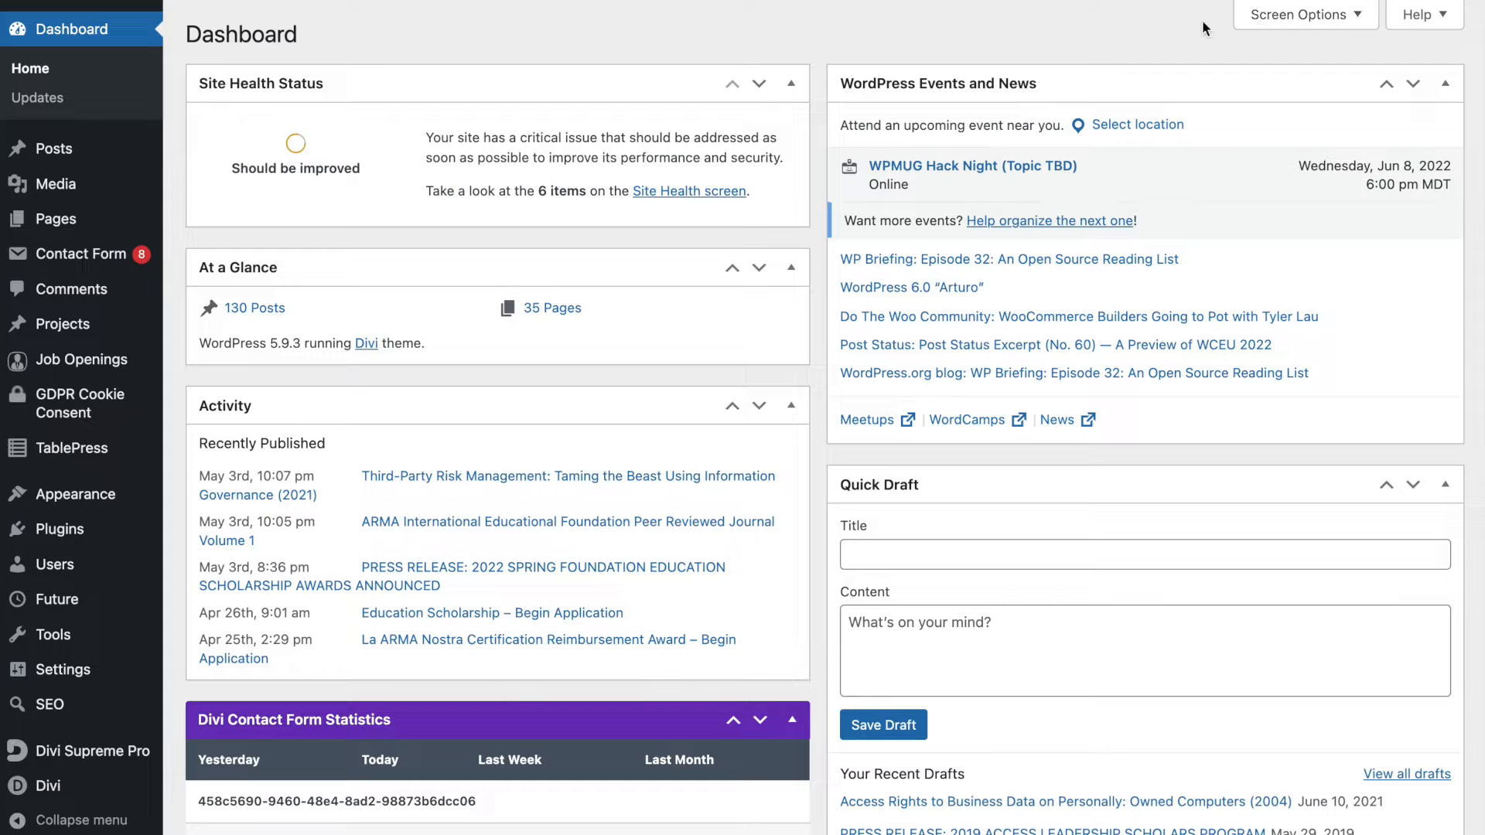
Step: Hide the WP Job Openings, WordPress Events and News, and Quick Draft widgets, and move Activity to the top of the second column
click(1269, 17)
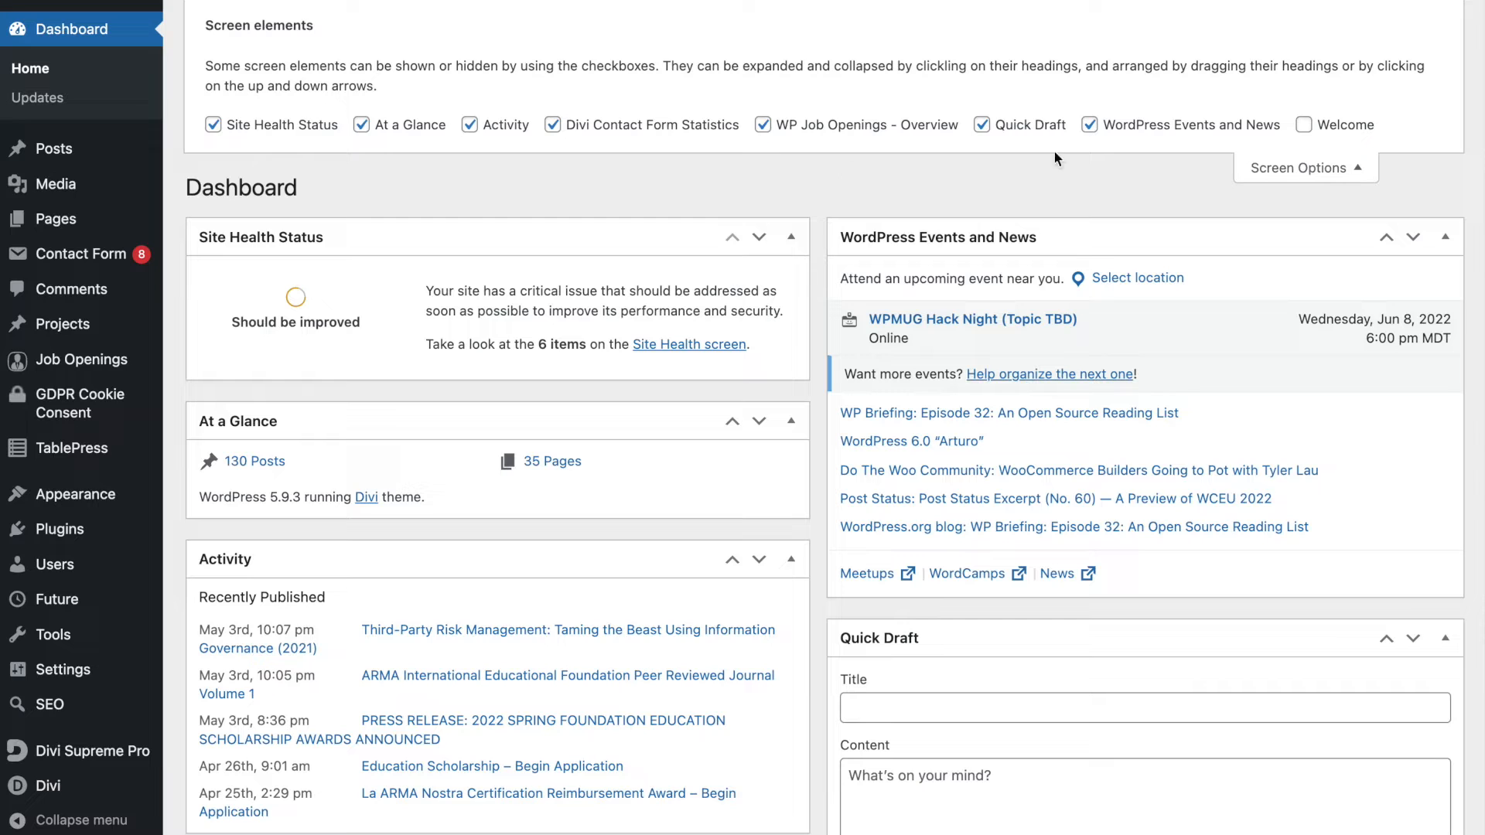
click(766, 126)
click(1089, 126)
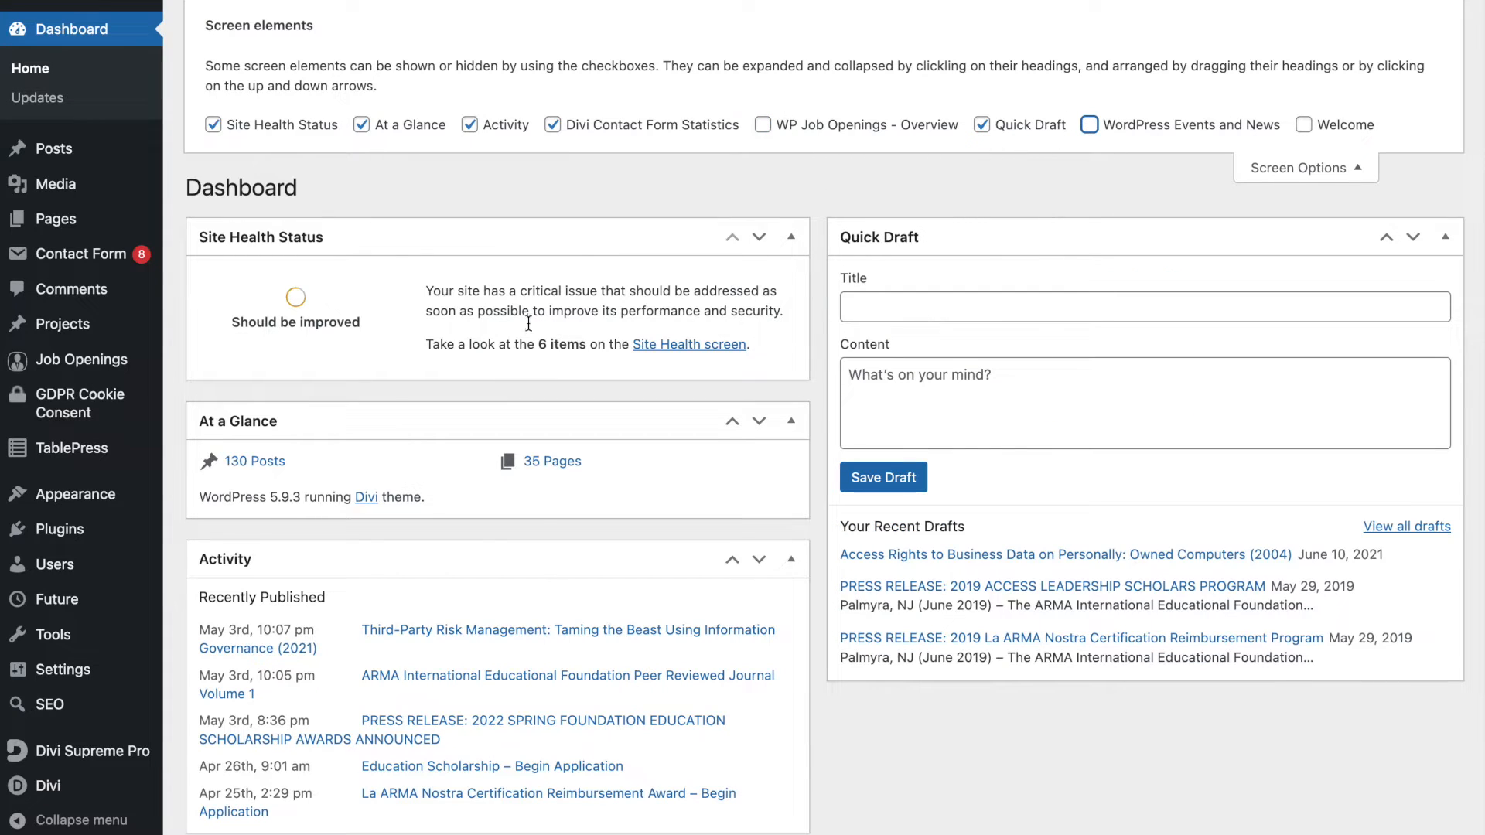
drag(568, 565, 1112, 310)
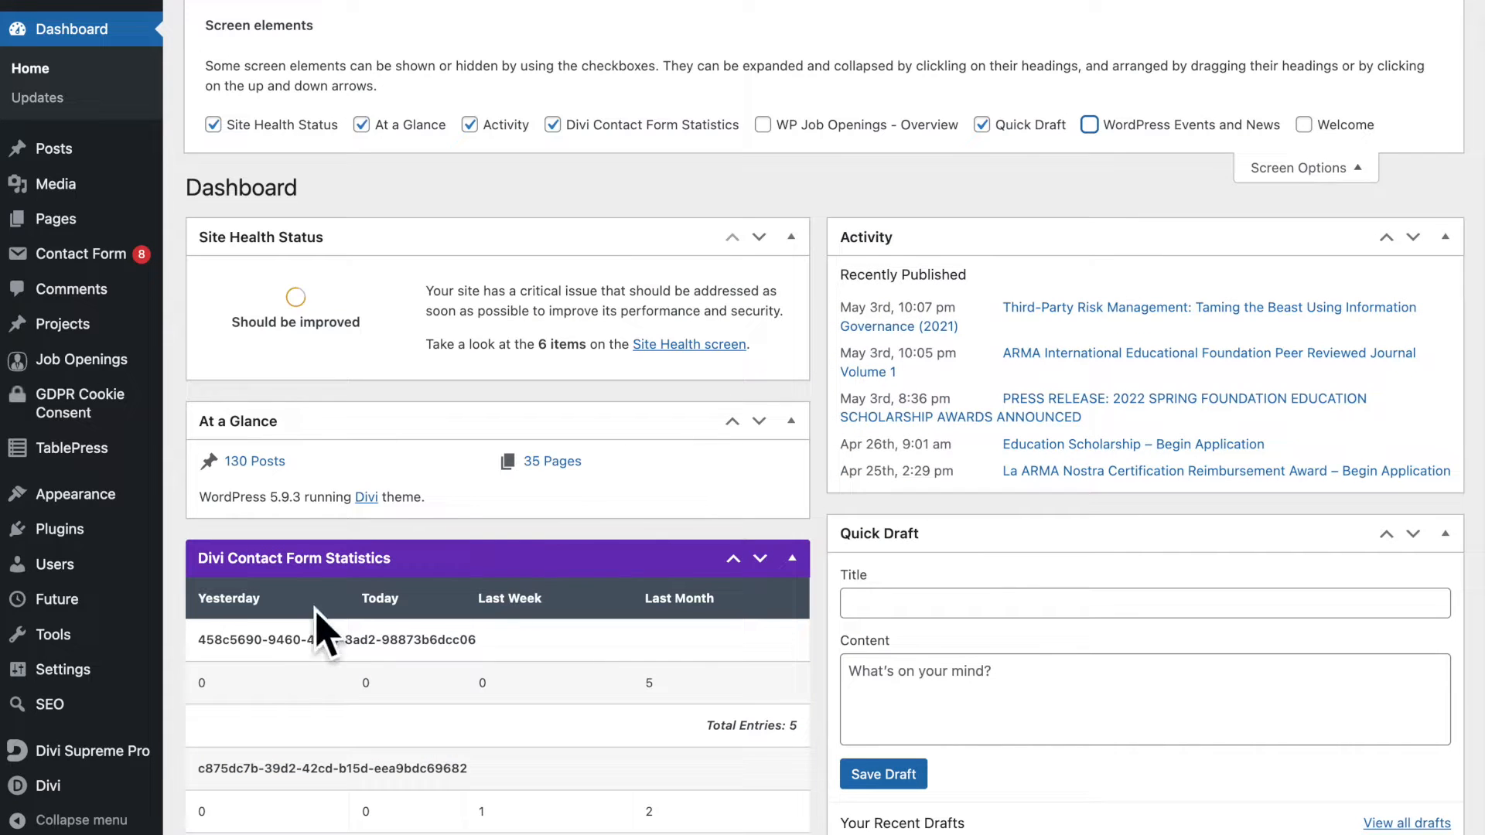
click(981, 125)
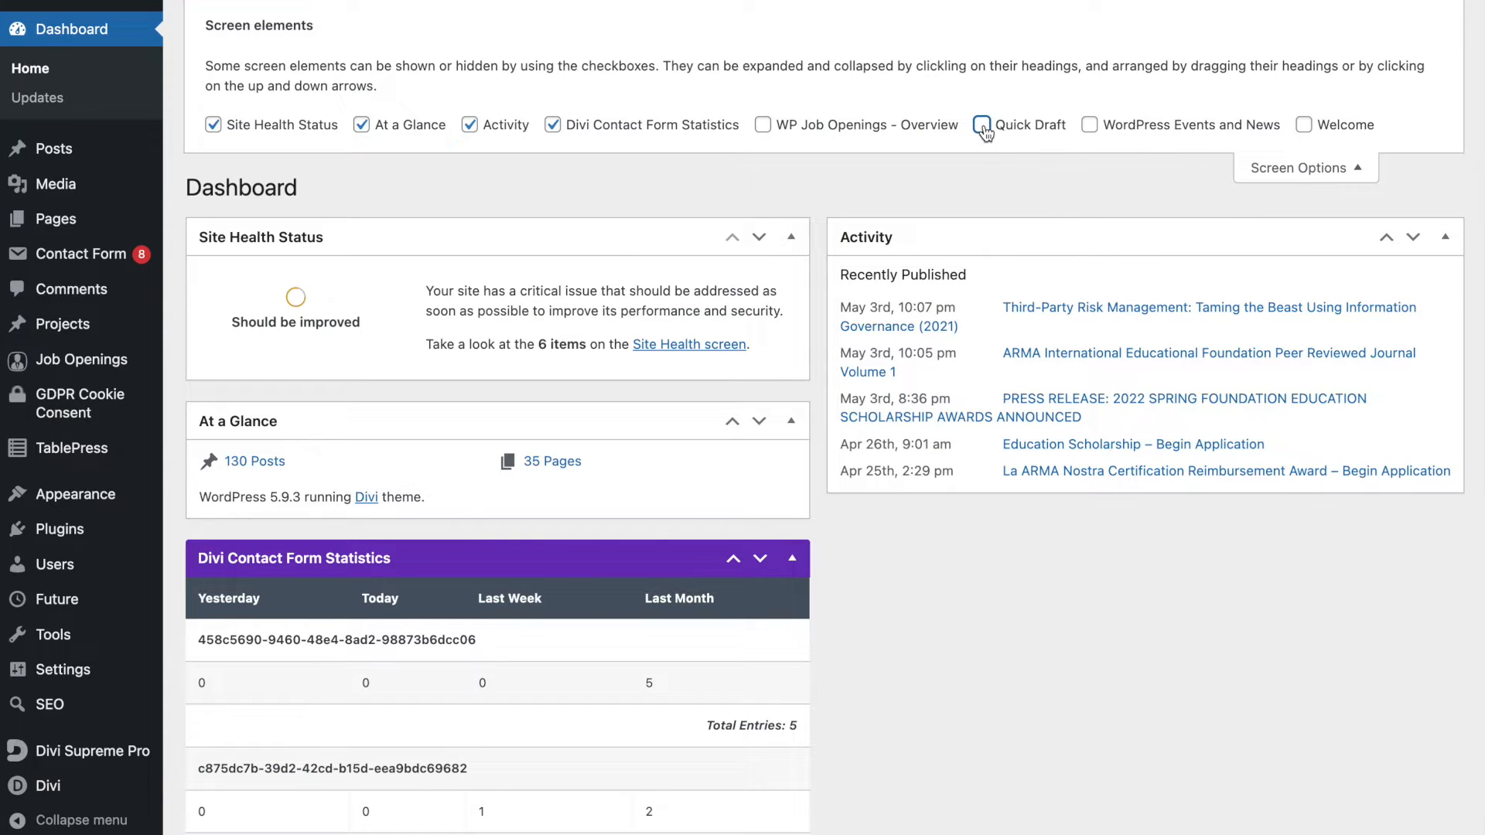
Step: Move the At a Glance widget below Activity in the second column and close the screen options
scroll(735, 359, down, 3)
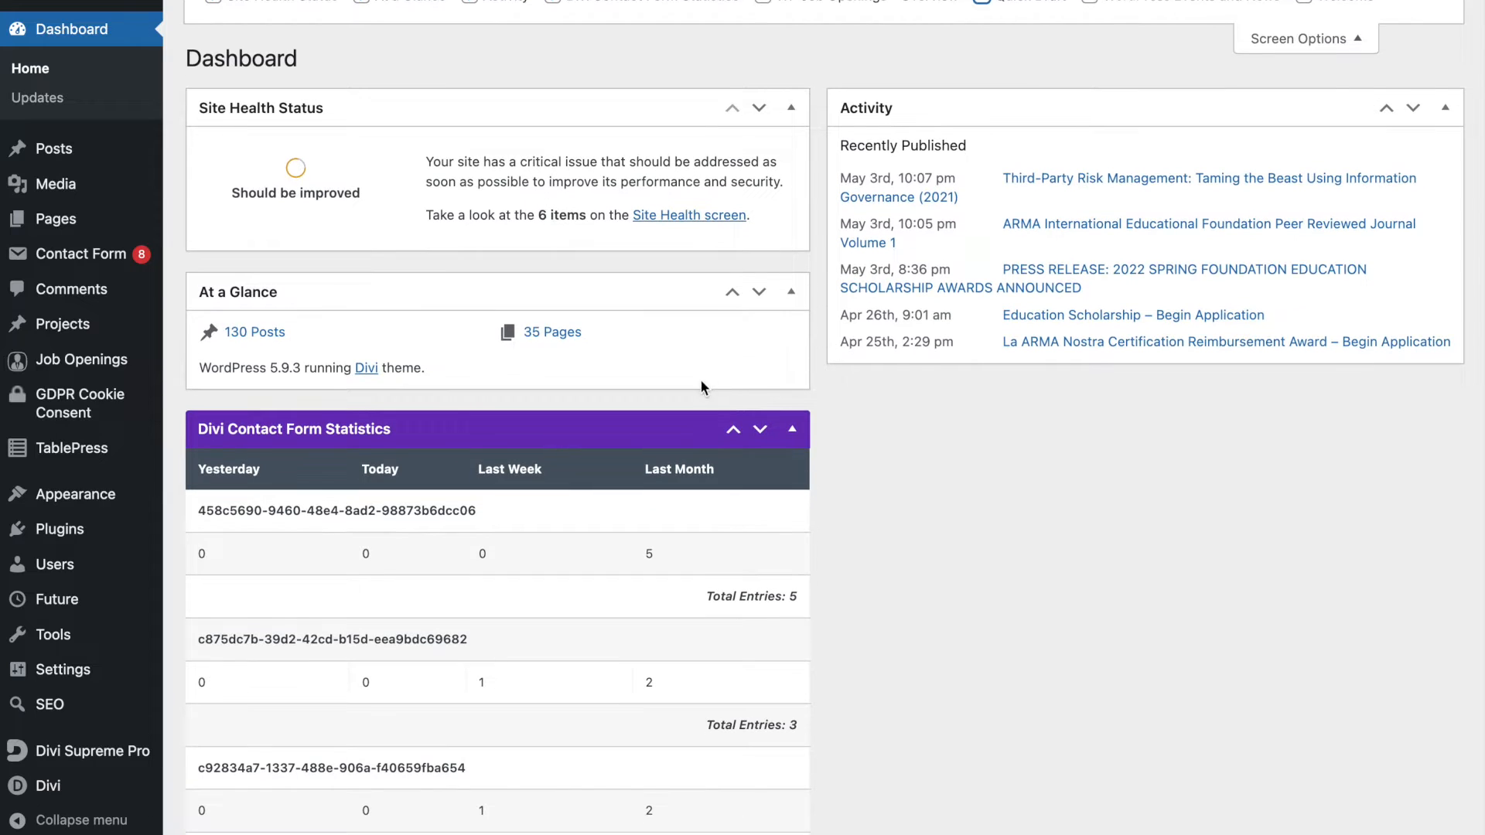
scroll(761, 262, up, 3)
drag(491, 422, 1105, 515)
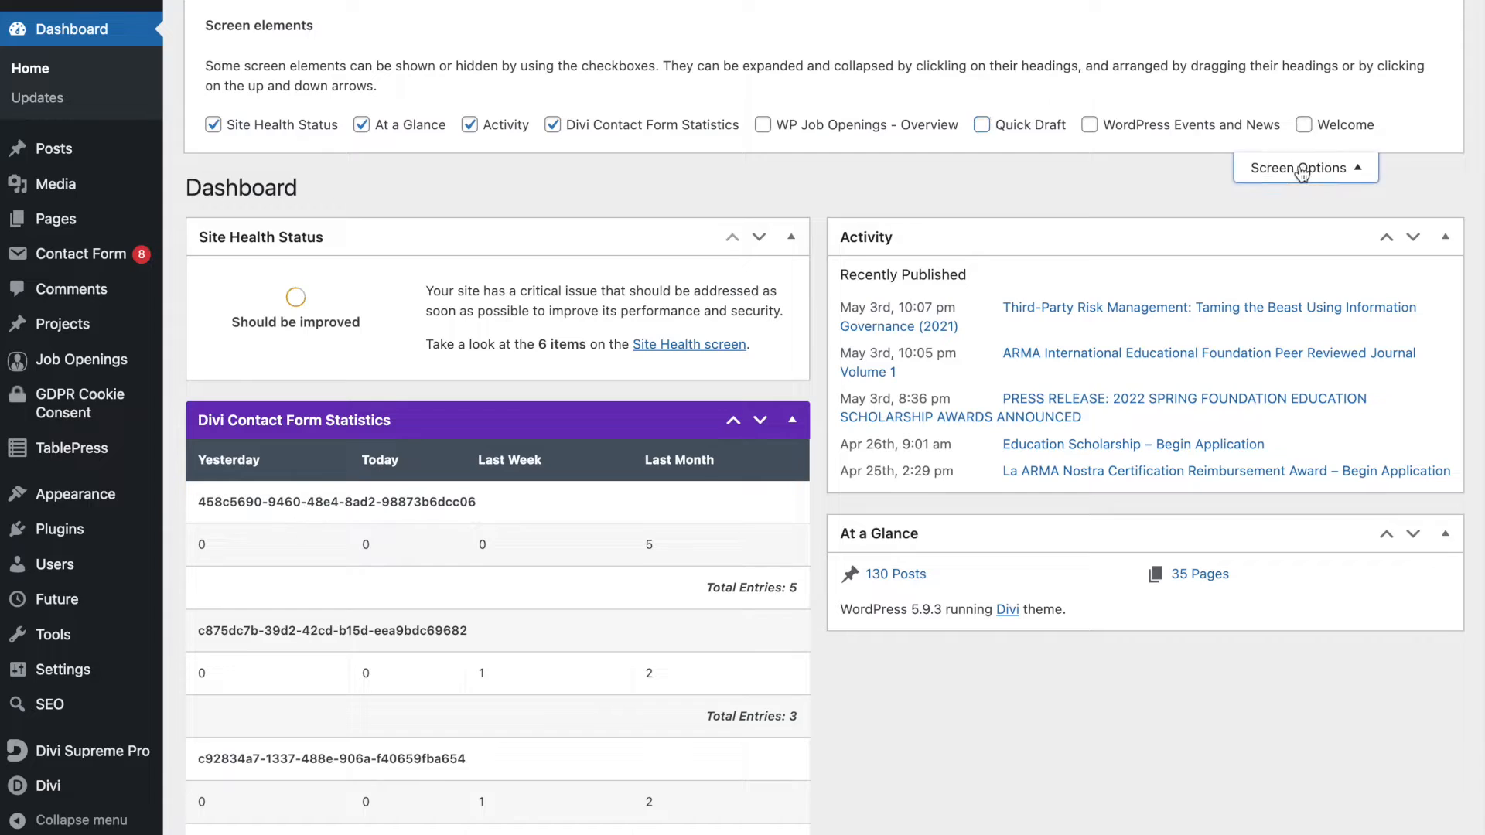
click(1300, 168)
scroll(1170, 517, down, 12)
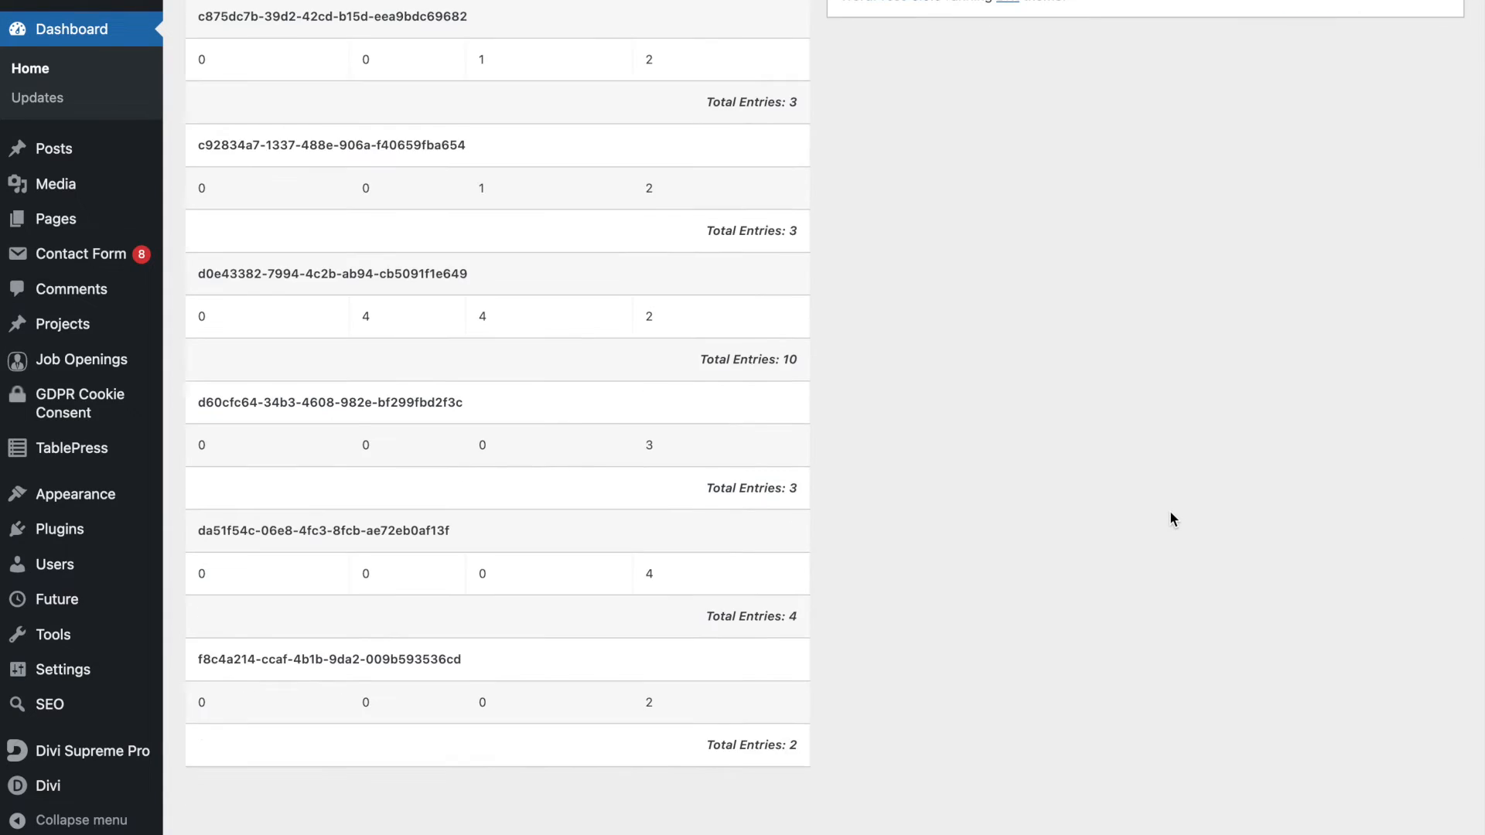
scroll(1170, 517, up, 12)
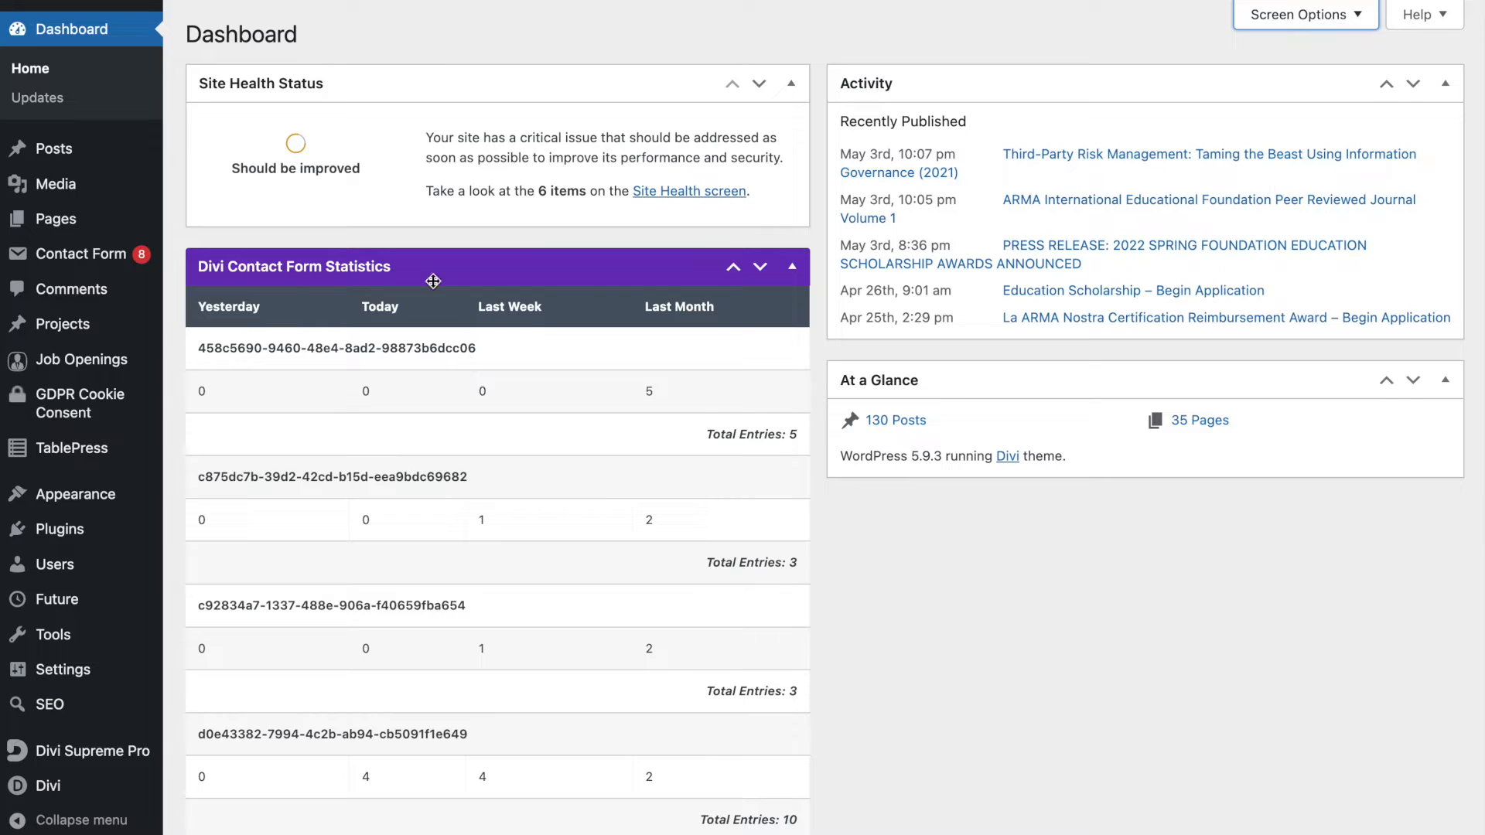
Step: Collapse the Divi Contact Form Statistics widget and leave the Site Health Status widget expanded
click(791, 271)
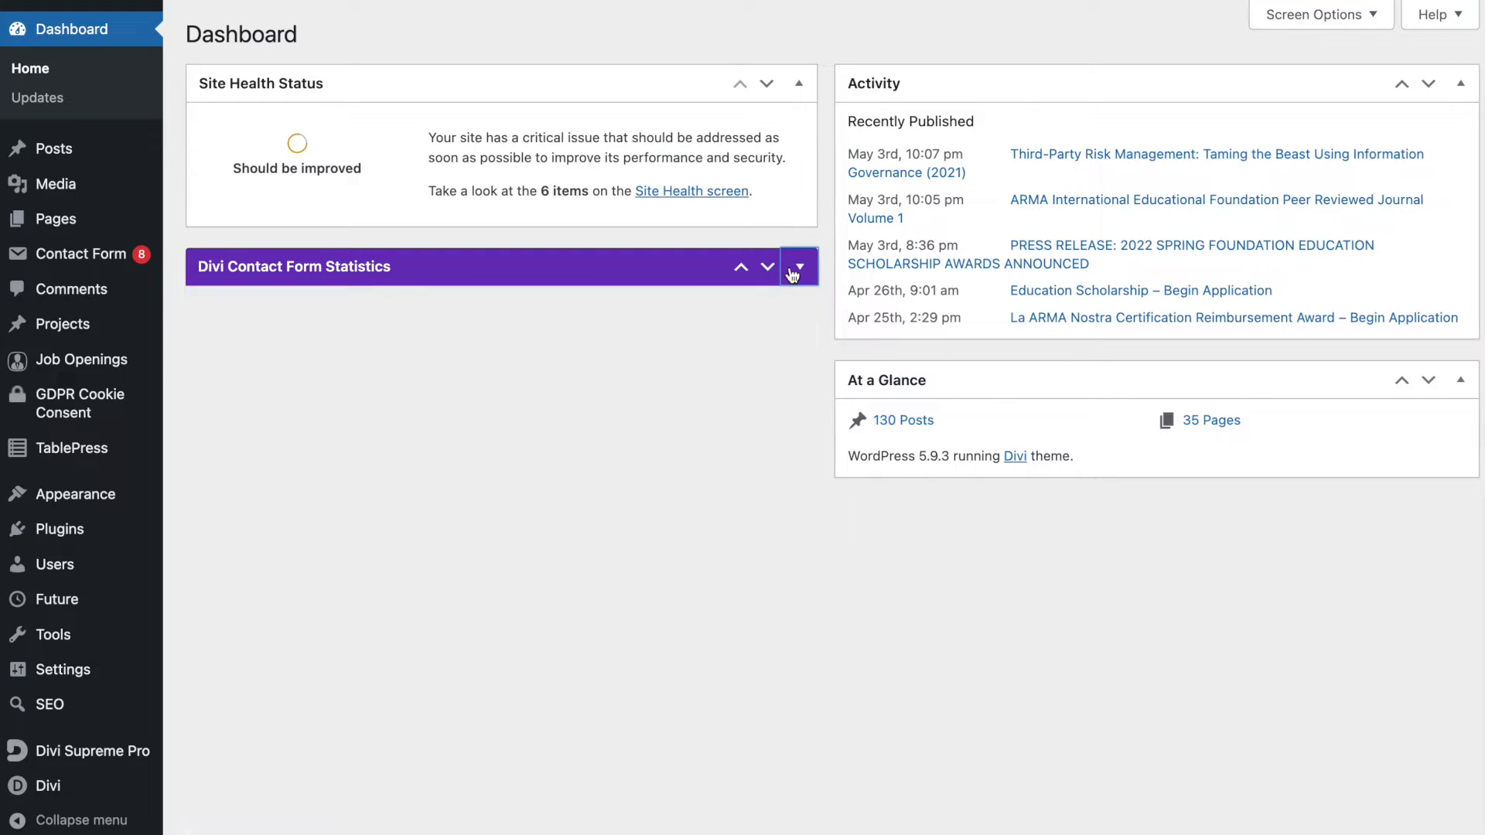
click(799, 85)
click(799, 86)
Step: Look through the Education Scholarship – Begin Application page on the website
click(434, 684)
mouse_move(84, 151)
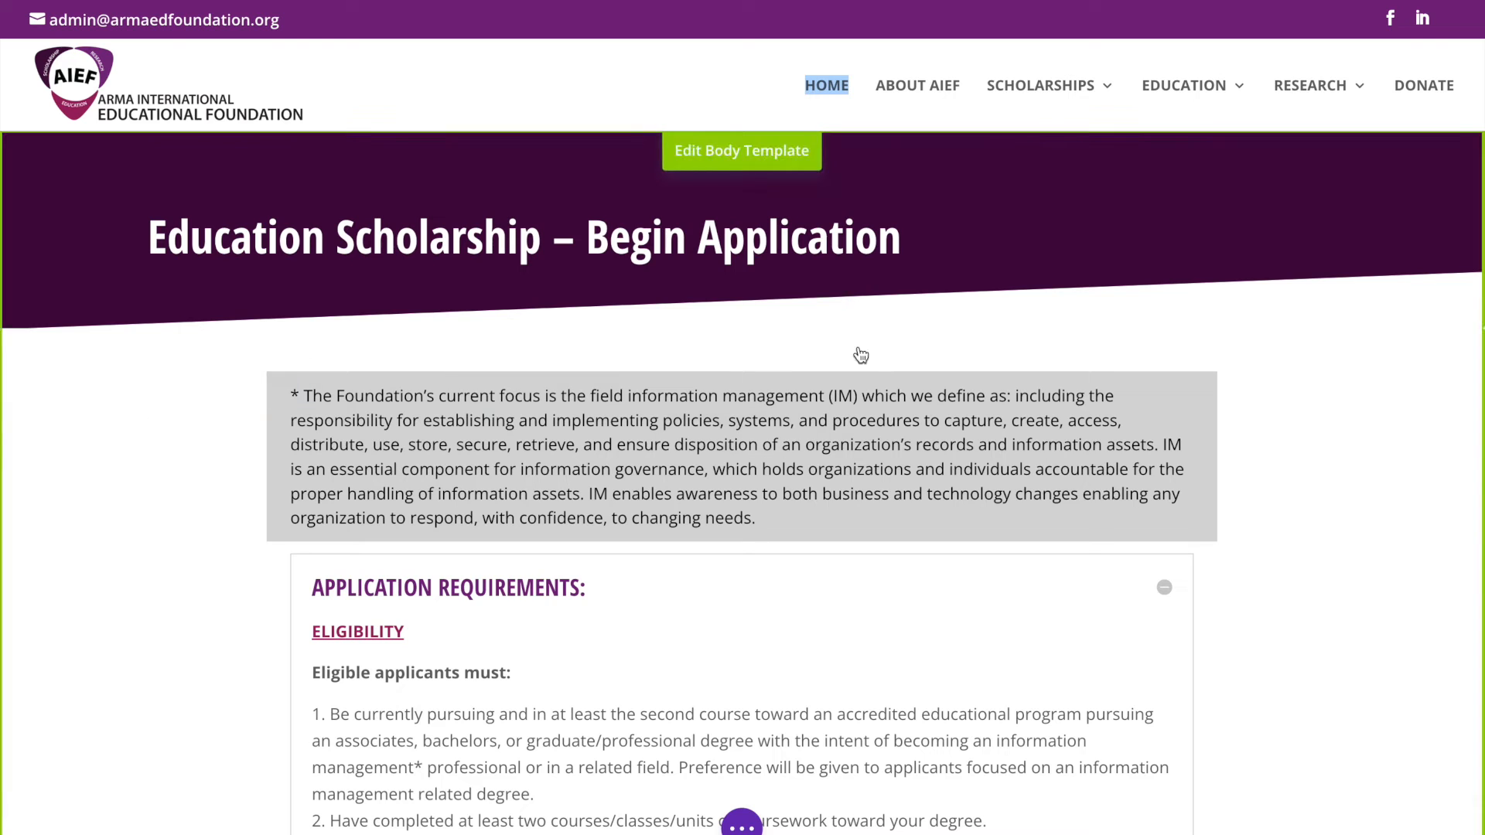
scroll(855, 355, down, 10)
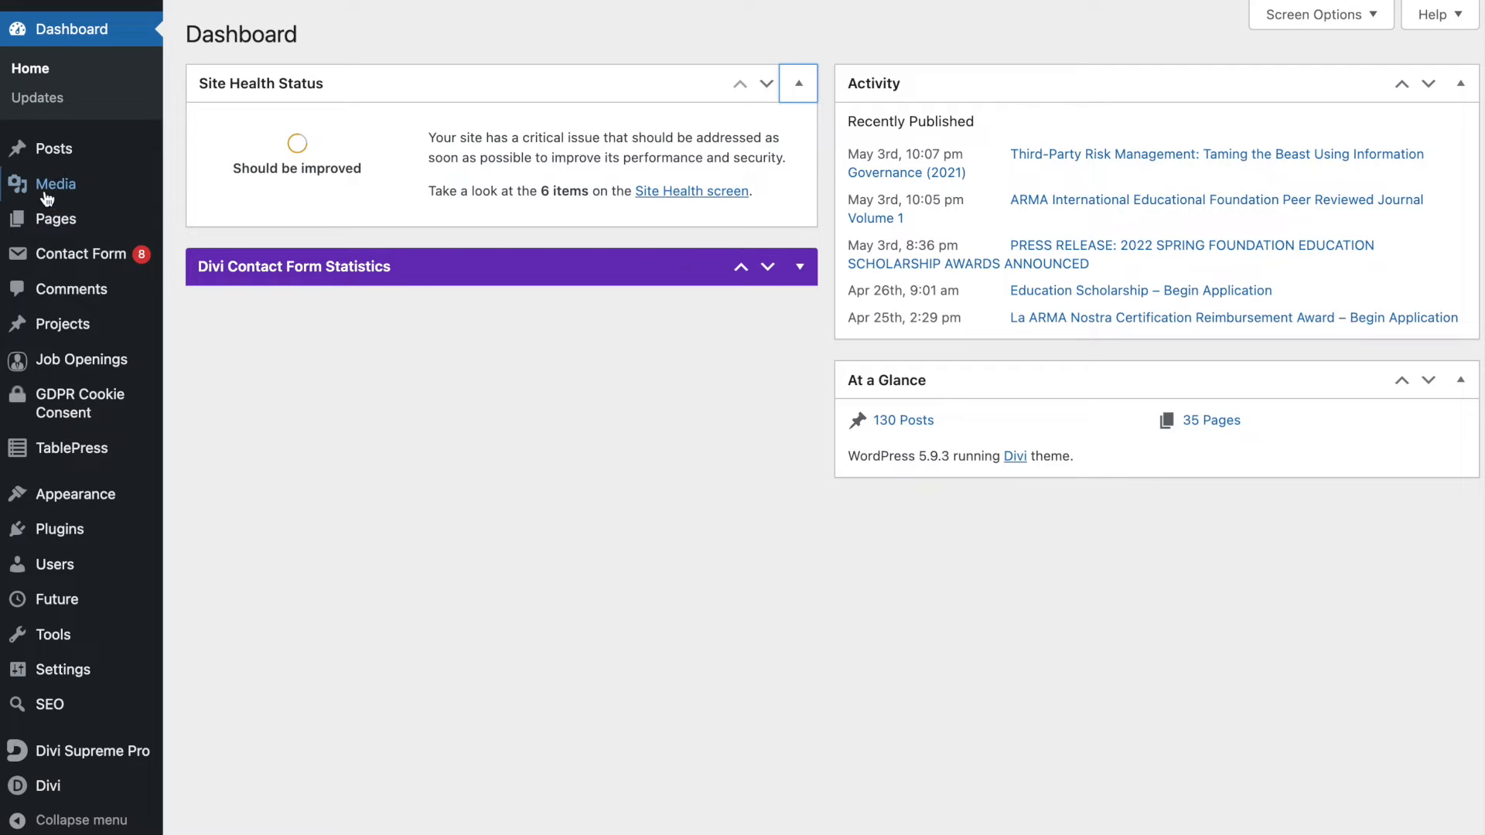
Step: Move contact form entries 3397, 3396, 3394, 3393, 3389 and 3355 to the trash with one bulk action
mouse_move(54, 159)
mouse_move(93, 255)
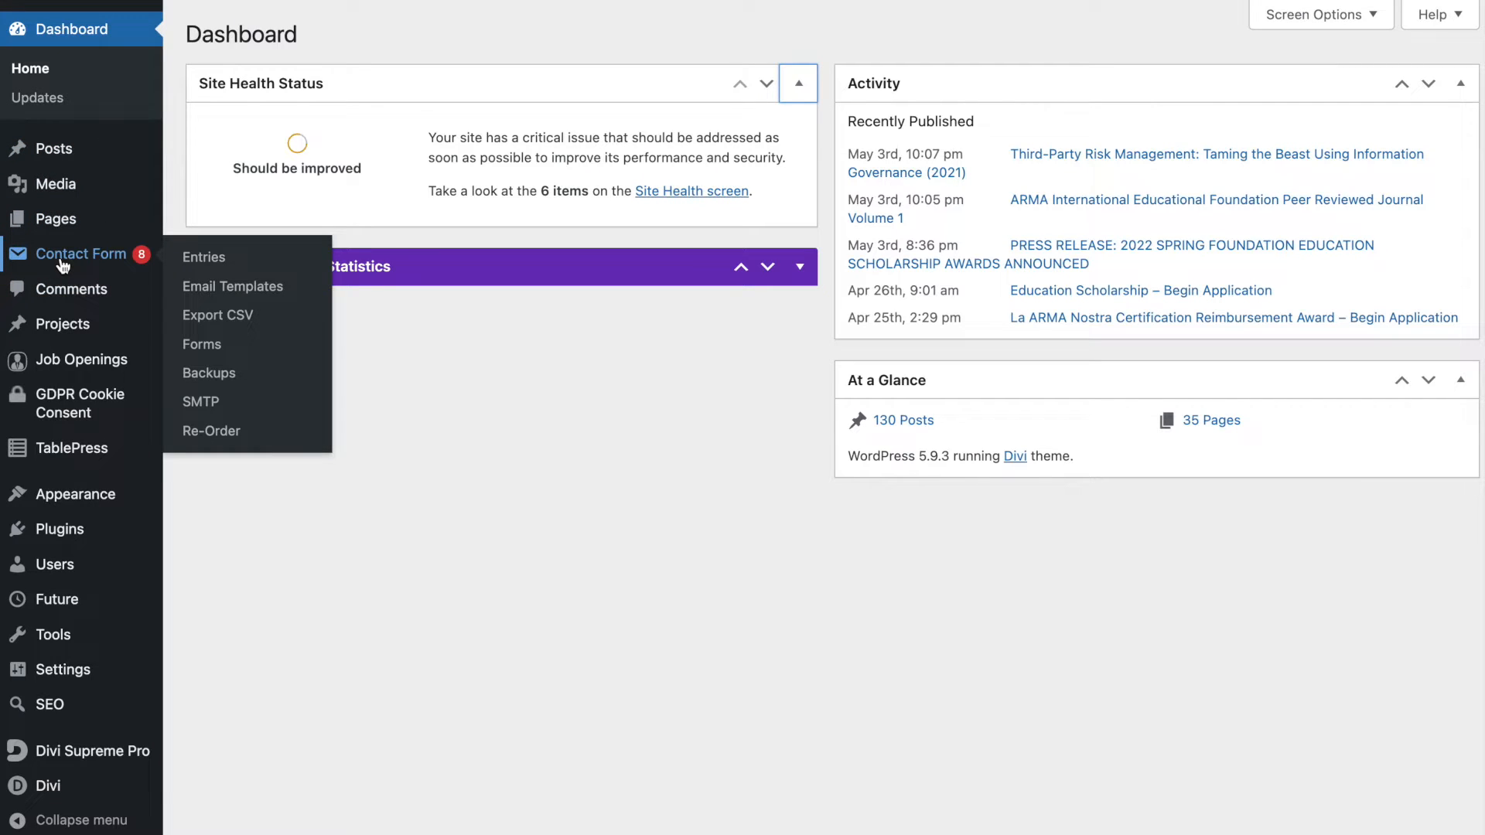
click(61, 260)
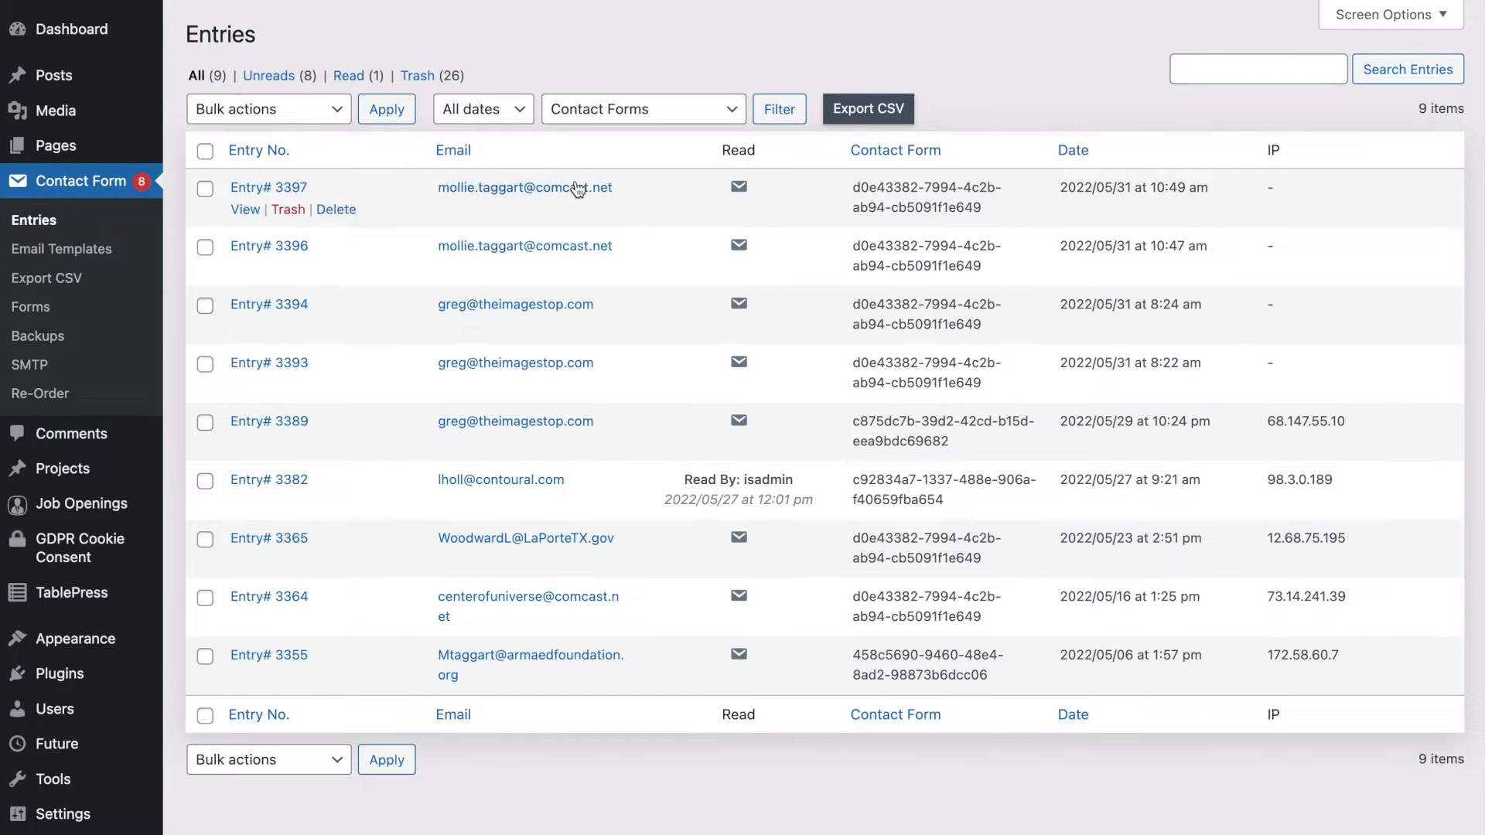
click(205, 188)
click(205, 248)
click(205, 306)
click(205, 364)
click(205, 424)
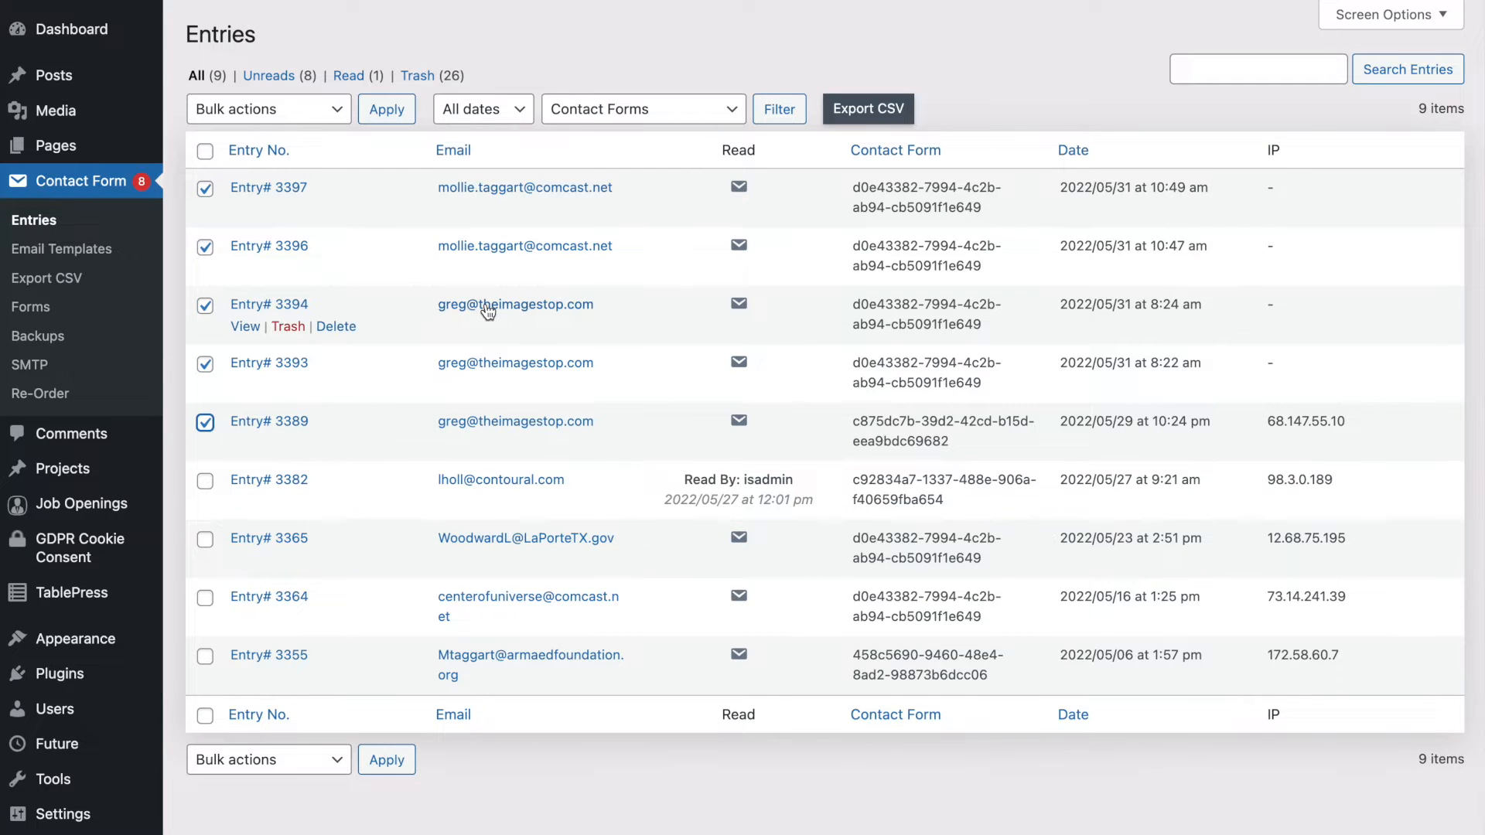
click(205, 657)
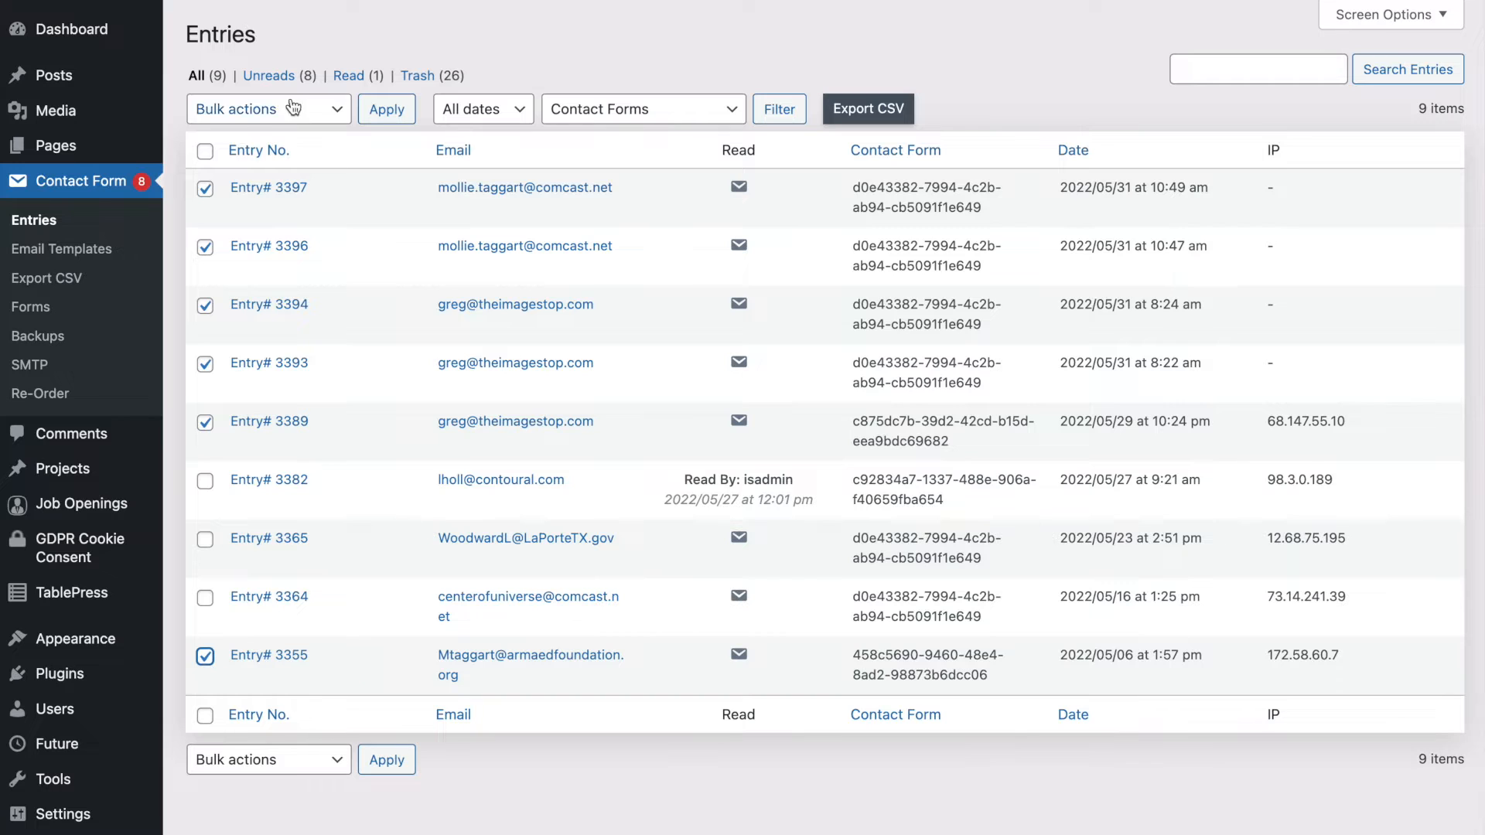
click(292, 109)
click(295, 135)
click(370, 116)
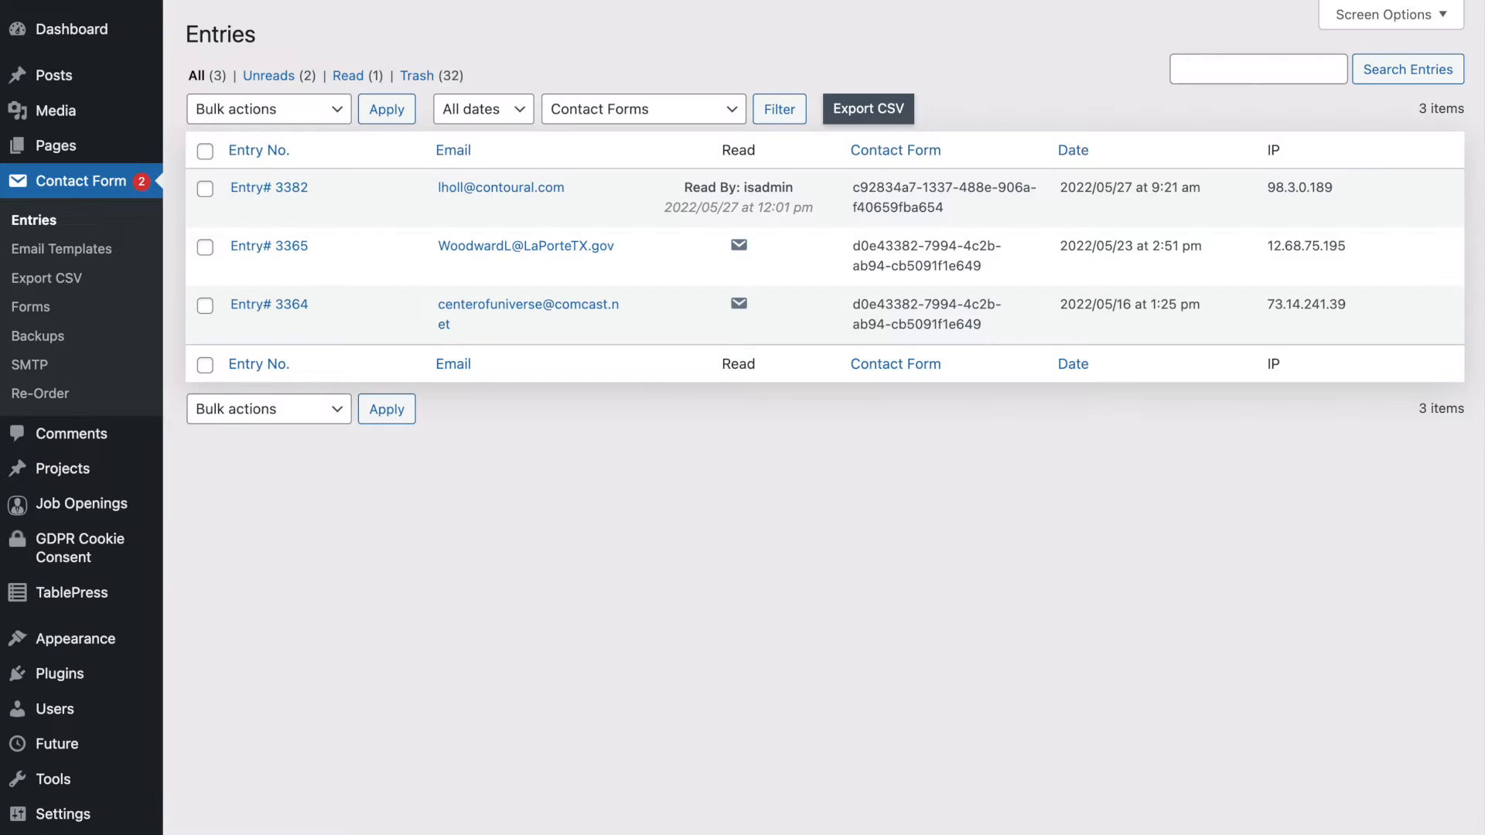
Step: View the details of contact form entry 3382, including its message, metadata and email logs
click(245, 210)
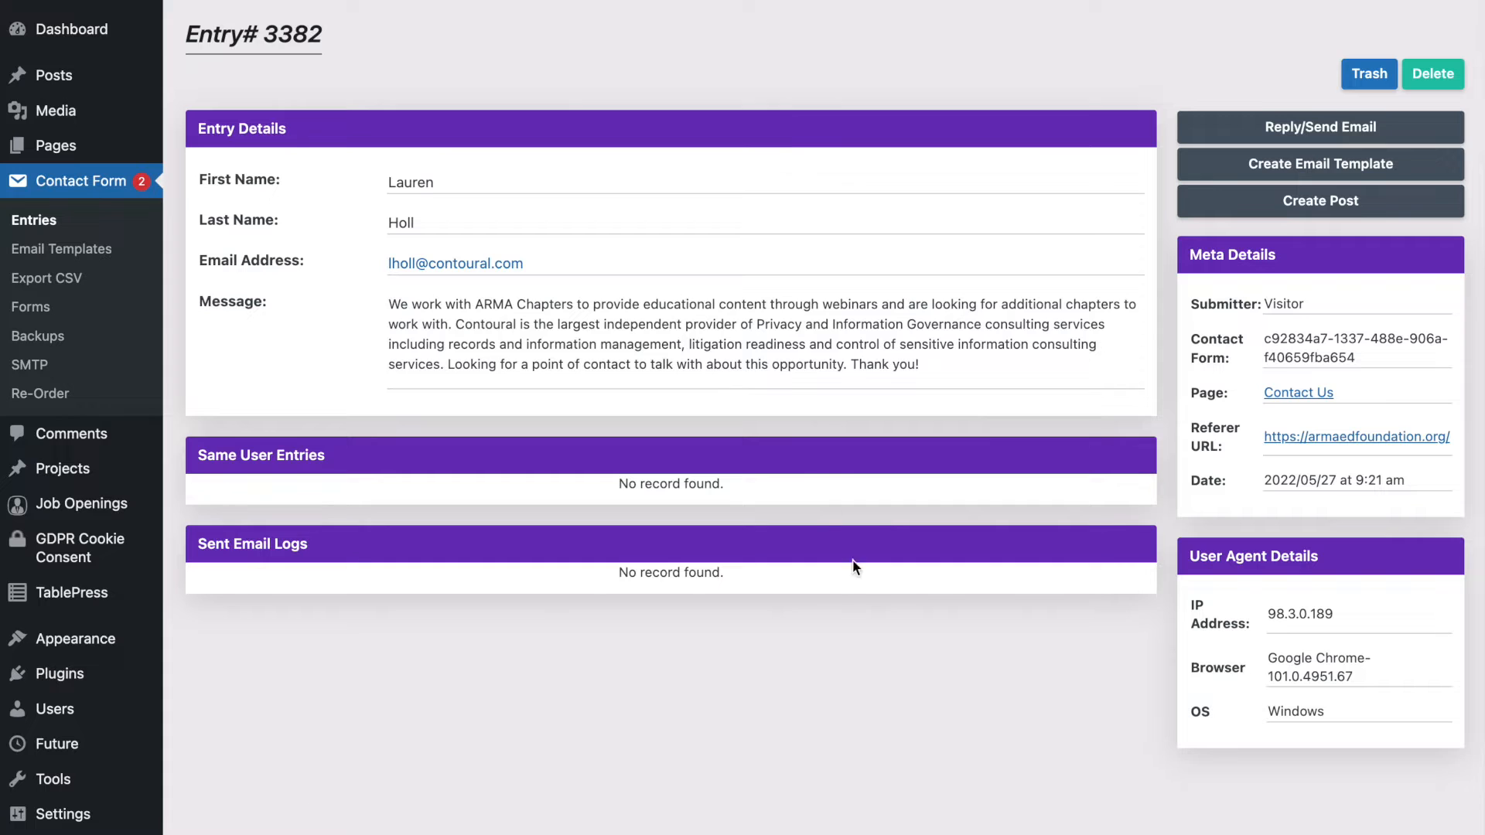
scroll(829, 467, down, 3)
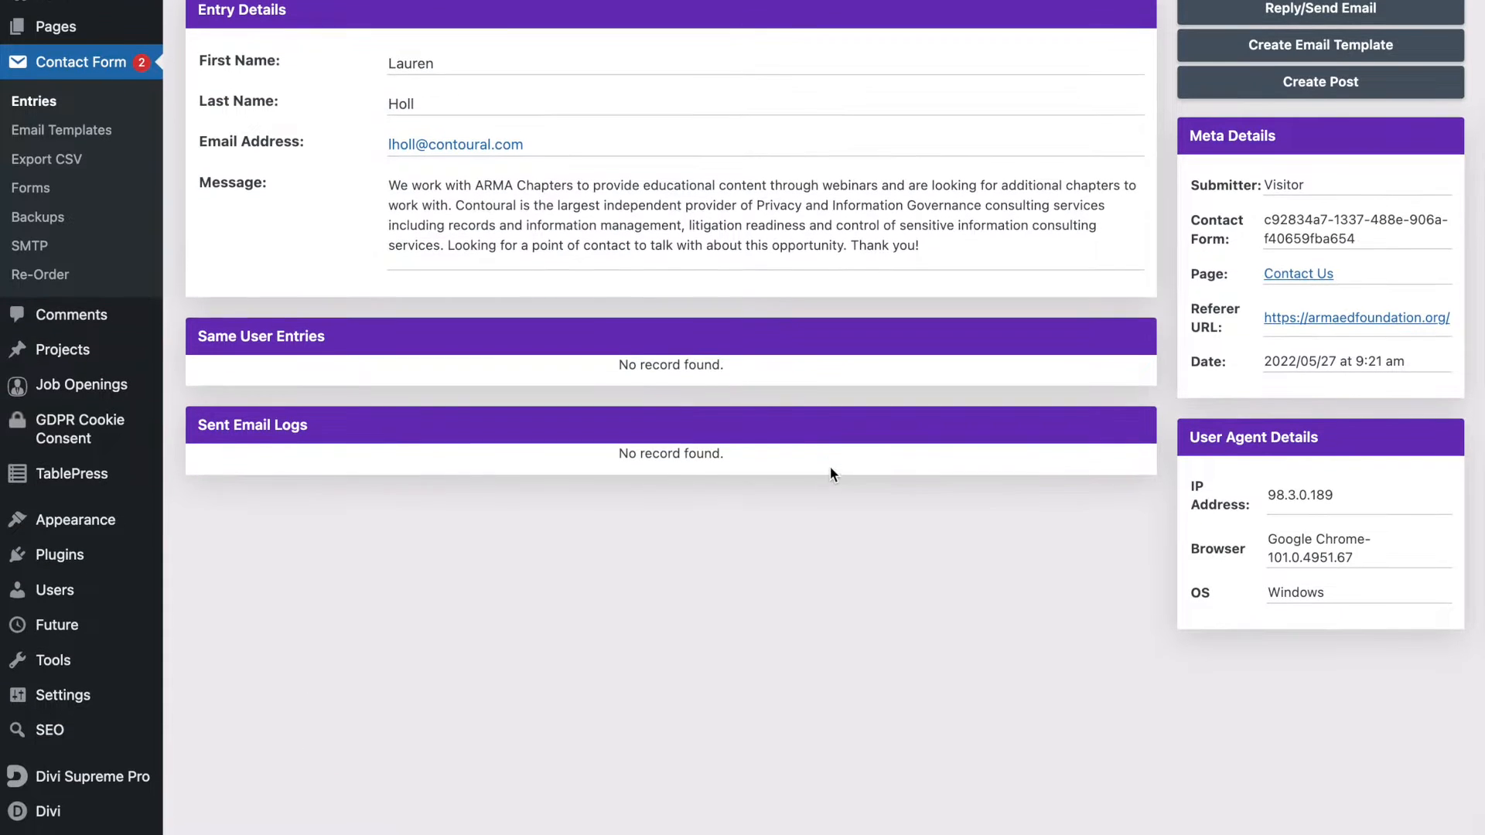
scroll(830, 471, up, 3)
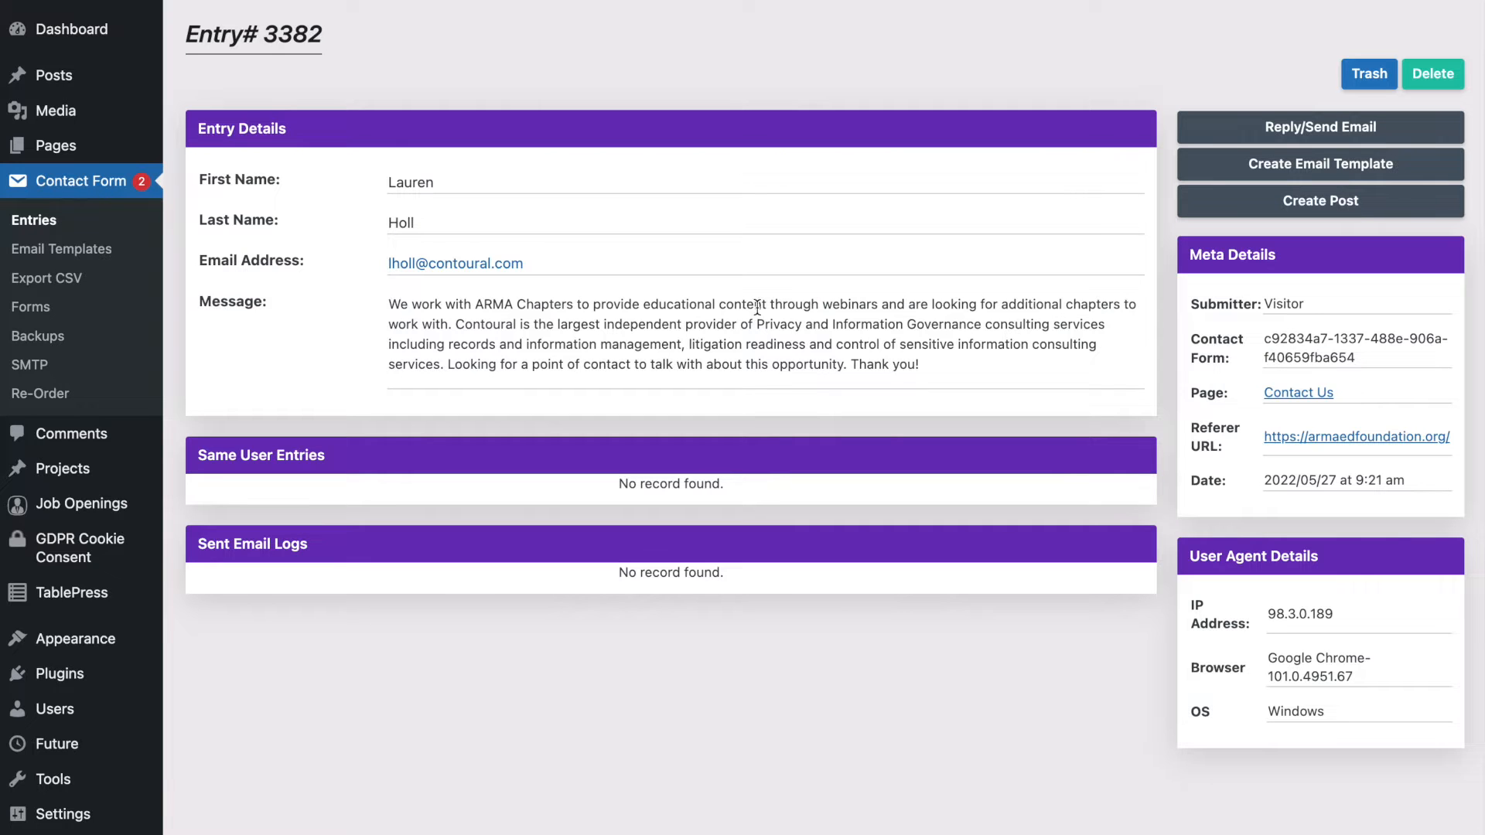
scroll(535, 262, down, 1)
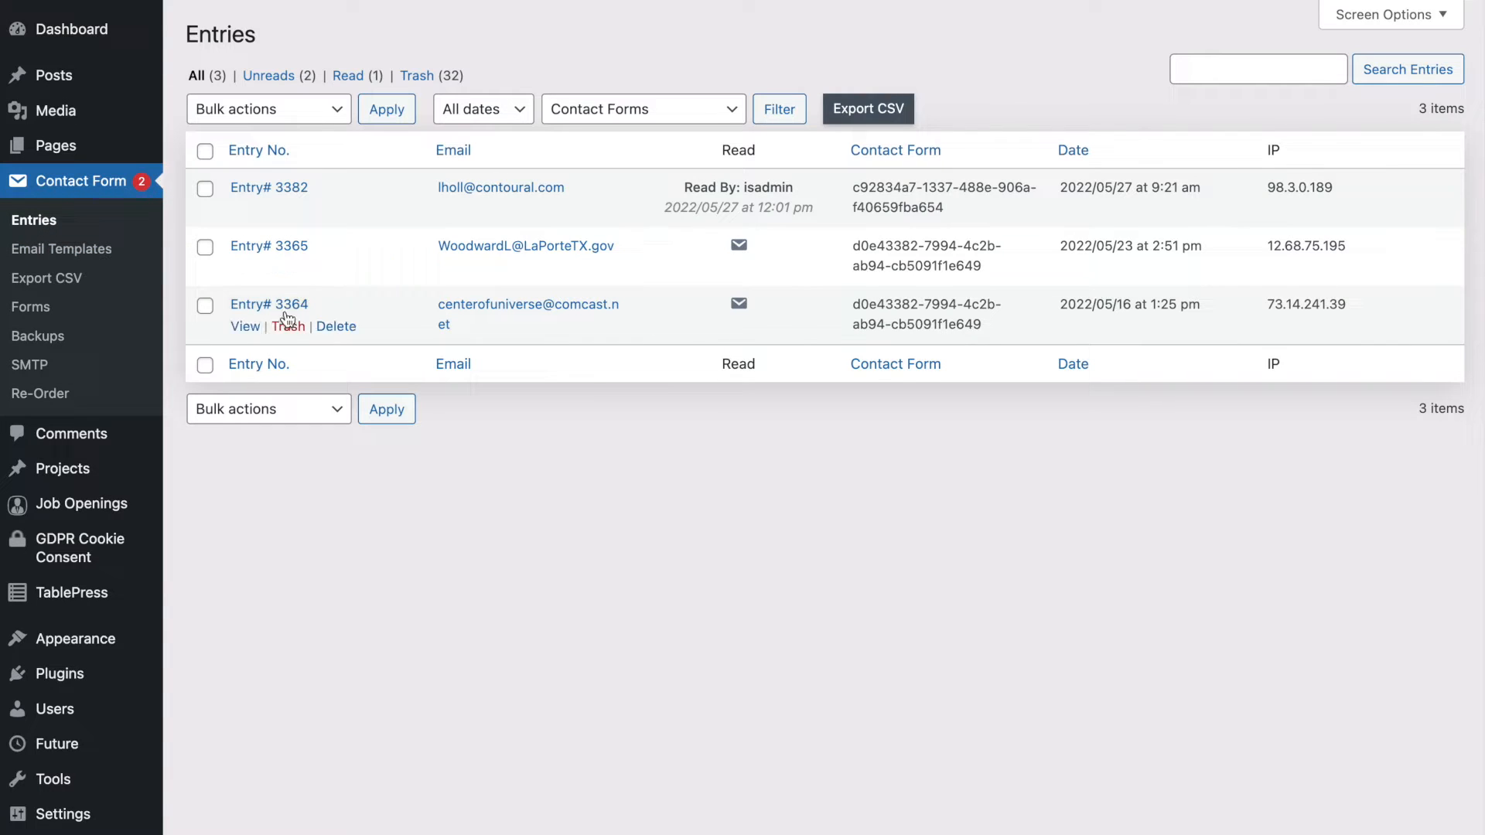
Step: Restore entry 3394 from the trash and return to the list of all entries
click(416, 76)
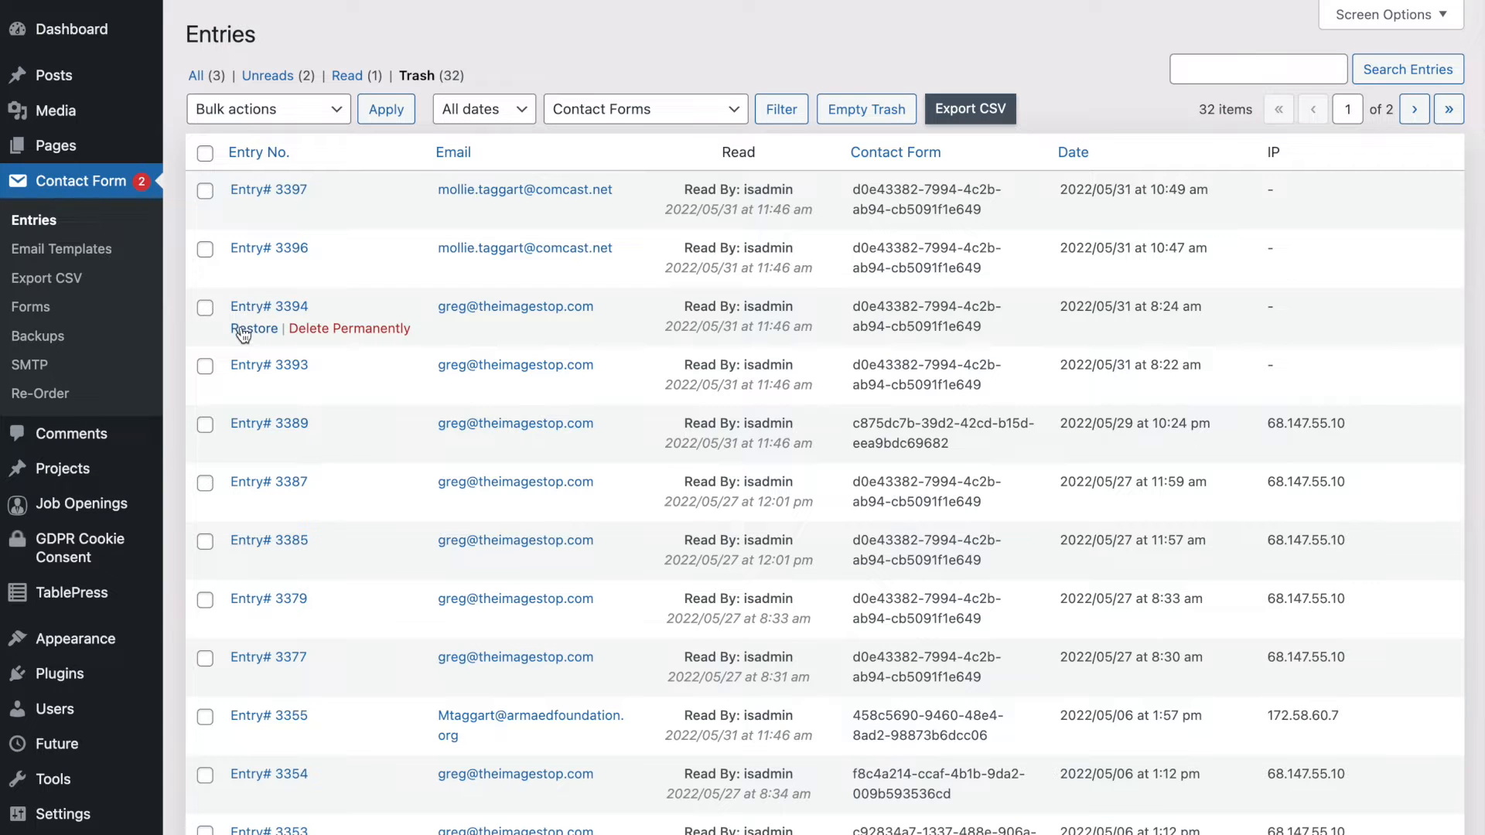
click(252, 329)
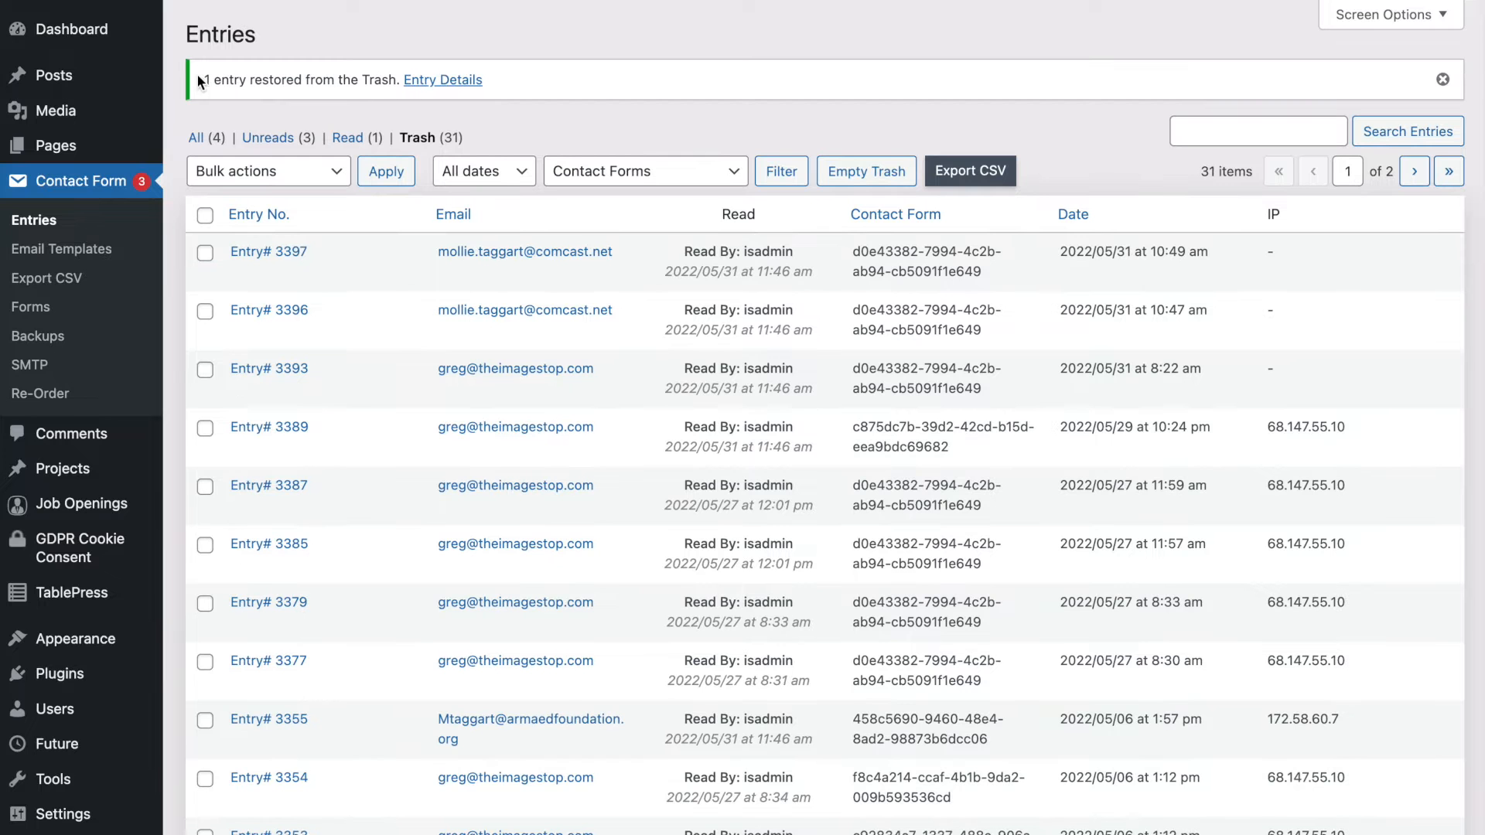
click(202, 143)
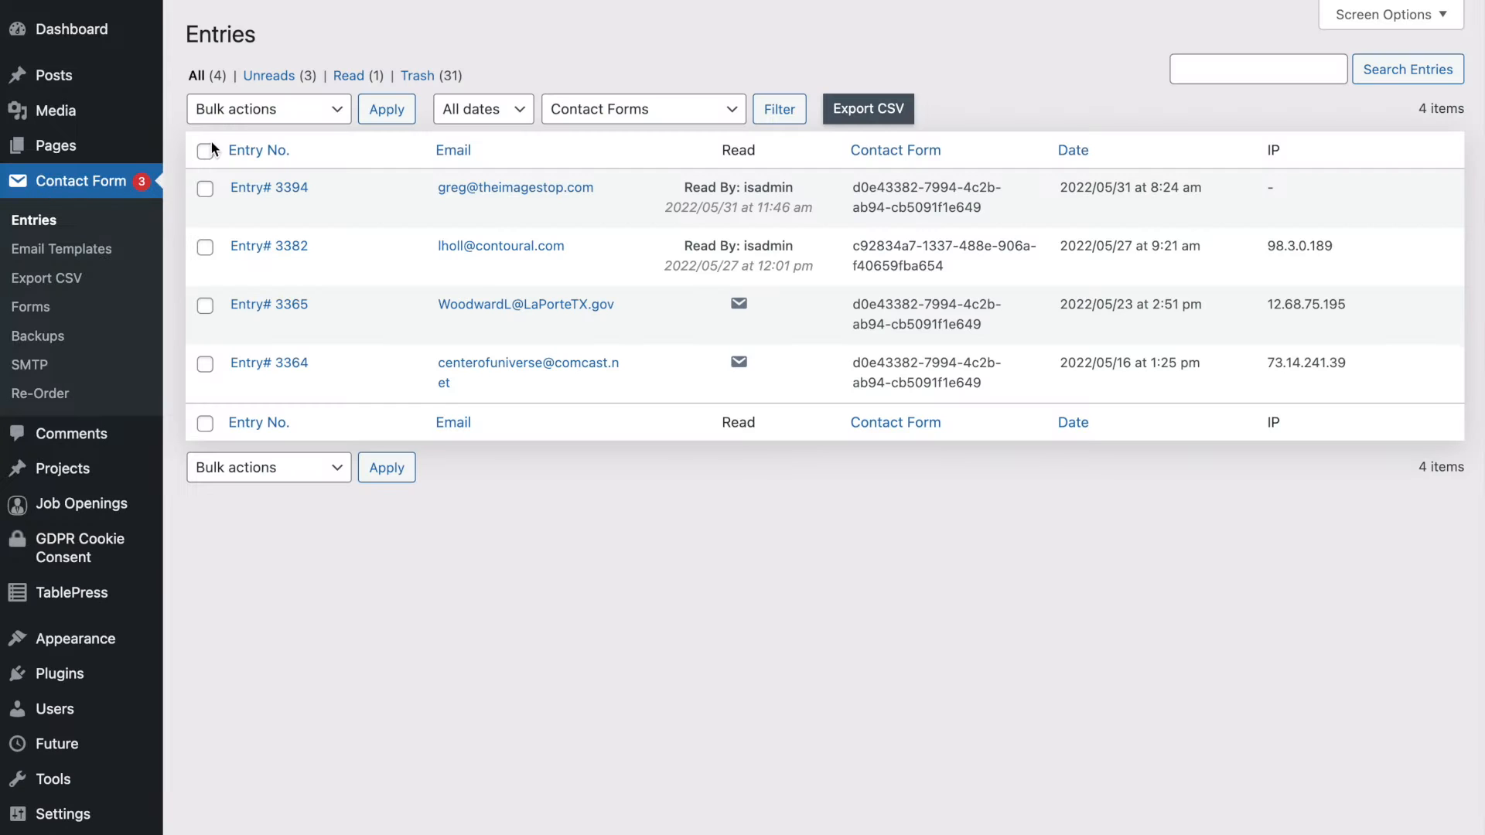
Step: Examine the submitted details of entry 3394, including the attached PDF and the same user's entries
click(249, 215)
click(250, 220)
scroll(1052, 443, down, 2)
scroll(1052, 443, down, 7)
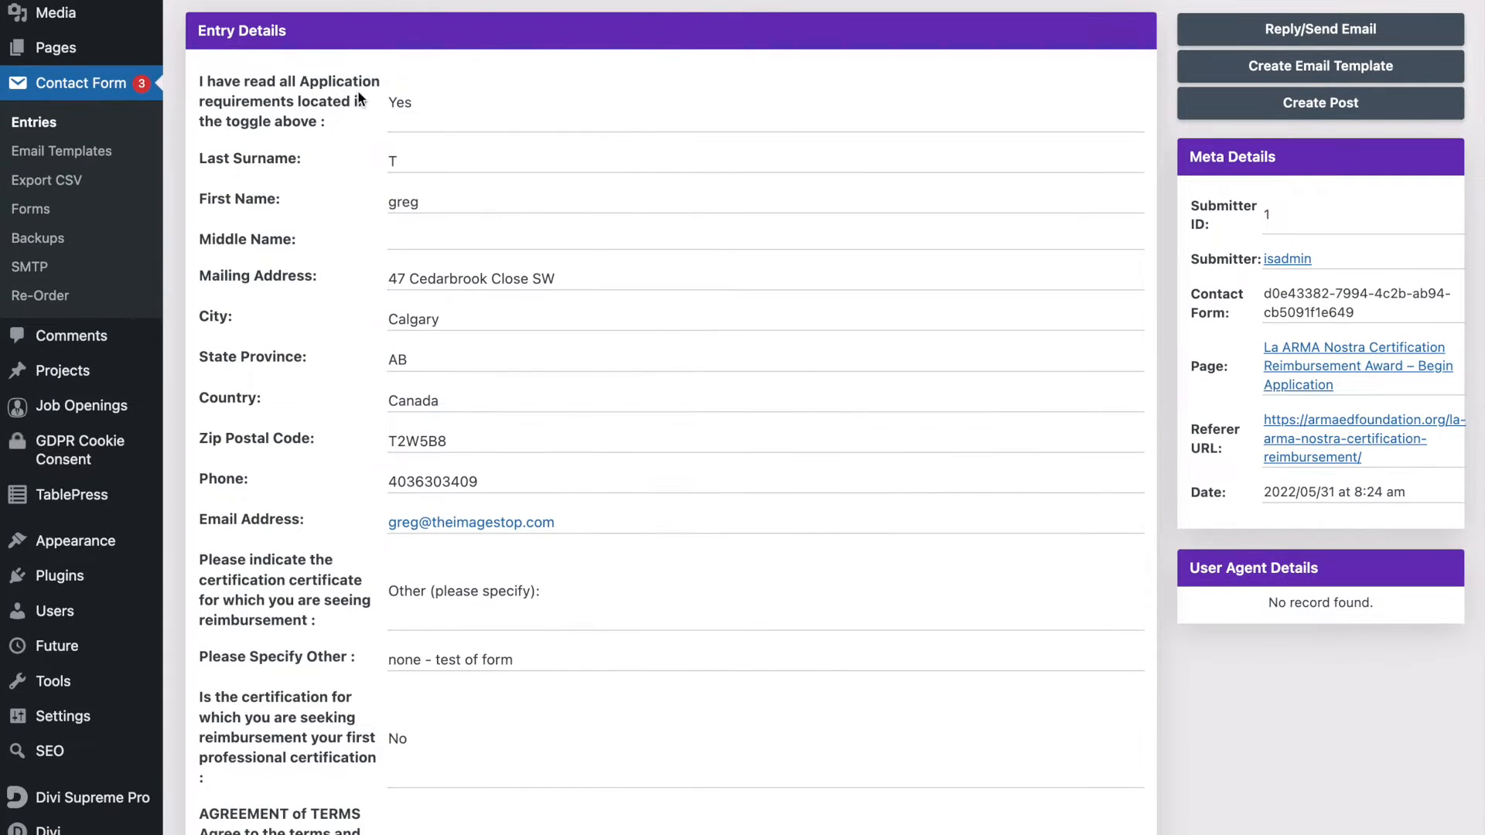
scroll(438, 134, down, 2)
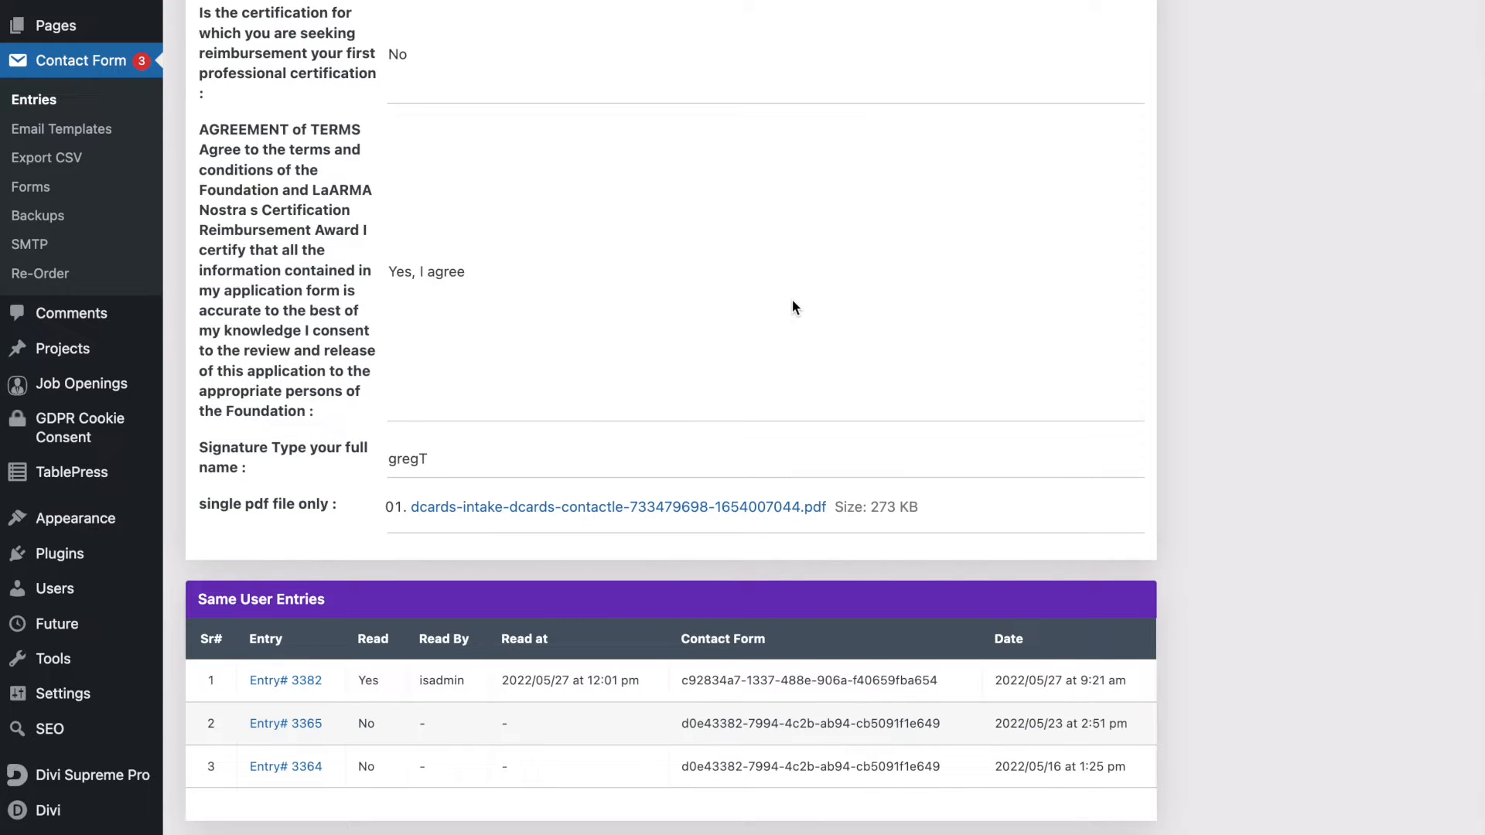
scroll(792, 301, down, 2)
scroll(792, 301, up, 12)
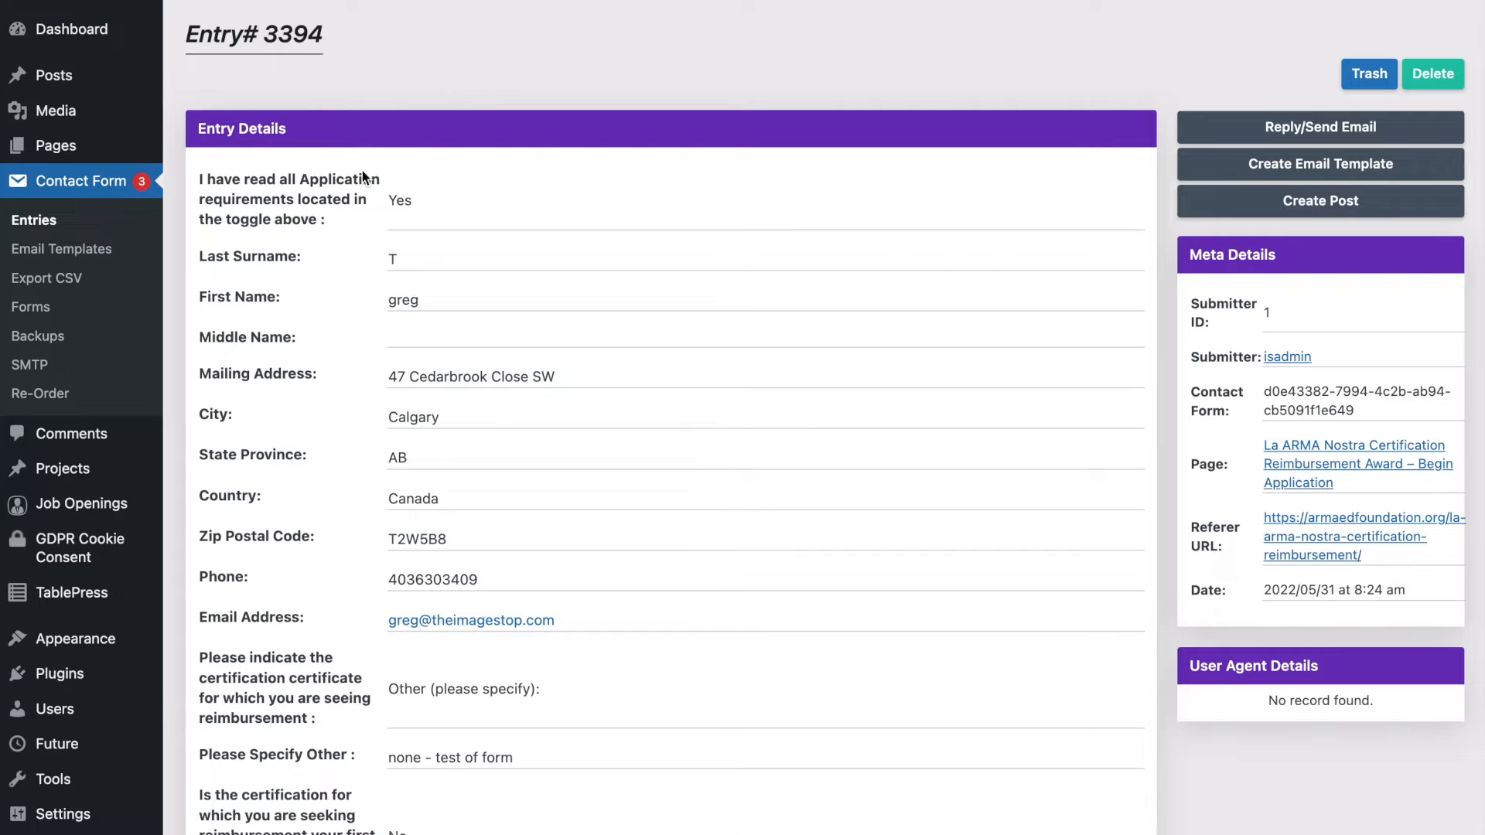
Step: View the contact form's CSV export page and return to the entries list
click(45, 222)
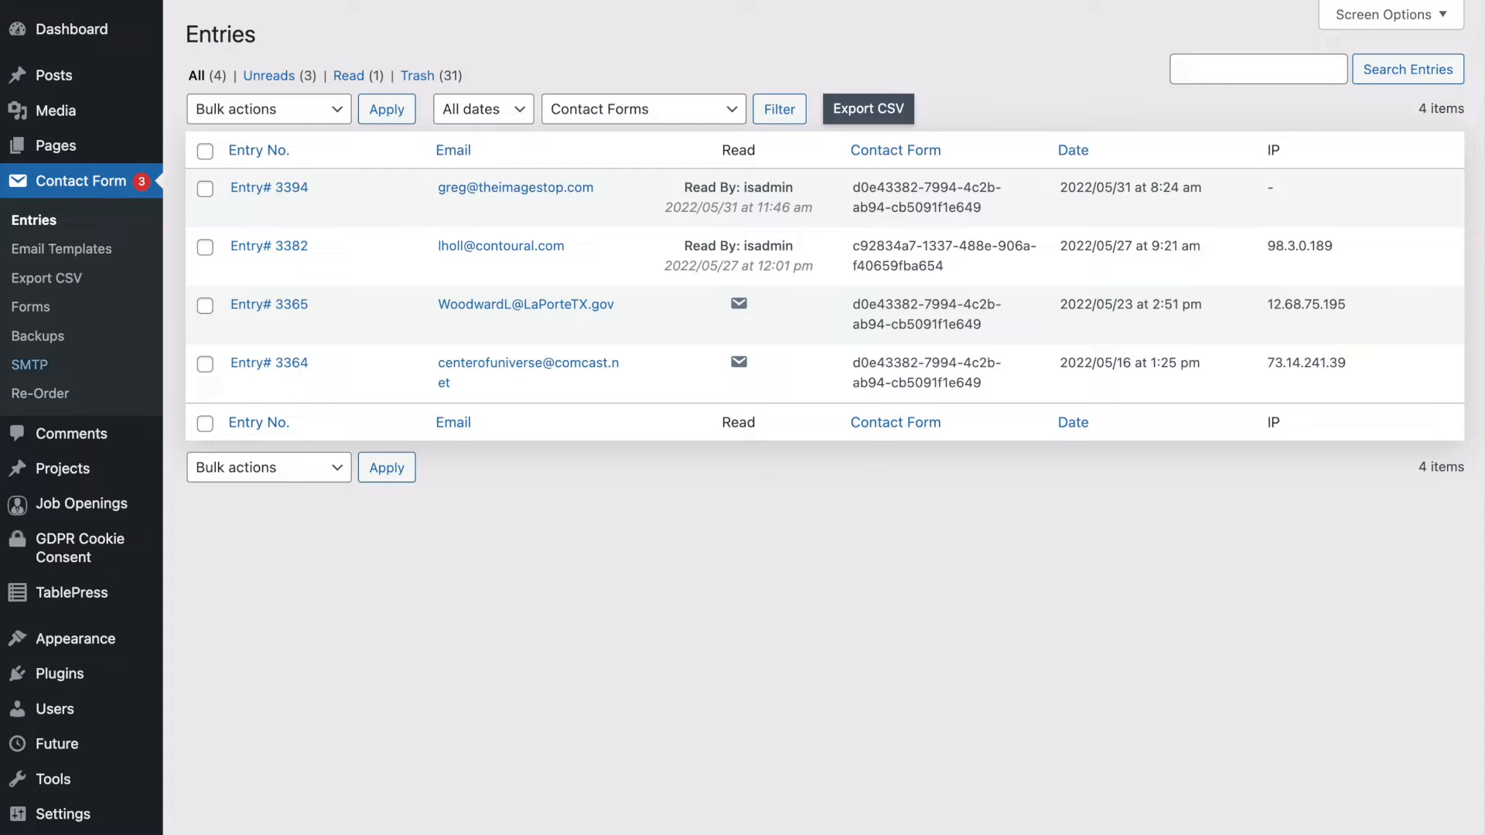
click(37, 279)
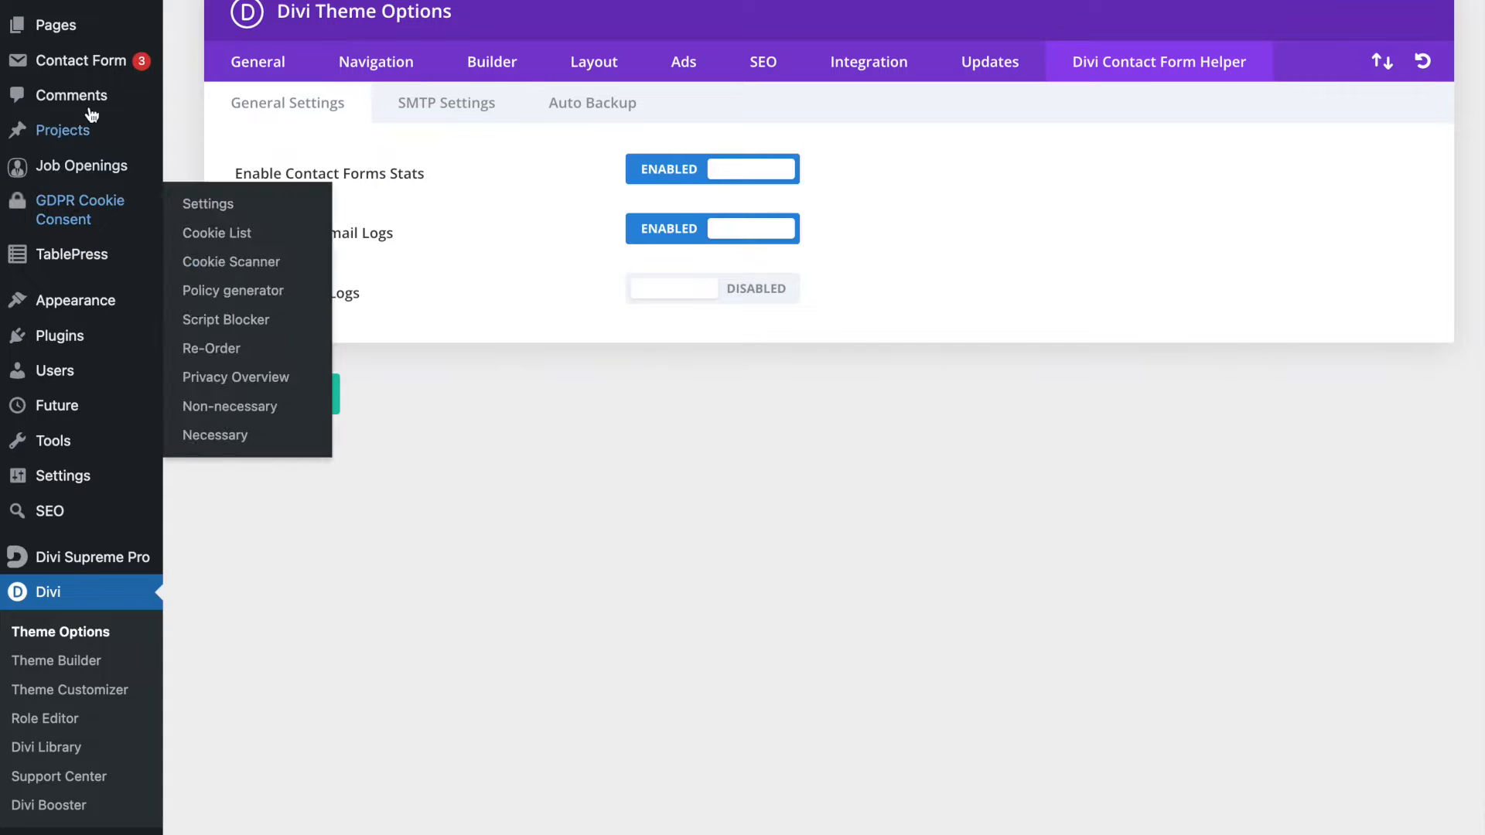
click(89, 60)
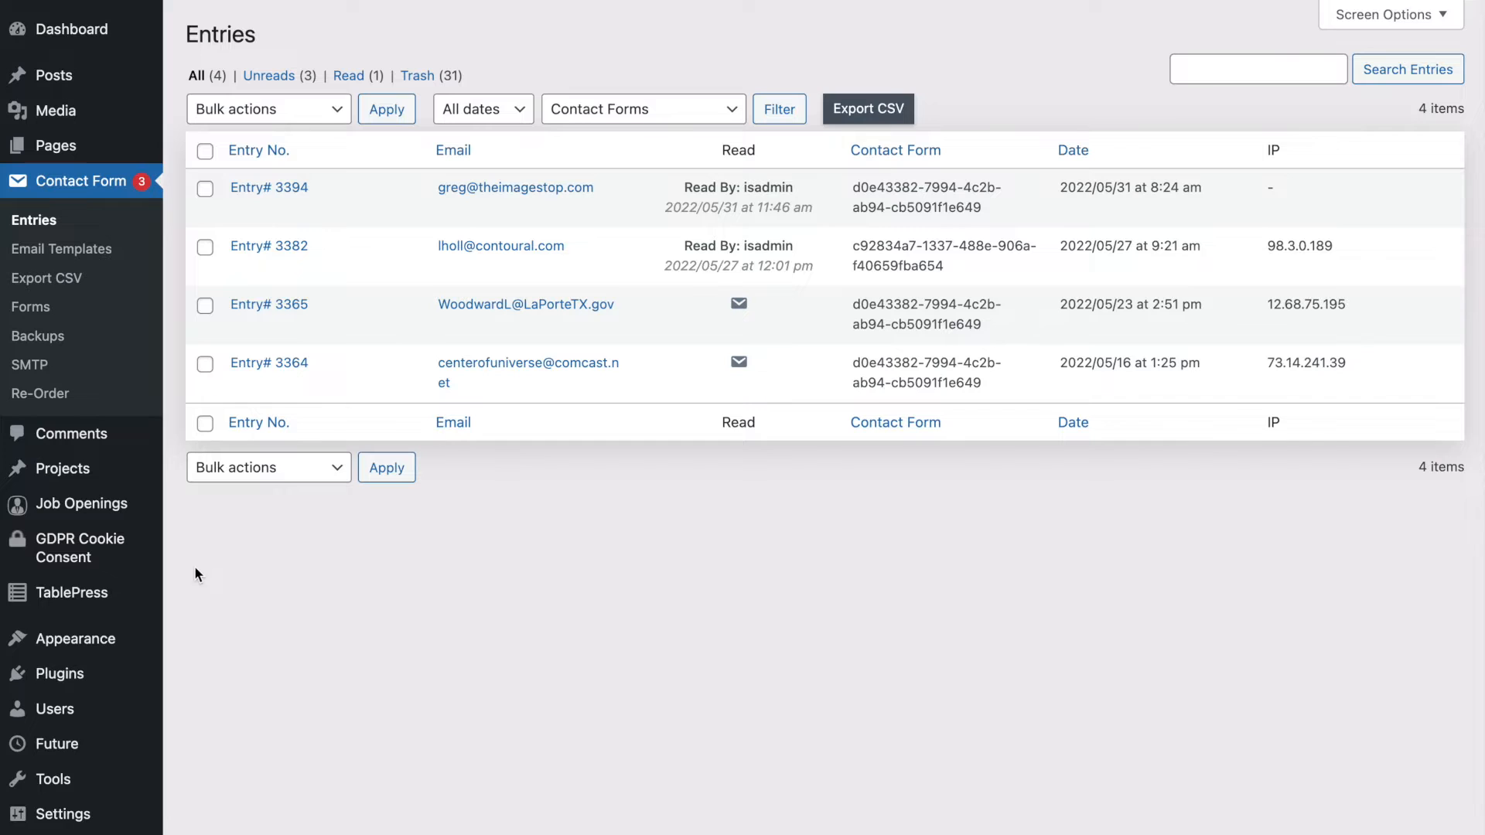
scroll(195, 565, down, 3)
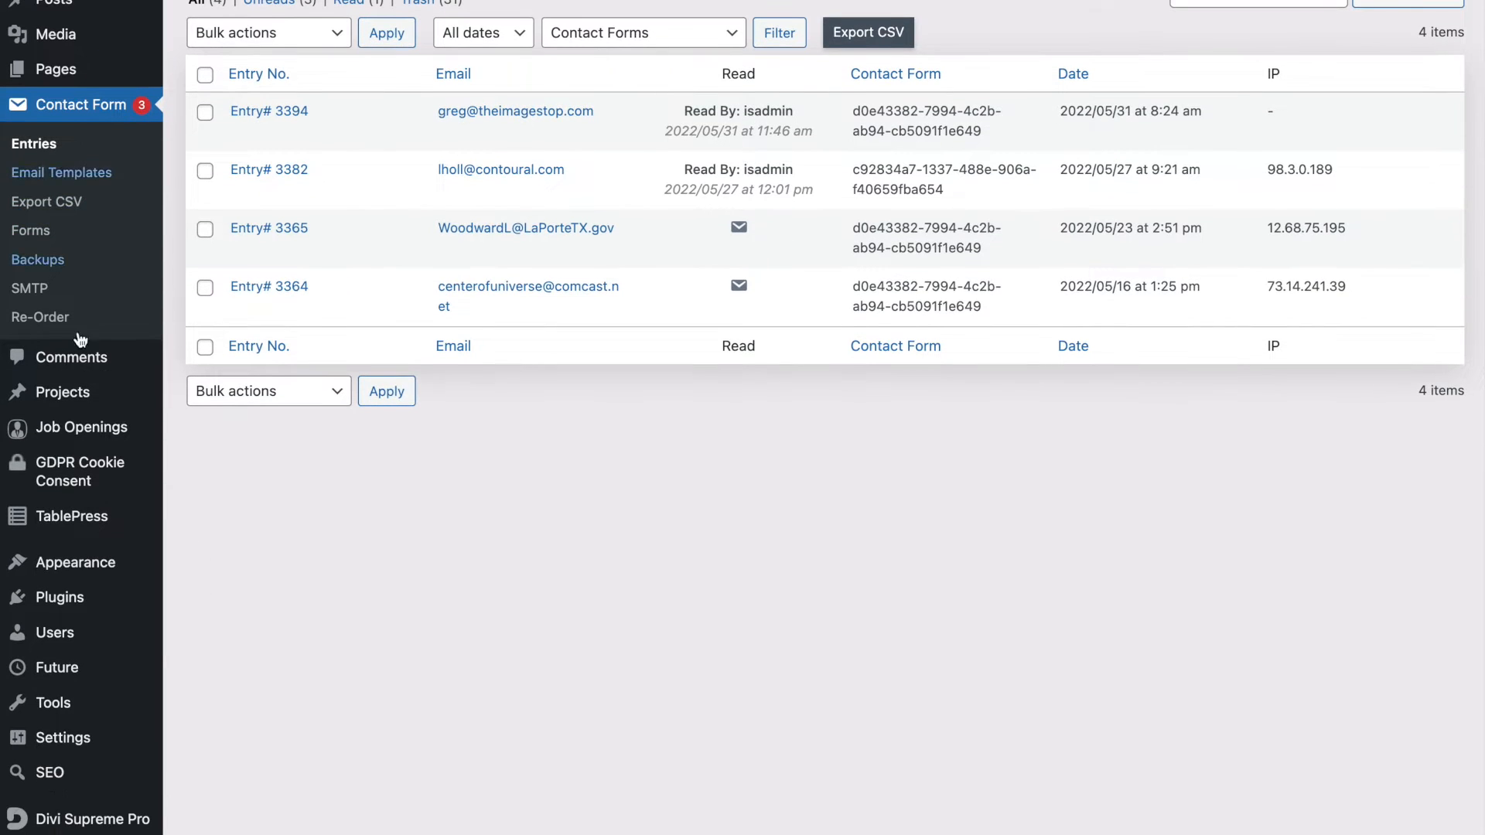
mouse_move(107, 426)
scroll(107, 427, down, 1)
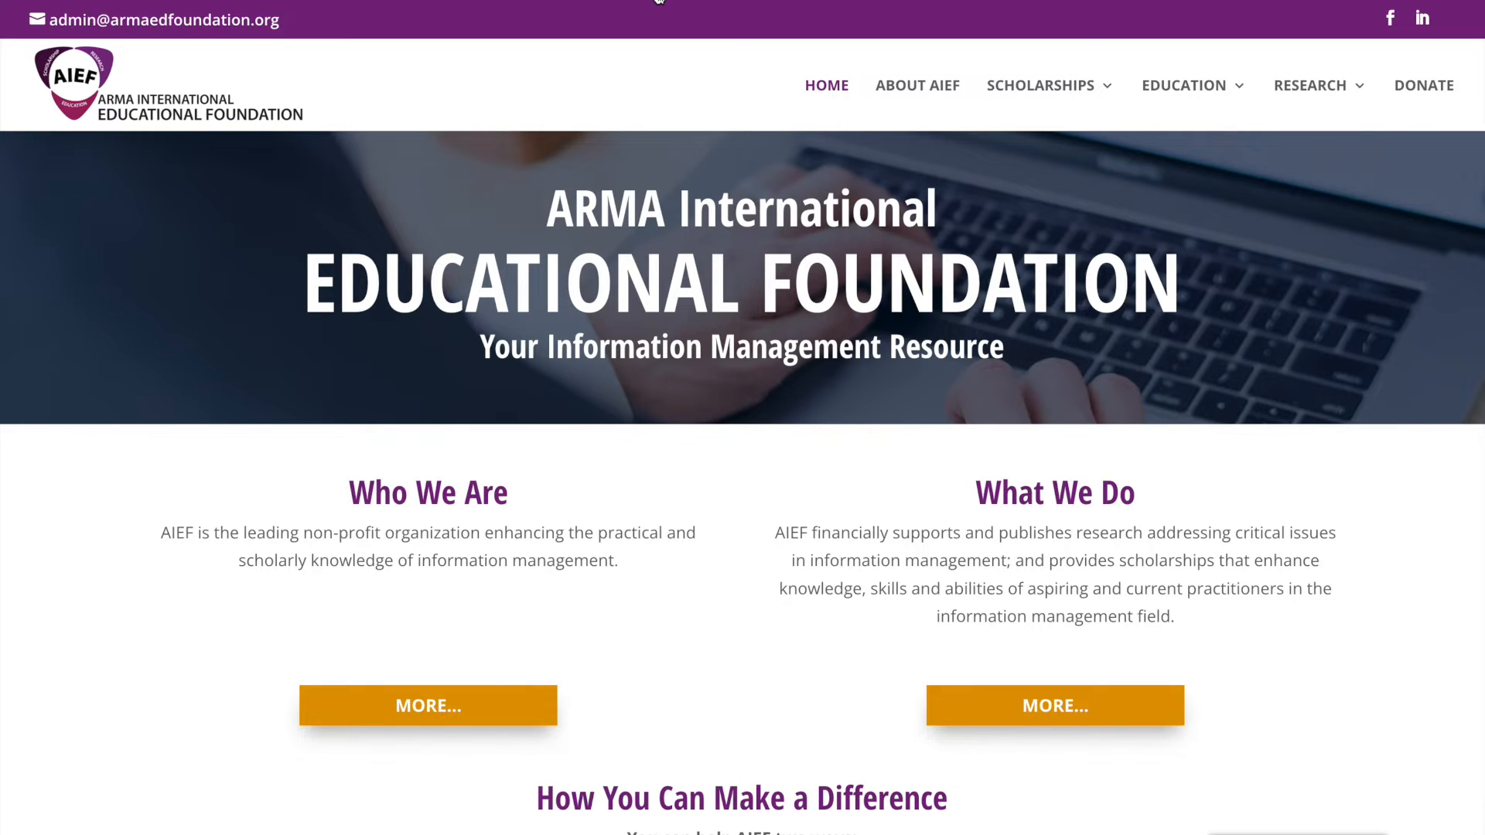
Step: Look through the website's home page, from the hero banner down to the Announcements section
right_click(542, 0)
click(569, 2)
scroll(507, 526, down, 6)
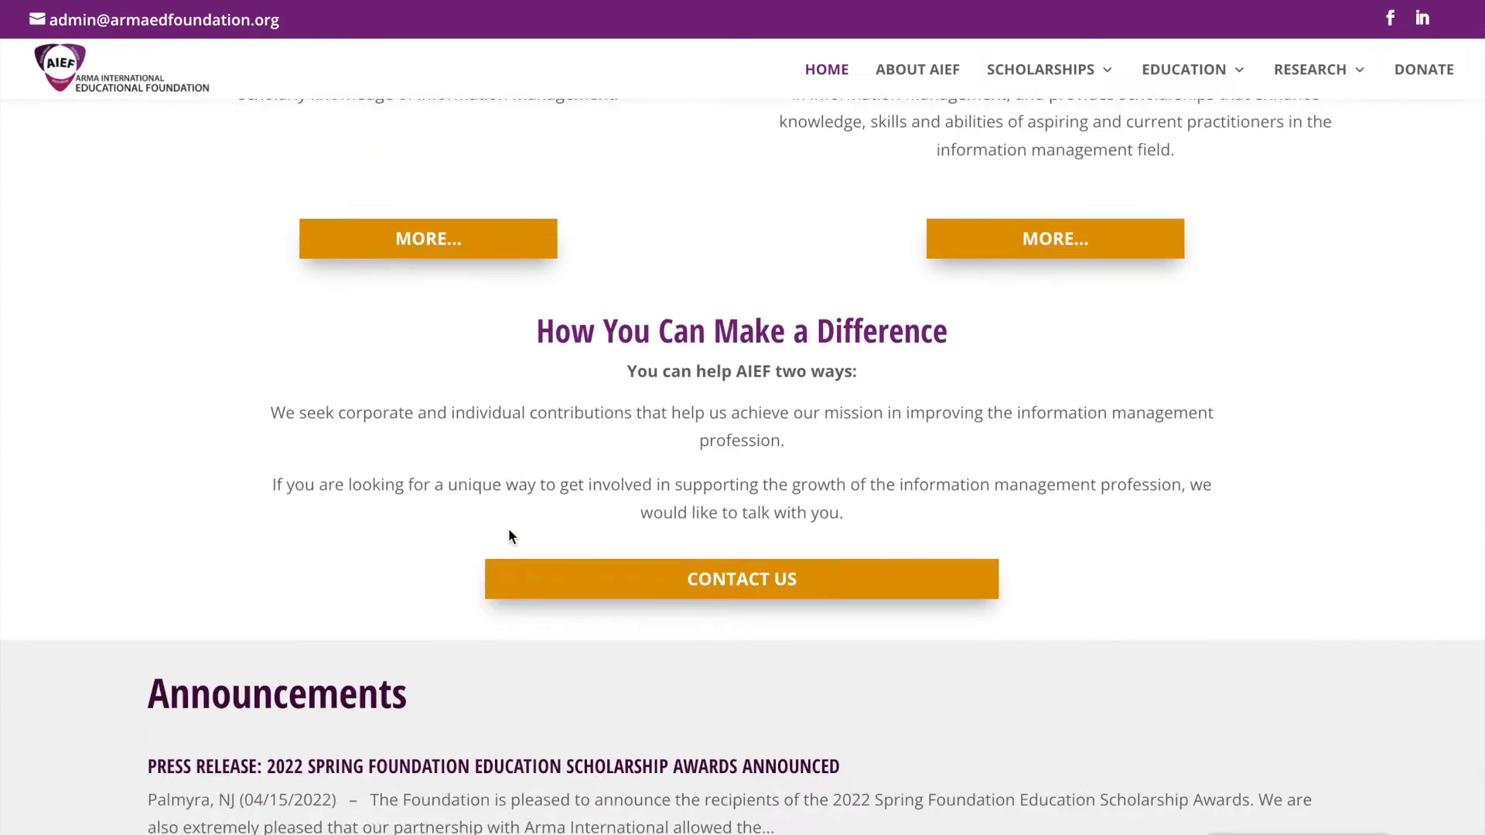
scroll(507, 533, up, 3)
scroll(507, 526, down, 2)
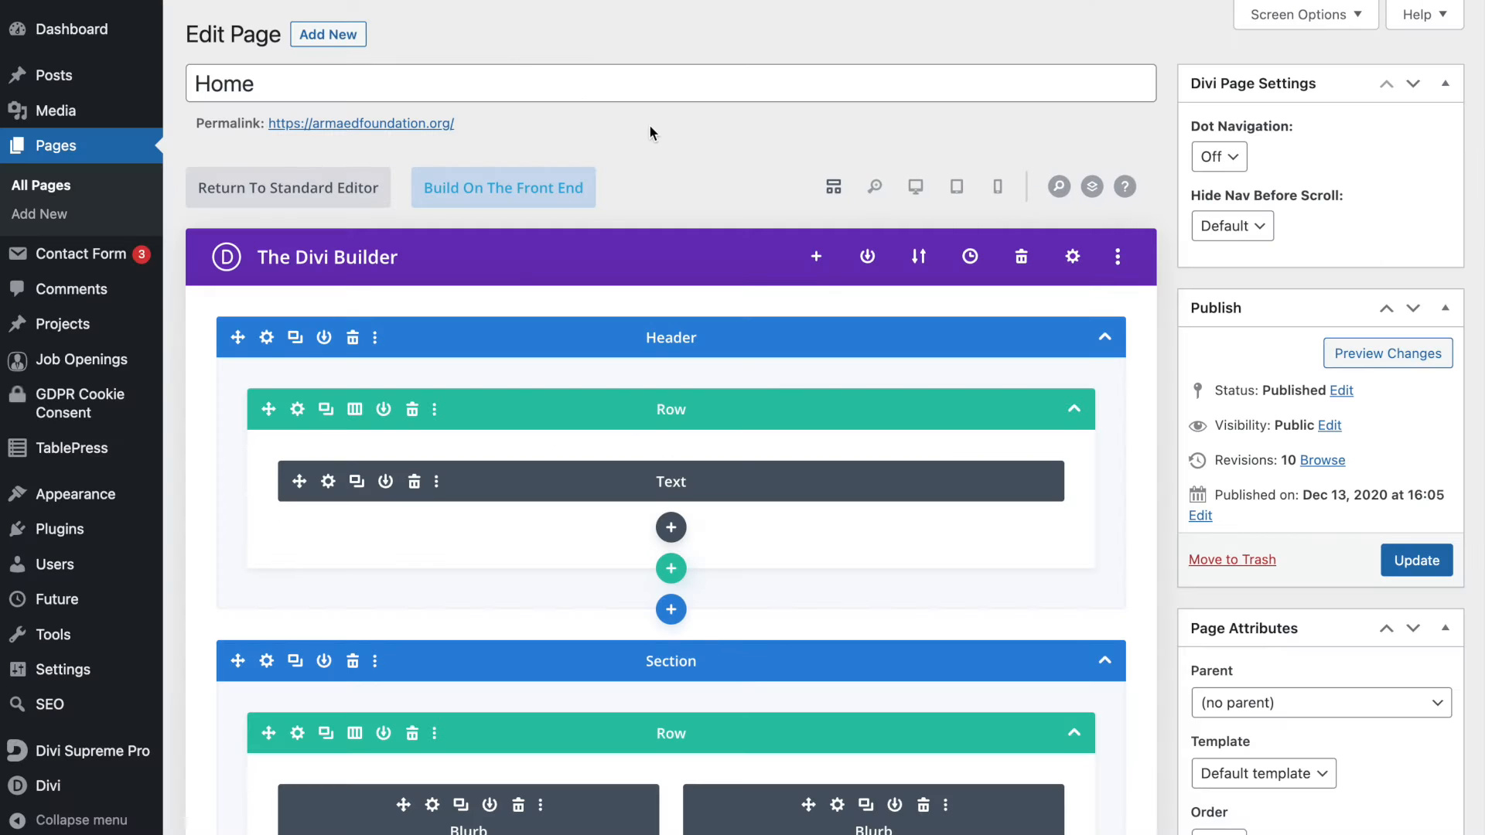
Step: Examine the content settings of the Who We Are blurb in the Home page's Divi Builder layout and close them
scroll(650, 124, down, 4)
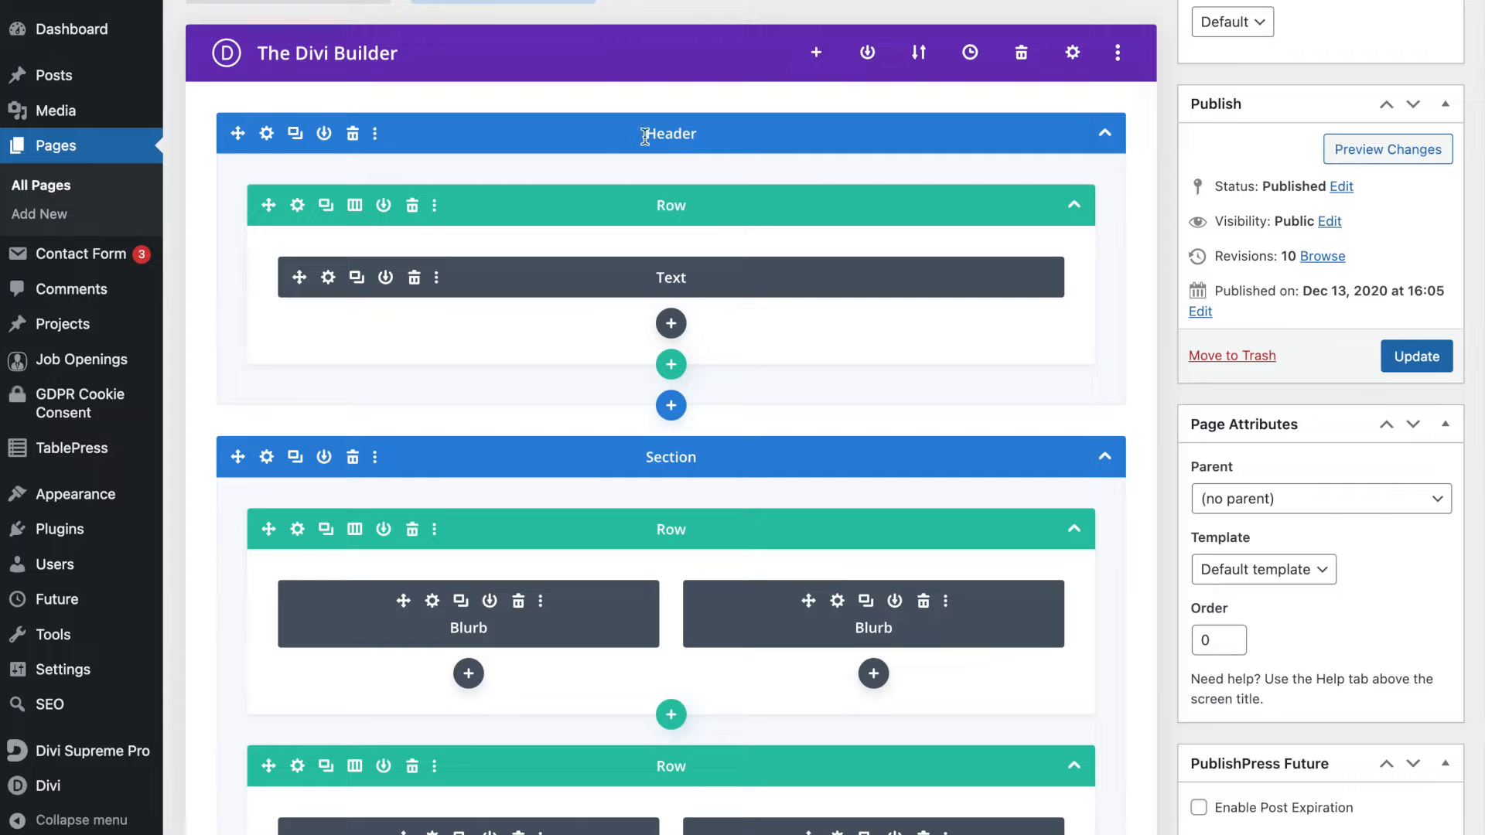
scroll(641, 276, down, 3)
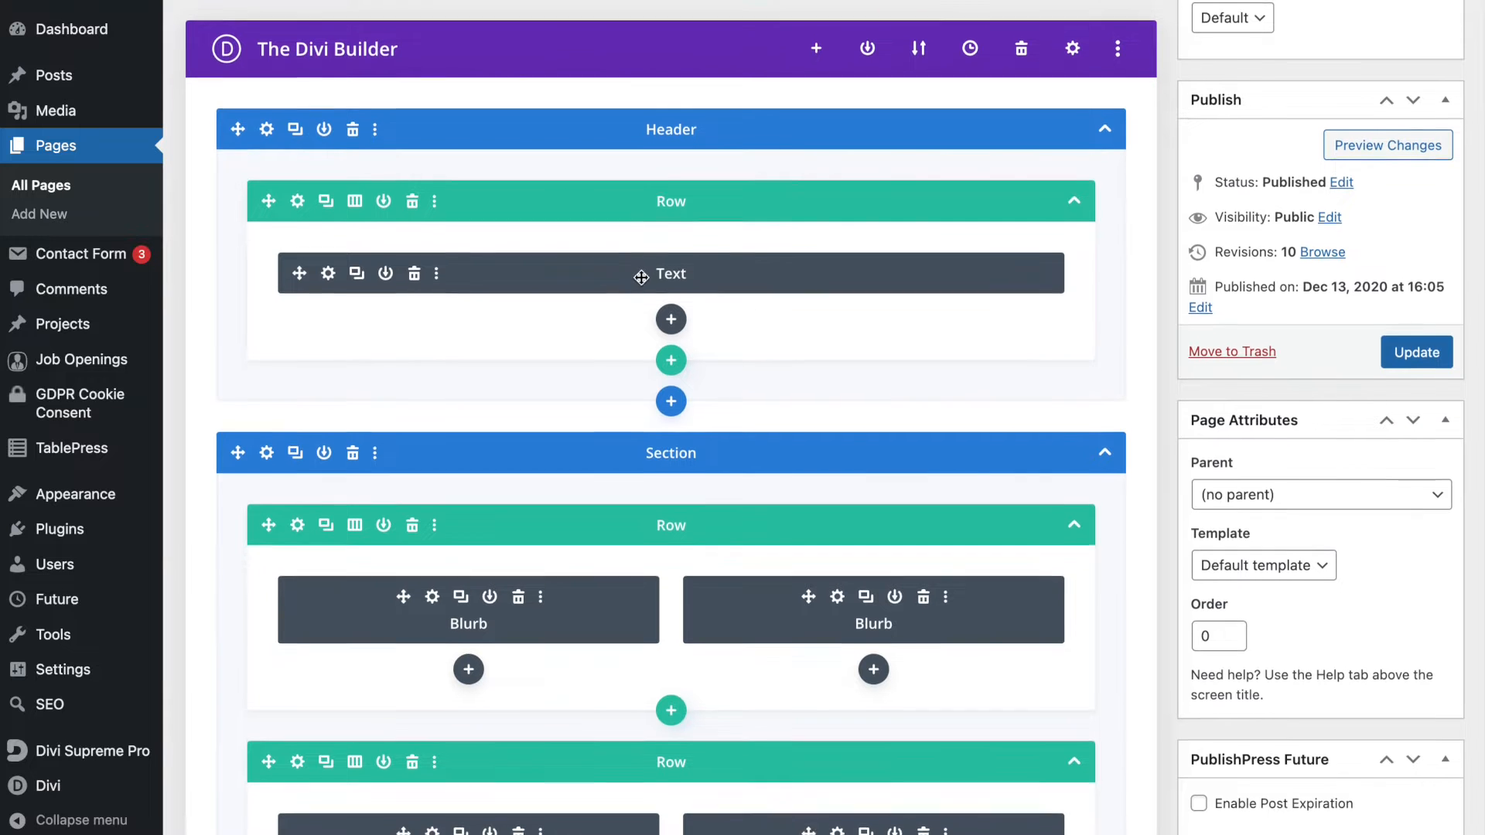
scroll(641, 276, down, 2)
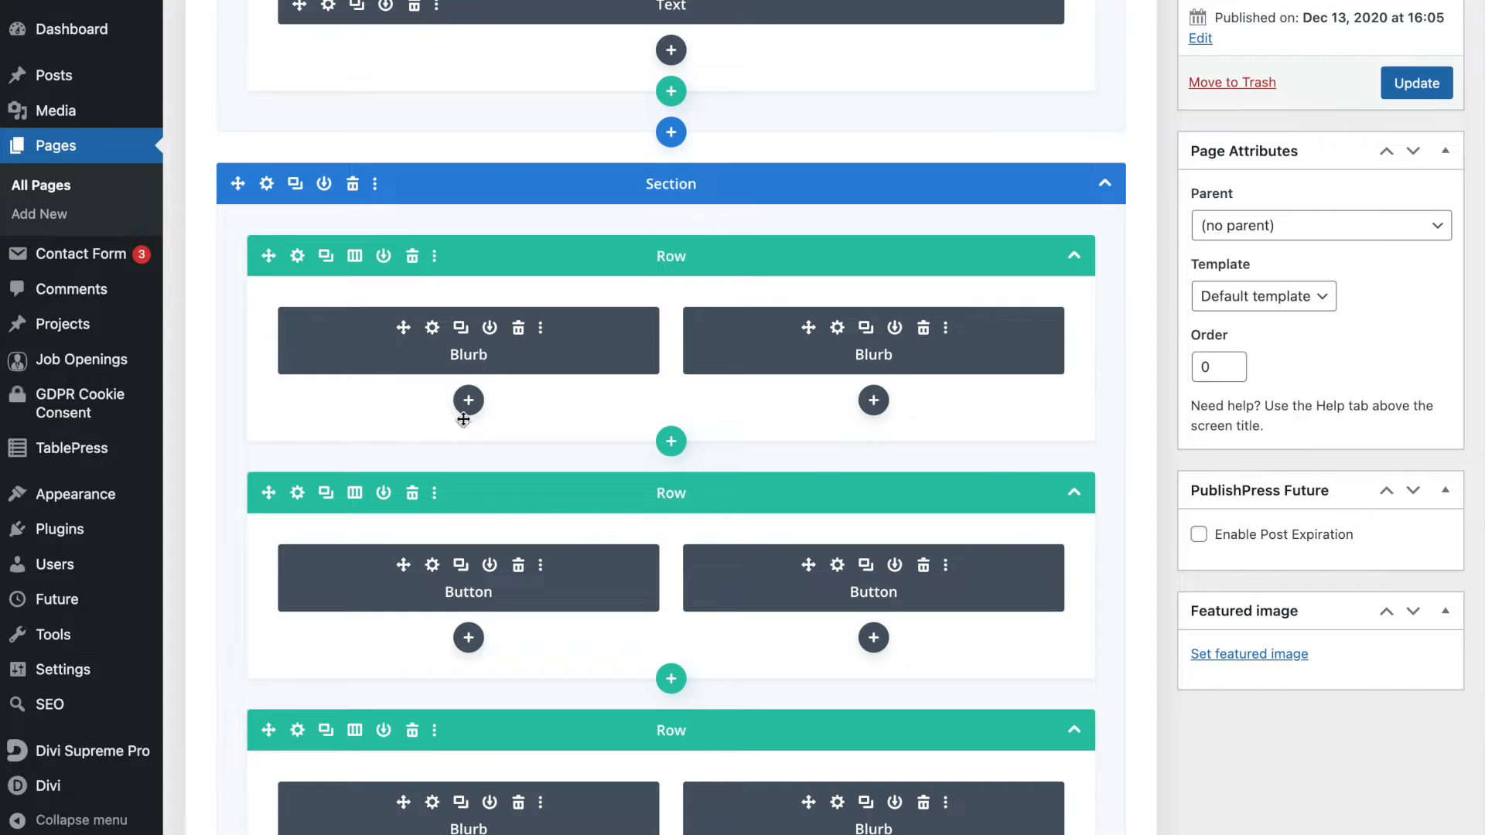
click(433, 329)
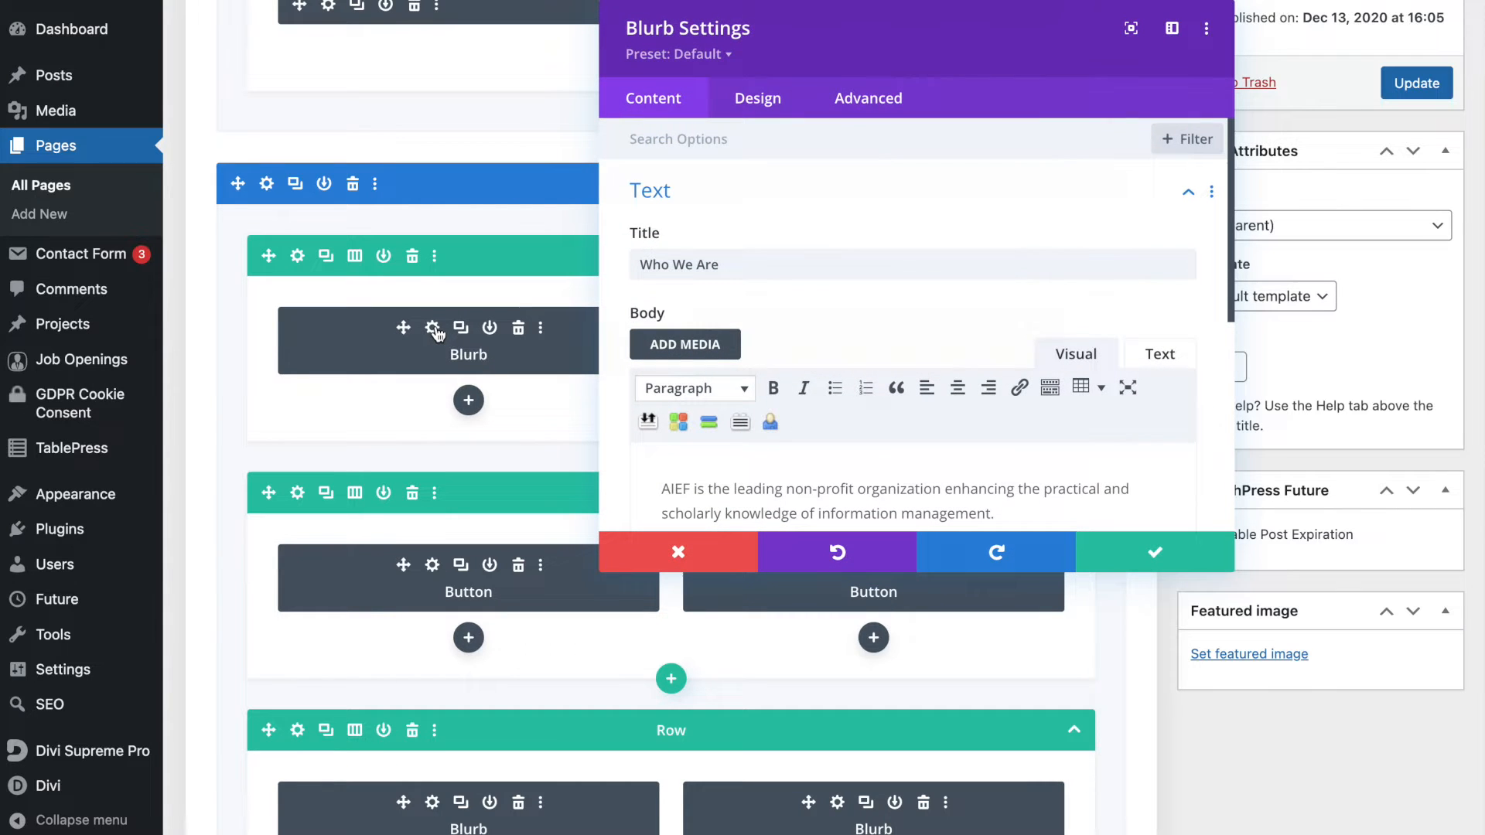
drag(1232, 571, 1250, 773)
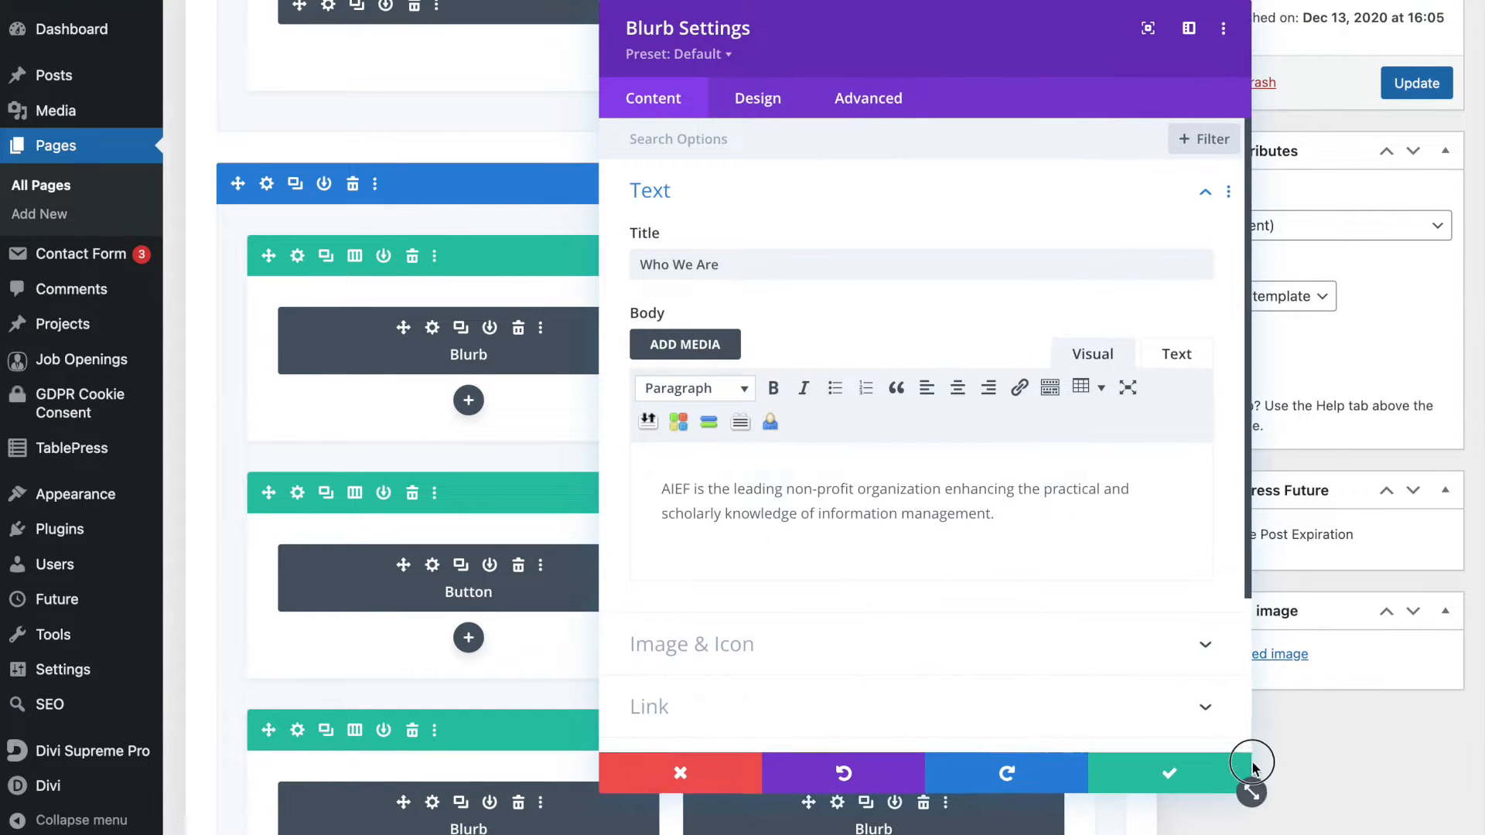
scroll(1104, 449, down, 1)
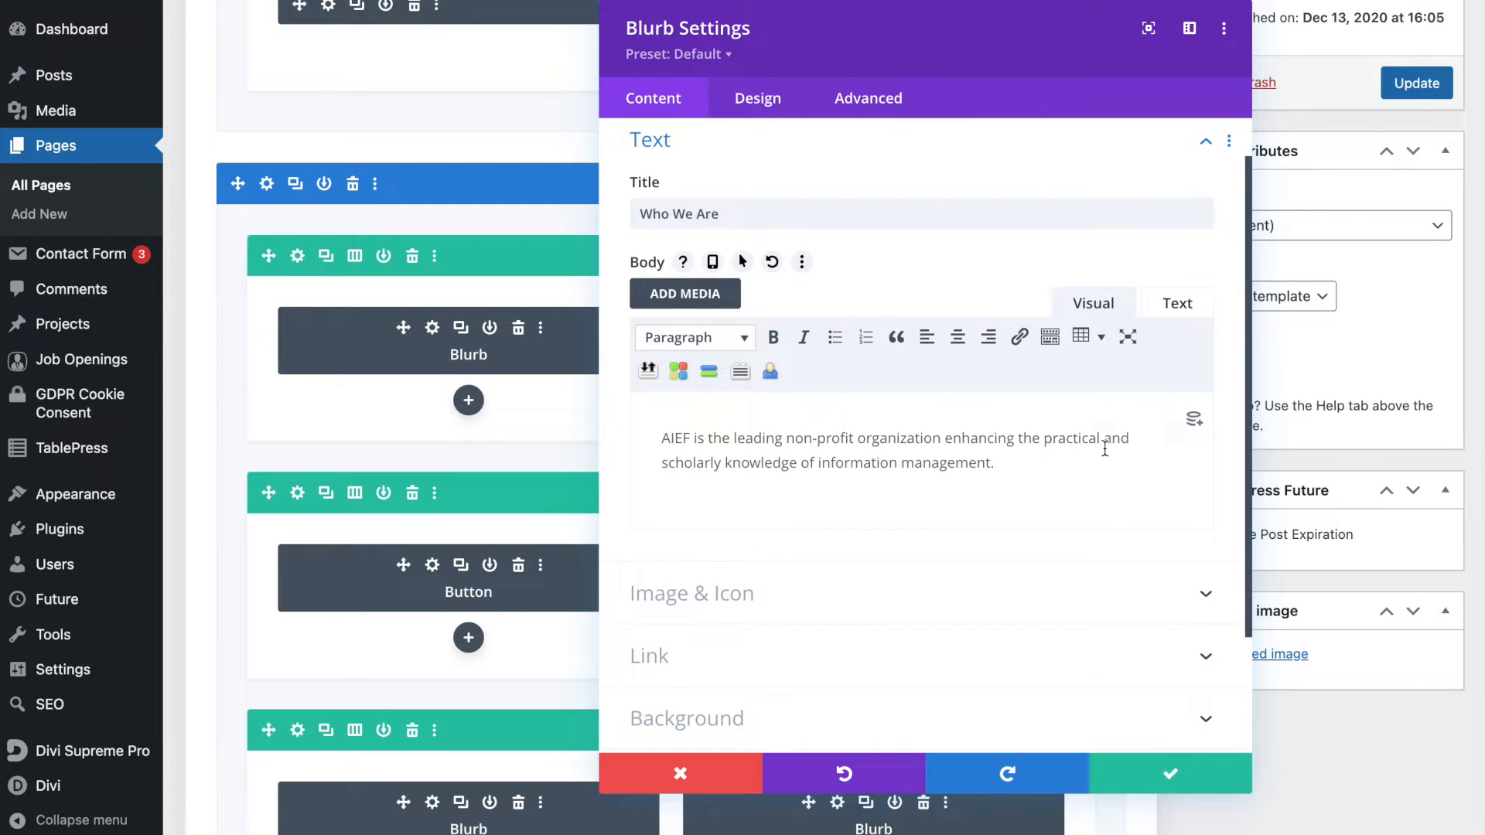
scroll(1105, 448, down, 1)
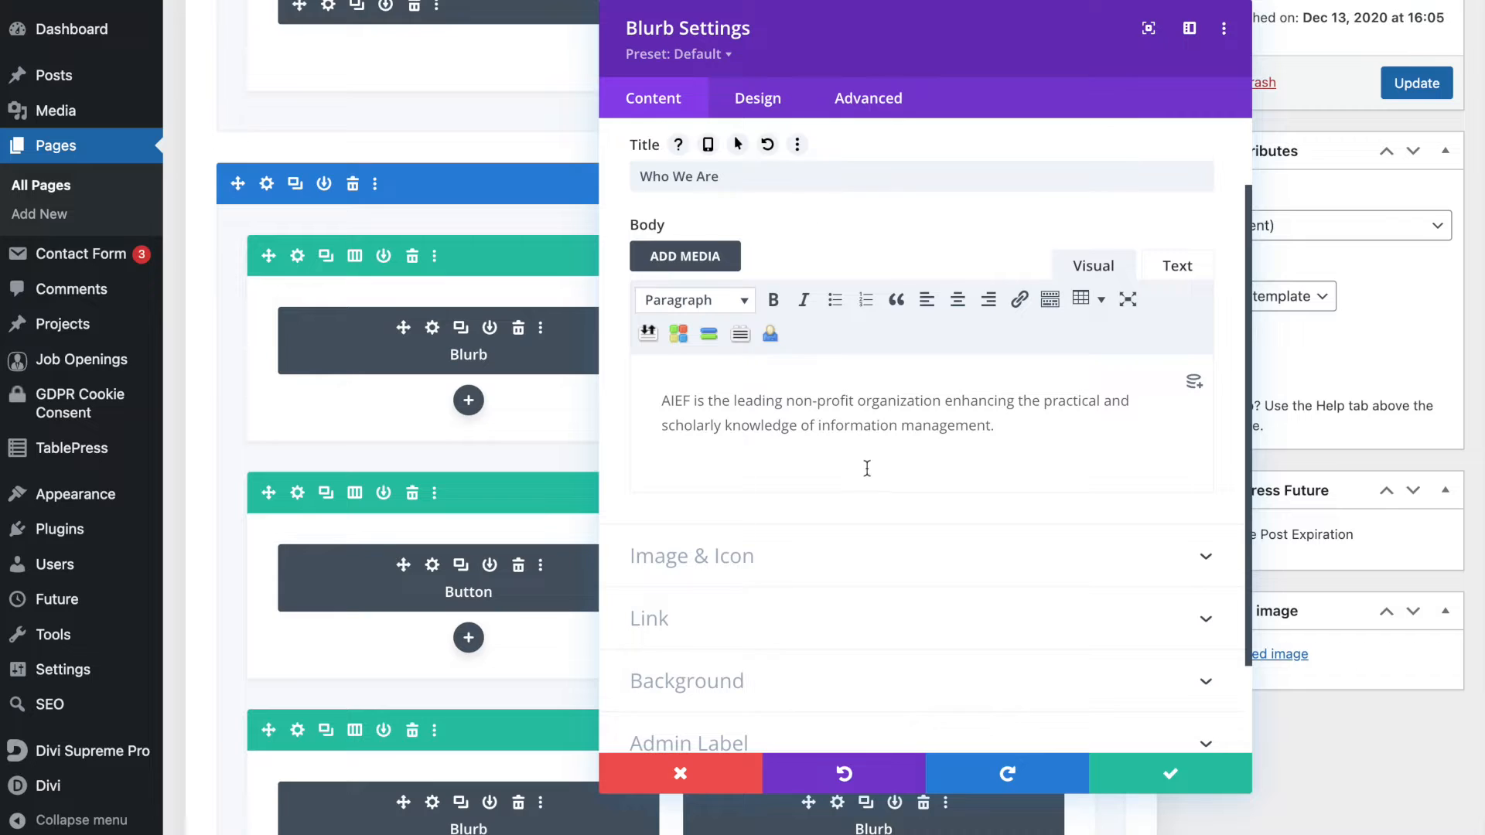
scroll(692, 542, down, 1)
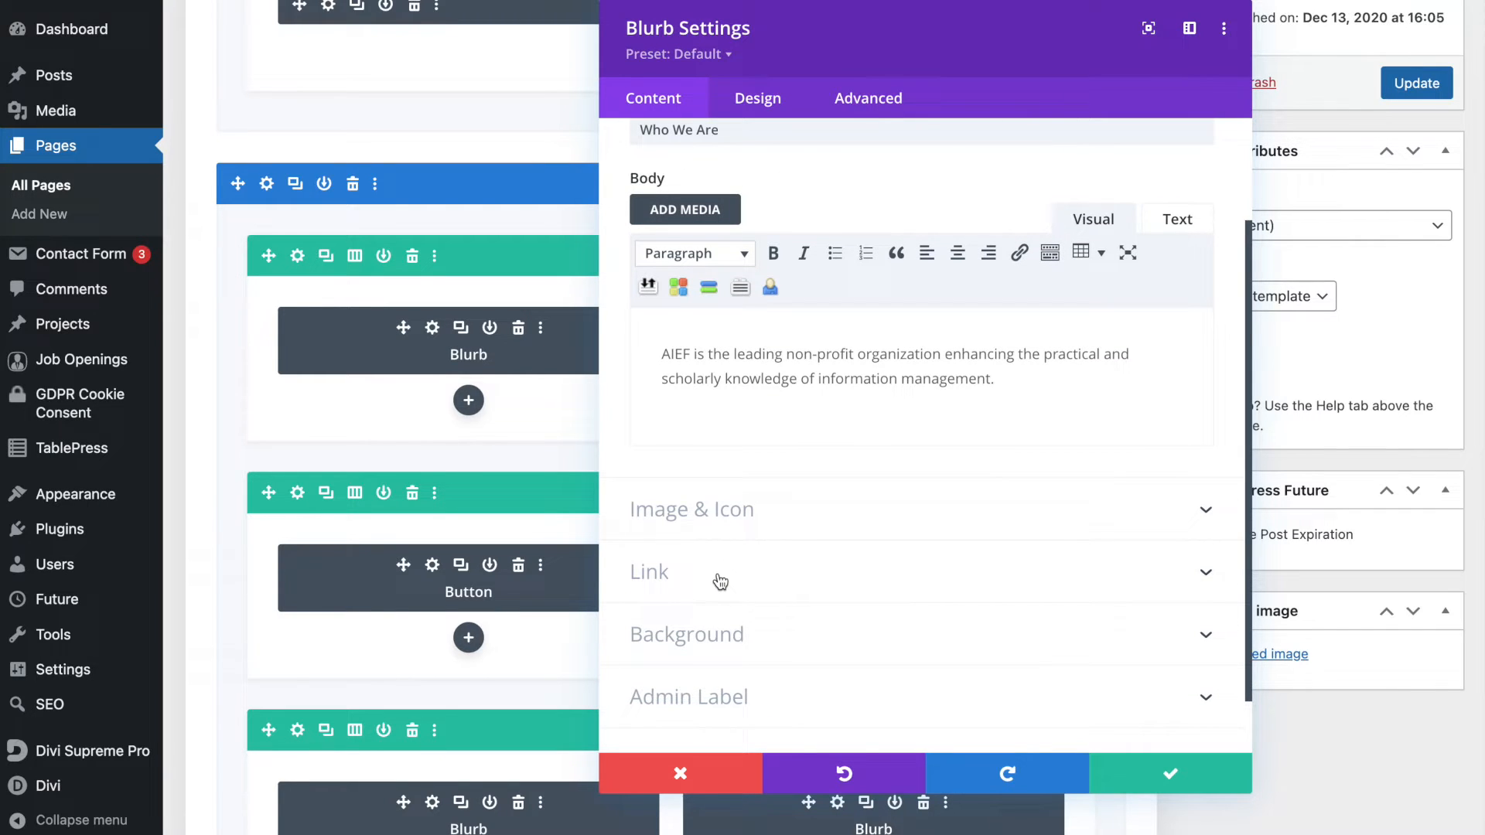
click(1160, 771)
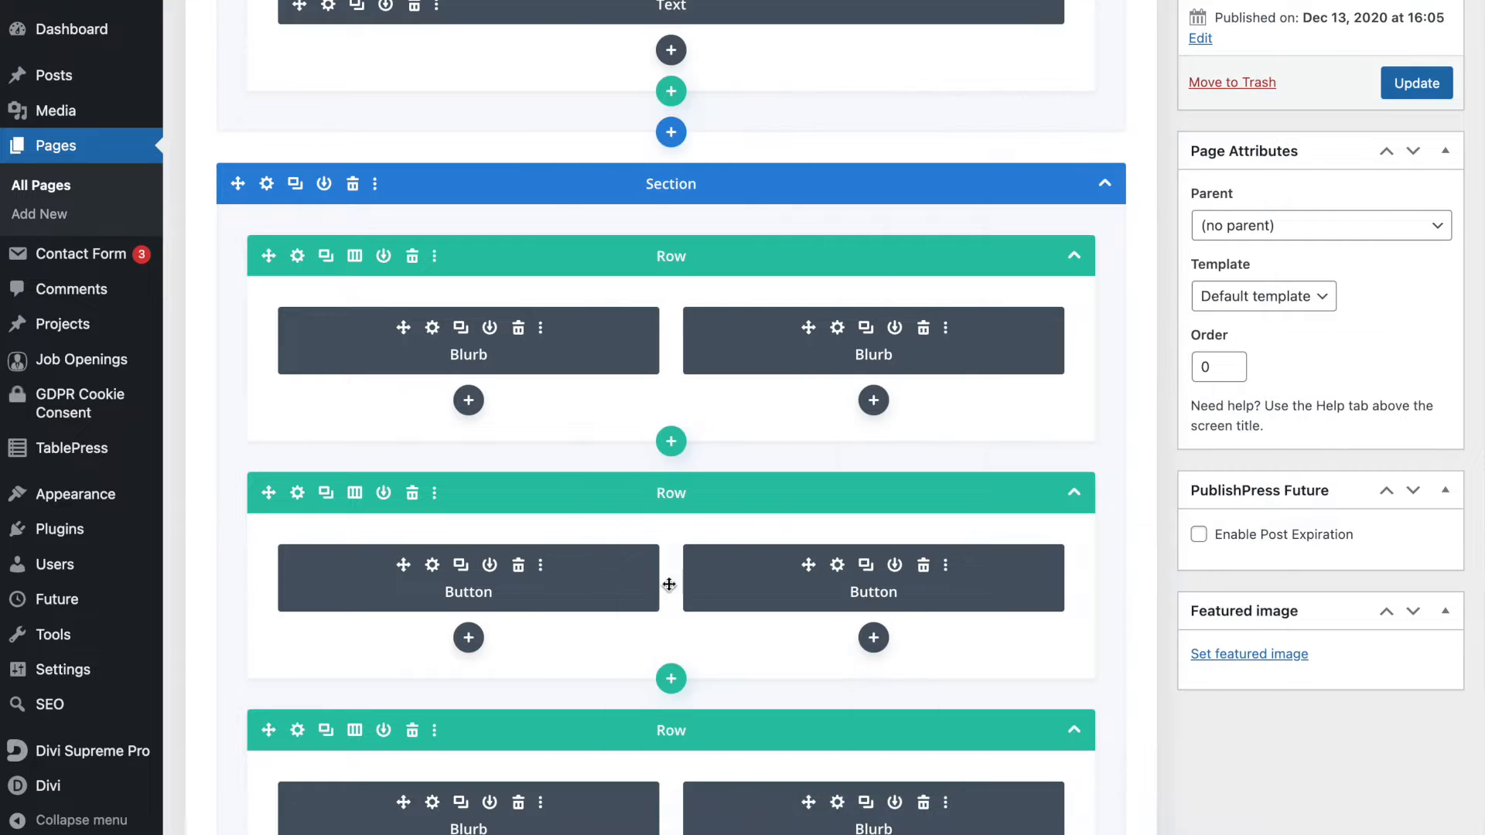
Step: View the settings of the button module below the Who We Are blurb and leave the page editor without saving
click(432, 565)
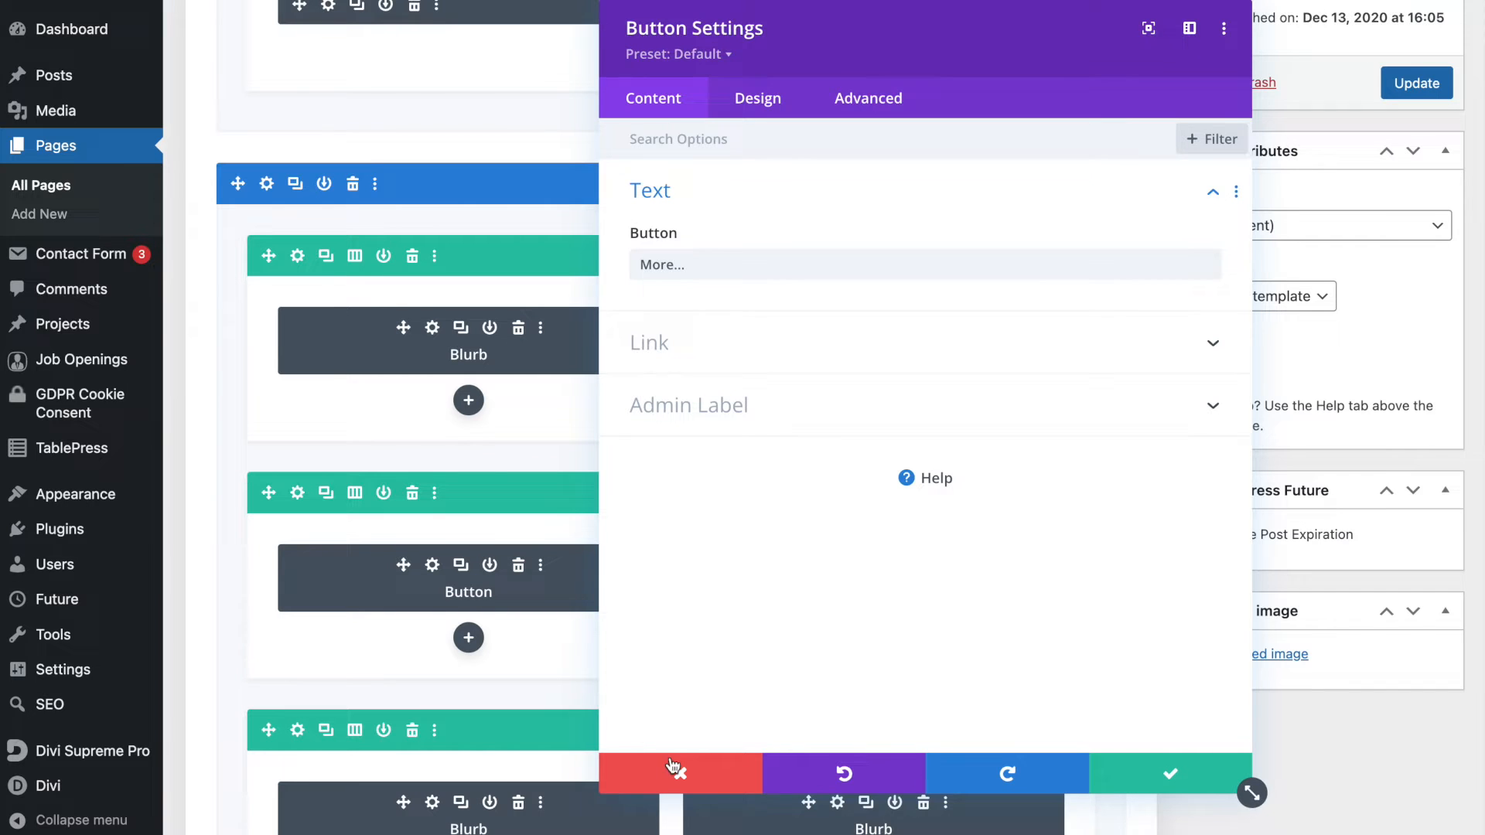
click(673, 766)
scroll(617, 380, up, 6)
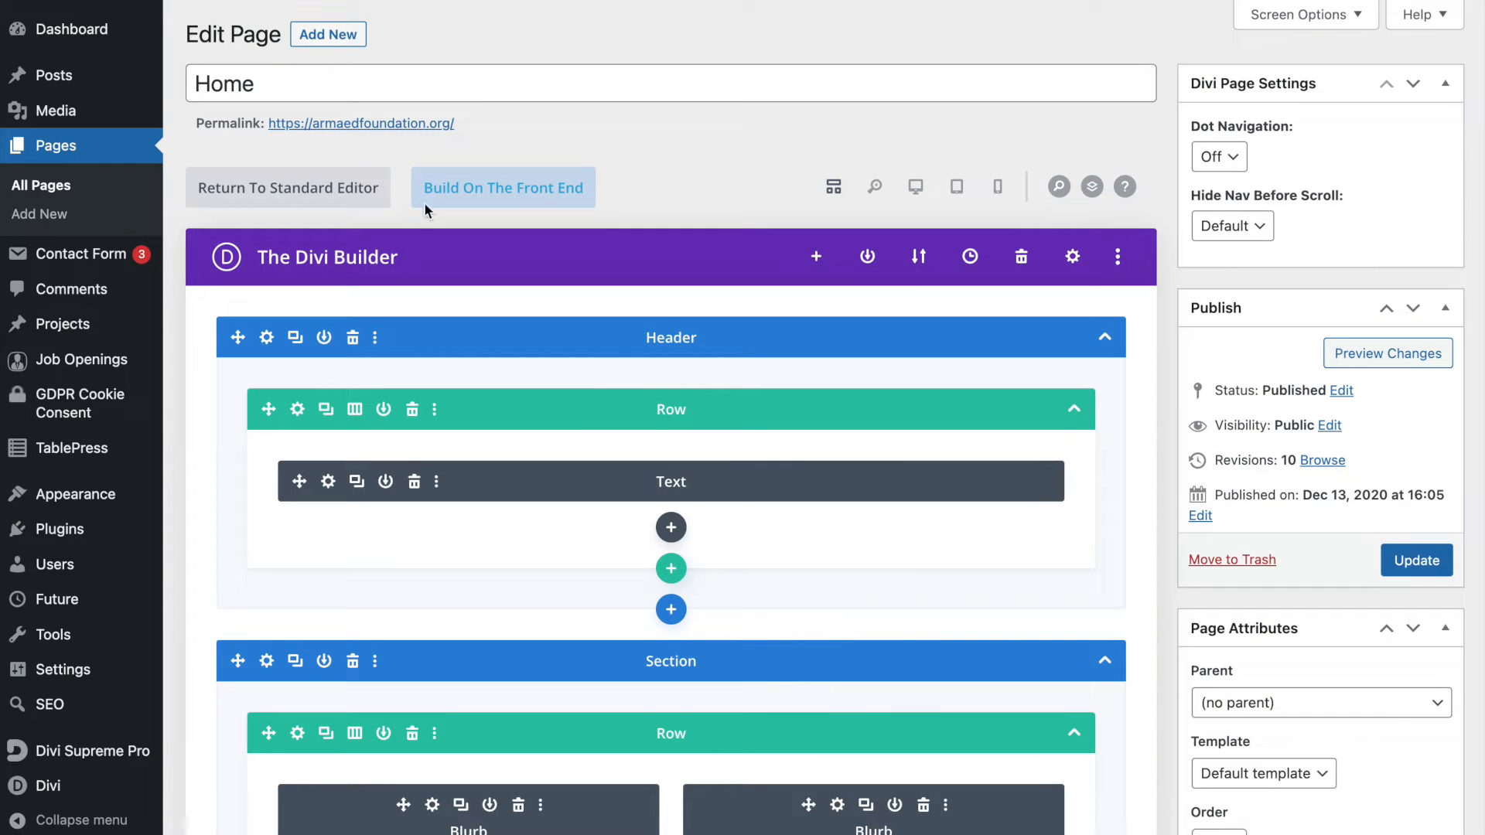
key(super+w)
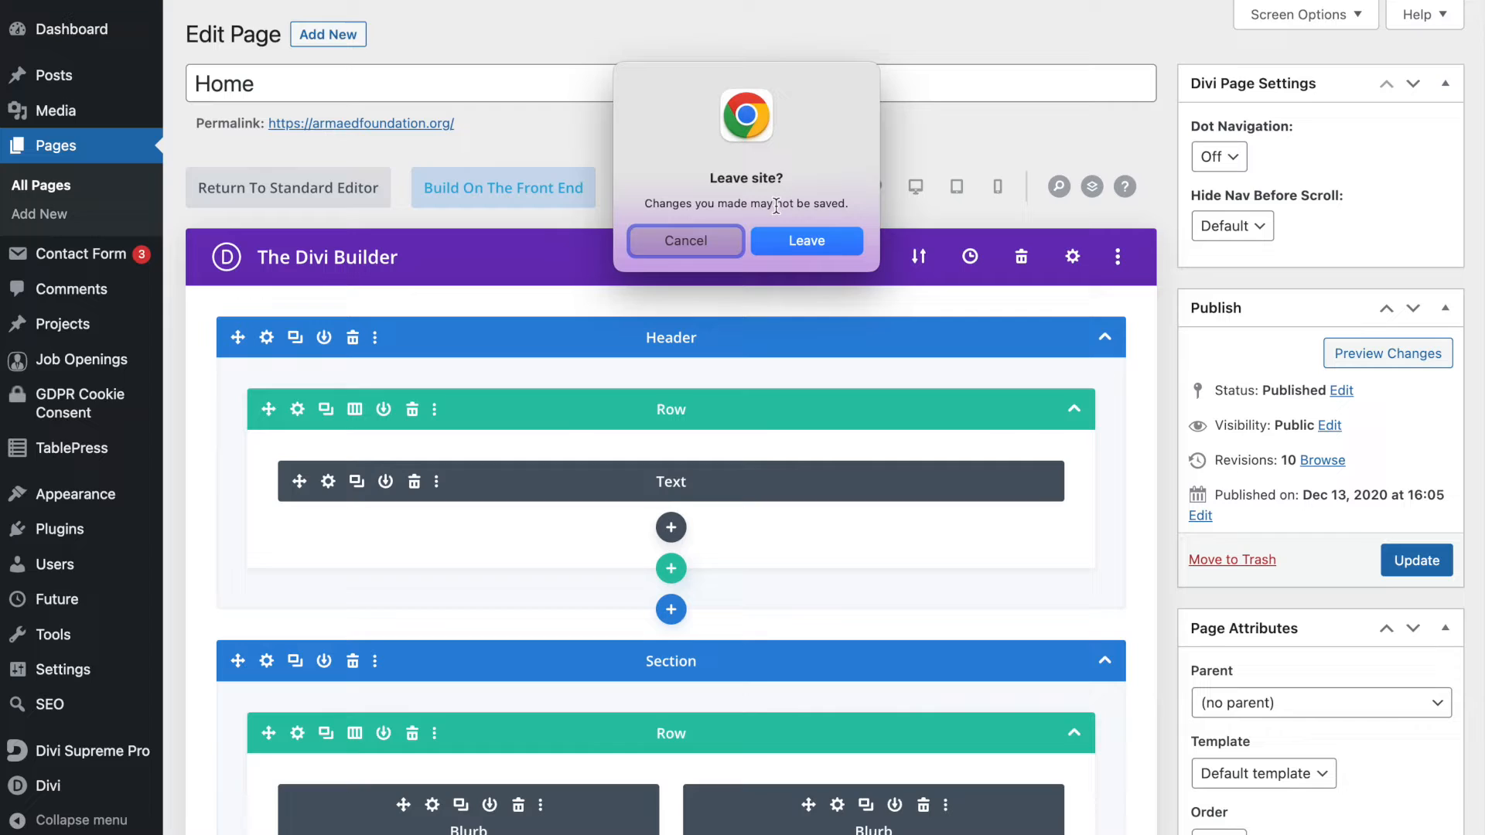
click(789, 241)
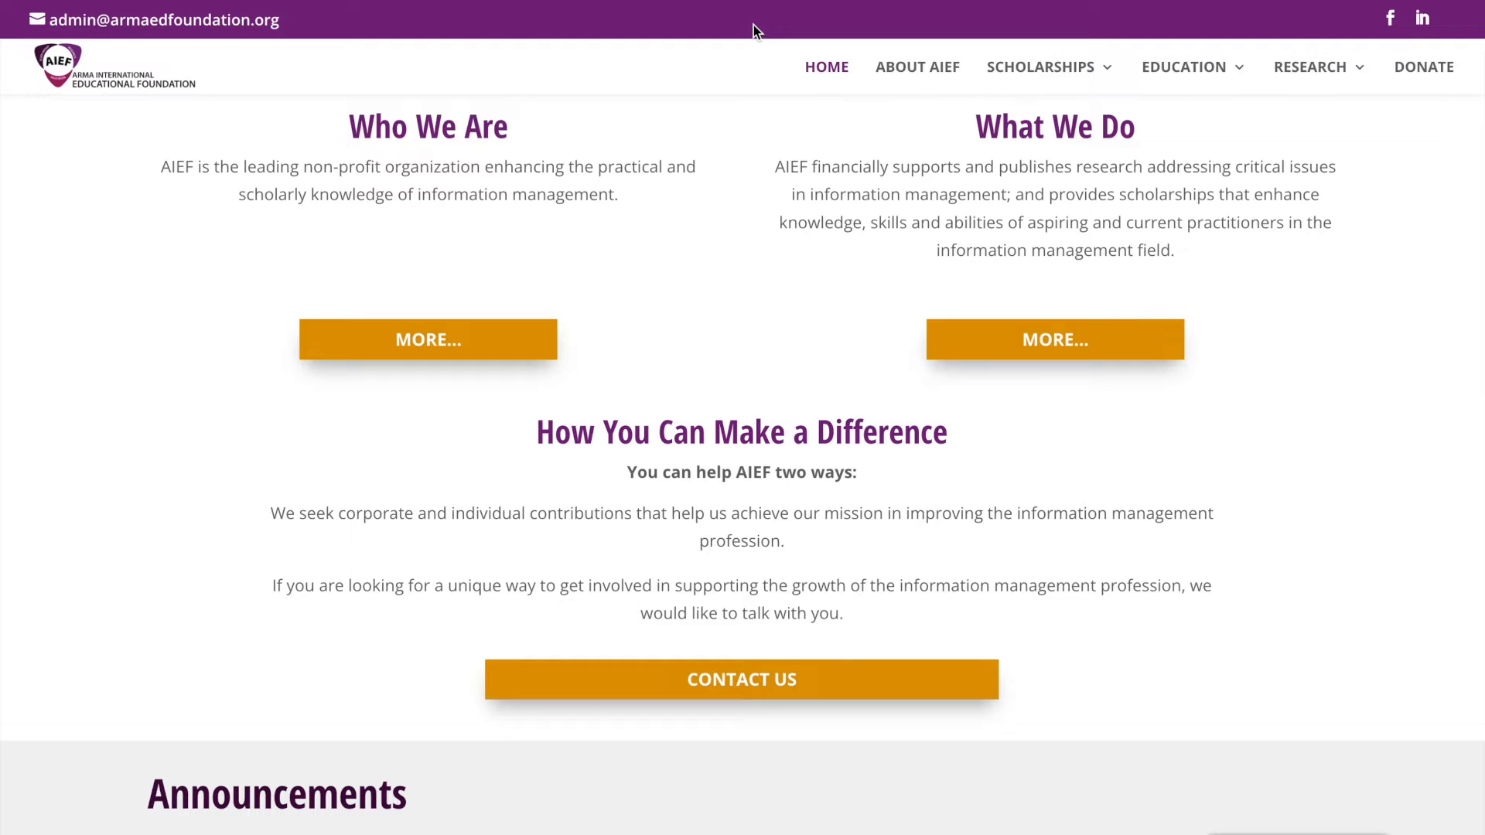
Step: Open the home page in the front-end visual builder and look over the hero and blurb module controls
click(876, 62)
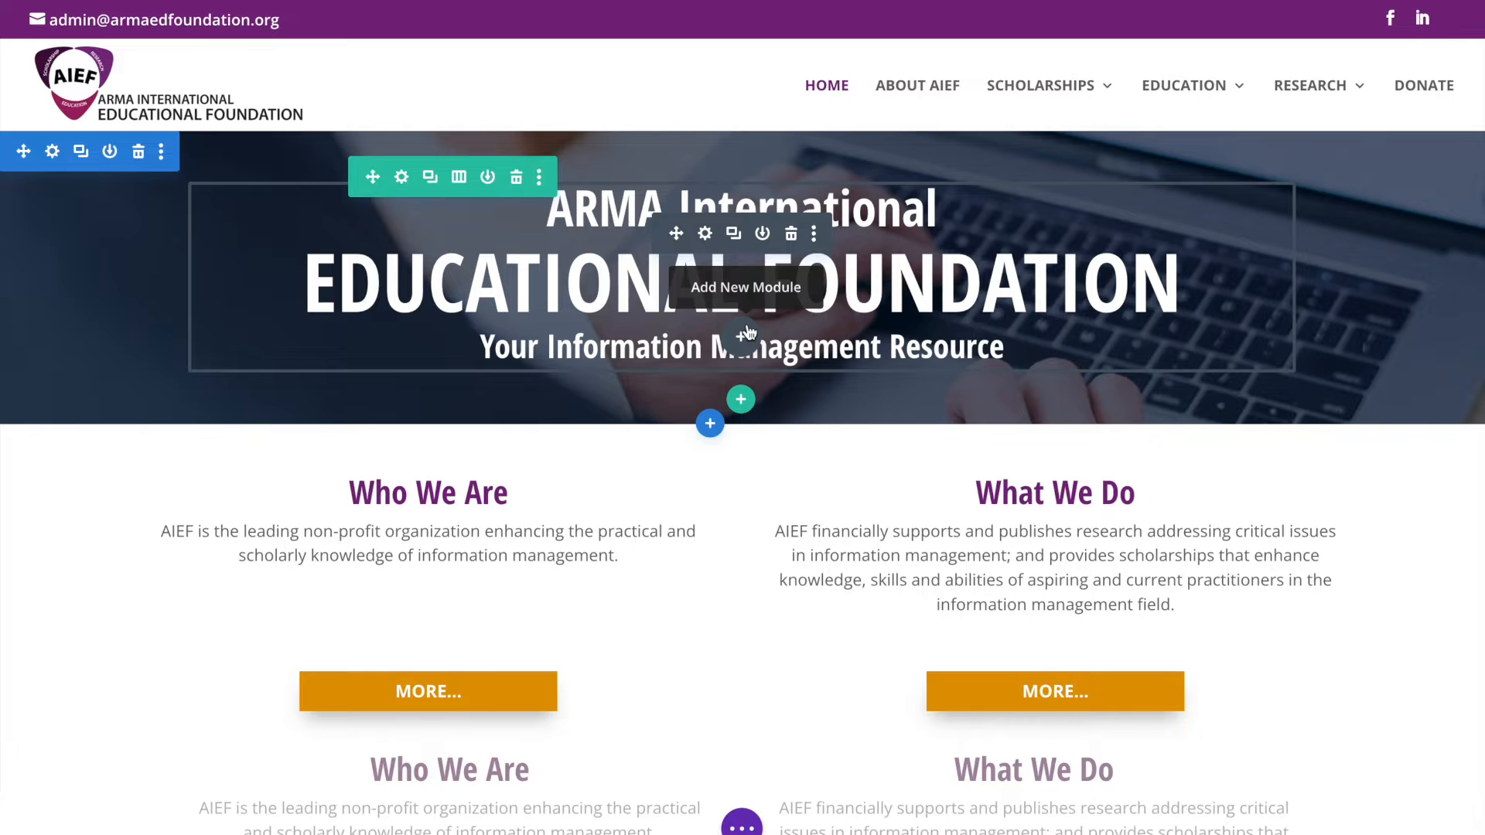
scroll(1050, 580, down, 3)
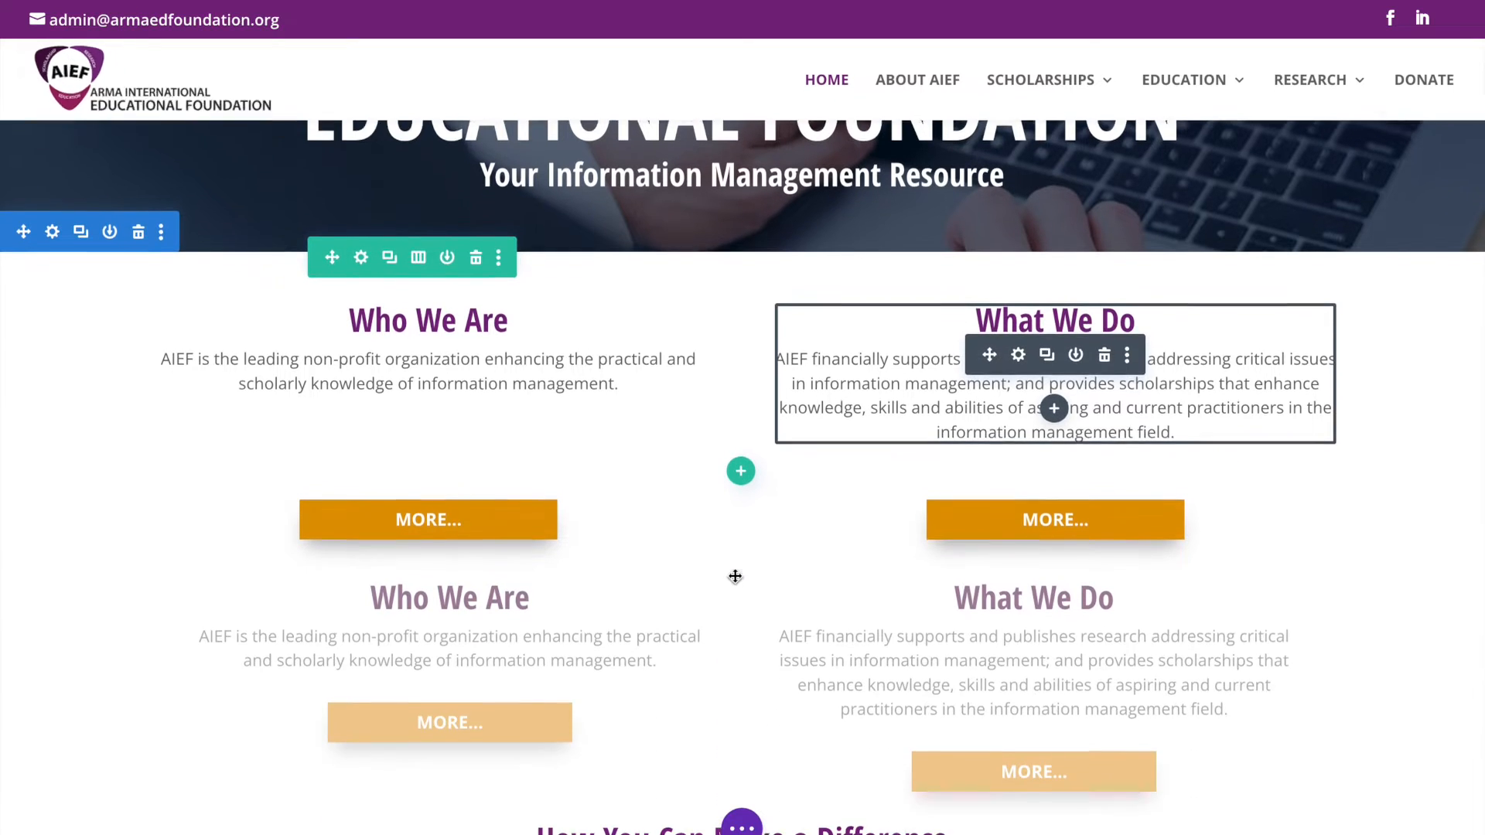
scroll(353, 324, up, 3)
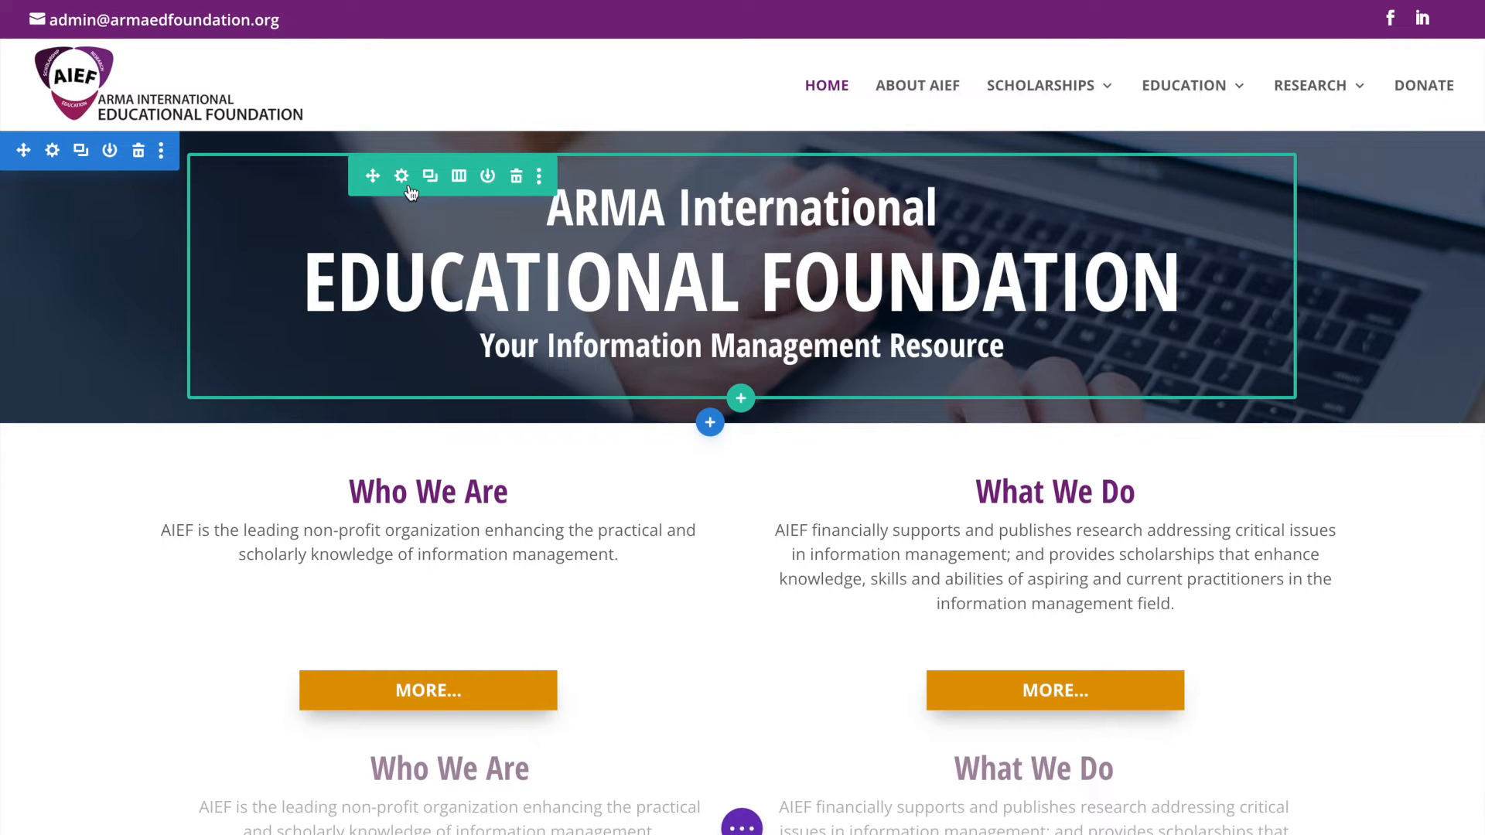
mouse_move(748, 252)
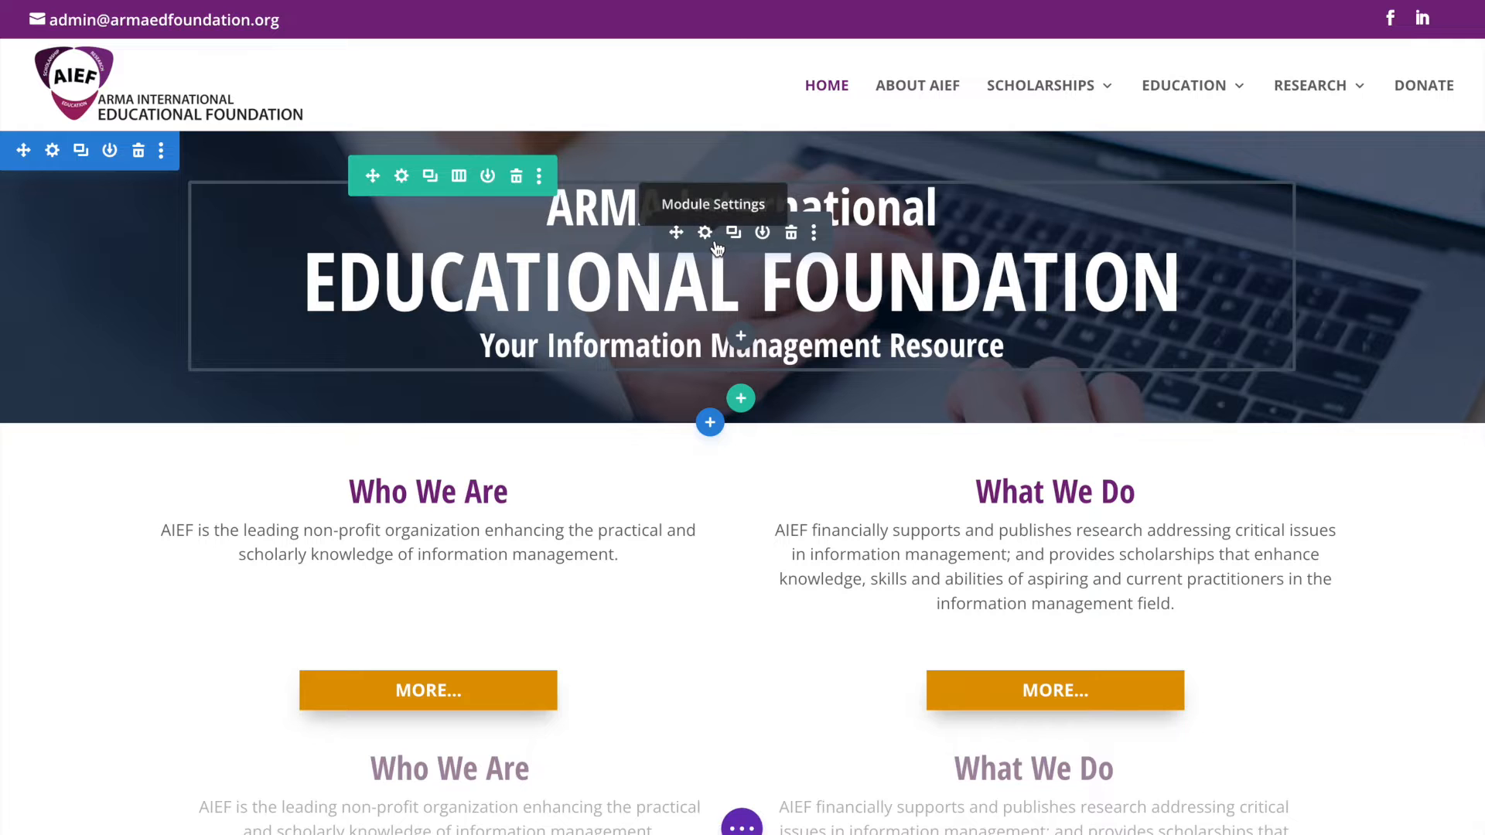
scroll(723, 520, down, 3)
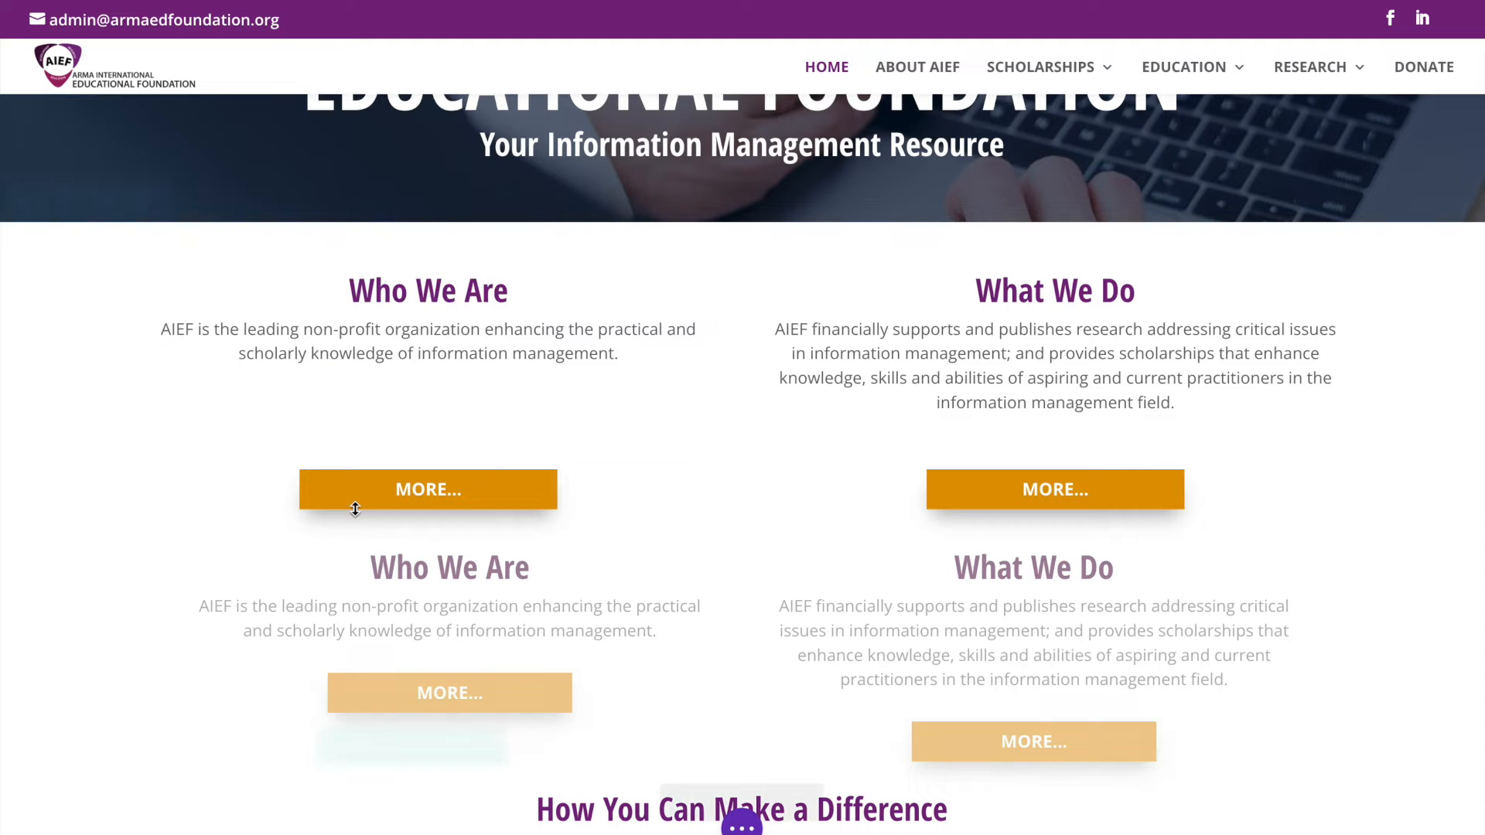
Step: Append "Add new text" to the body text of the first Who We Are blurb
click(395, 283)
click(1033, 488)
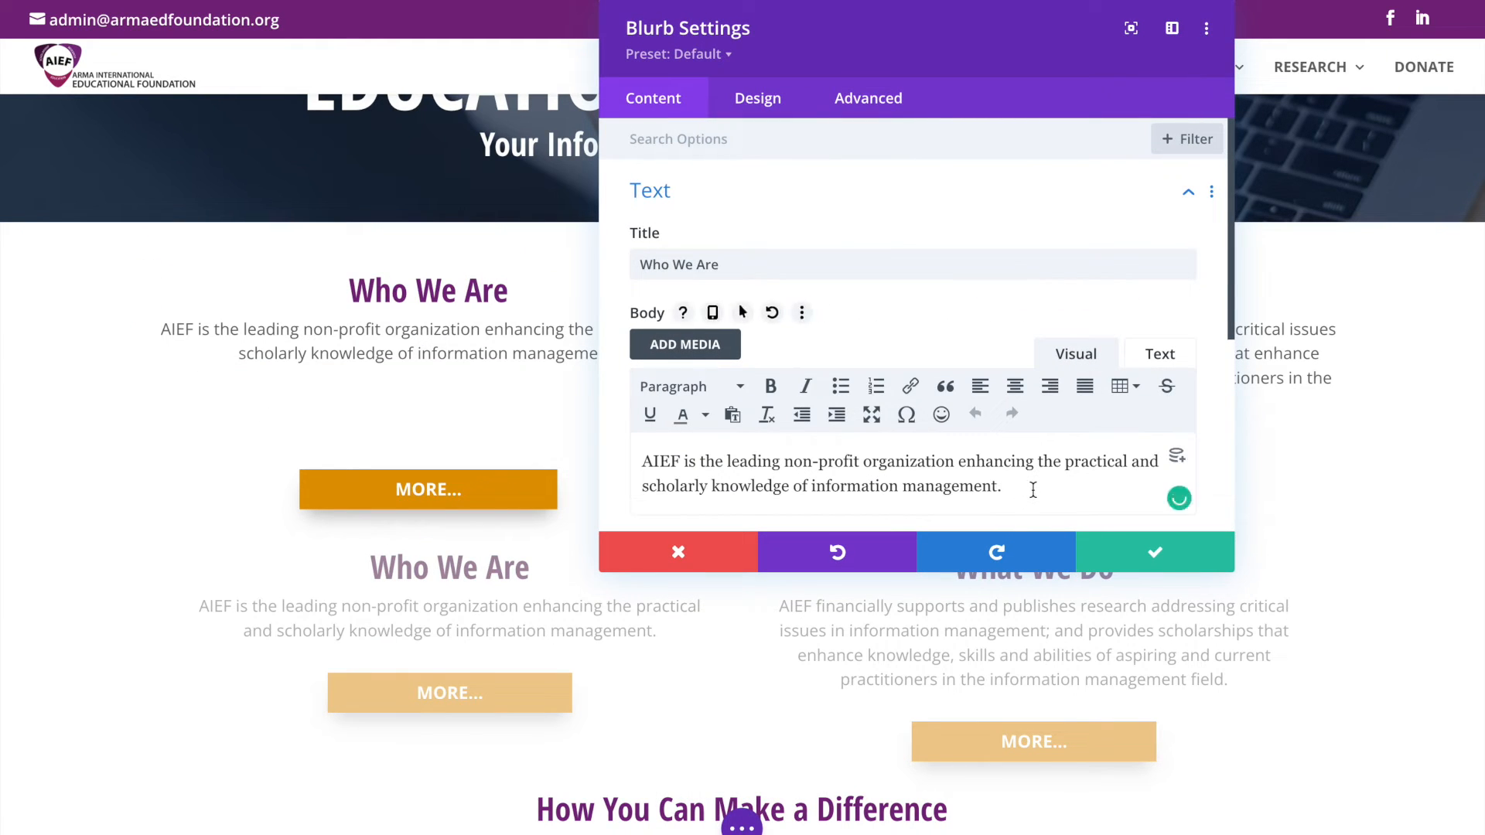
text(A)
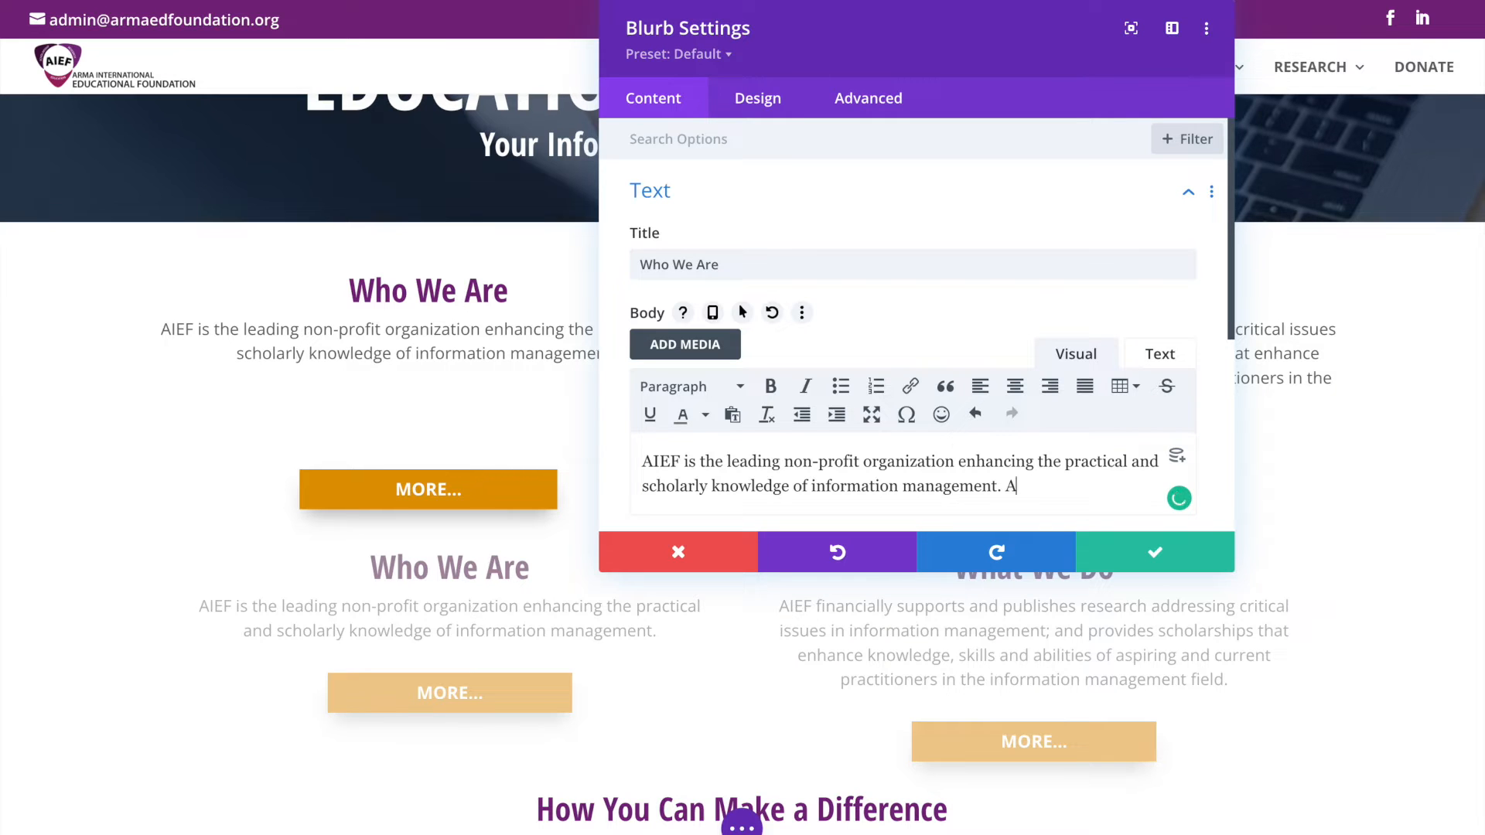
text(dd new text)
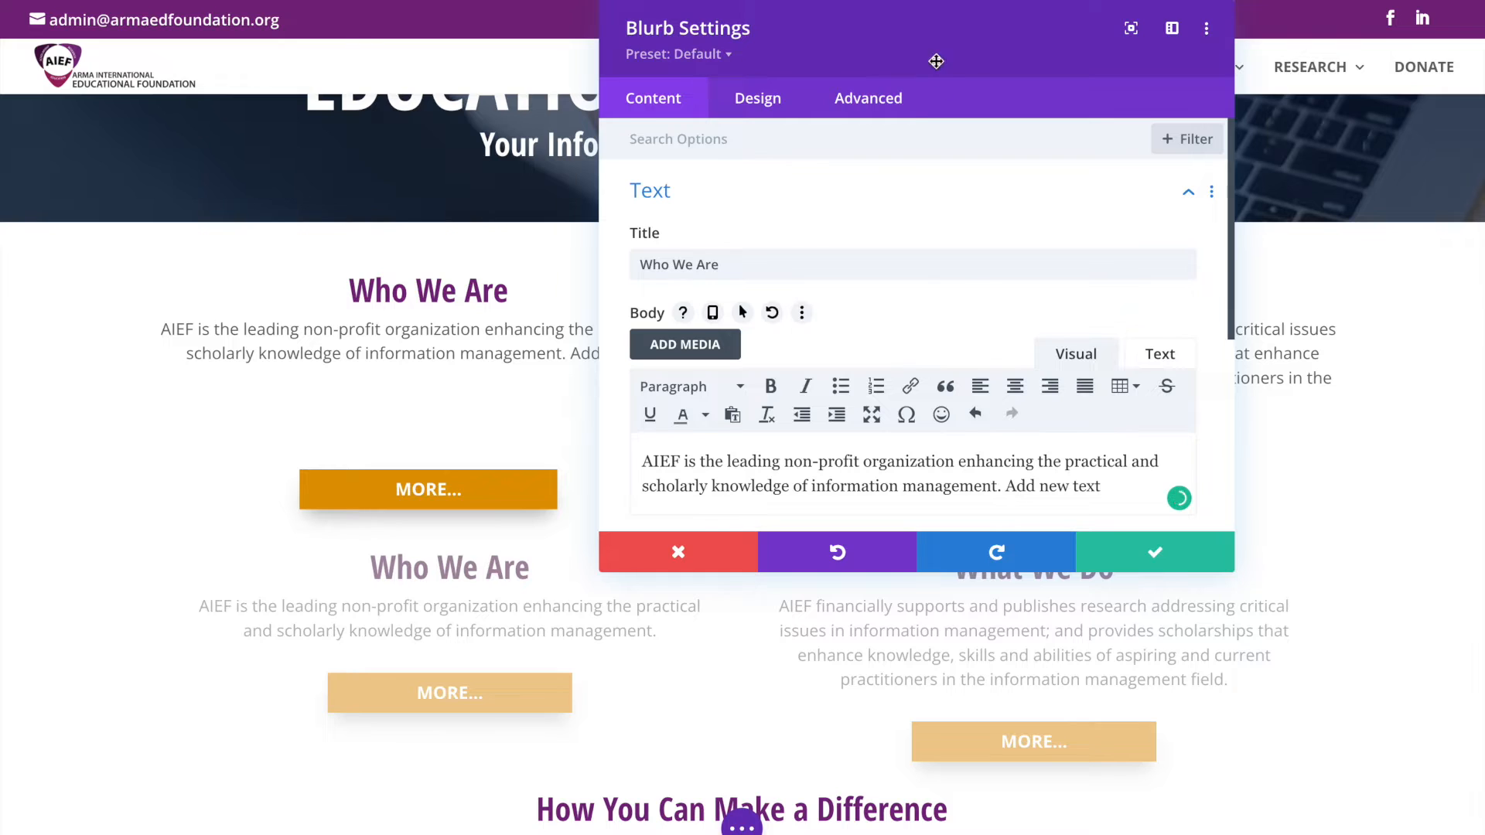
Step: Move and enlarge the Blurb Settings window and bring up the blurb's Text design options
drag(938, 60, 1077, 56)
drag(1379, 577, 1420, 768)
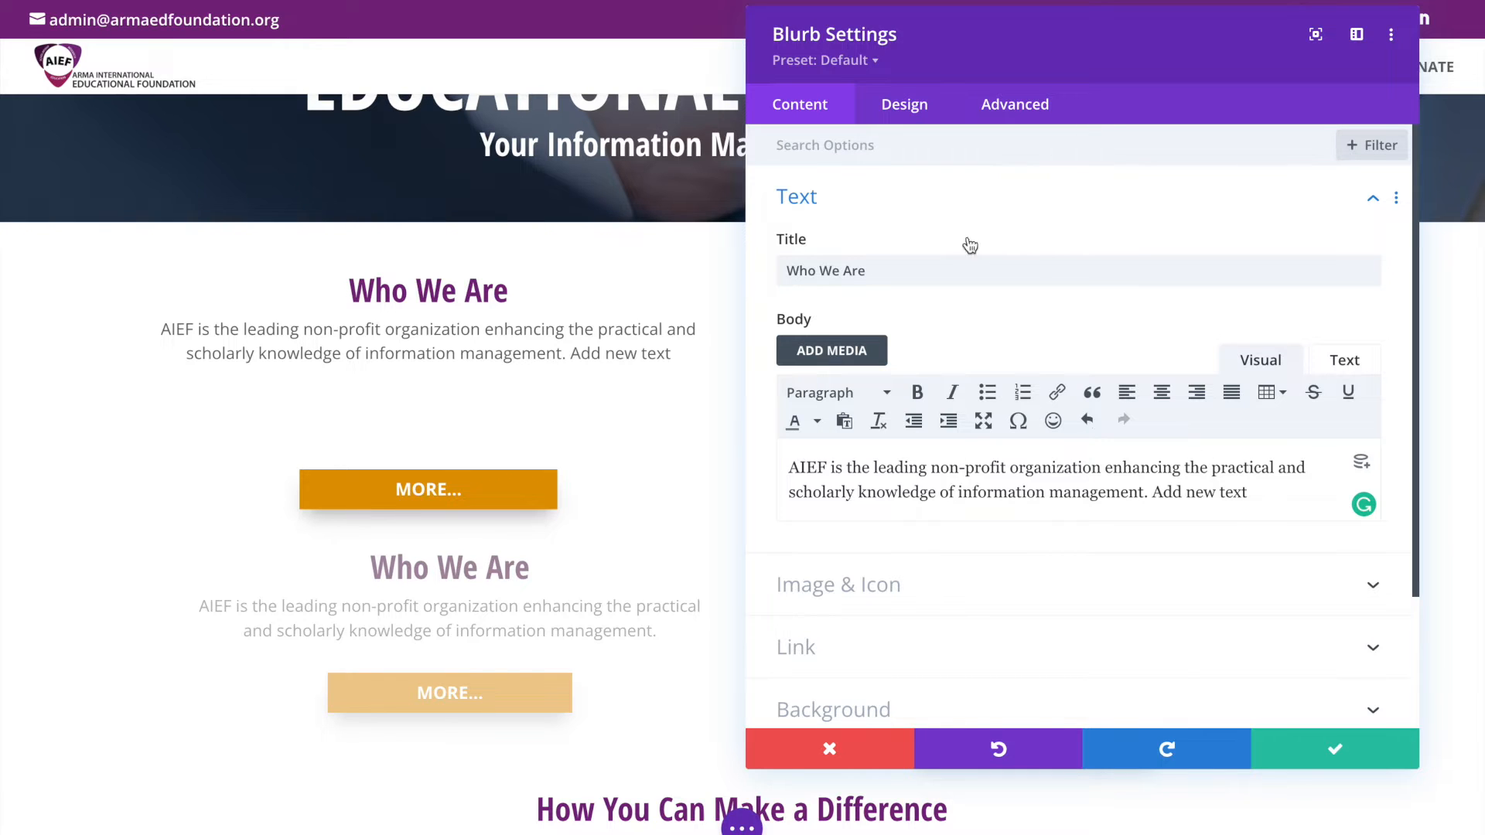
click(884, 114)
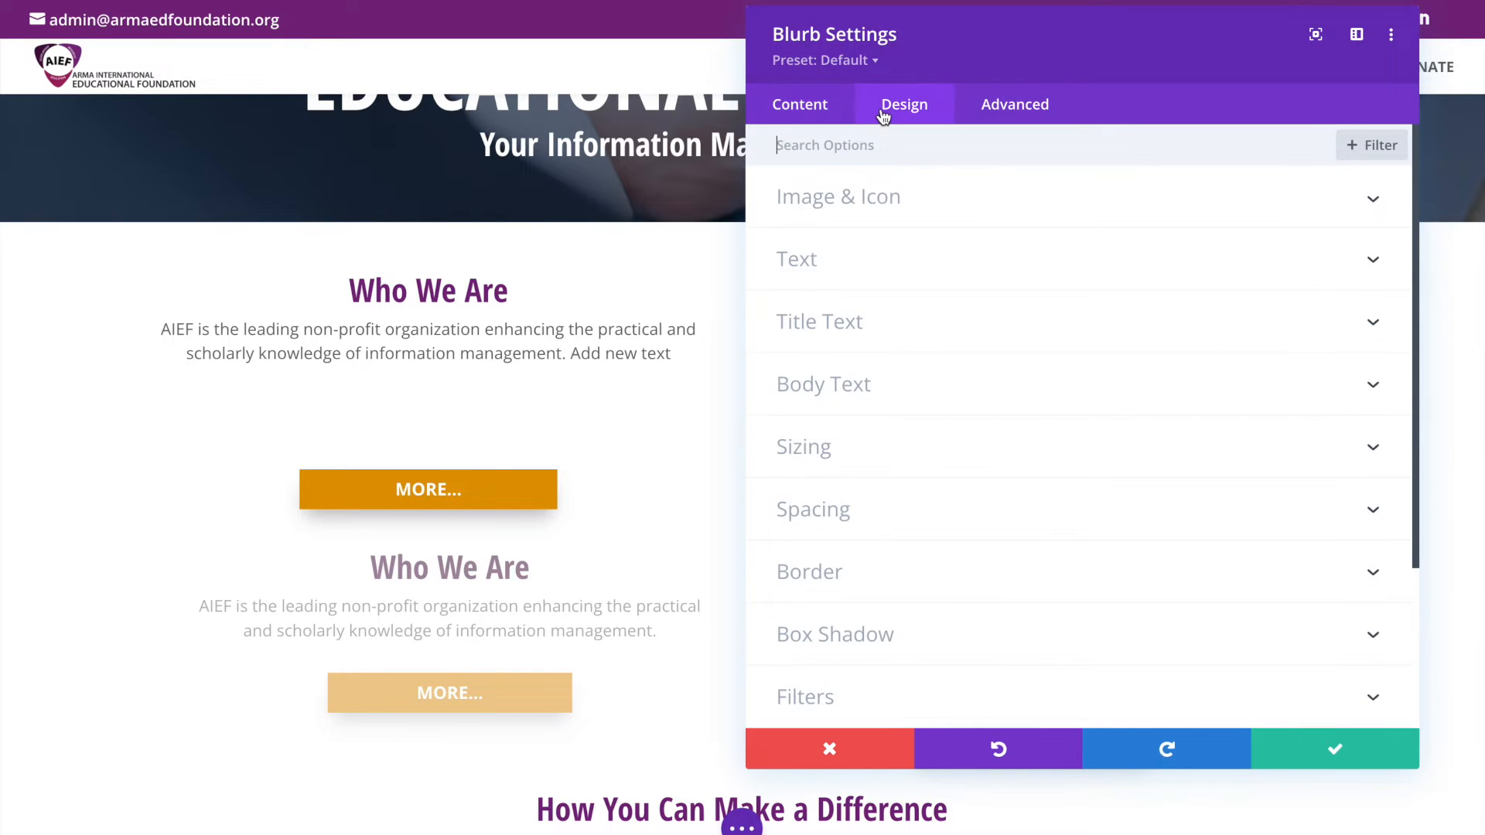
click(846, 258)
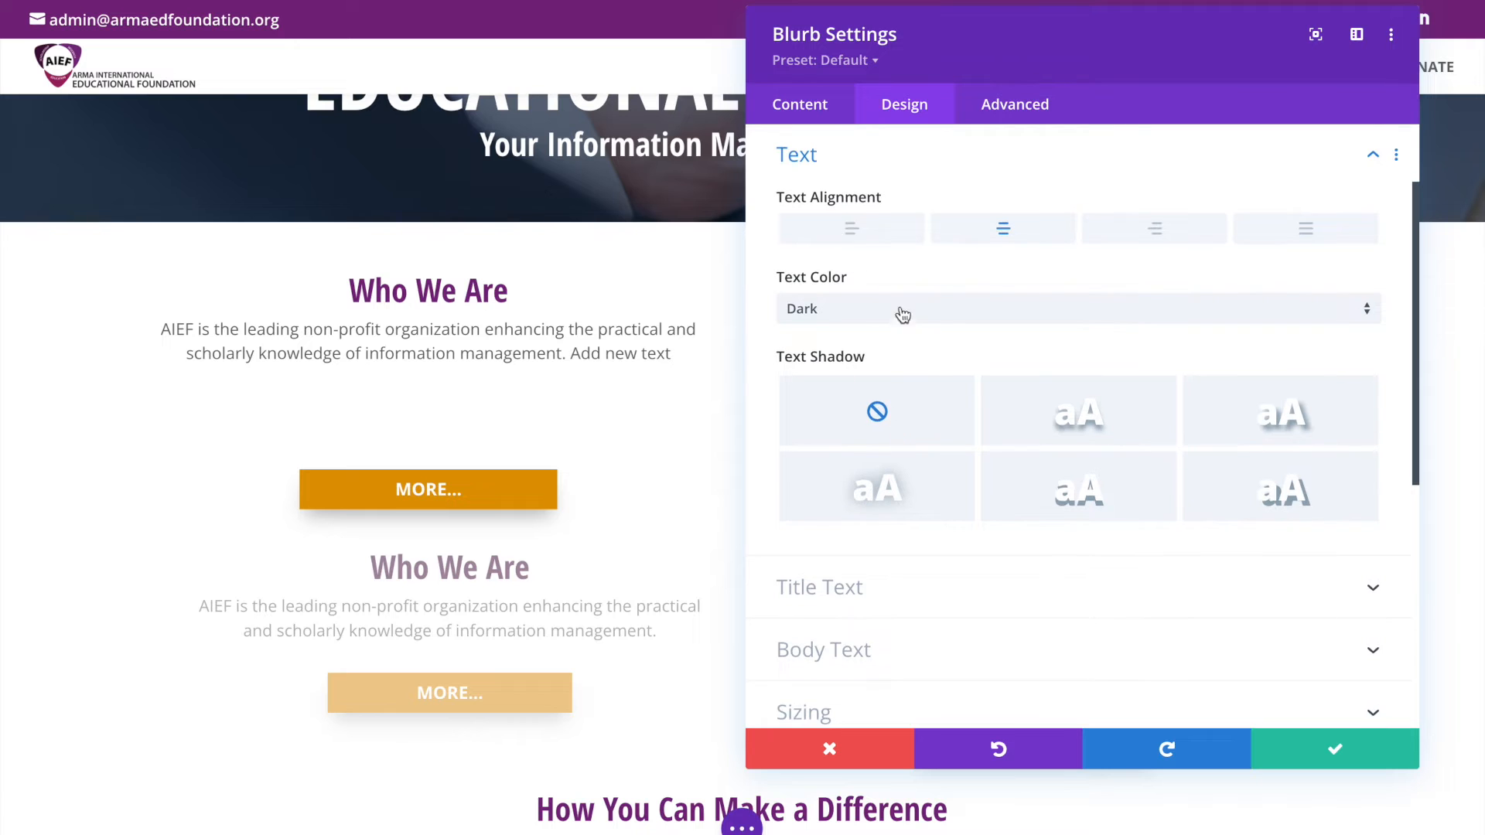
click(858, 595)
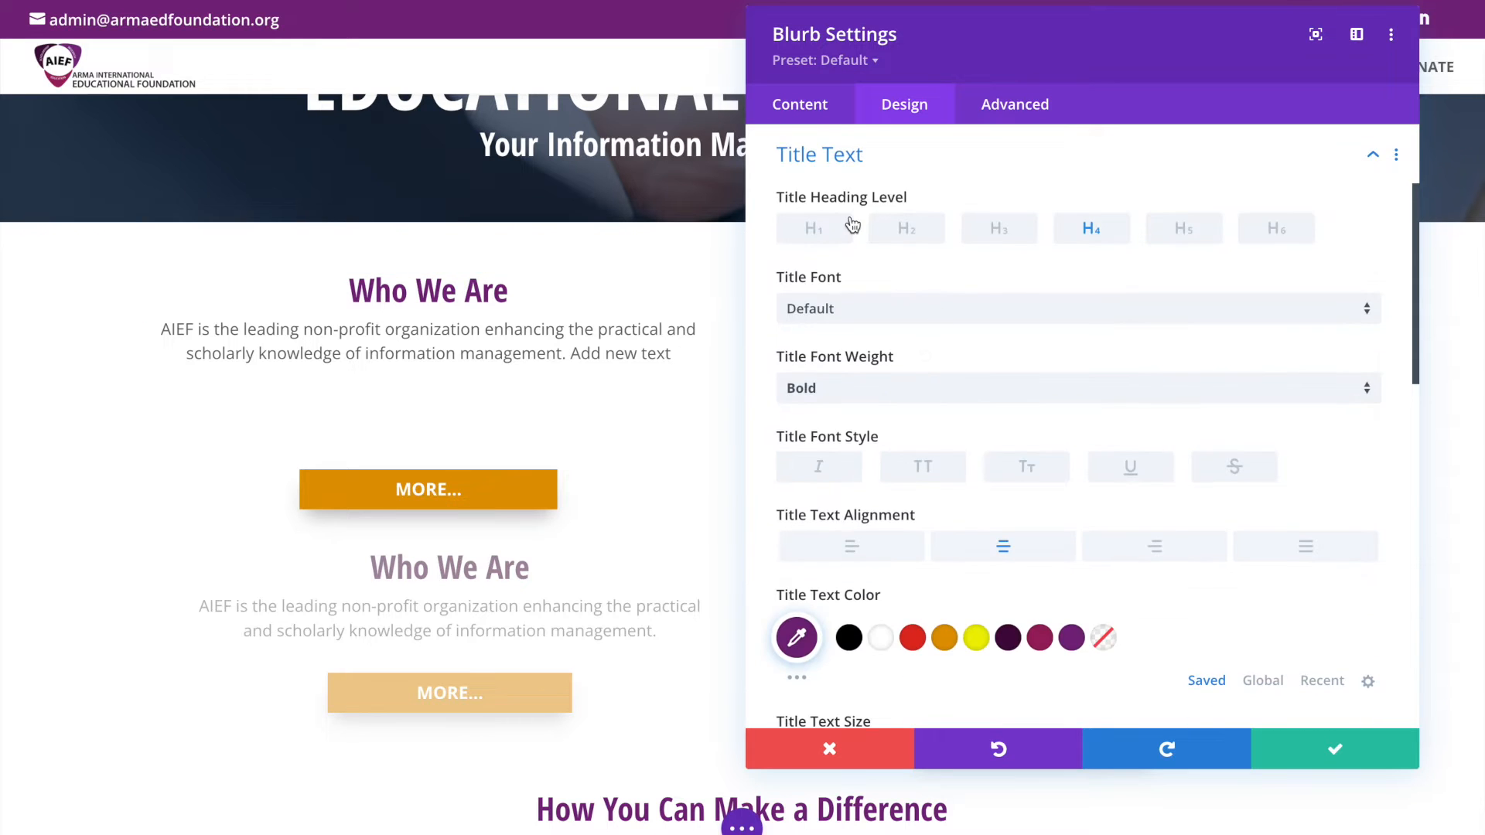
scroll(841, 221, up, 3)
click(841, 325)
click(827, 271)
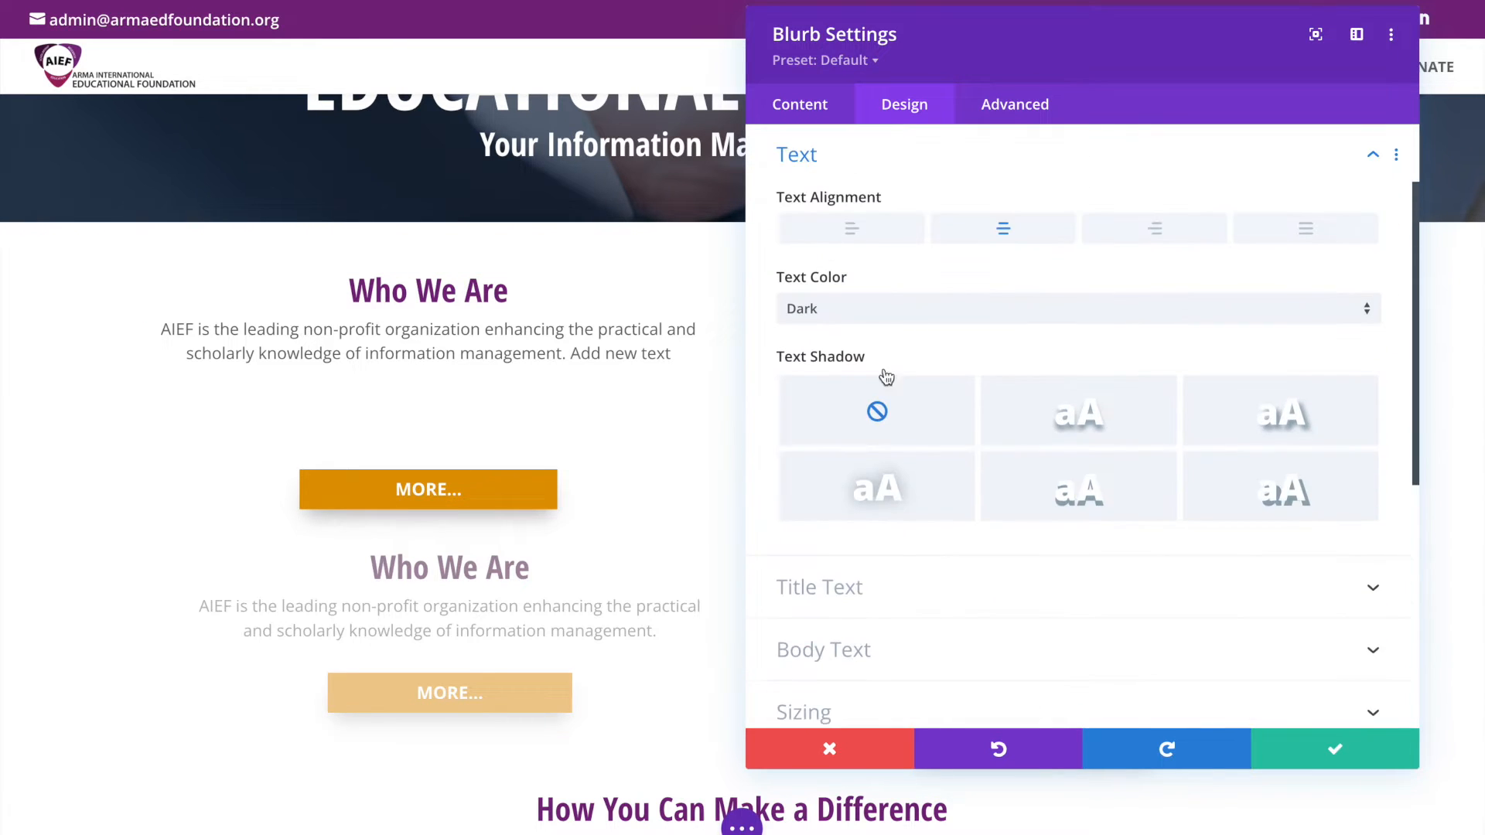
Step: Give the blurb's text a red shadow with the third shadow preset, offset and softly blurred
click(1078, 431)
click(1128, 494)
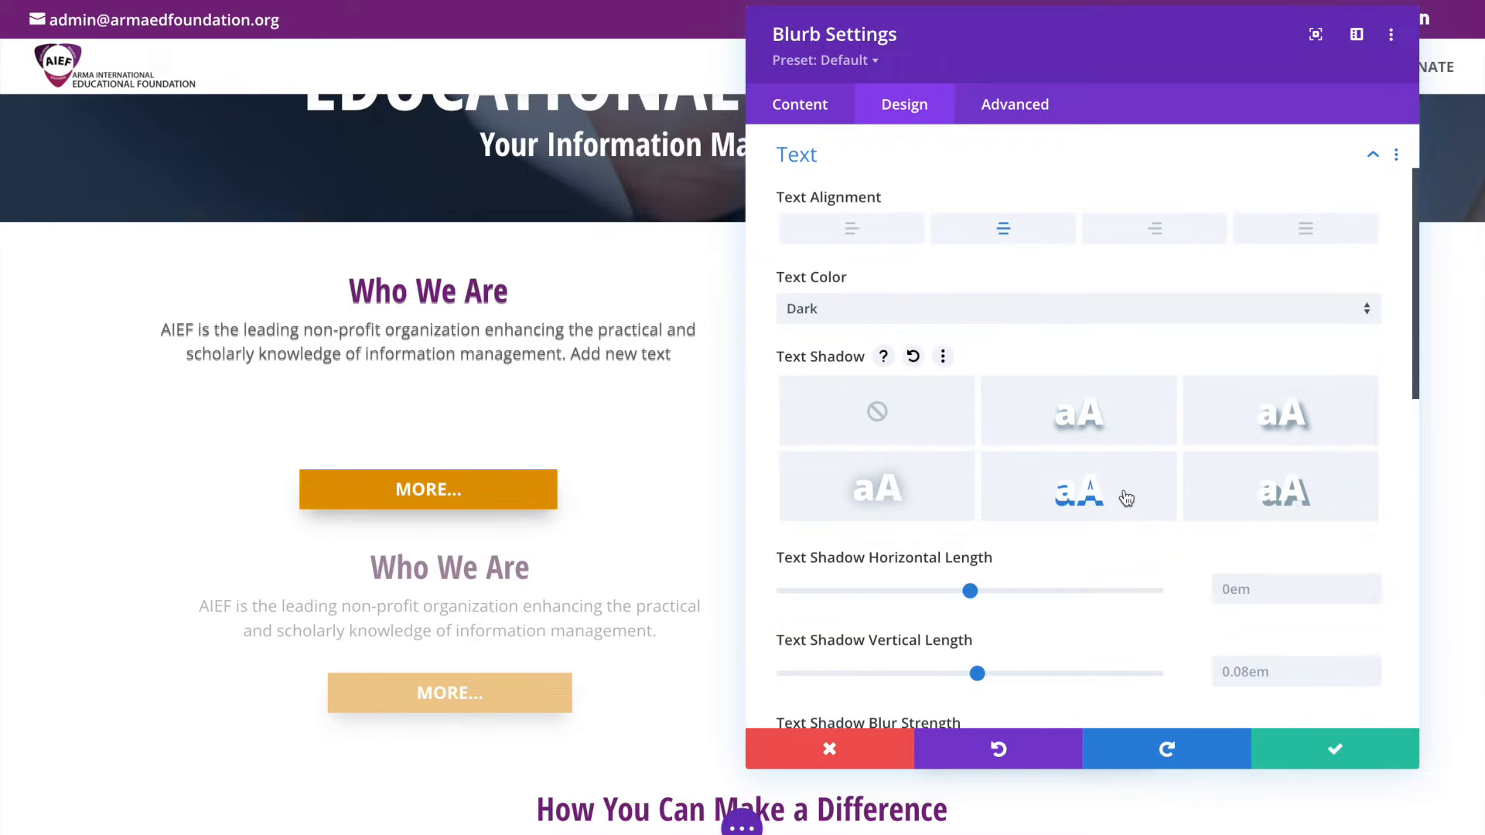
scroll(1149, 525, down, 5)
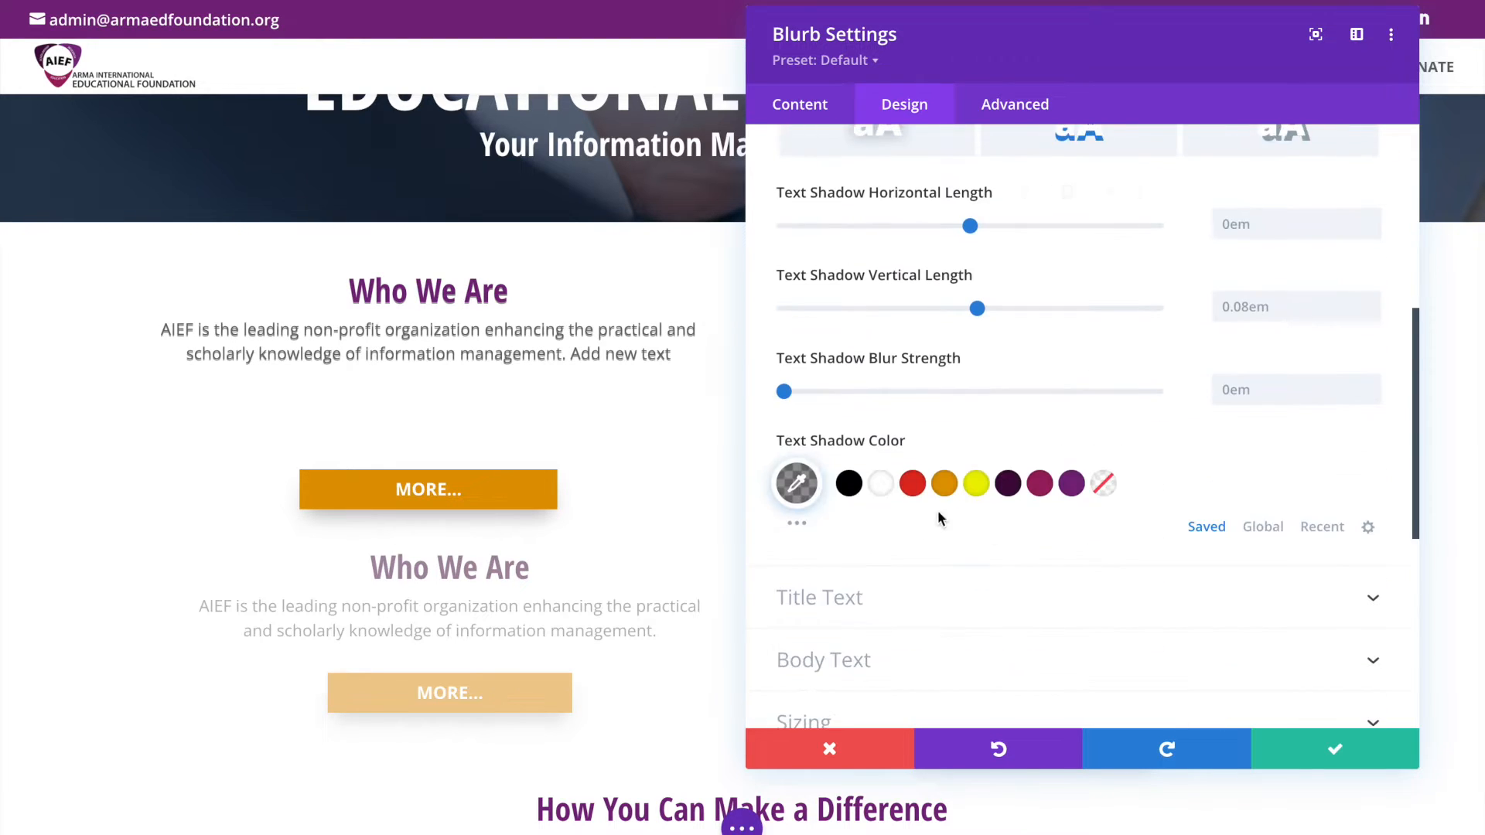
click(913, 484)
scroll(1153, 321, up, 4)
click(1275, 345)
Step: Set the text shadow's horizontal length to 0.28em, vertical length to 0.04em and blur strength to 0.56em, and save the blurb settings
drag(973, 498, 1021, 499)
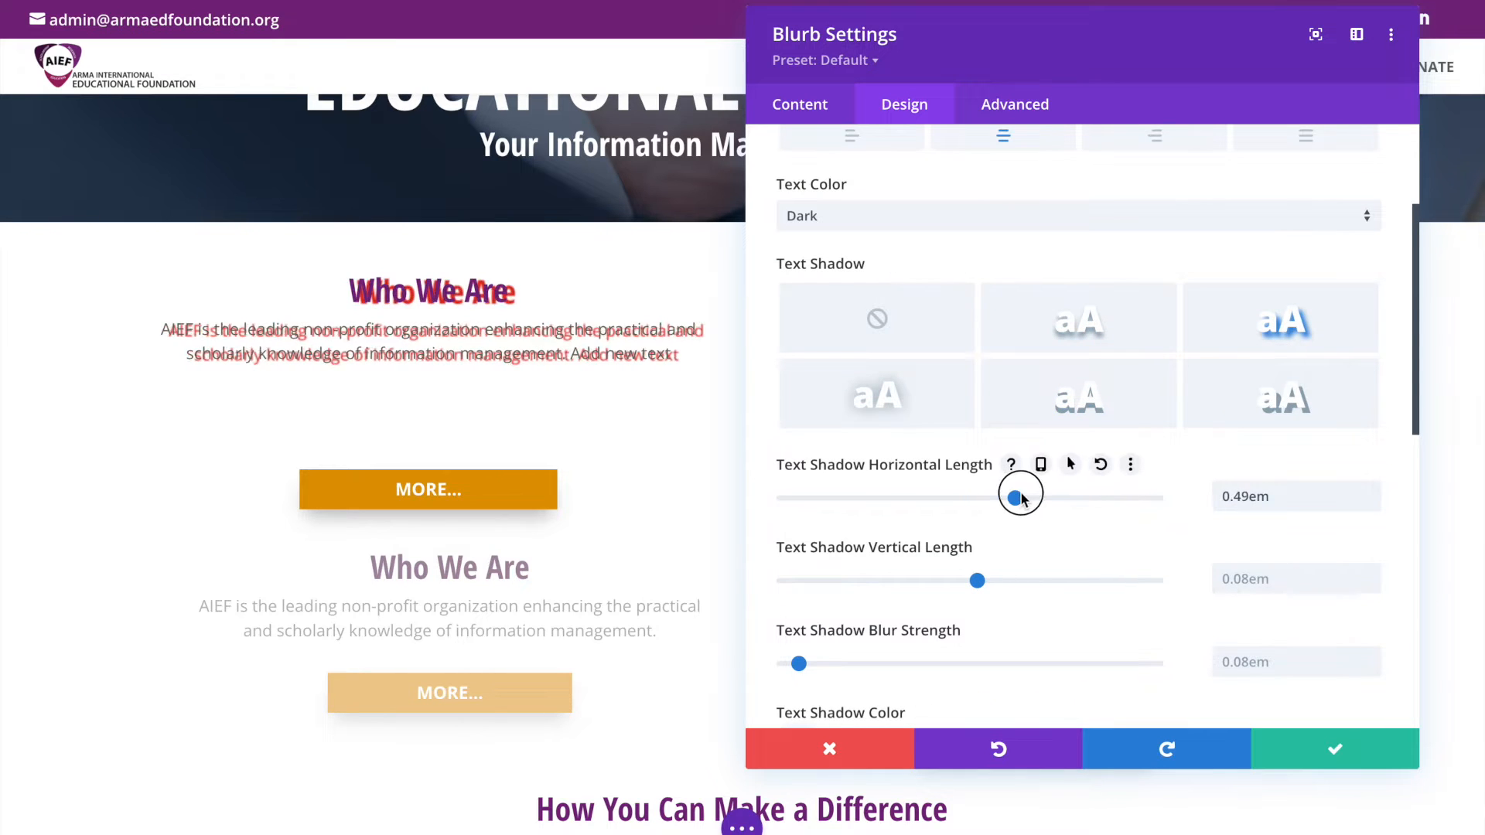
drag(977, 580, 1029, 580)
drag(799, 664, 888, 663)
drag(1031, 580, 974, 580)
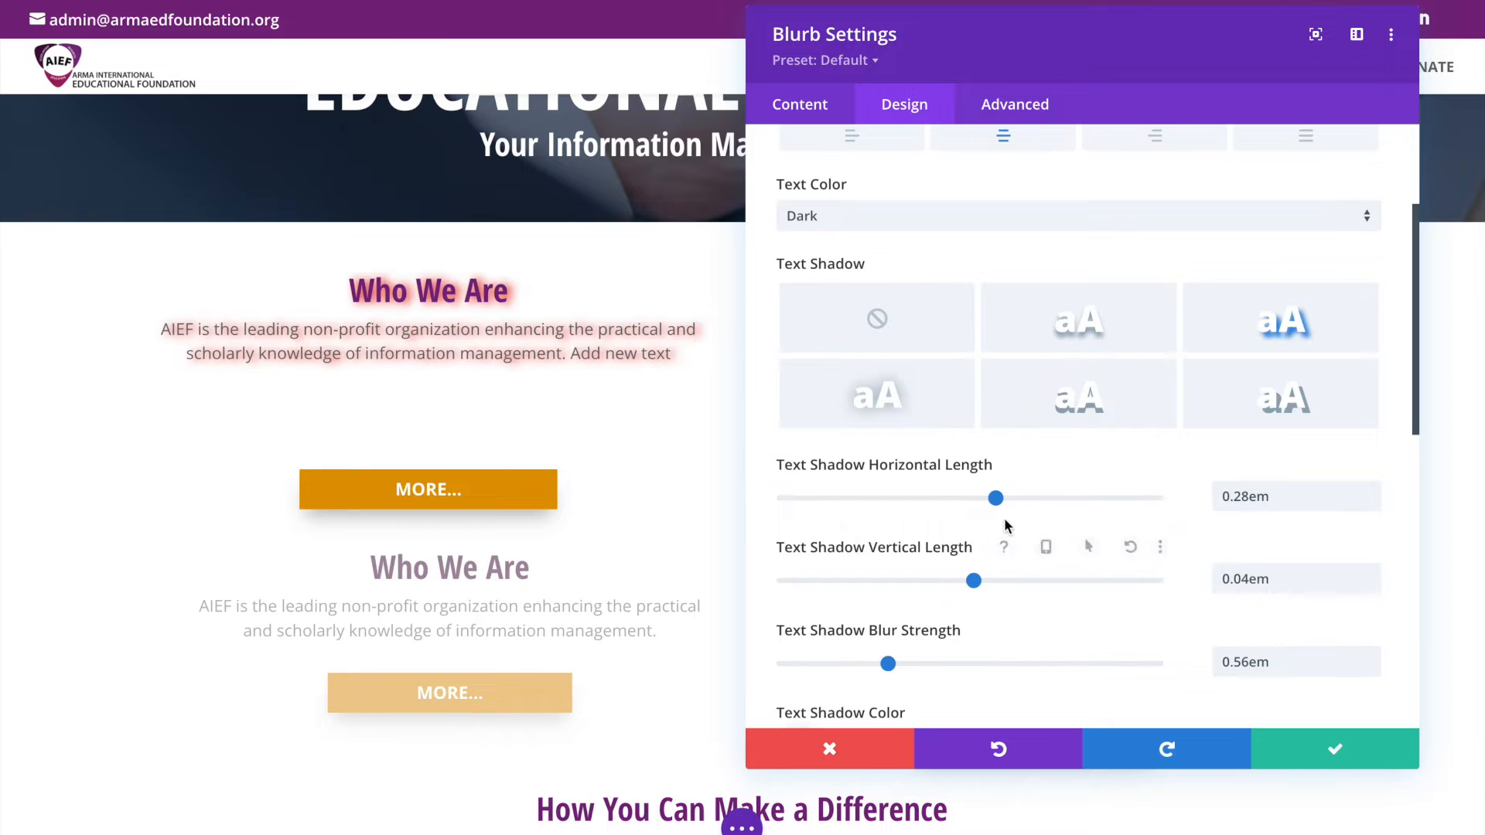
scroll(786, 610, up, 3)
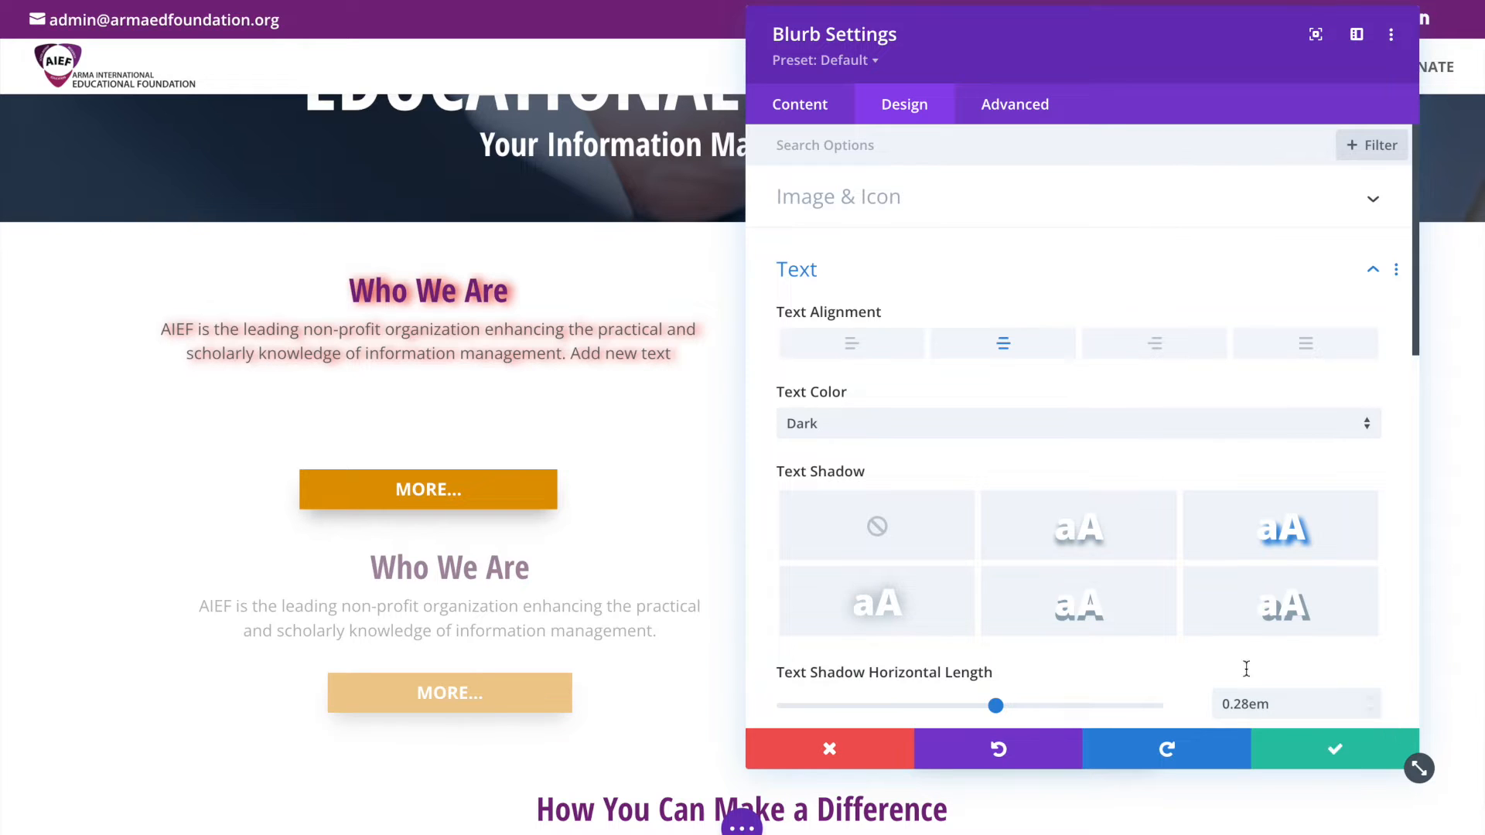
click(1342, 758)
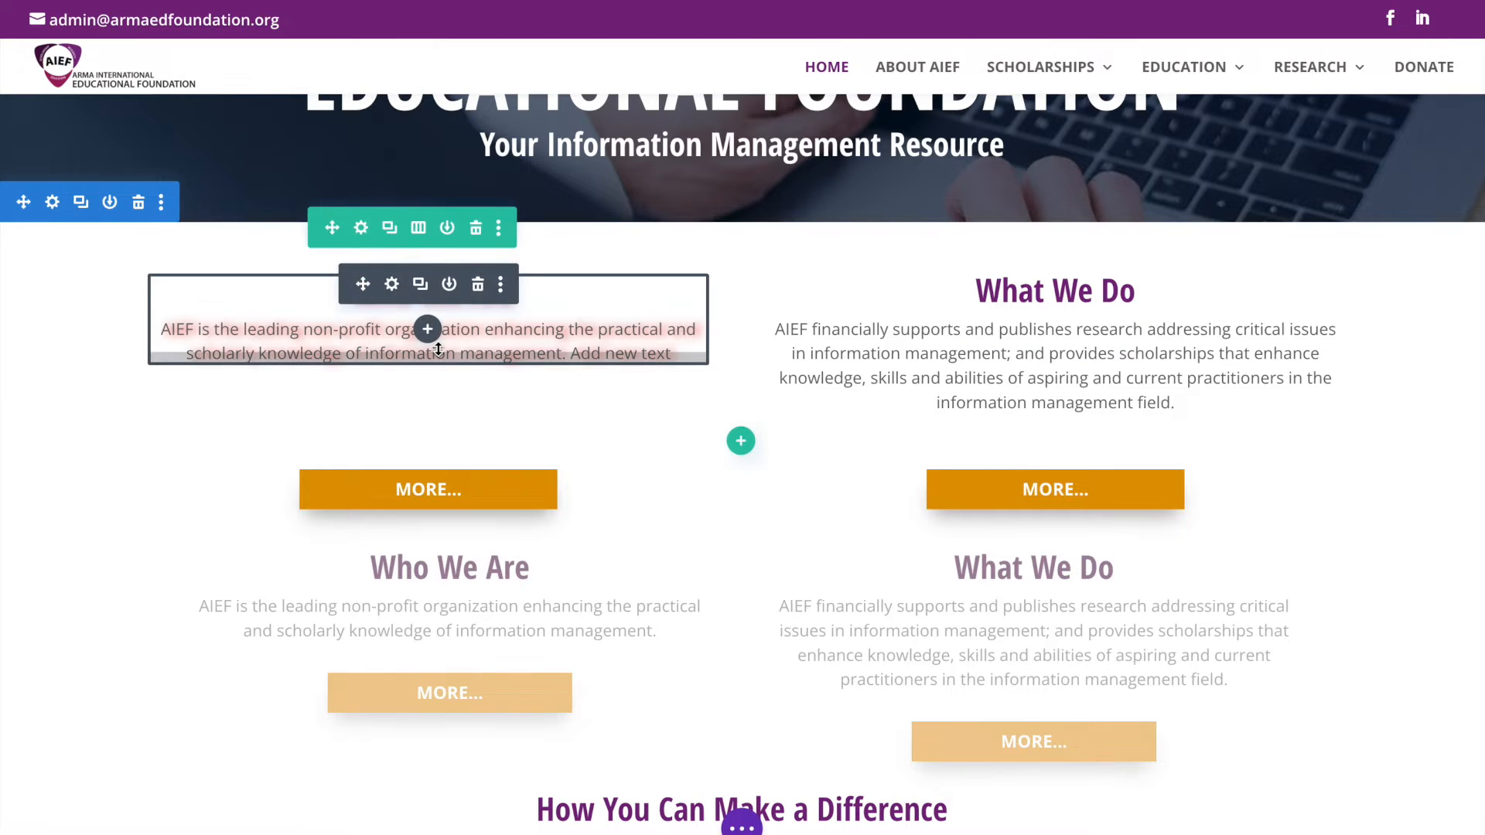
Step: View the settings of the How You Can Make a Difference blurb and close them without changes
scroll(474, 394, down, 4)
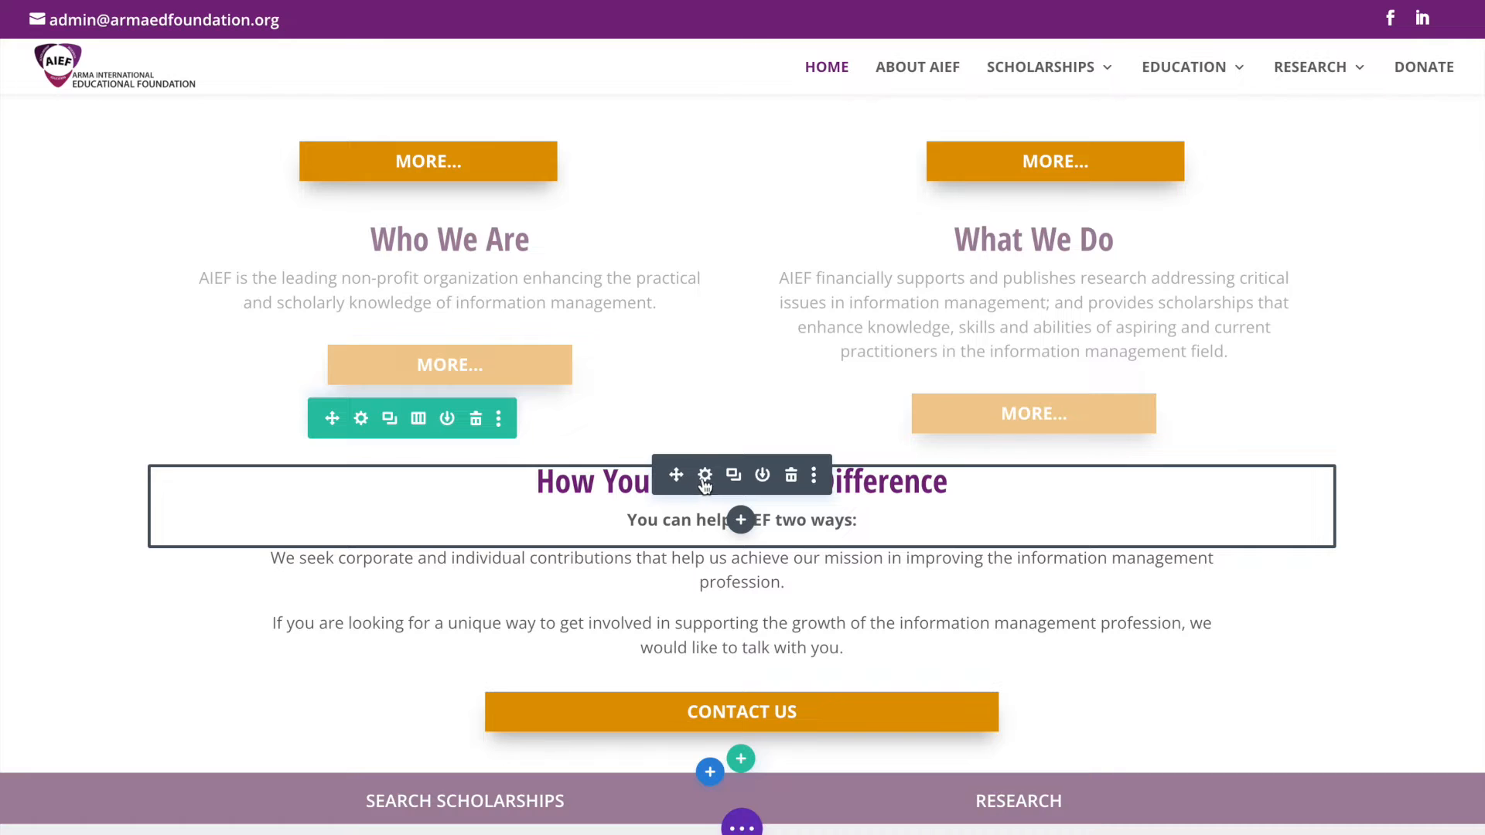
click(705, 475)
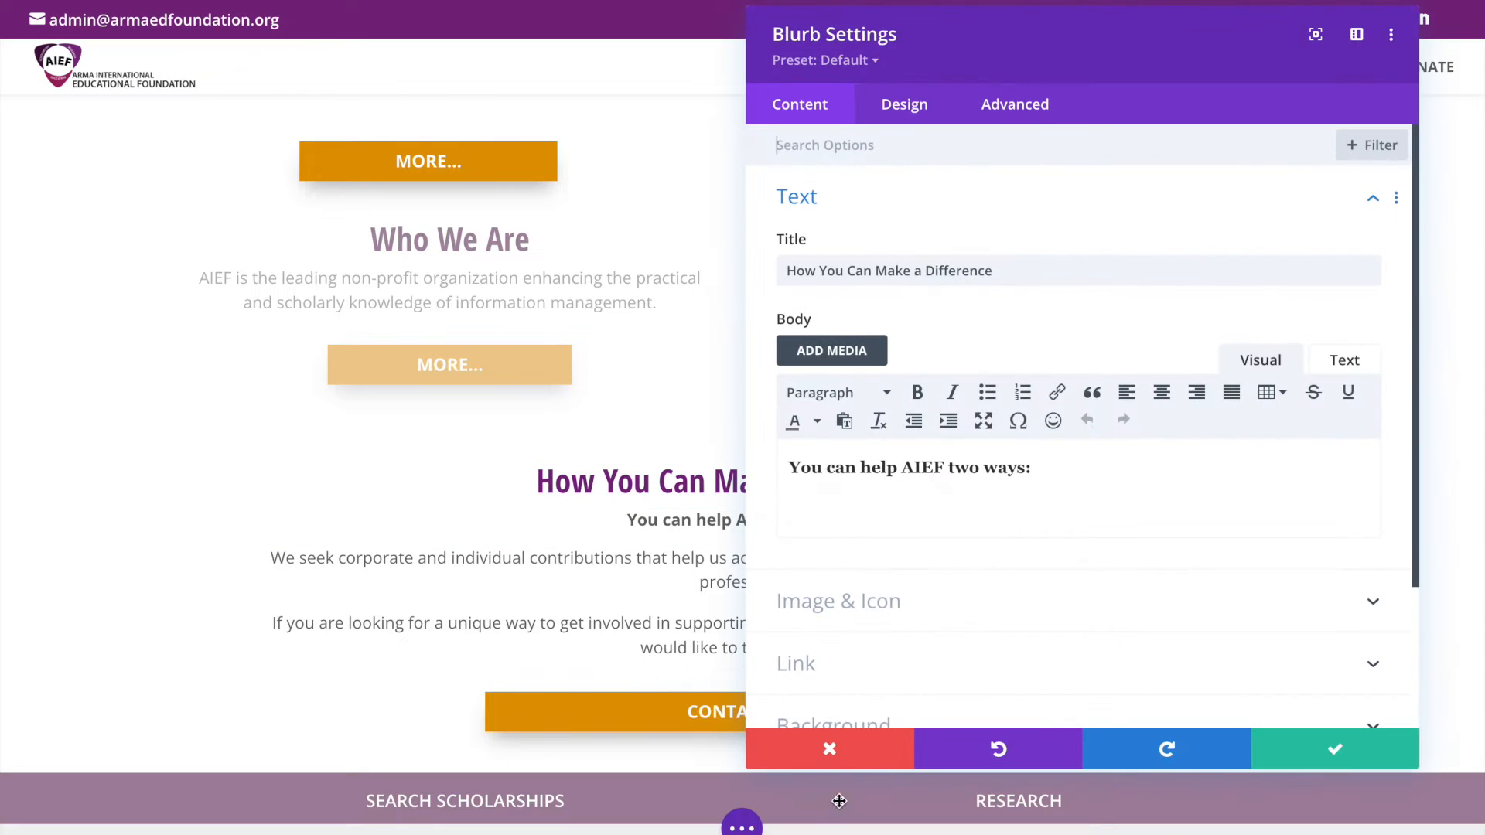
click(846, 762)
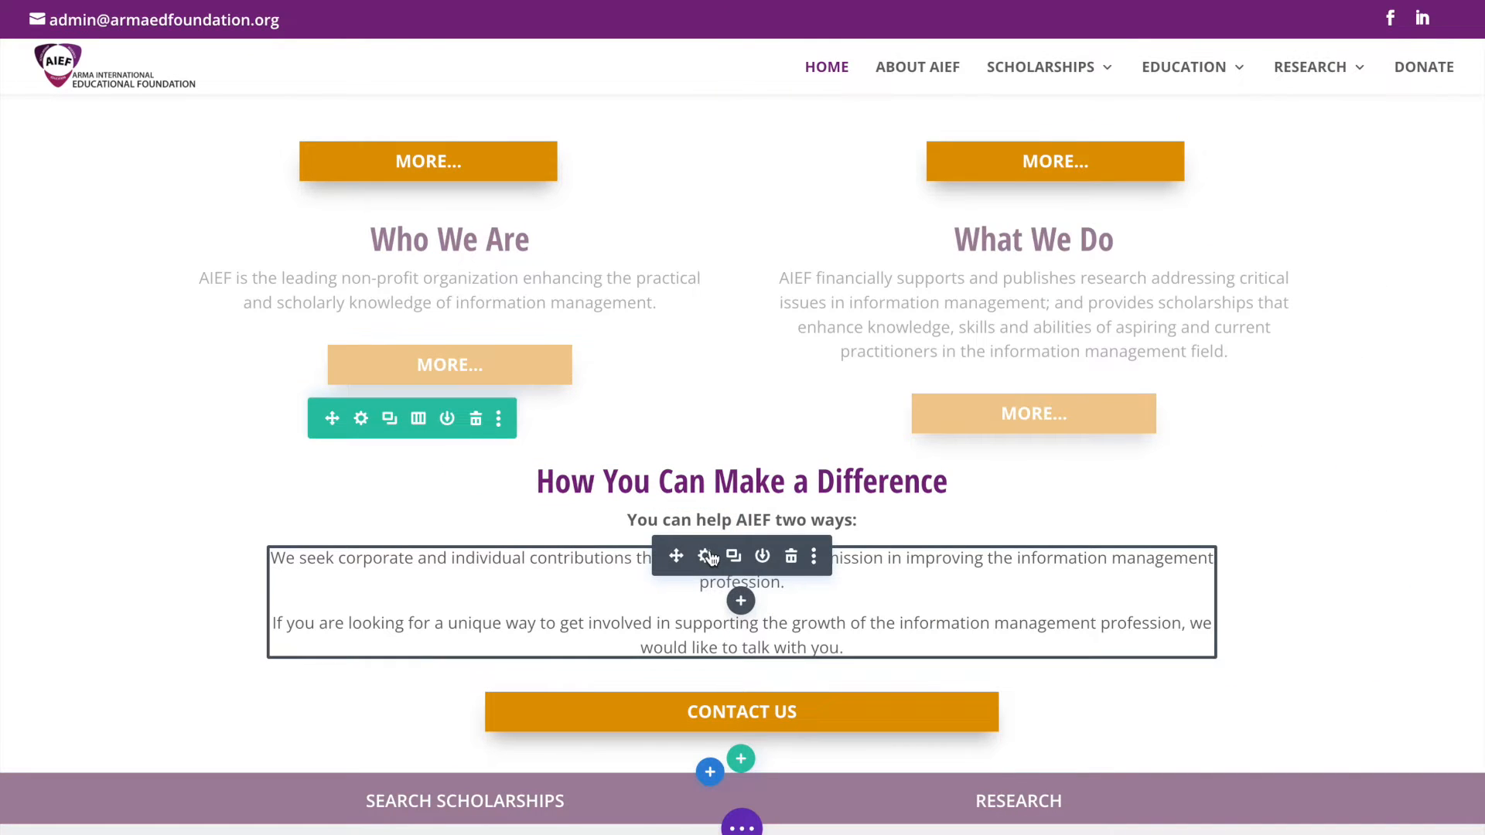
Step: Open the settings of the text module under How You Can Make a Difference, copy its first paragraph and switch to the plain-text editor
click(710, 551)
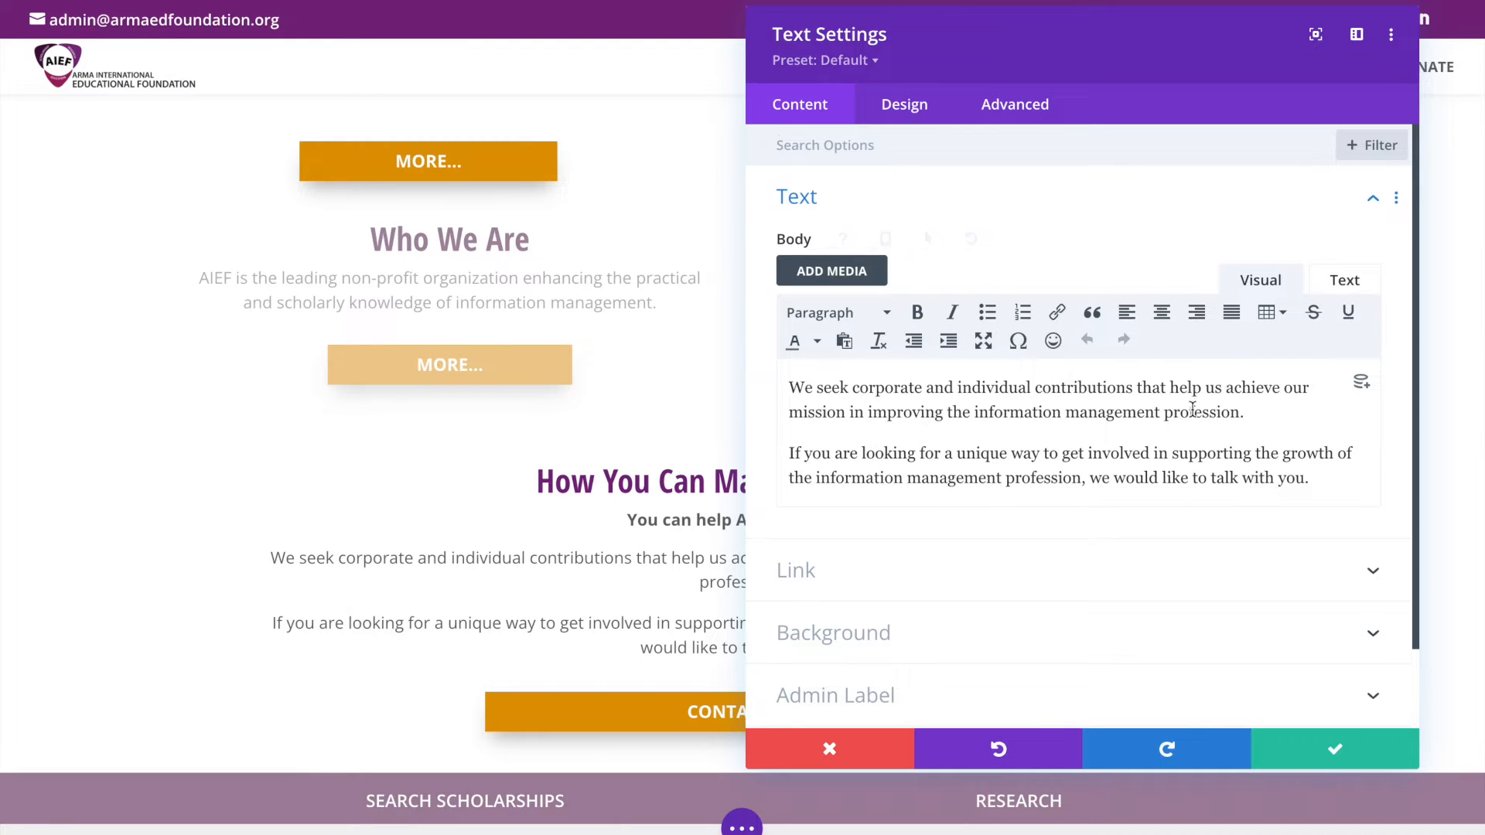
drag(1248, 415, 766, 391)
key(ctrl+c)
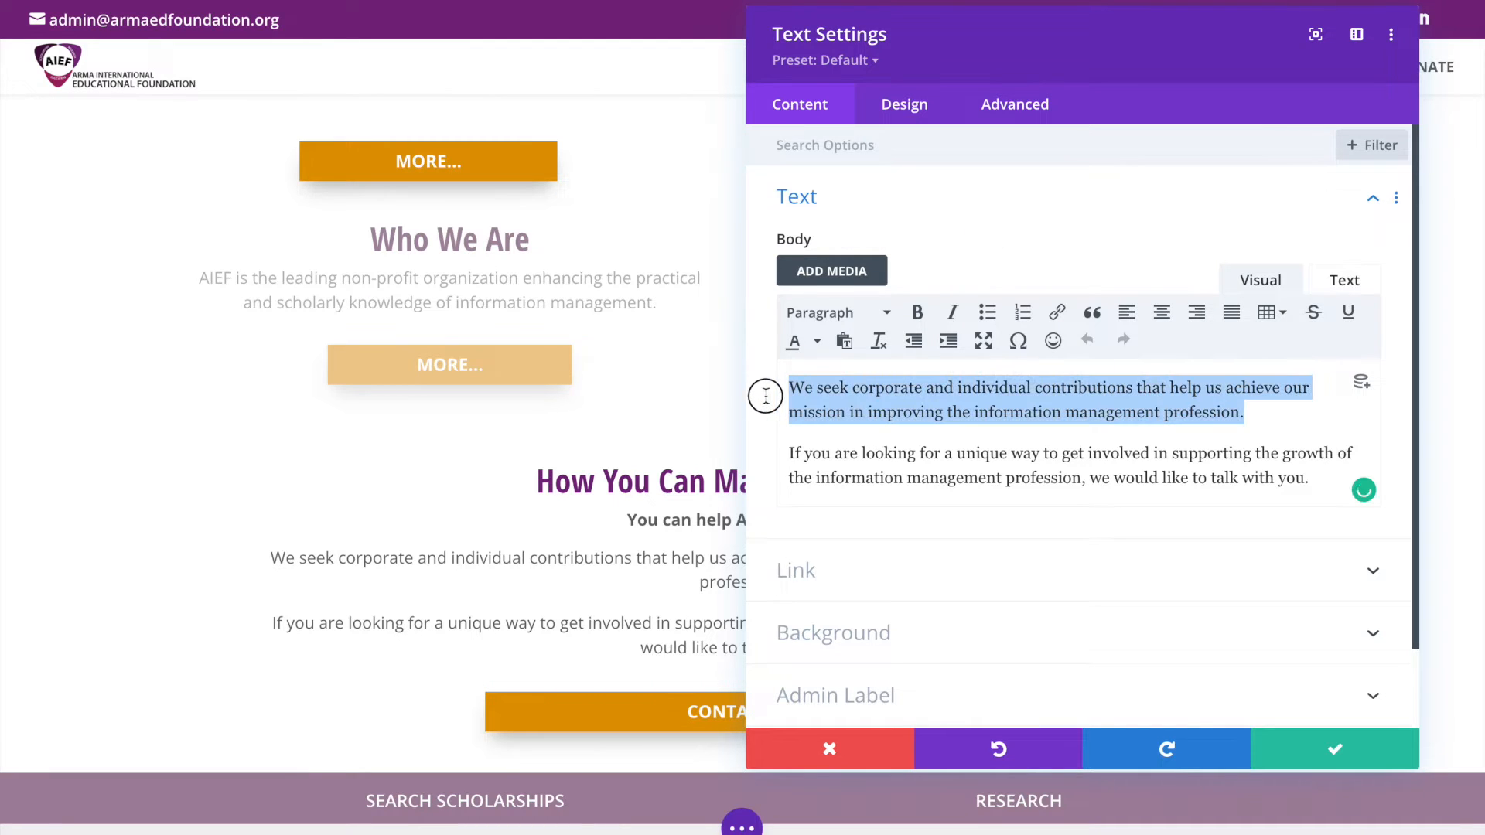
click(974, 412)
click(1342, 282)
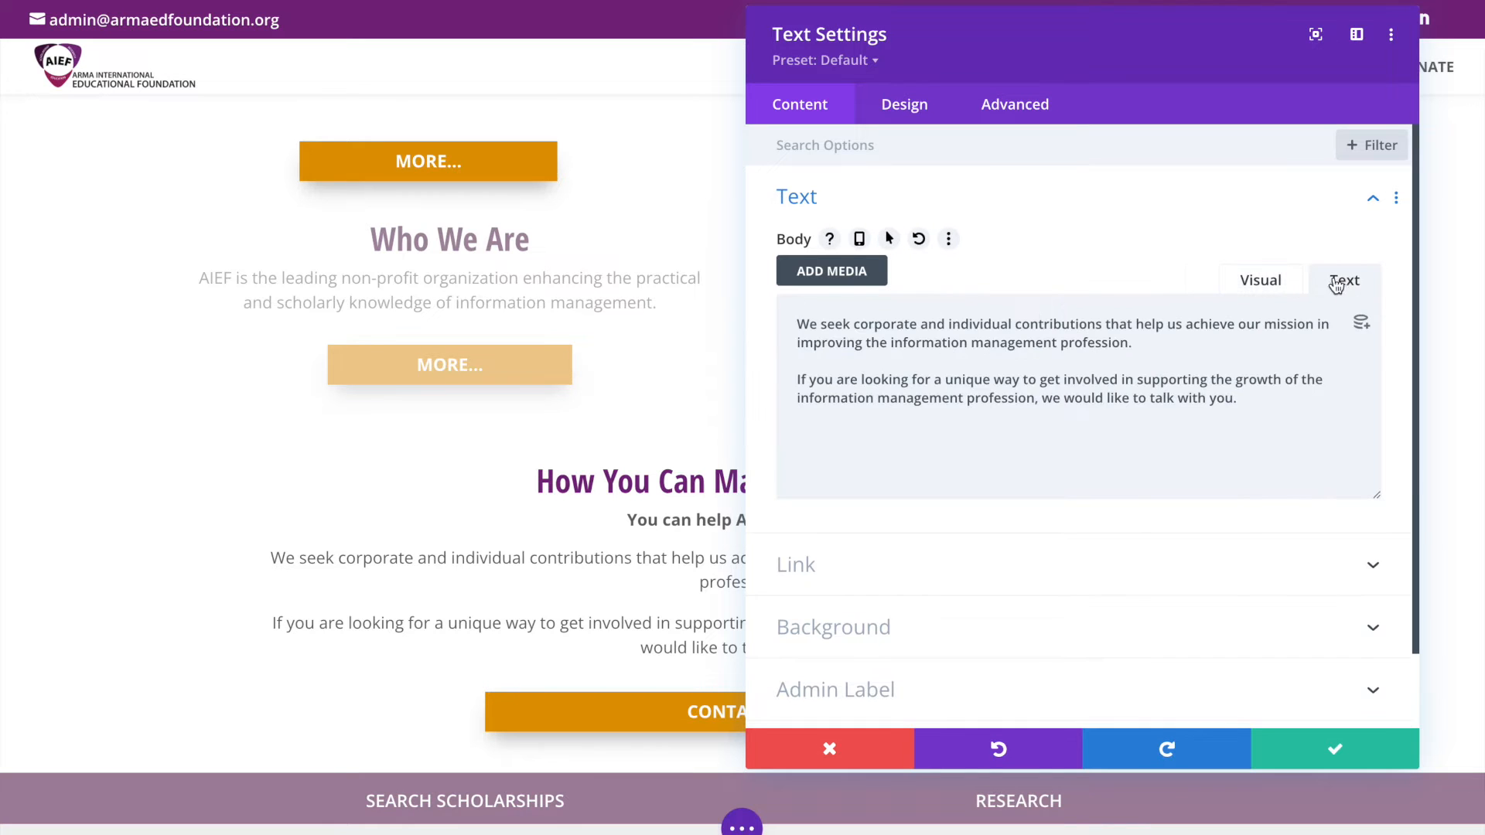
click(1261, 280)
click(1332, 287)
Step: Paste the copied paragraph after the second one, copy it again and delete it
key(ctrl+v)
drag(1188, 459, 777, 442)
key(ctrl+c)
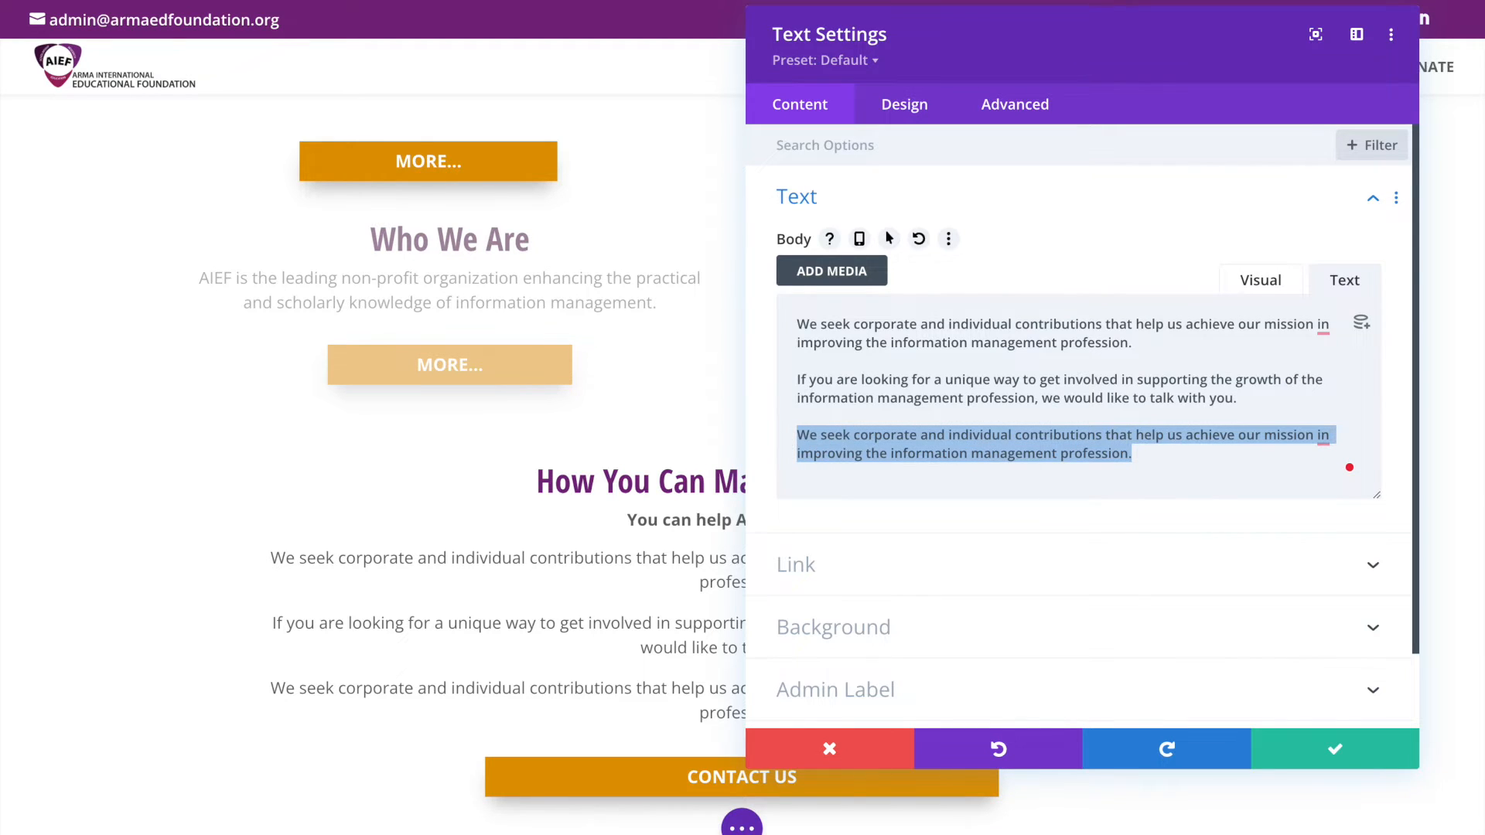
key(BackSpace)
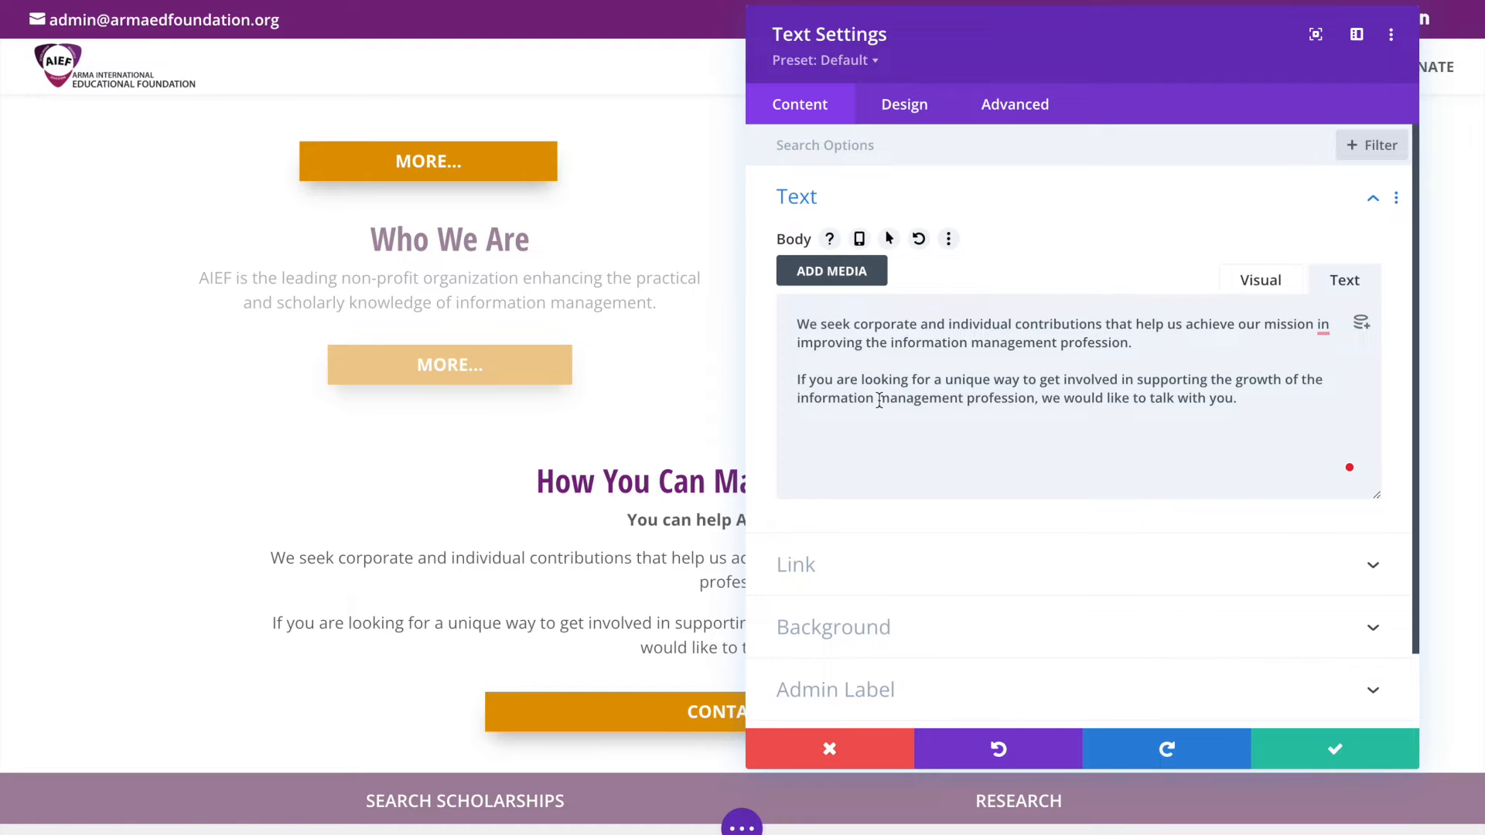
Step: Paste the copied paragraph below the existing text in the plain-text editor, separate it with a blank line, and return to the visual editor
click(1257, 298)
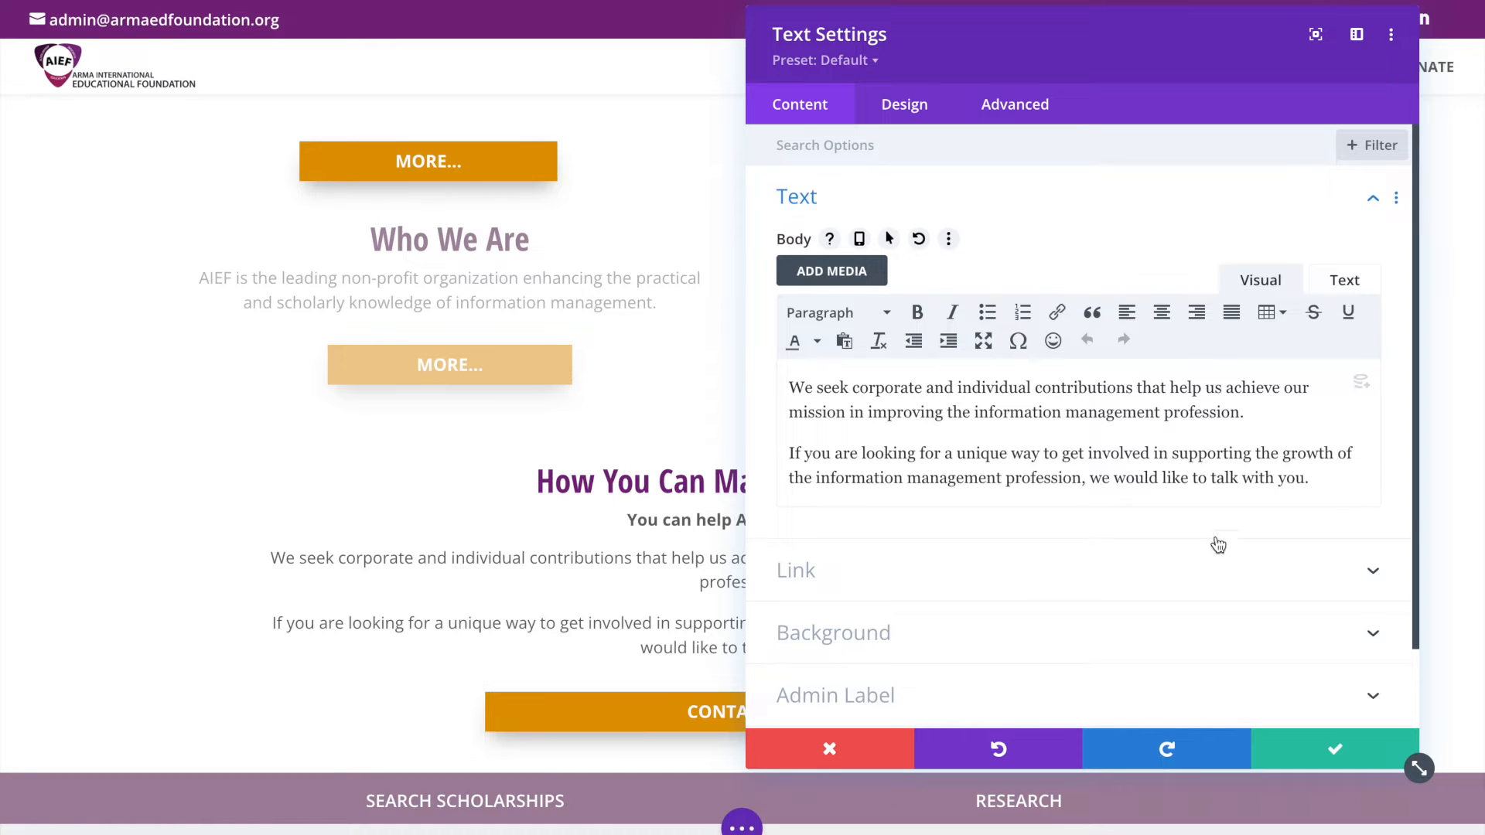
click(1342, 282)
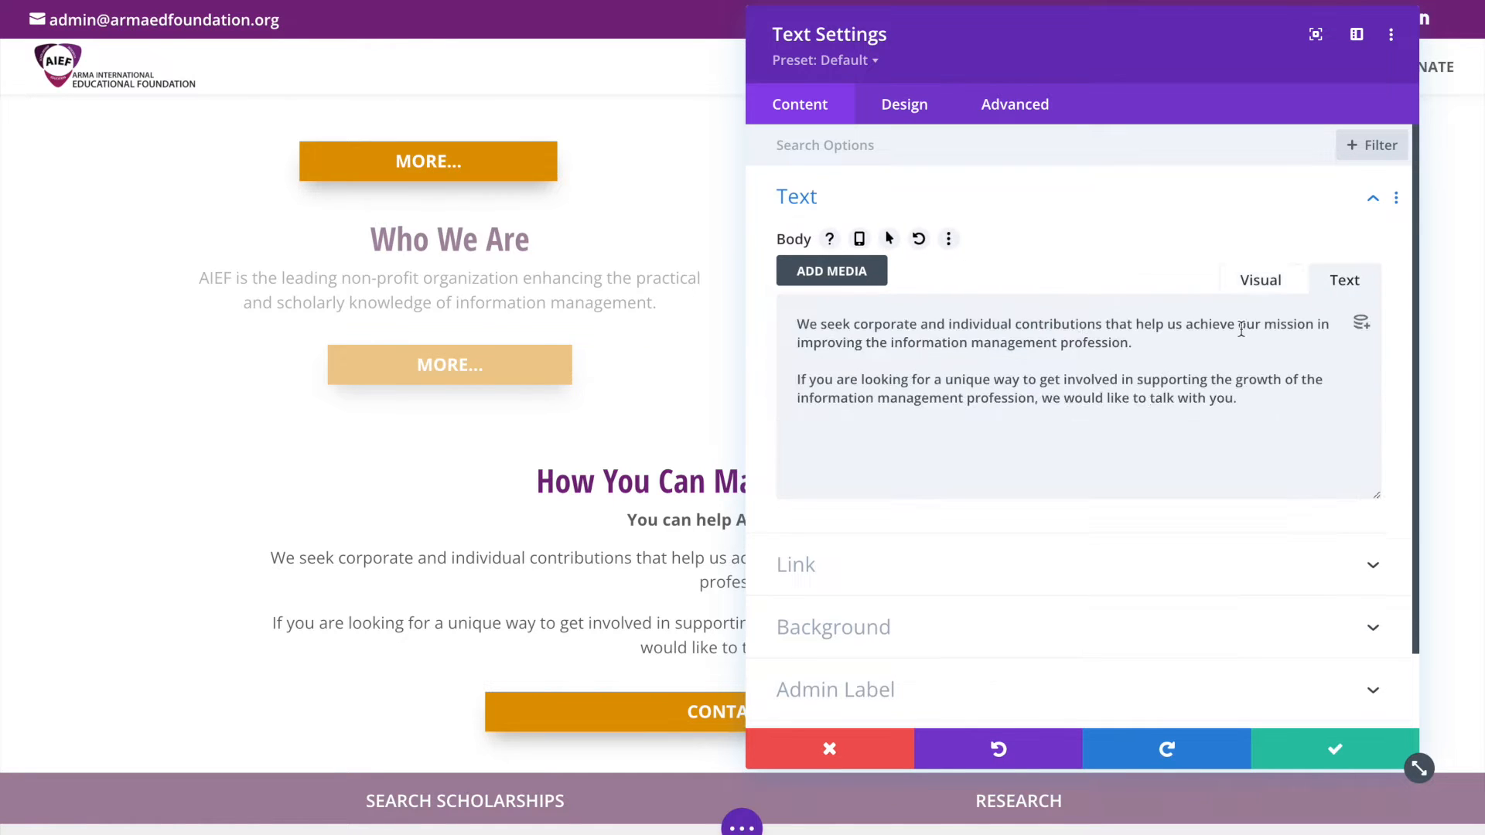
key(Return)
key(ctrl+v)
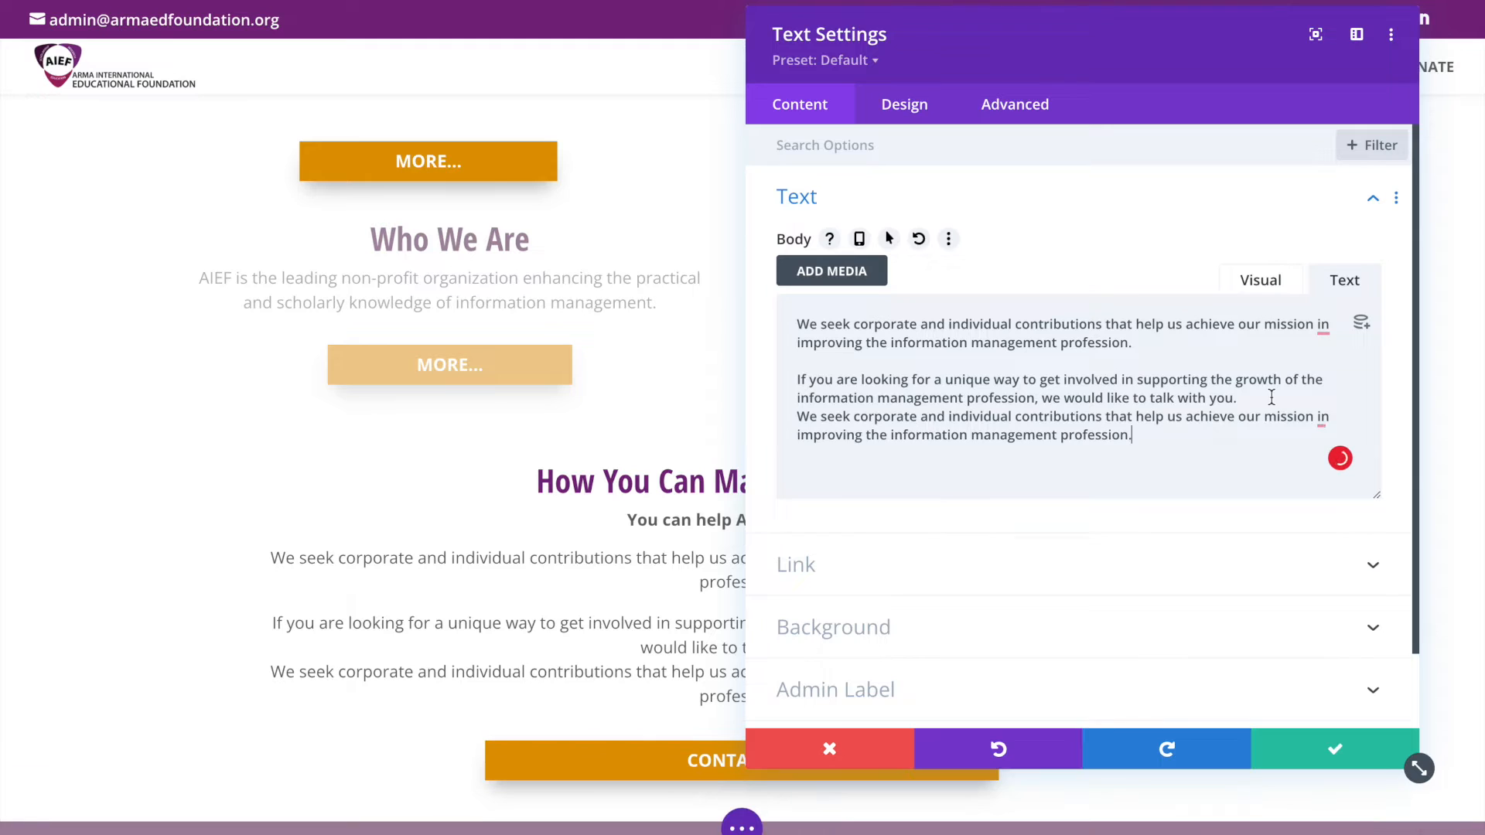
key(Return)
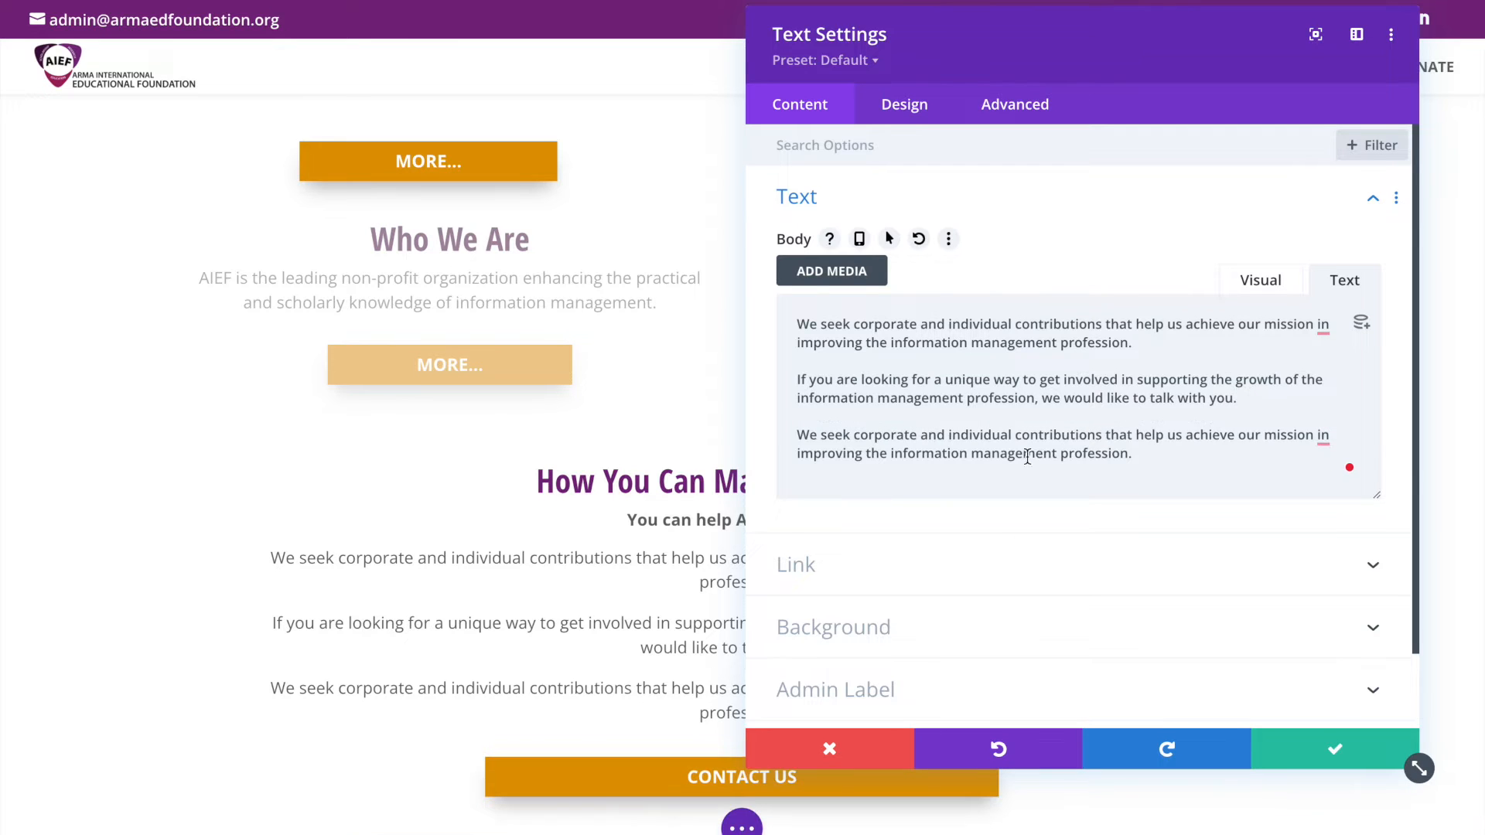
click(1236, 284)
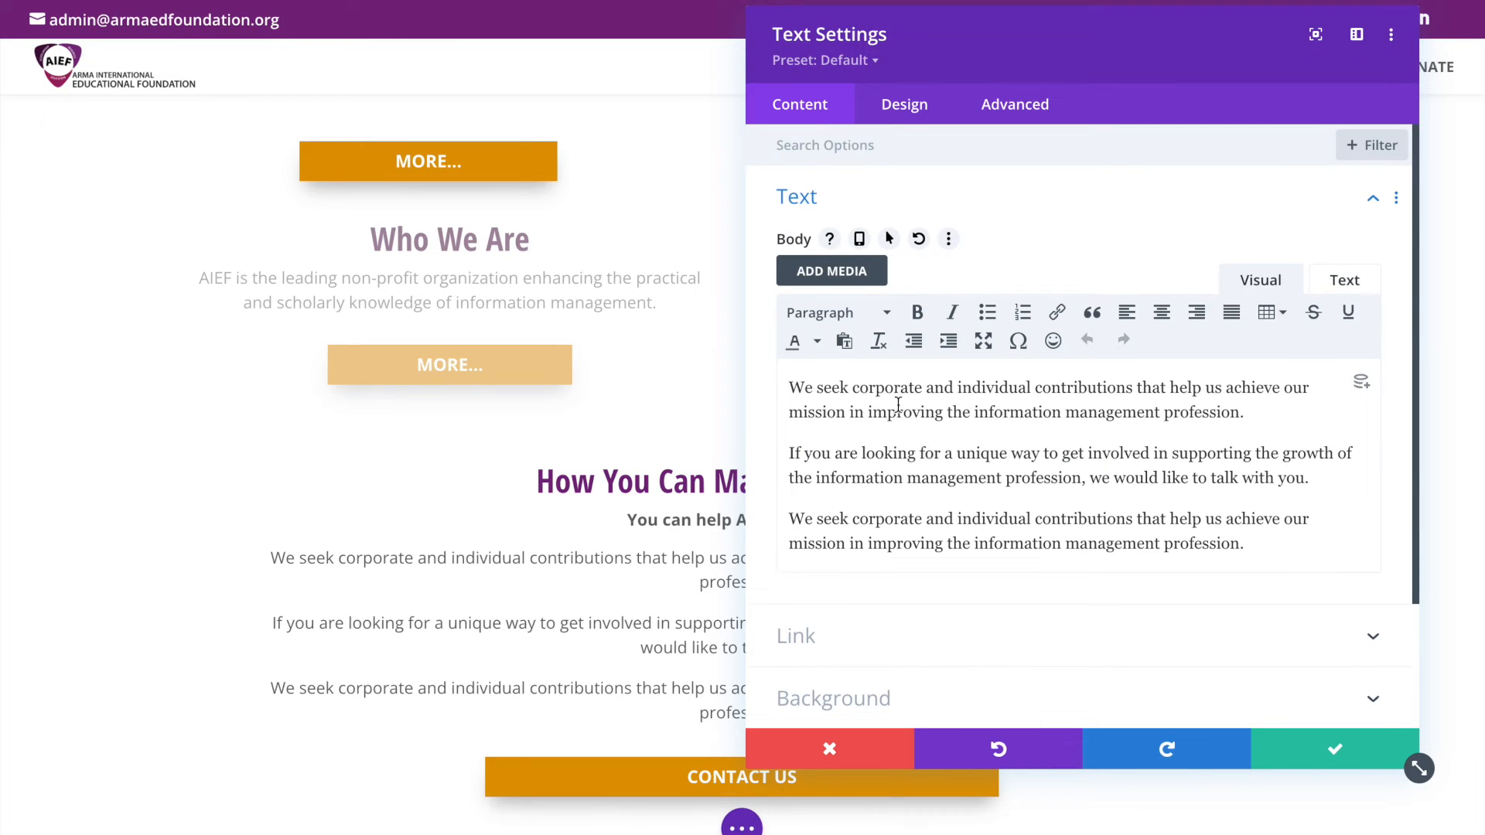
Step: Make the words "seek corporate" bold in the third paragraph
drag(817, 520, 922, 518)
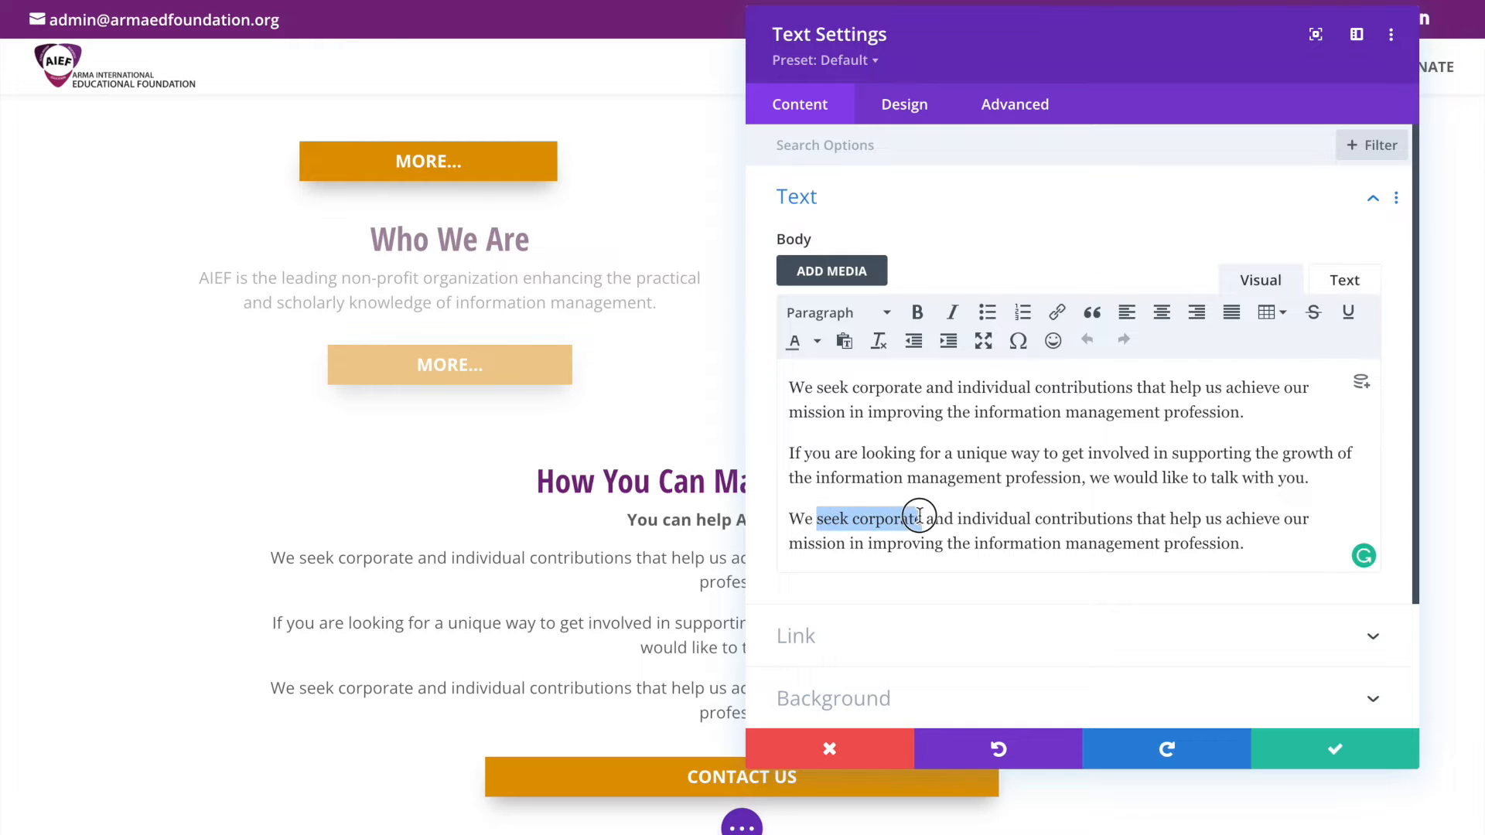
click(919, 310)
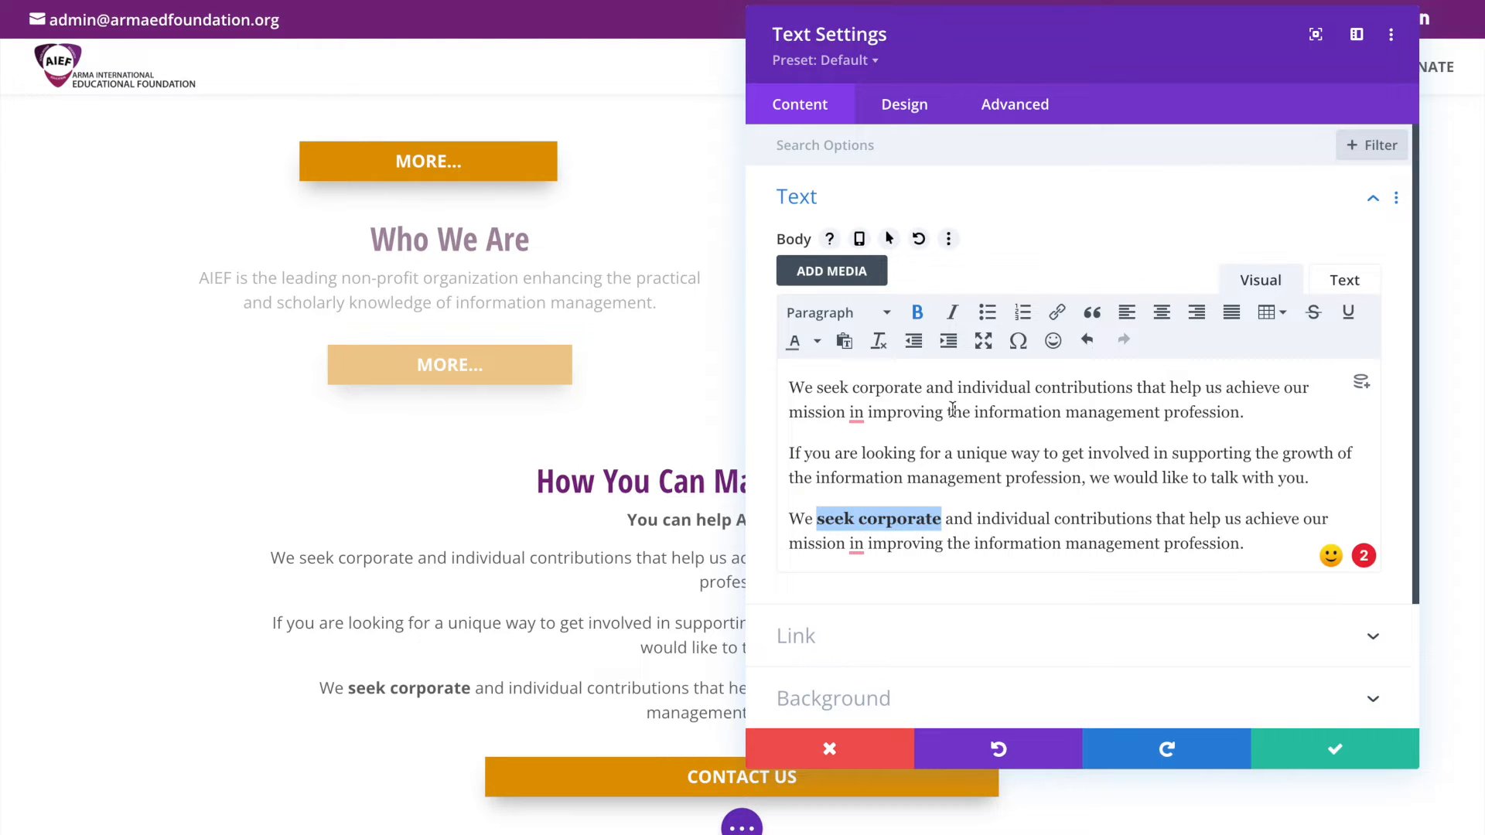
scroll(464, 420, down, 4)
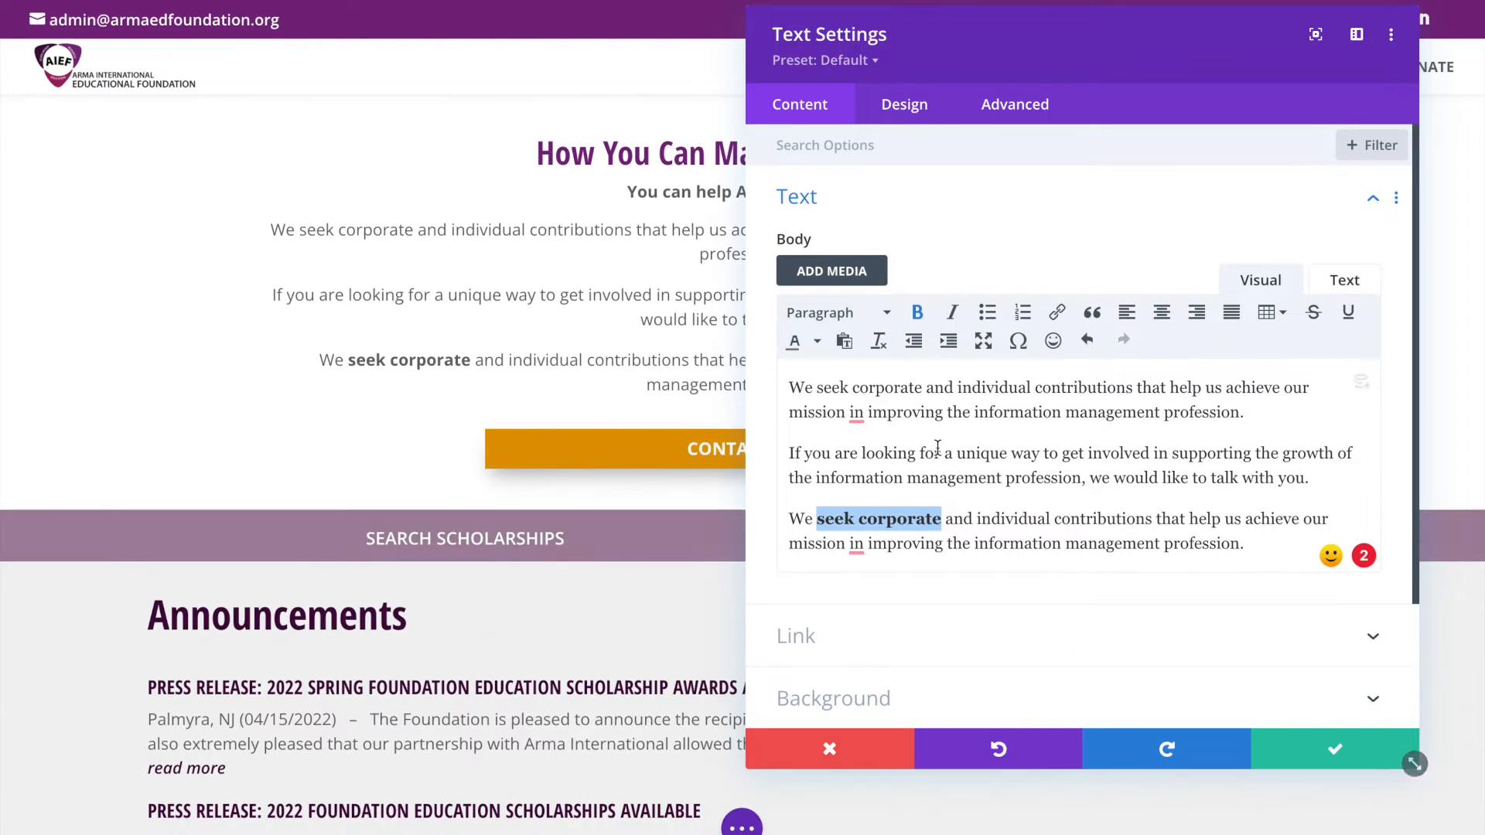
Step: Delete the third paragraph and close the text module's settings without saving
drag(1313, 485, 1300, 582)
key(BackSpace)
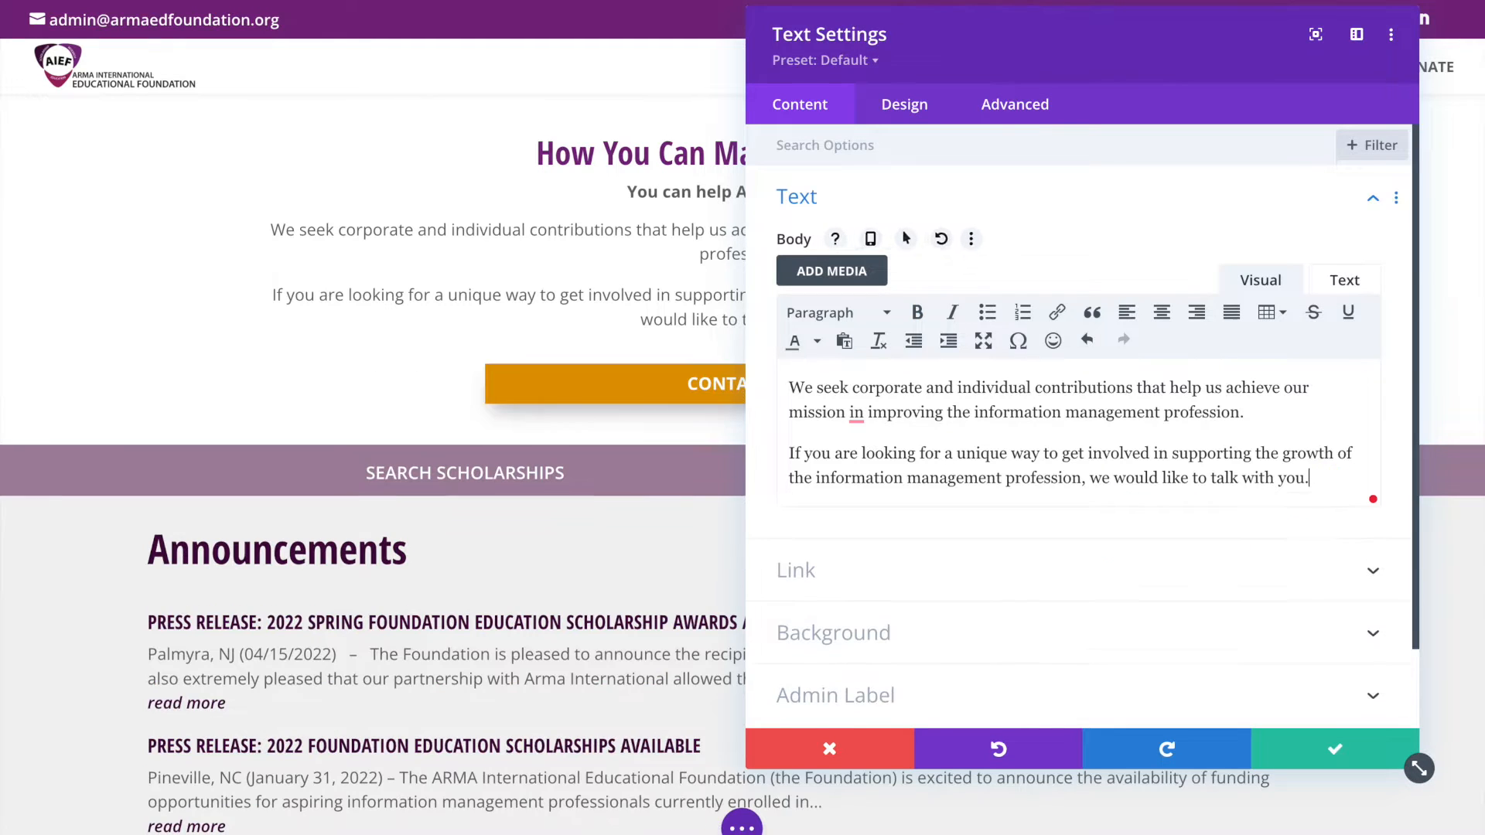
click(819, 756)
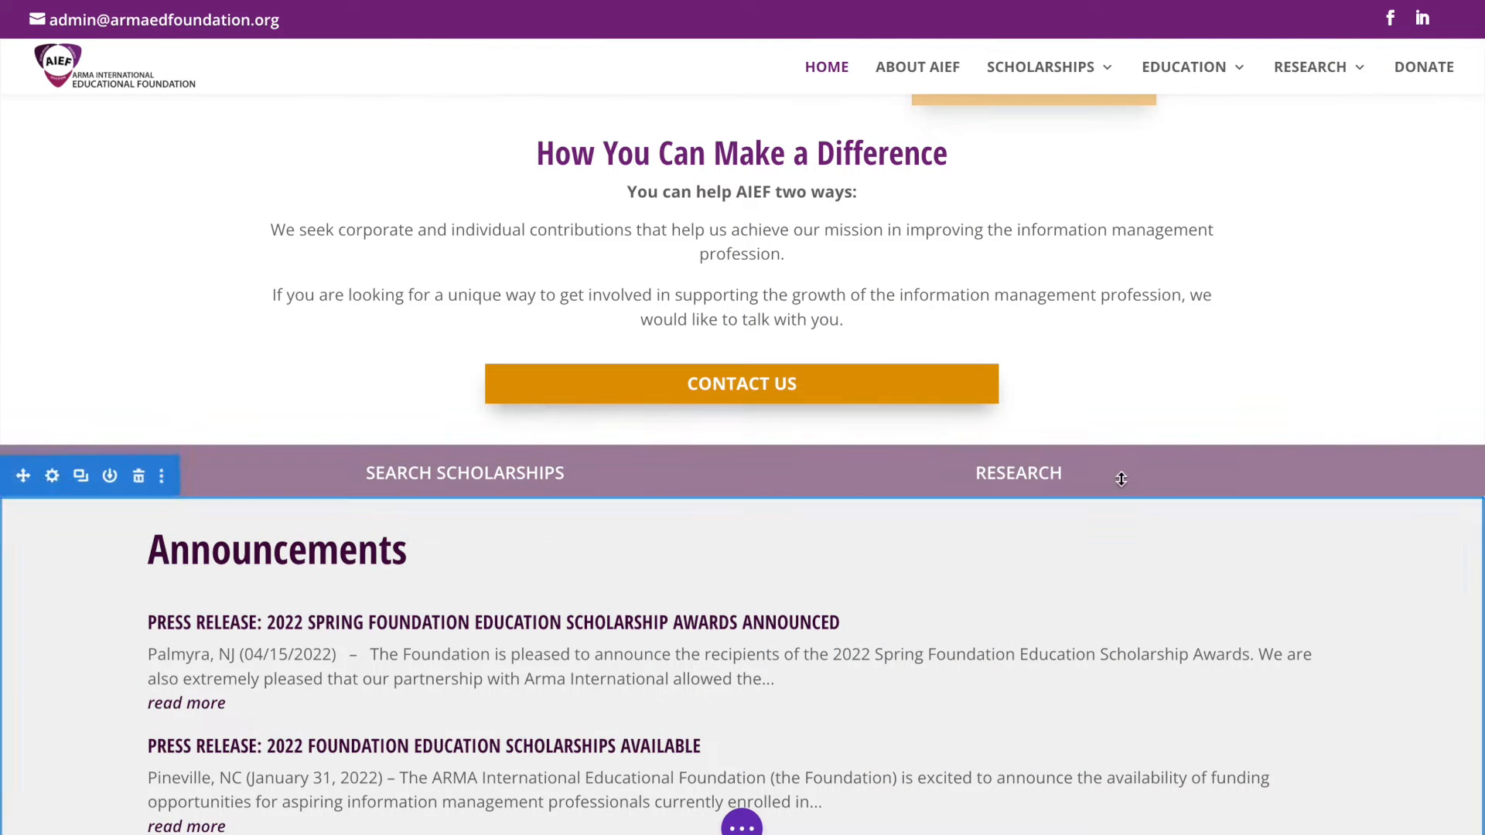
Step: Review the Contact Us button's text, link URL and link target, and close its settings with a save
mouse_move(701, 383)
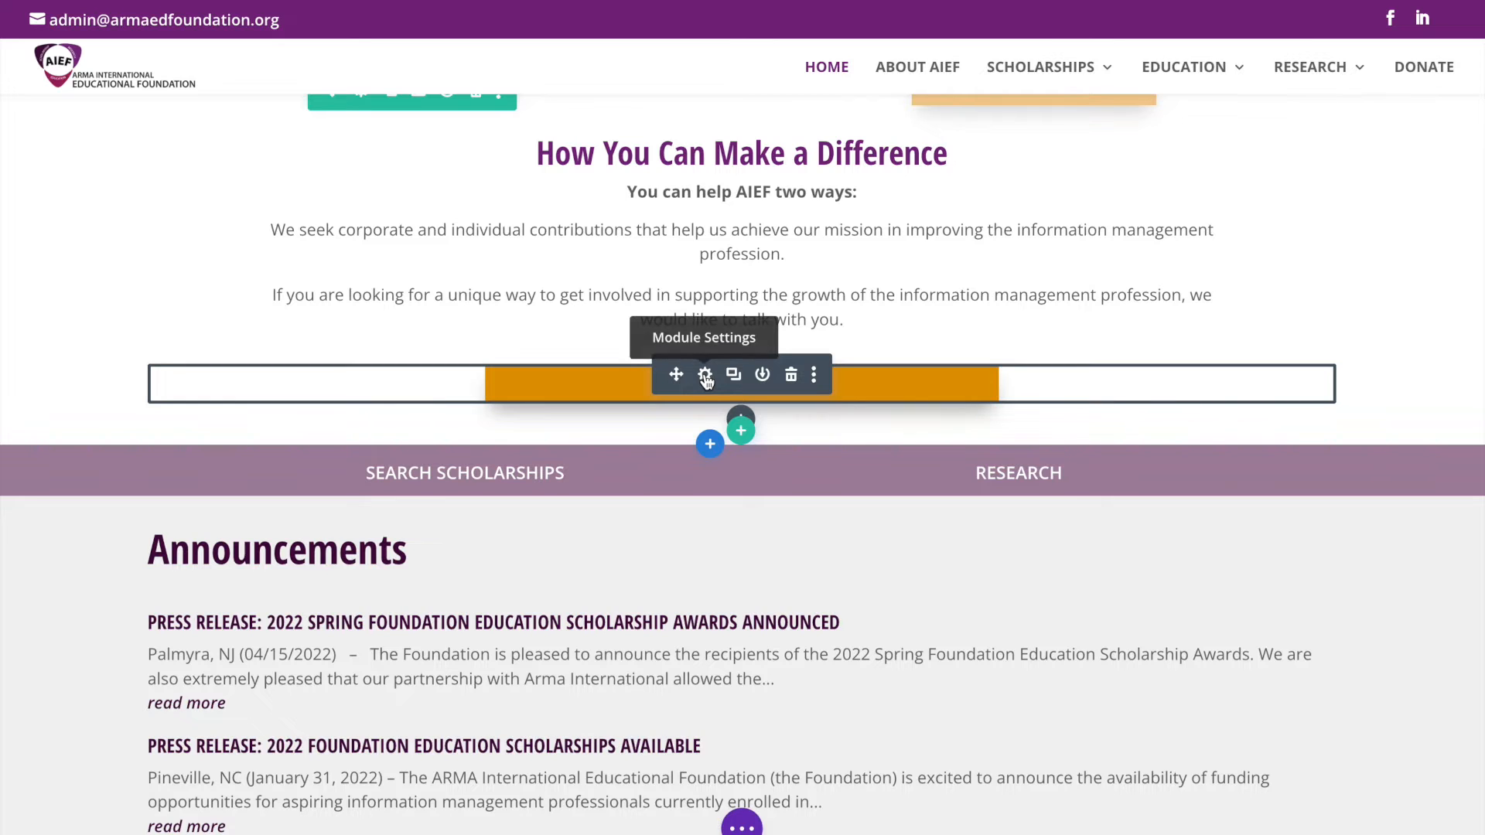
click(705, 376)
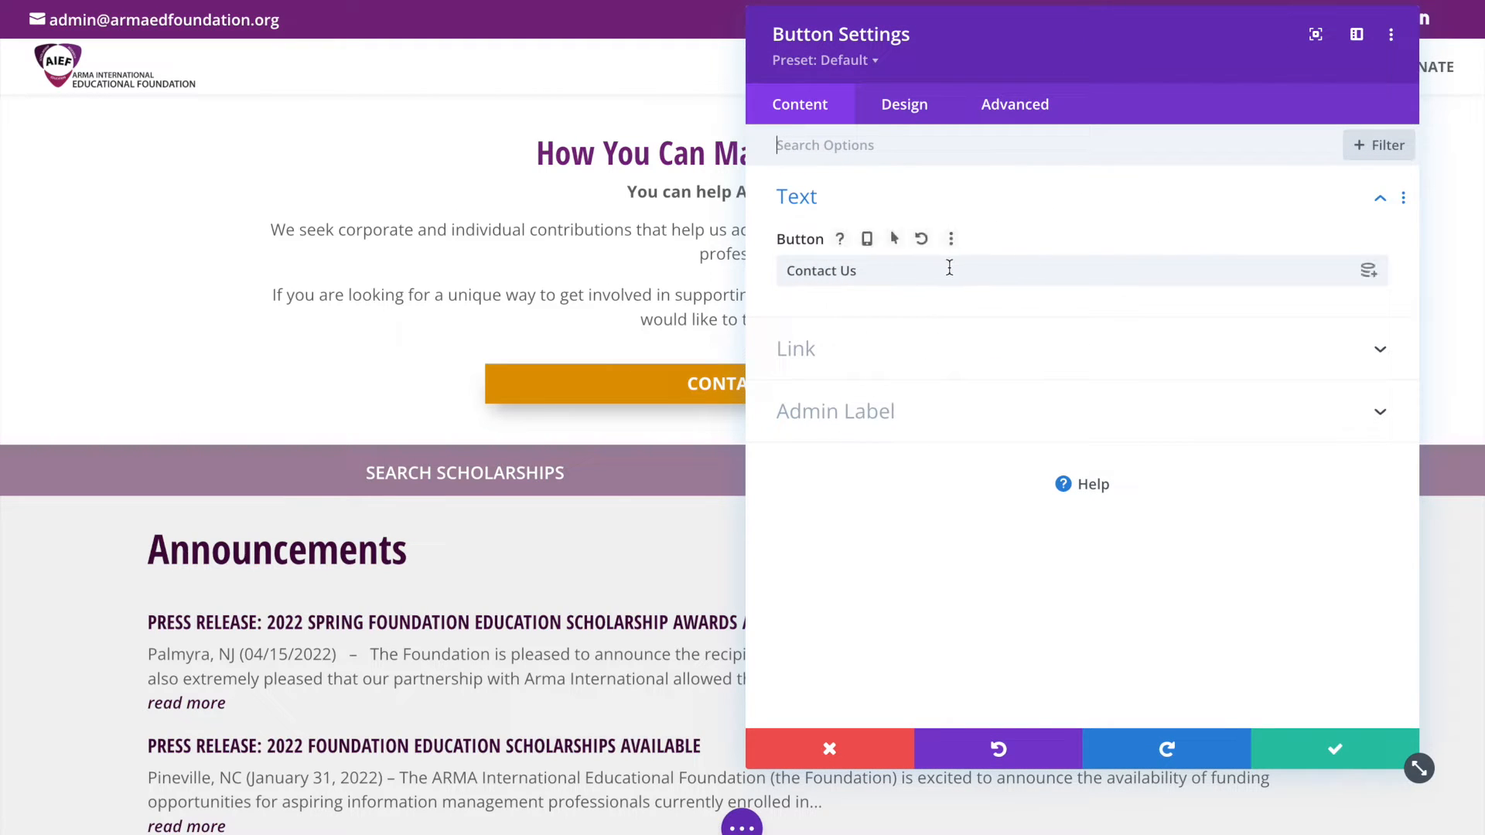
click(855, 360)
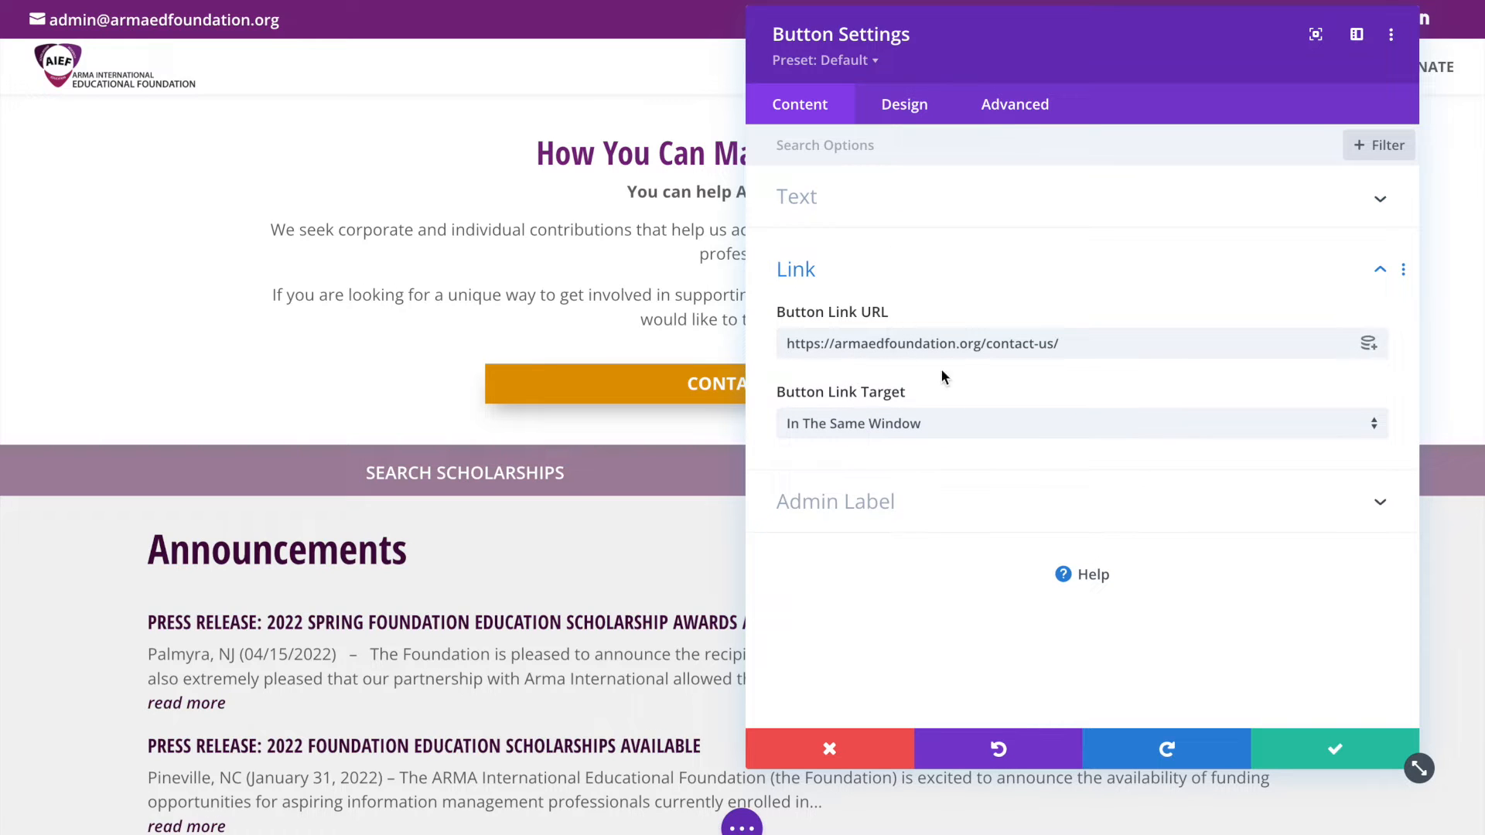
click(1065, 349)
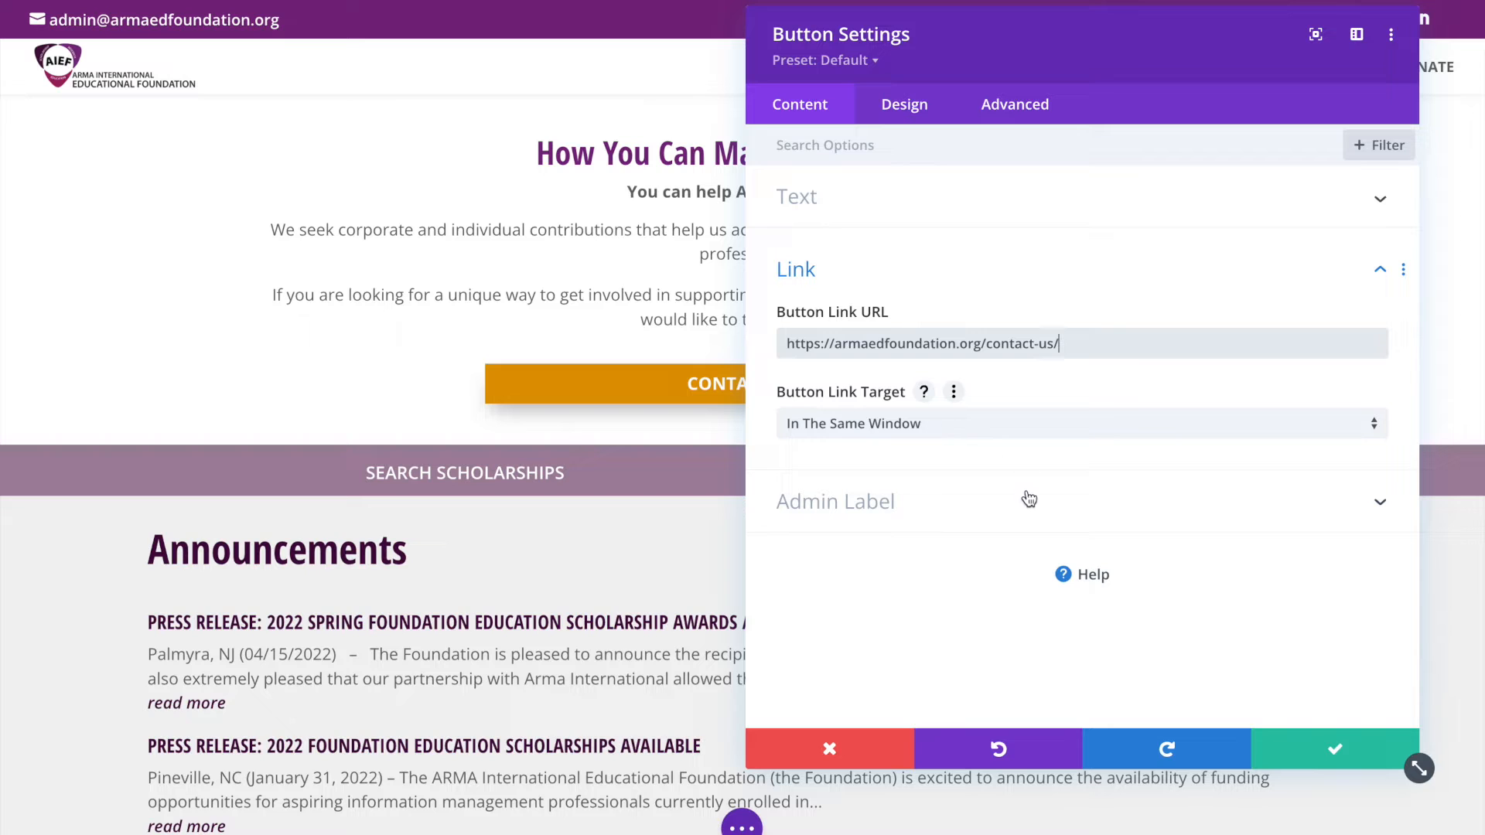
click(1324, 749)
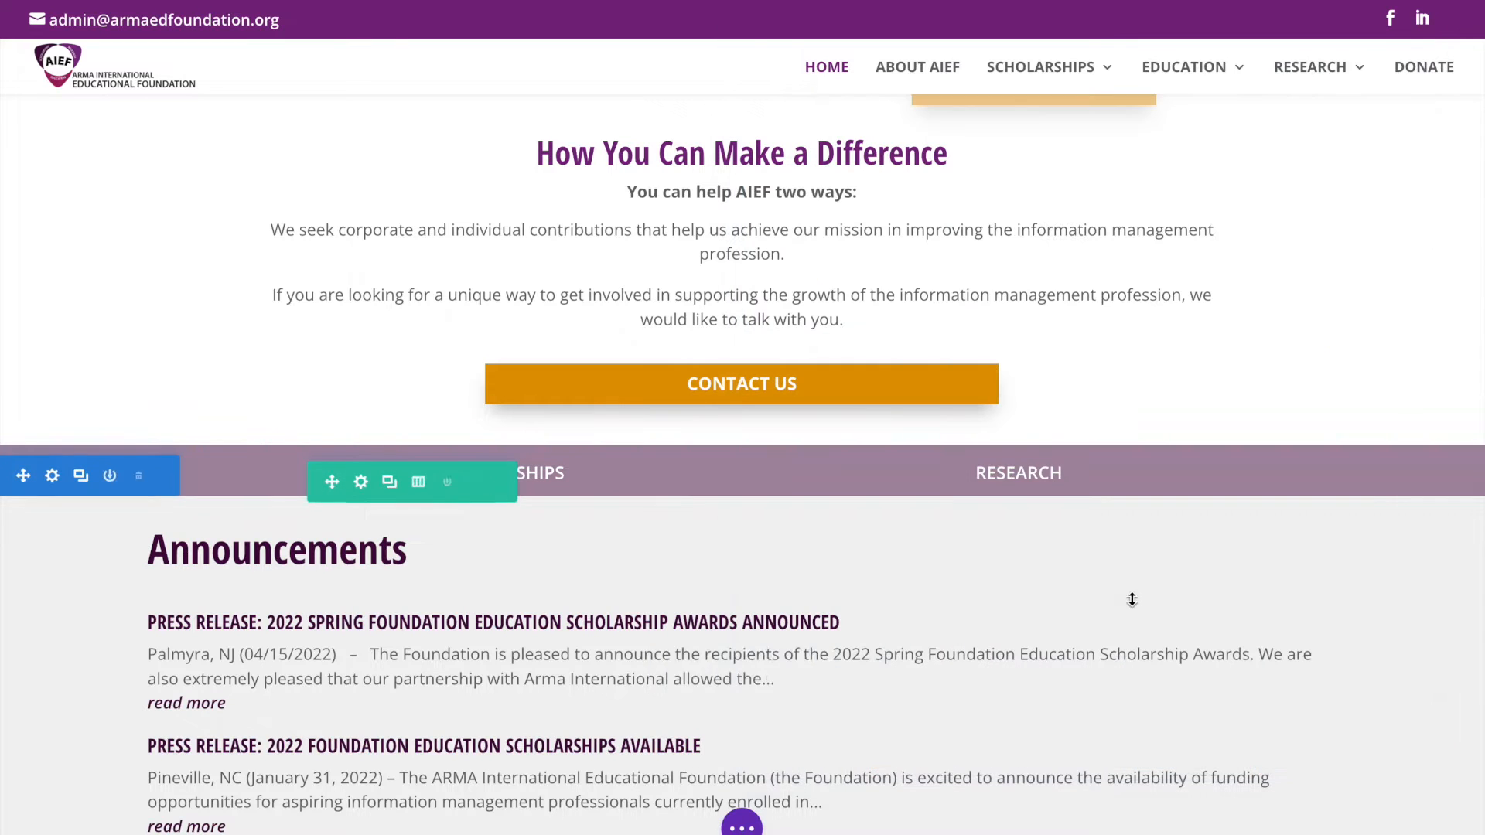
mouse_move(731, 391)
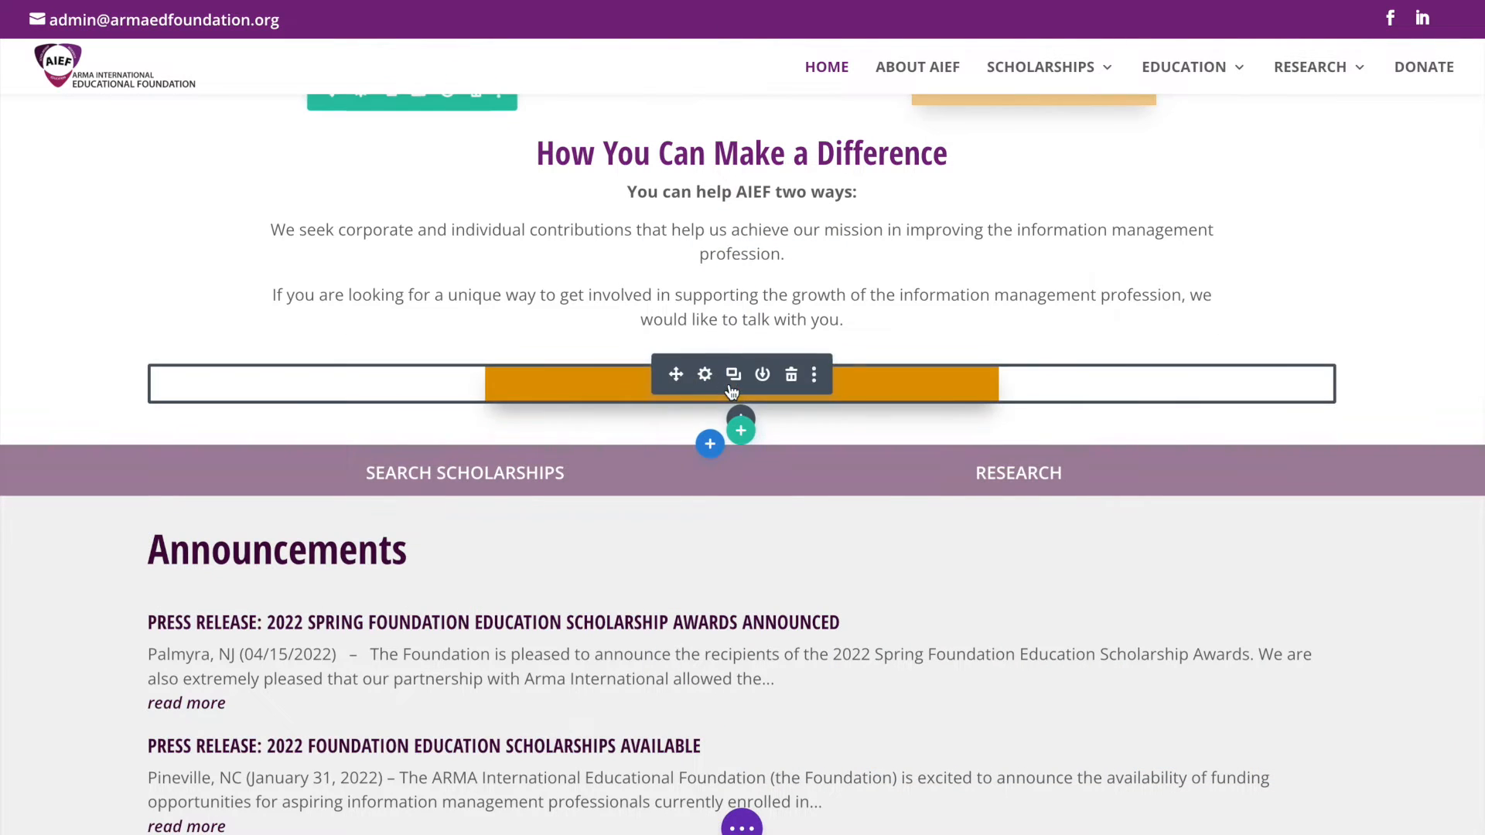
scroll(1088, 352, down, 4)
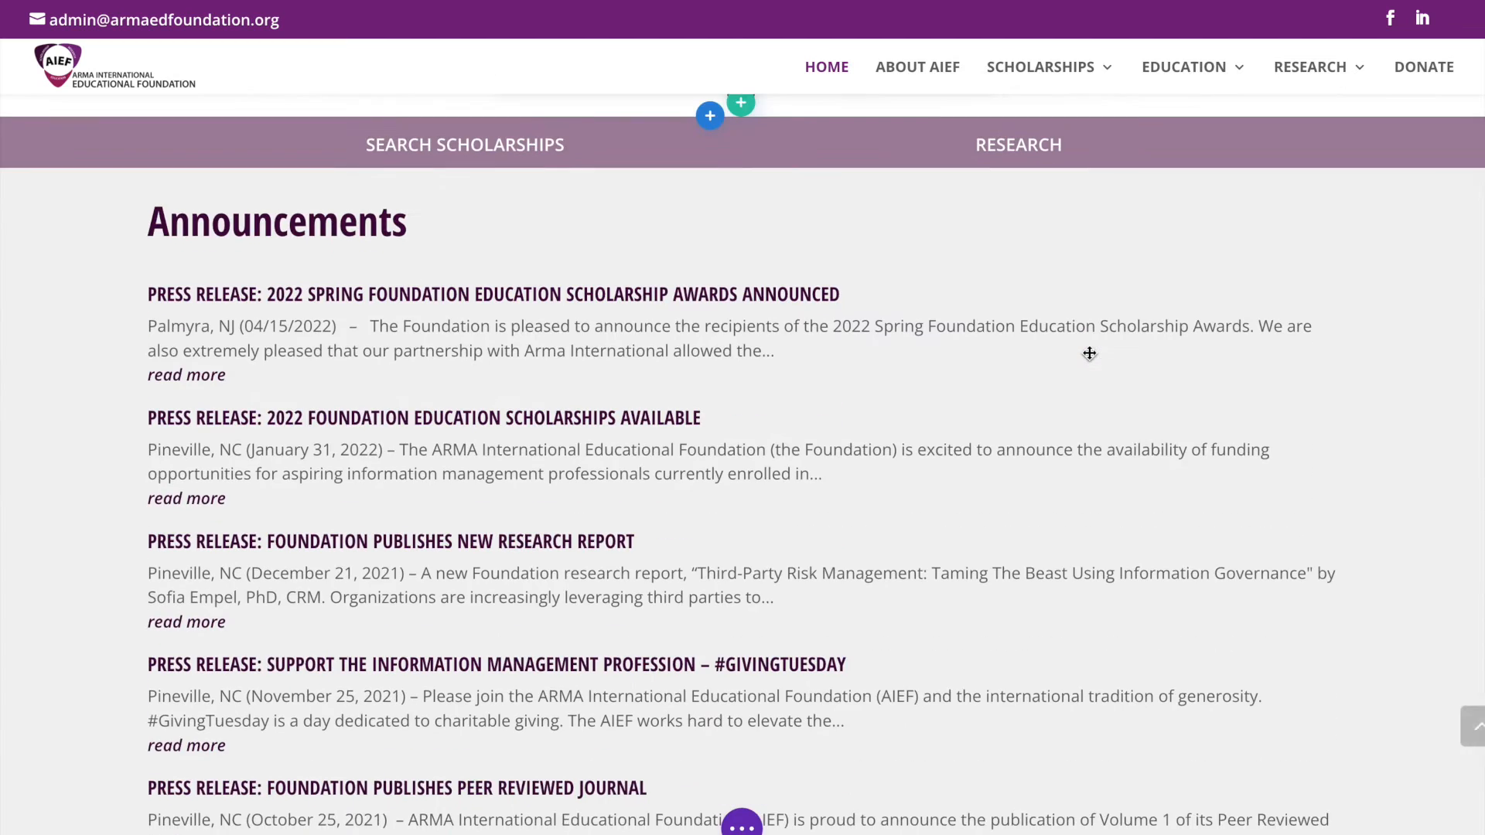
scroll(1088, 352, up, 4)
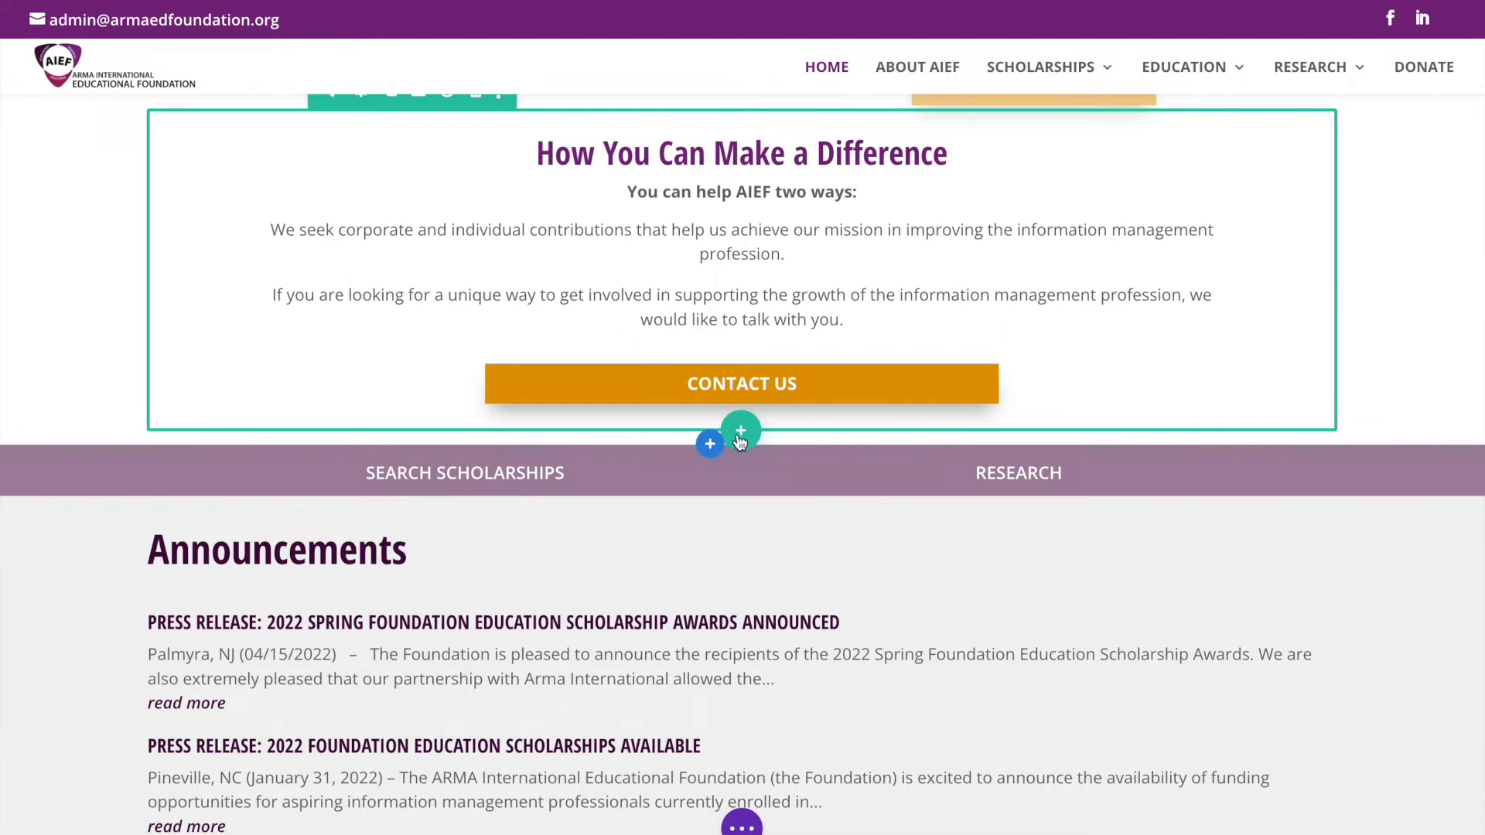
scroll(758, 387, up, 12)
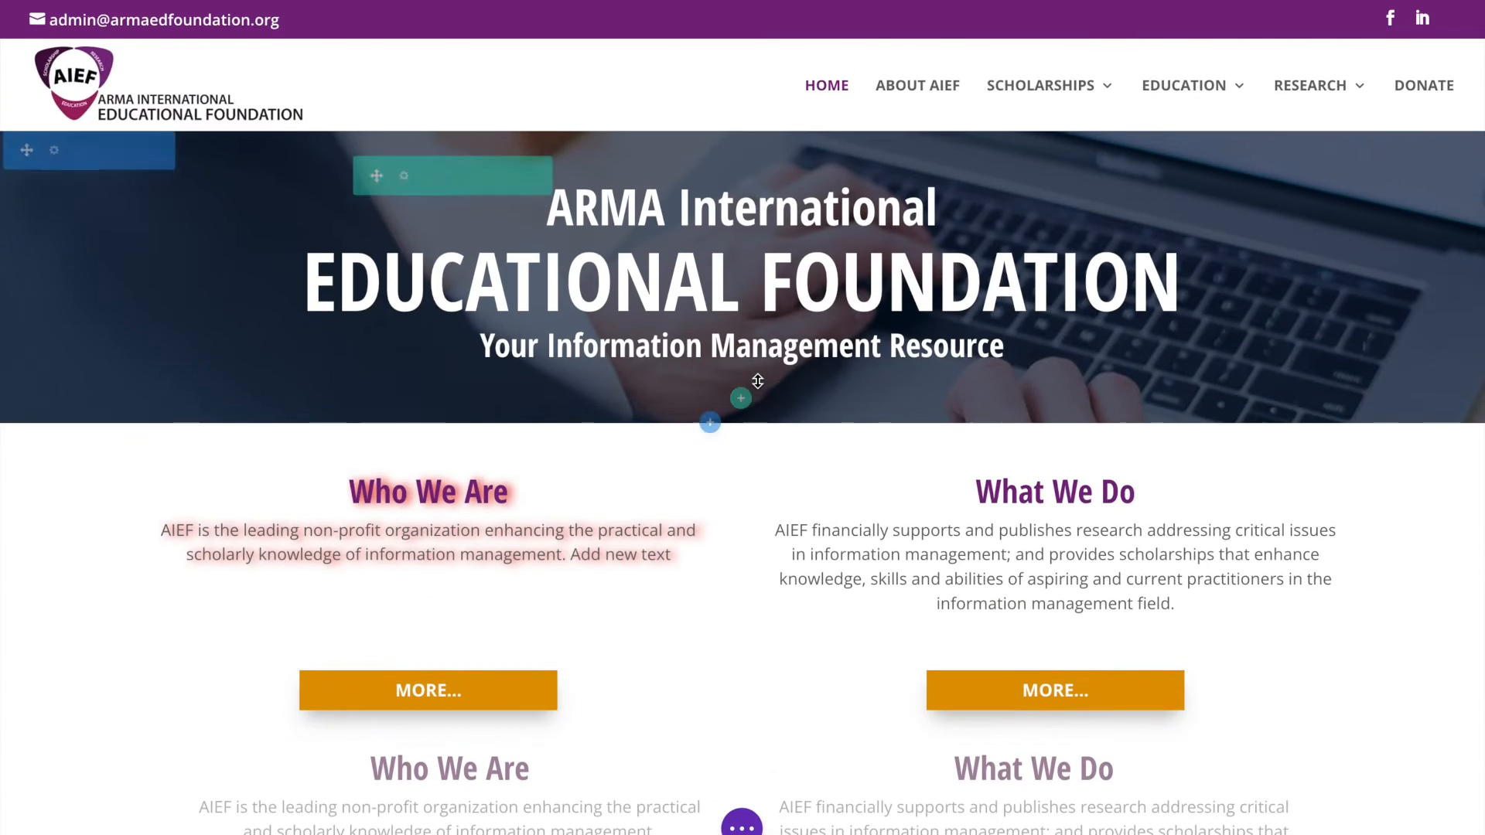
scroll(726, 586, down, 3)
scroll(746, 537, up, 3)
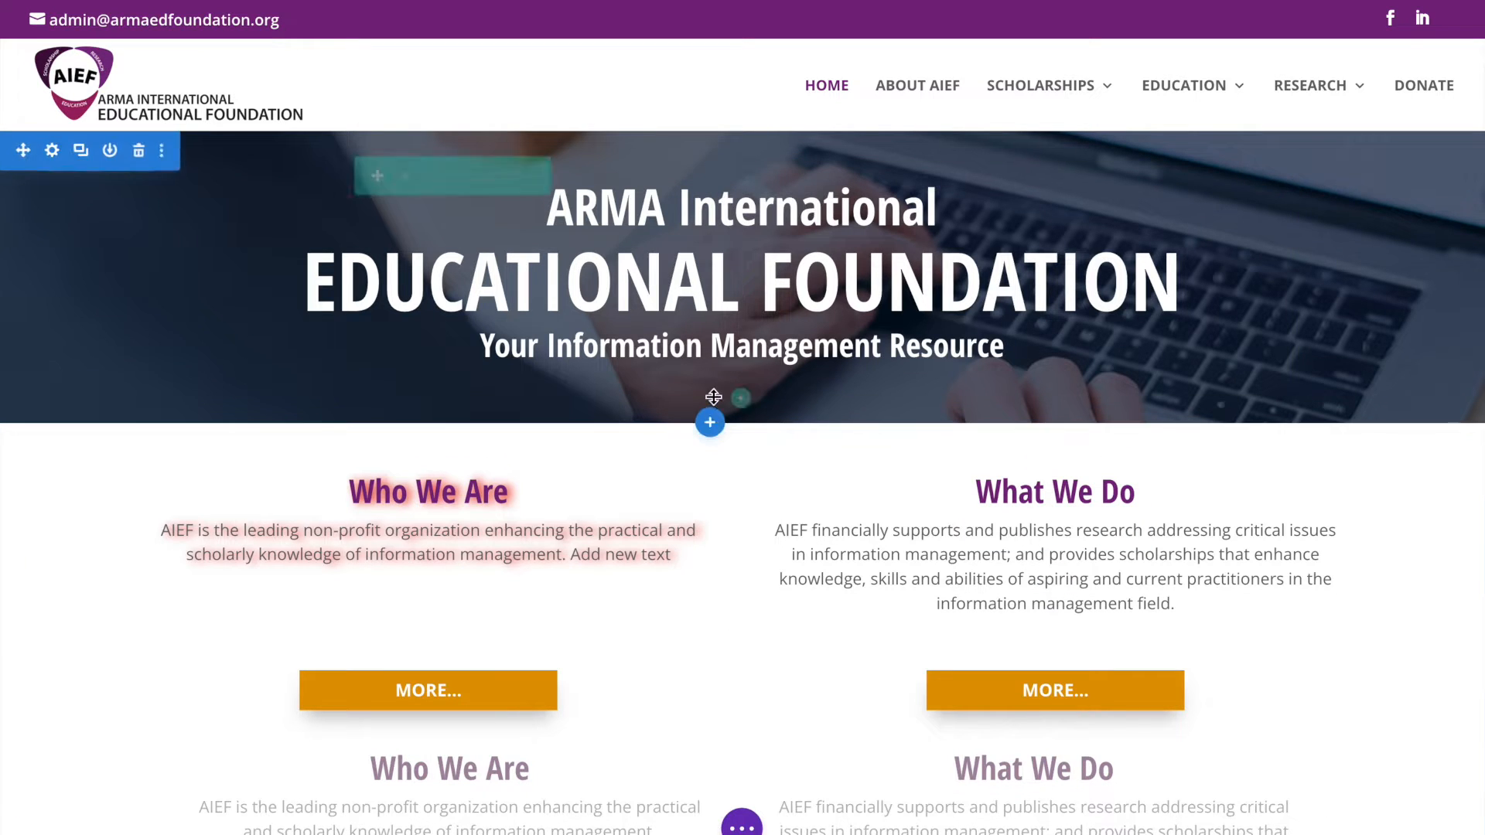
Step: Insert a regular section with a single-column row directly below the header banner
click(710, 423)
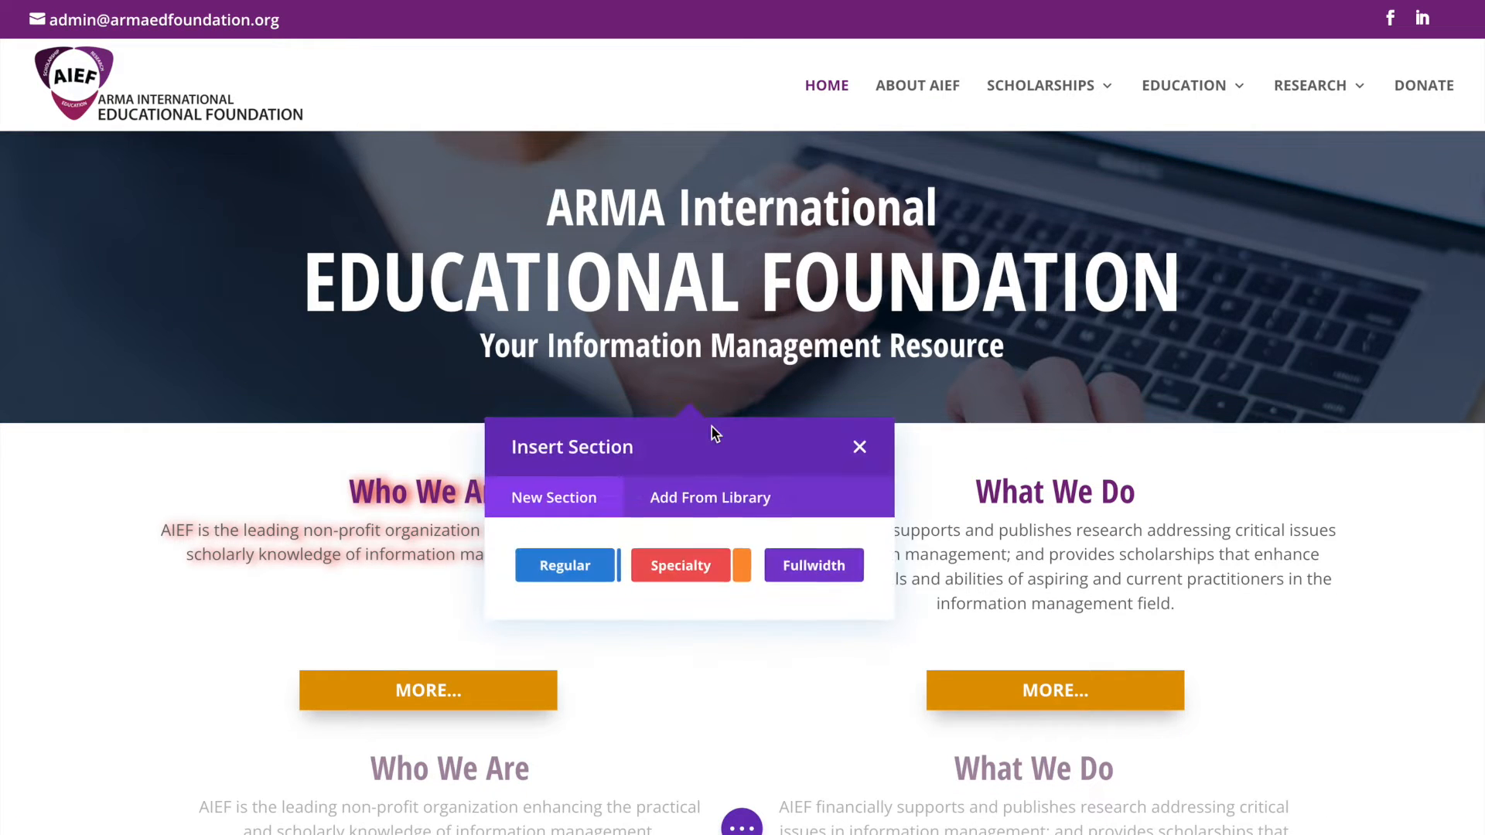
click(573, 567)
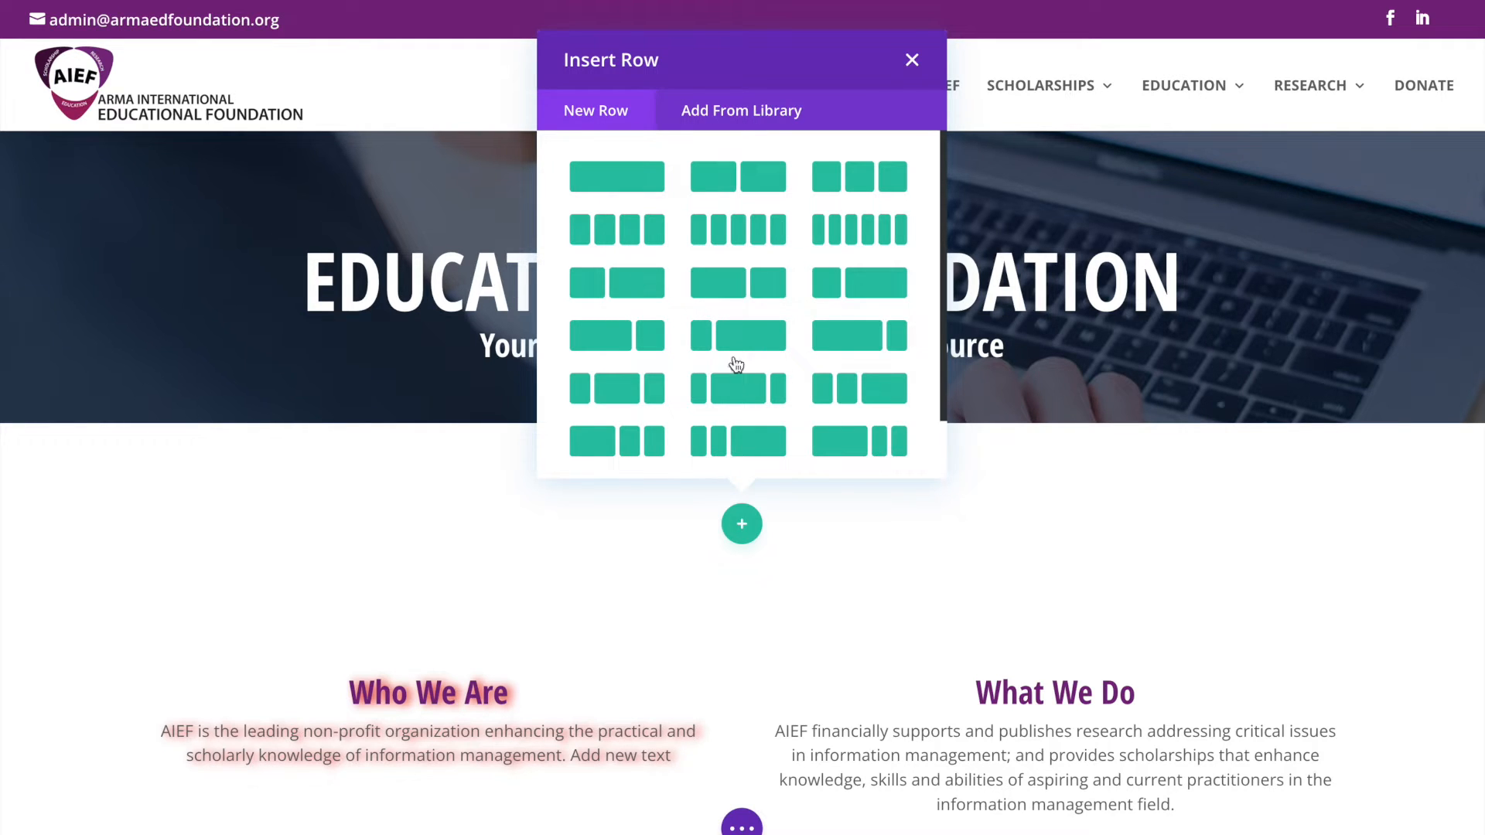
click(618, 181)
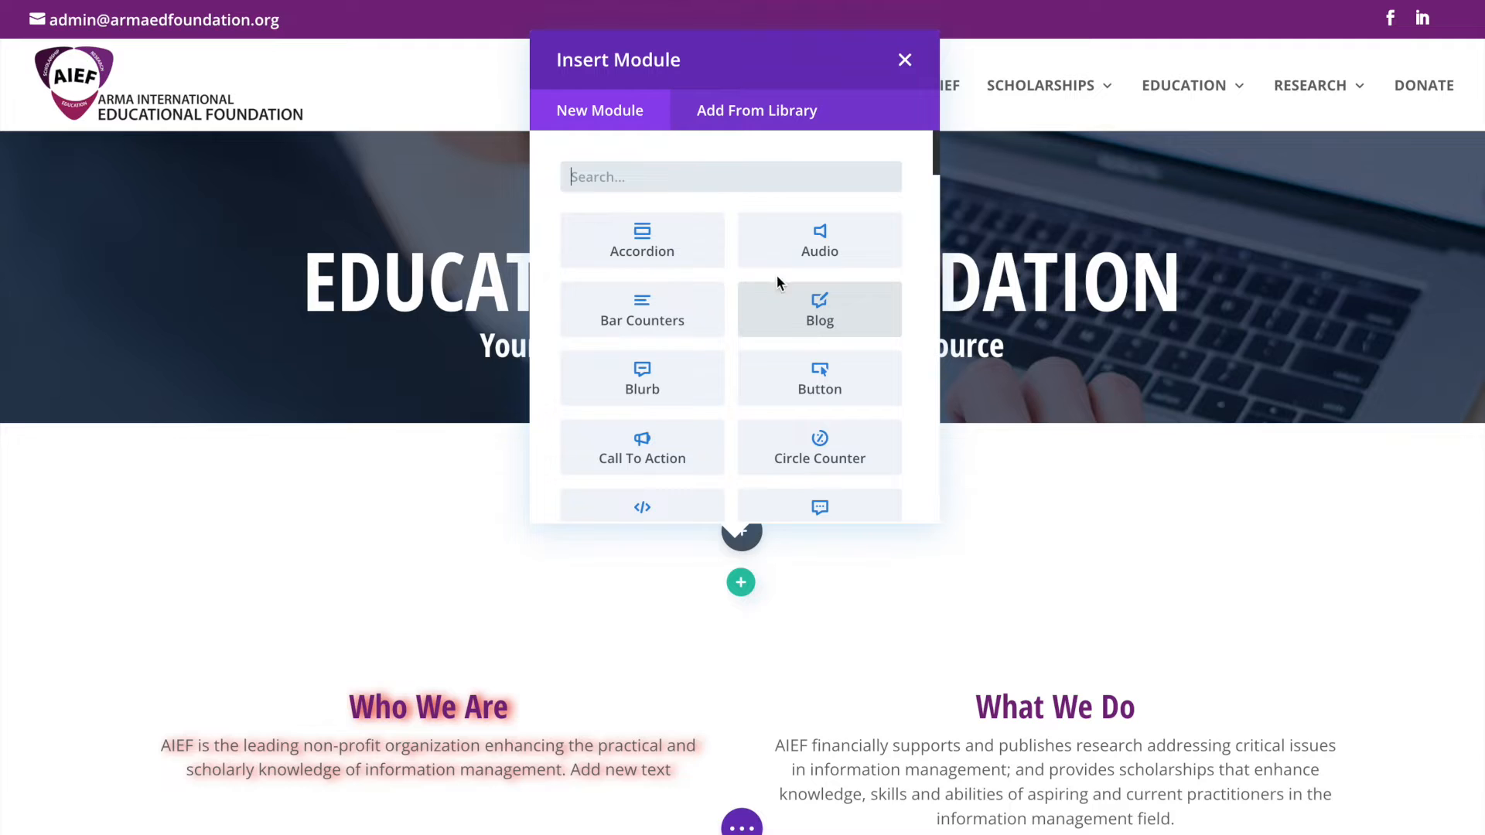
Step: Browse the whole list of modules available for the new row, including the Supreme modules
scroll(787, 277, down, 3)
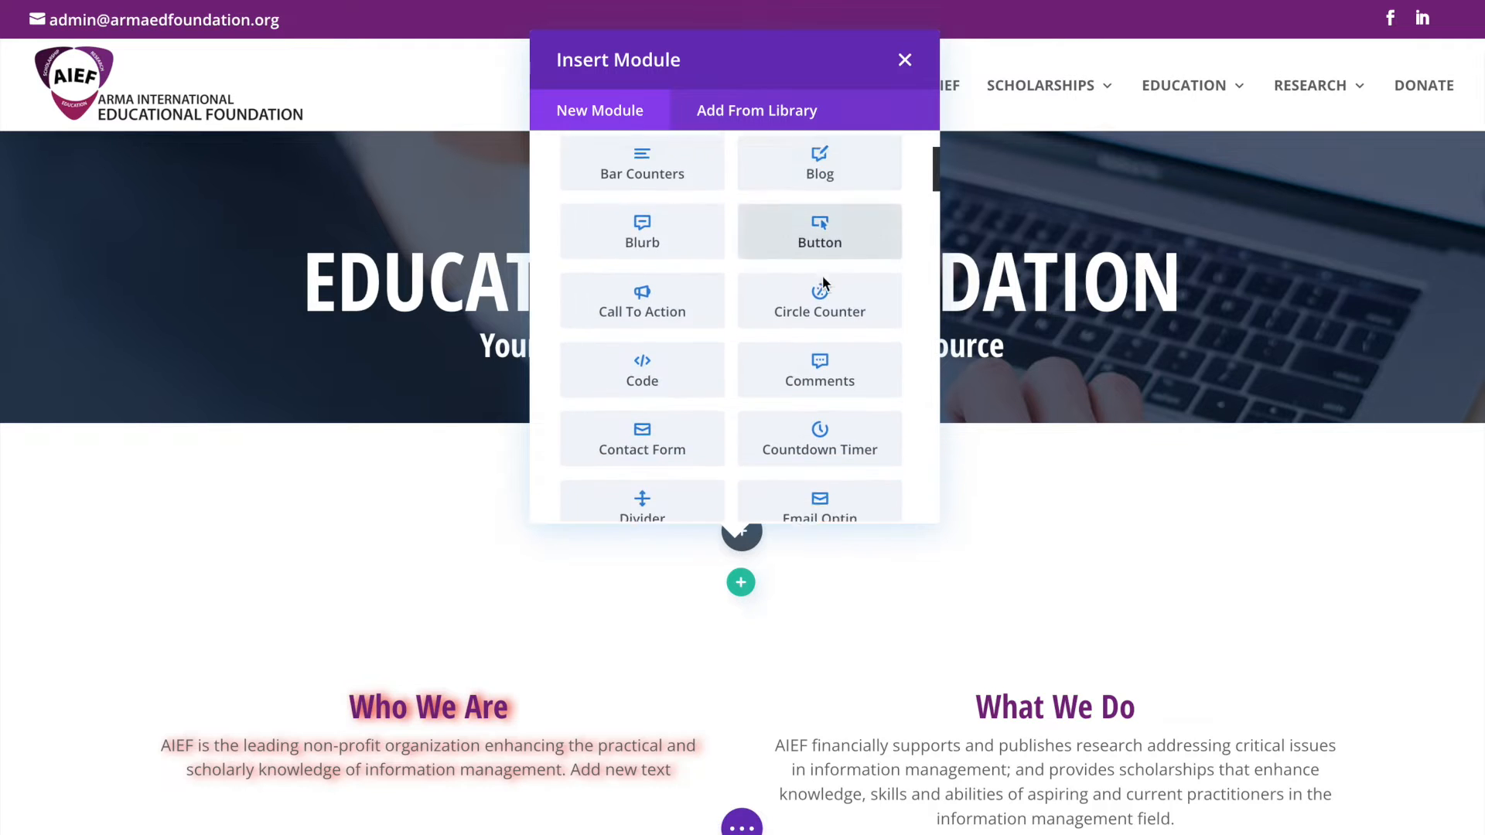
scroll(865, 288, down, 3)
drag(935, 202, 941, 292)
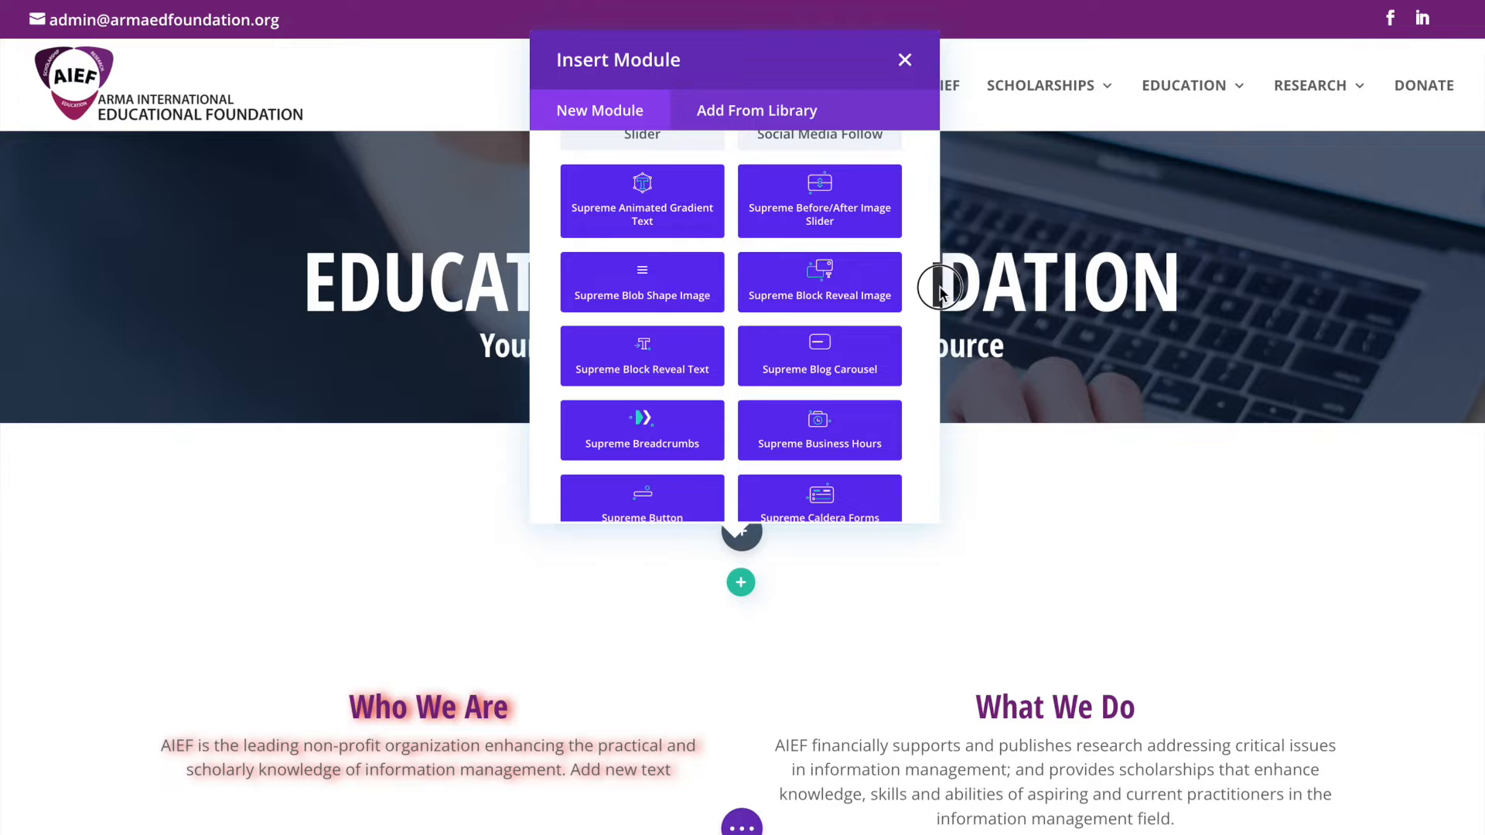
drag(939, 290, 930, 373)
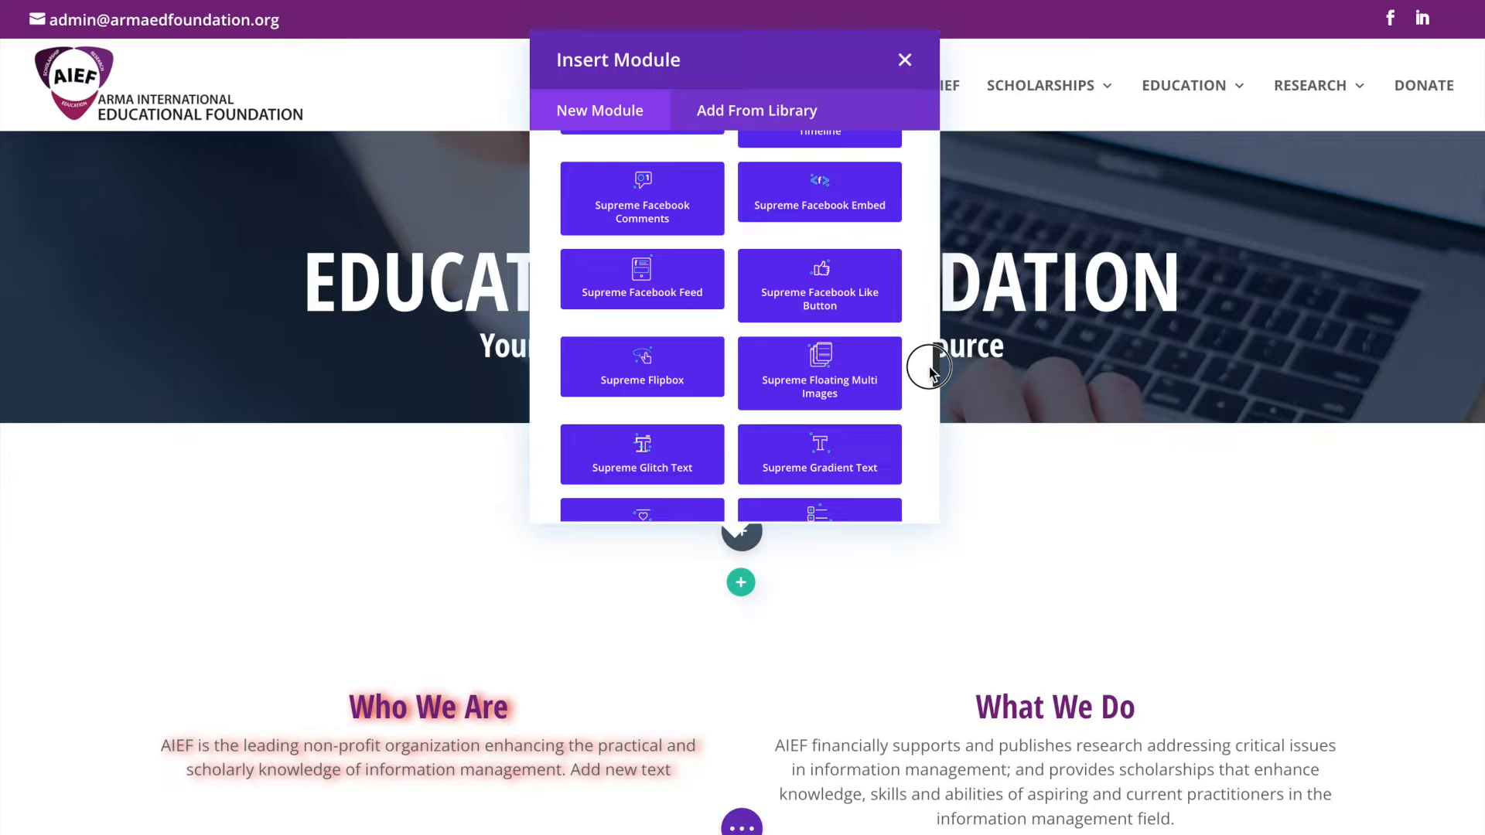
drag(931, 373, 908, 517)
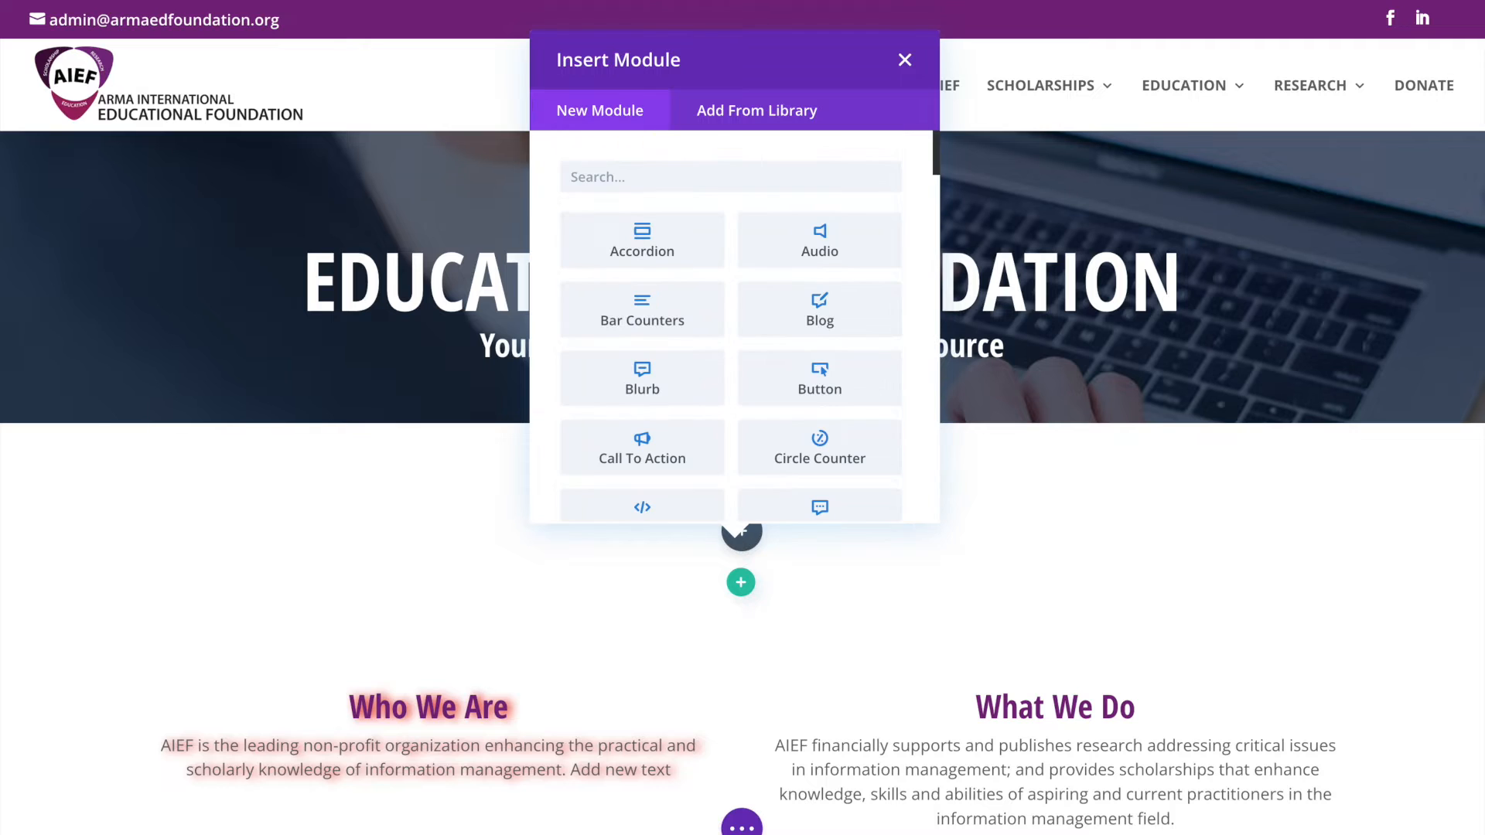
Step: Search the available modules for "text", look through the matches, and search for "num" instead
click(617, 185)
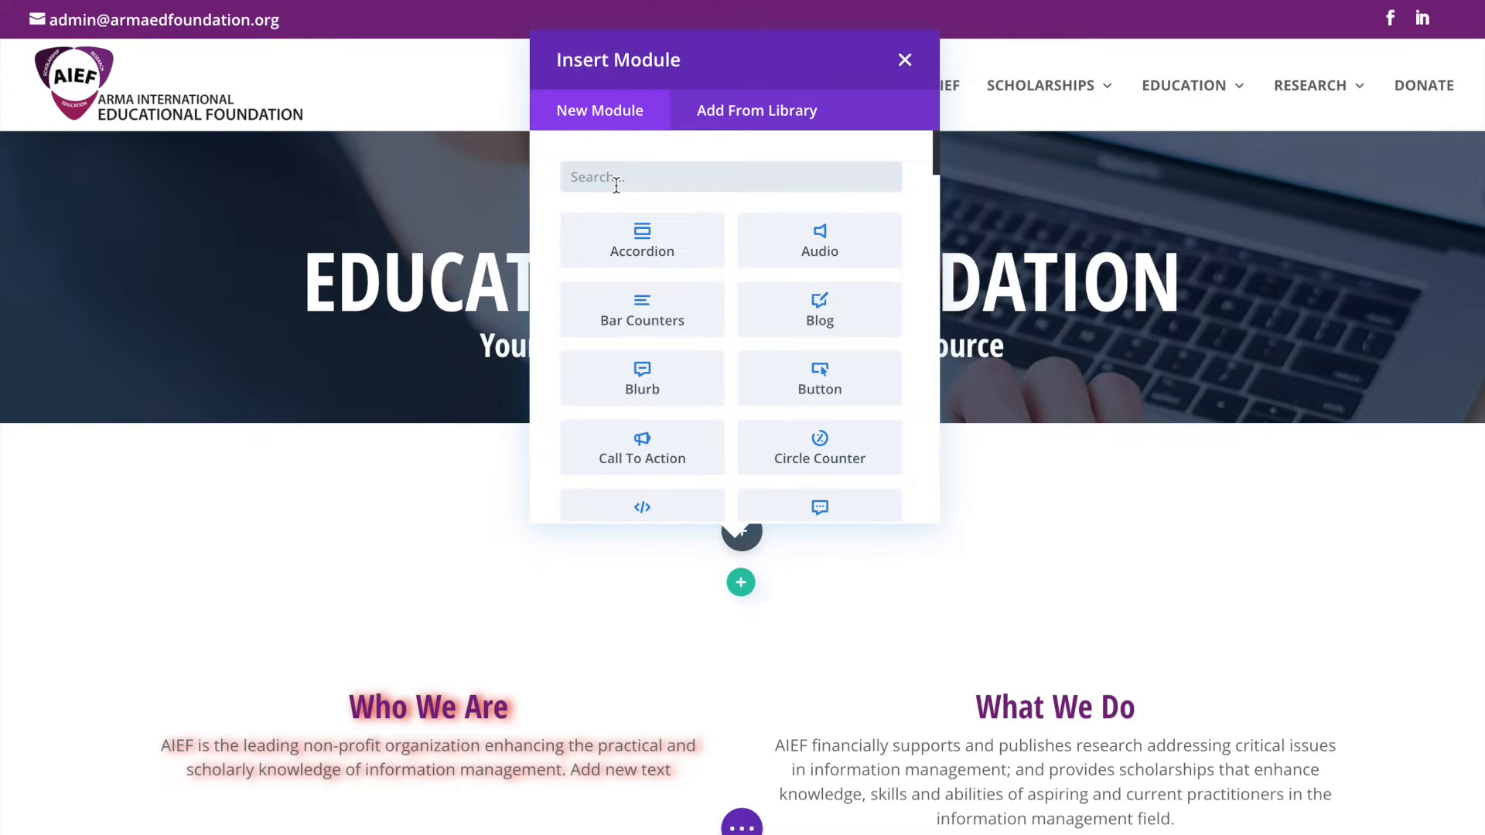
text(text)
scroll(694, 279, down, 1)
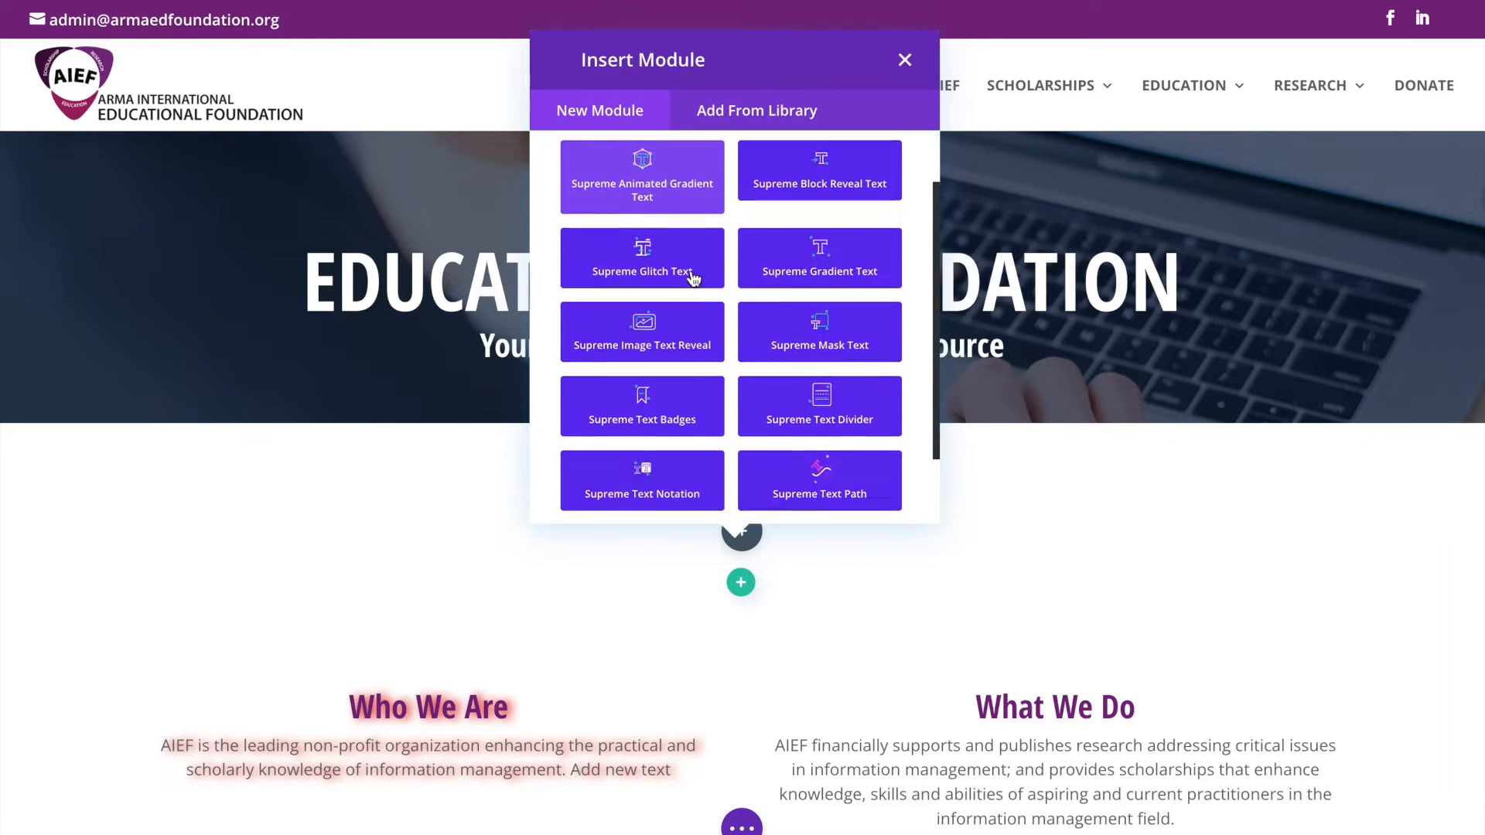
scroll(693, 279, down, 1)
scroll(630, 161, up, 2)
double_click(615, 176)
text(num)
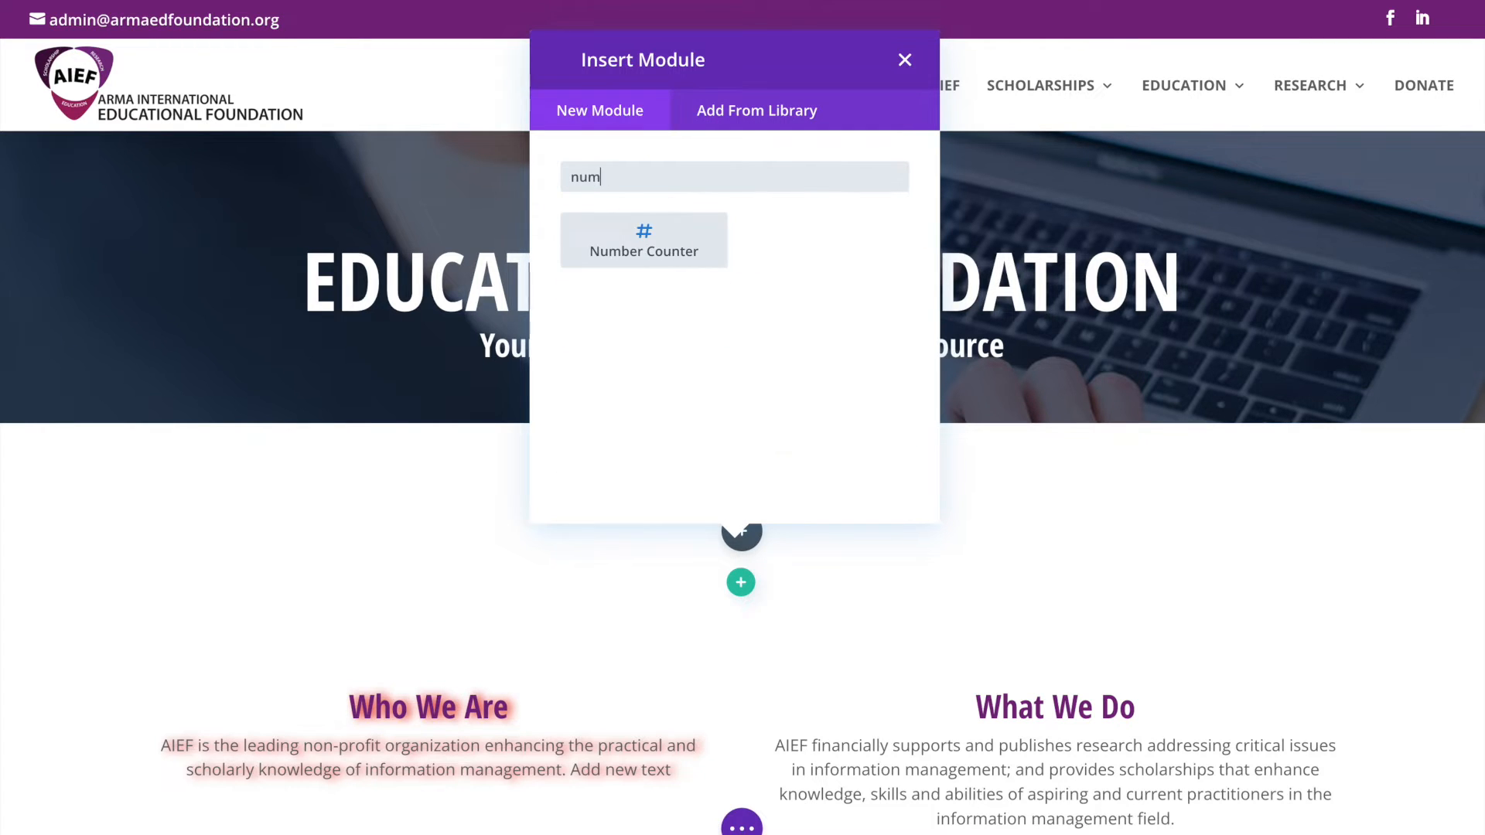
Step: Add a Number Counter module to the new row, titled "People Helped" with the number 130967
click(644, 241)
drag(949, 55, 986, 48)
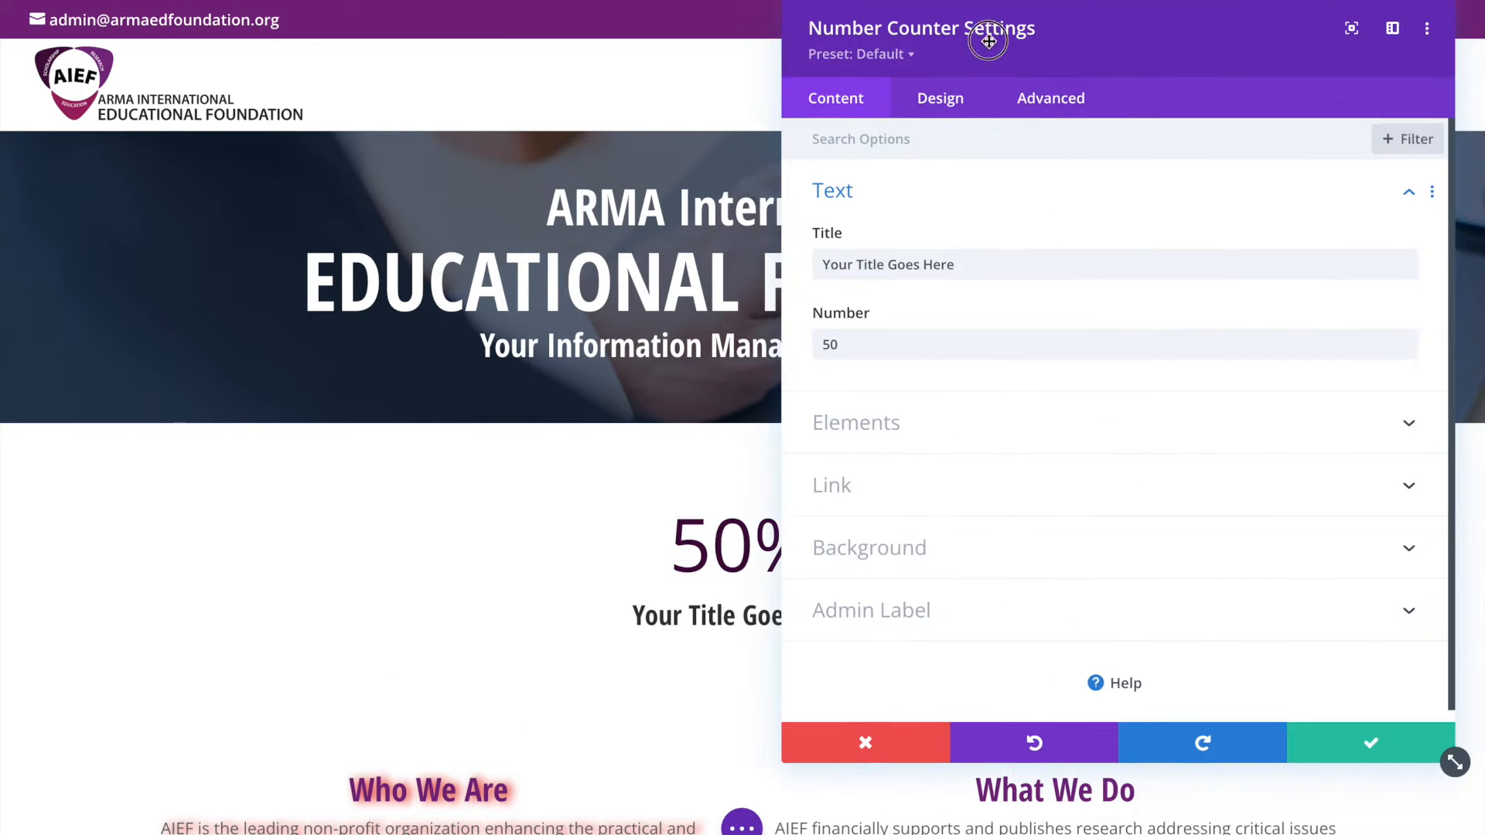
triple_click(916, 266)
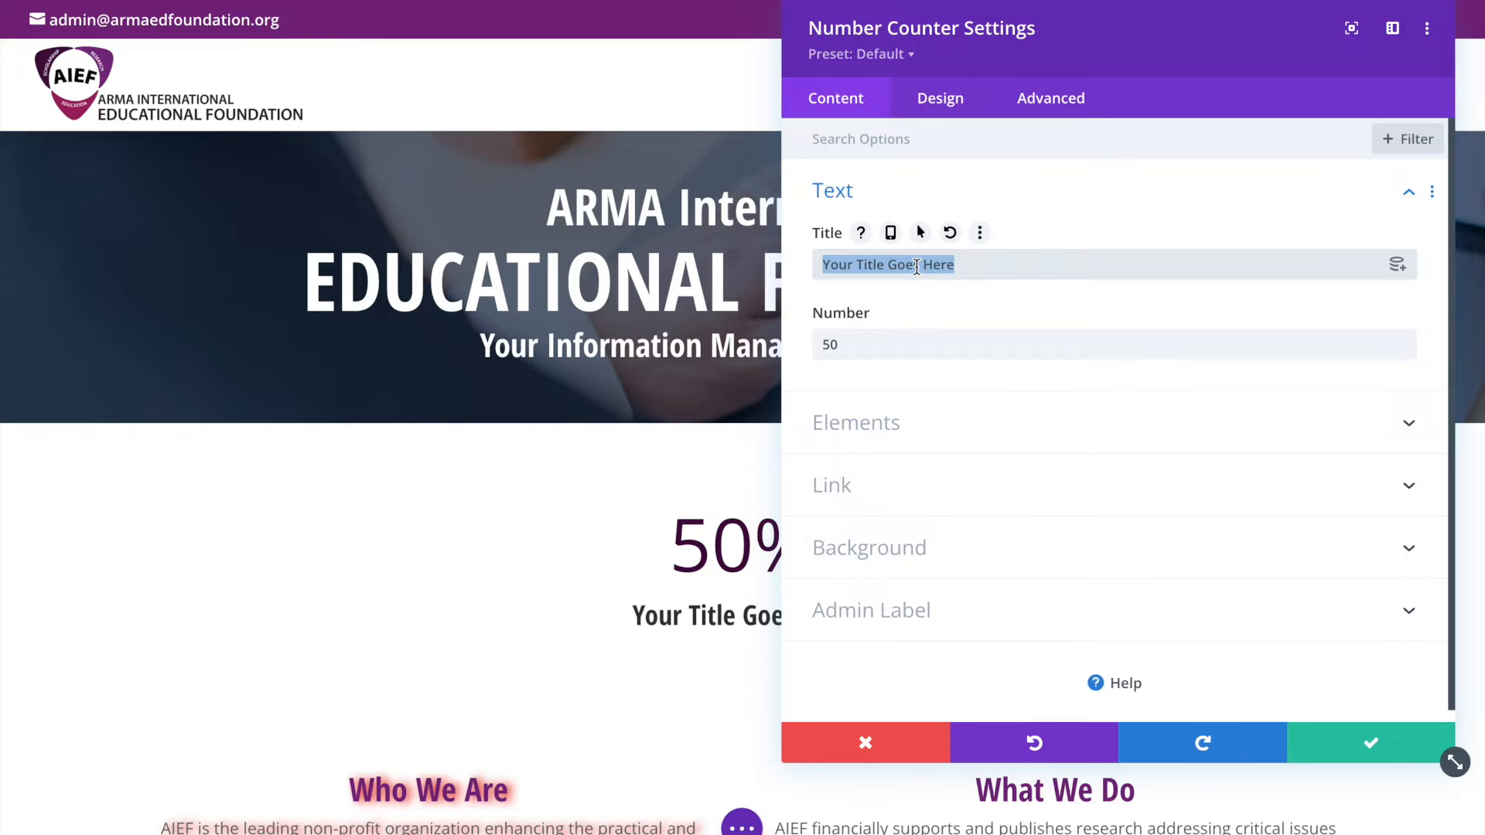
text(People Help)
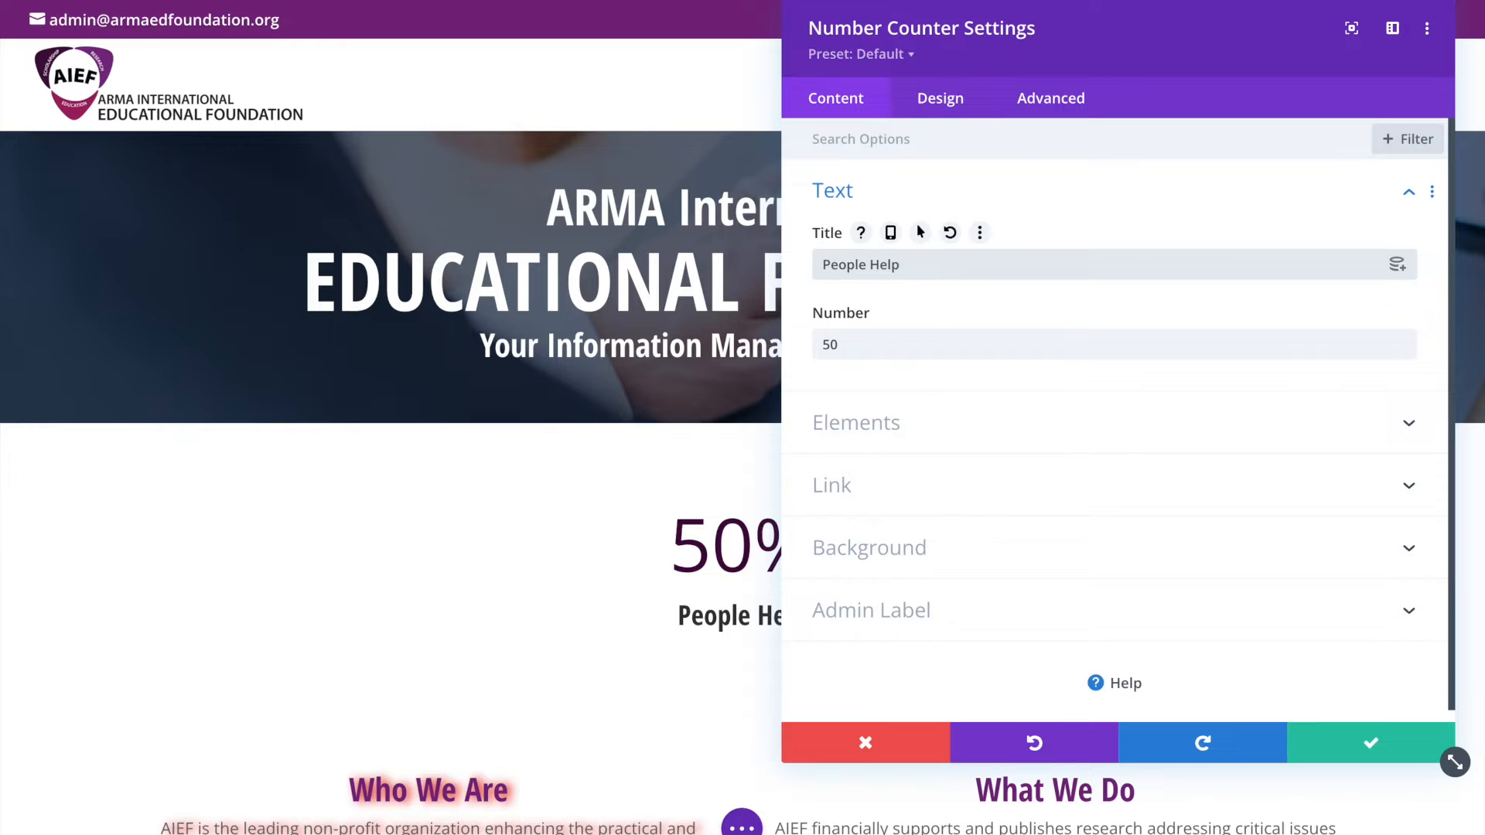
text(ed)
drag(889, 350, 782, 341)
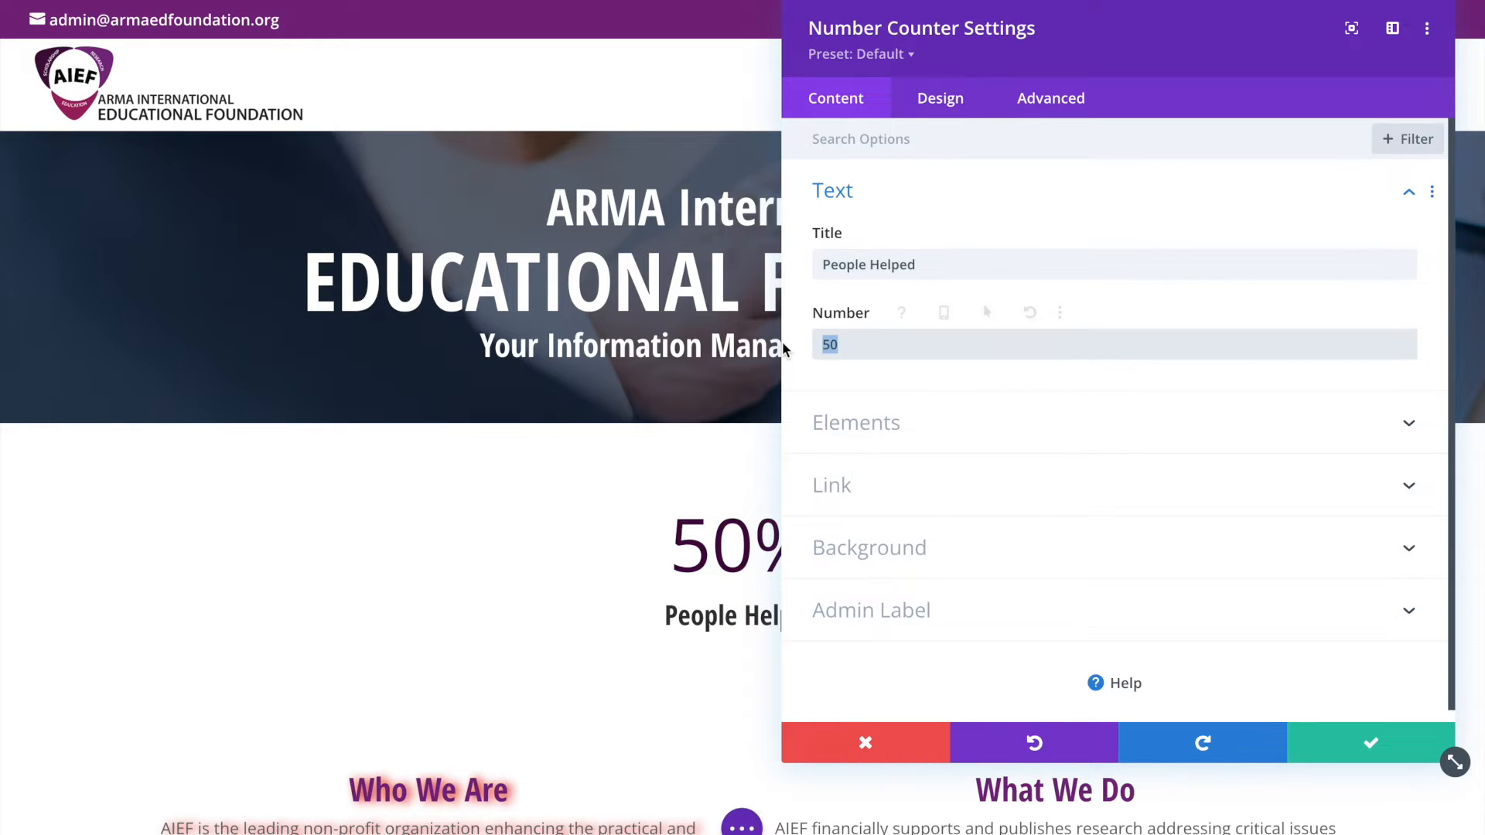
text(130967)
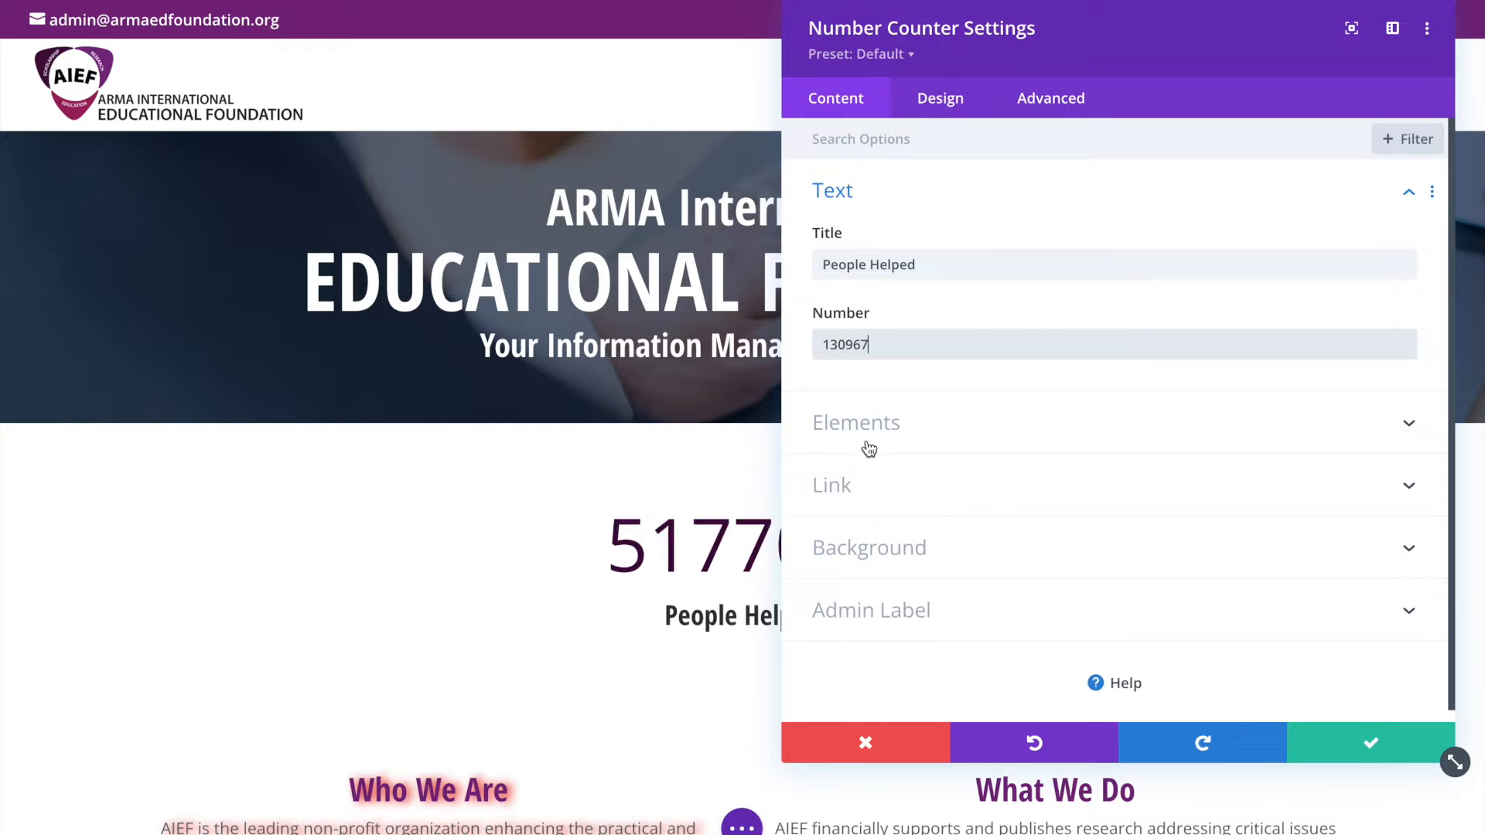
Step: Turn off the counter's percent sign, and move and shrink its settings dialog so the counter is uncovered
click(890, 445)
click(865, 337)
drag(1079, 62, 406, 59)
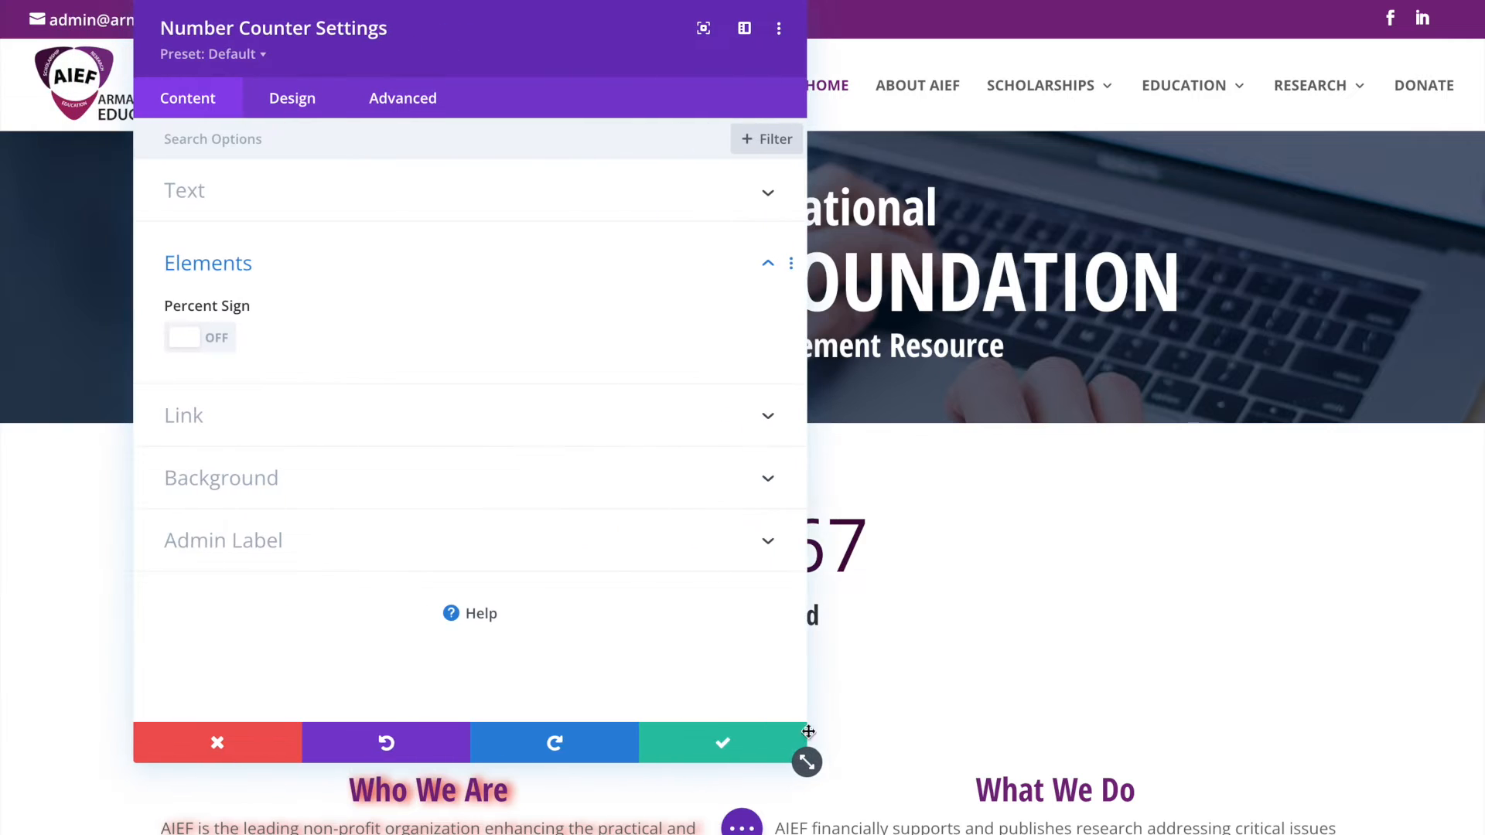
drag(807, 762, 543, 666)
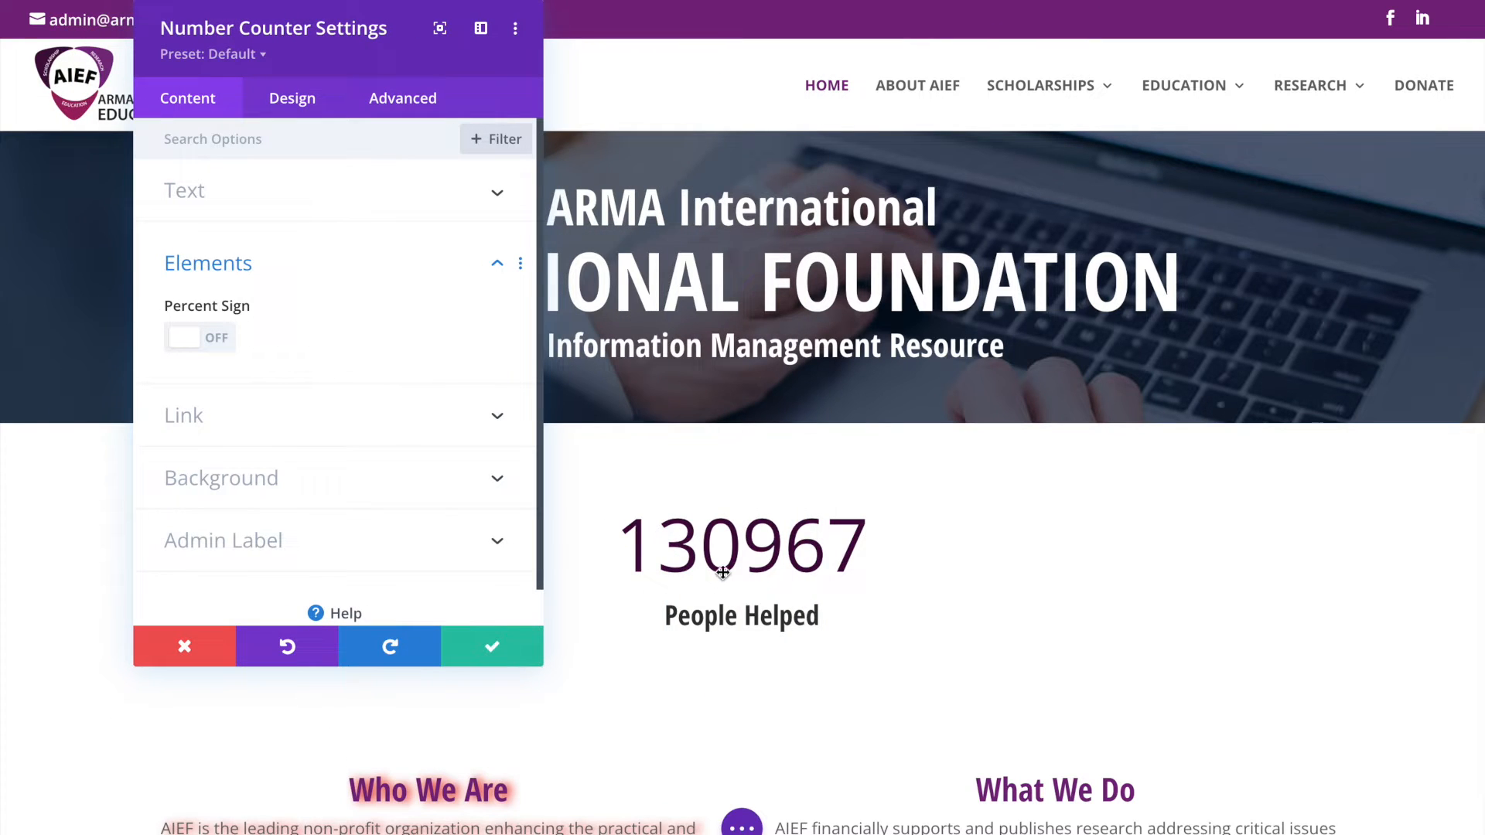
mouse_move(311, 357)
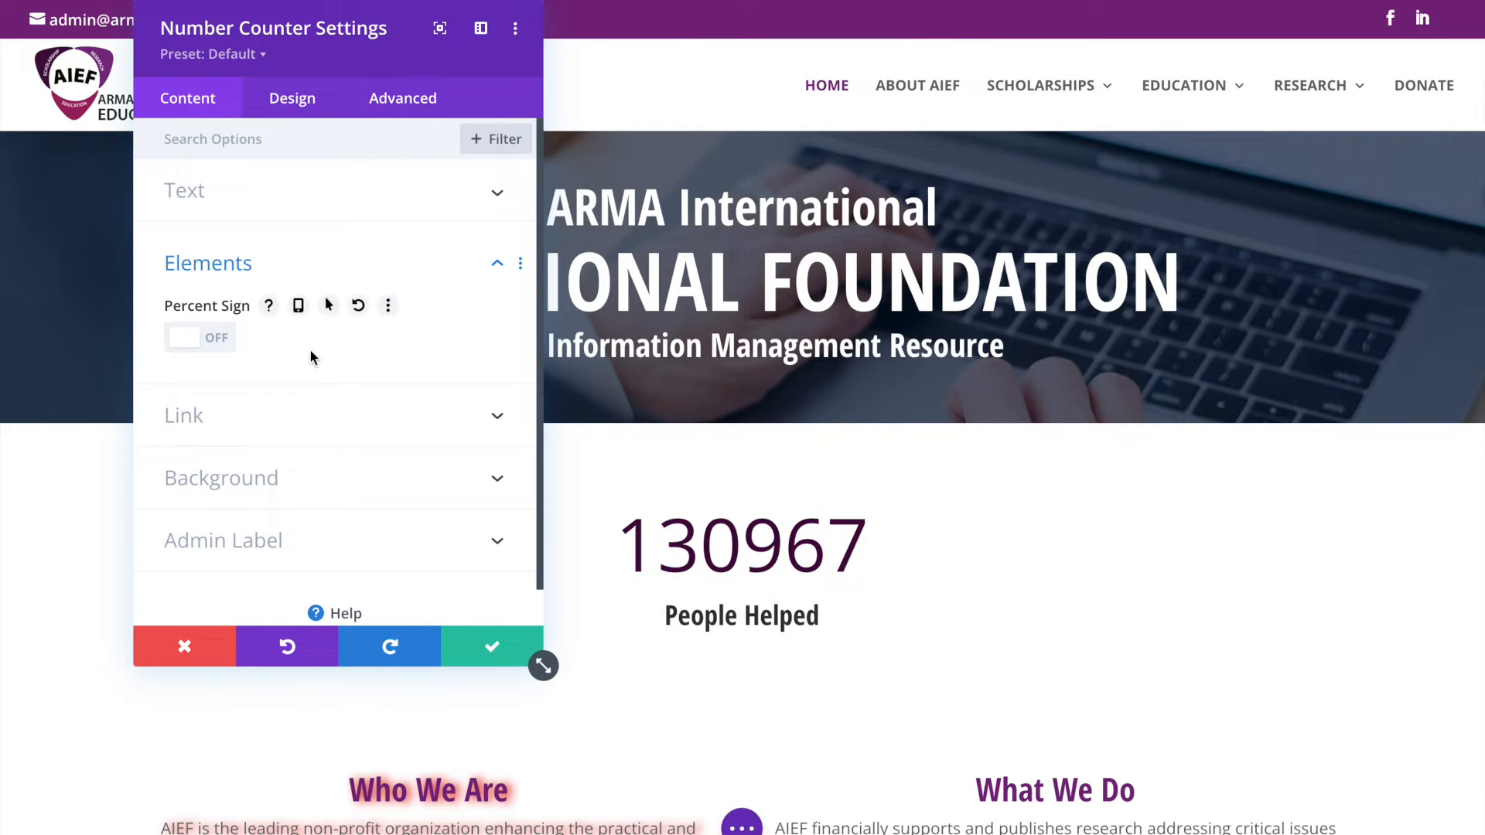
Step: Try italic styling on the counter's title, revert it, and look through the other title text design options
click(298, 101)
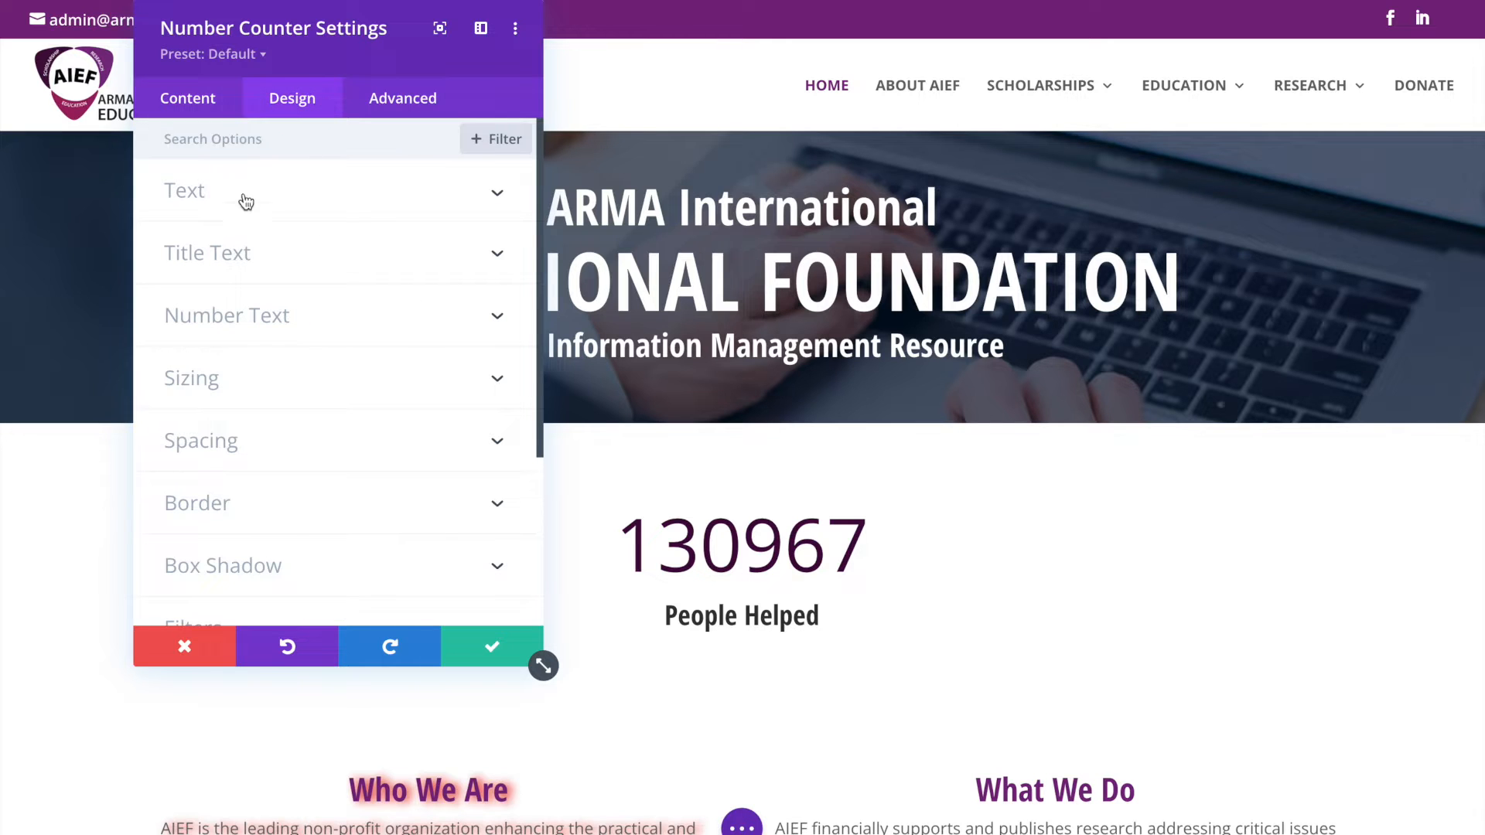
click(194, 257)
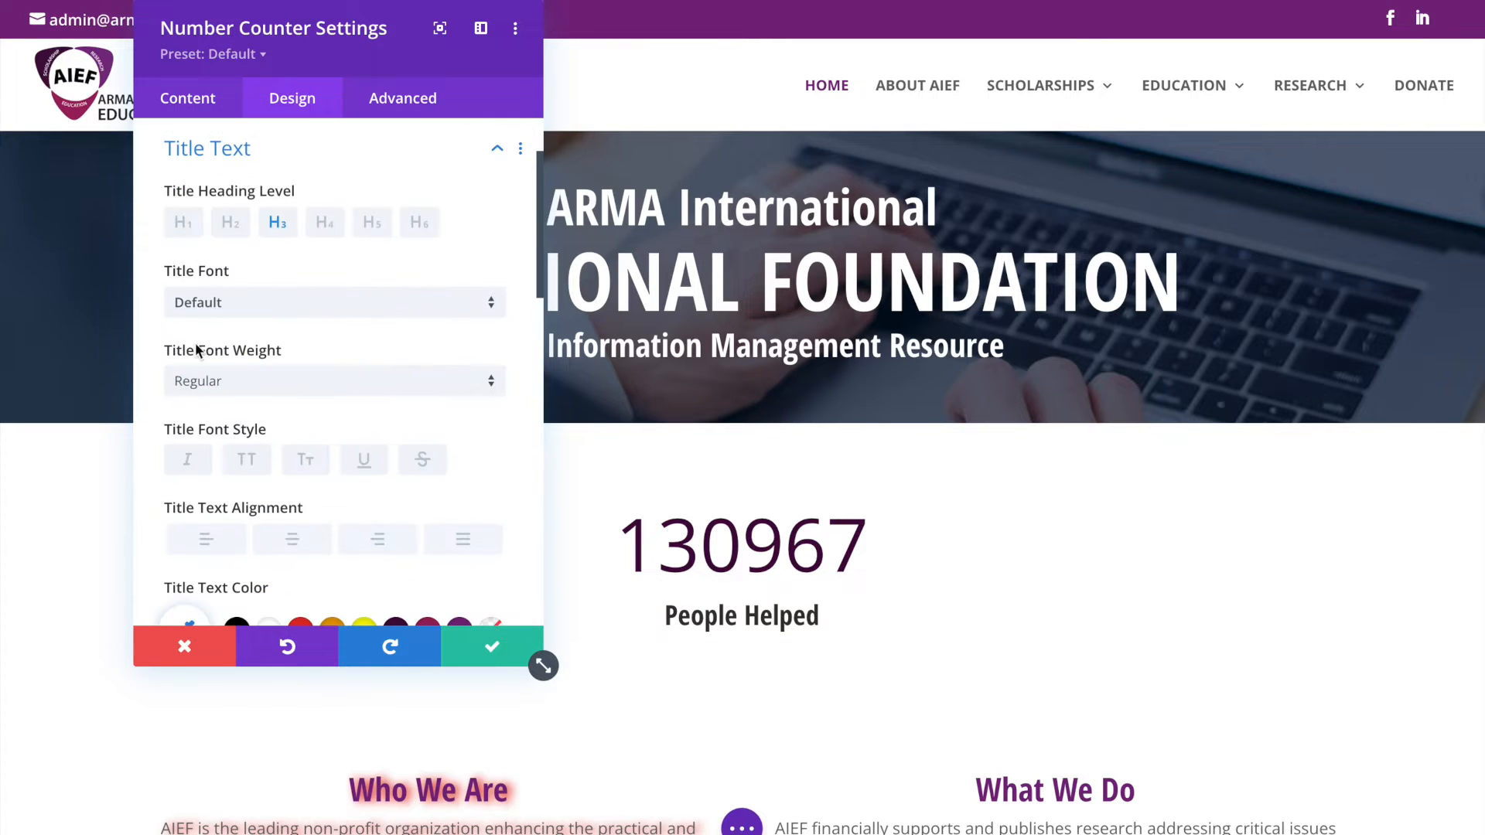
scroll(363, 392, down, 1)
click(204, 427)
click(203, 427)
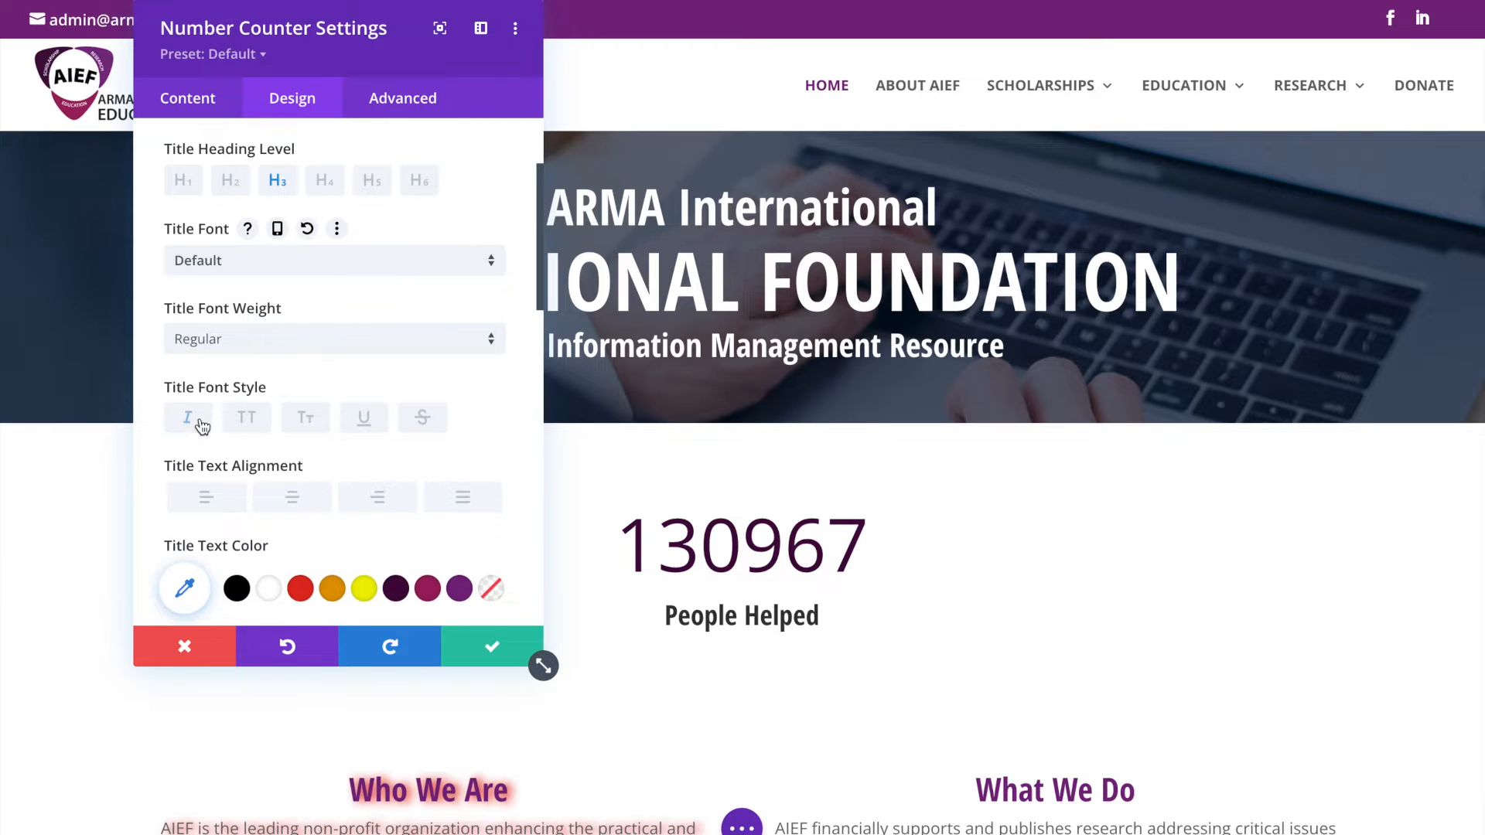
scroll(288, 296, down, 3)
scroll(288, 295, down, 5)
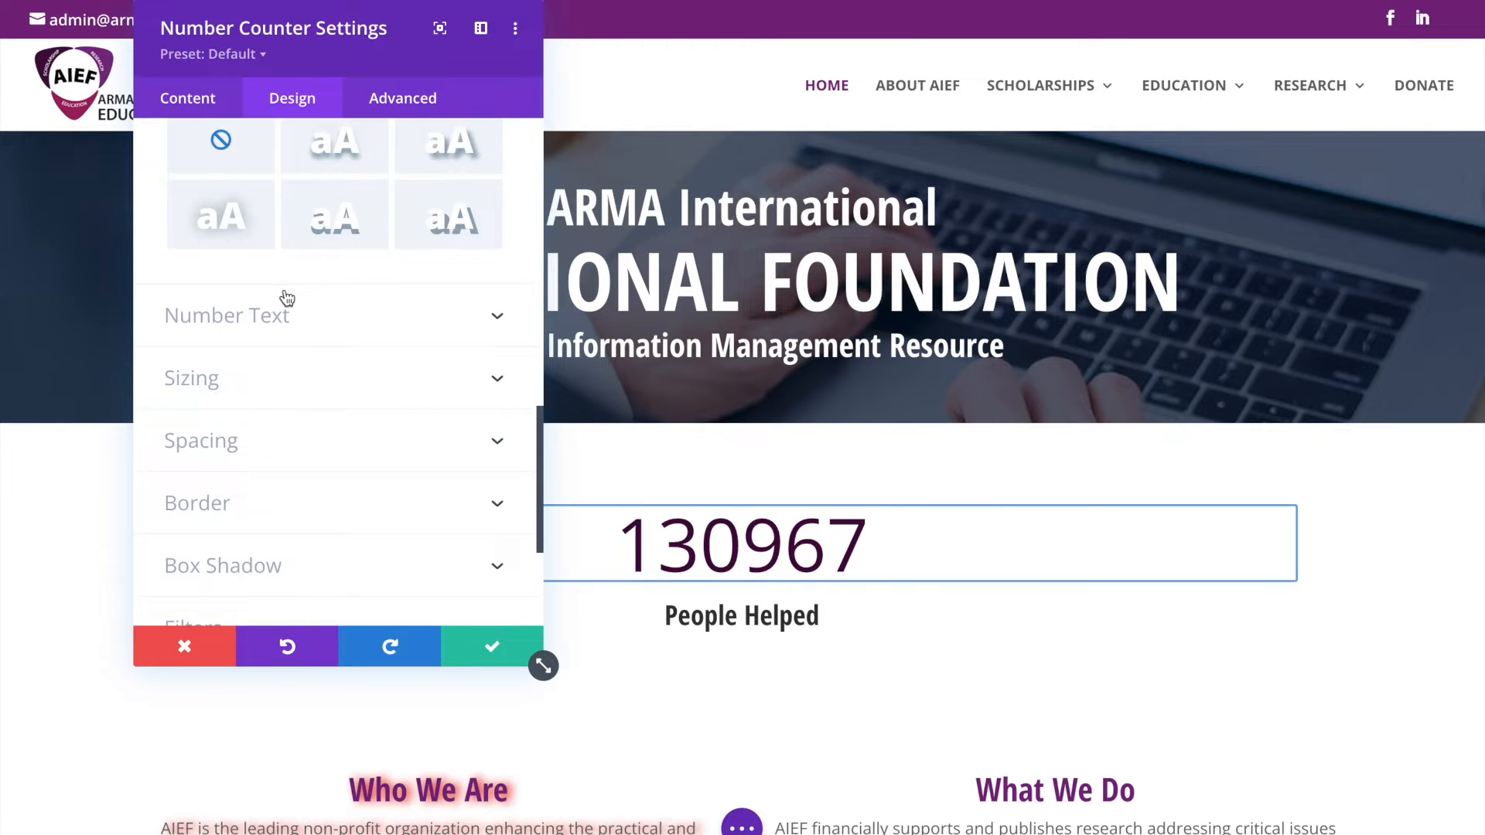
Step: Set the counter's number text to Ultra Bold weight and colour it red
click(285, 312)
scroll(312, 466, down, 1)
scroll(313, 468, down, 4)
scroll(313, 467, up, 8)
click(251, 442)
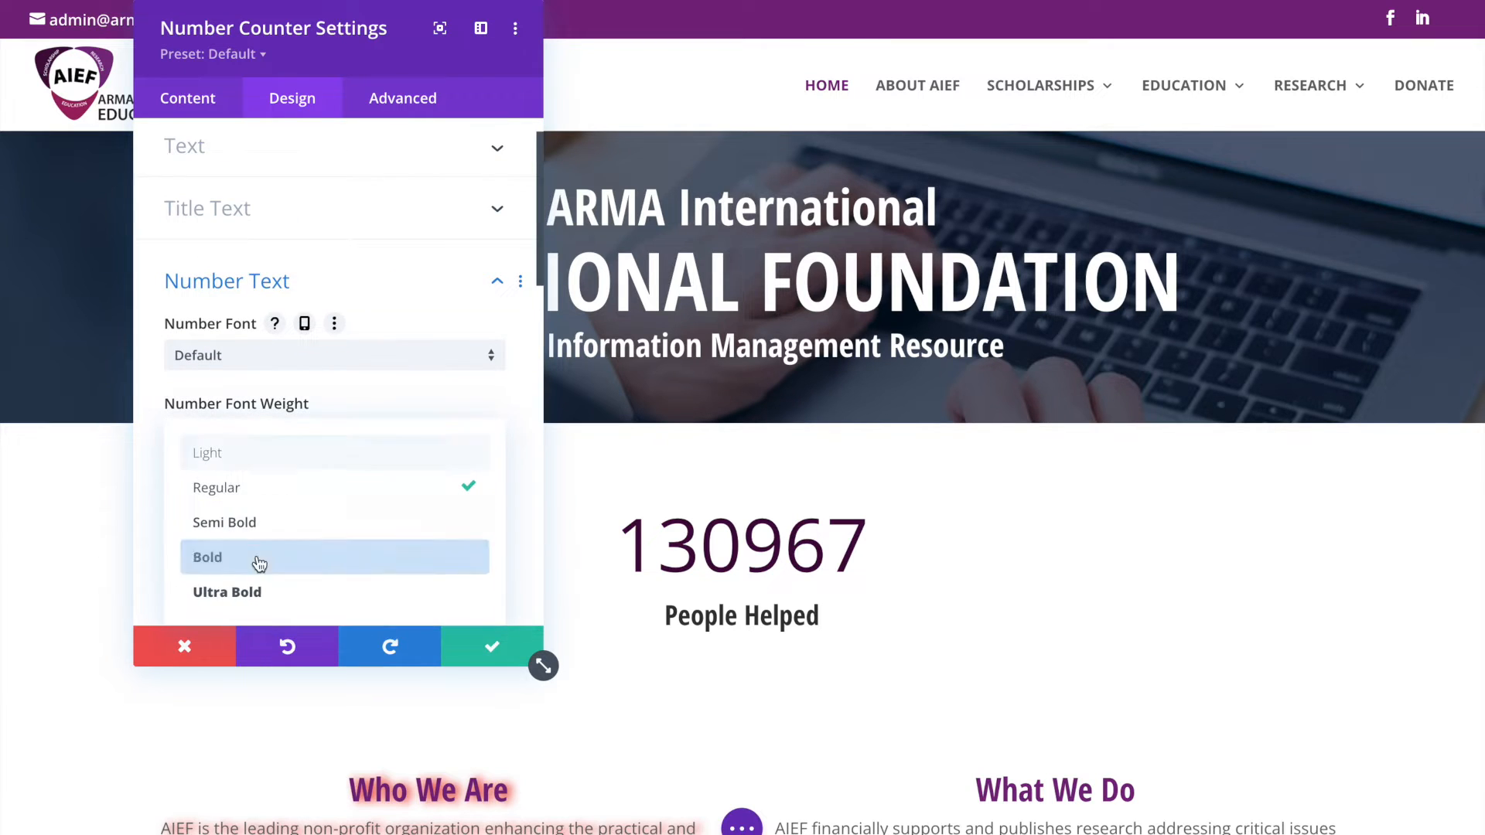
click(259, 592)
scroll(346, 549, down, 3)
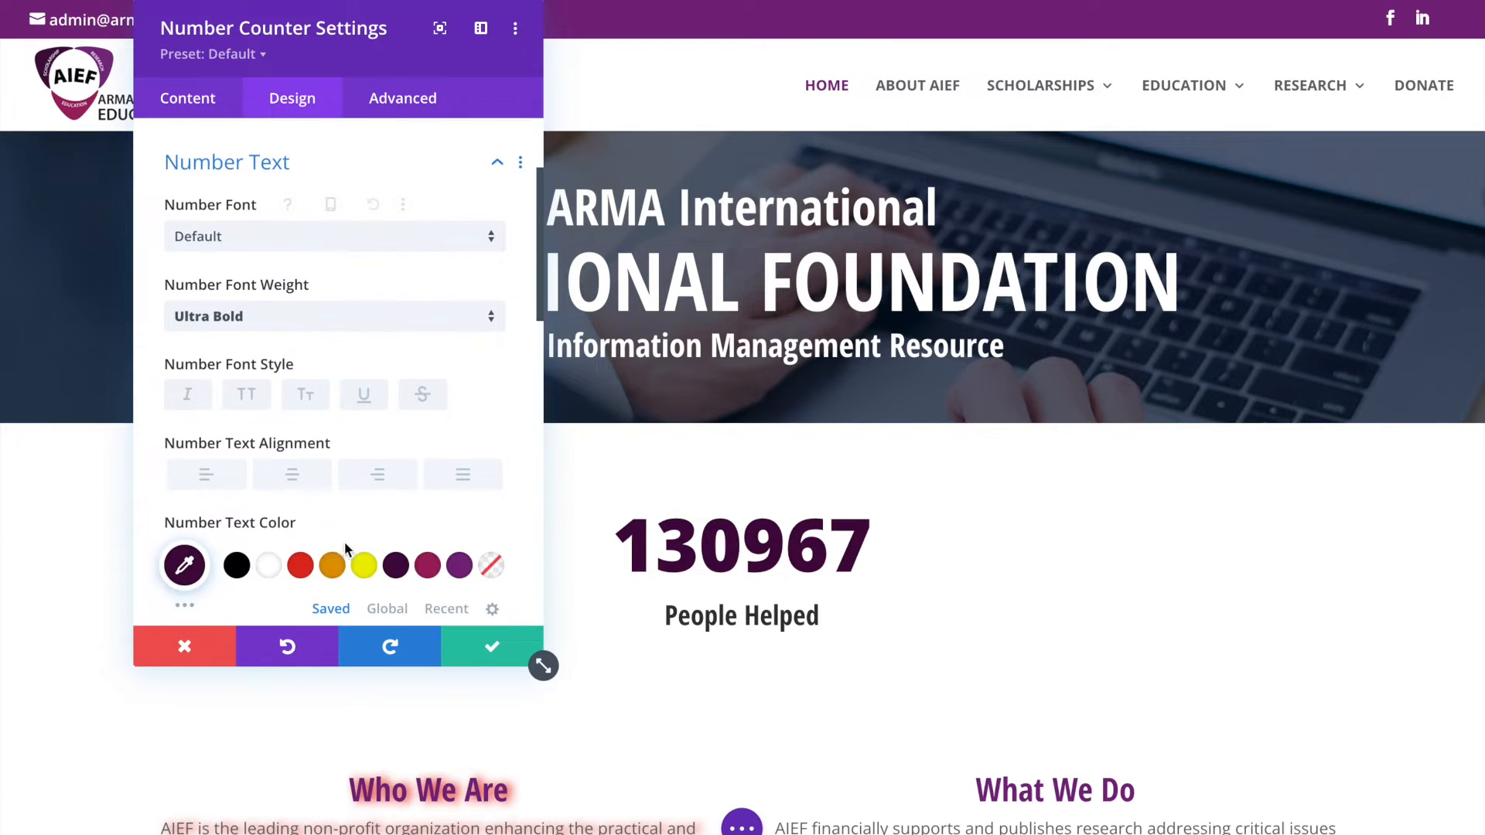
click(300, 565)
scroll(396, 447, down, 4)
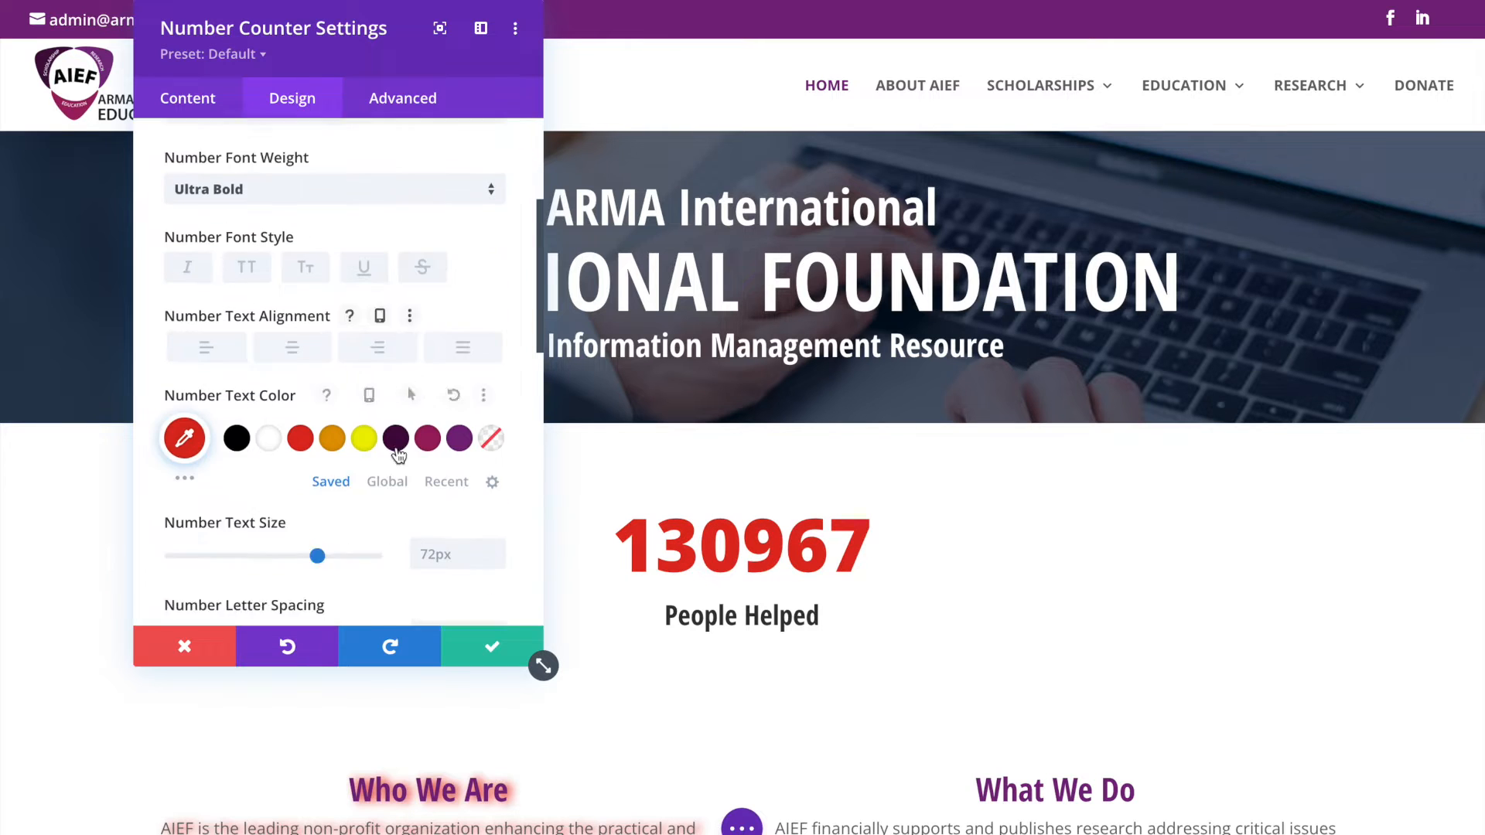
Step: Enlarge the counter's number text to 98px and save the module settings
drag(316, 516, 371, 517)
scroll(354, 495, down, 2)
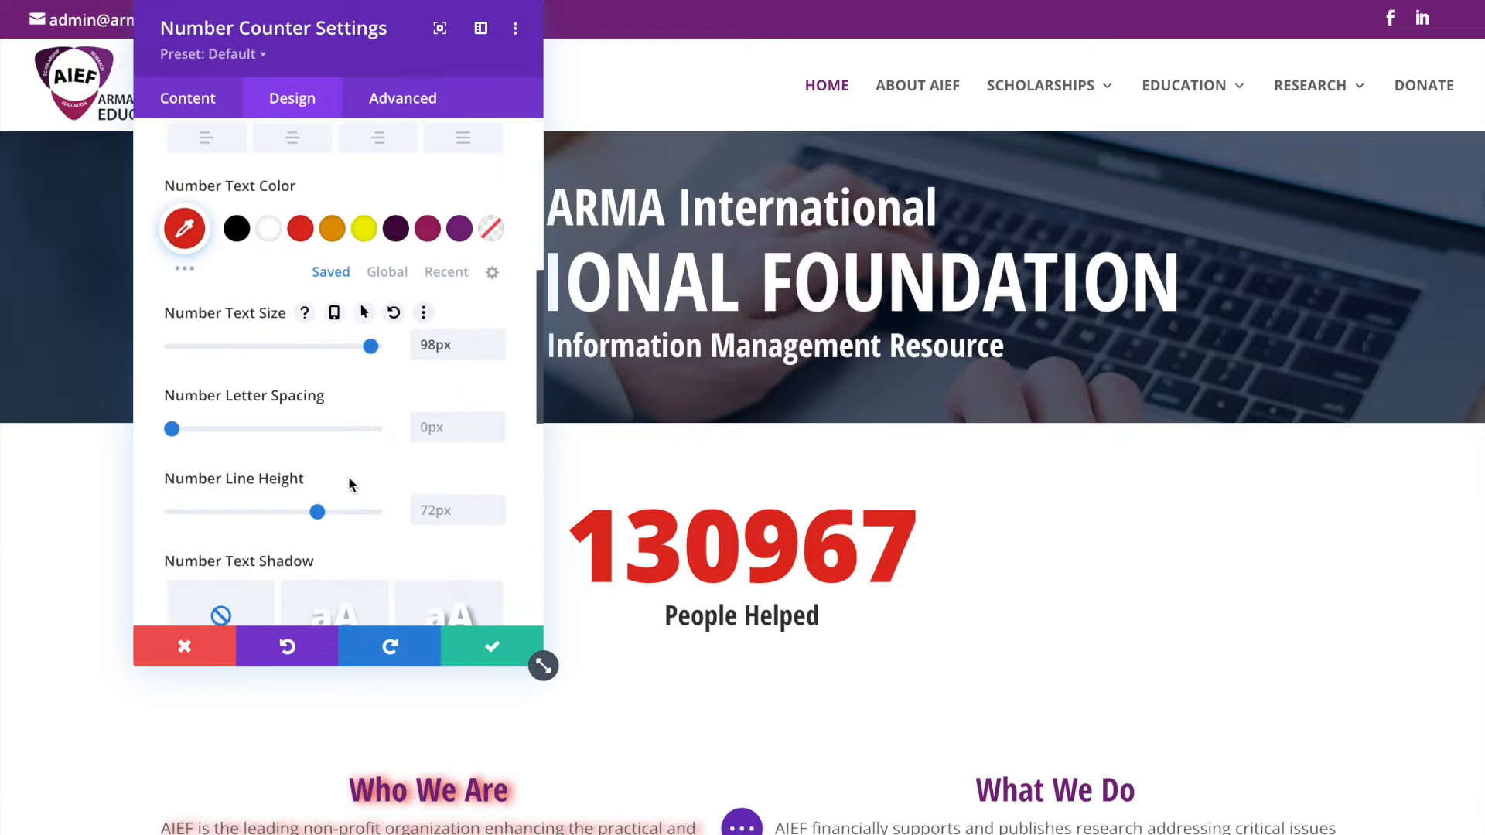
click(386, 144)
click(320, 151)
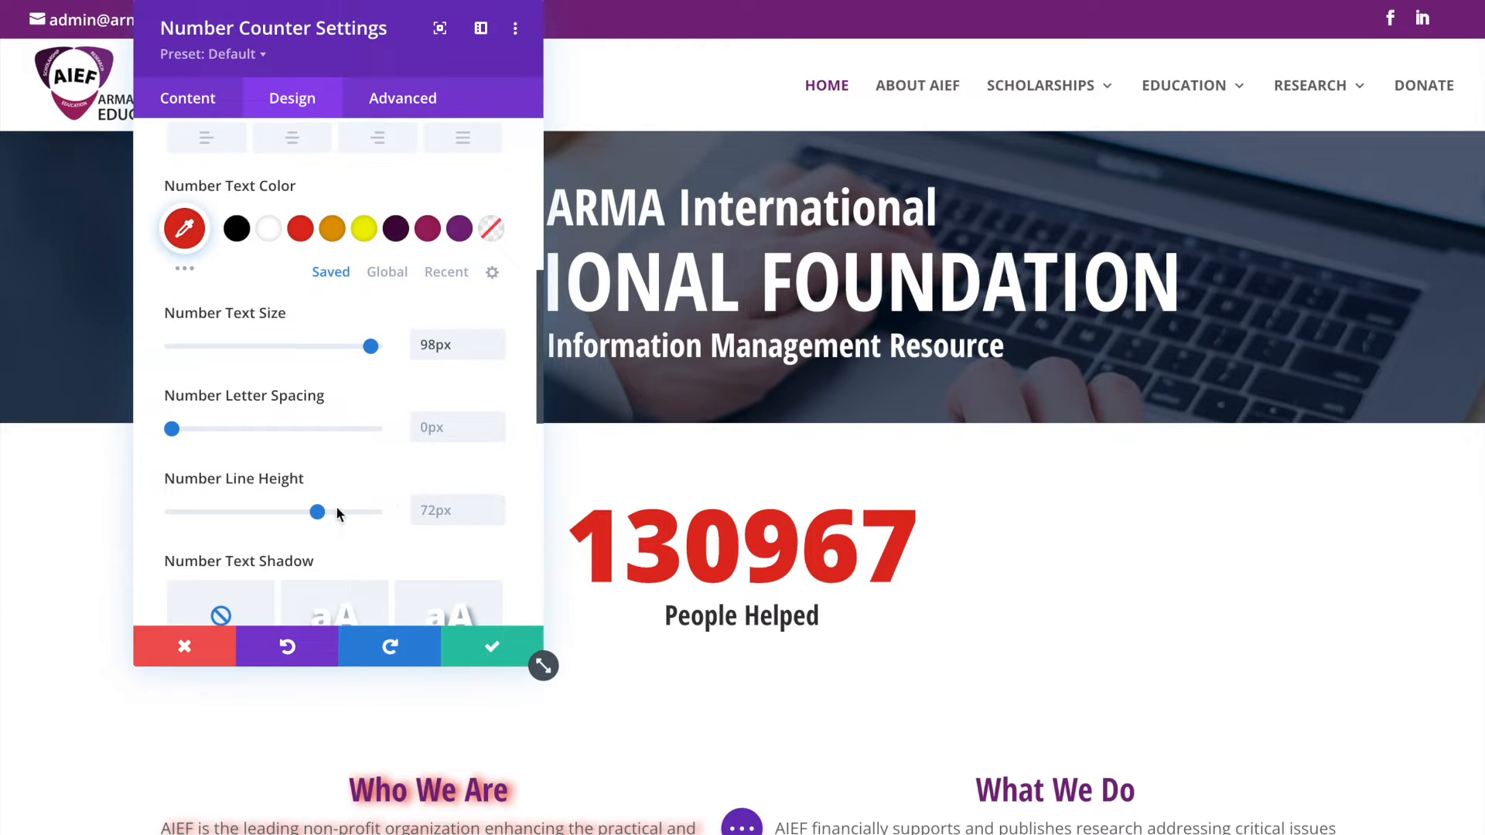
click(486, 670)
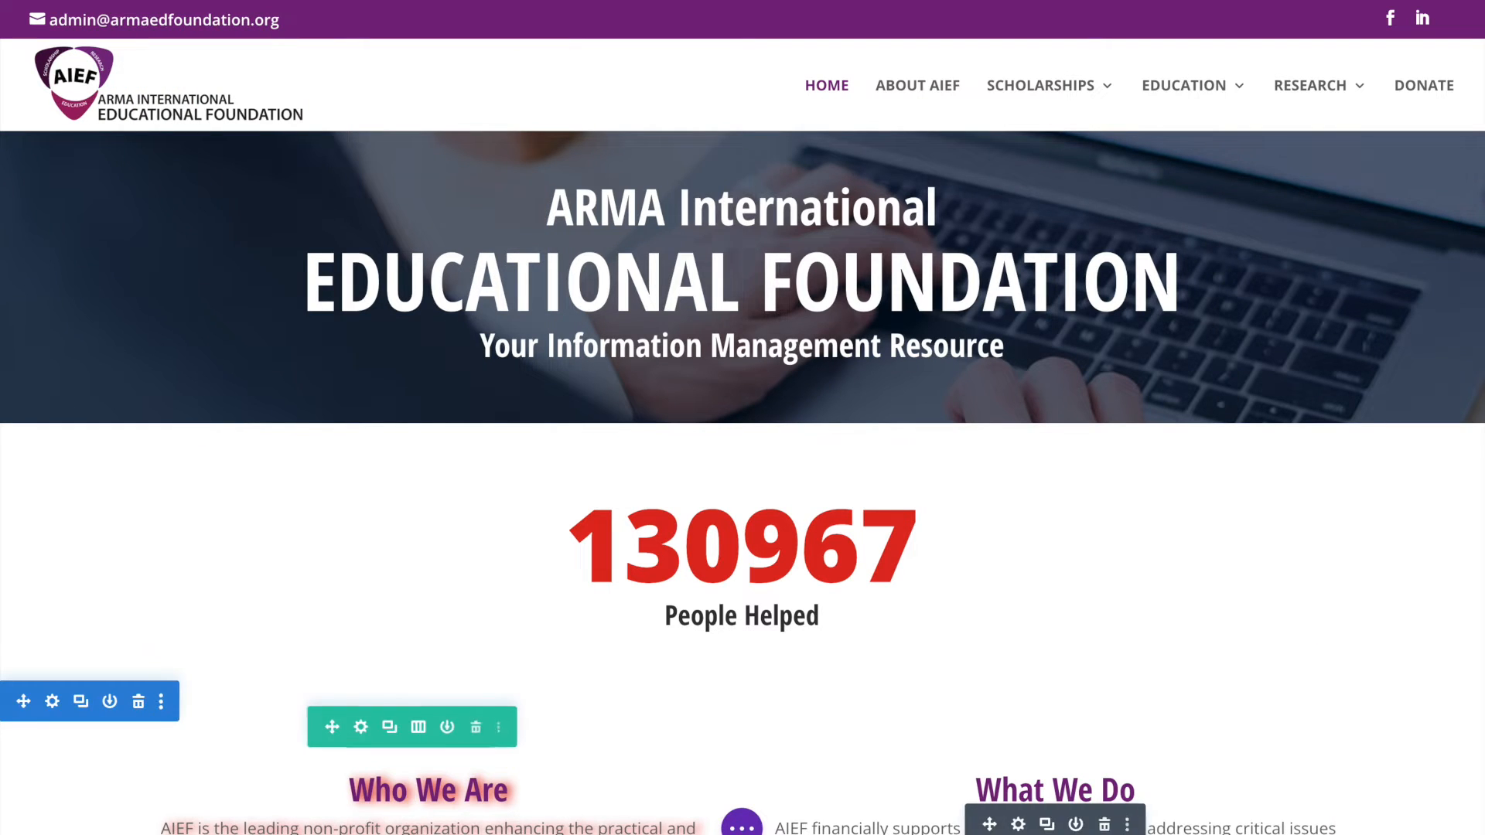
Step: Reduce the bottom spacing of the People Helped counter section, and delete that whole section
scroll(967, 774, down, 3)
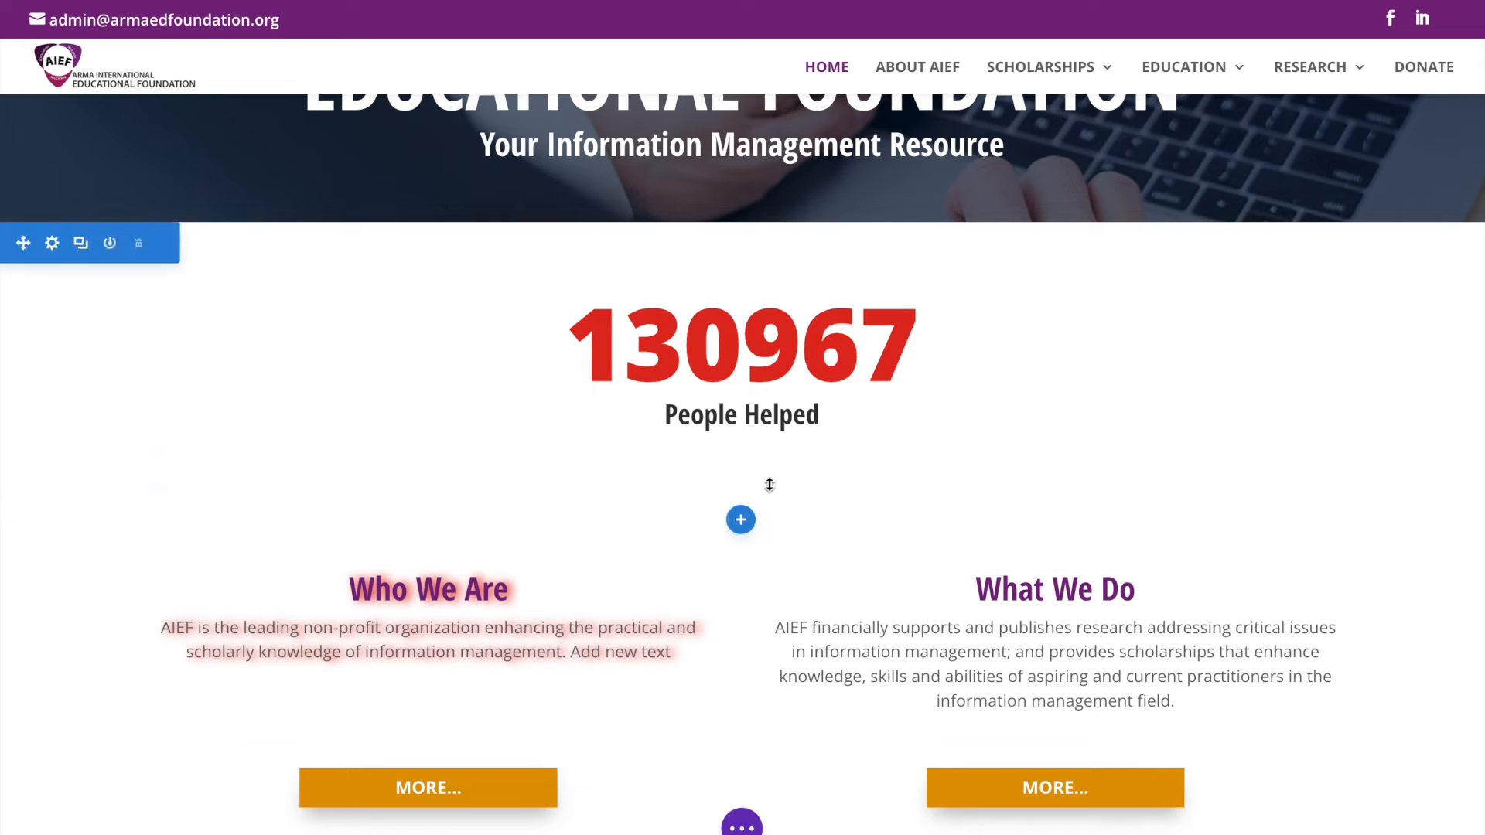
drag(771, 484, 773, 414)
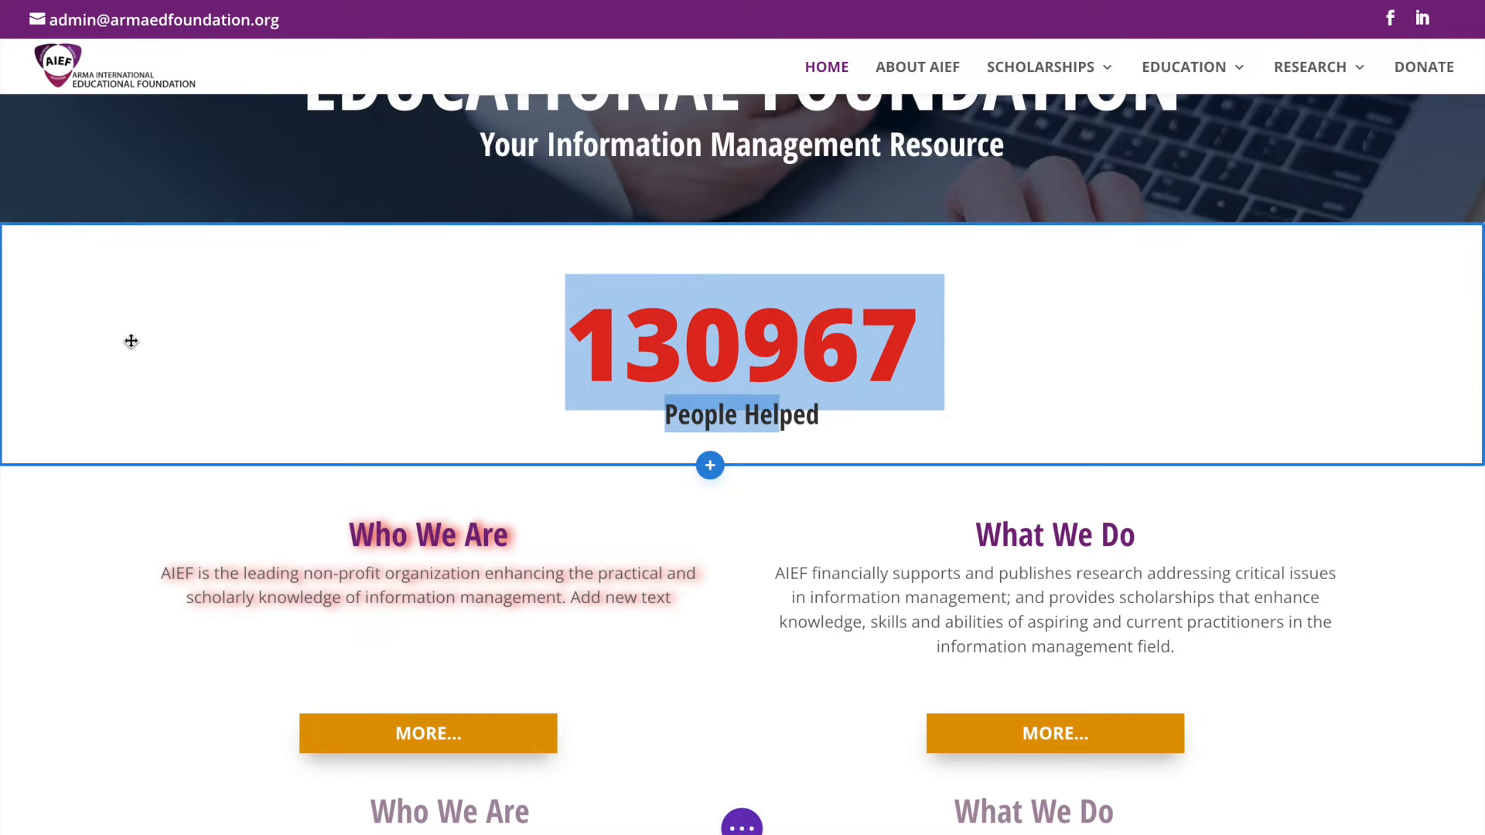
scroll(131, 341, up, 3)
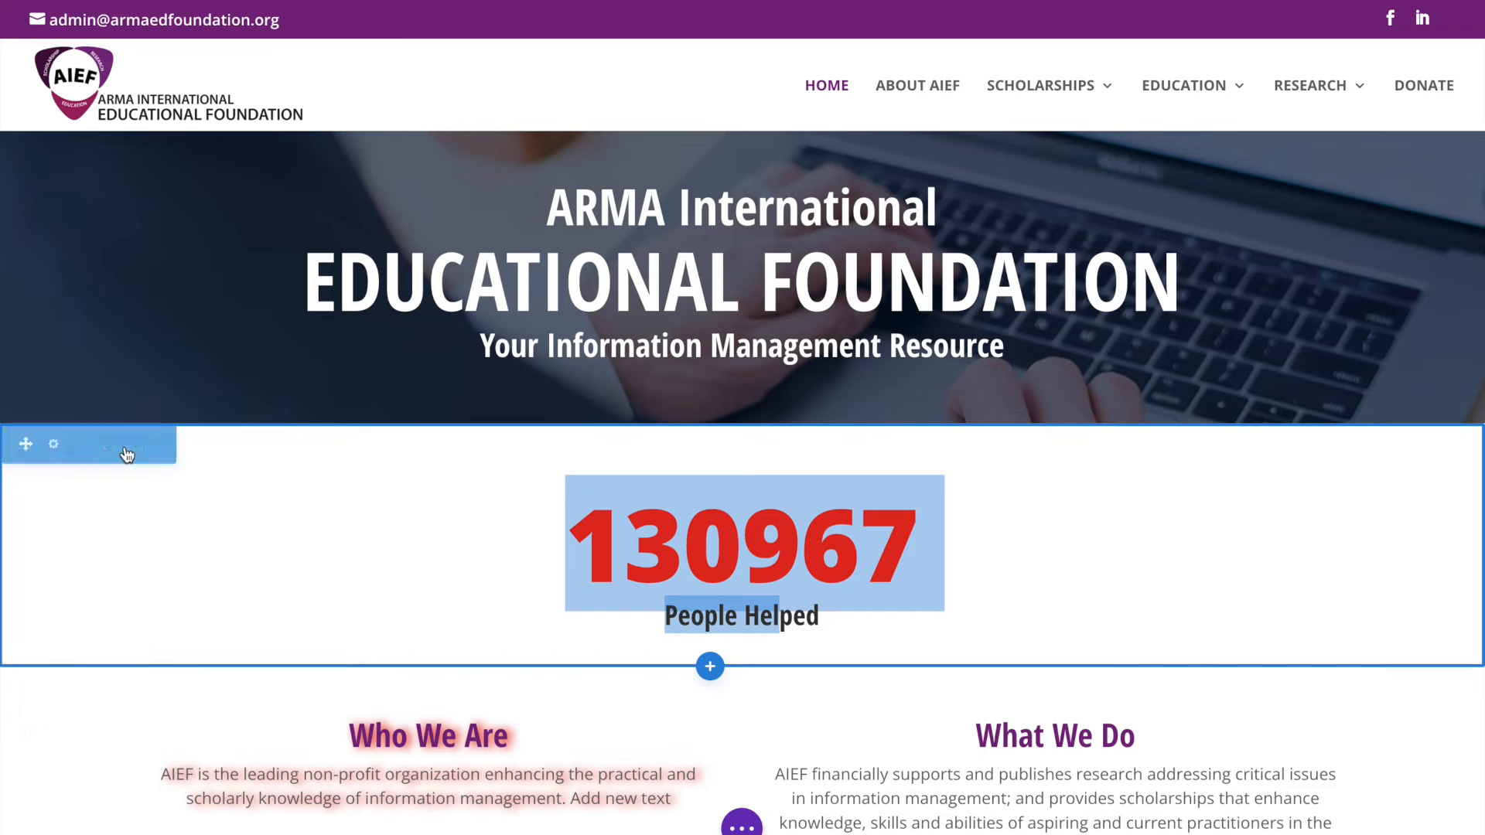
click(137, 447)
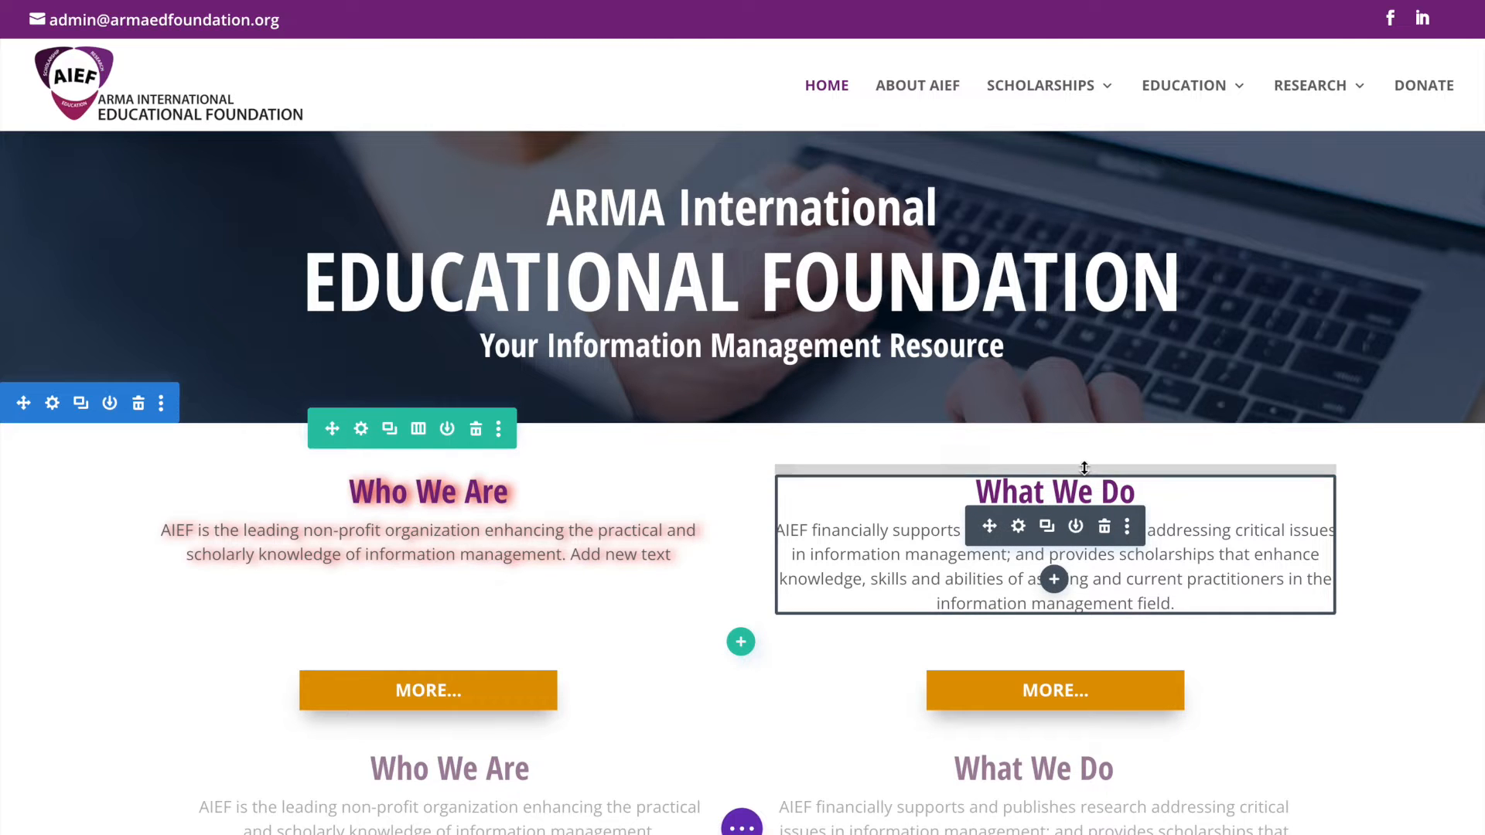
Step: Open the settings of the blog module under Announcements and move the dialog away from the post list
scroll(1084, 471, down, 9)
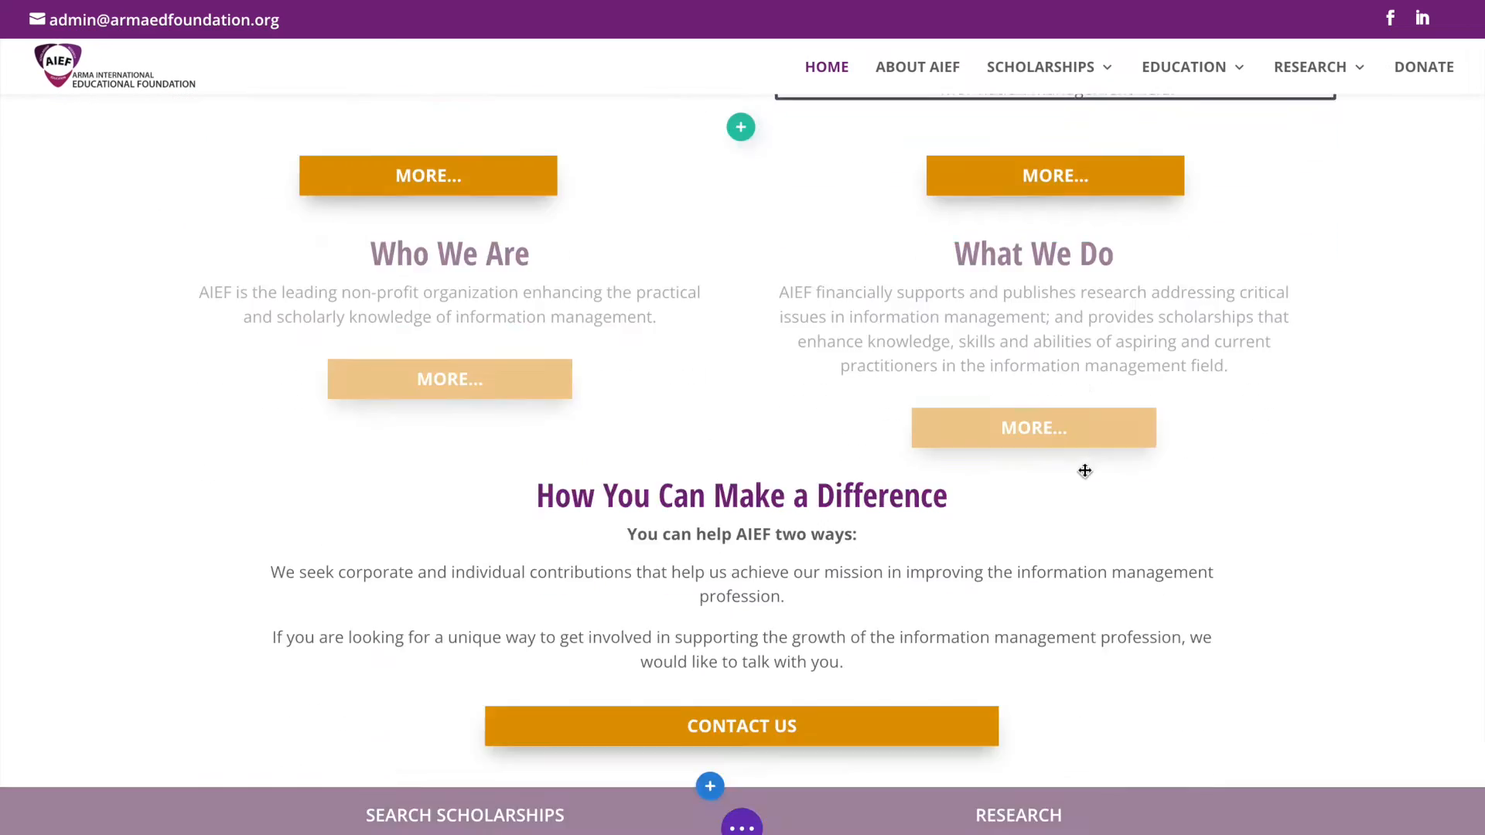
scroll(1190, 419, down, 2)
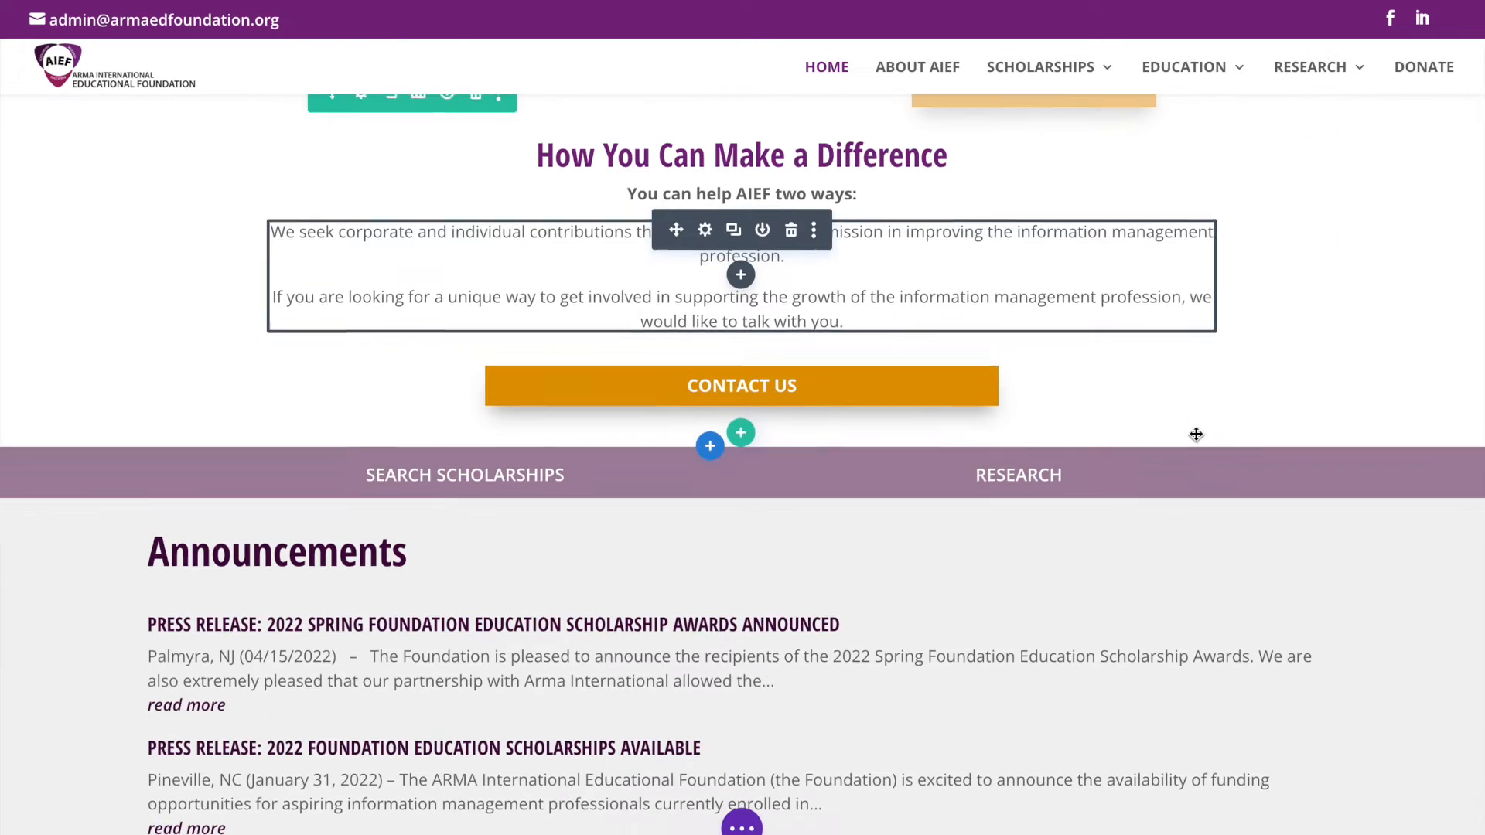
scroll(1156, 485, down, 4)
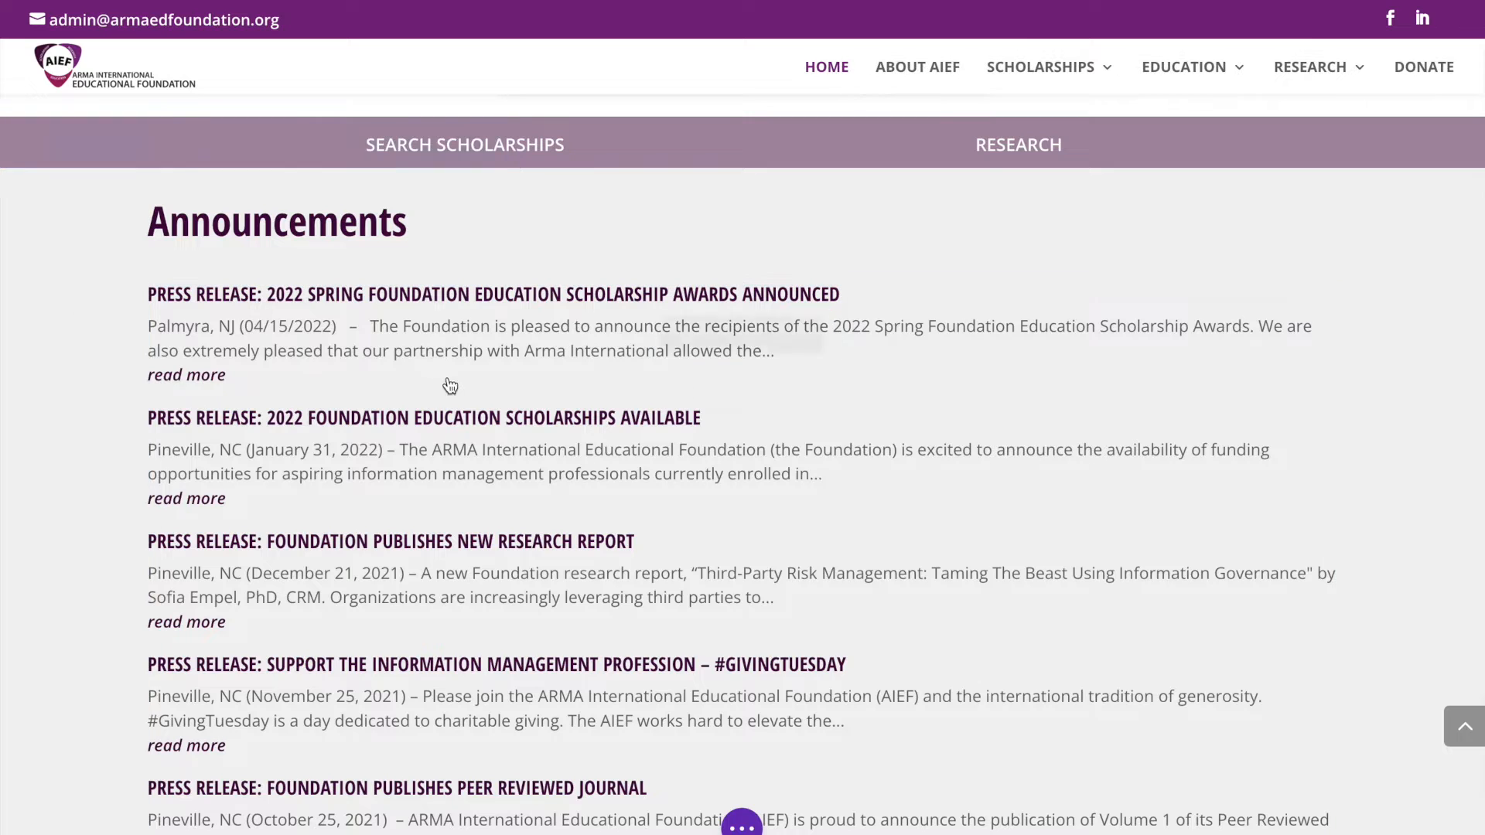
click(705, 335)
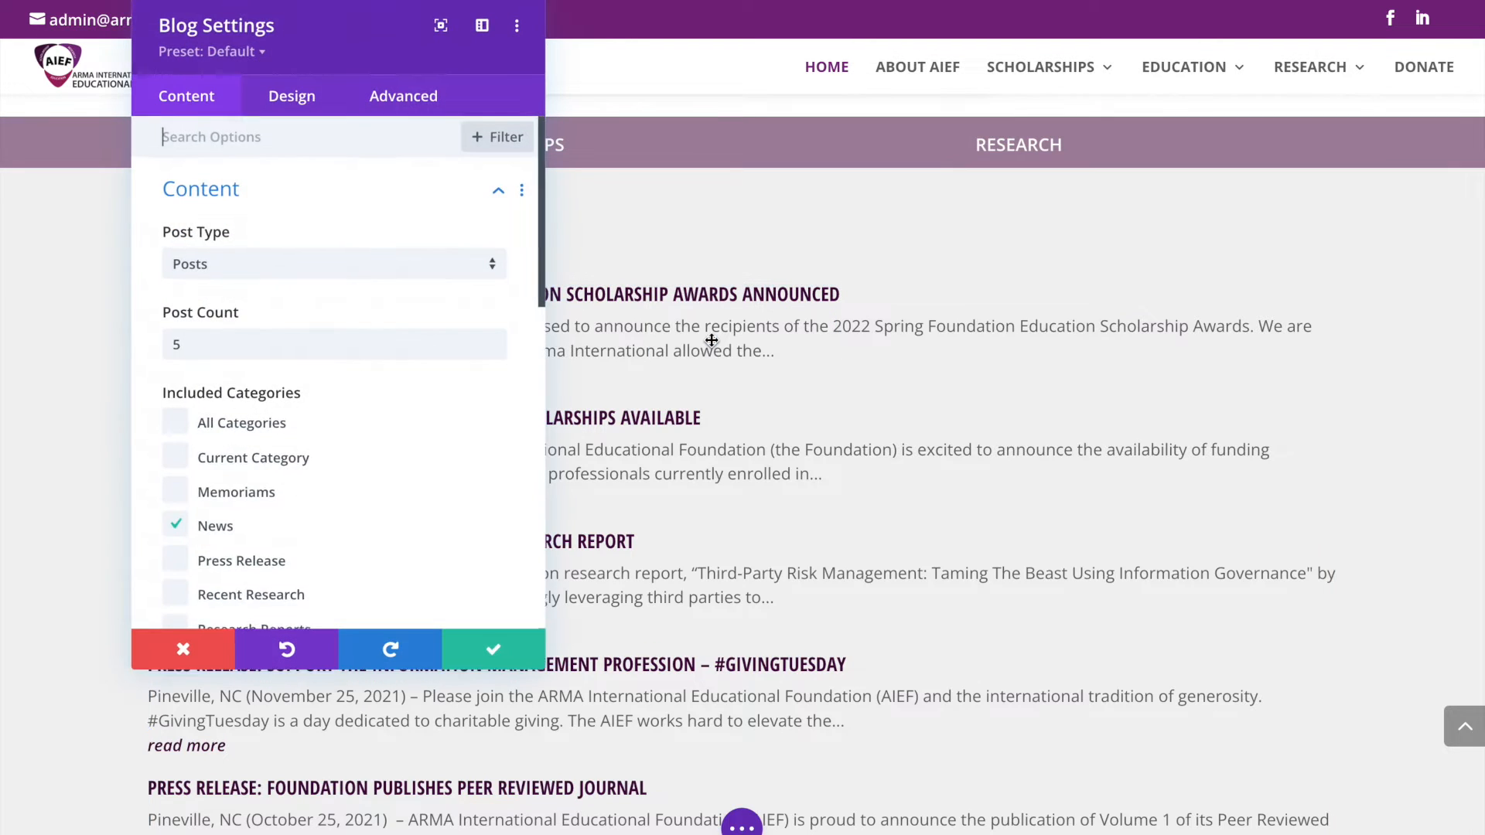
drag(293, 45, 1092, 89)
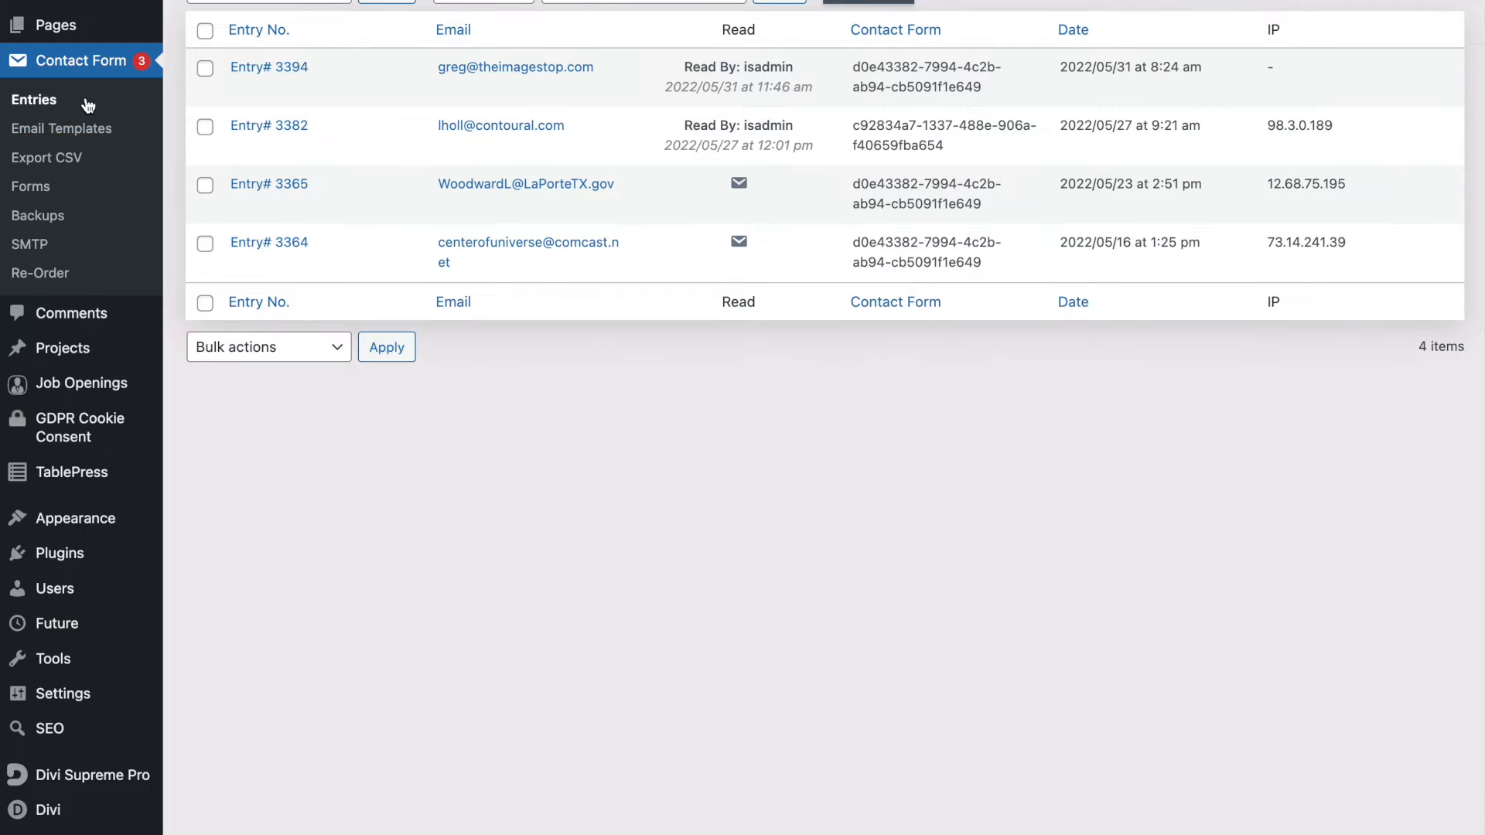
Step: Look at the WordPress admin menu, return to the blog module's settings, and review its included categories
scroll(85, 100, up, 3)
click(54, 75)
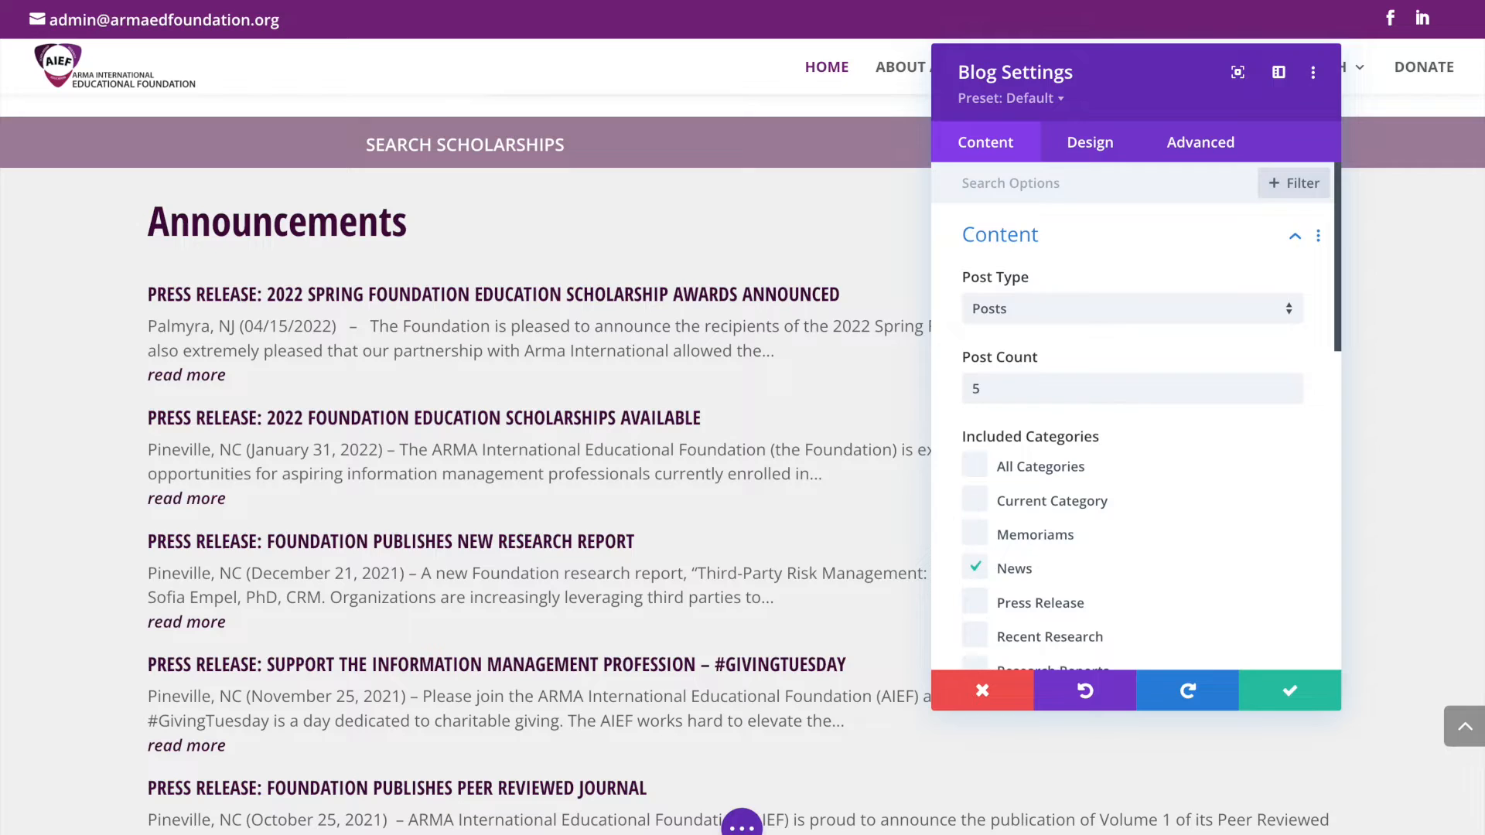
scroll(1050, 370, down, 1)
scroll(1053, 374, down, 4)
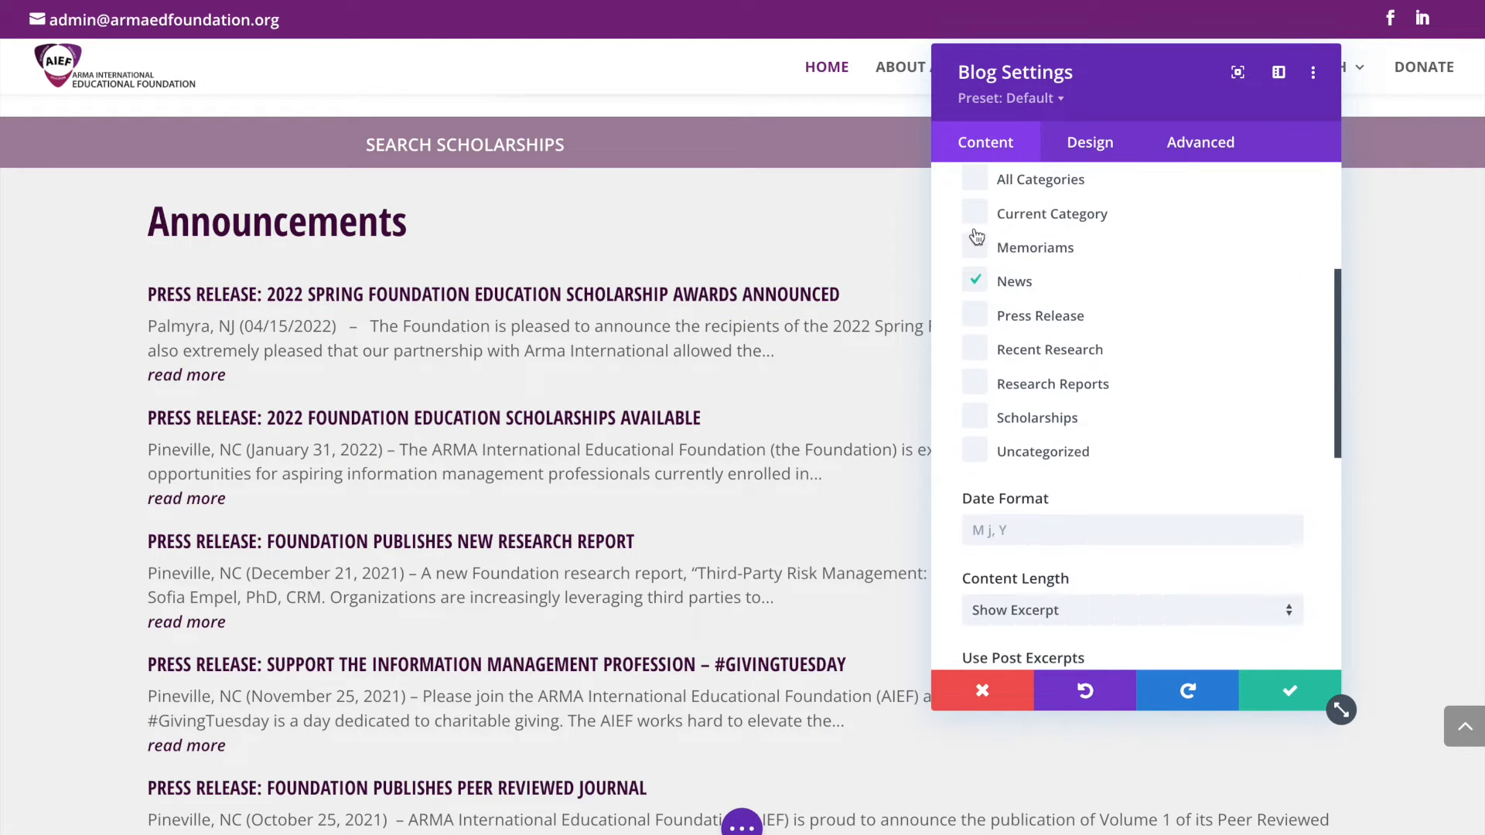
scroll(1087, 363, up, 2)
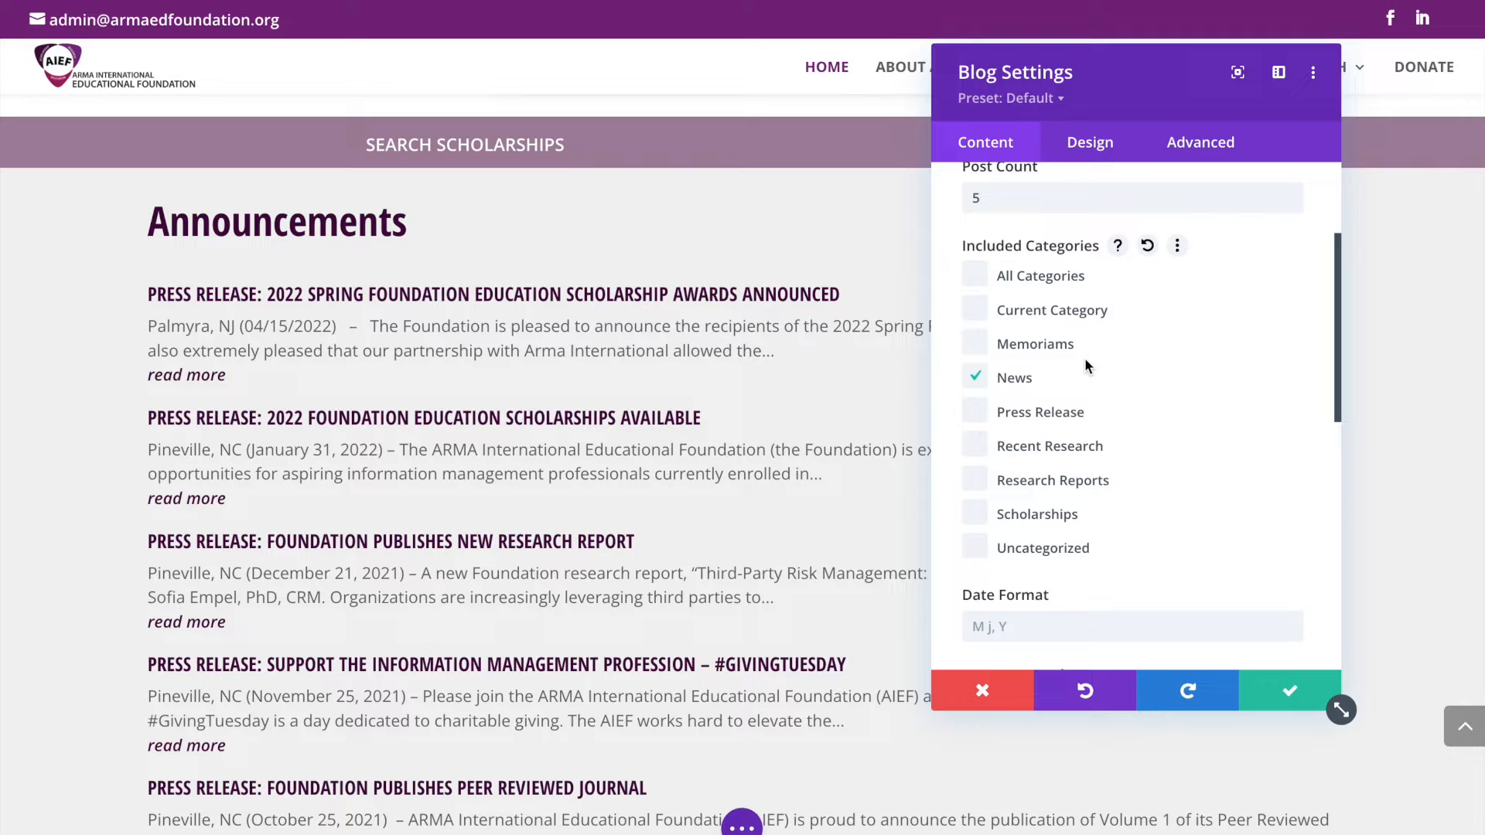
Step: Try showing Research Reports instead of News in the Announcements blog, and revert to News, discarding the changes
click(987, 481)
click(978, 387)
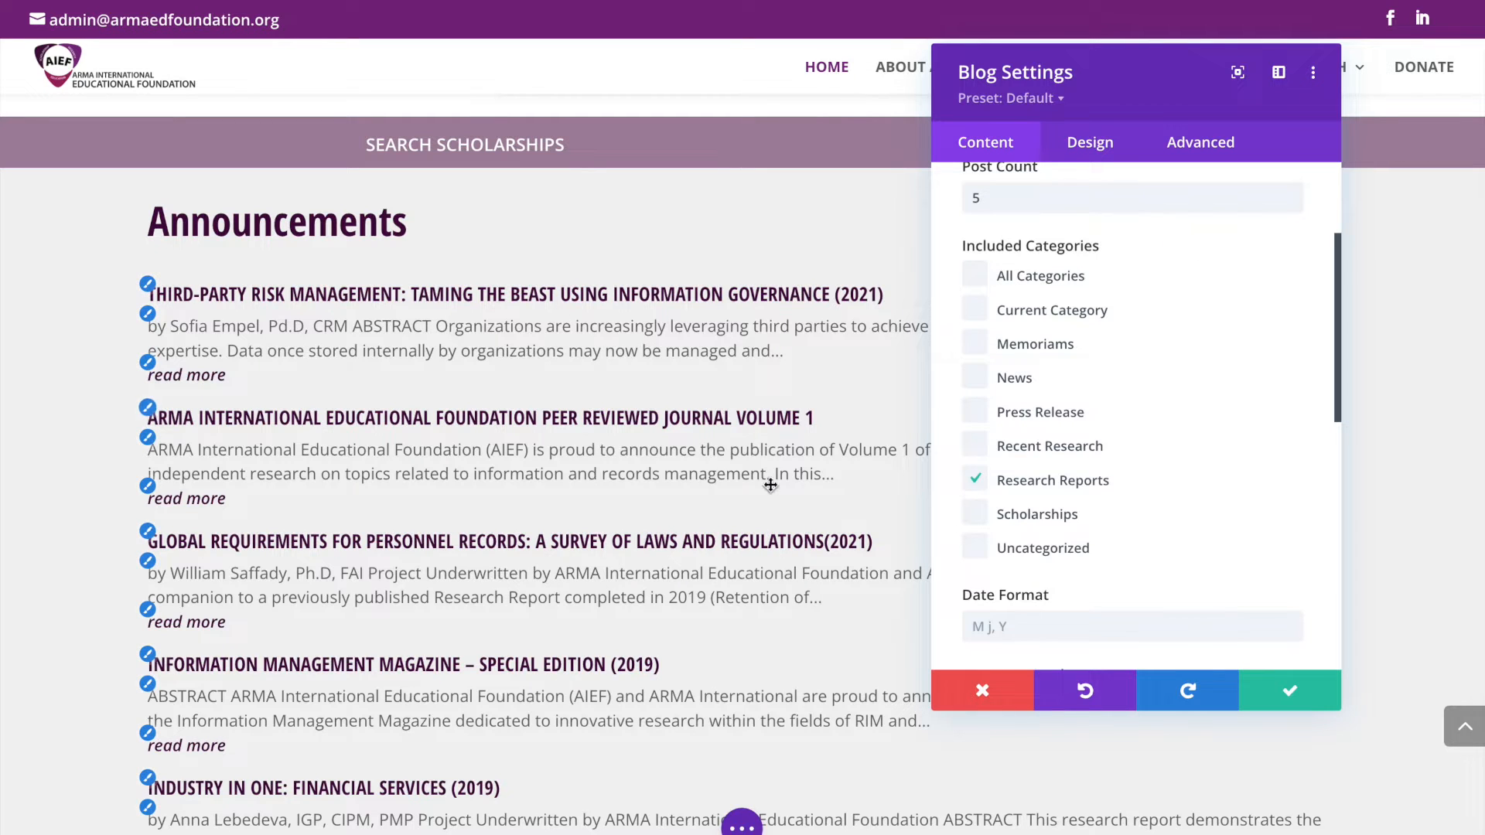
click(974, 481)
click(980, 384)
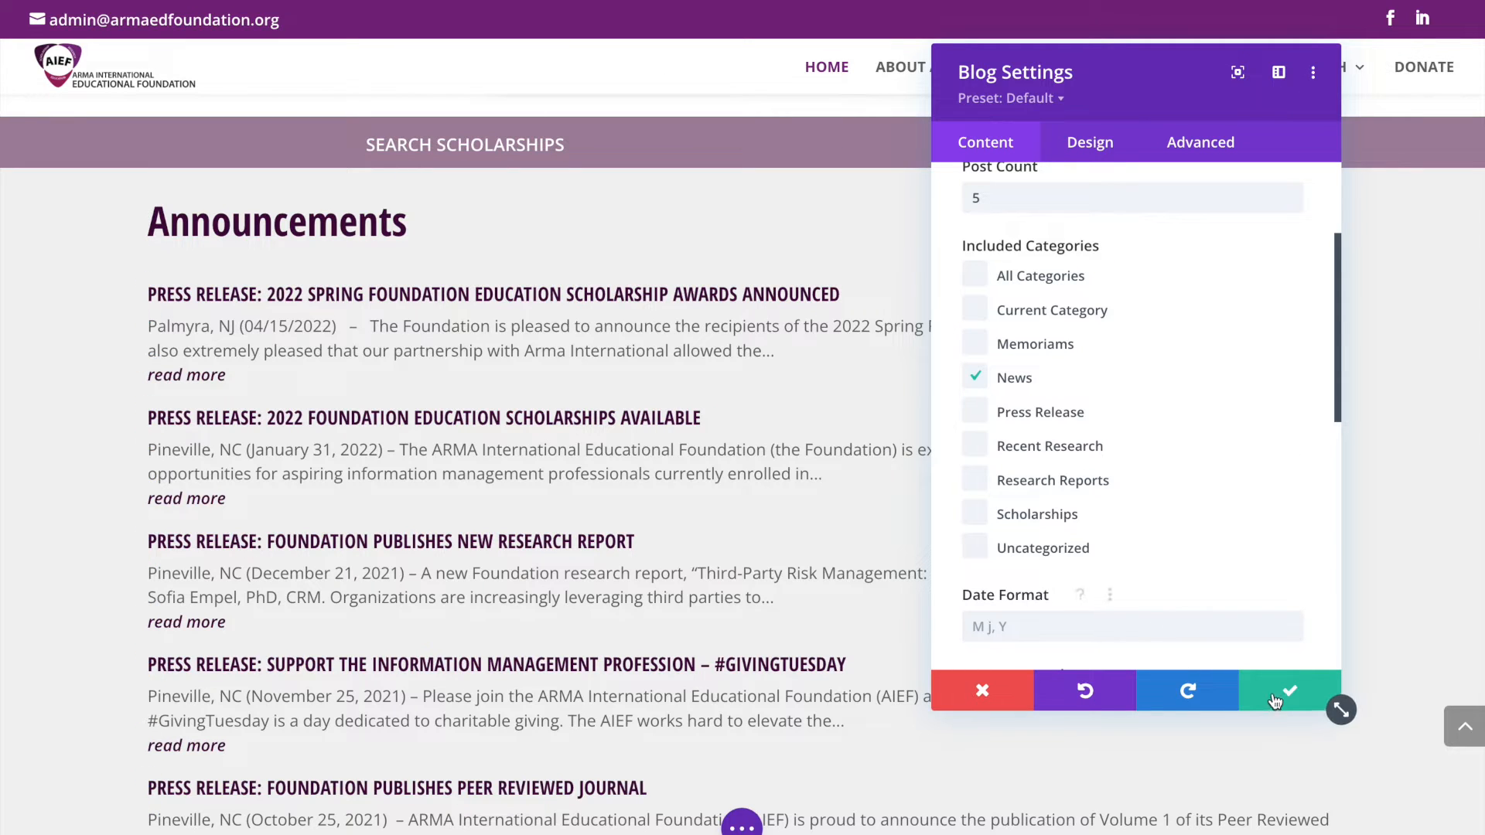
click(982, 691)
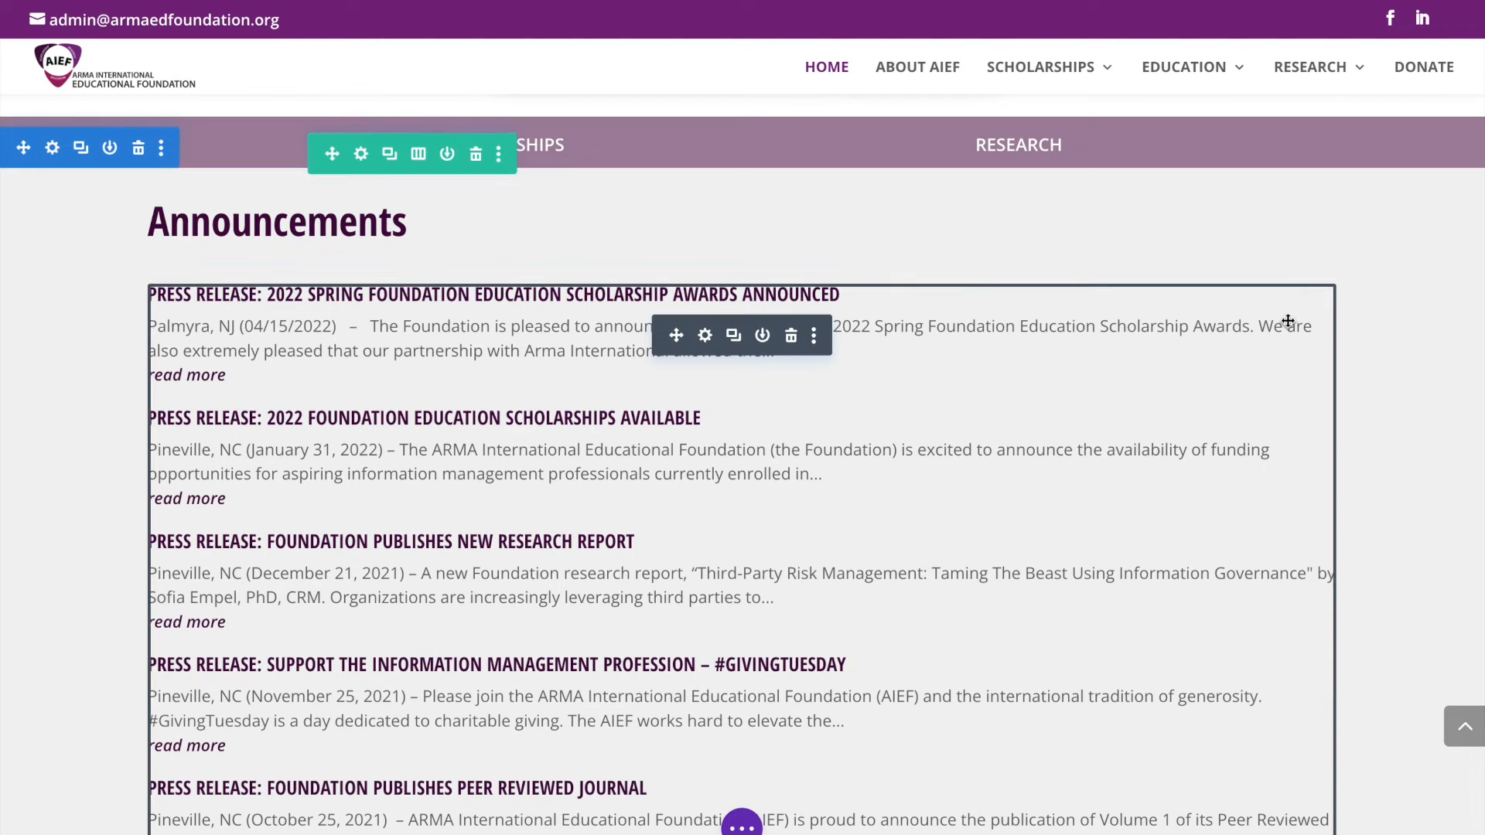
scroll(1251, 420, down, 8)
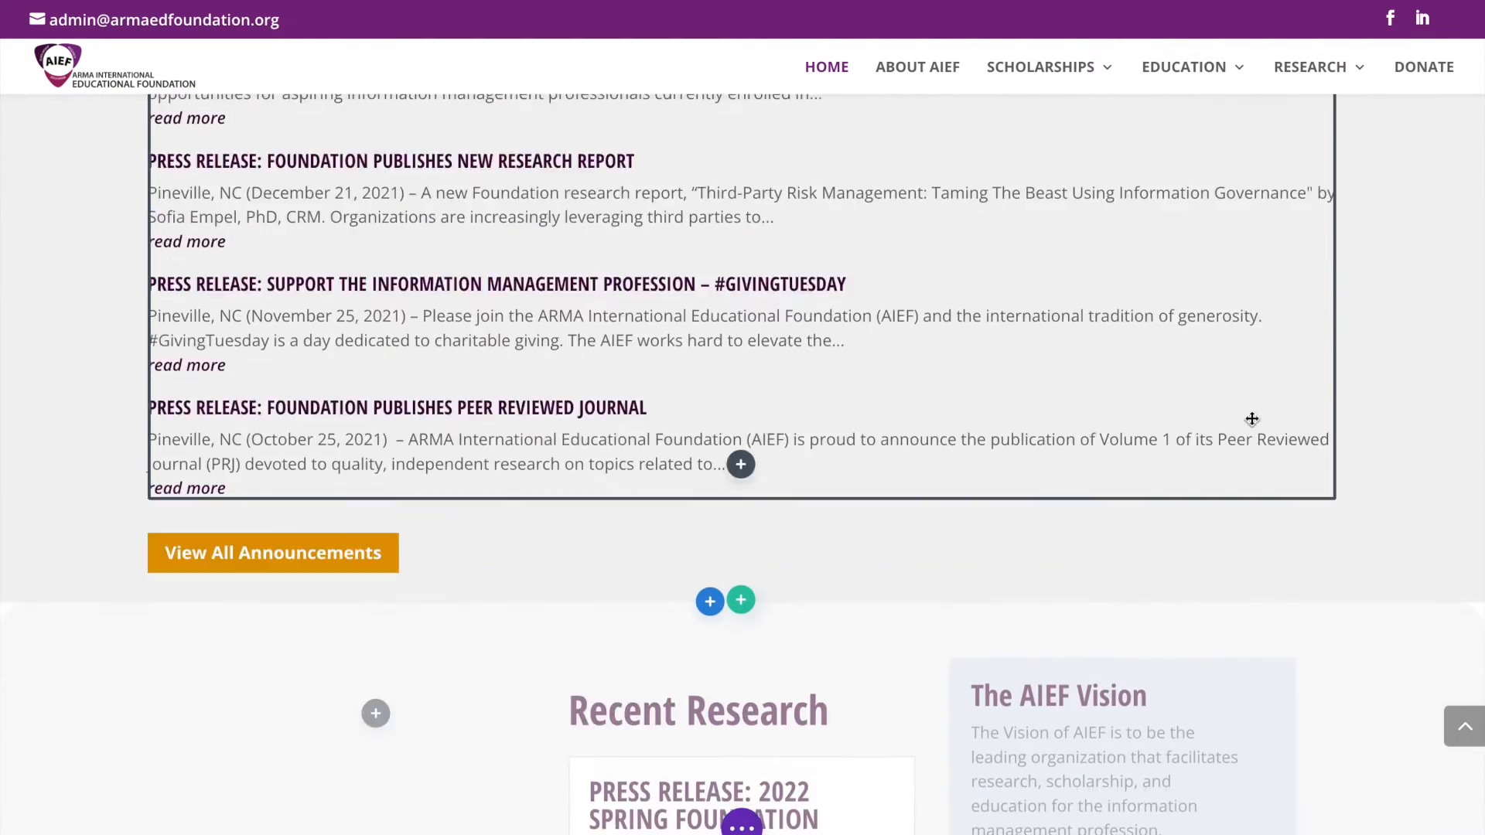
scroll(1252, 419, up, 11)
scroll(1251, 419, up, 10)
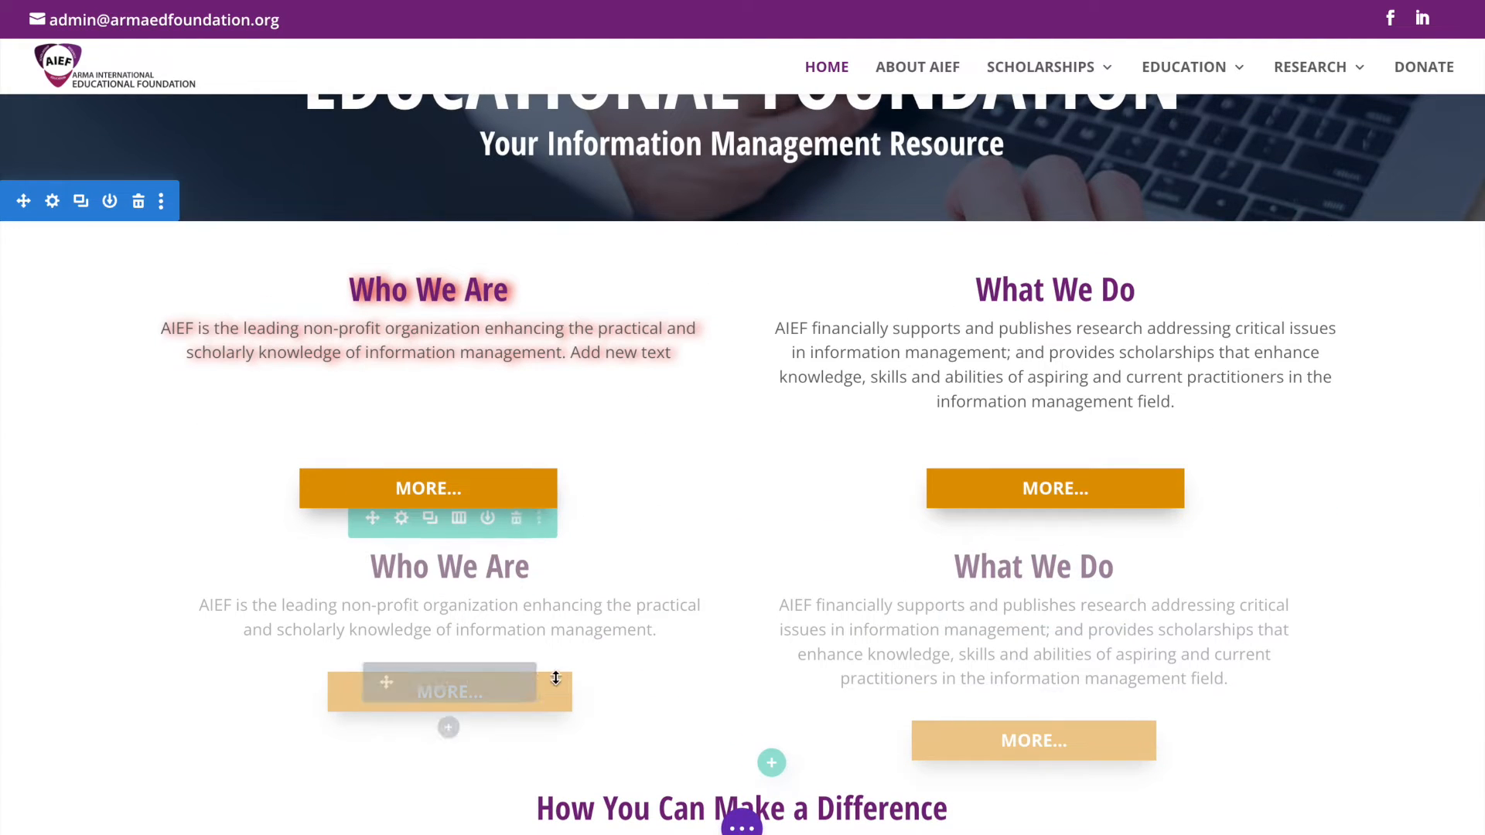
Step: Open the settings of the faded Who We Are/What We Do row, review its device visibility, and discard the dialog
scroll(870, 656, down, 3)
scroll(871, 656, down, 2)
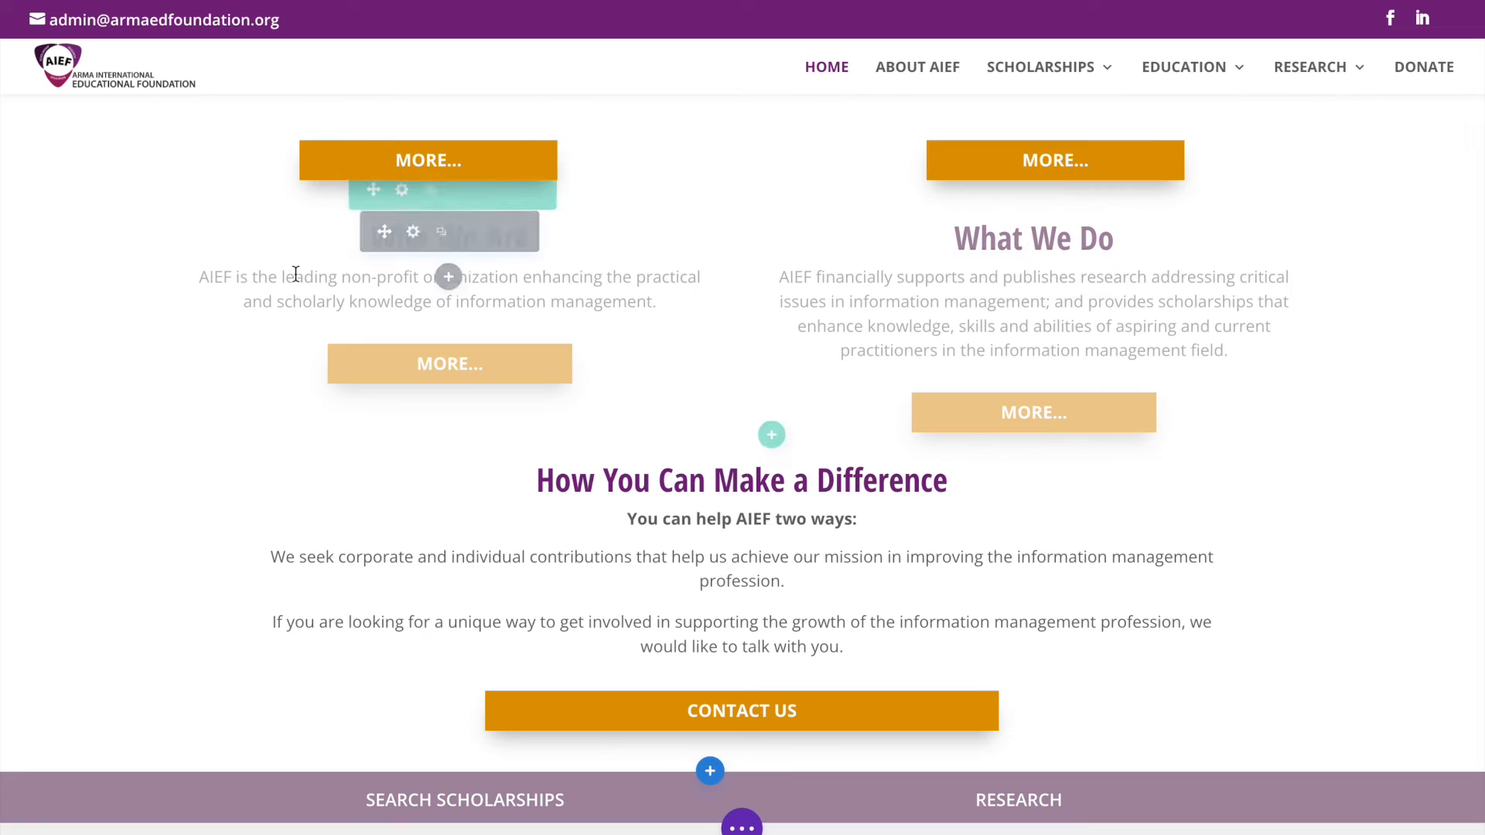
scroll(53, 235, up, 4)
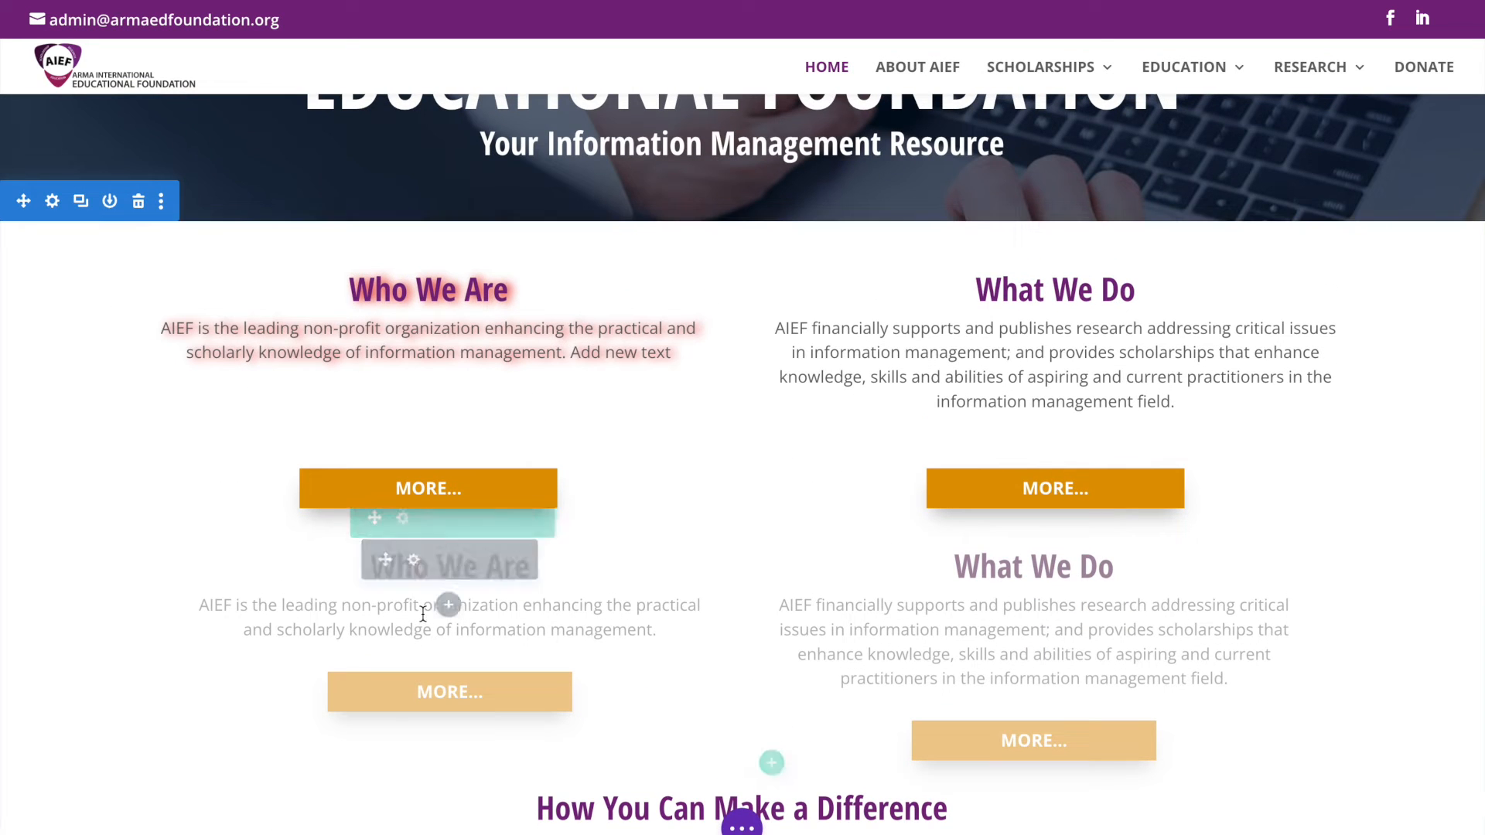
click(402, 517)
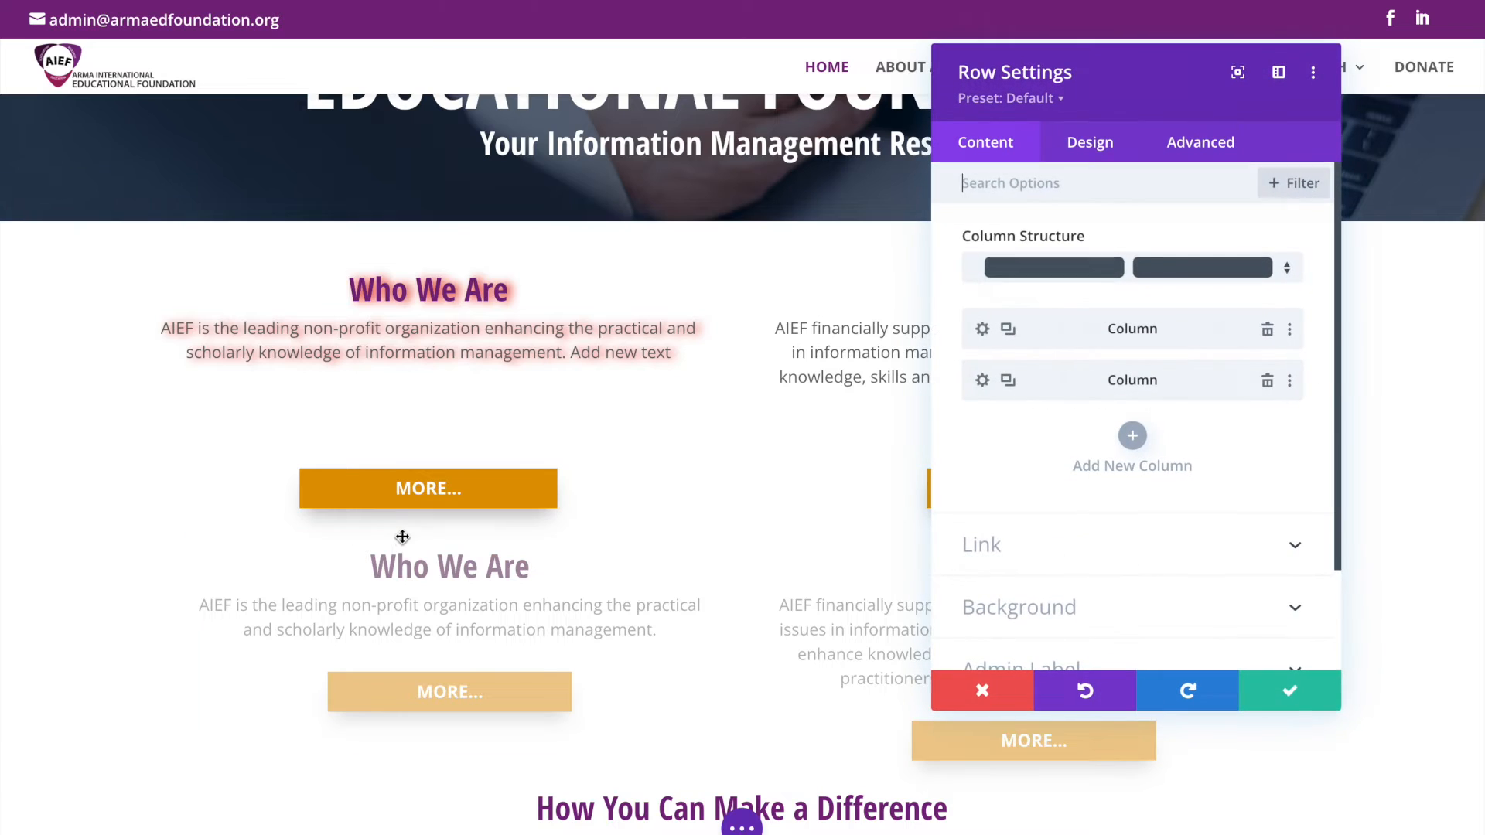
click(1181, 155)
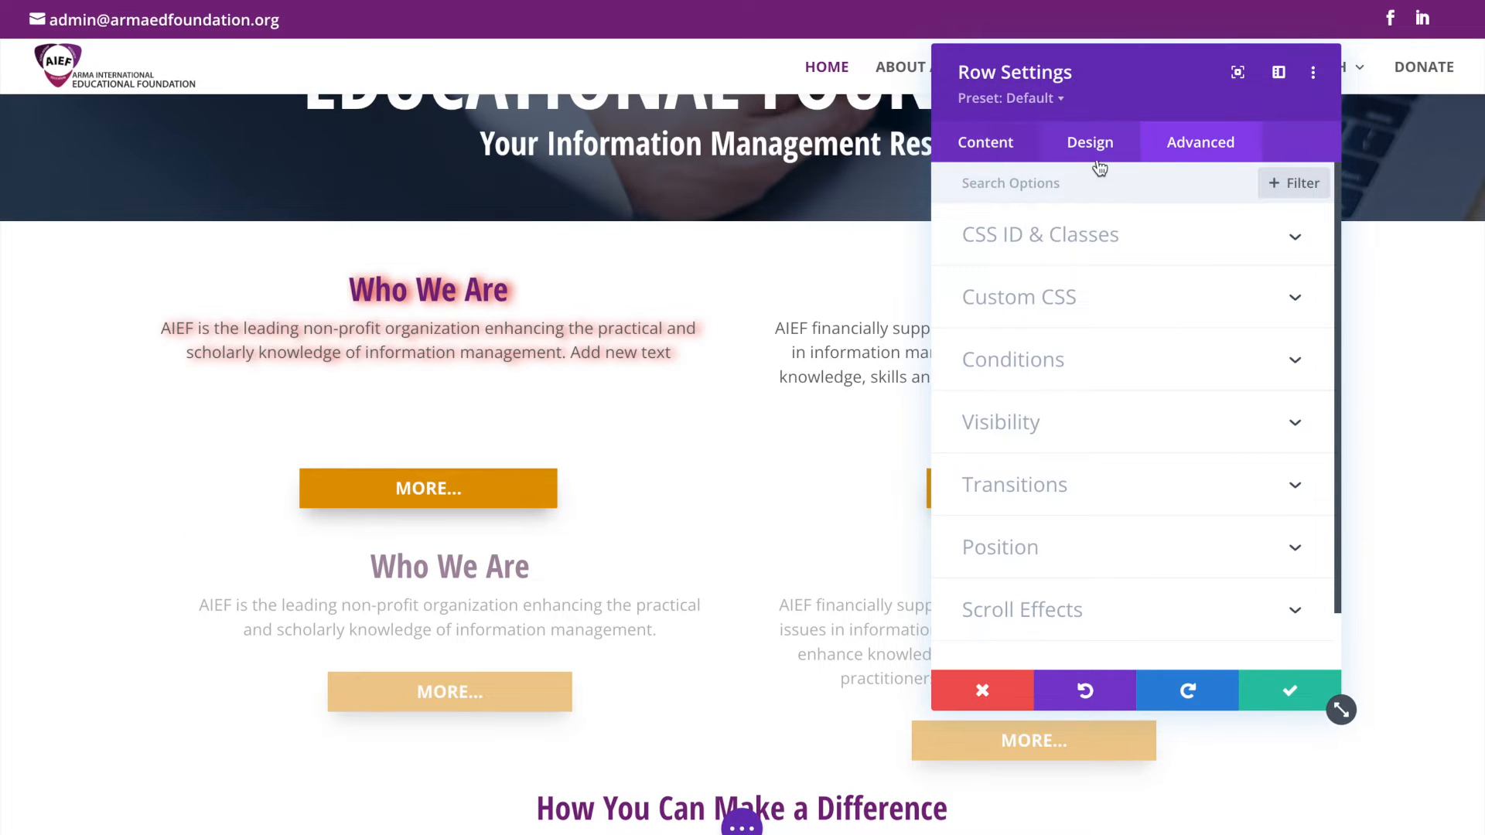
click(1025, 158)
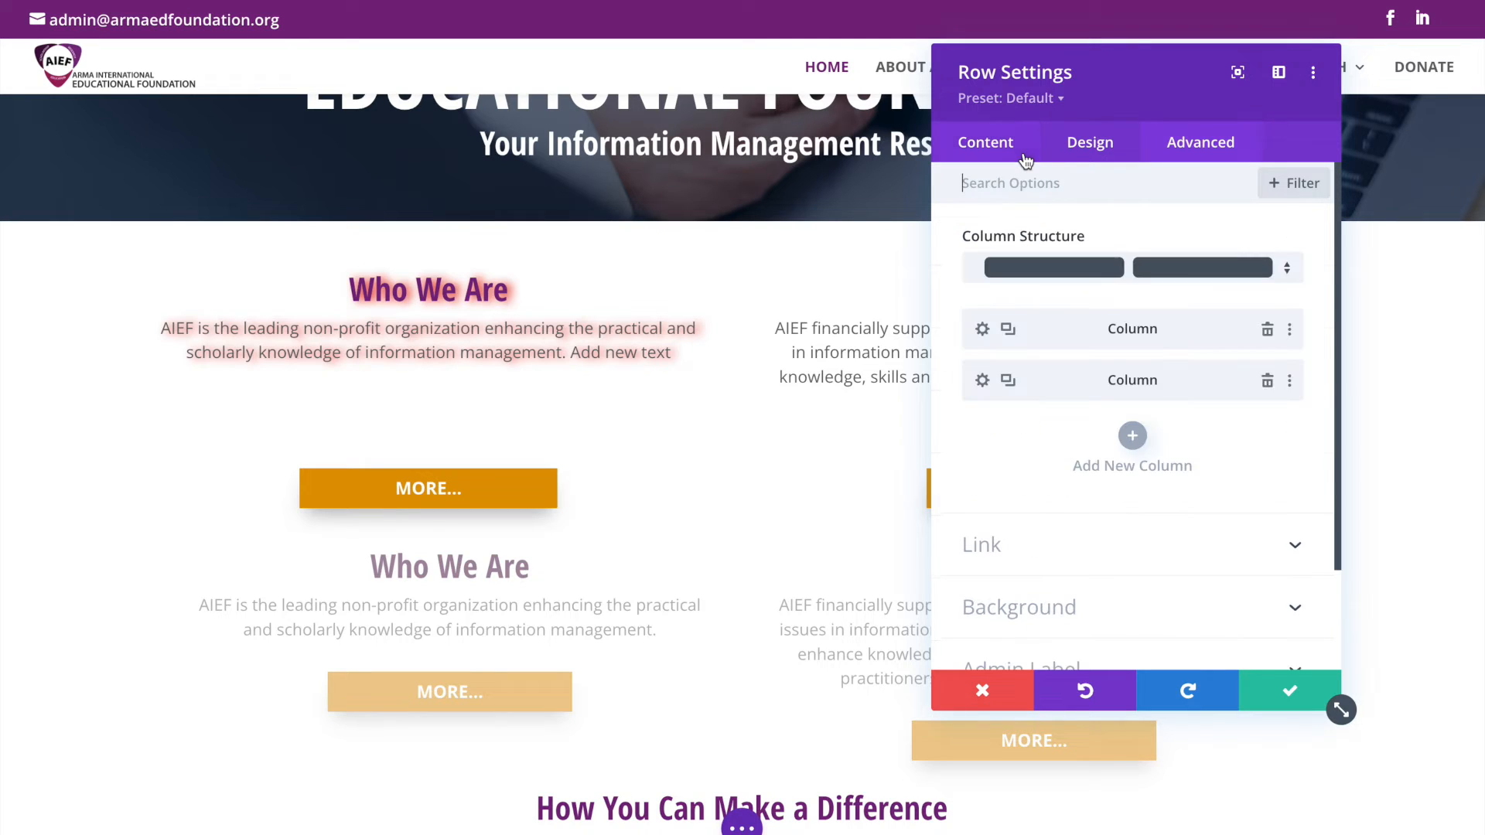
click(1109, 159)
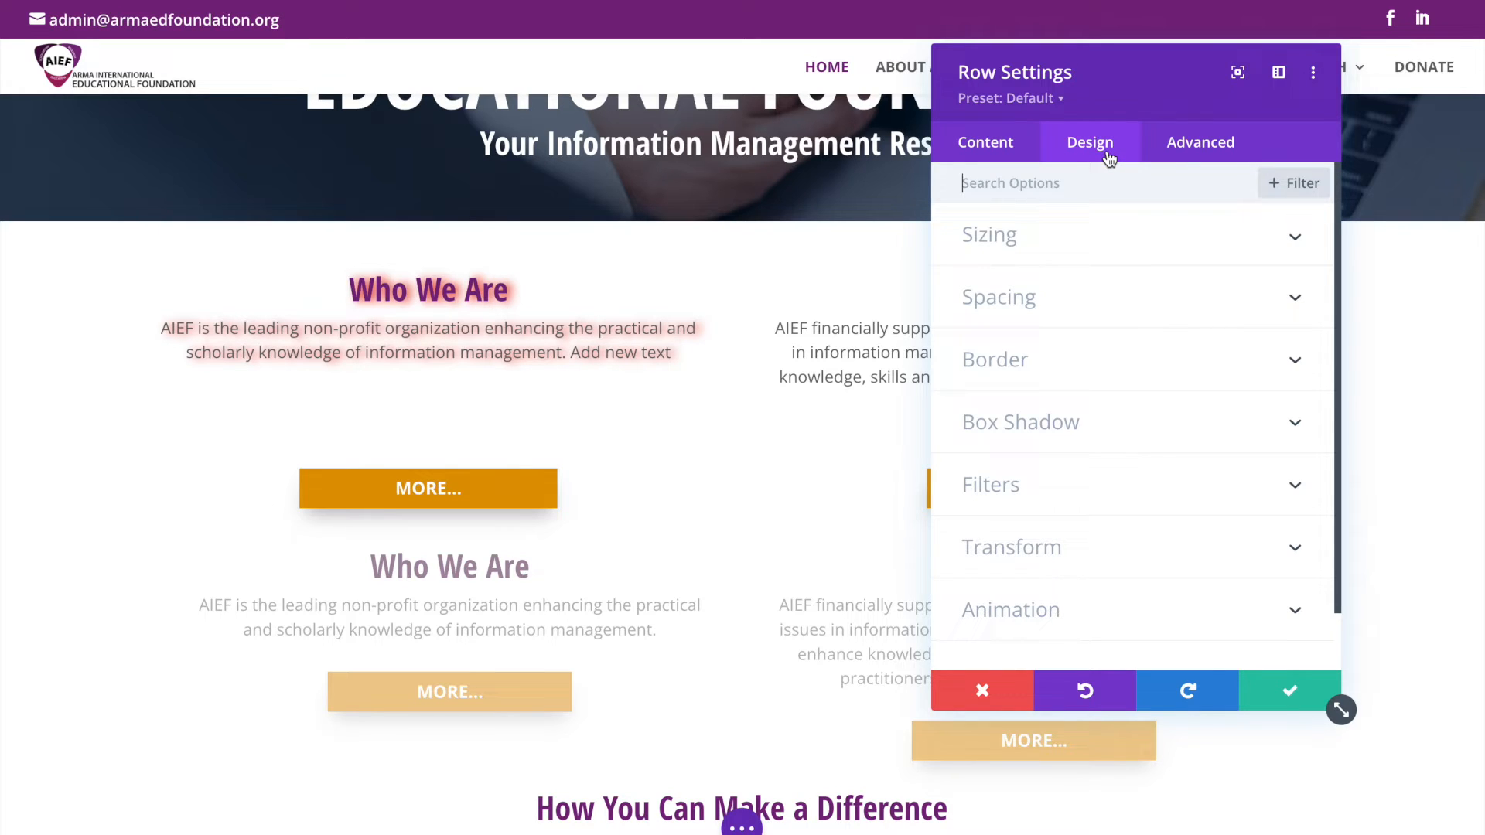
click(1199, 158)
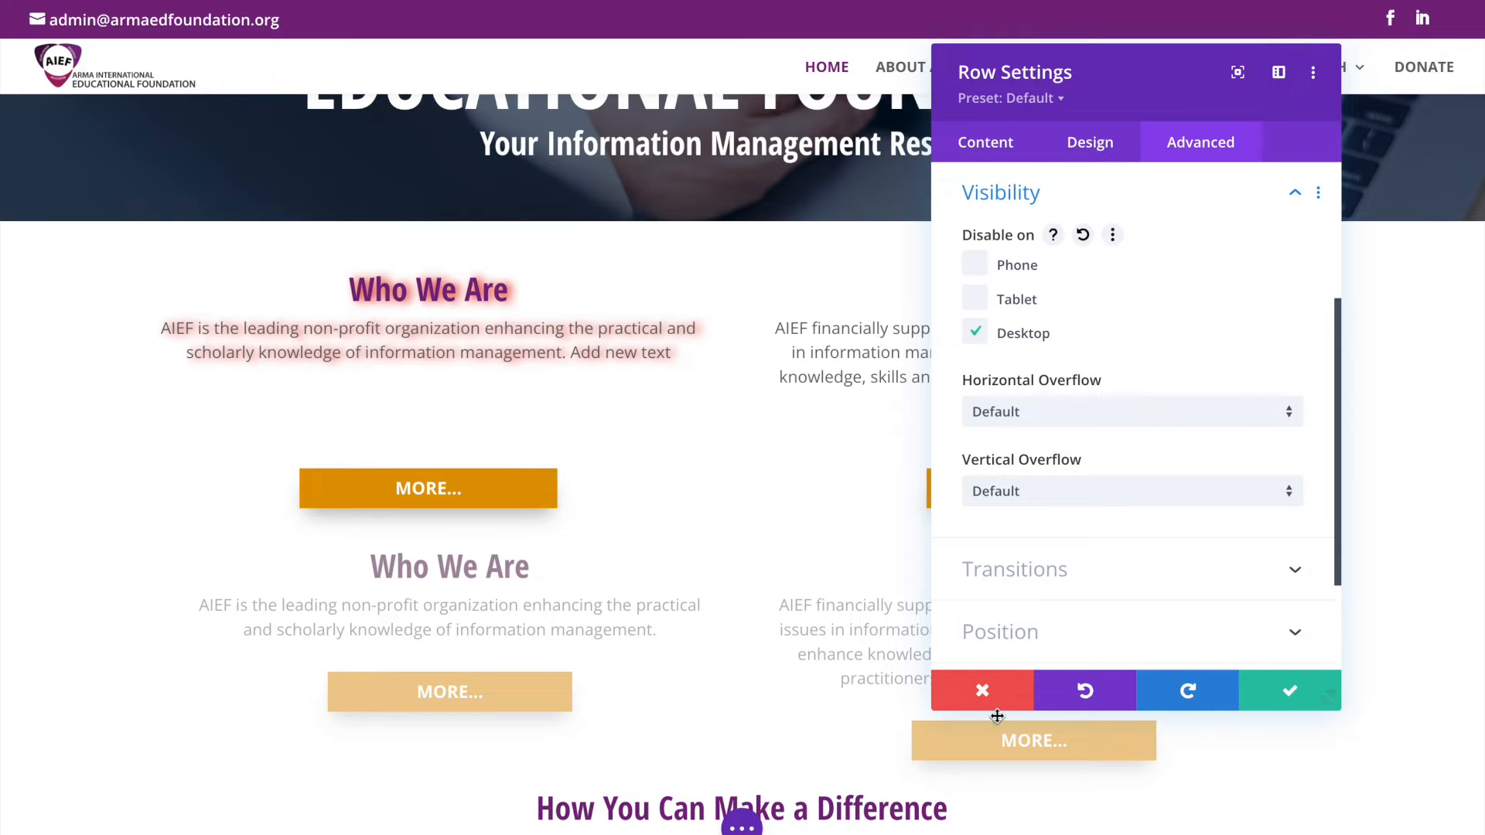
click(984, 690)
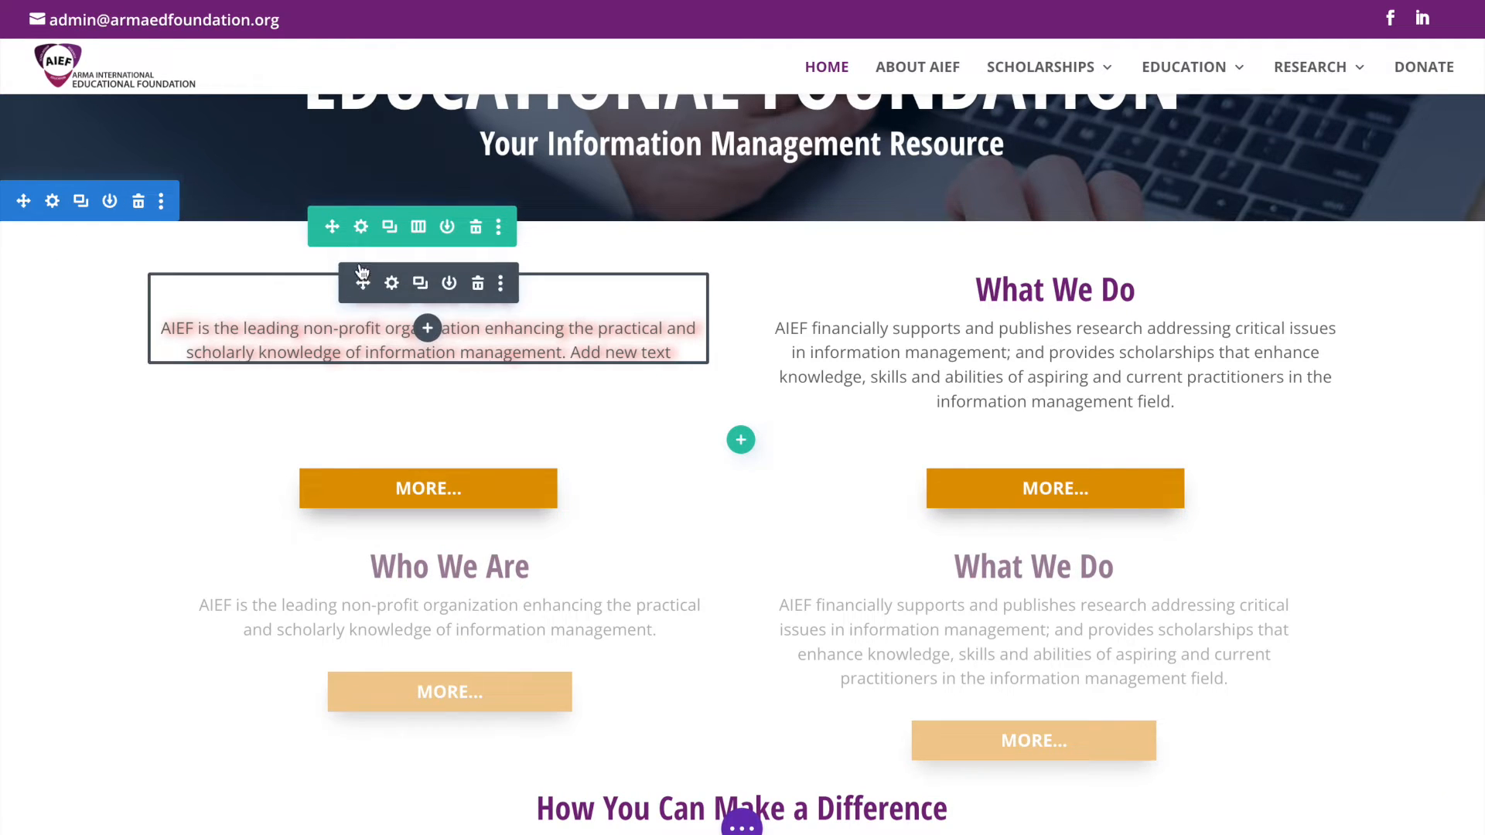
Step: Review the device visibility settings of the upper Who We Are/What We Do row and close them without changes
click(361, 226)
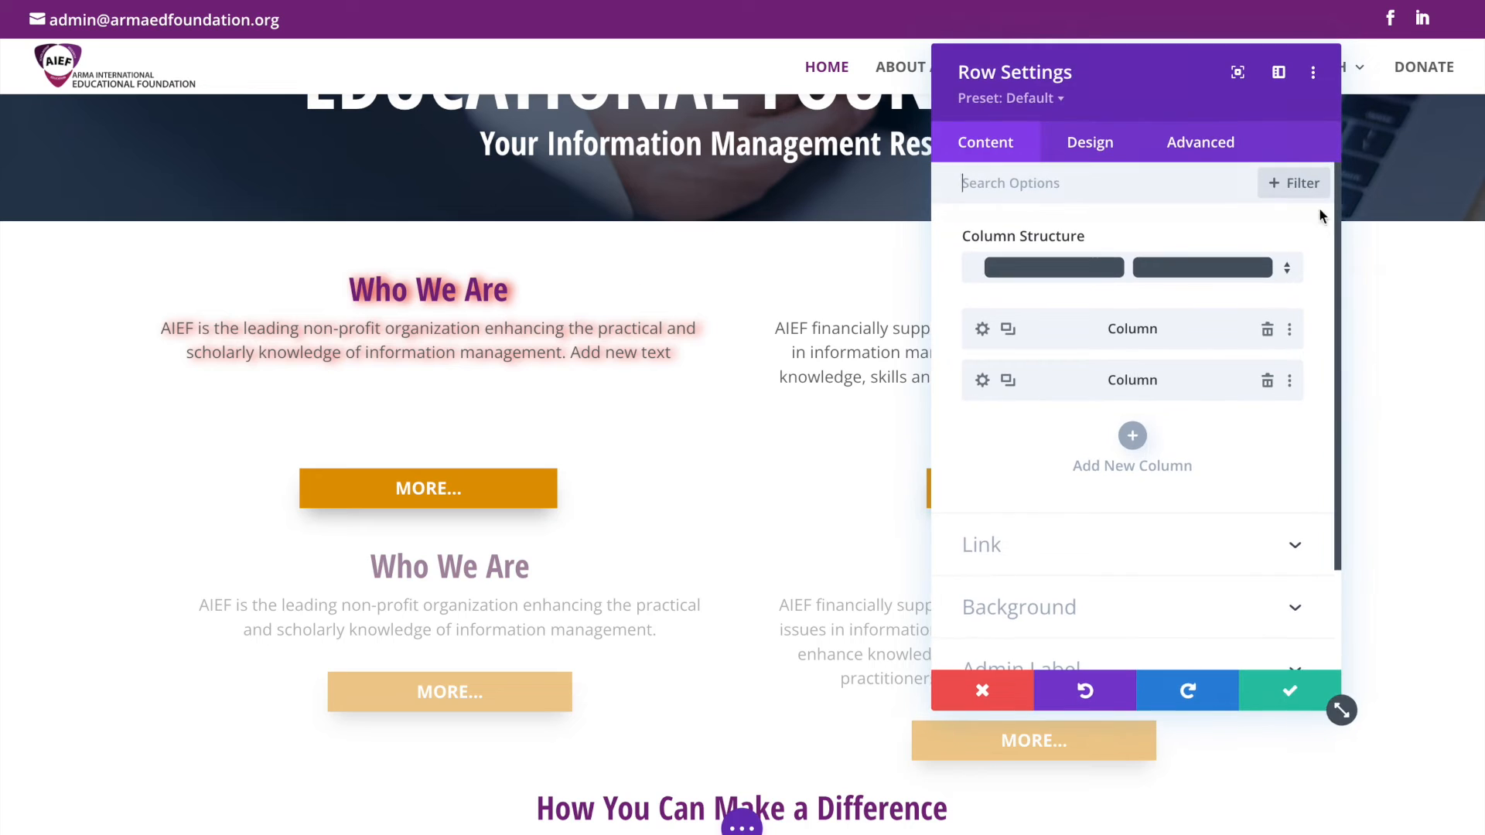
click(1233, 153)
click(1053, 426)
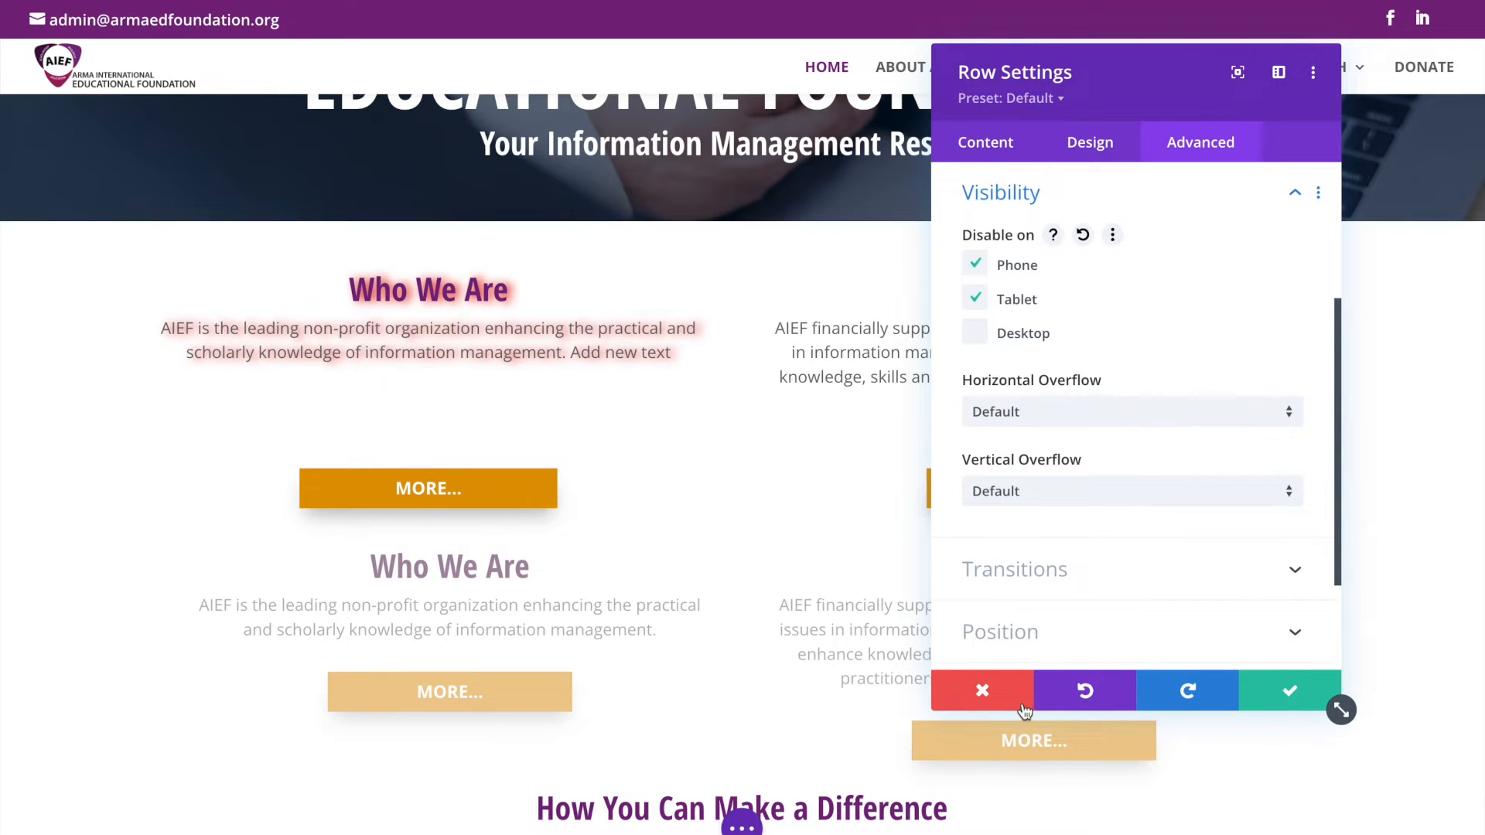
click(994, 691)
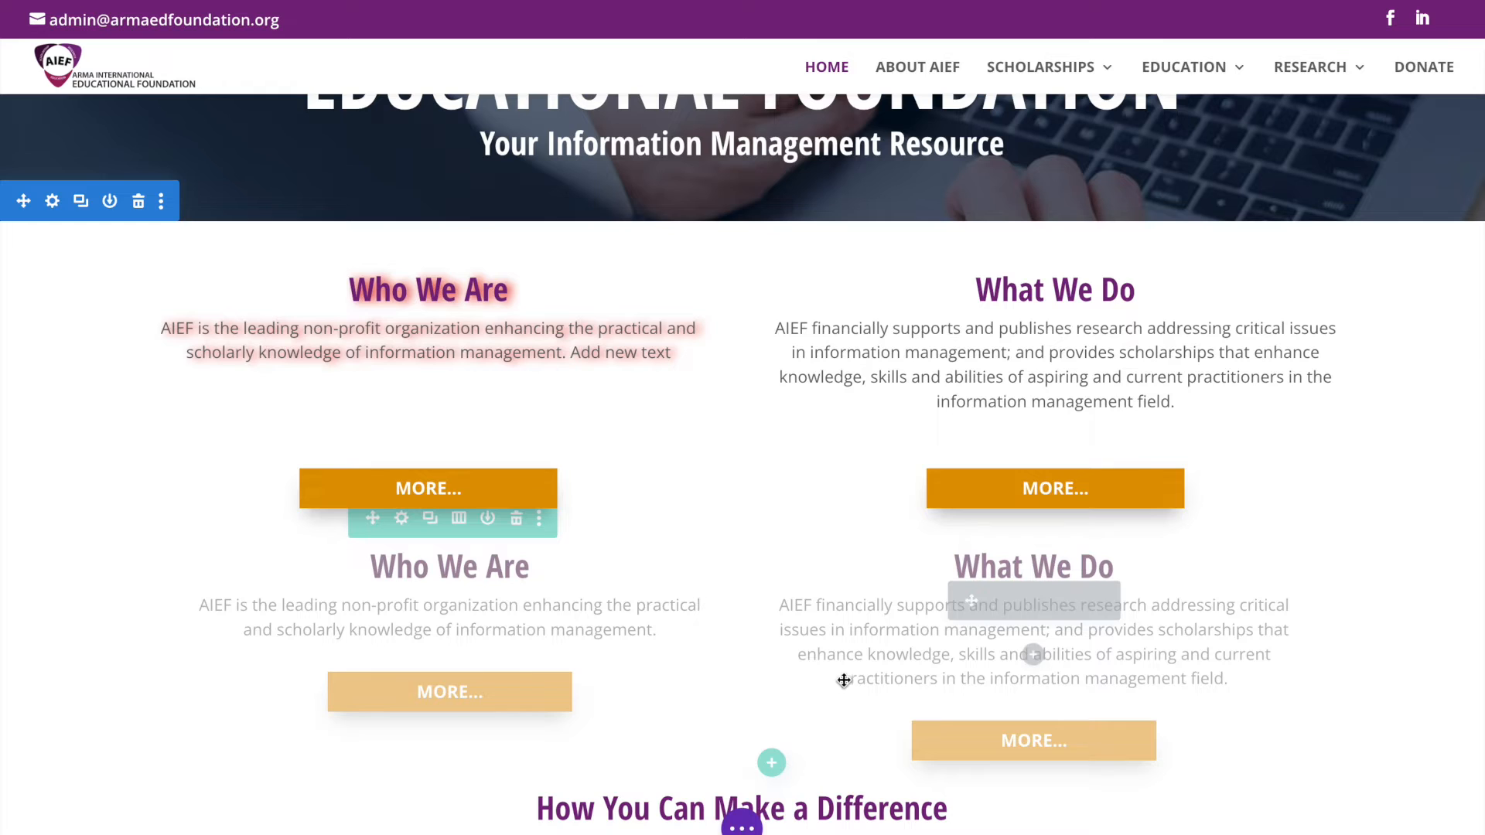
Step: Open the settings of the faded Recent Research section, review its device visibility, and close them without changes
scroll(1065, 613, down, 2)
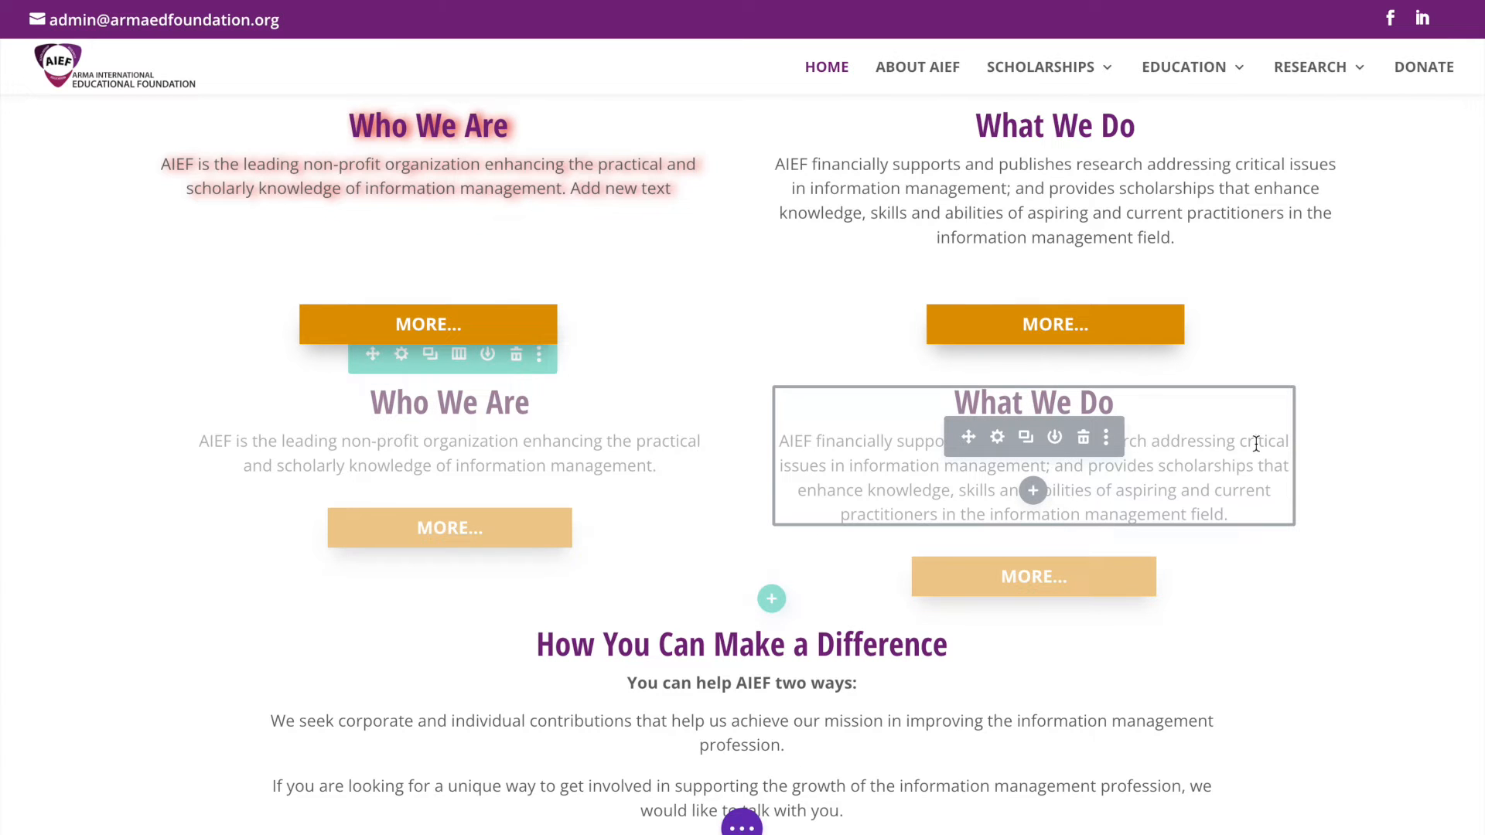
scroll(1256, 443, down, 10)
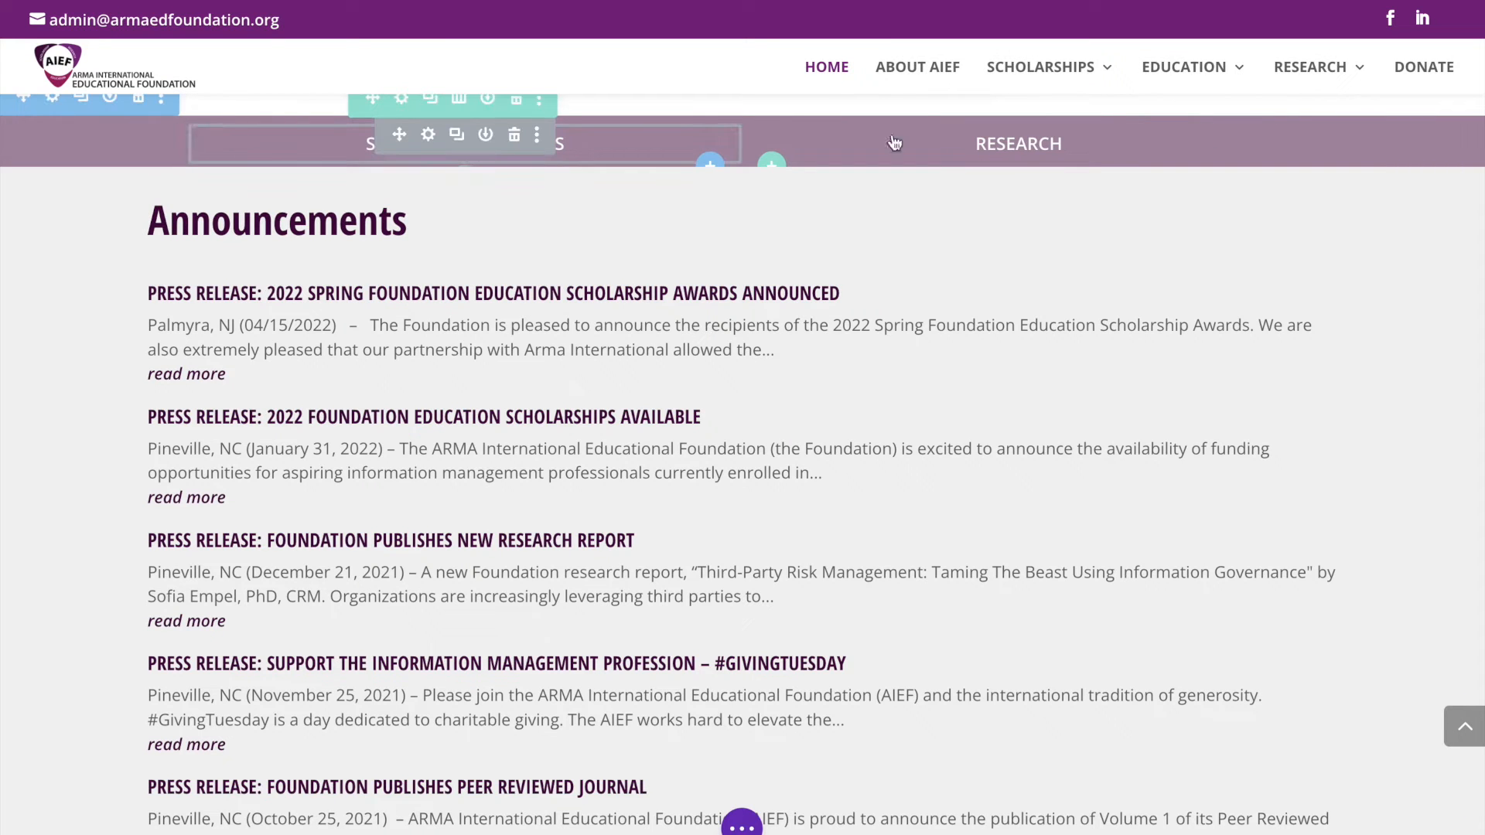
scroll(779, 228, down, 10)
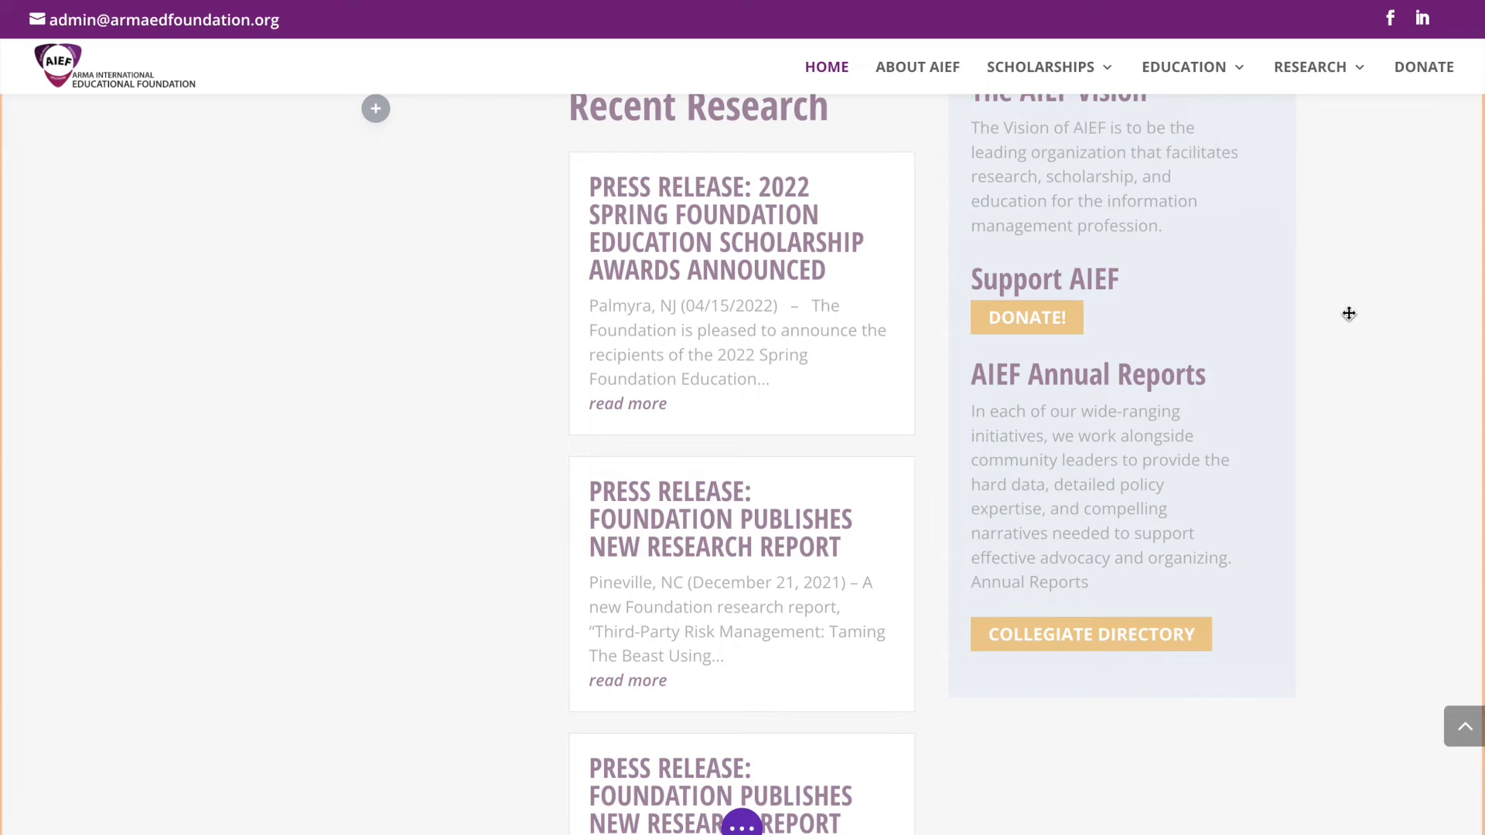
scroll(1349, 312, up, 10)
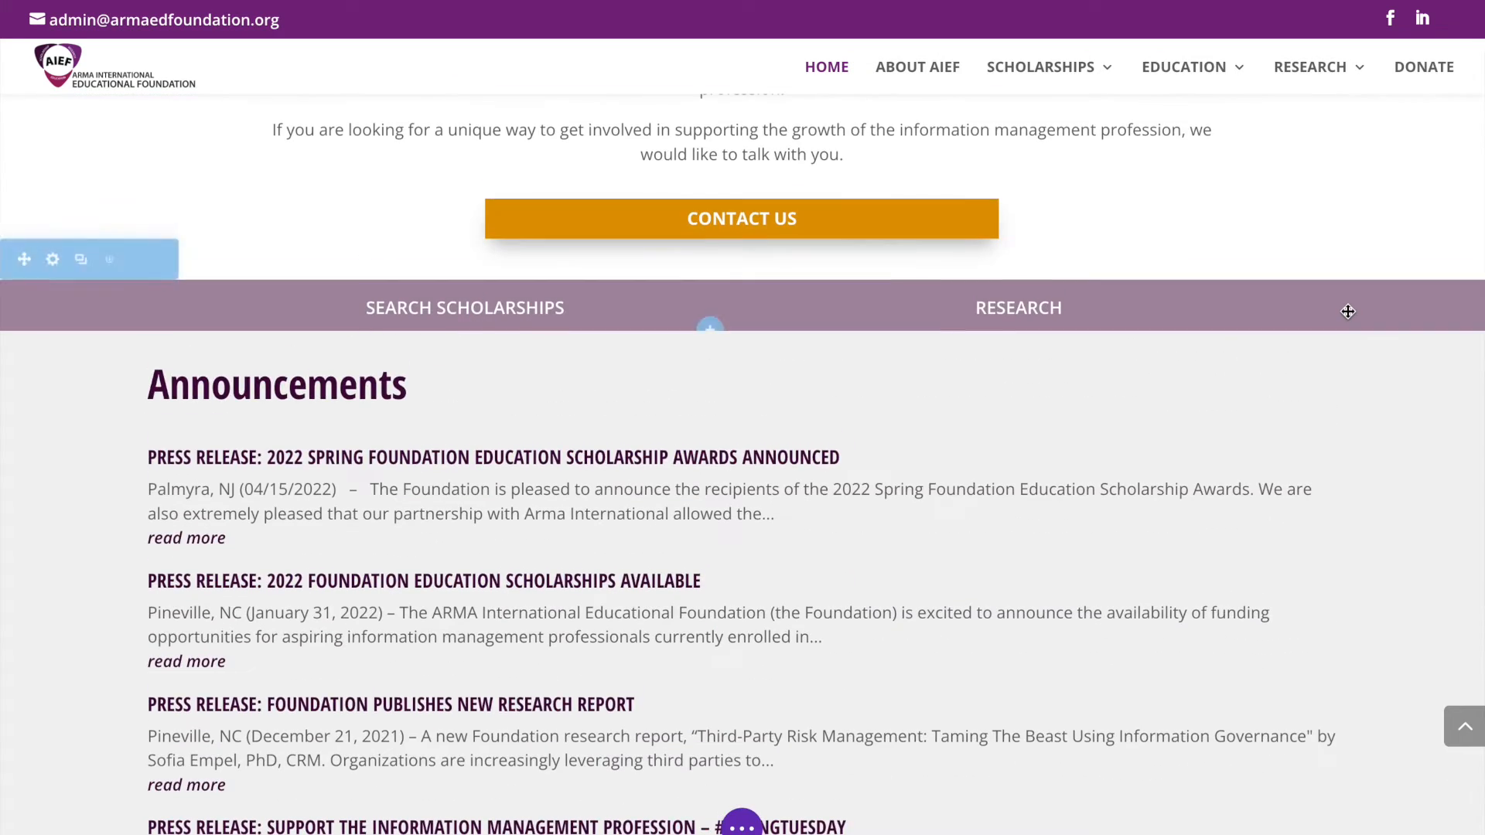
scroll(1348, 312, down, 13)
scroll(1348, 312, up, 6)
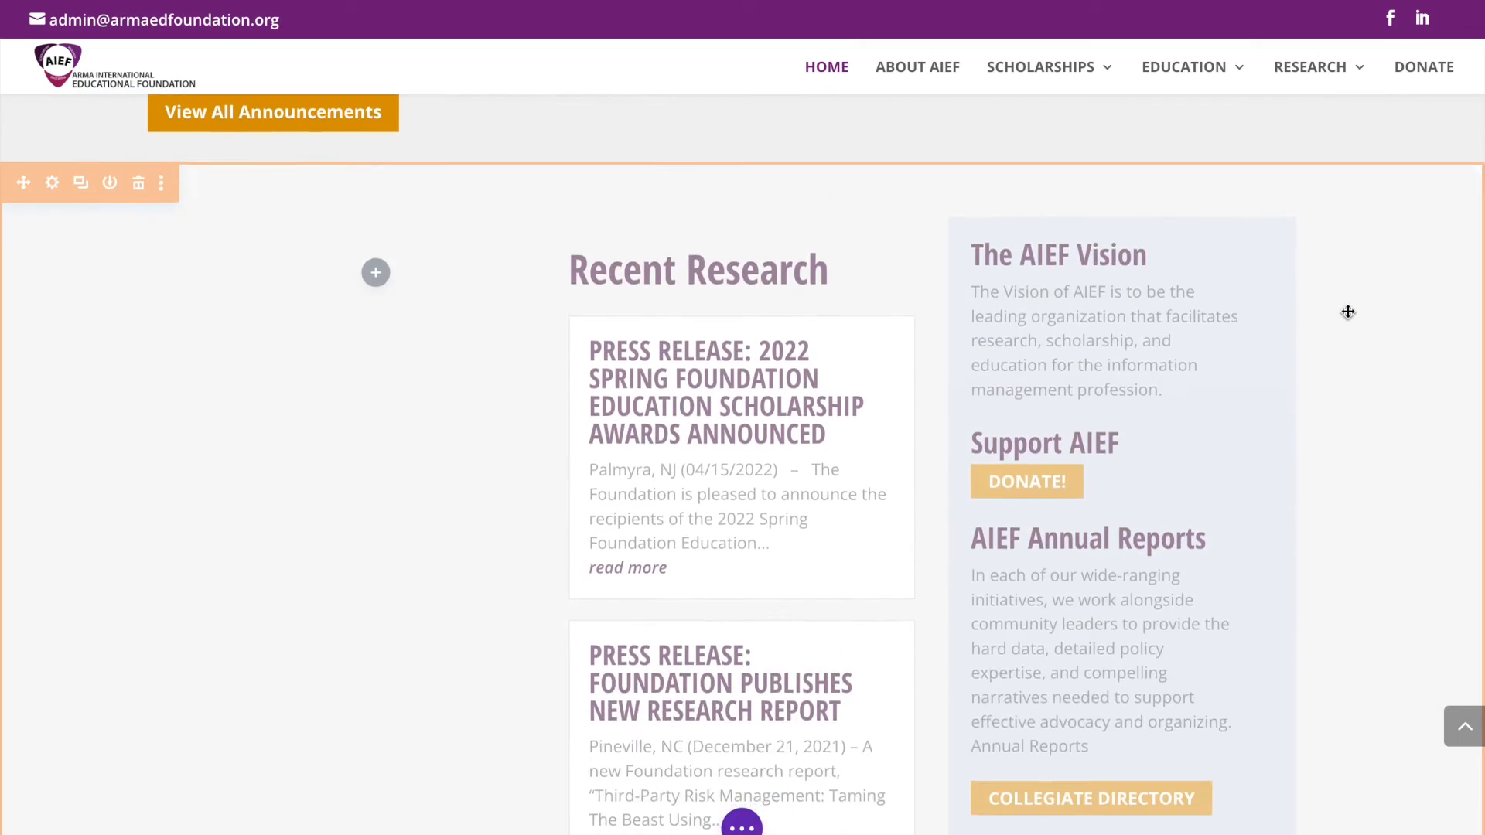
click(53, 184)
click(1188, 149)
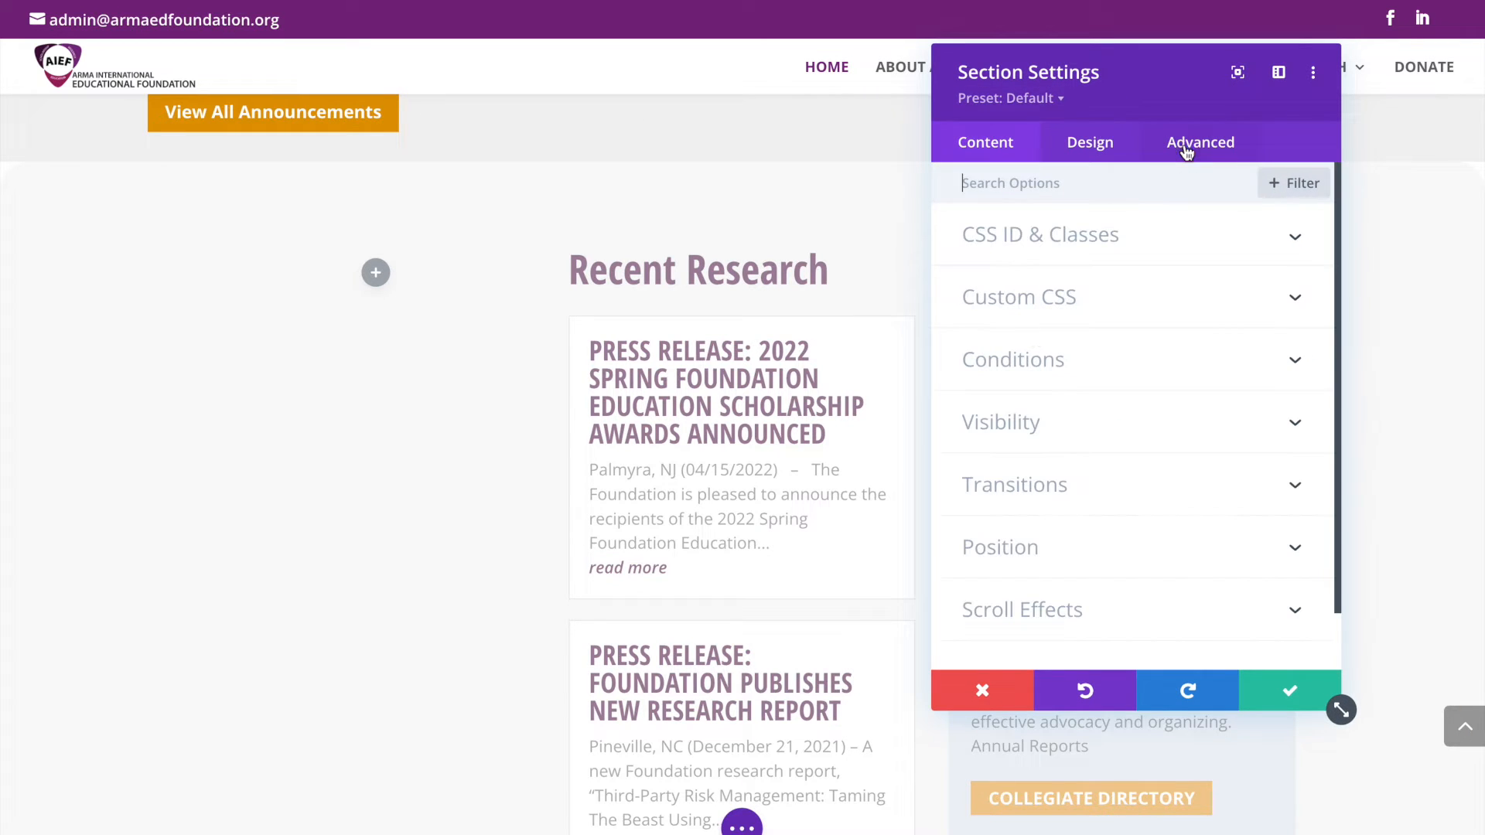
click(1016, 441)
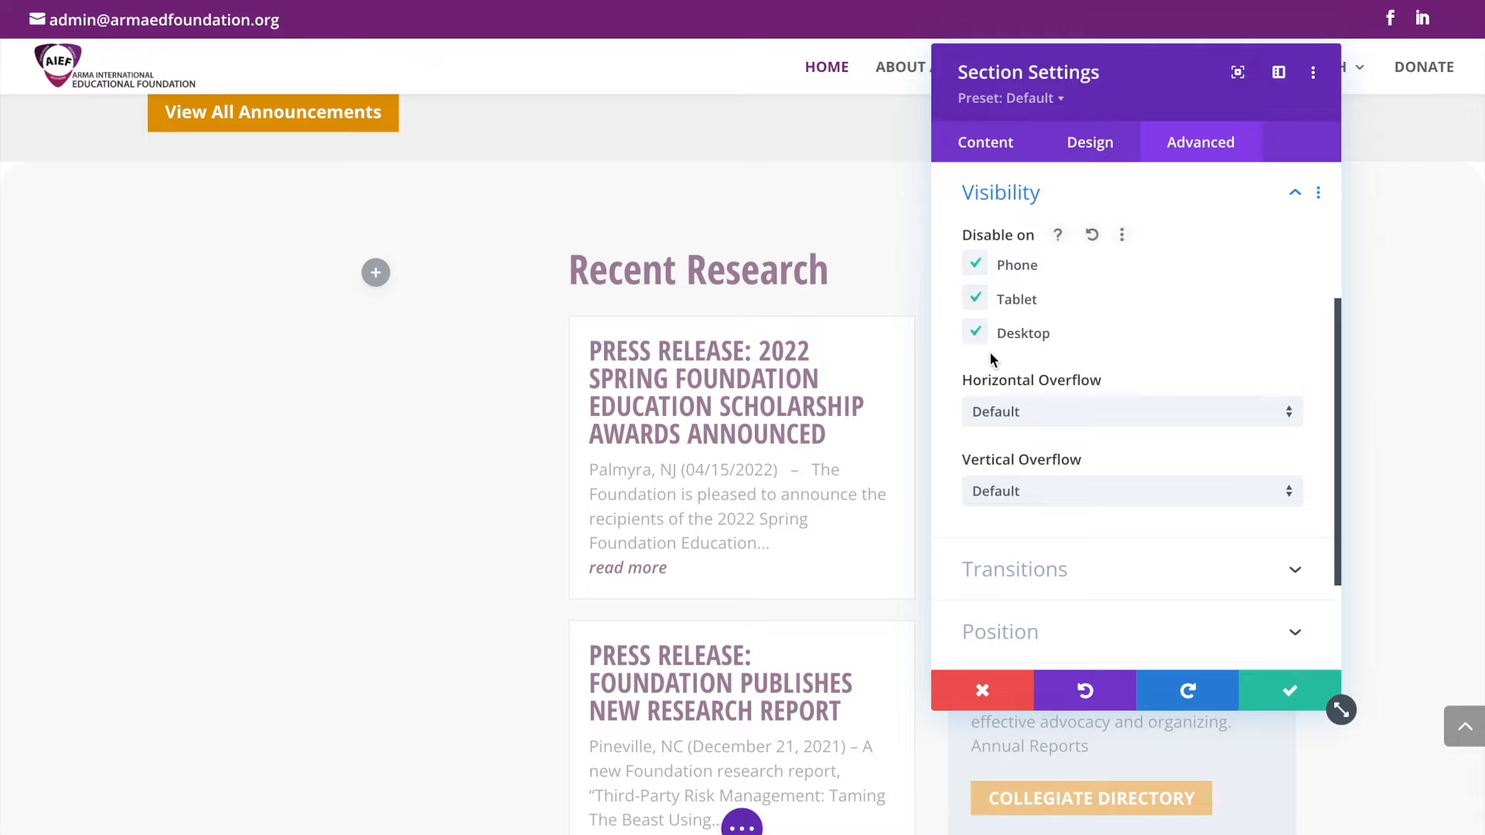
click(982, 692)
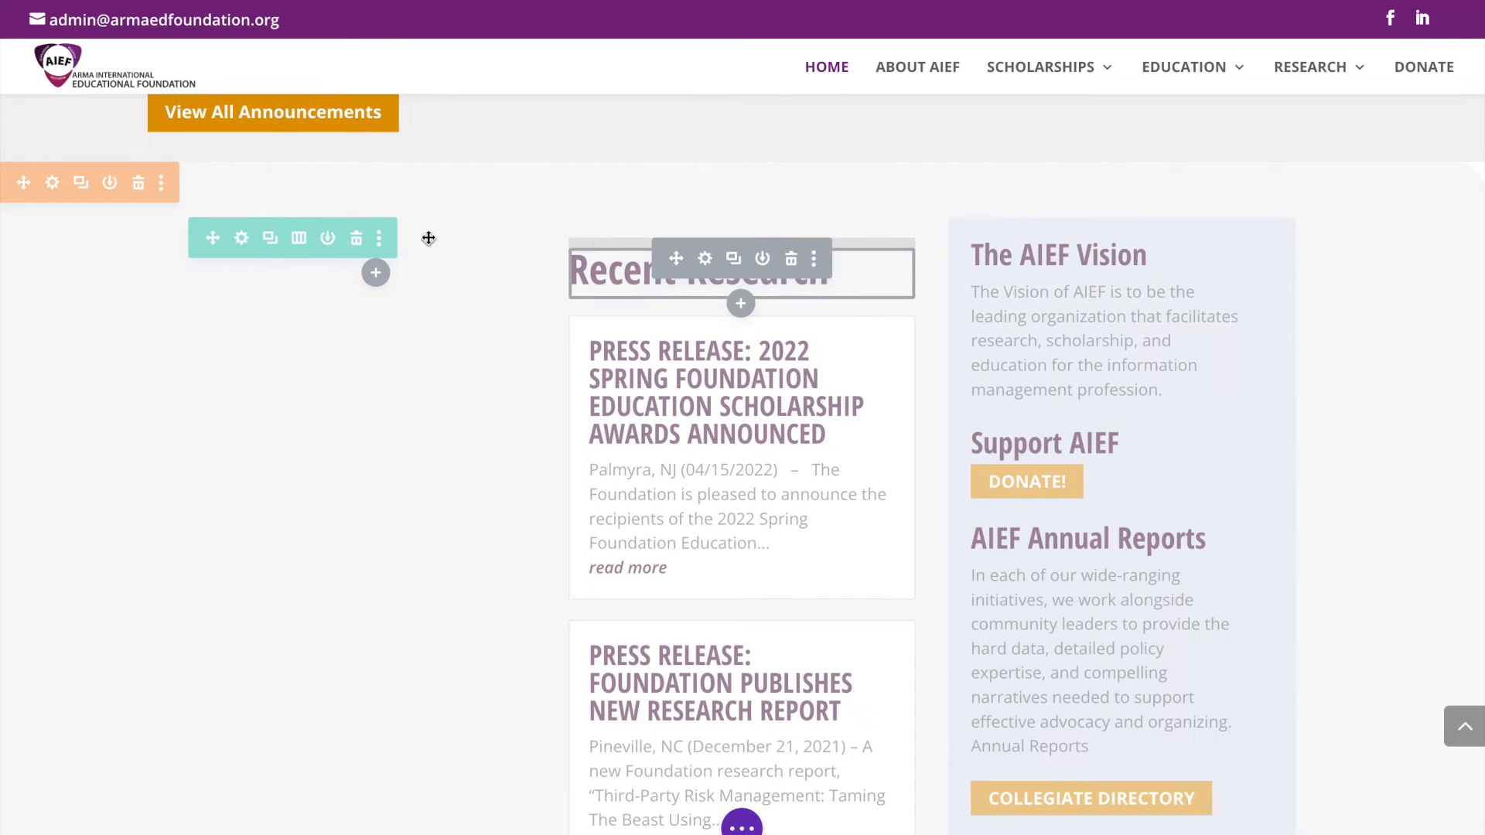
Step: Delete the faded Recent Research section above About AIEF, and undo the deletion
click(141, 187)
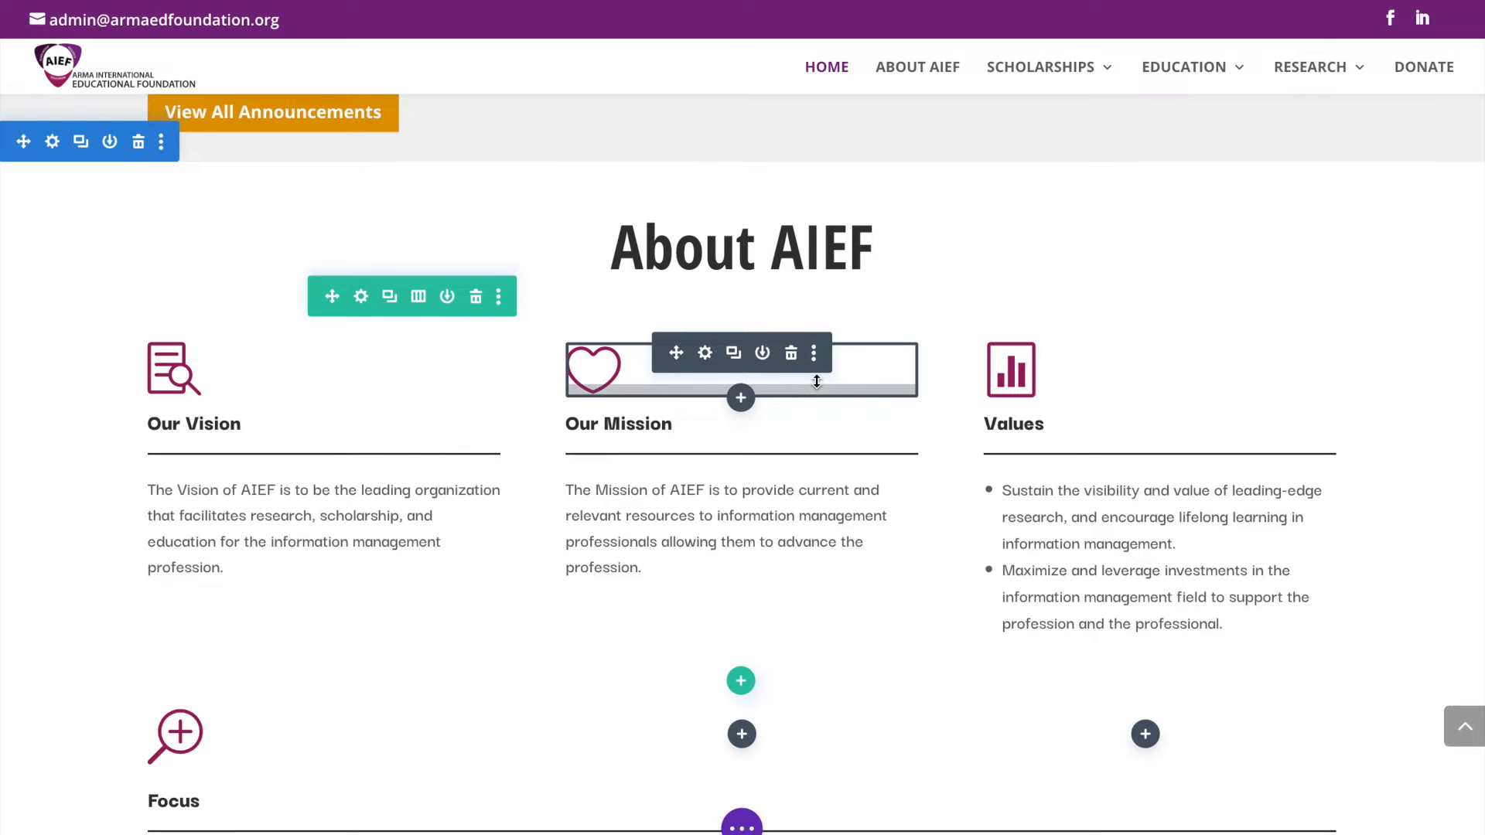
scroll(851, 378, down, 15)
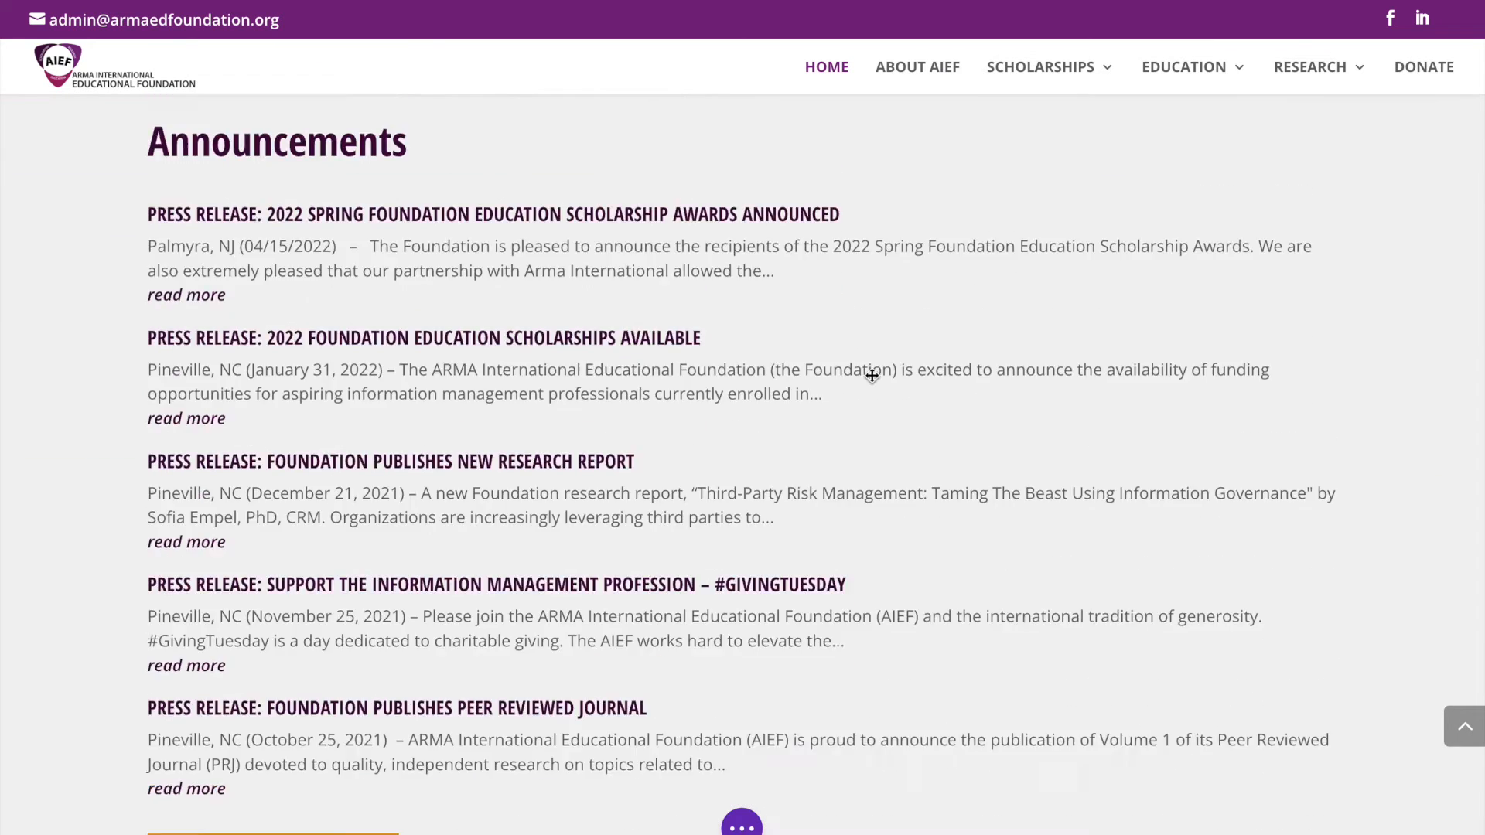
scroll(871, 376, down, 4)
scroll(880, 373, down, 11)
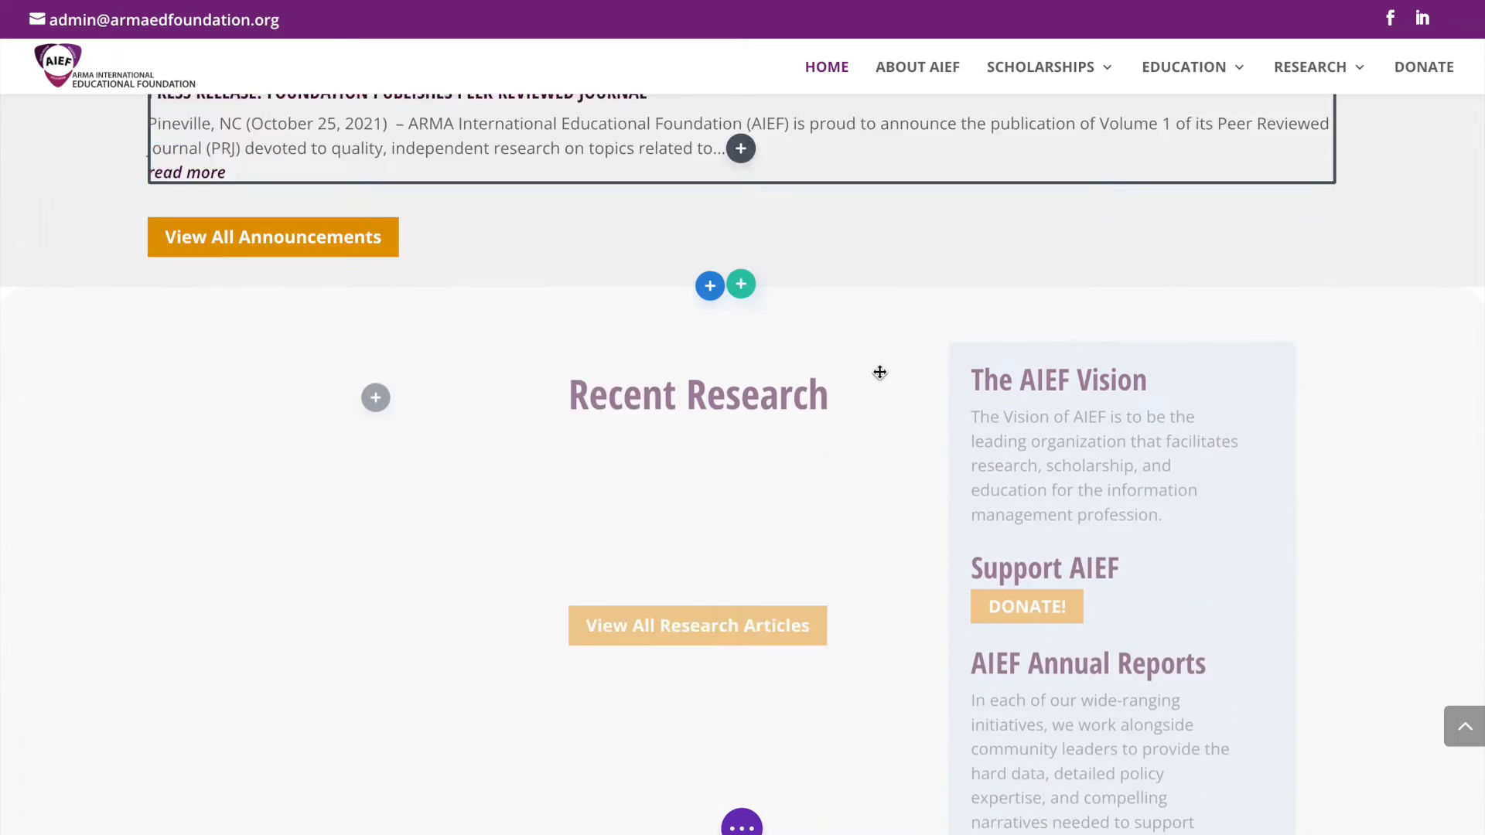
scroll(881, 371, down, 12)
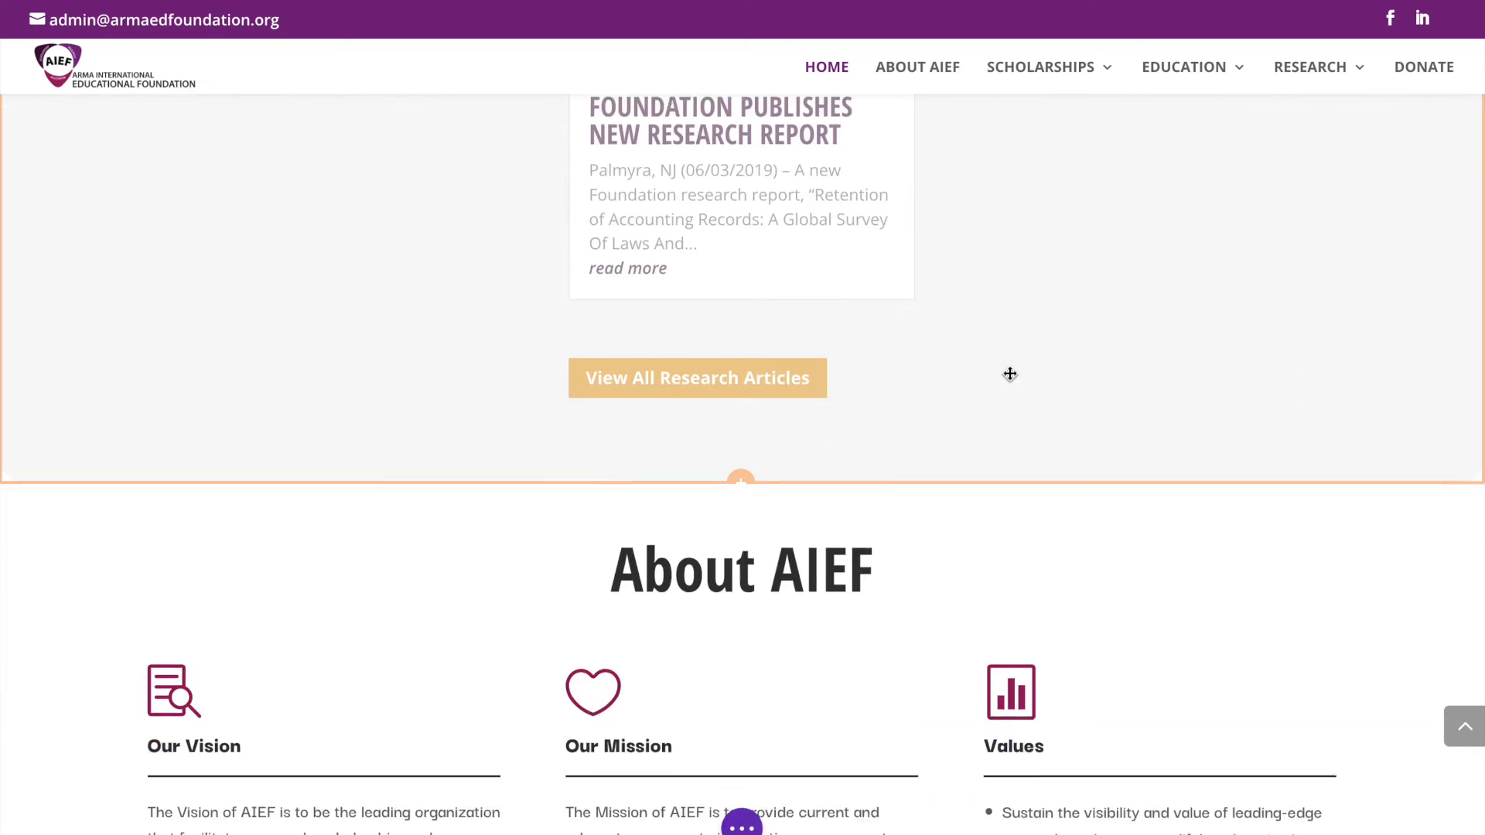
scroll(1009, 373, down, 2)
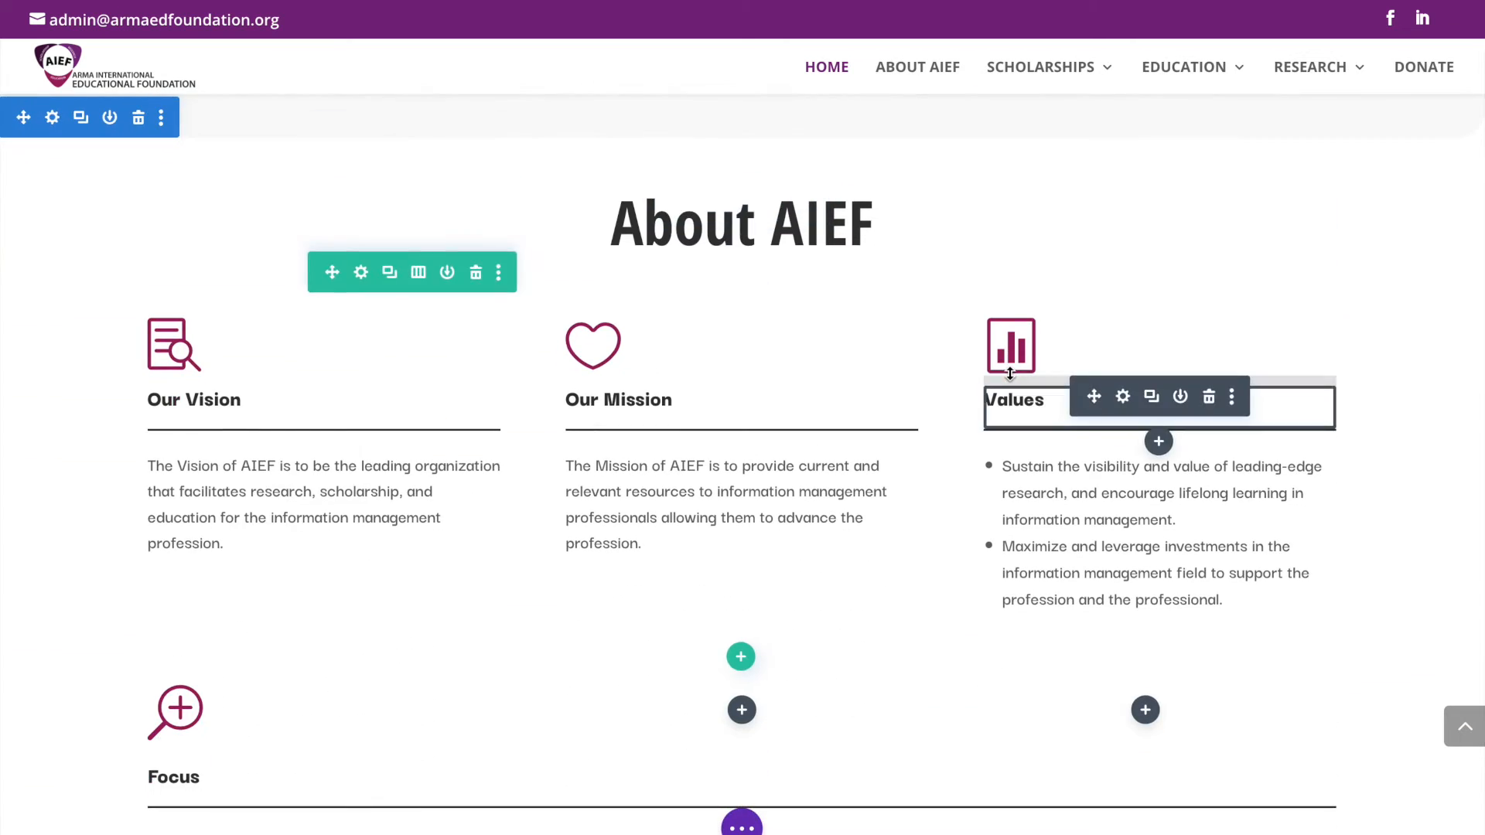
scroll(1407, 338, down, 2)
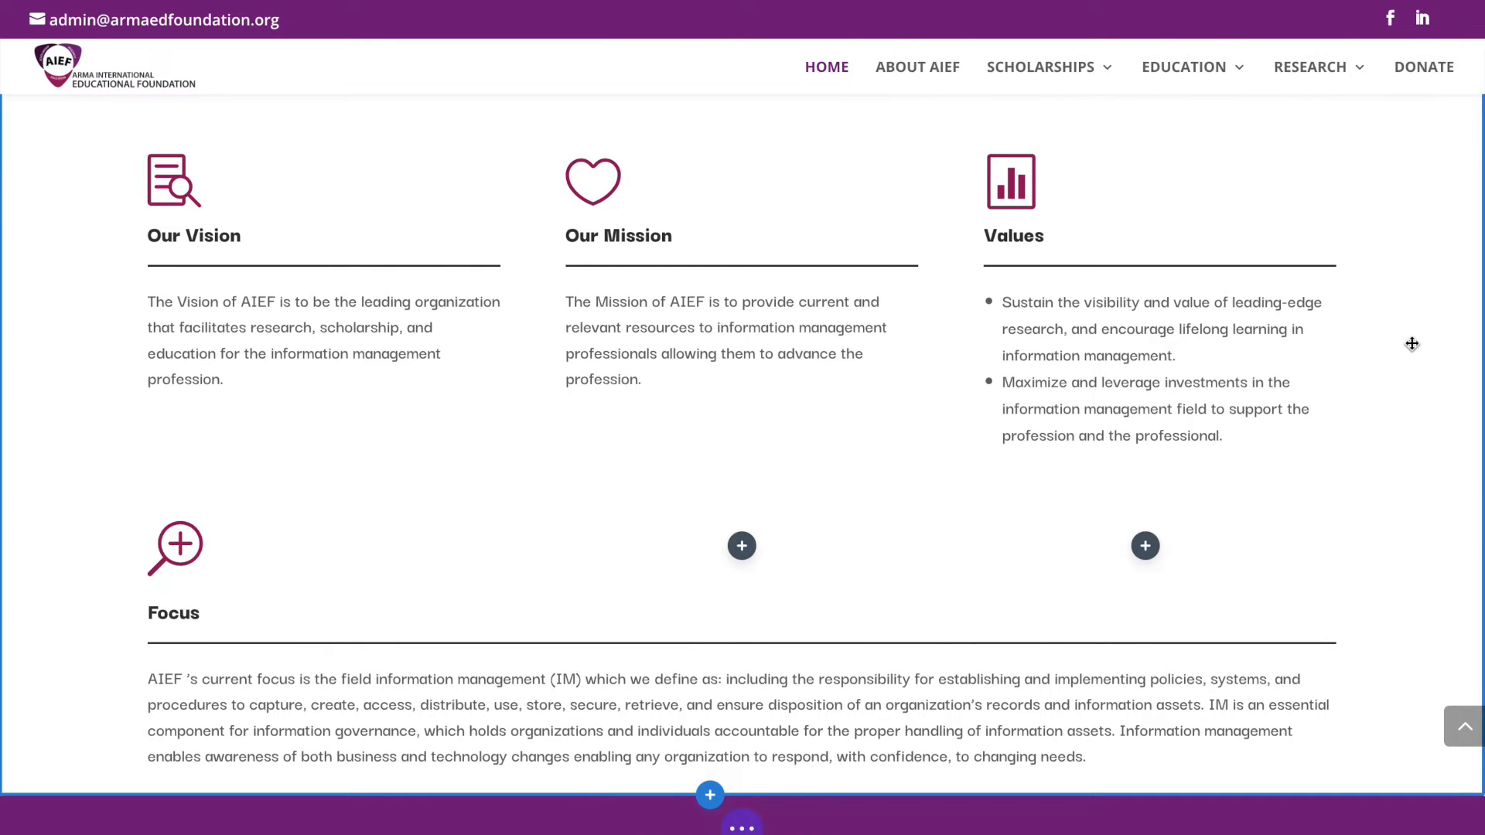
scroll(1412, 343, down, 1)
Step: Preview the home page in tablet view and check how the Who We Are and What We Do rows display
scroll(1411, 347, up, 20)
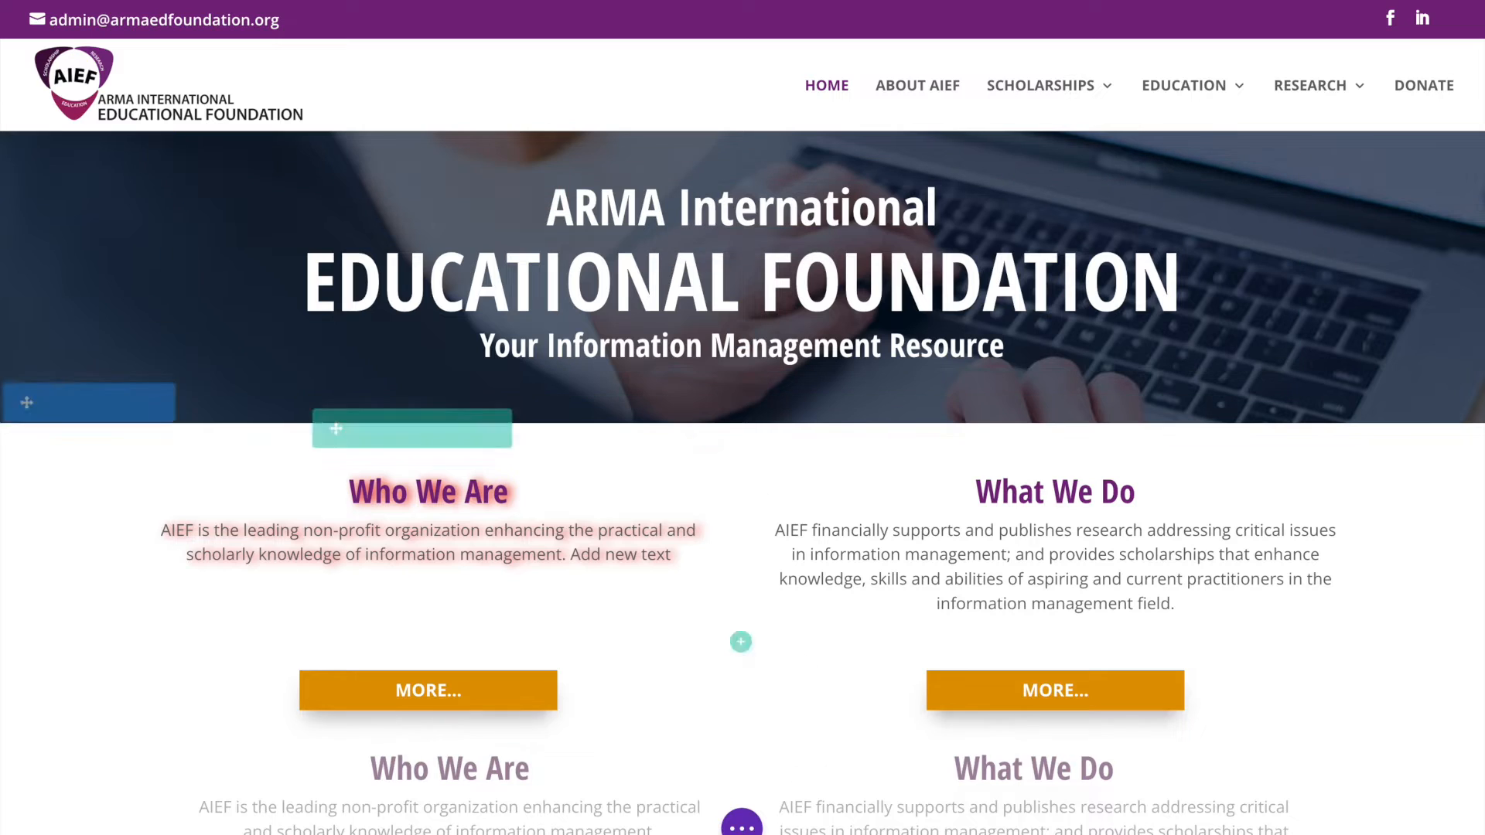
click(744, 826)
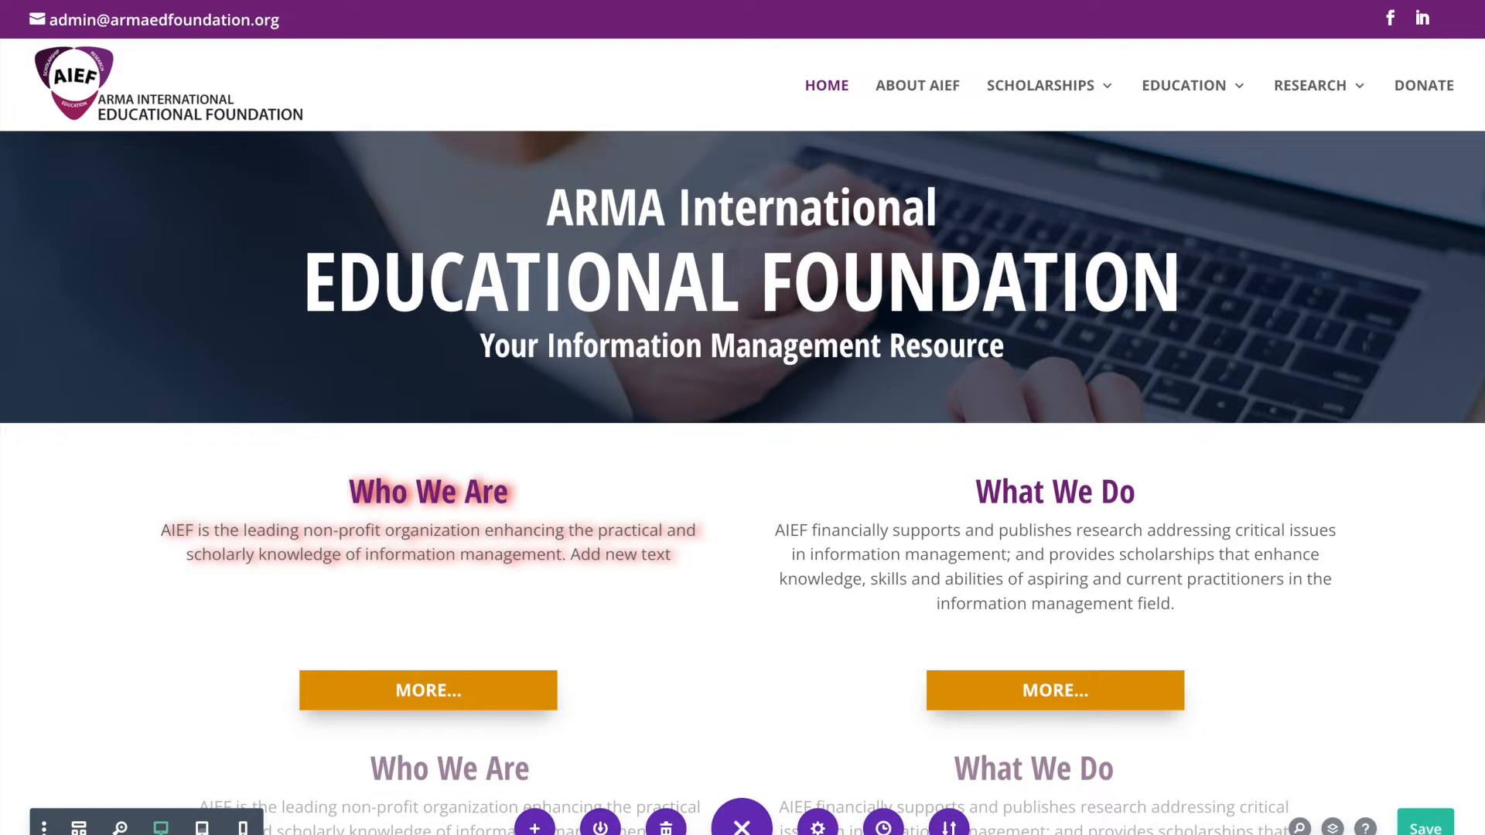
click(202, 827)
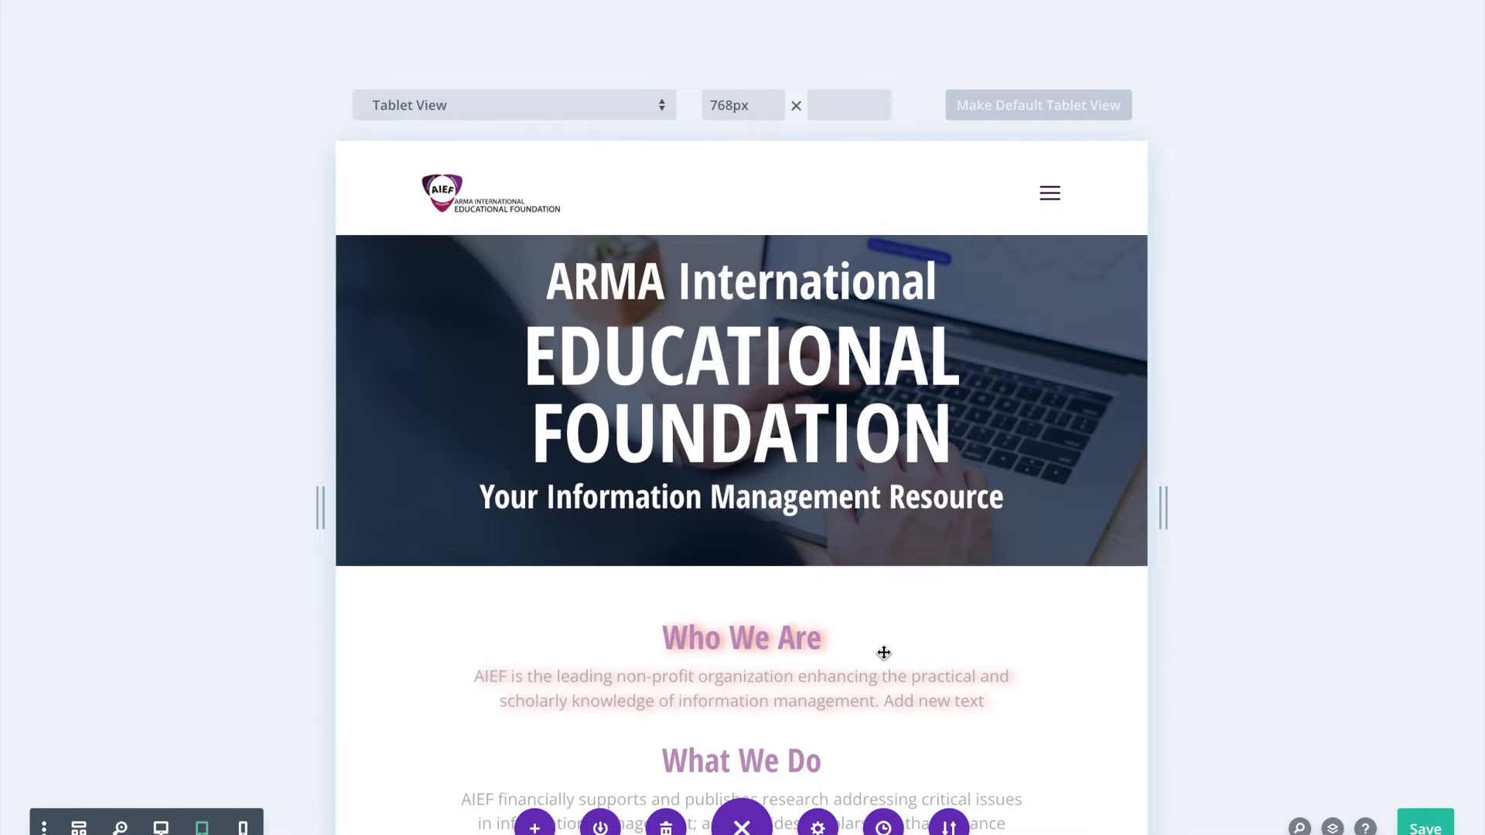
scroll(883, 653, down, 3)
scroll(883, 652, down, 10)
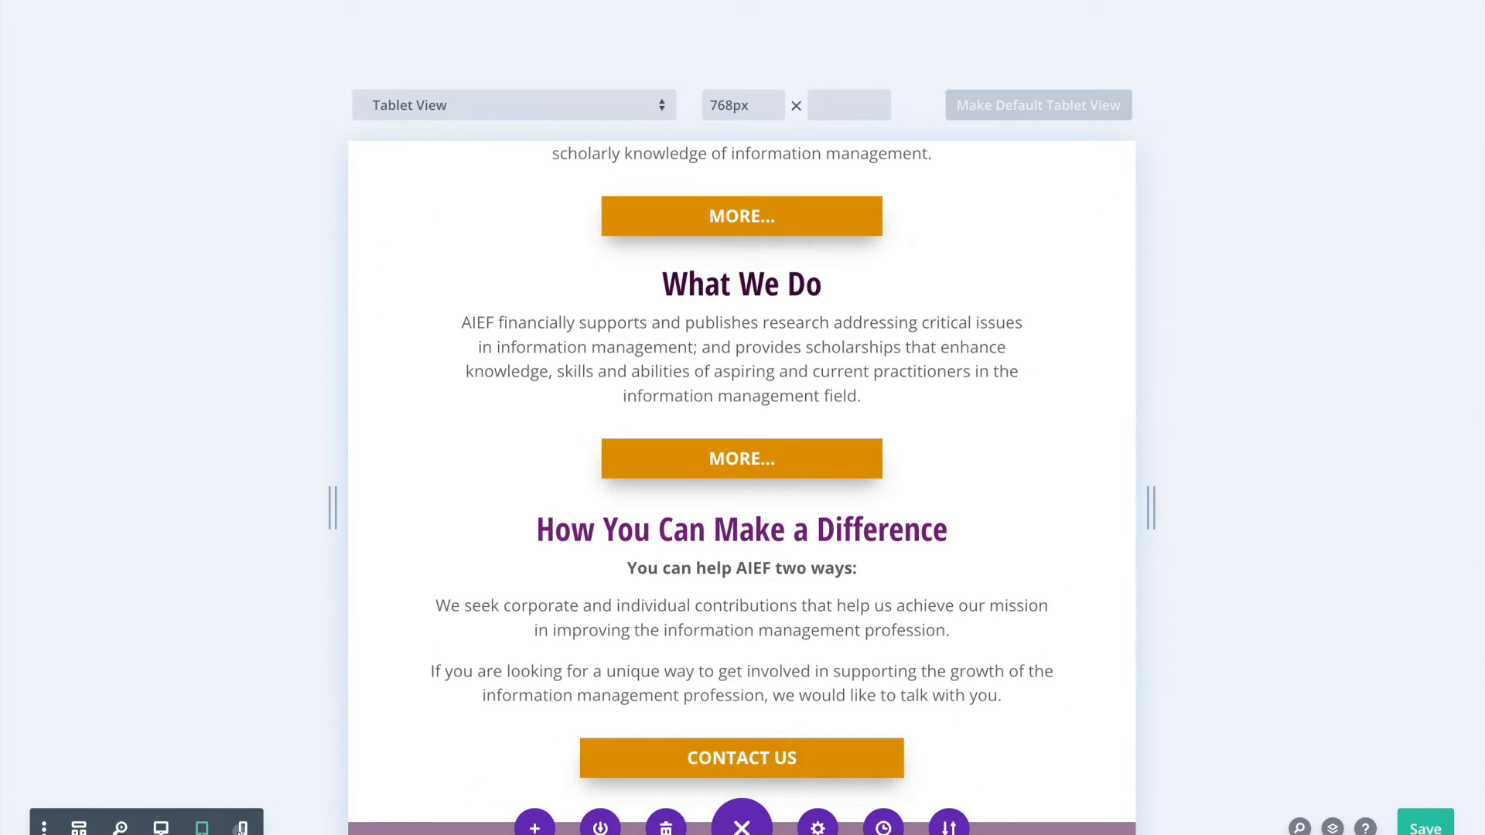
Step: Preview the same rows in phone view, and return the page to desktop view
click(242, 827)
scroll(928, 572, up, 4)
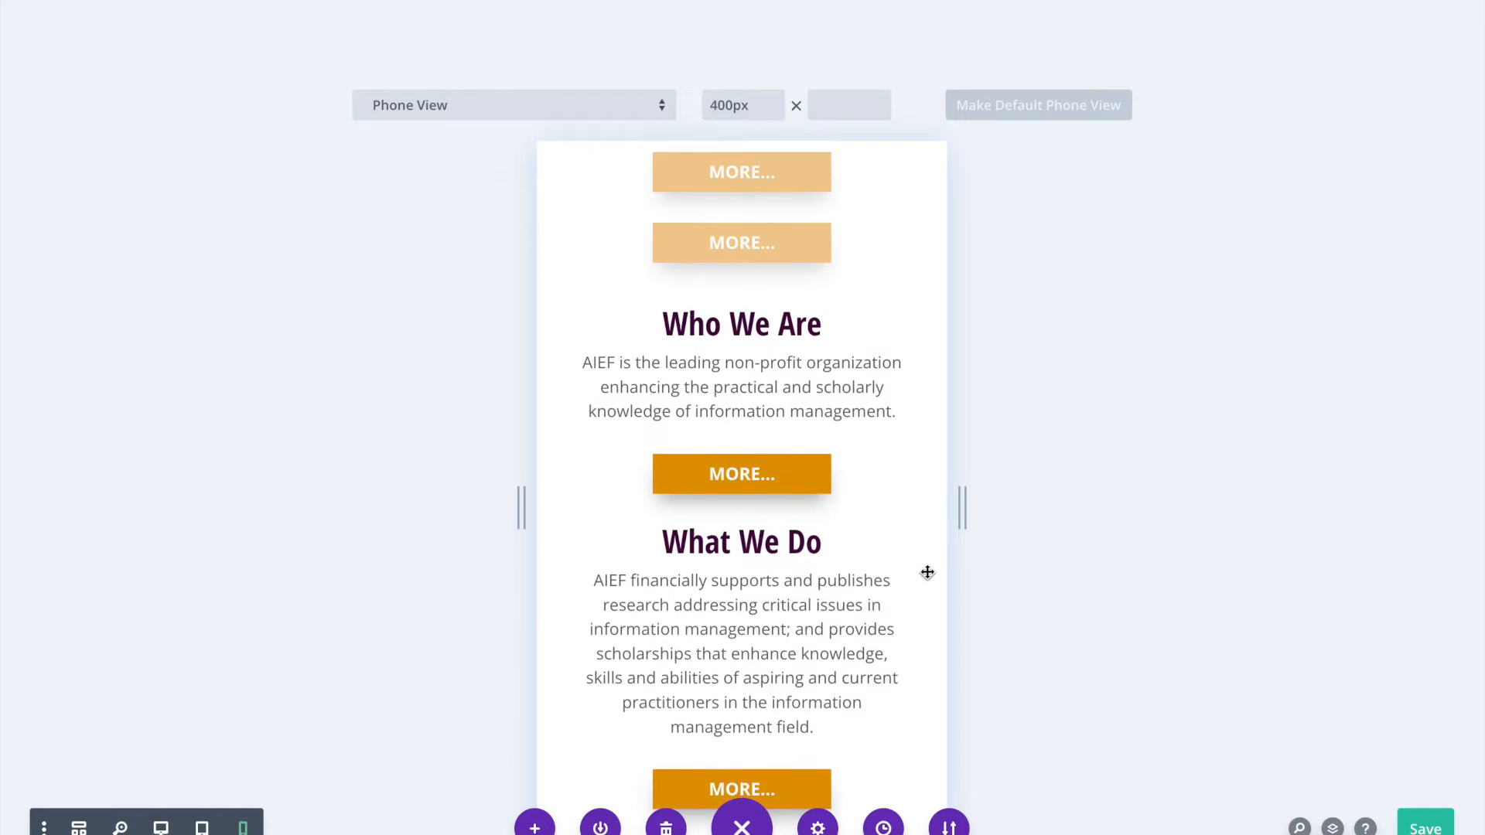
scroll(922, 557, down, 3)
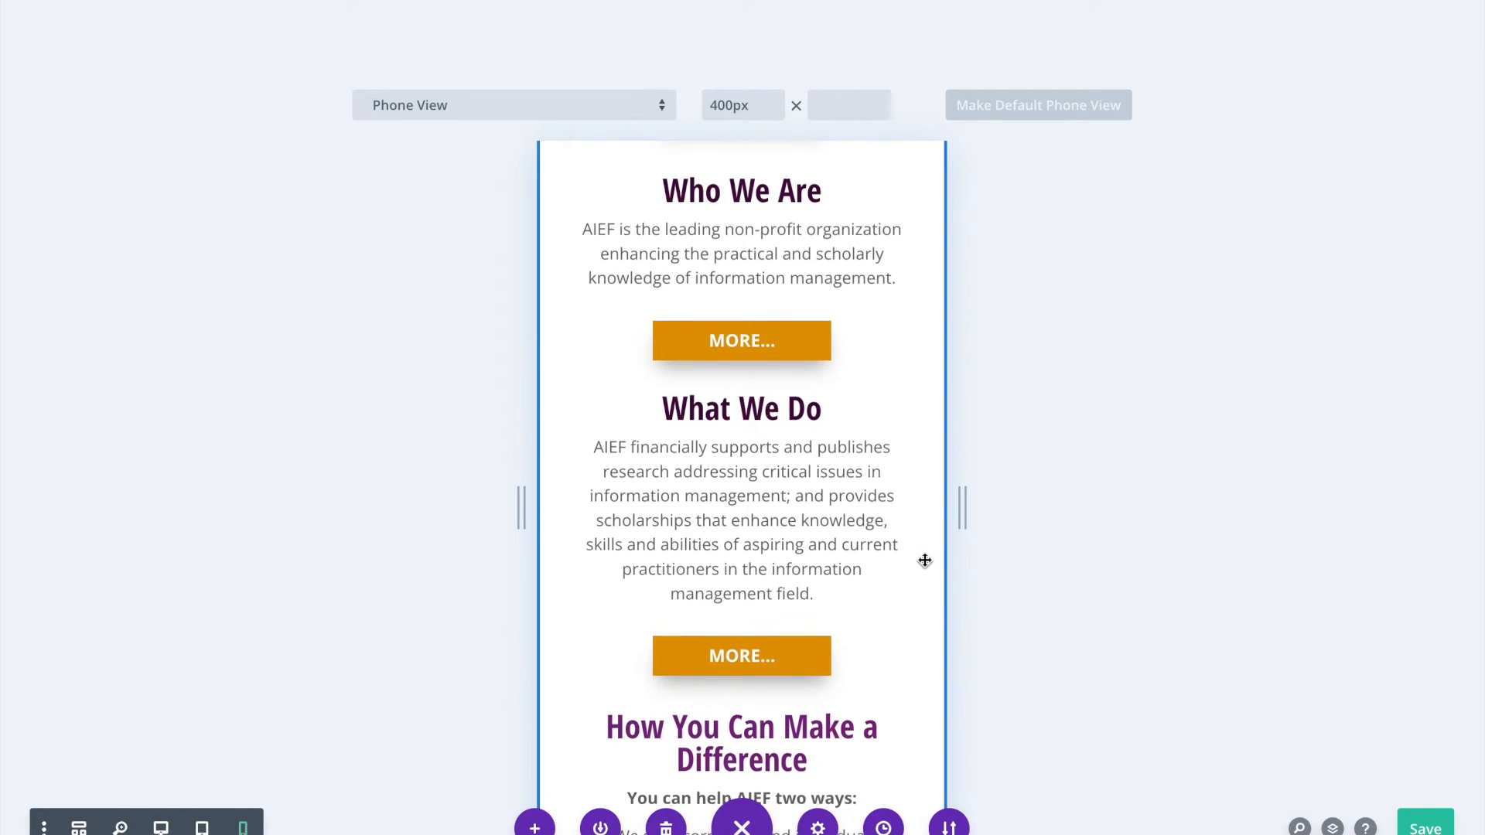
scroll(924, 560, down, 1)
scroll(924, 560, up, 8)
scroll(924, 560, down, 7)
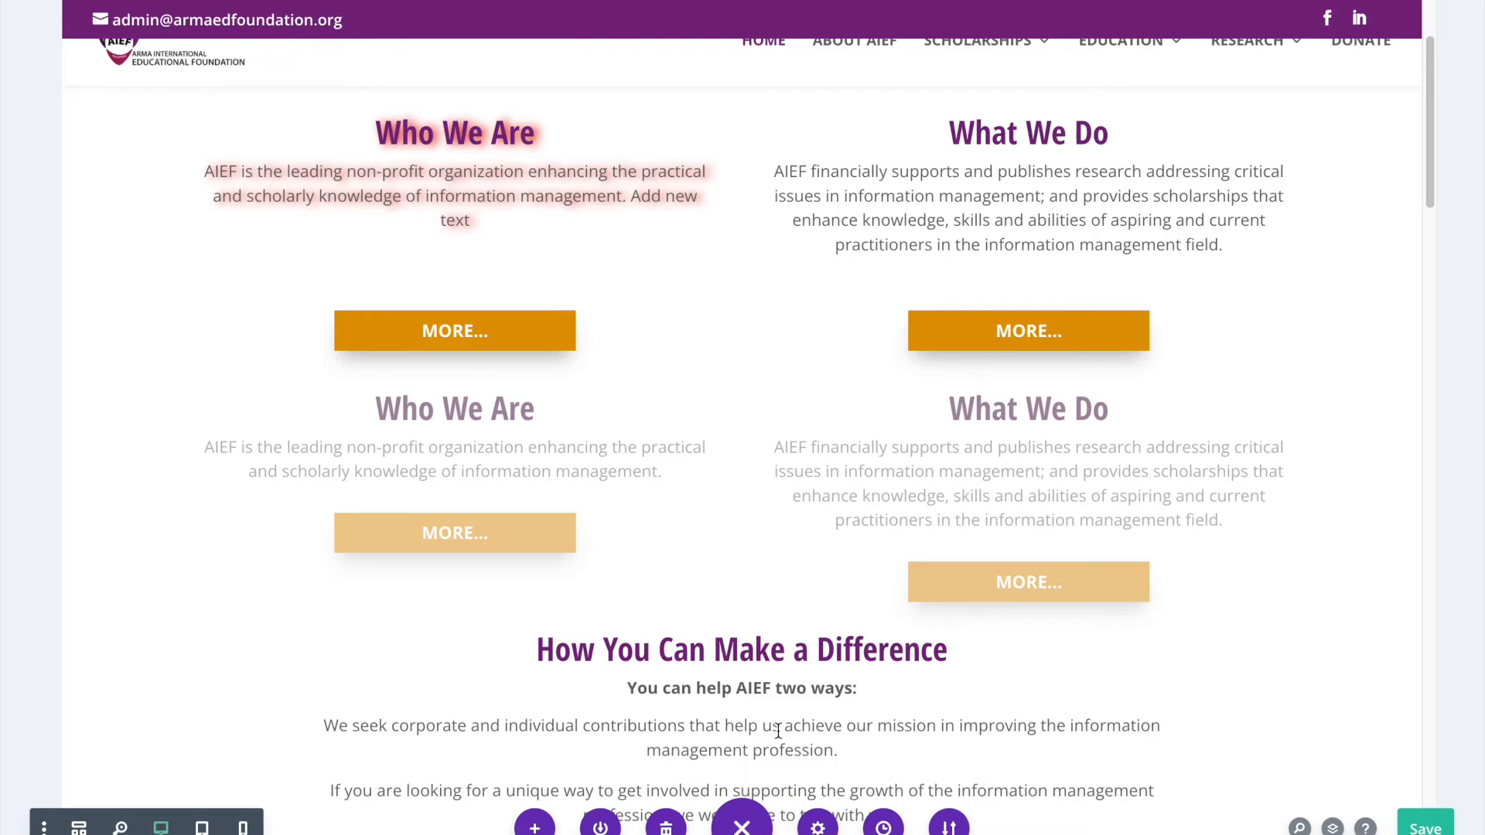
mouse_move(779, 737)
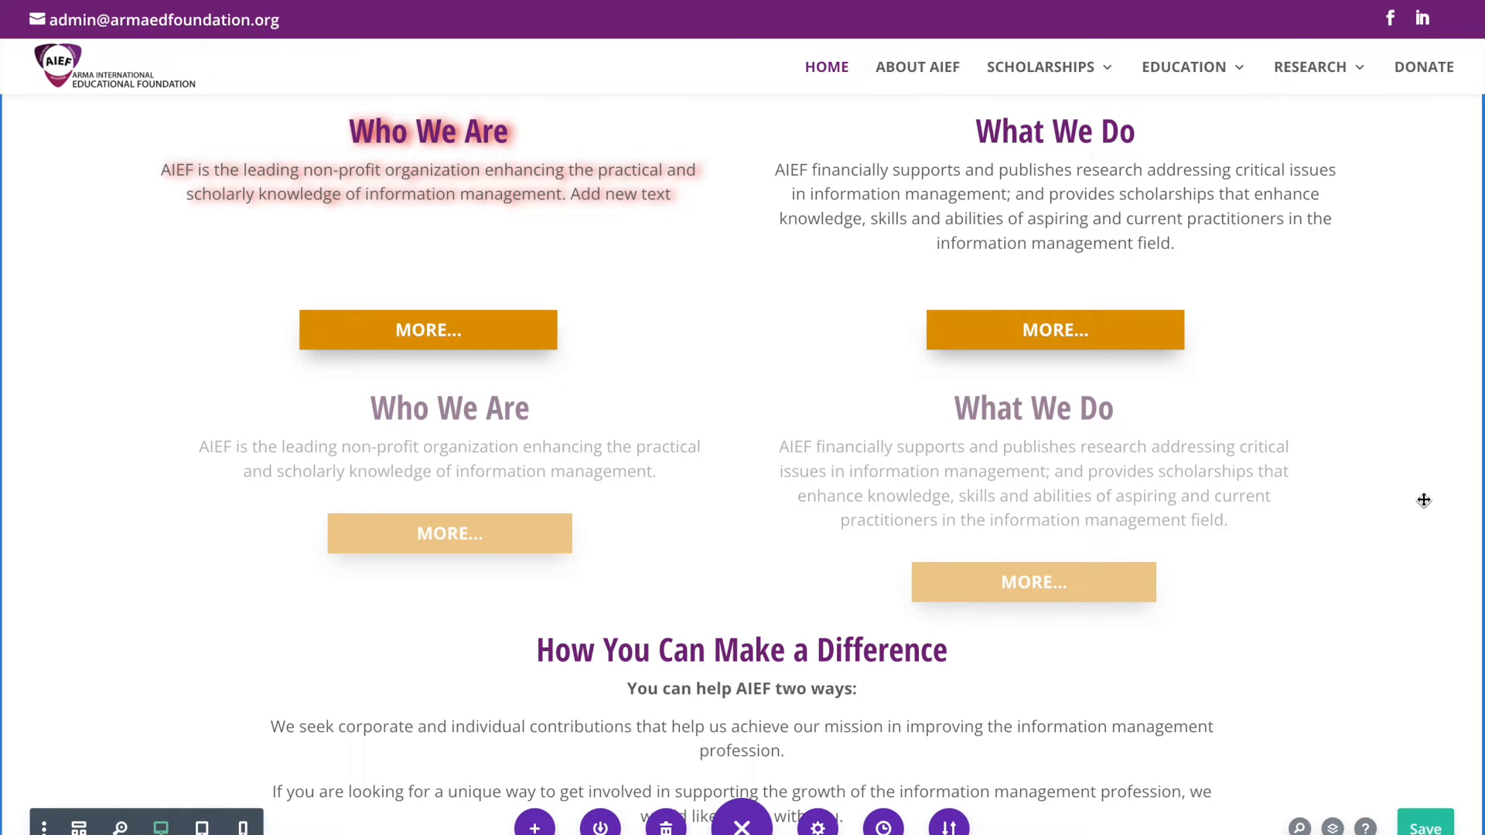
scroll(1423, 498, down, 8)
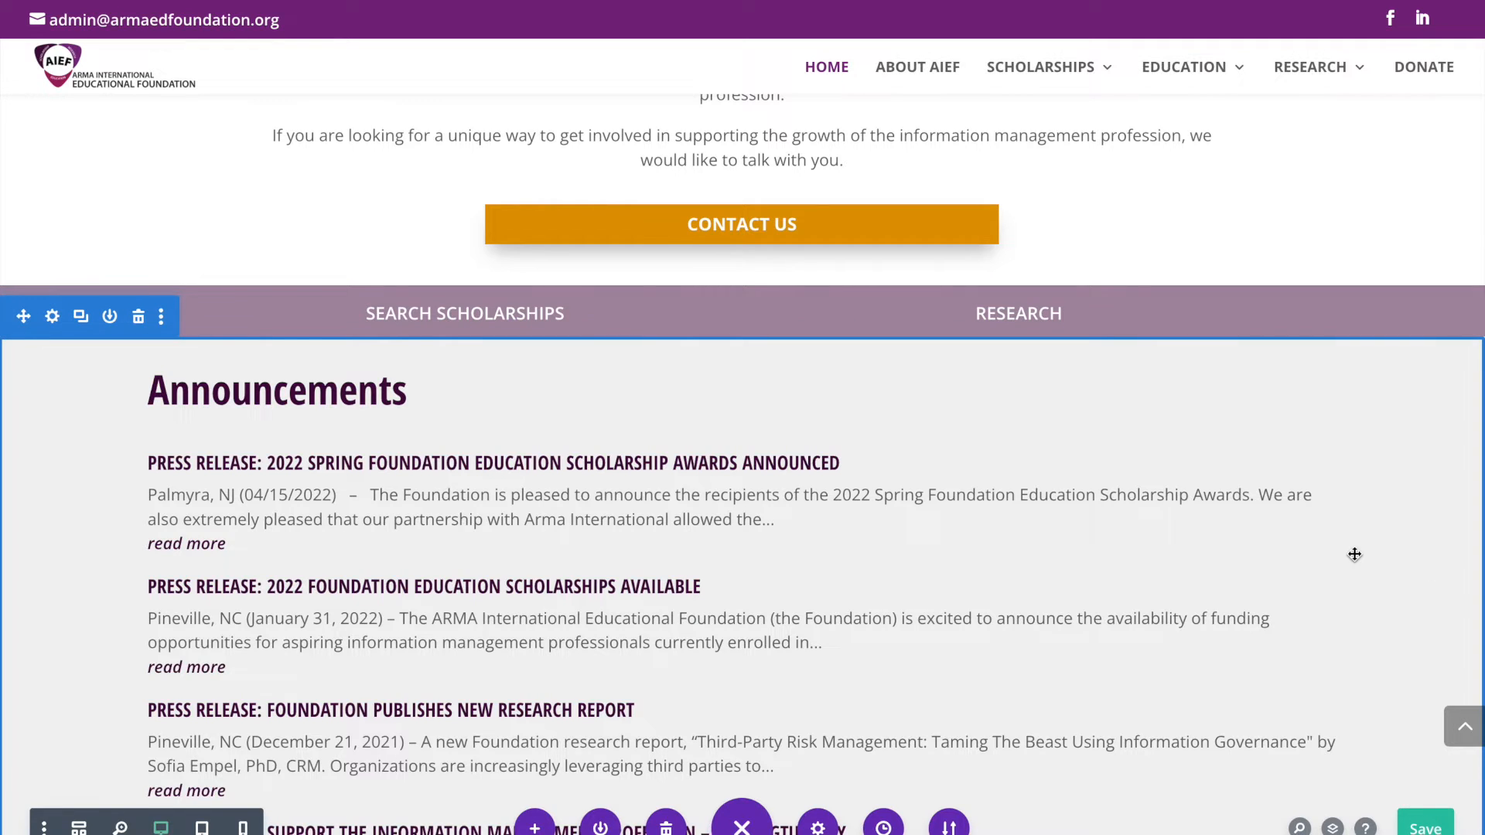
scroll(1355, 555, up, 10)
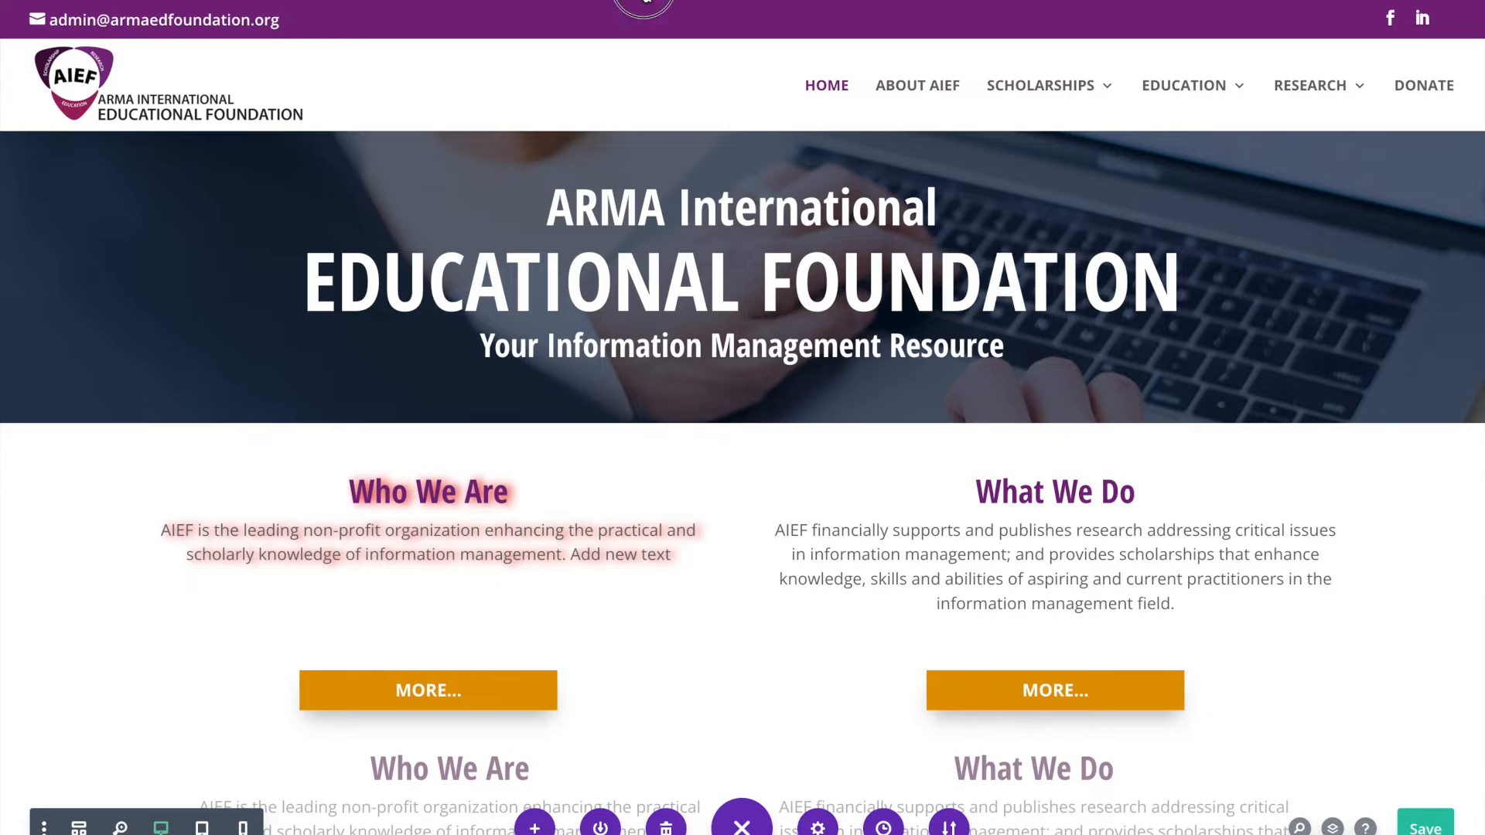
Step: Exit the visual builder on the home page, discarding the unsaved changes, and look through the live page down to Announcements
click(643, 4)
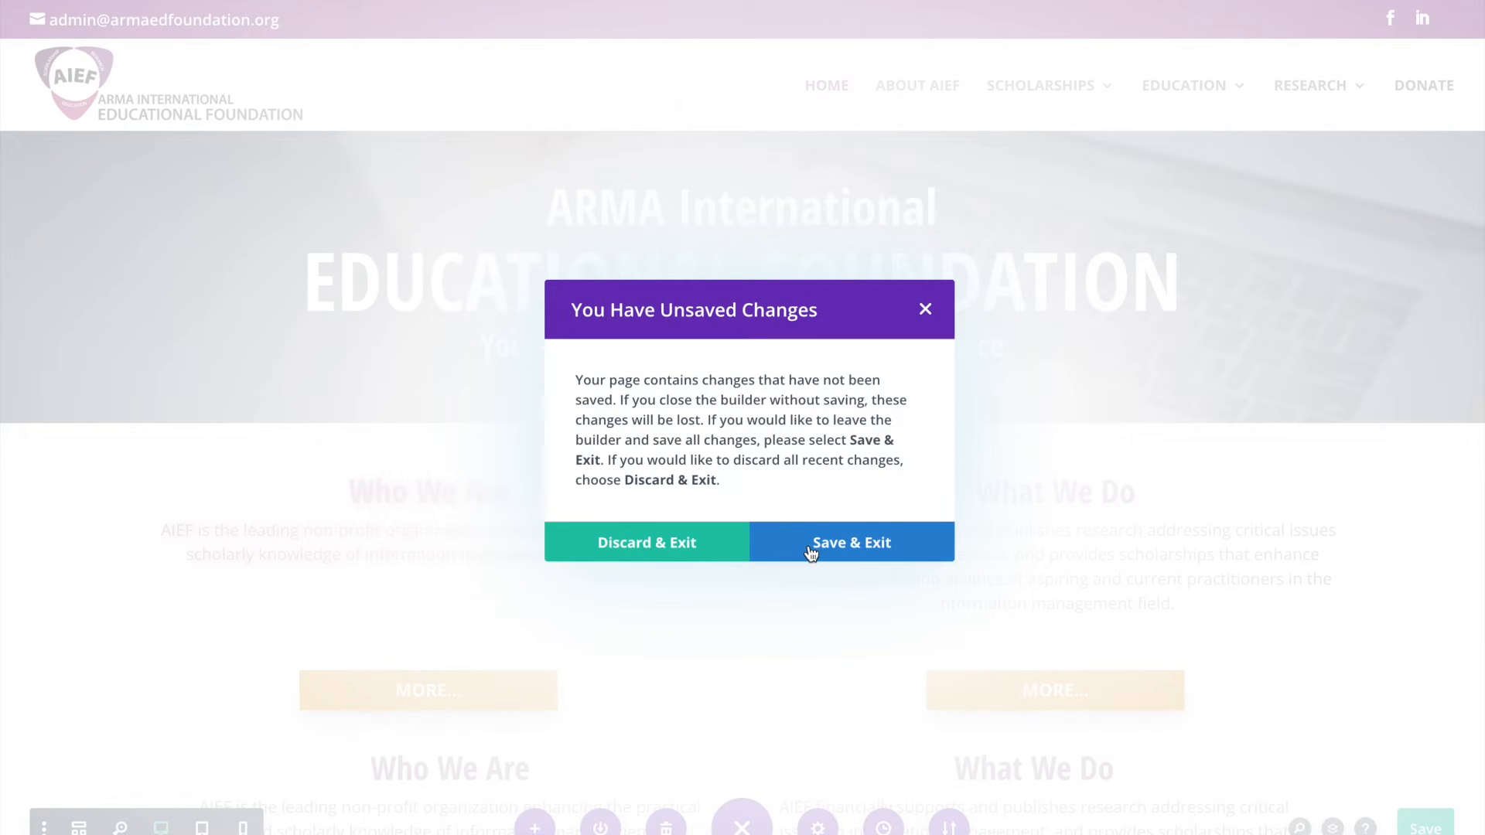
click(646, 548)
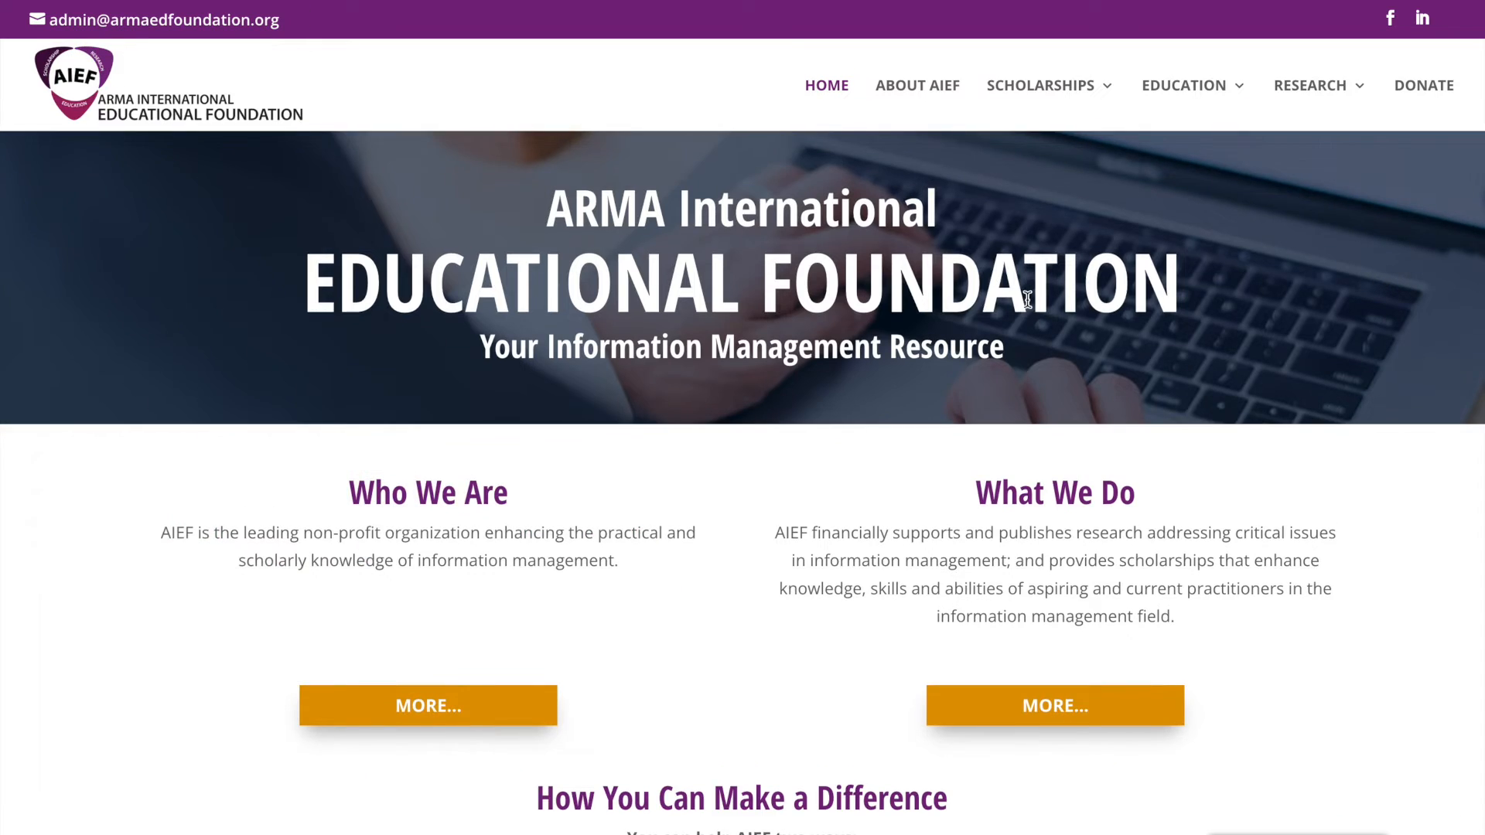
scroll(1027, 299, down, 8)
scroll(1475, 447, down, 10)
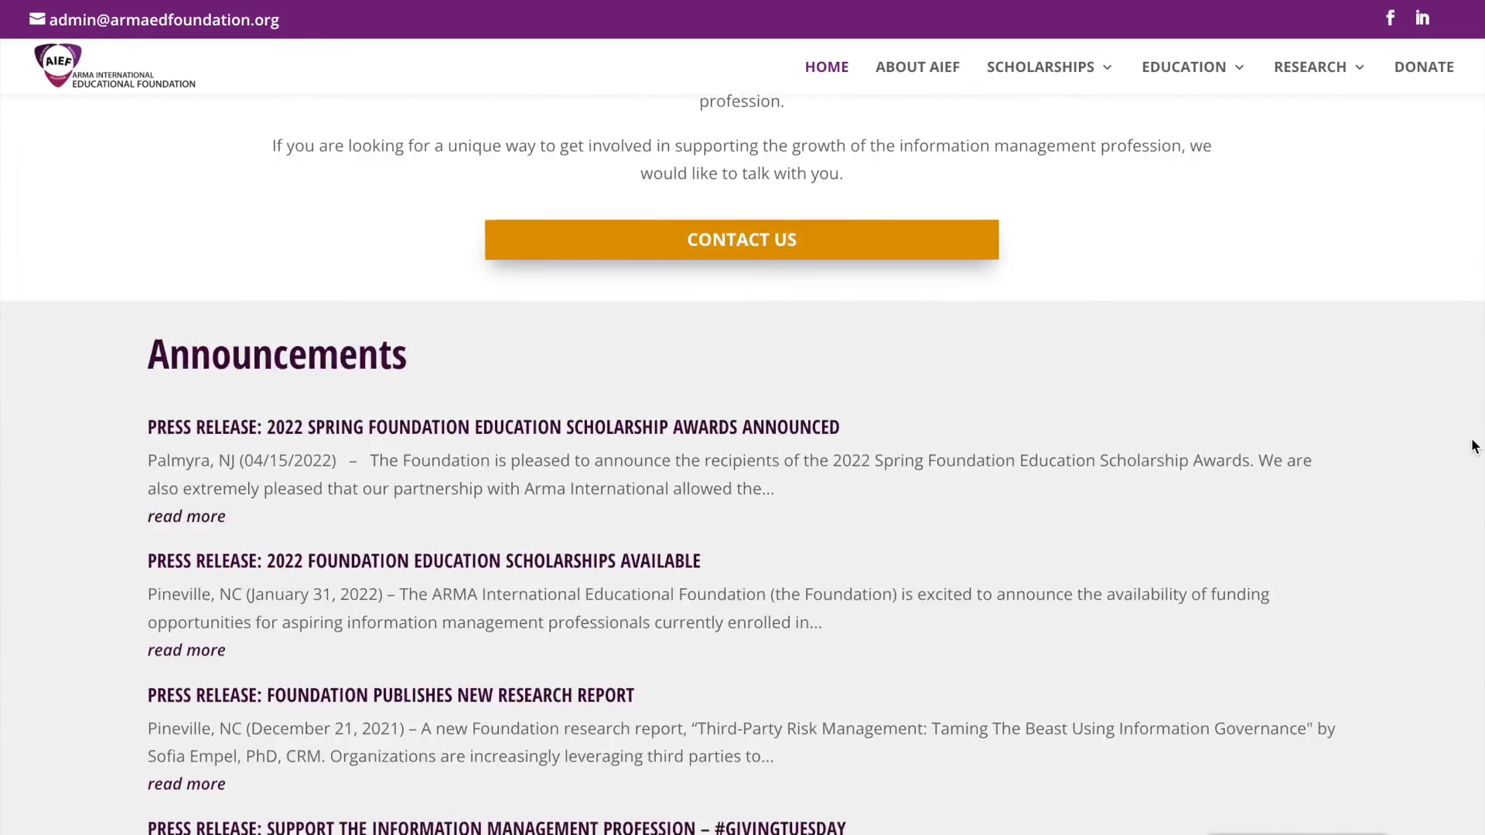
scroll(1450, 446, up, 20)
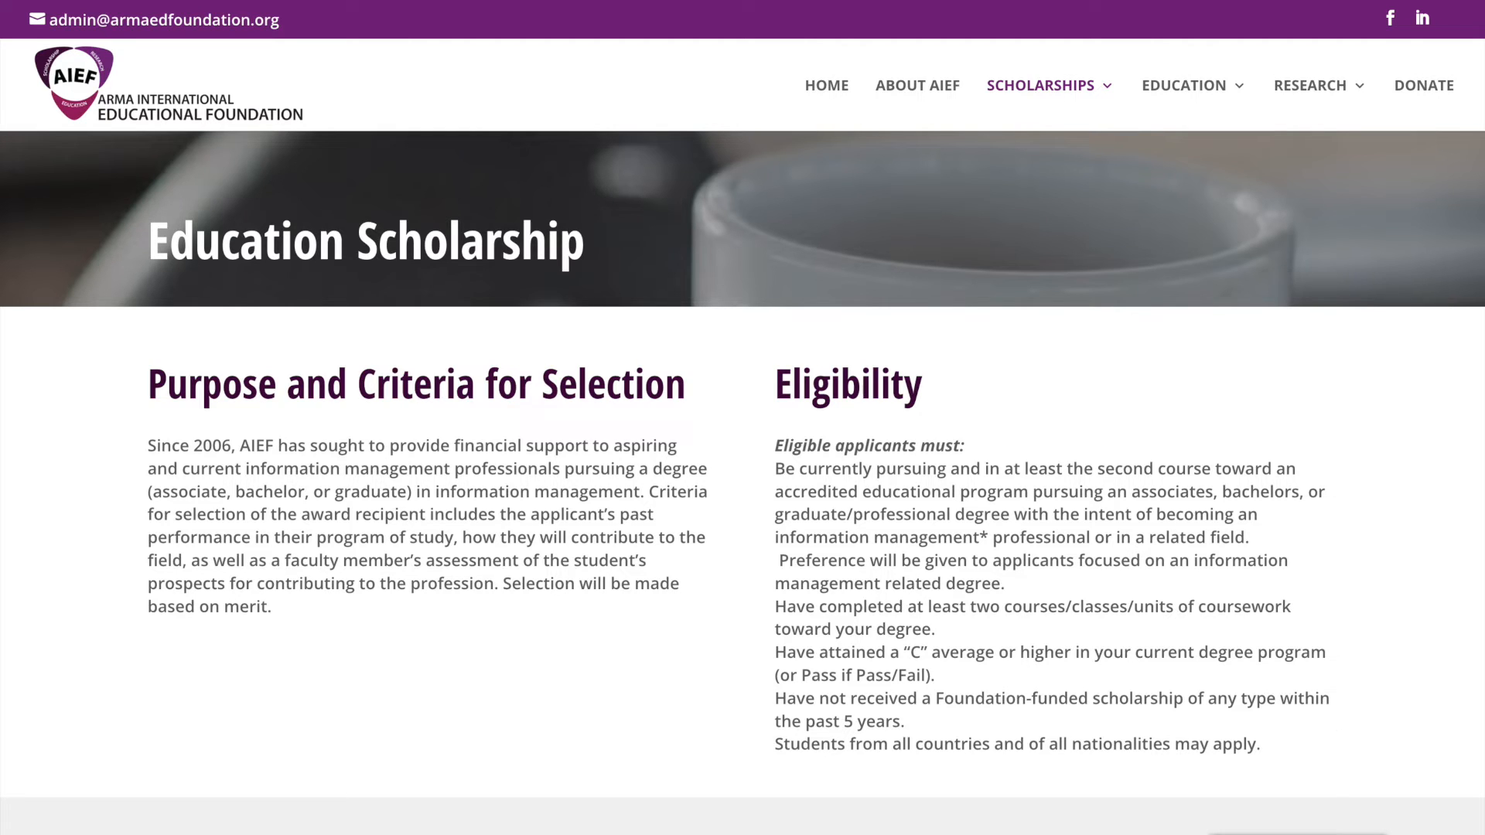
Step: Review the Education Scholarship page down to Currently Available Scholarships, both live and in the visual builder
scroll(1100, 495, down, 10)
scroll(1101, 494, up, 10)
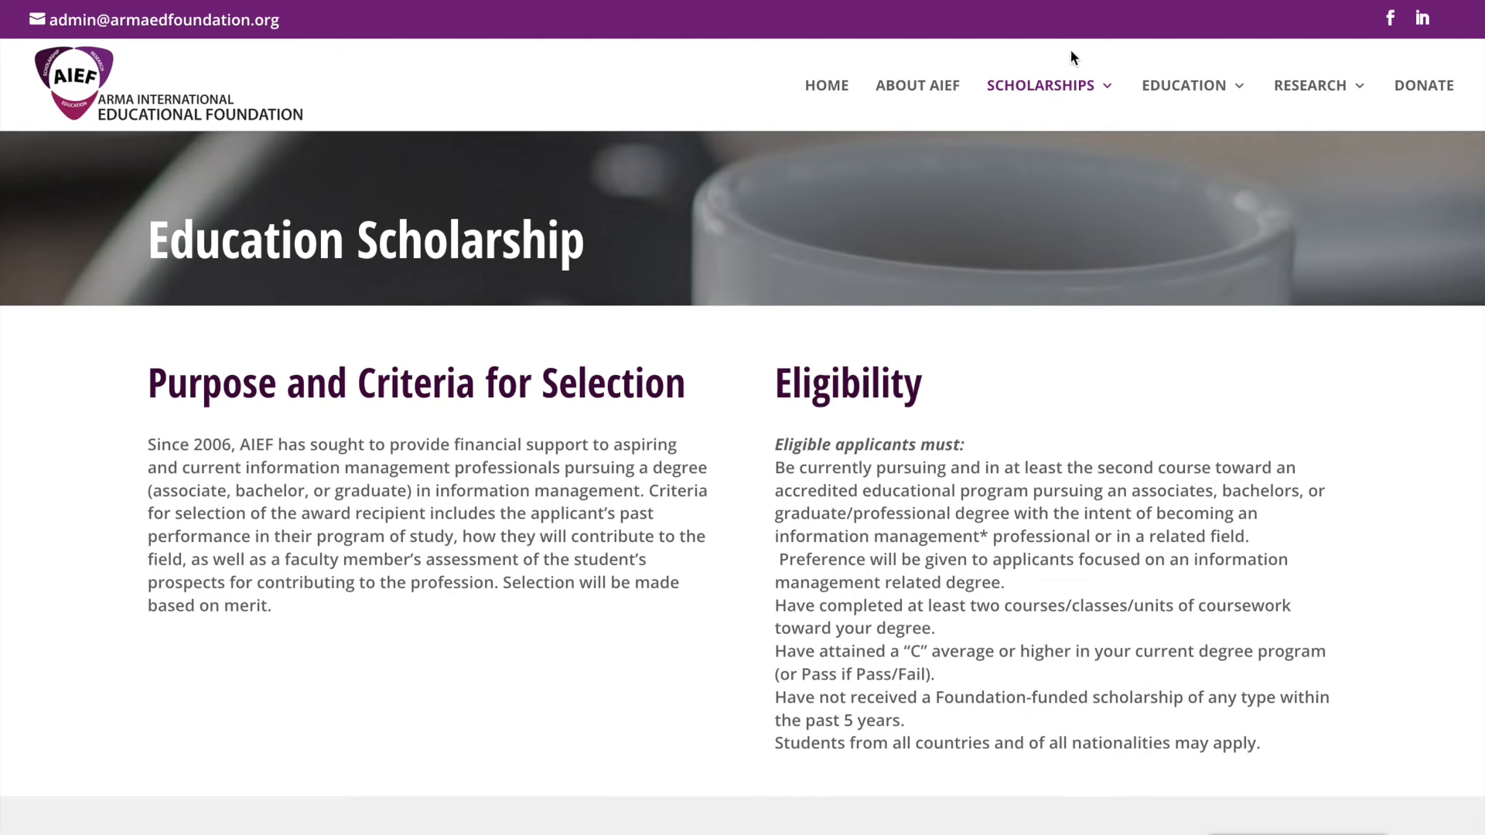
mouse_move(1075, 87)
scroll(1216, 383, down, 15)
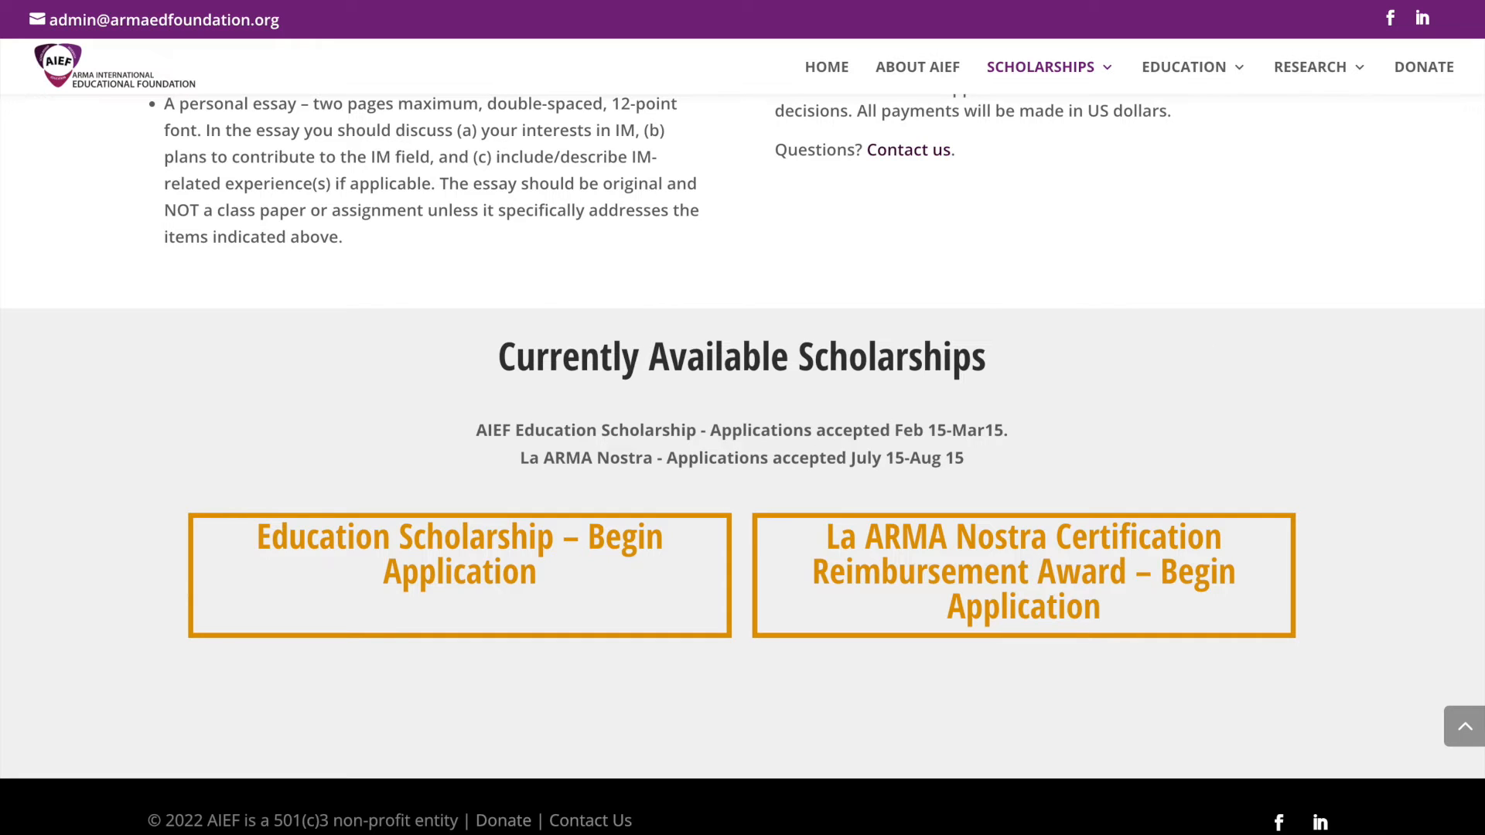
key(ctrl+Tab)
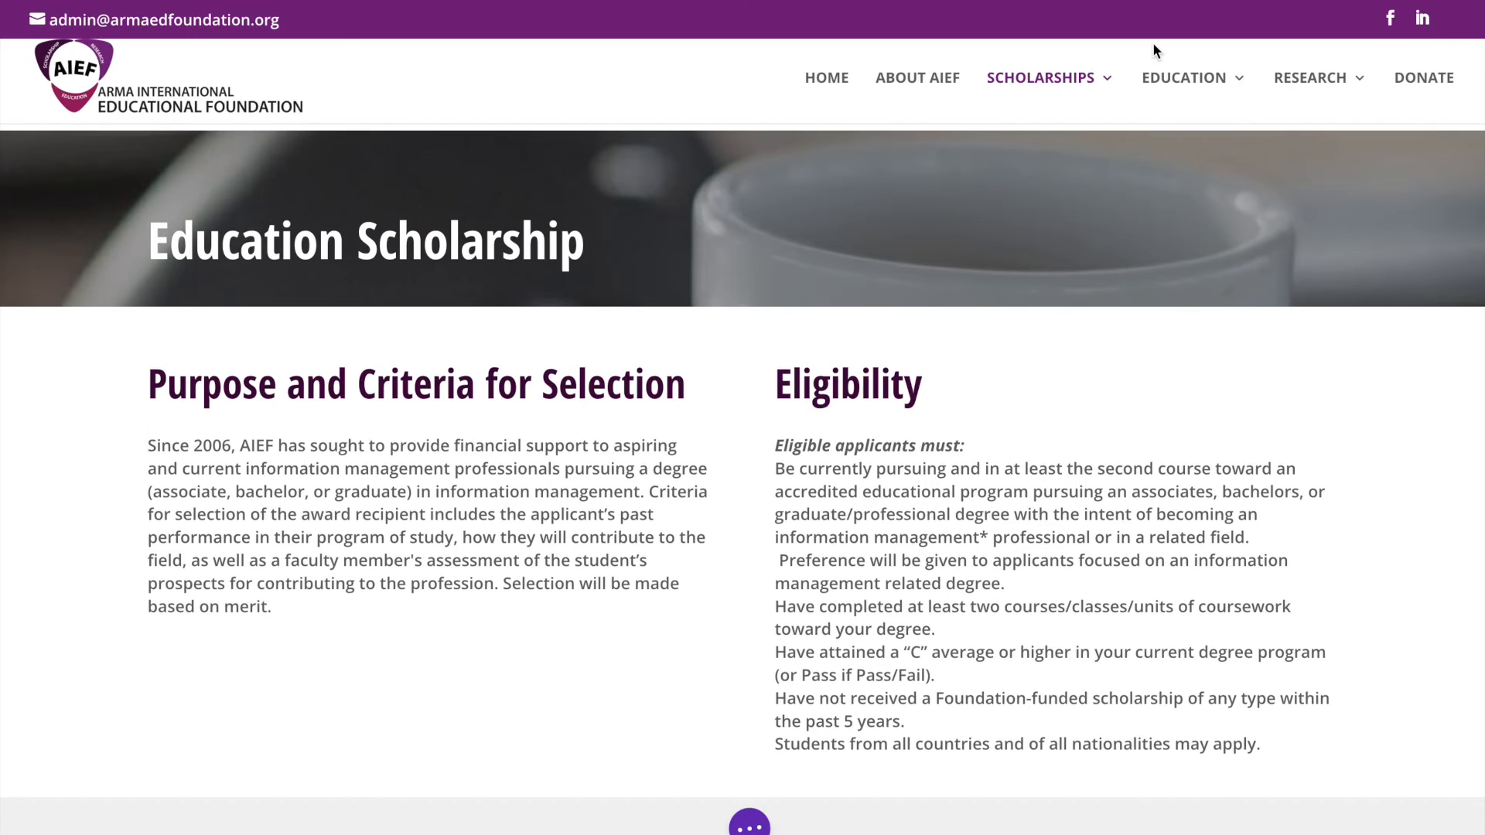
scroll(1130, 361, down, 20)
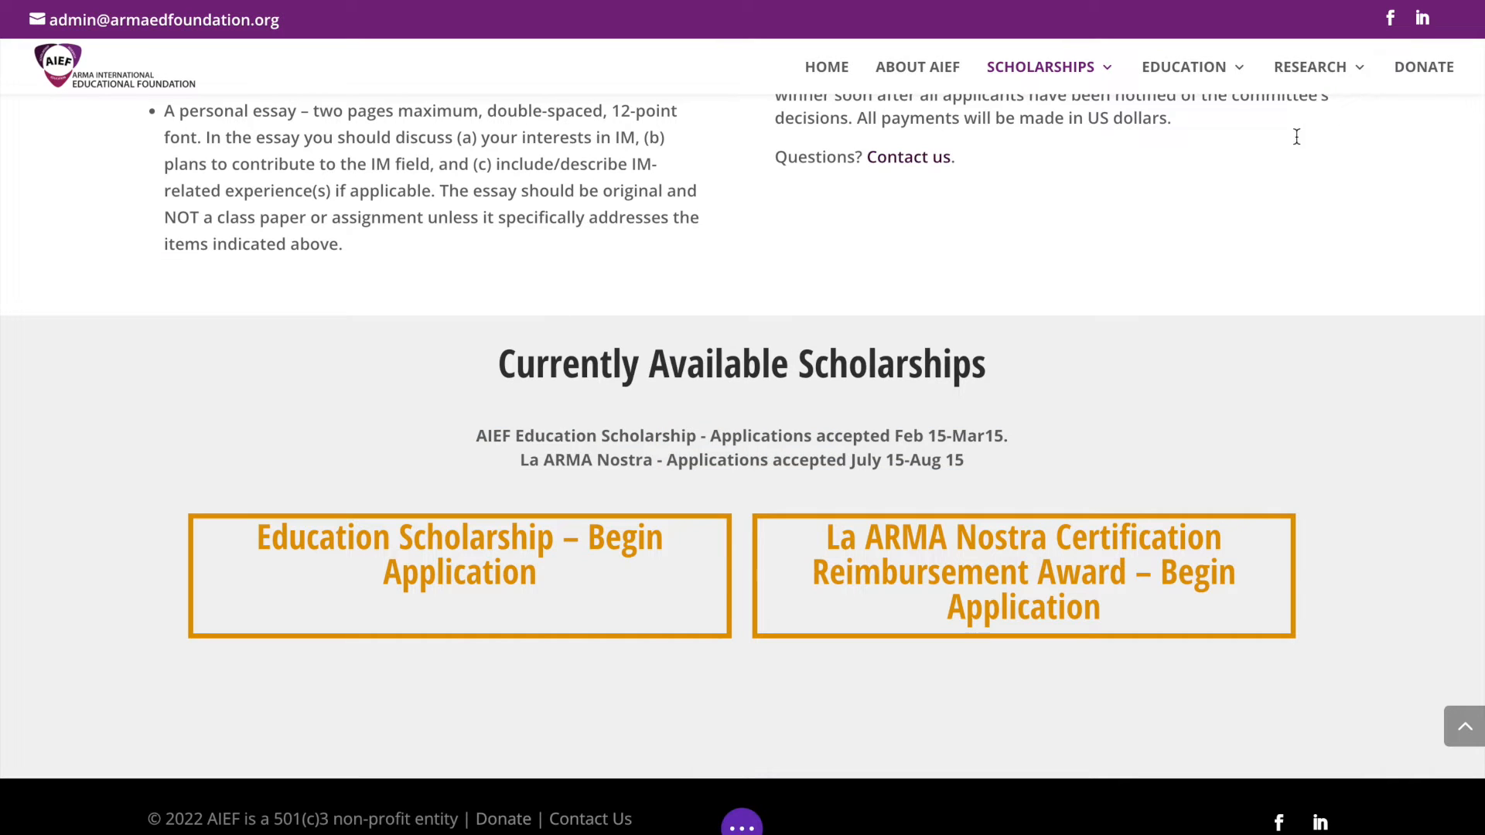
Step: Open the La ARMA Nostra Scholarship page in a new tab and examine the application dates under Currently Available Scholarships
mouse_move(1044, 68)
right_click(1059, 223)
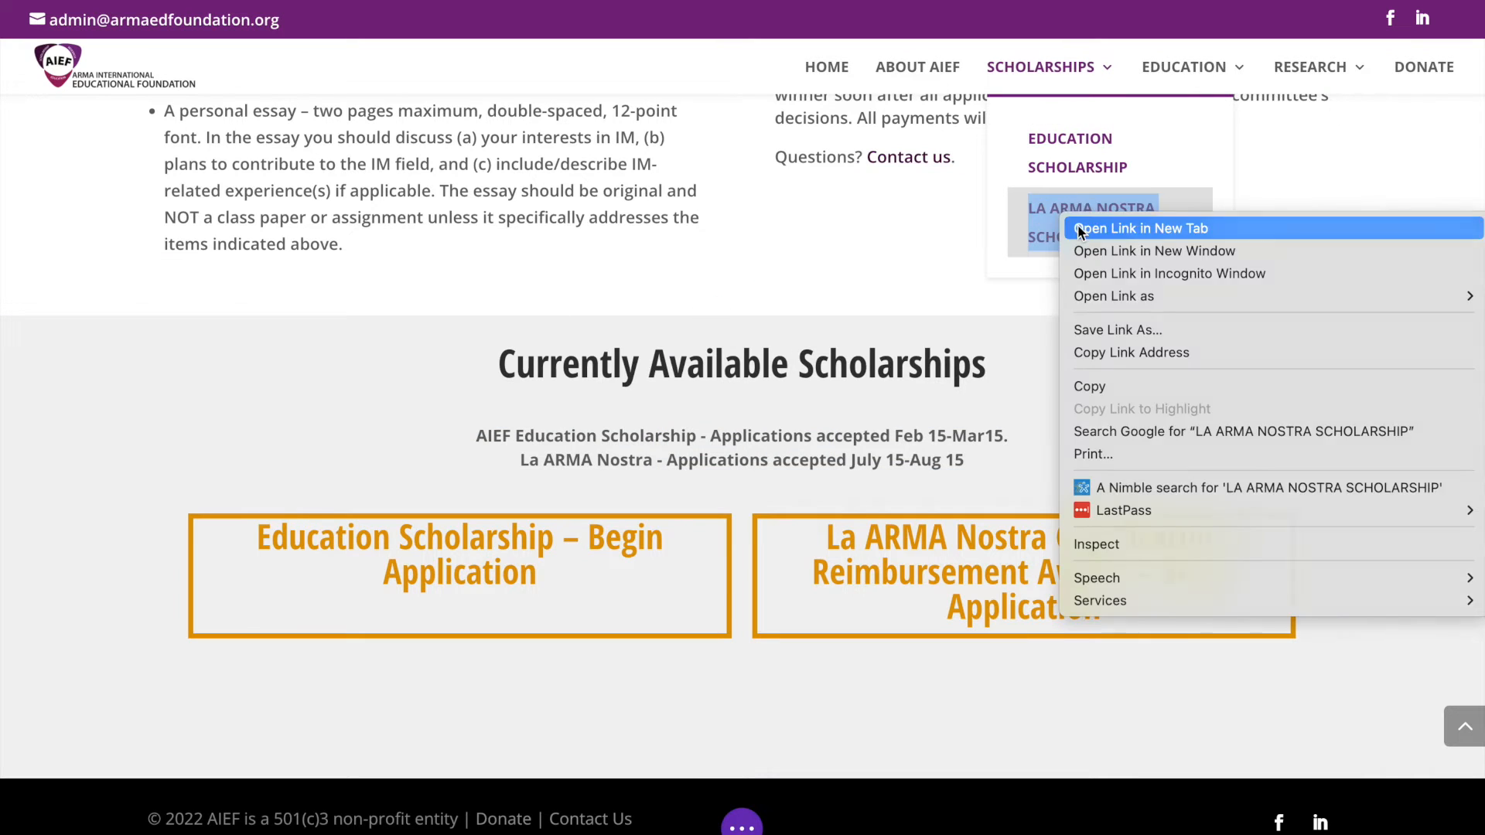
click(1078, 224)
click(584, 2)
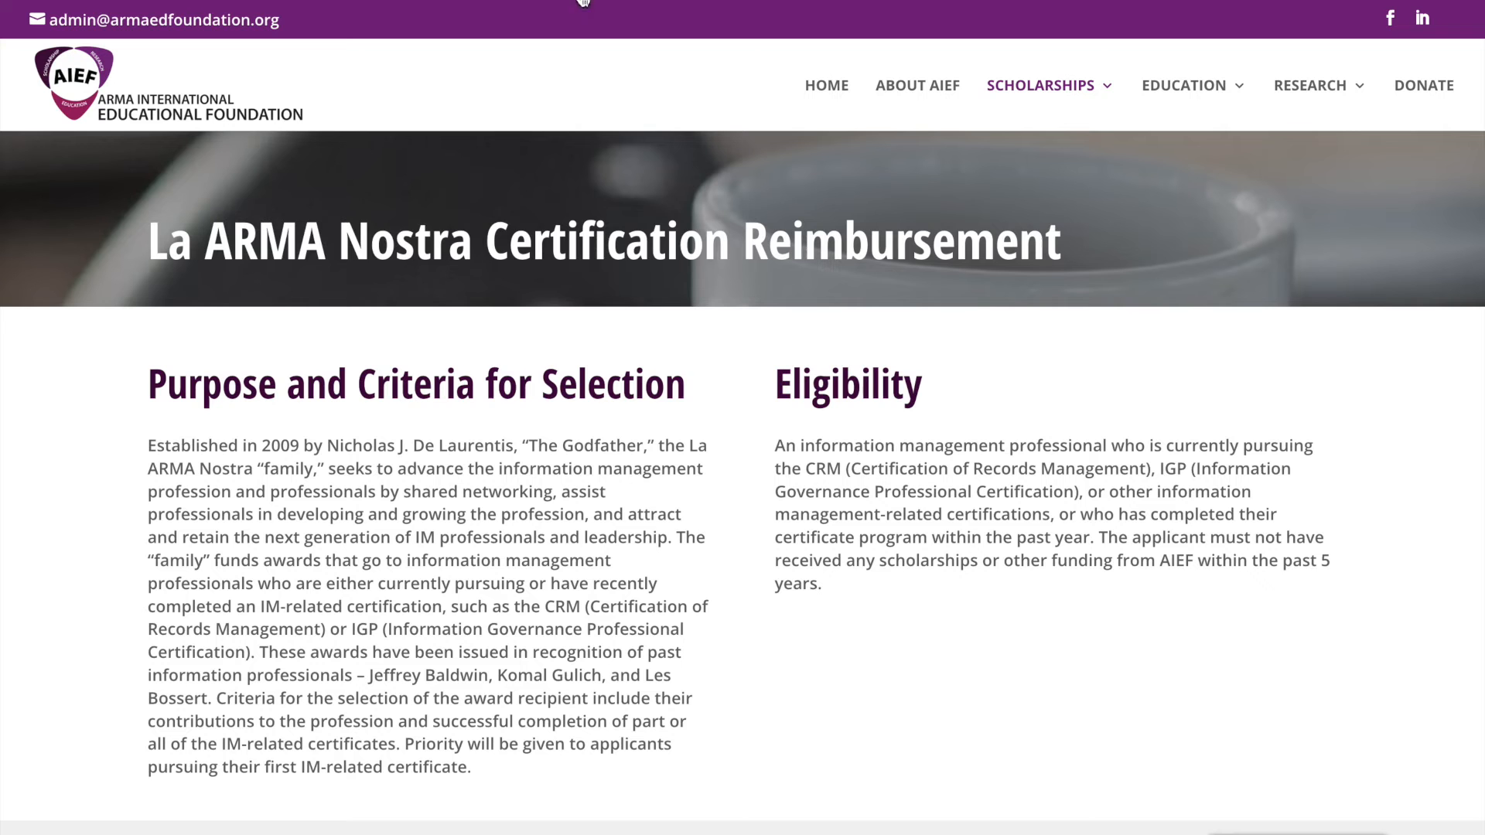
scroll(443, 270, down, 10)
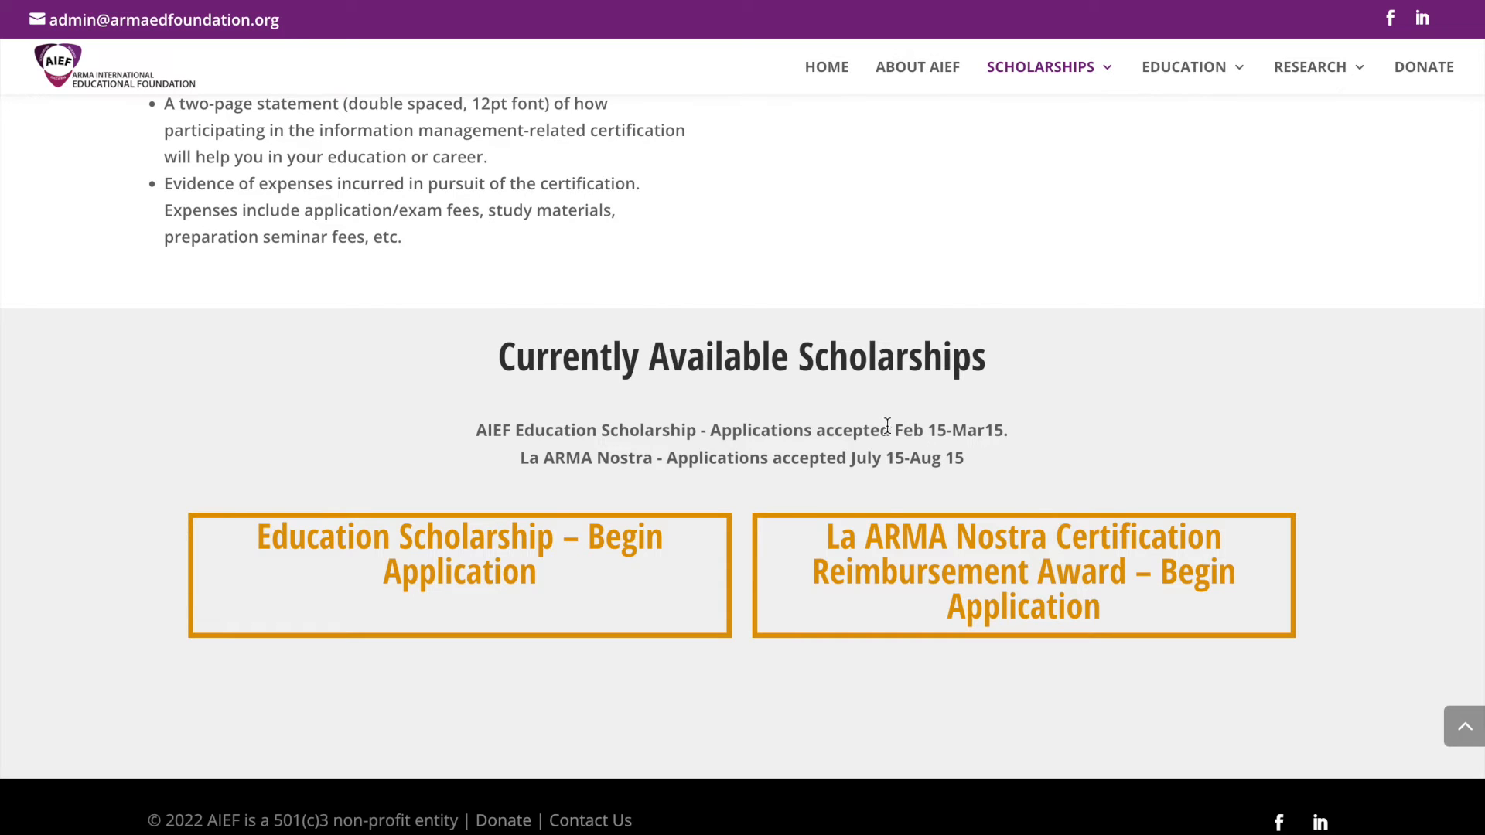
drag(890, 430, 1057, 428)
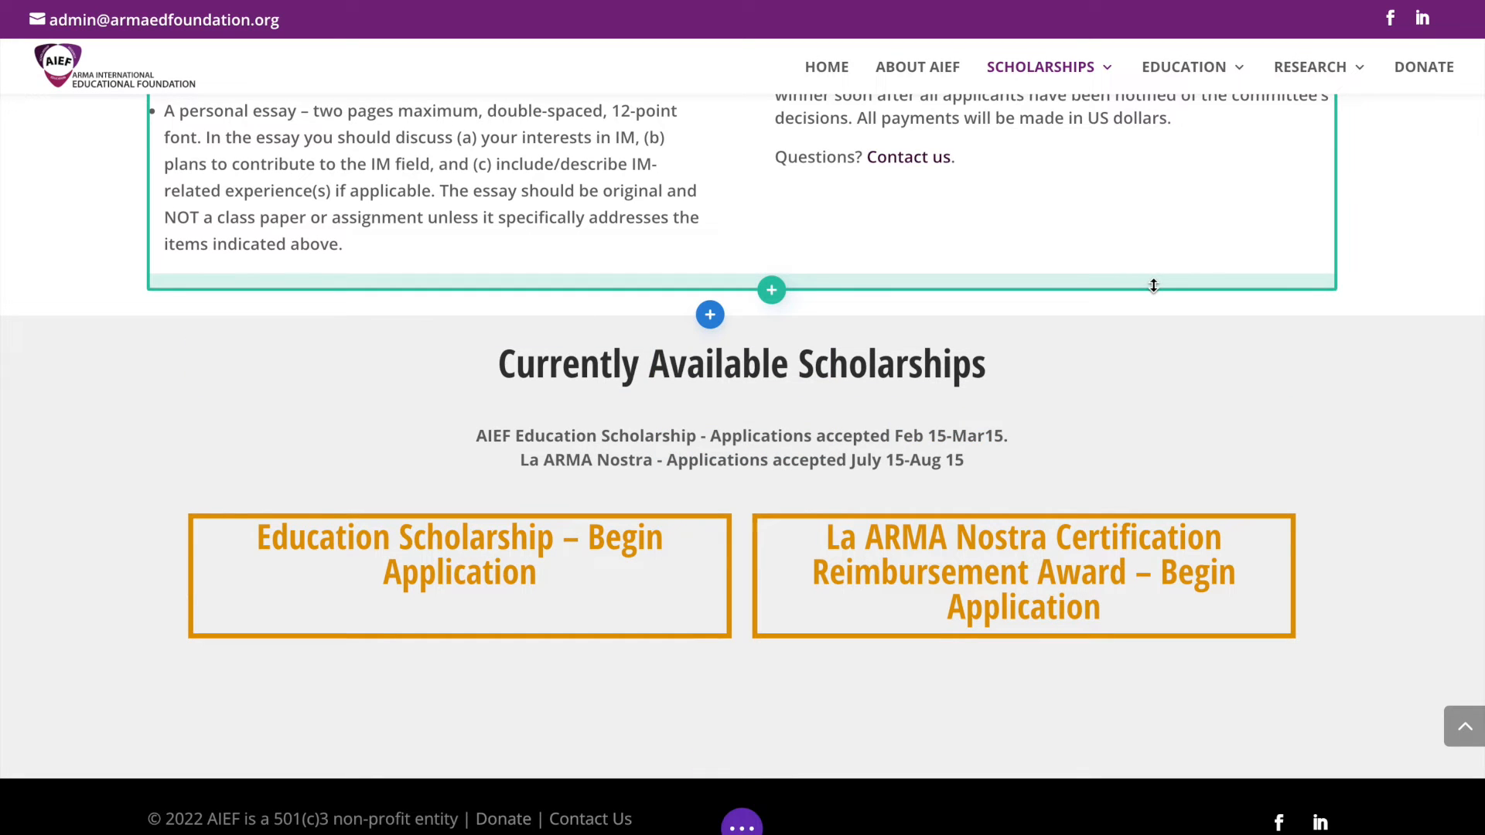
Step: Open the settings of the Blog module under Currently Available Scholarships, review its included categories and content options, and close them without changes
mouse_move(737, 581)
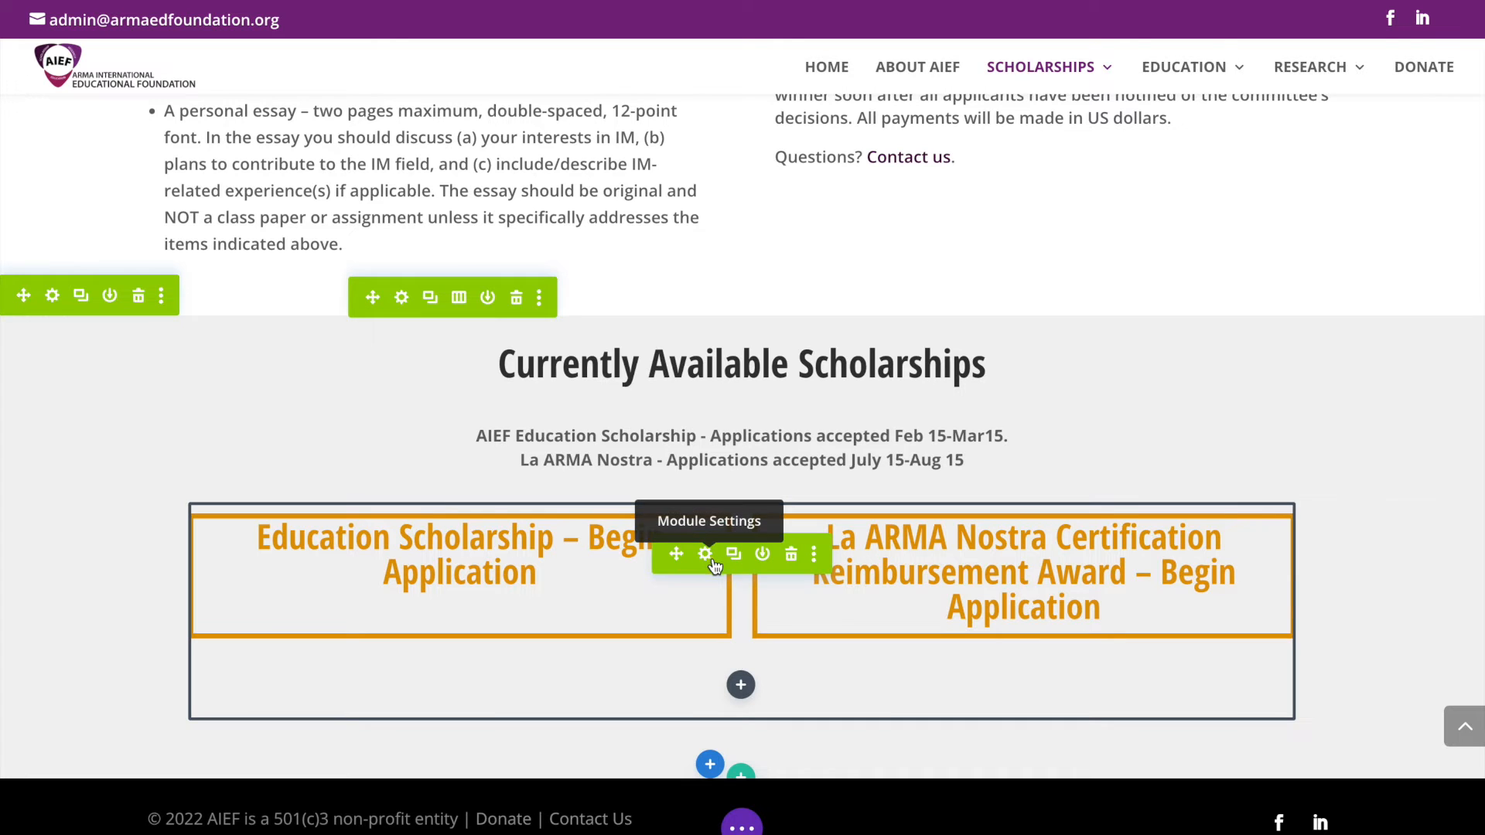
click(707, 557)
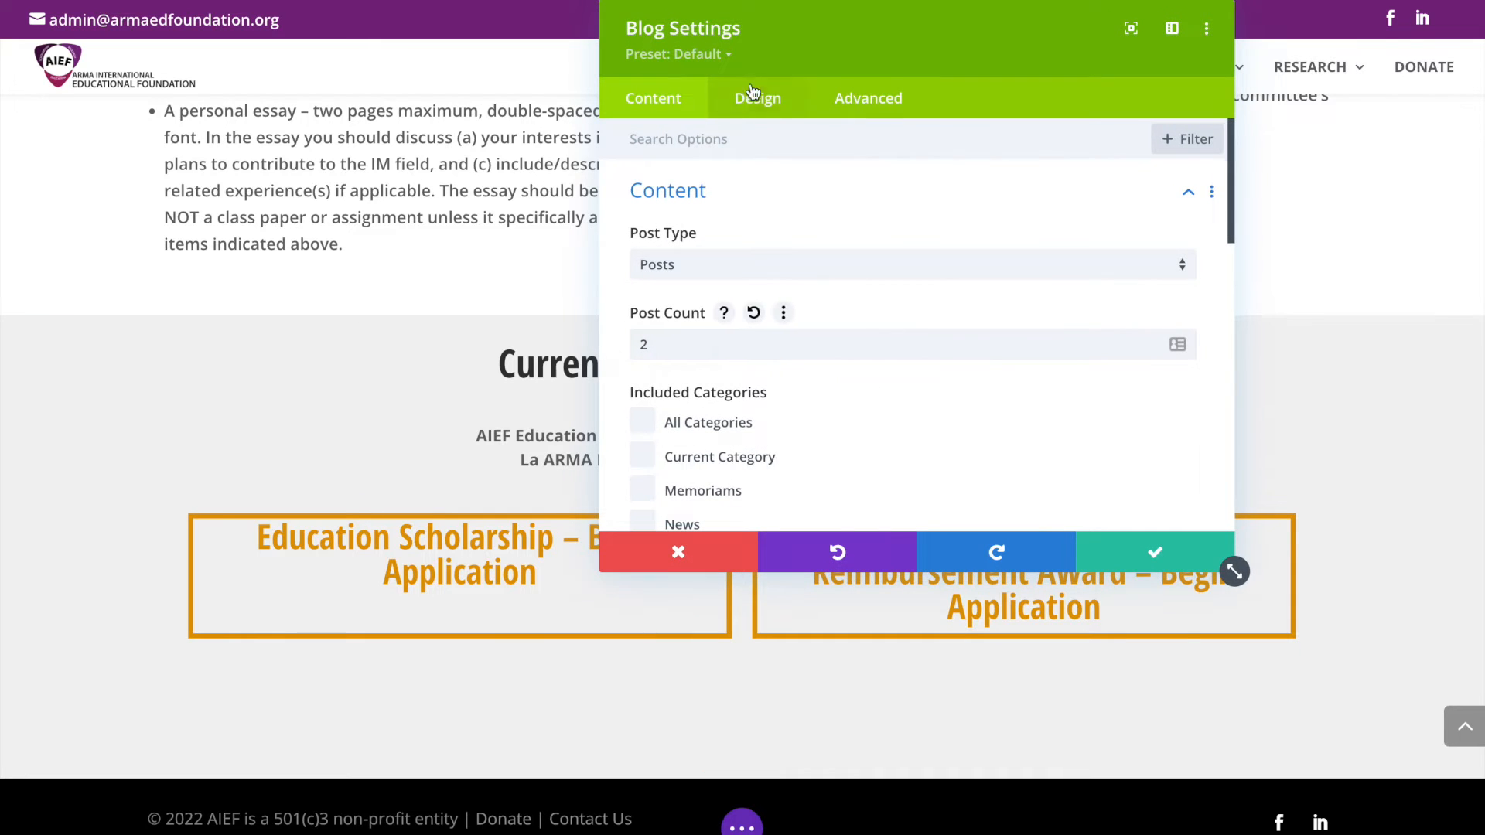
drag(1234, 573, 1244, 694)
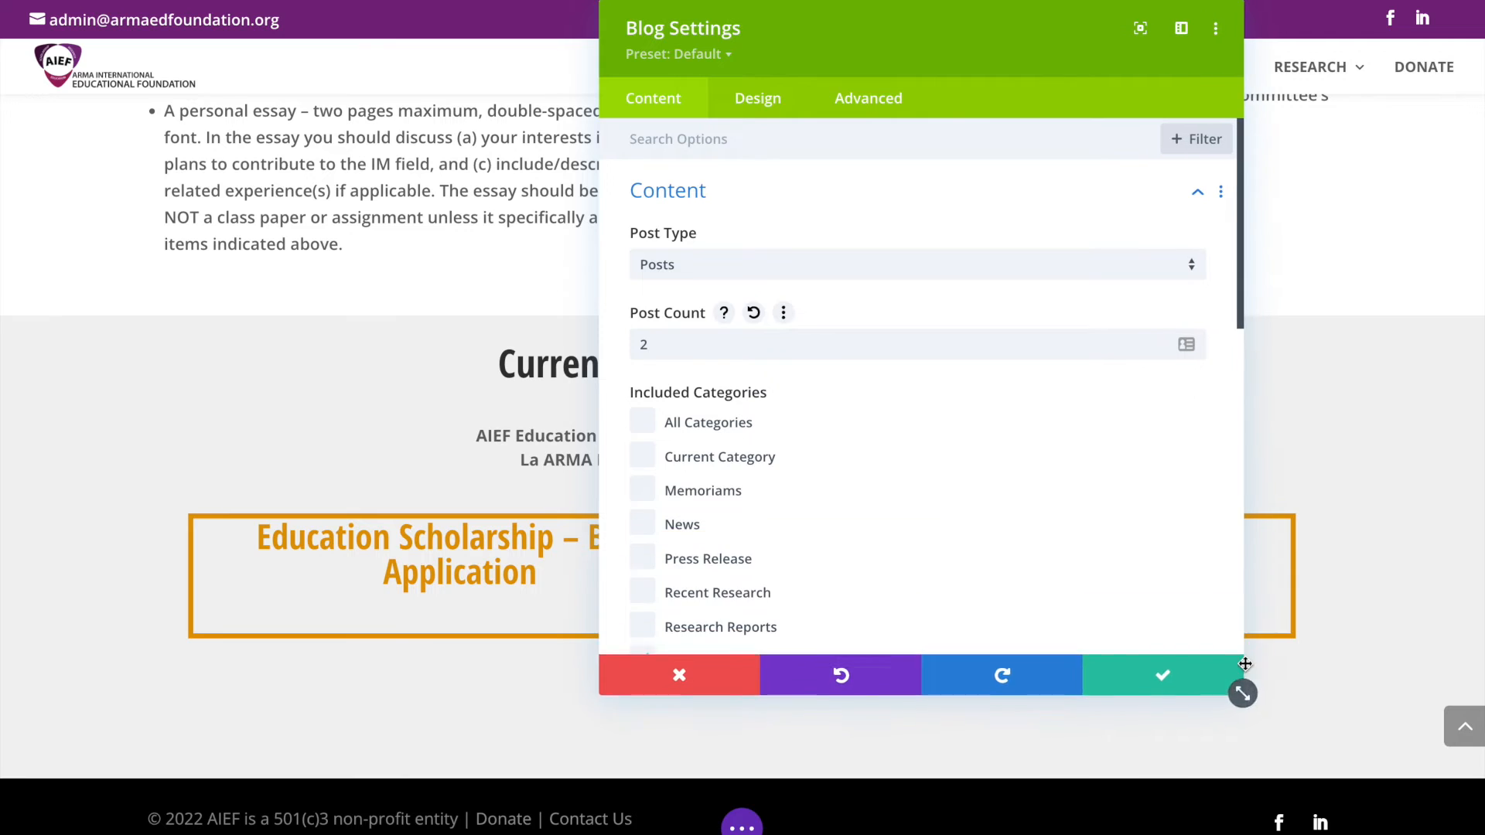
drag(909, 26, 994, 26)
scroll(1010, 425, down, 3)
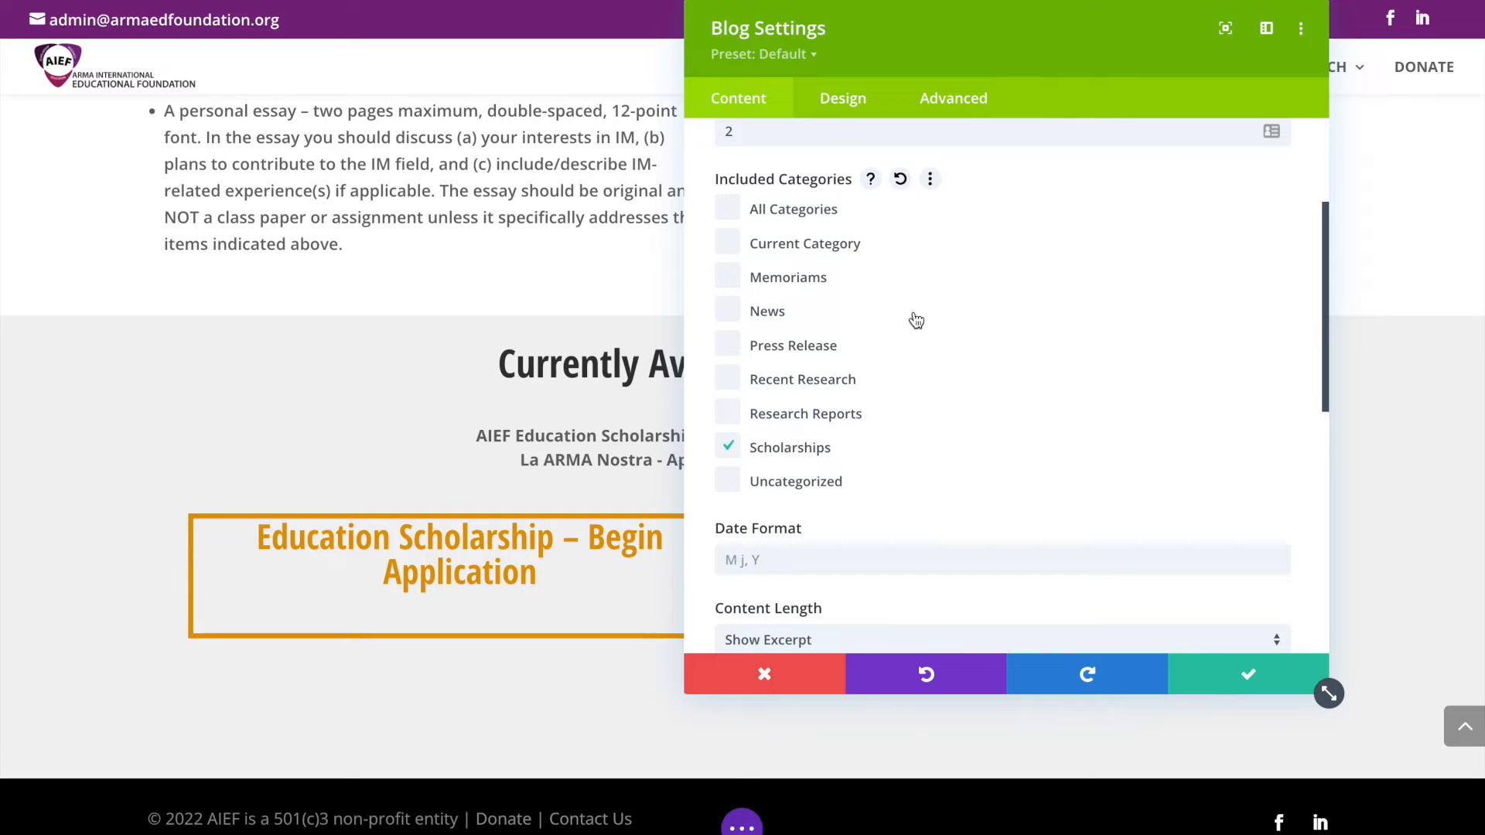
scroll(1142, 535, down, 2)
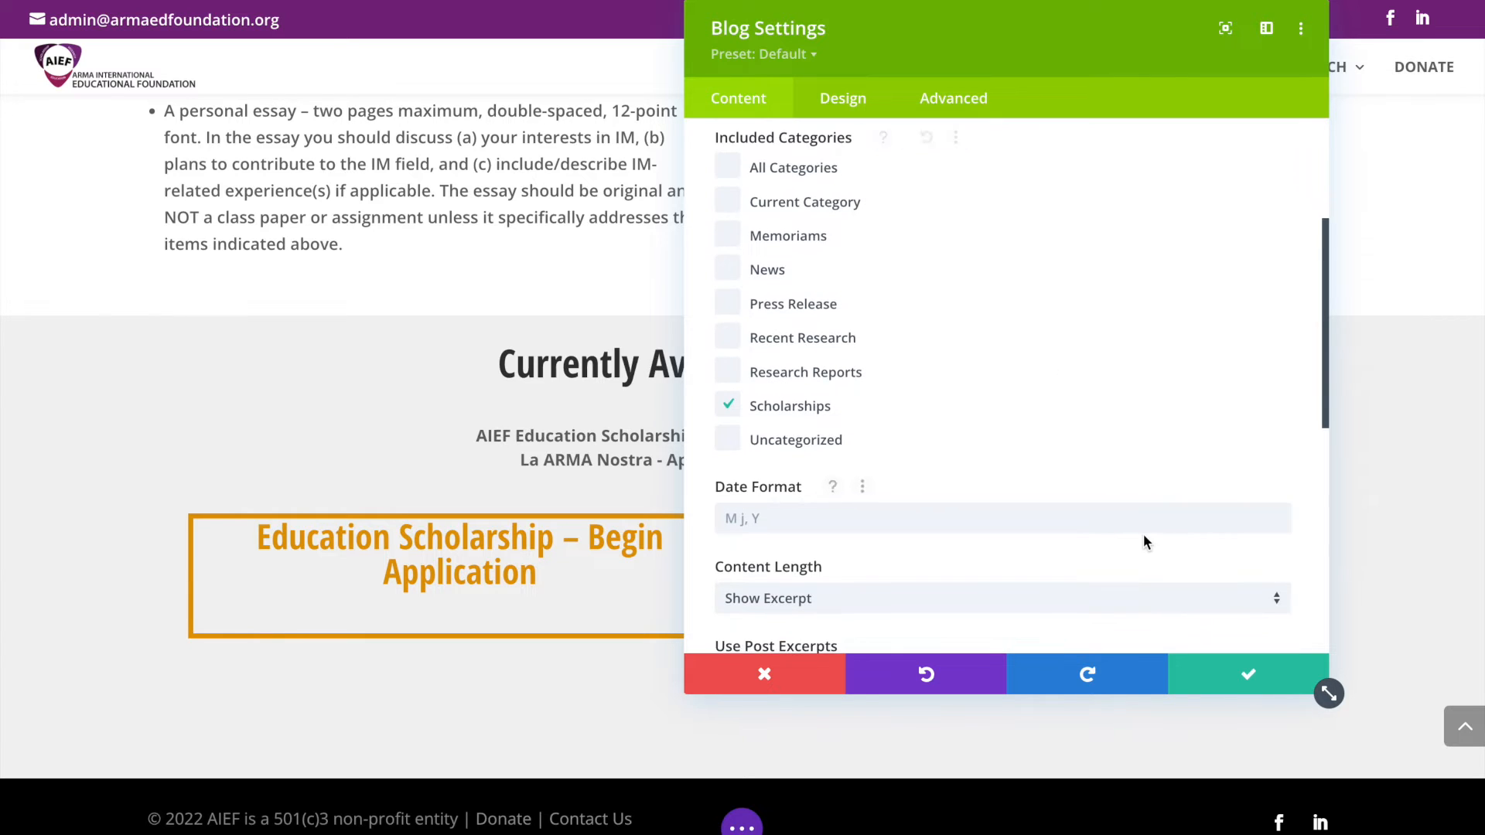
scroll(1144, 542, down, 5)
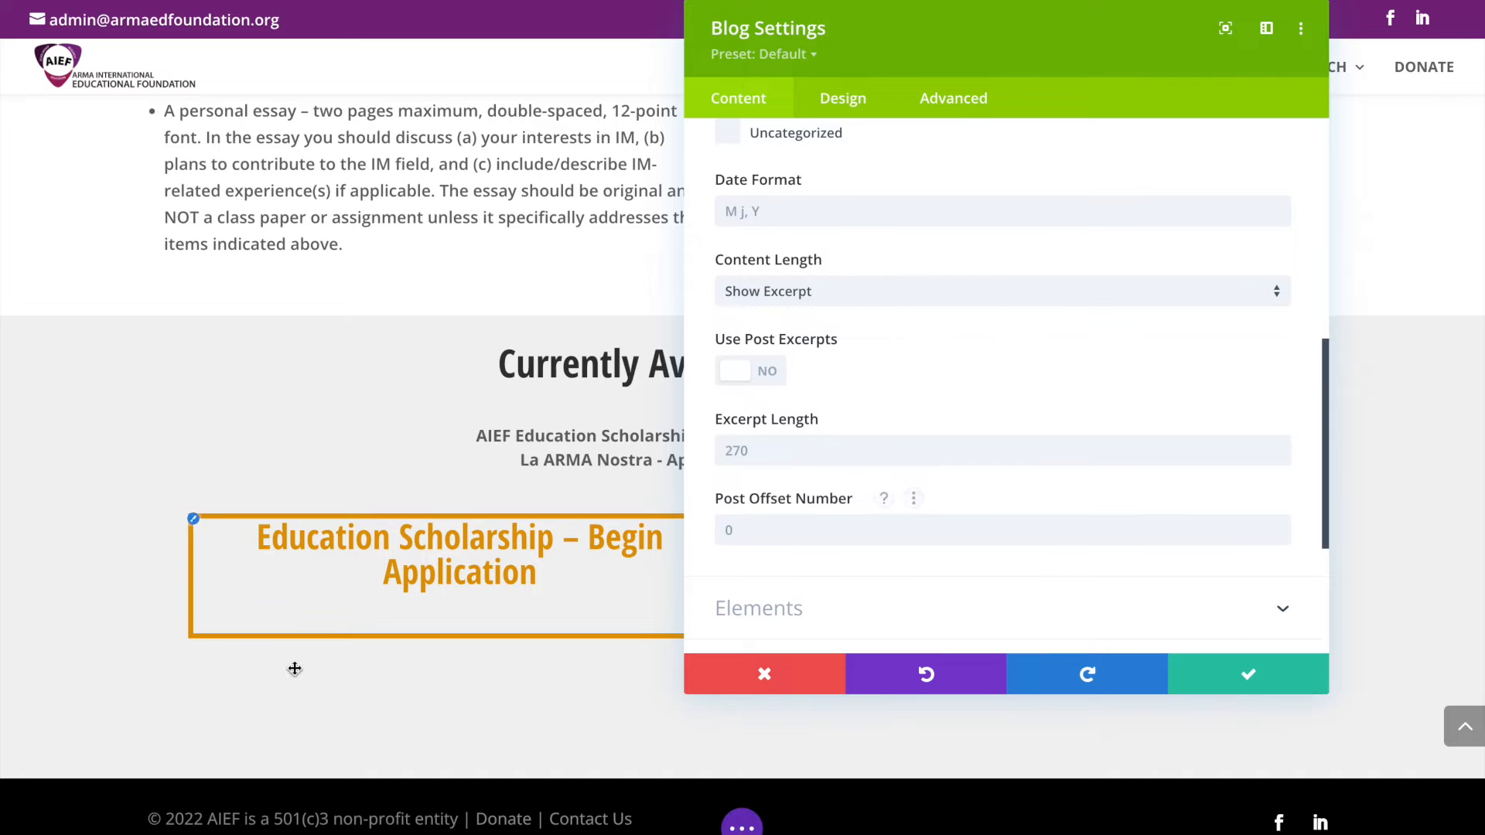
click(774, 675)
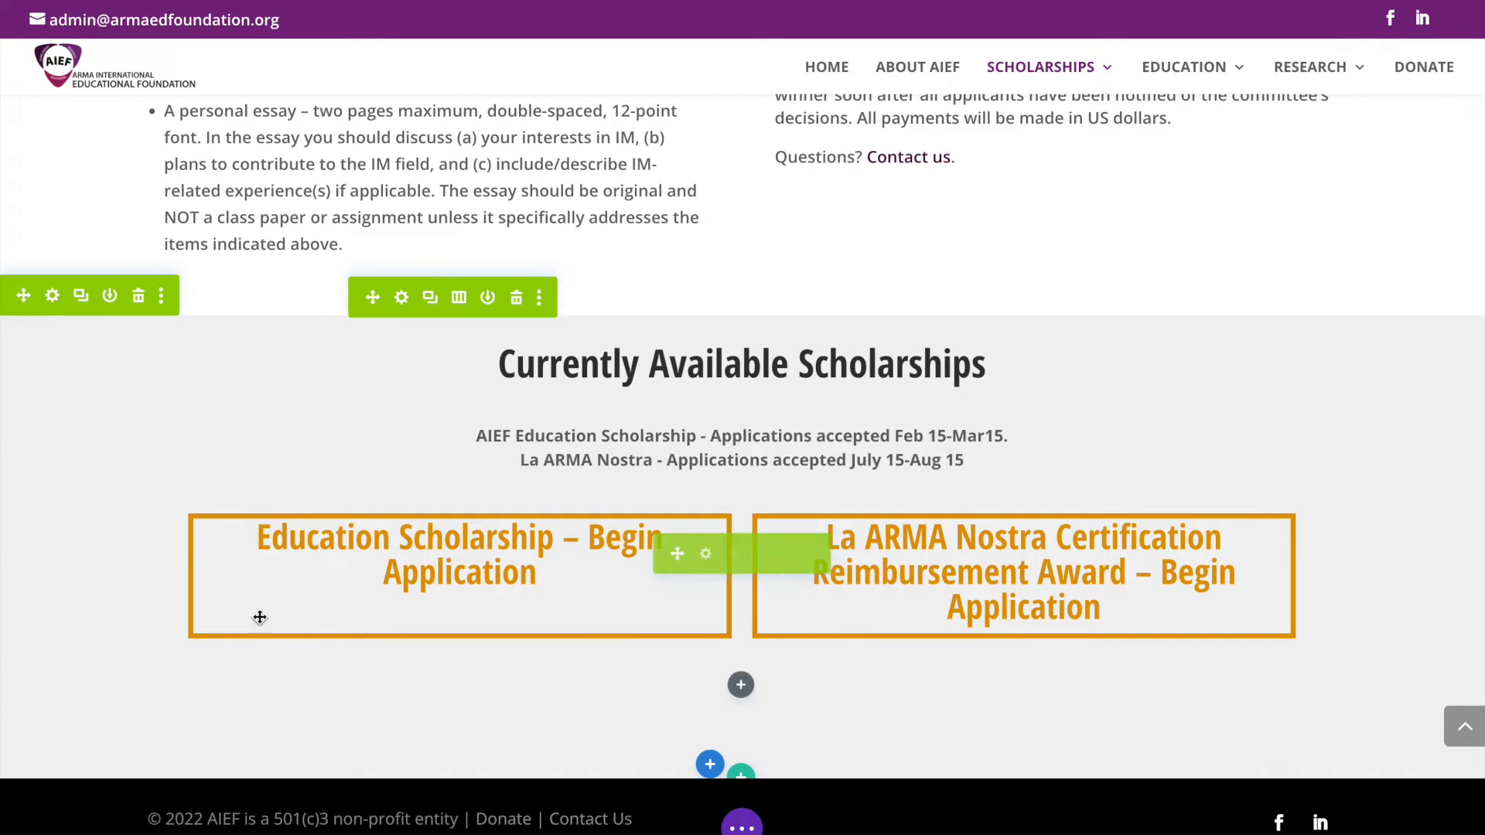
Step: Exit the visual builder on the Education Scholarship page, discarding the unsaved changes, and go to its Currently Available Scholarships section
click(662, 3)
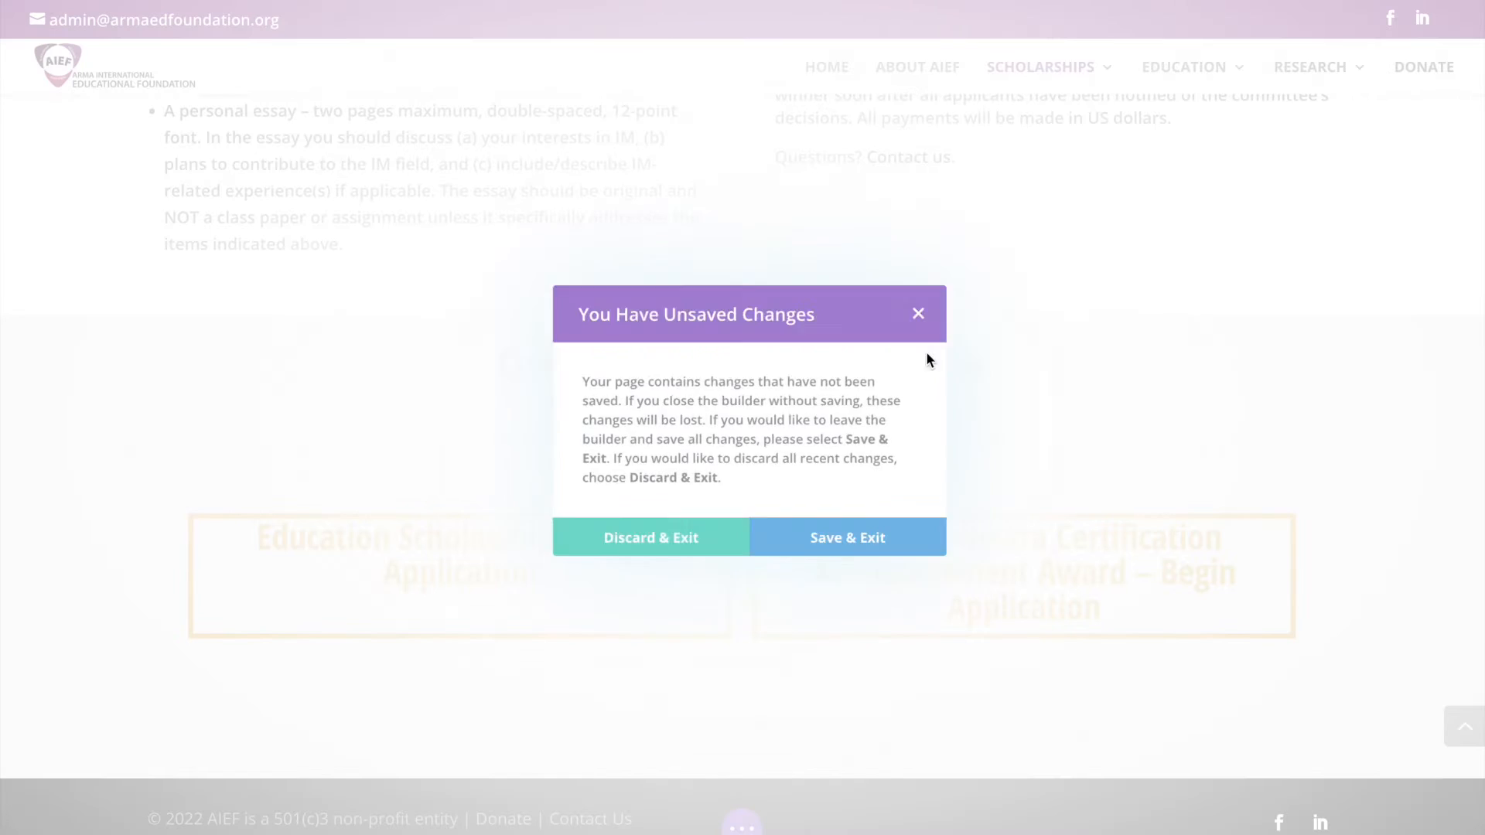
click(646, 542)
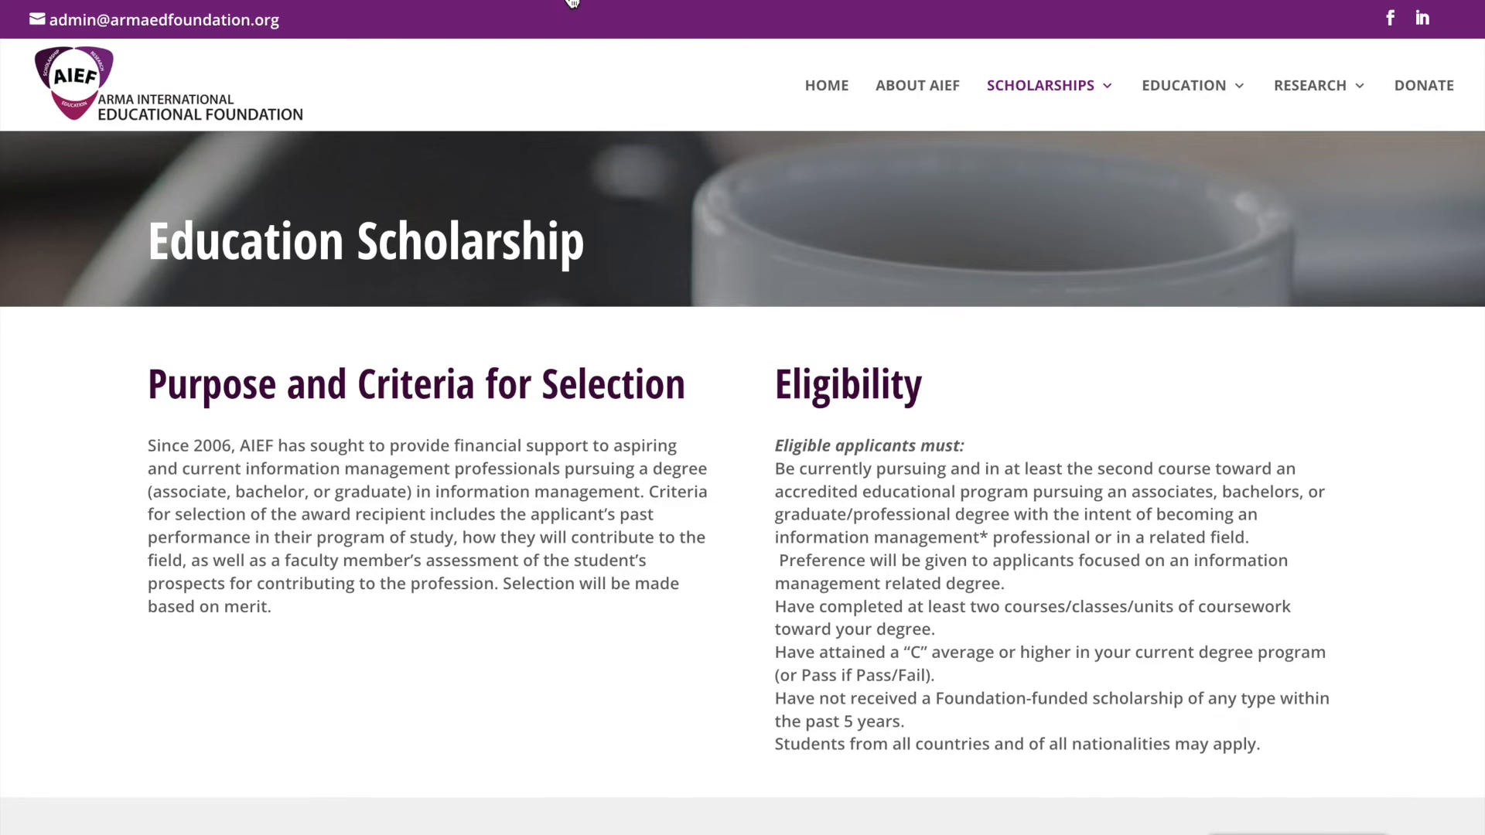
scroll(499, 576, down, 15)
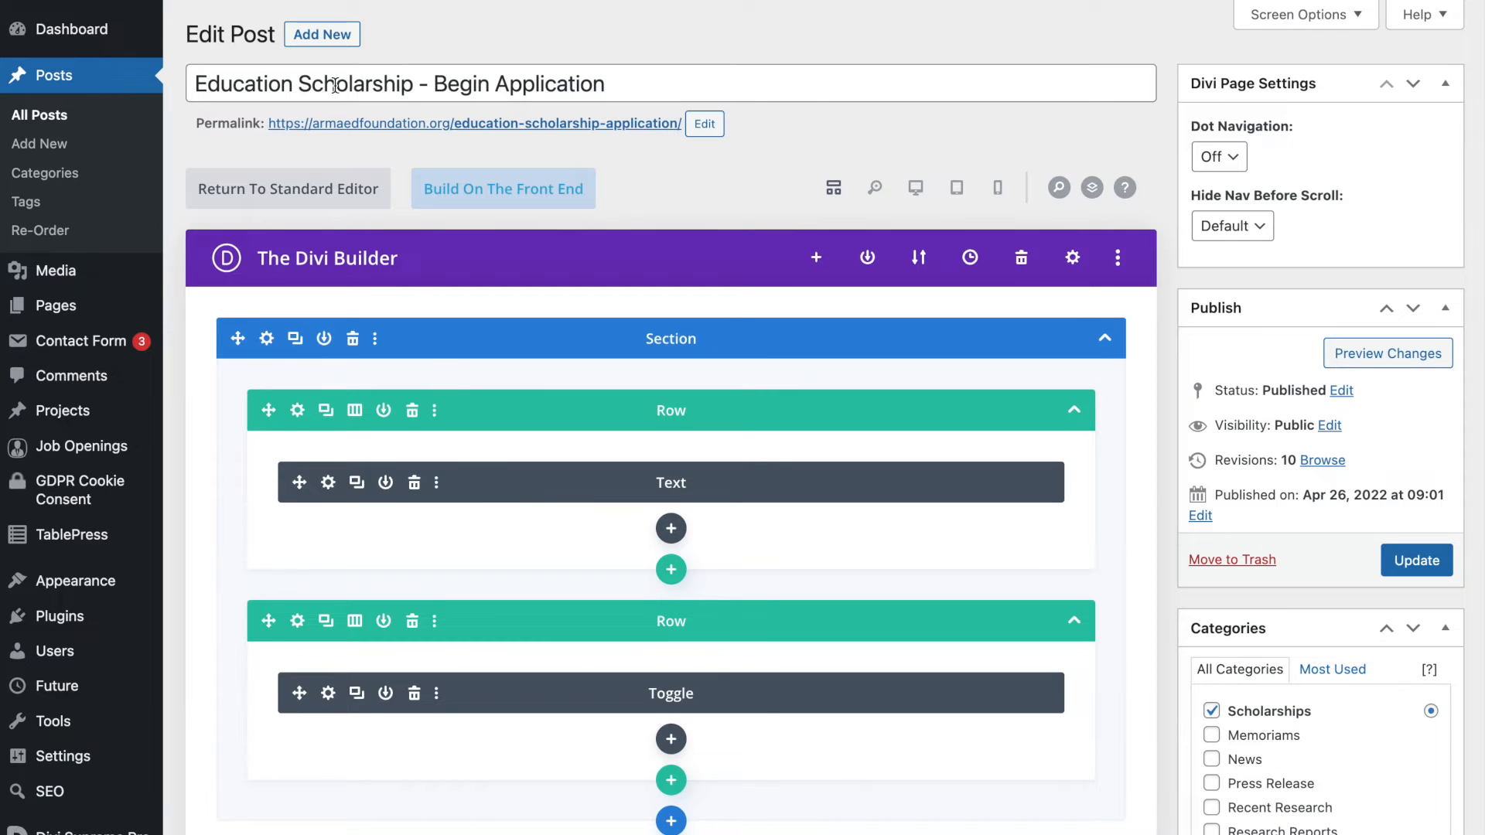
Step: Highlight the title of the Education Scholarship - Begin Application post in the post editor
triple_click(288, 80)
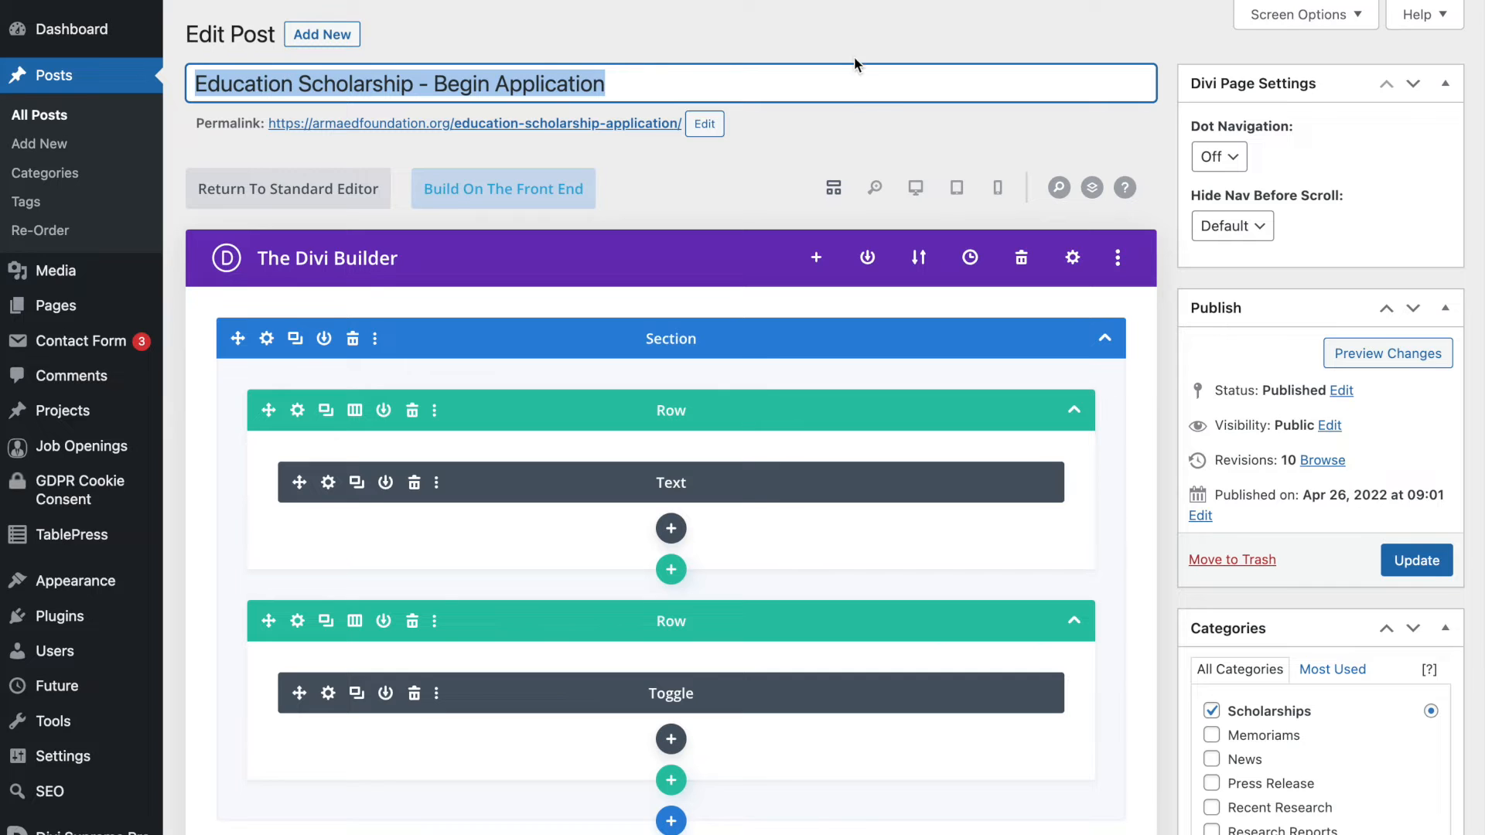
scroll(872, 459, down, 2)
scroll(872, 459, up, 2)
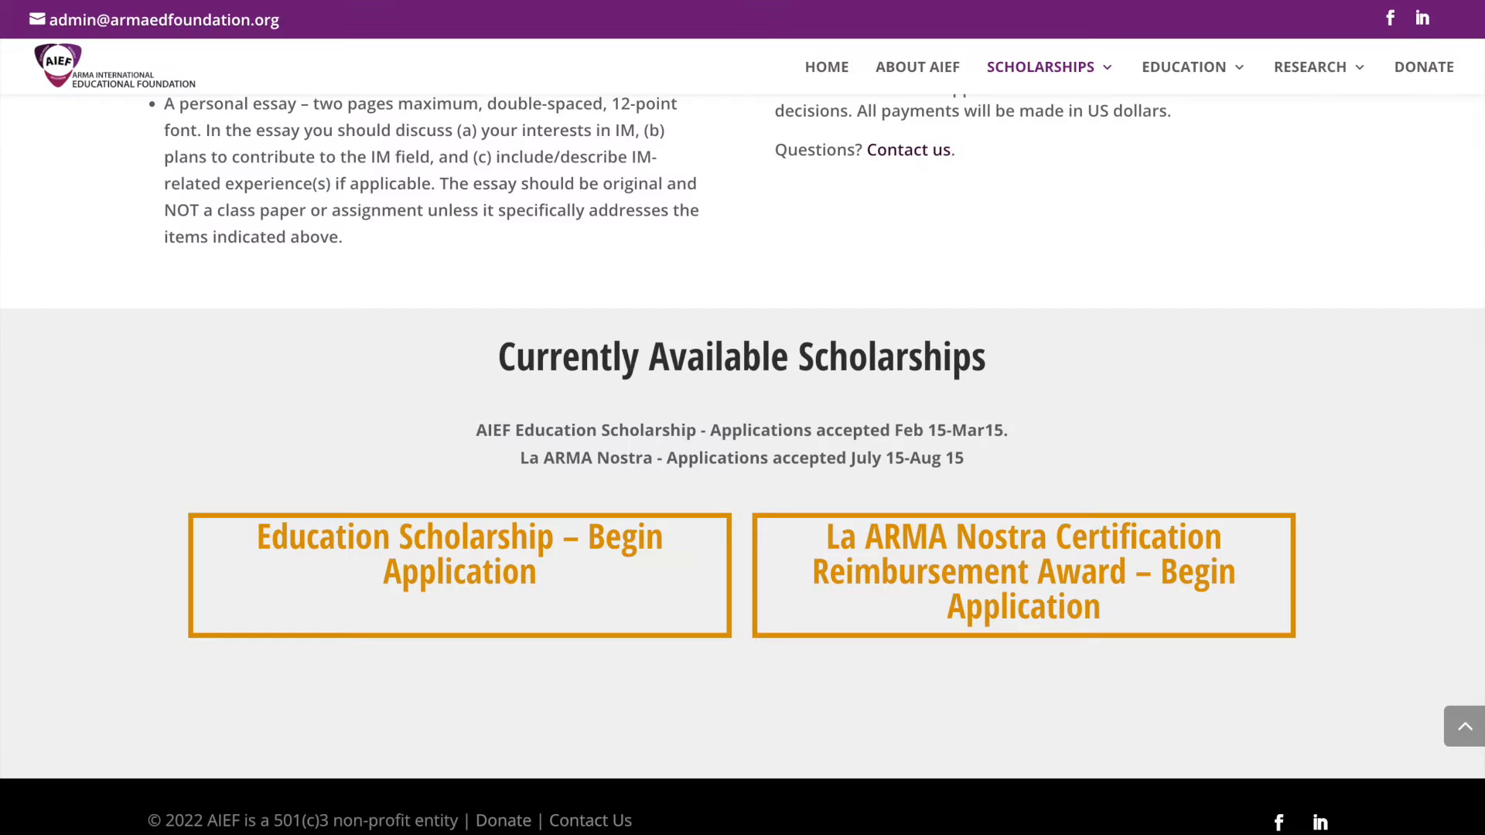
Step: Open the Education Scholarship application from the live page and look through its form down to the file upload and Submit
click(611, 557)
scroll(911, 422, down, 5)
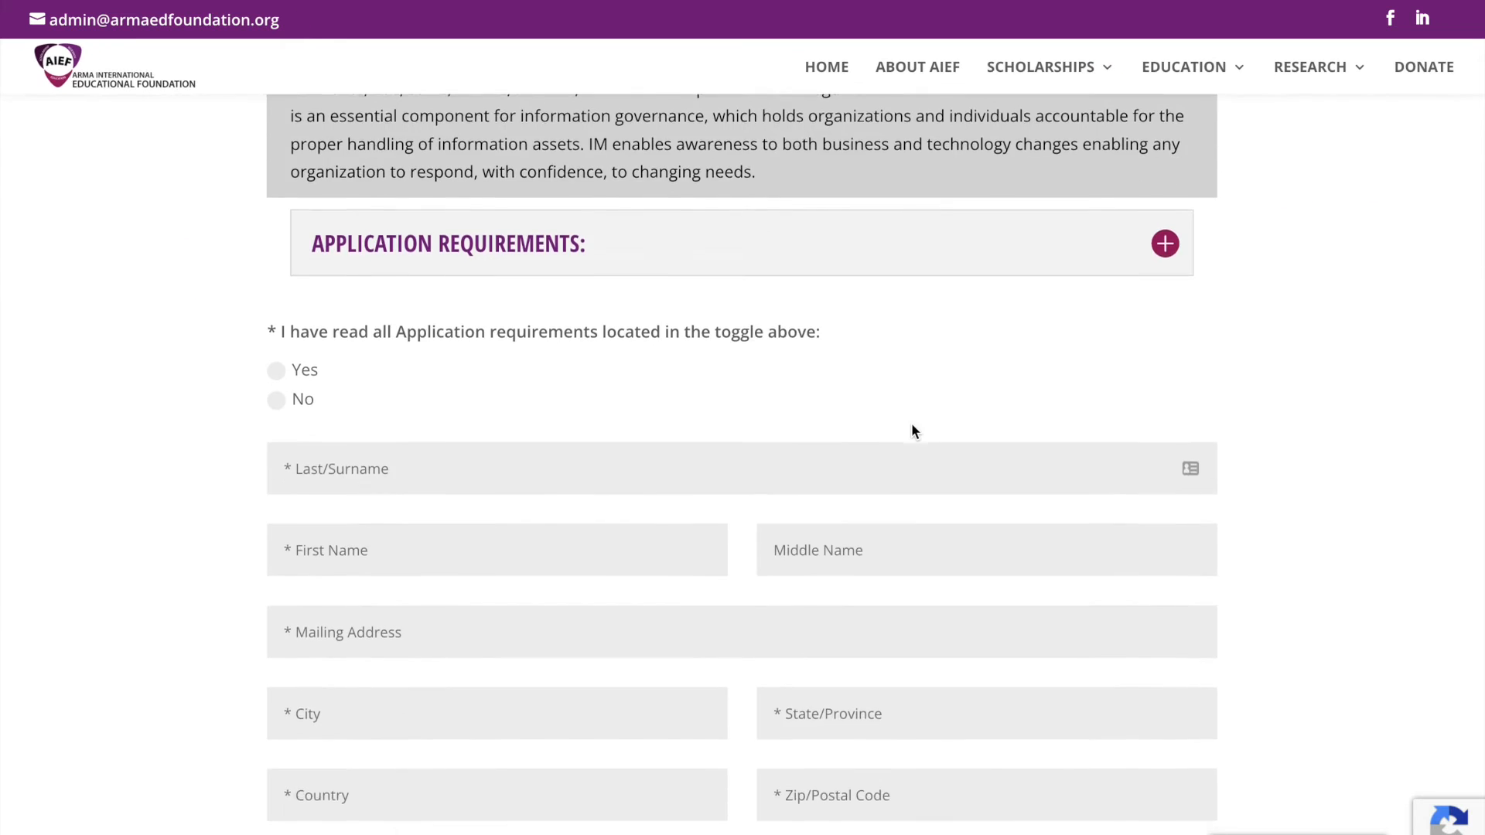
scroll(912, 431, up, 5)
scroll(1074, 385, down, 2)
scroll(1200, 355, up, 2)
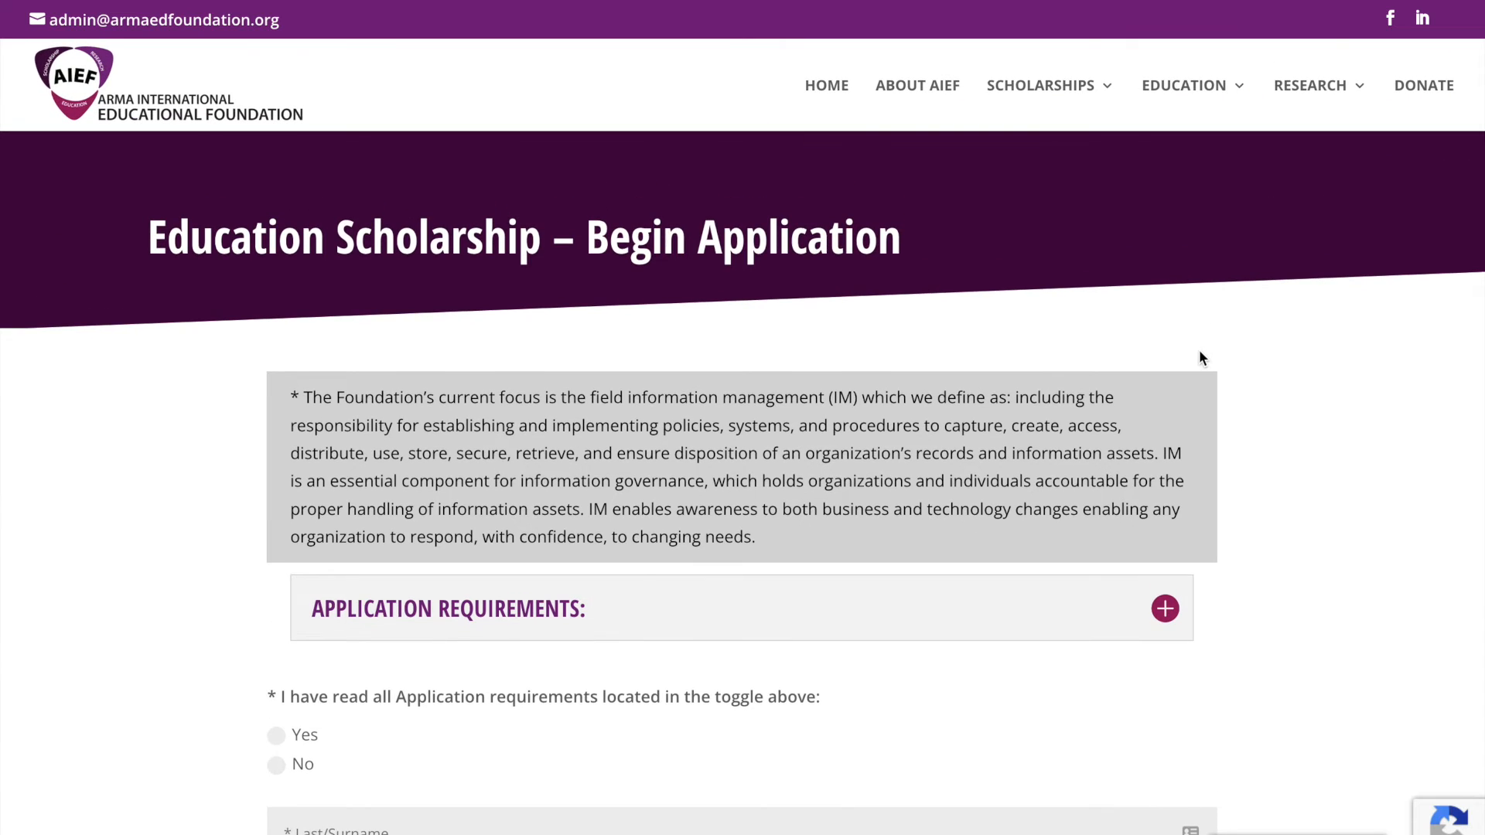
scroll(1222, 354, down, 15)
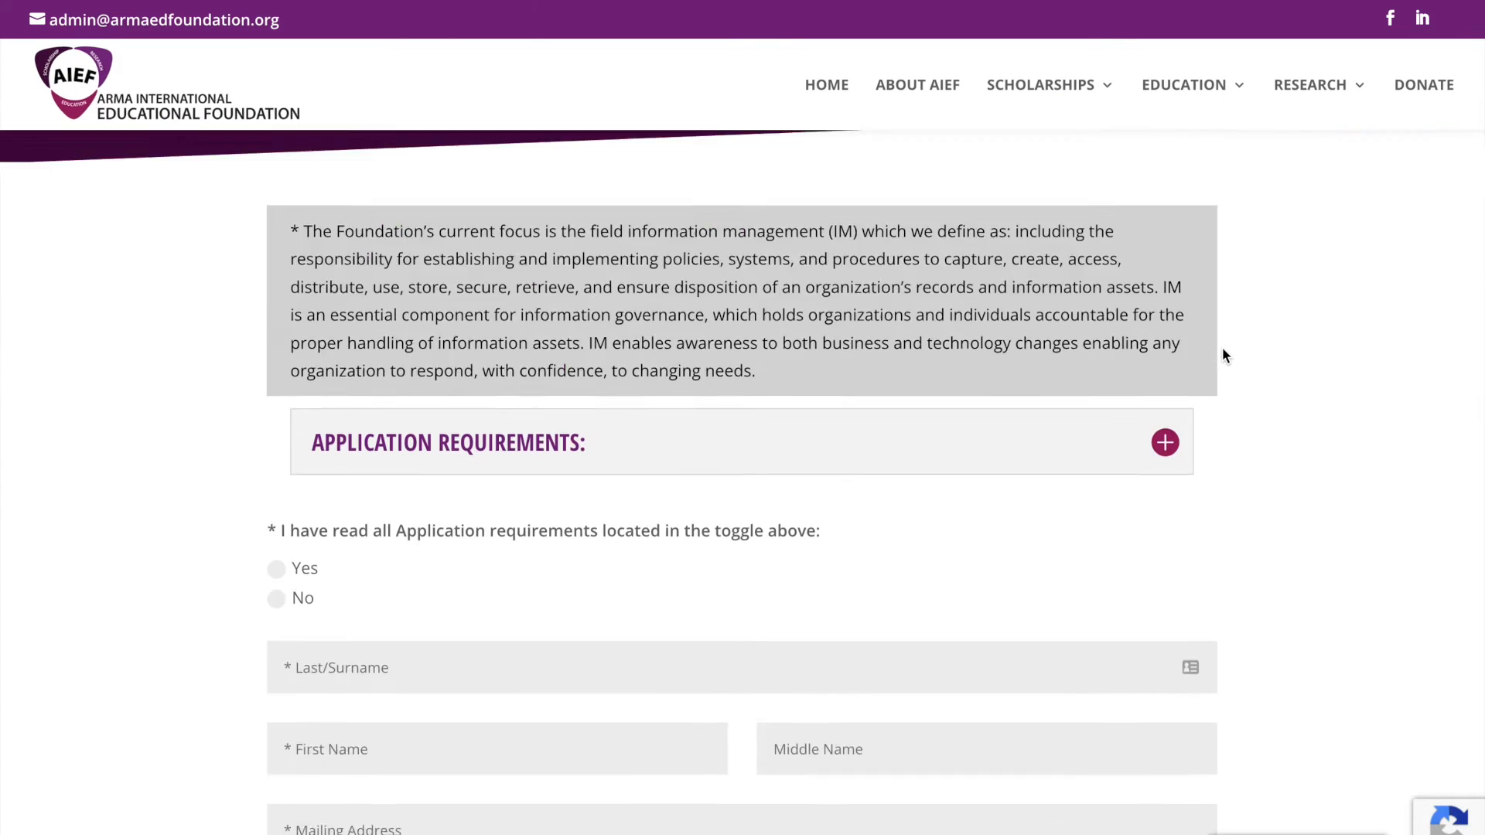
scroll(1222, 354, up, 2)
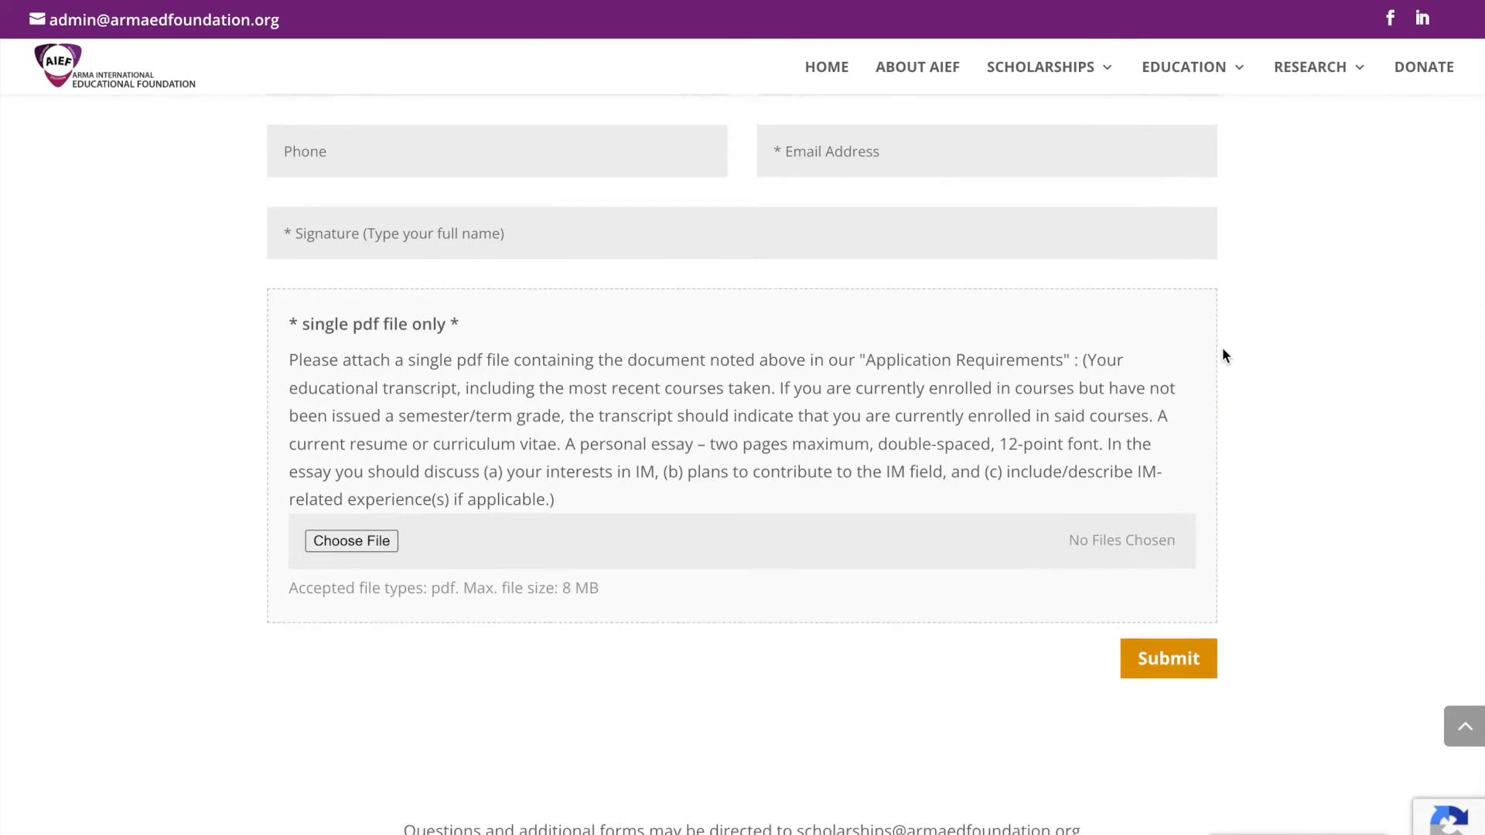
scroll(1223, 354, down, 1)
Step: Expand the Application Requirements toggle above the application form and collapse it again
scroll(1223, 354, up, 10)
scroll(1224, 356, up, 1)
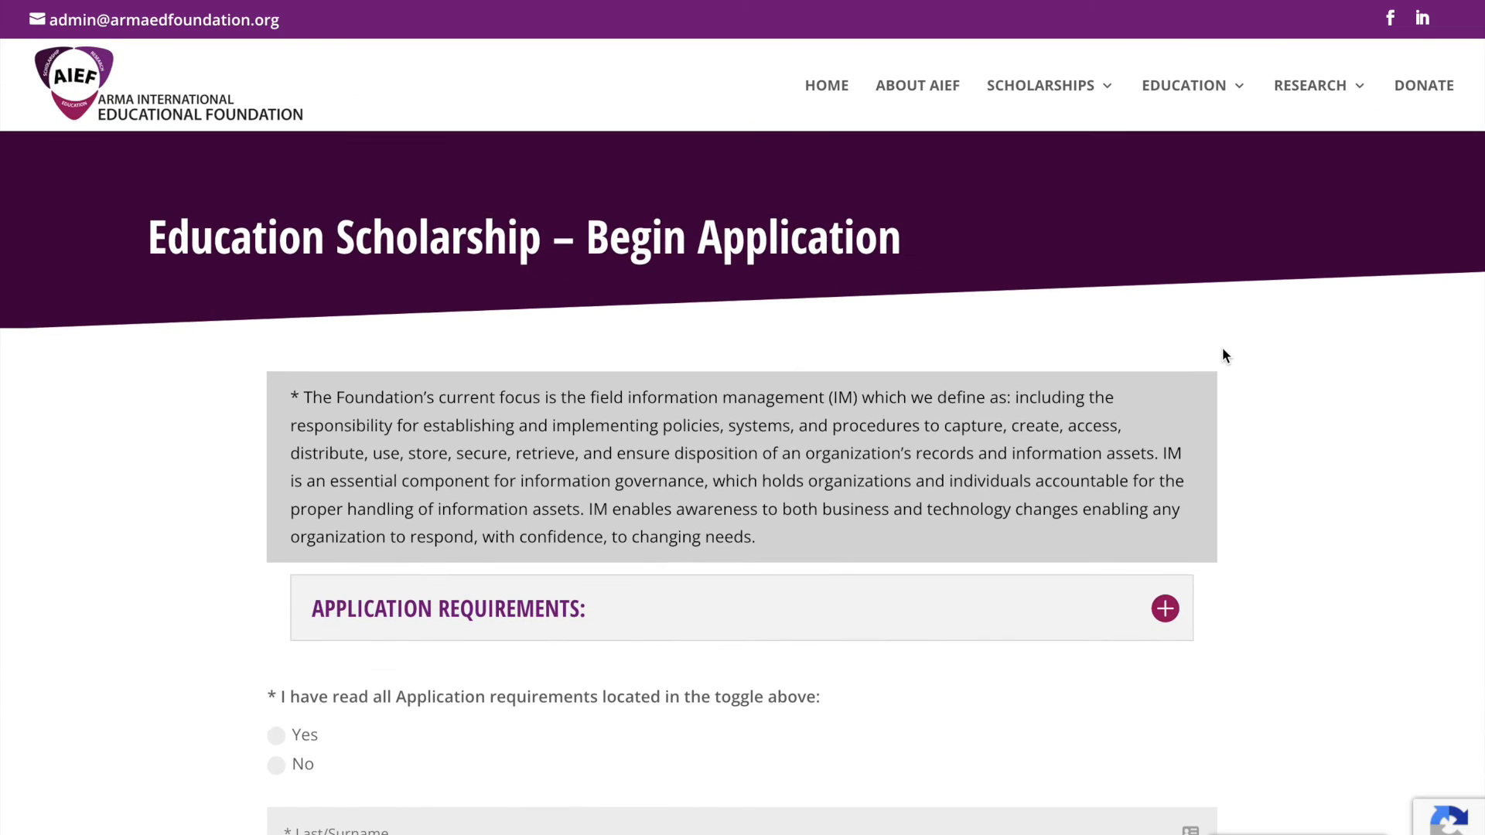
double_click(1165, 609)
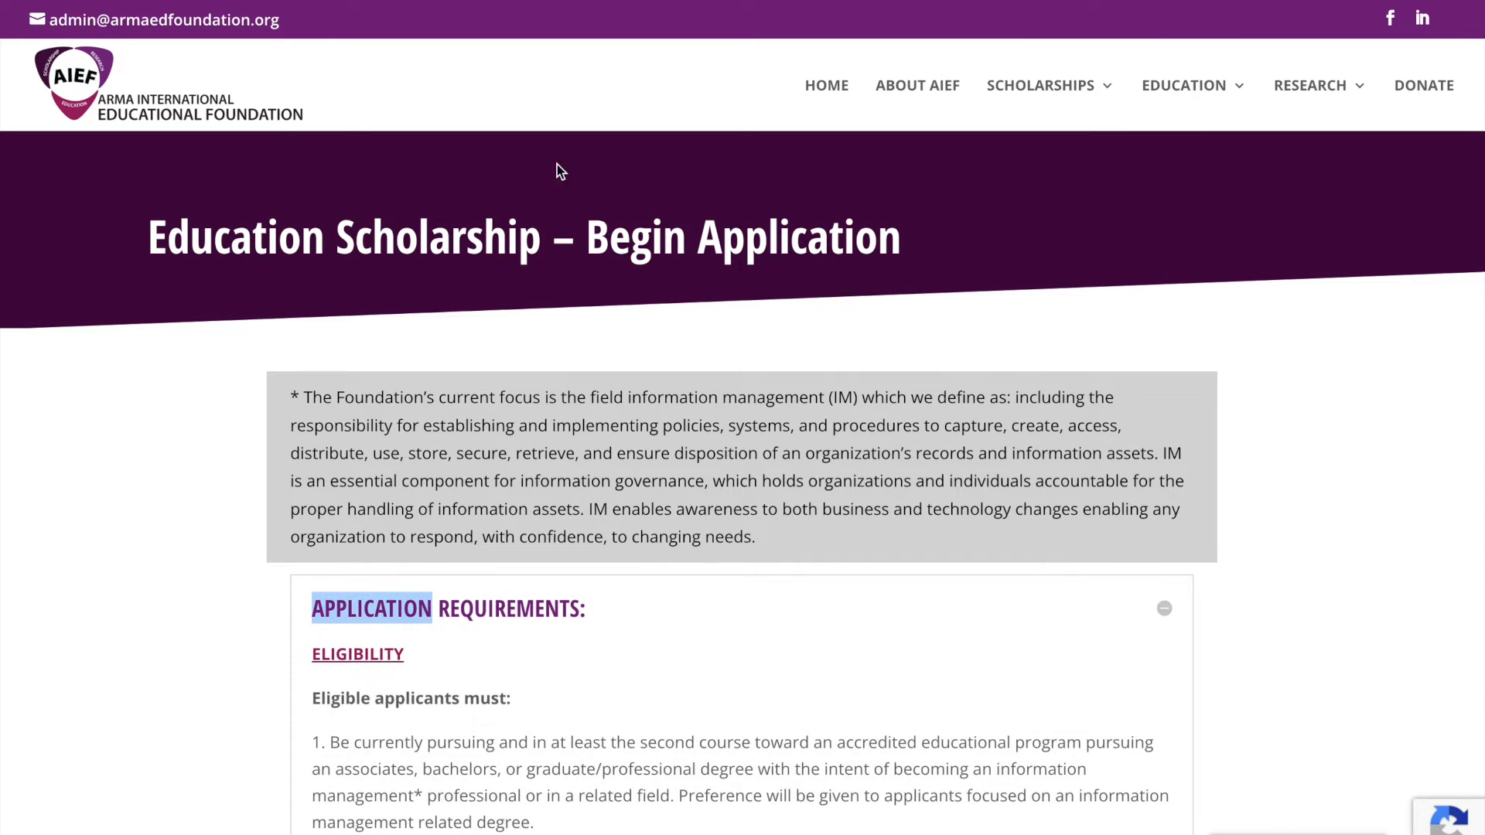
click(1165, 610)
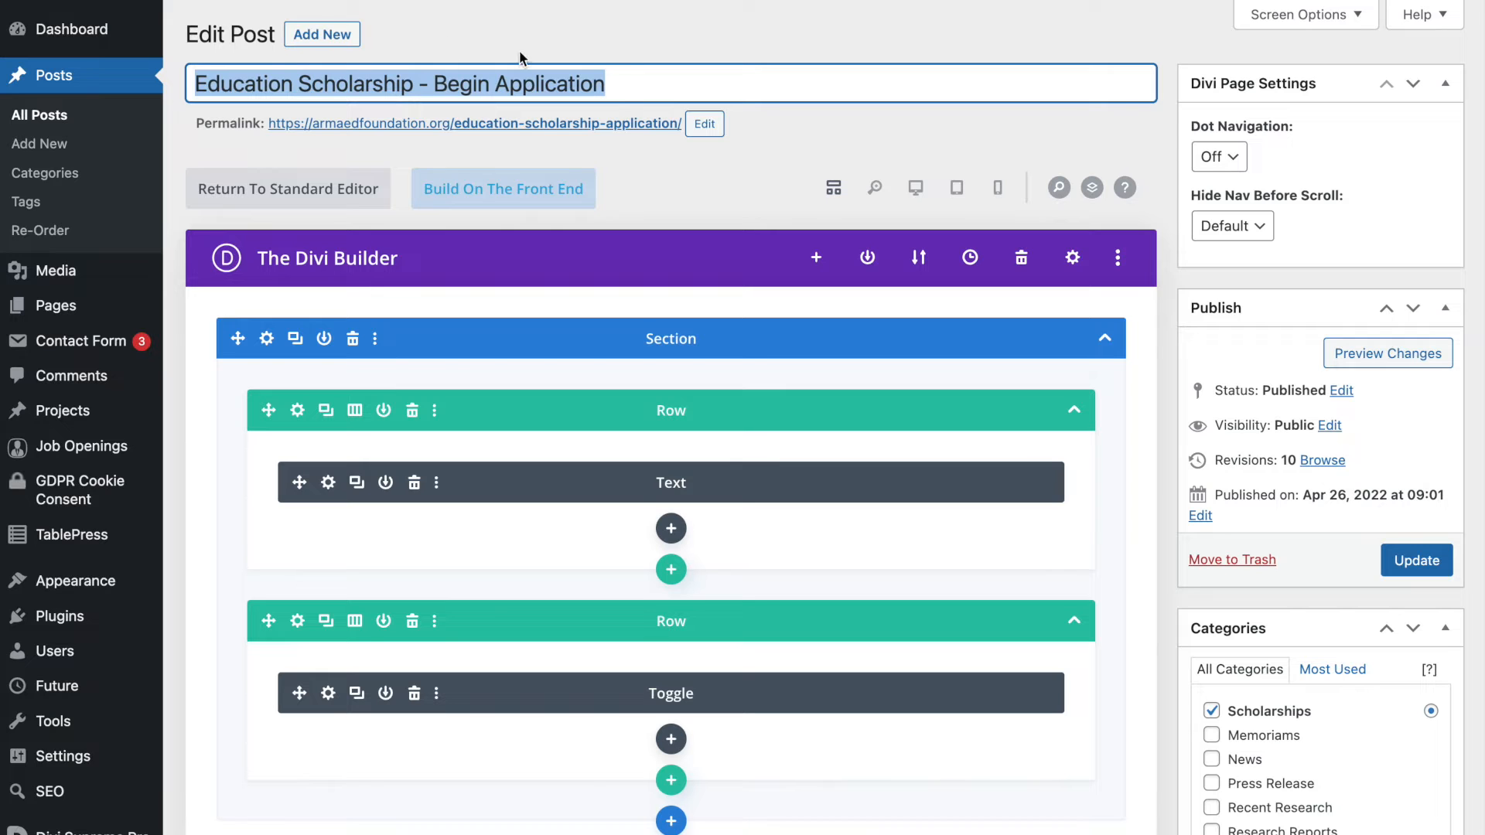
Step: Examine the Divi Builder layout of the Education Scholarship application post, from its text and toggle rows to the contact form and About section
click(815, 96)
scroll(861, 158, down, 1)
scroll(861, 158, down, 2)
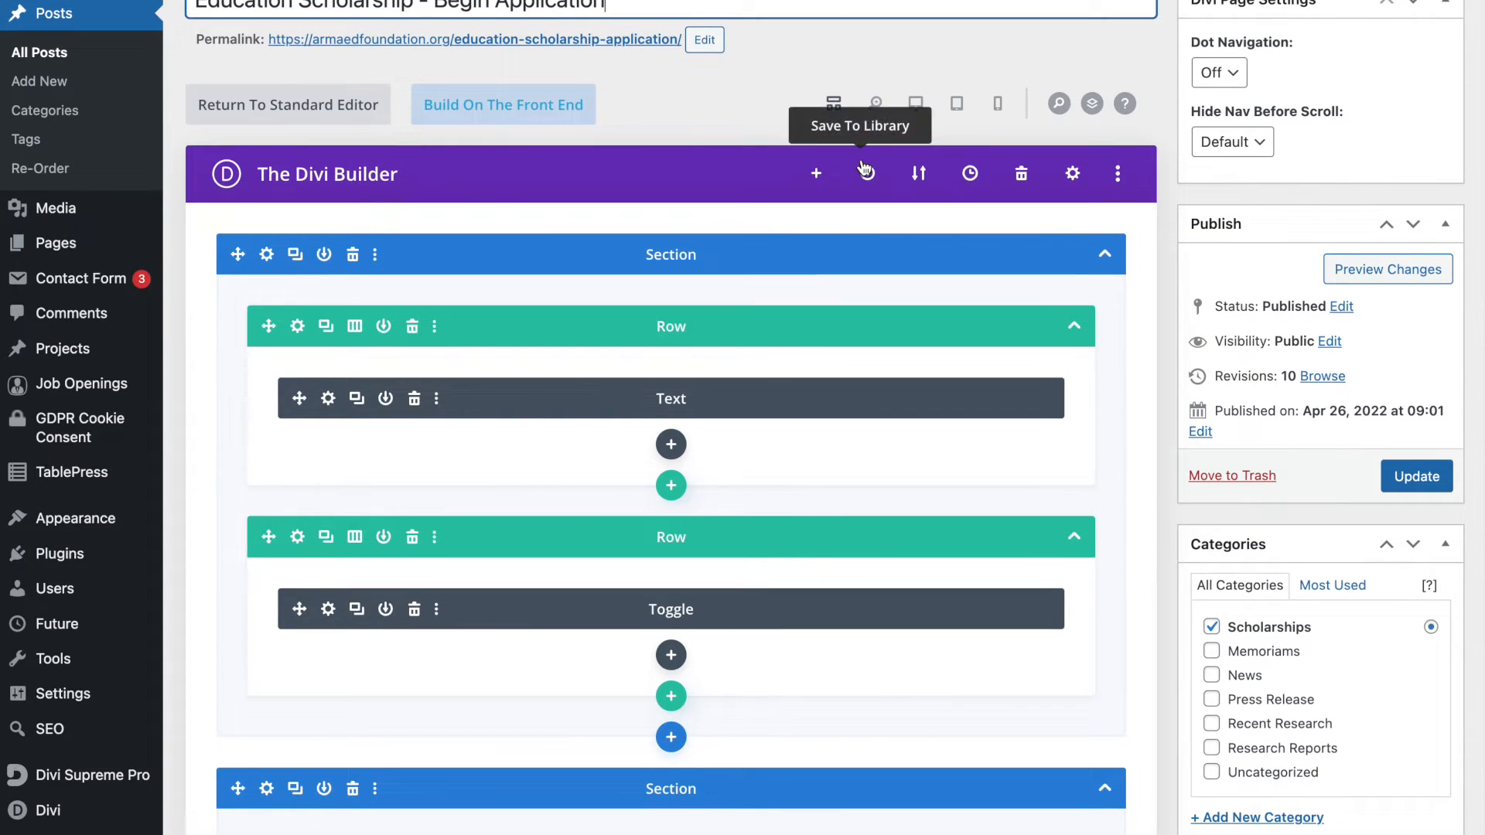
scroll(924, 200, down, 3)
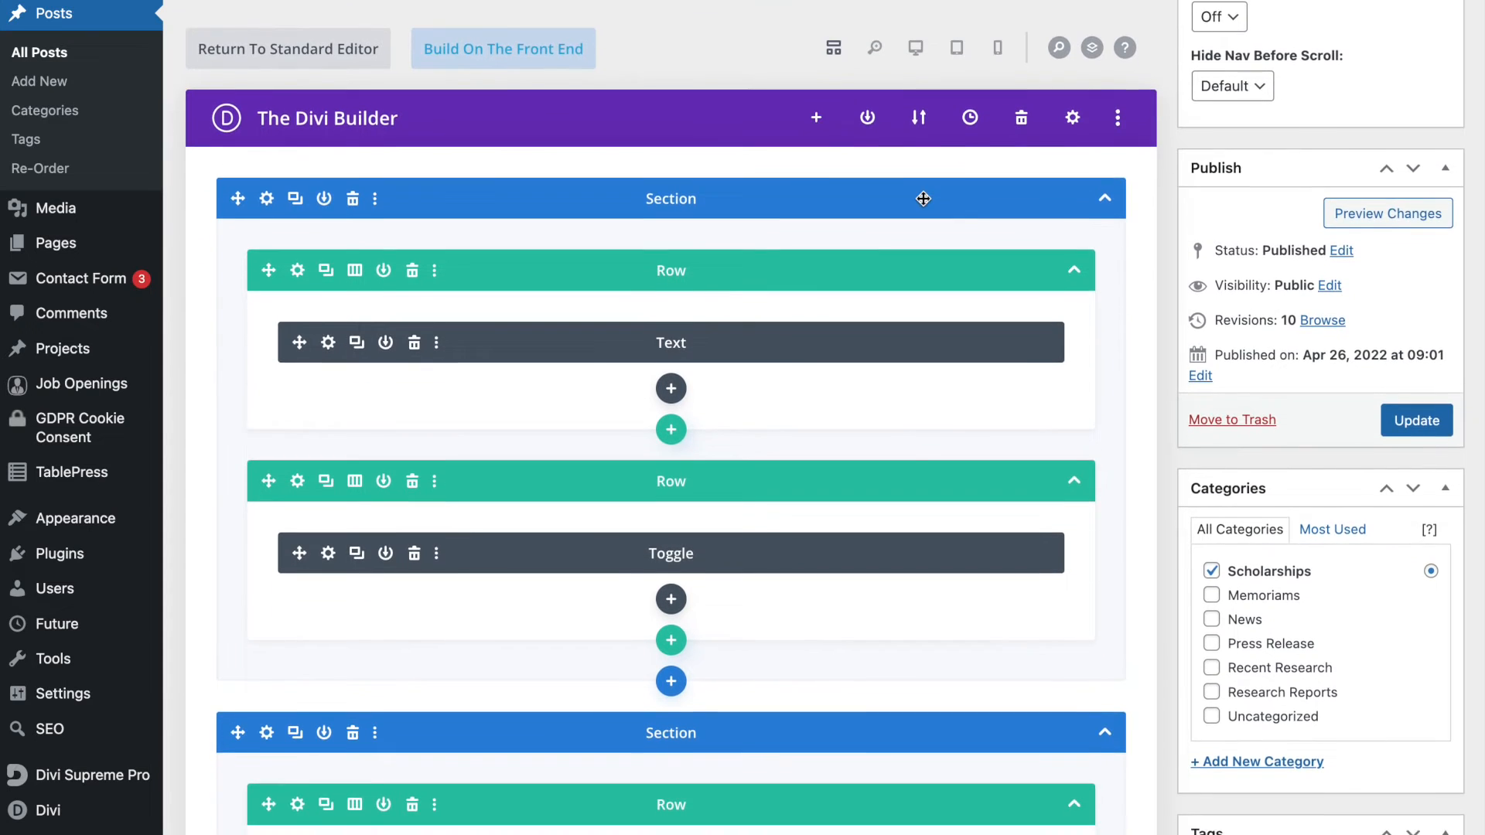
scroll(924, 200, down, 7)
scroll(924, 199, up, 3)
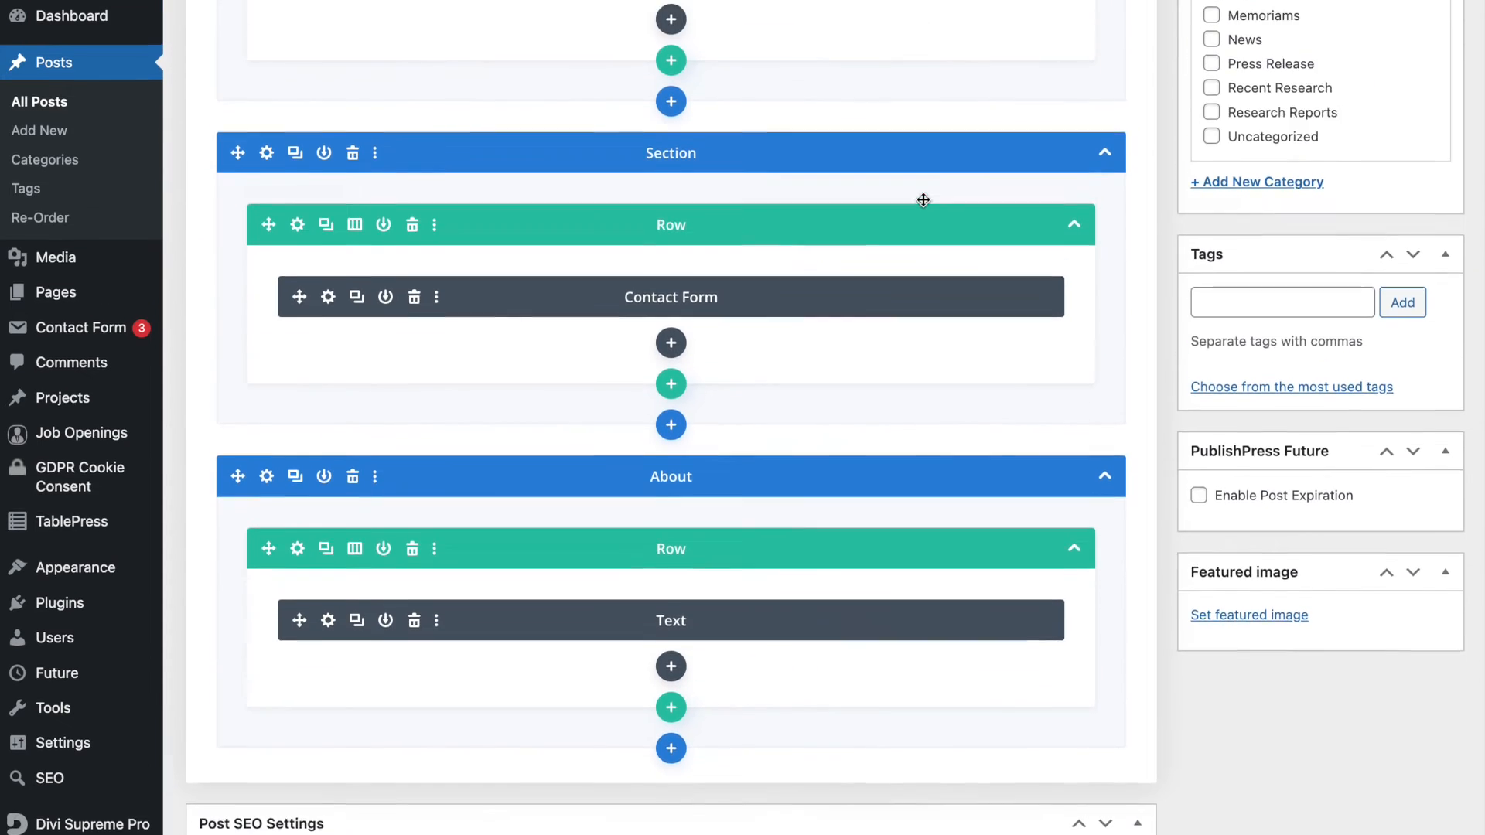
scroll(924, 199, up, 5)
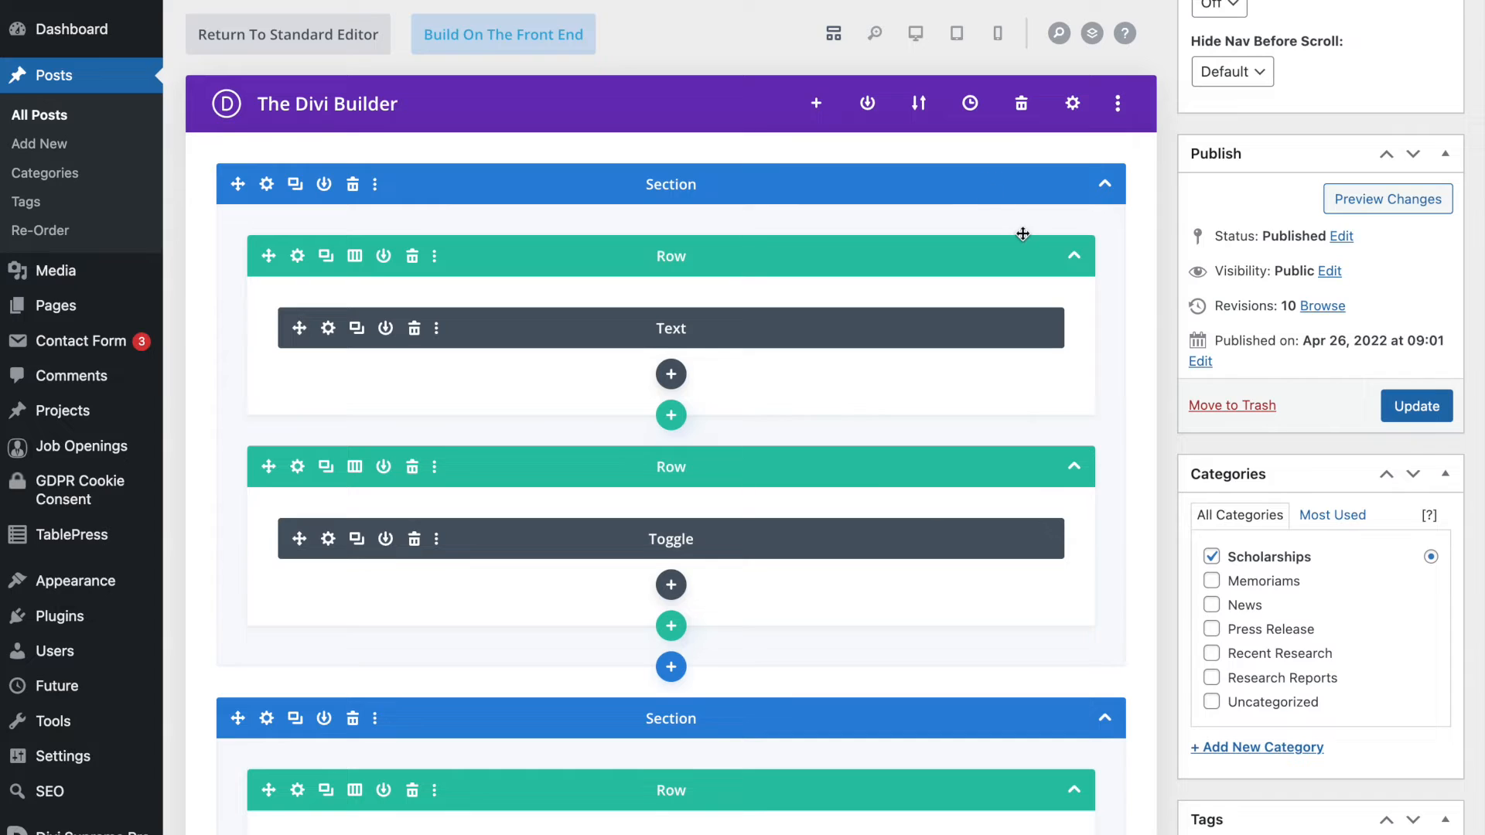
Step: Compare the application post's builder layout with its live page, from the introductory text down to the questions line below the form
scroll(1022, 233, down, 1)
scroll(1022, 234, up, 3)
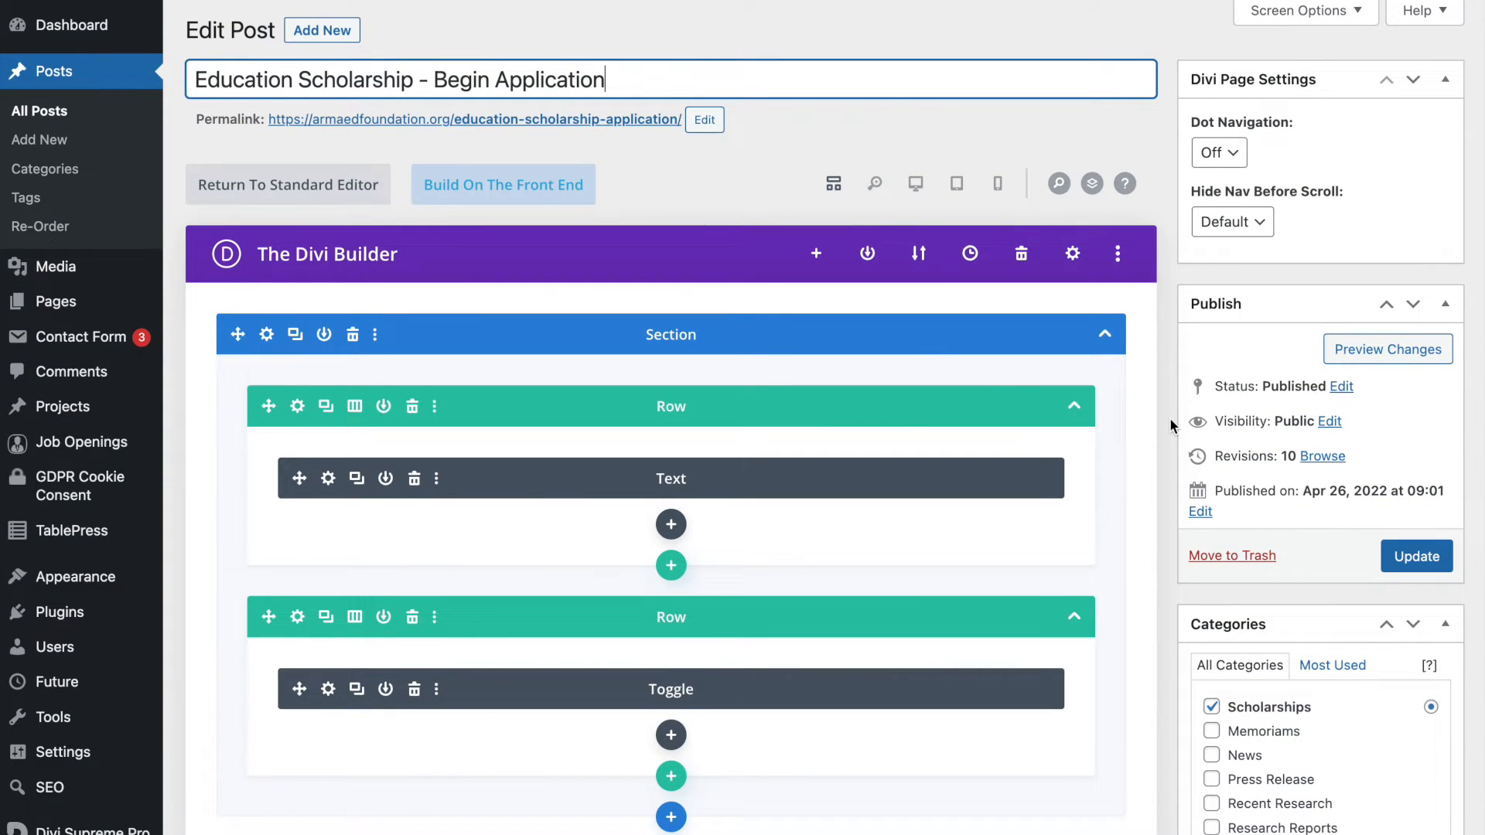
scroll(1134, 408, down, 1)
scroll(1132, 410, down, 1)
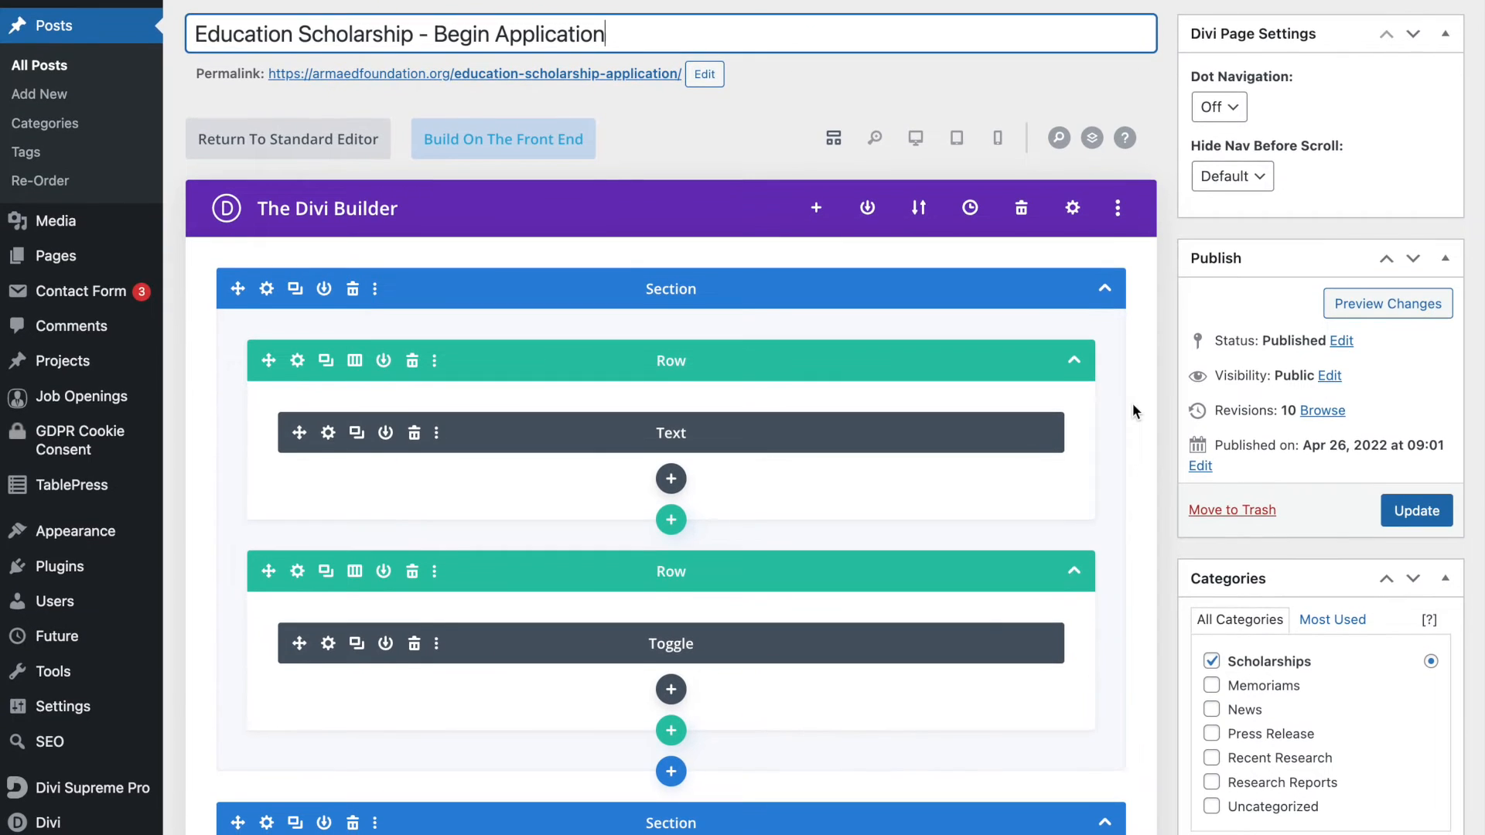
scroll(697, 434, down, 1)
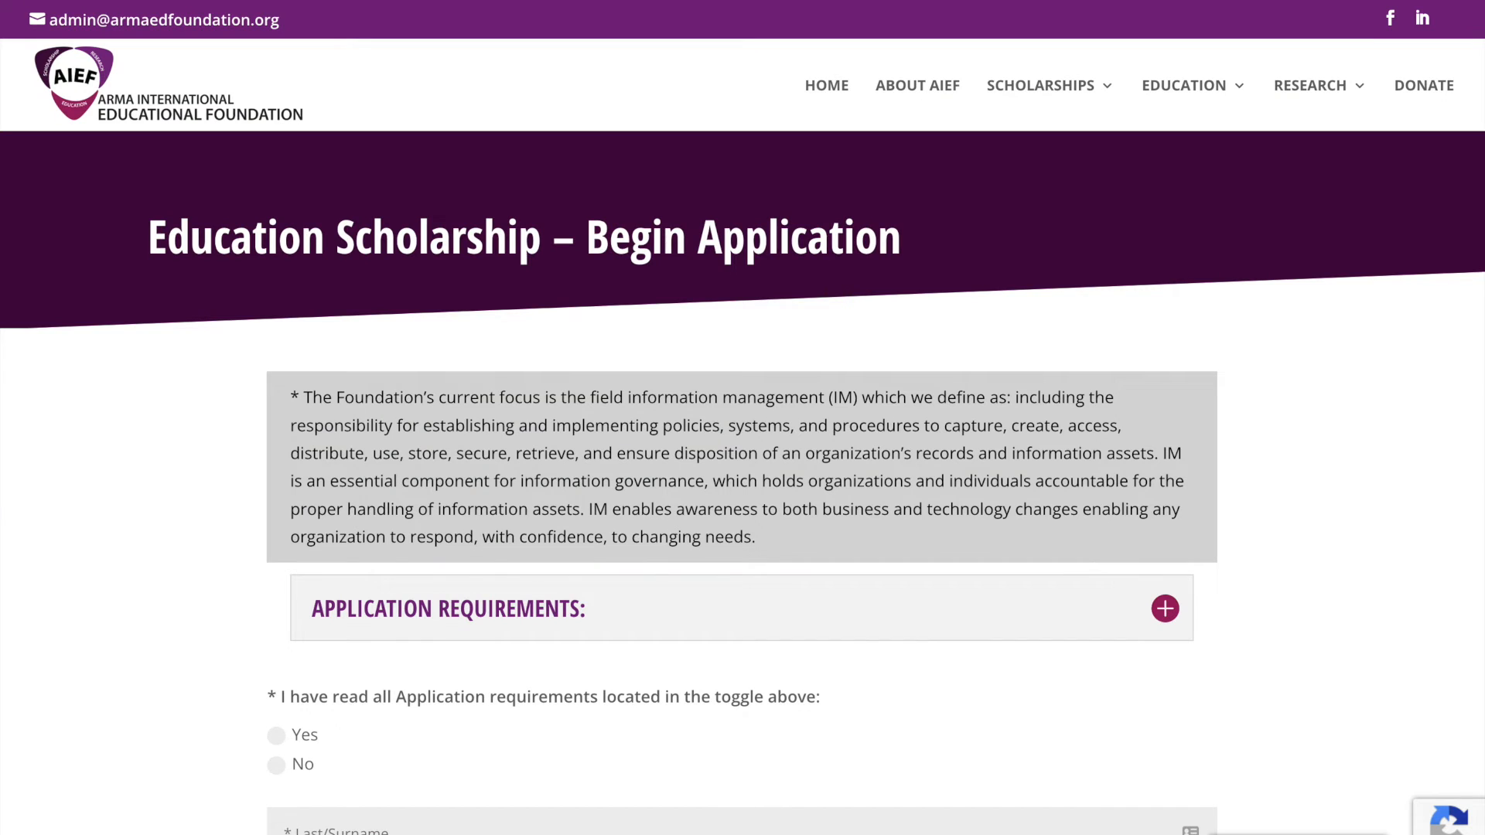
scroll(485, 684, down, 15)
scroll(408, 657, down, 15)
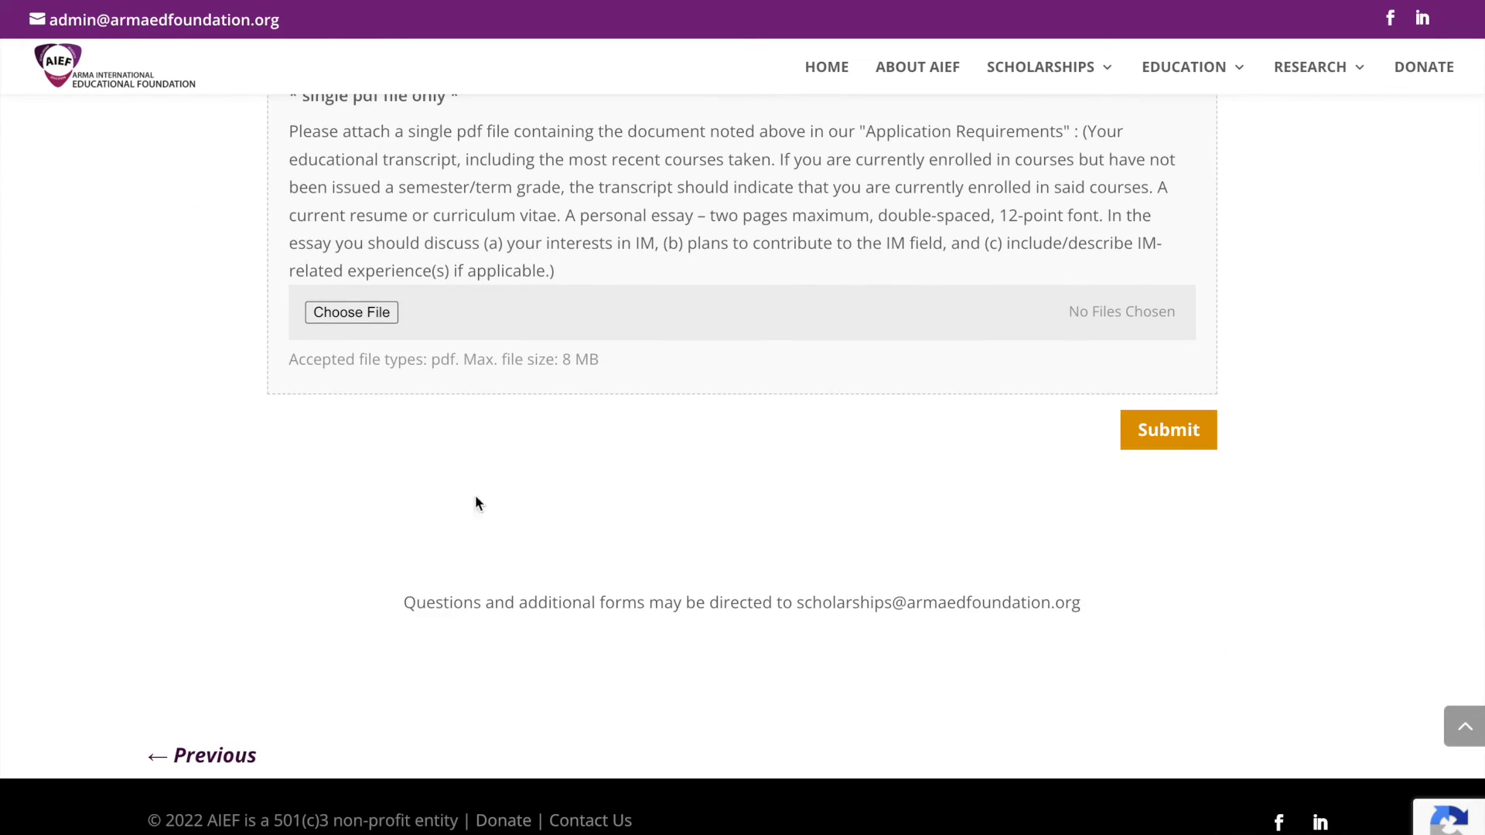
triple_click(583, 604)
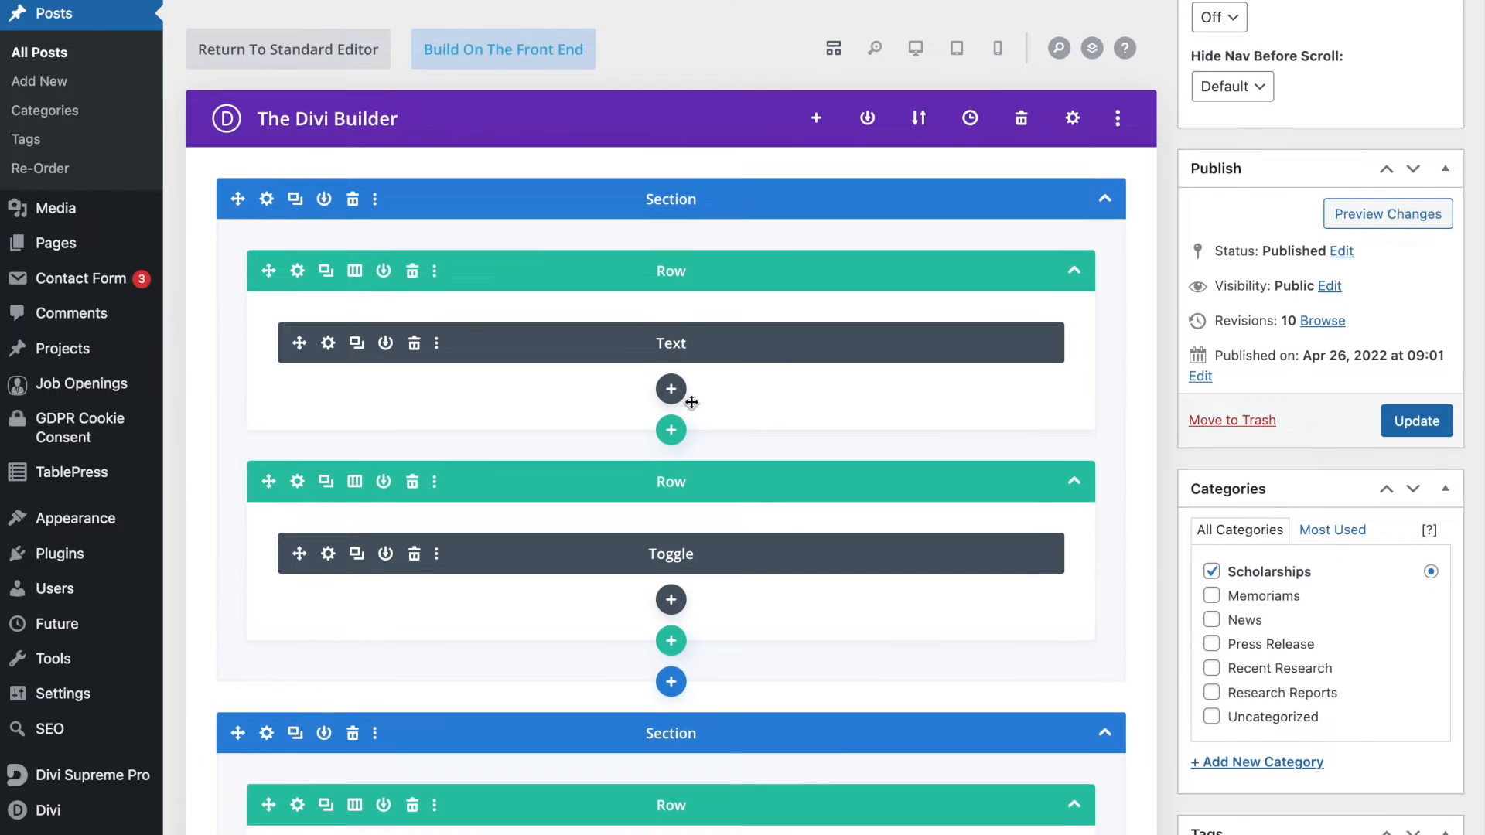
Step: Open the Contact Form module's settings, enlarge the window, and look through its fields from requirements to files
scroll(690, 402, down, 8)
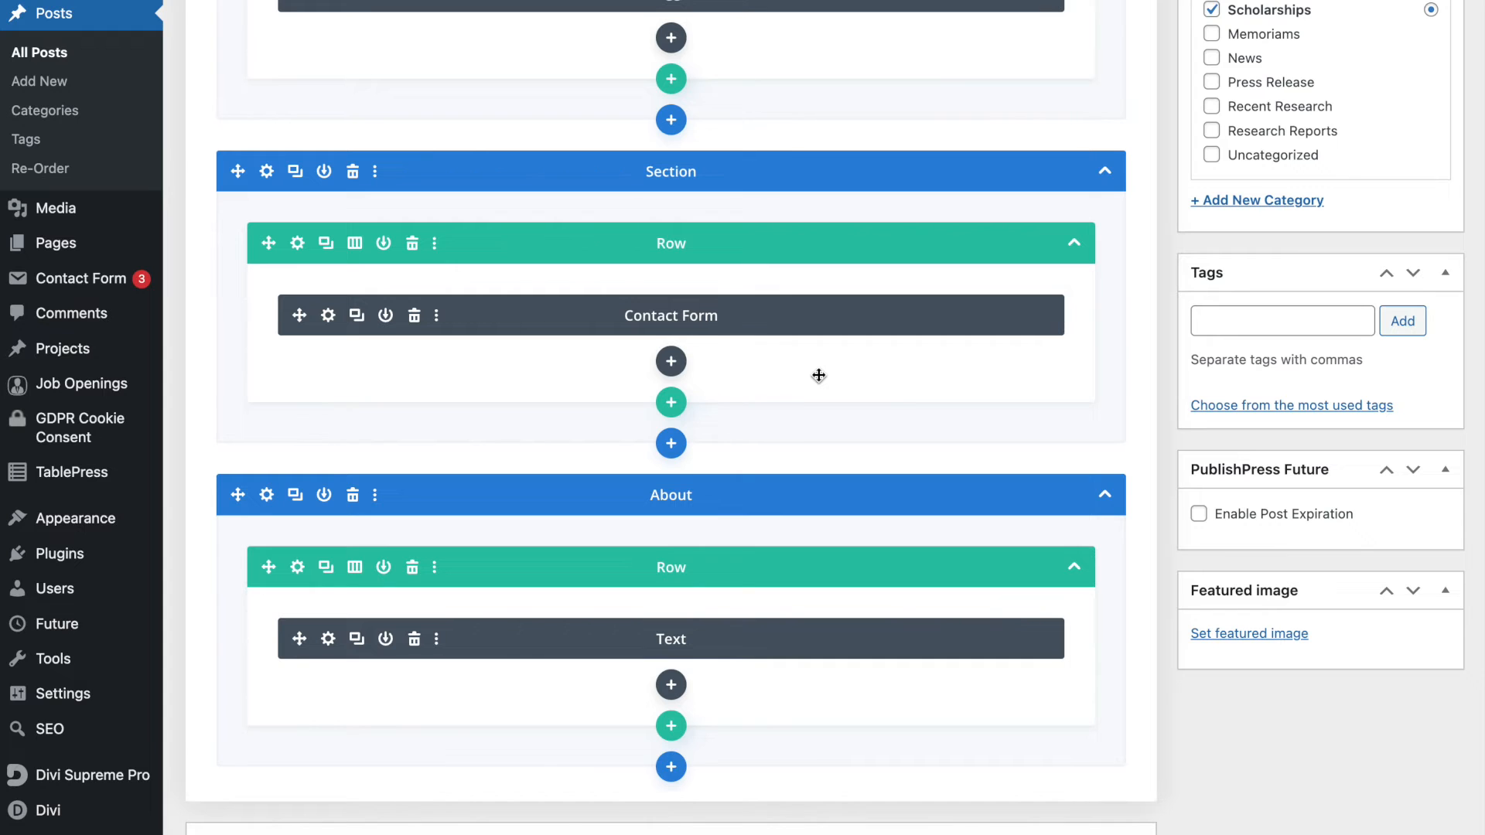
click(328, 316)
drag(1235, 572, 1242, 832)
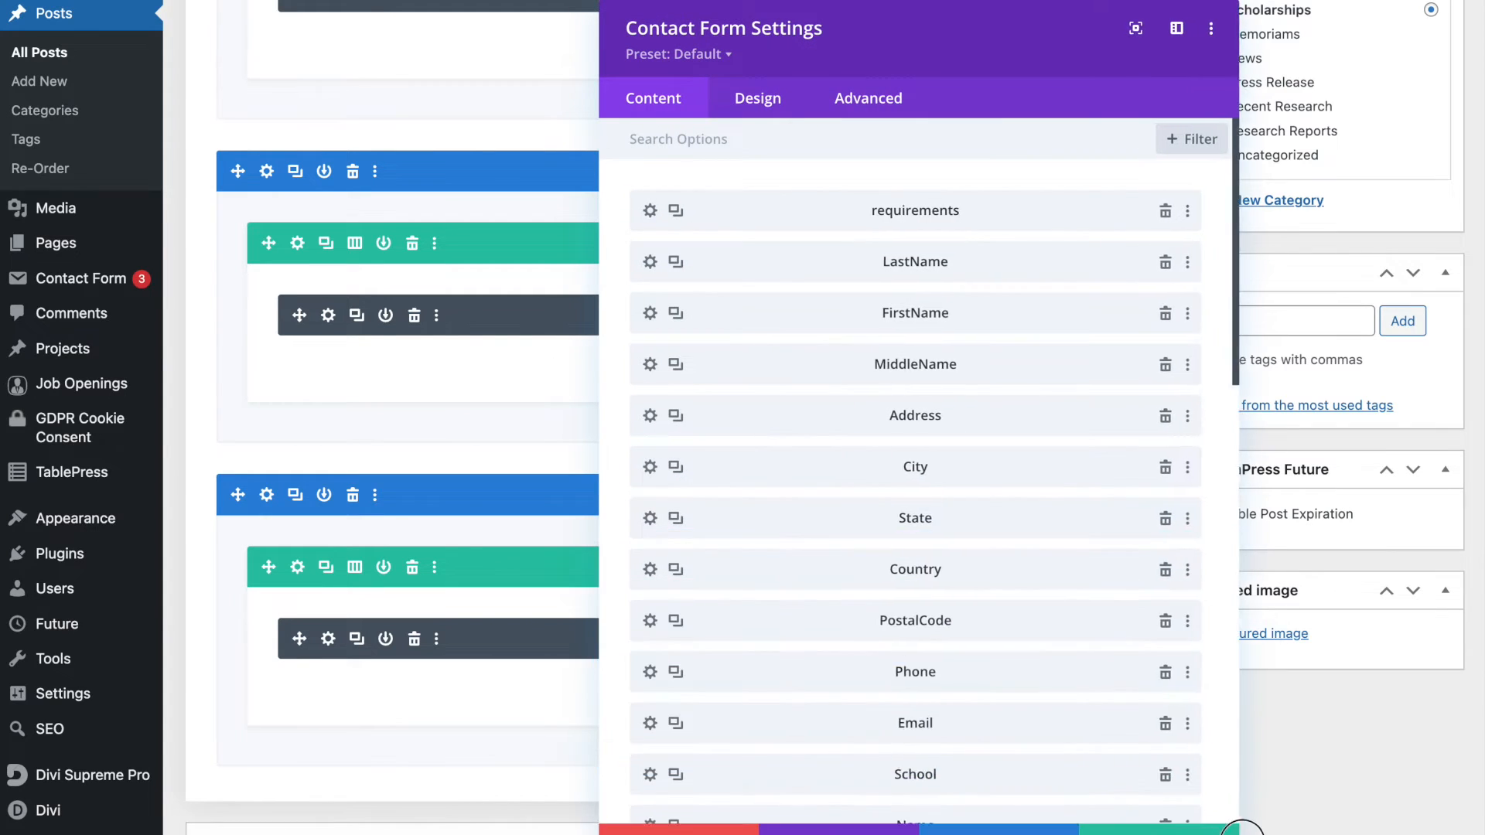
scroll(1080, 394, down, 4)
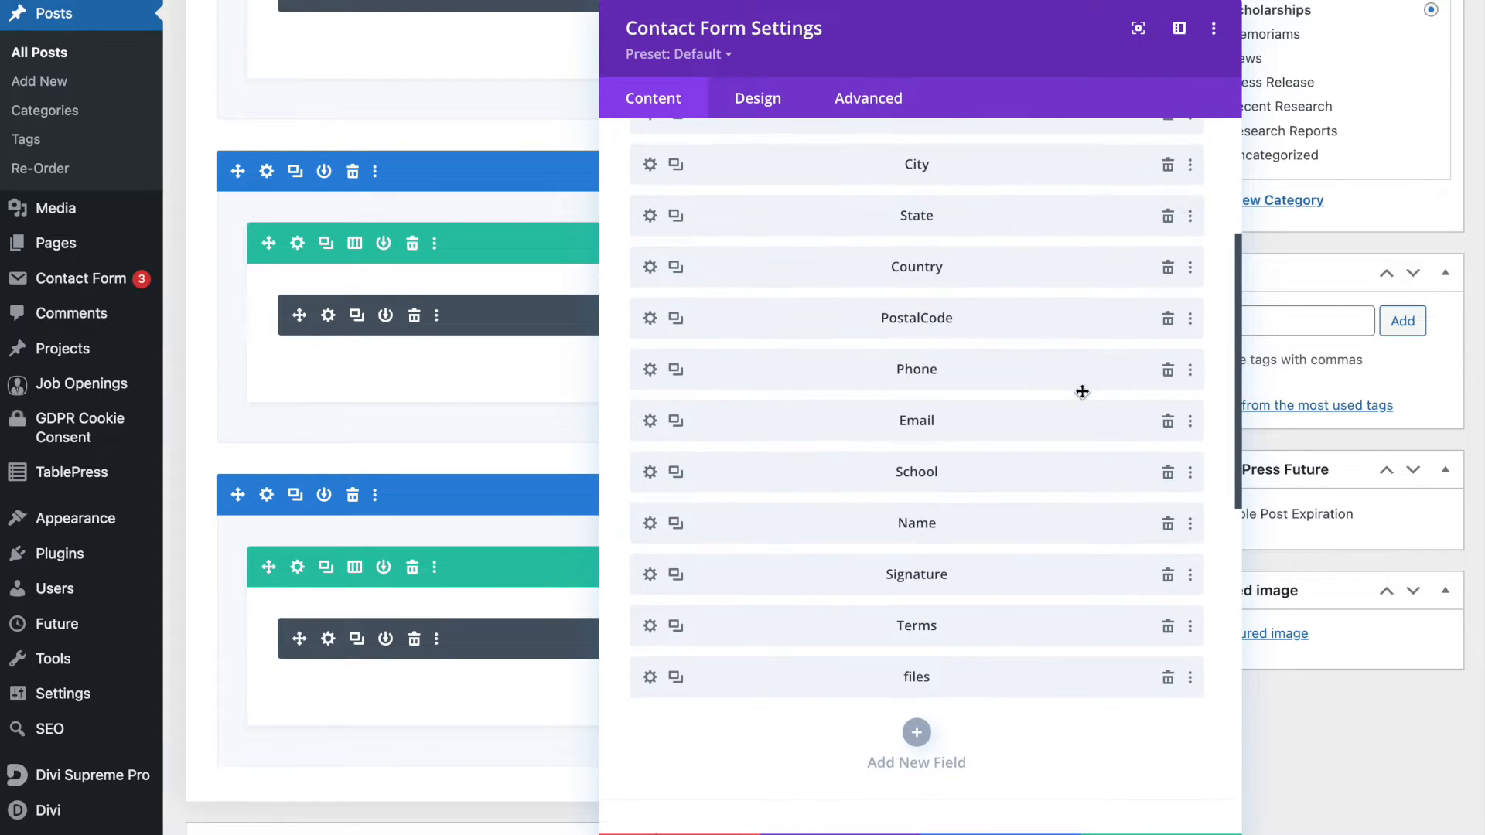
drag(878, 692, 827, 667)
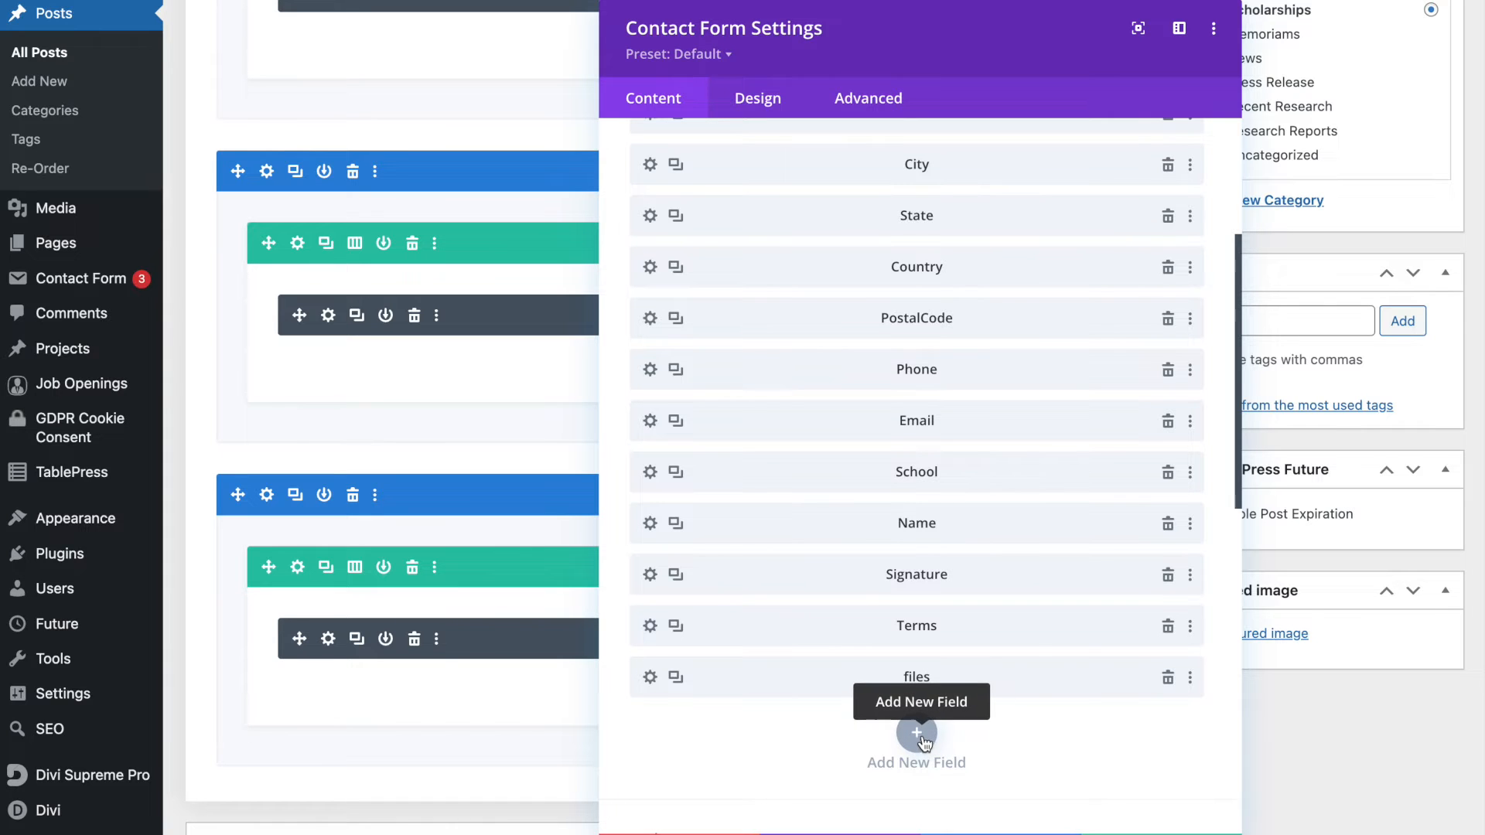
Step: Add a trial field to the contact form, look through its text options, and discard it
click(917, 732)
scroll(642, 217, up, 3)
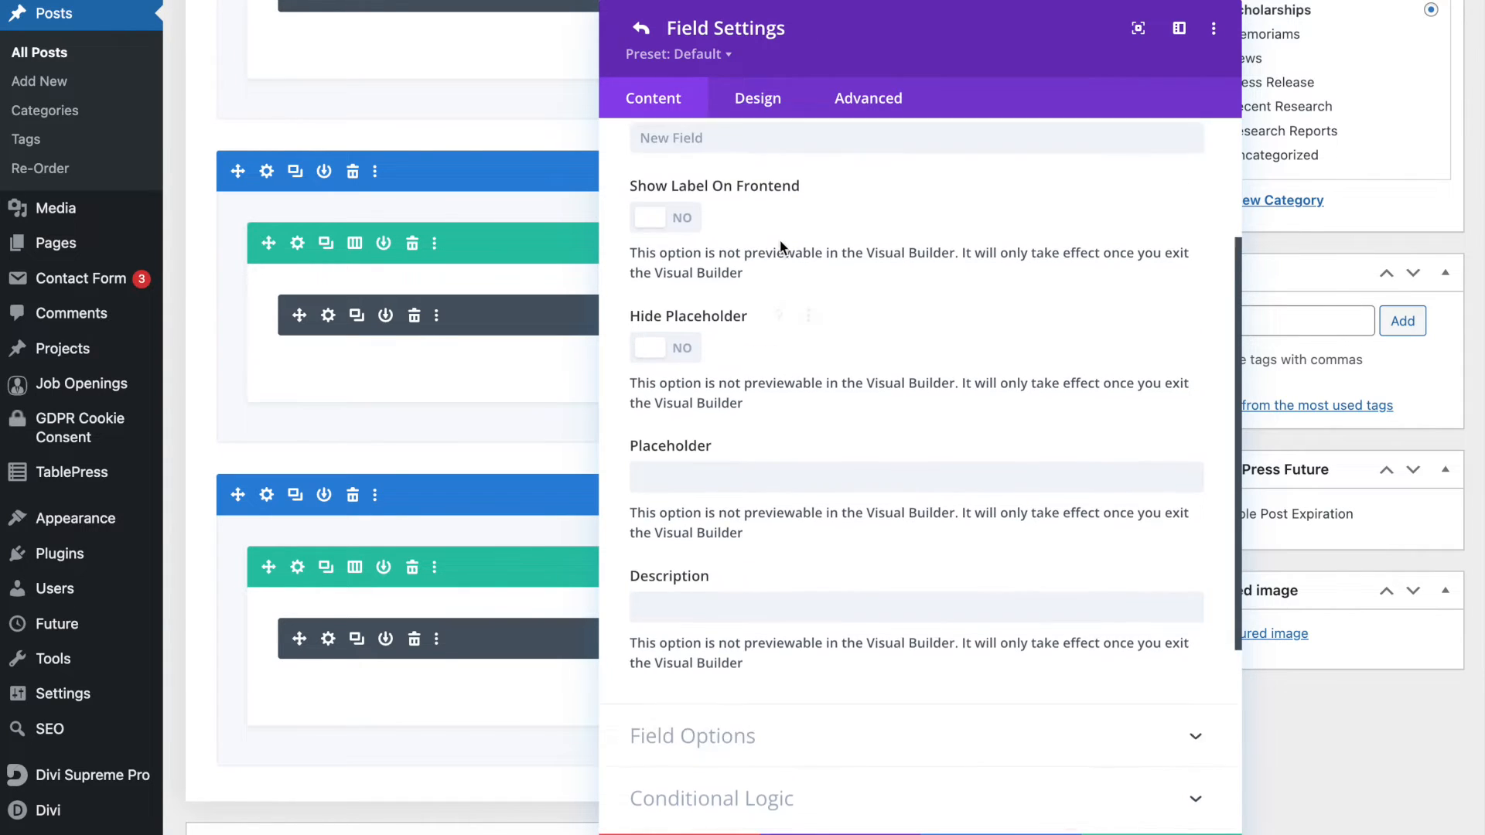
scroll(640, 218, up, 2)
click(642, 266)
click(692, 347)
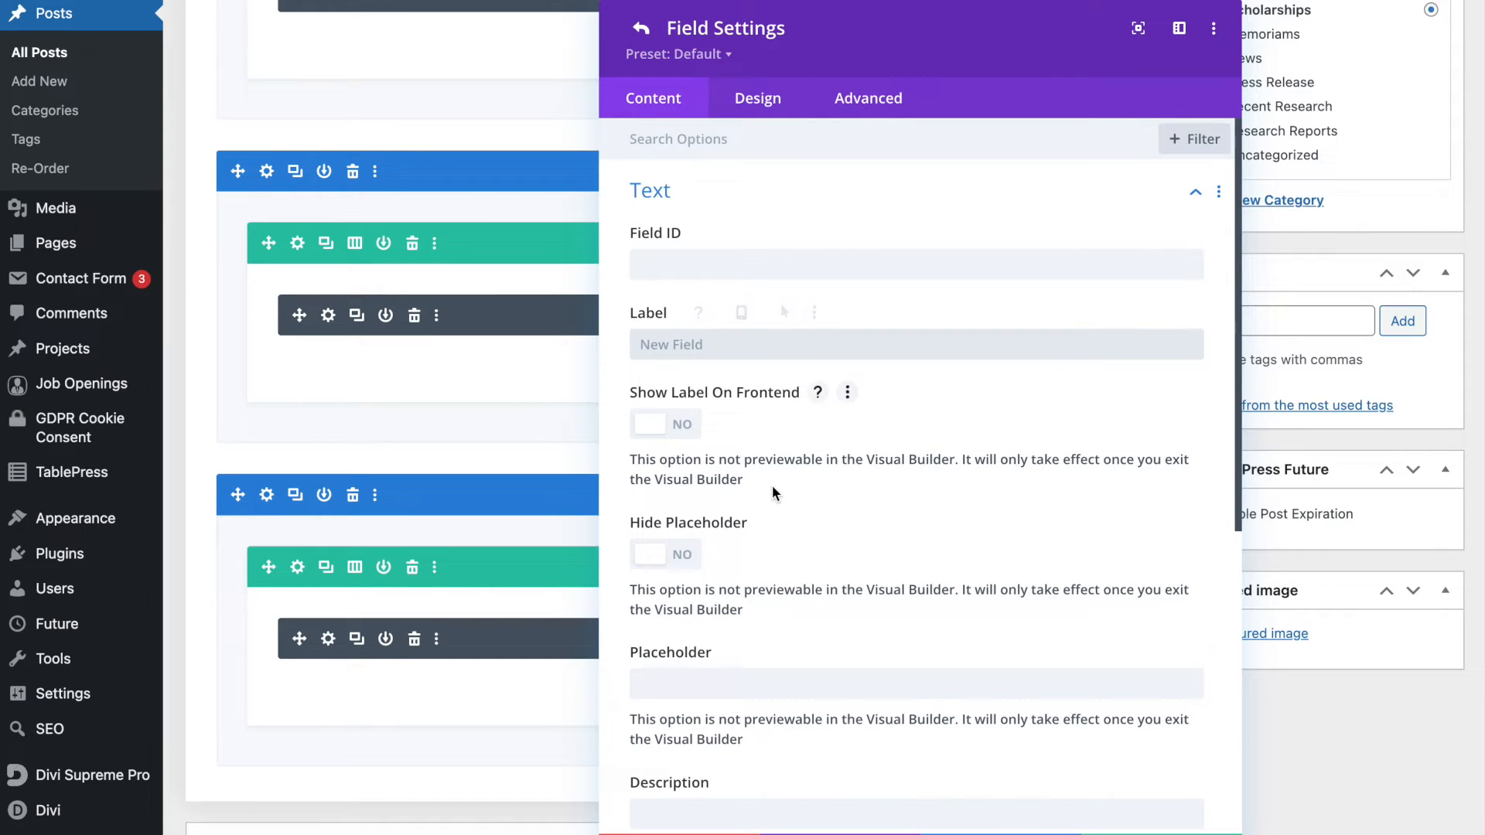
scroll(695, 431, down, 1)
scroll(693, 432, down, 5)
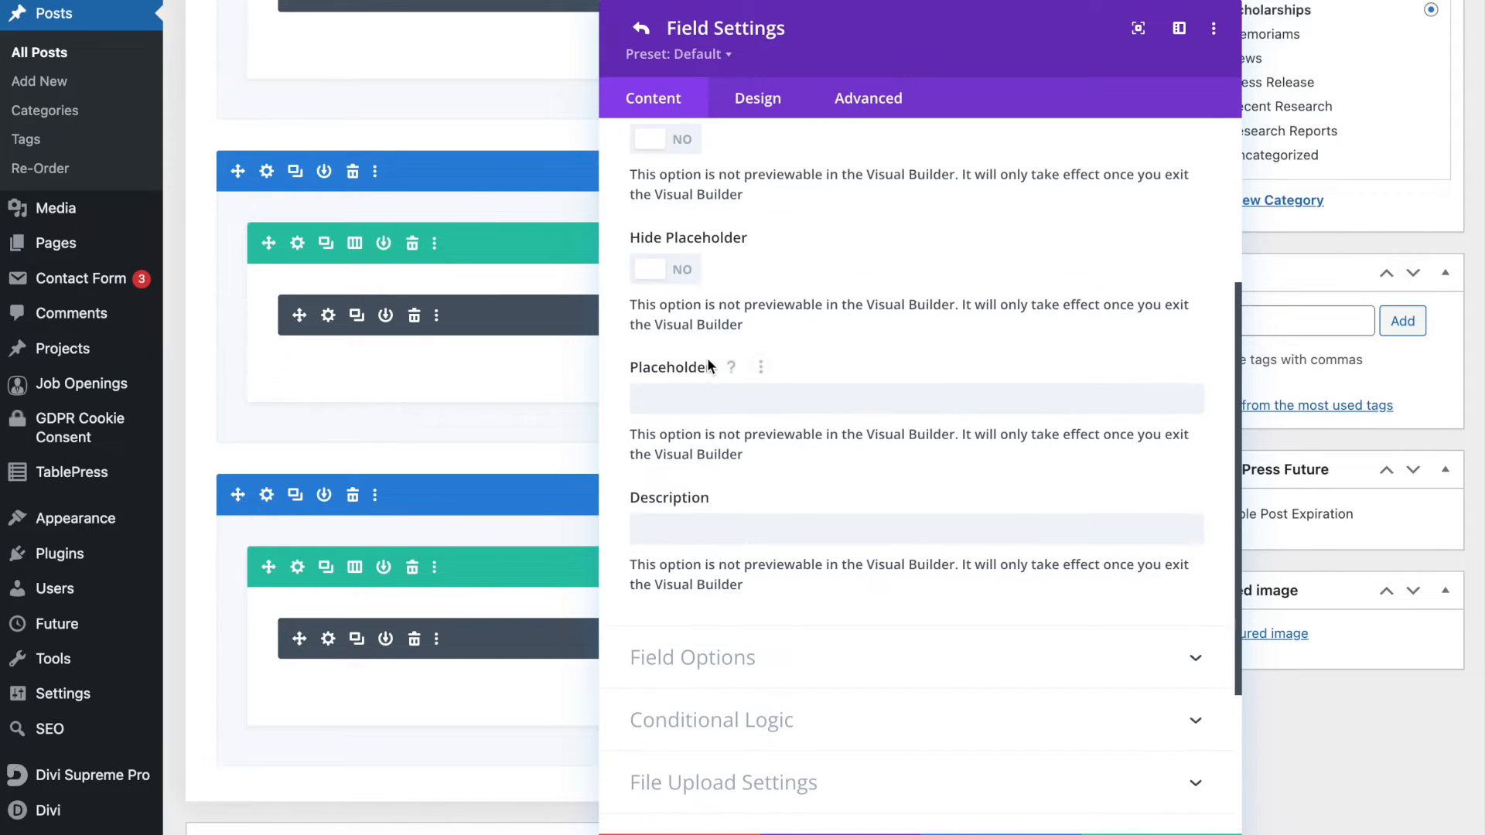
click(689, 834)
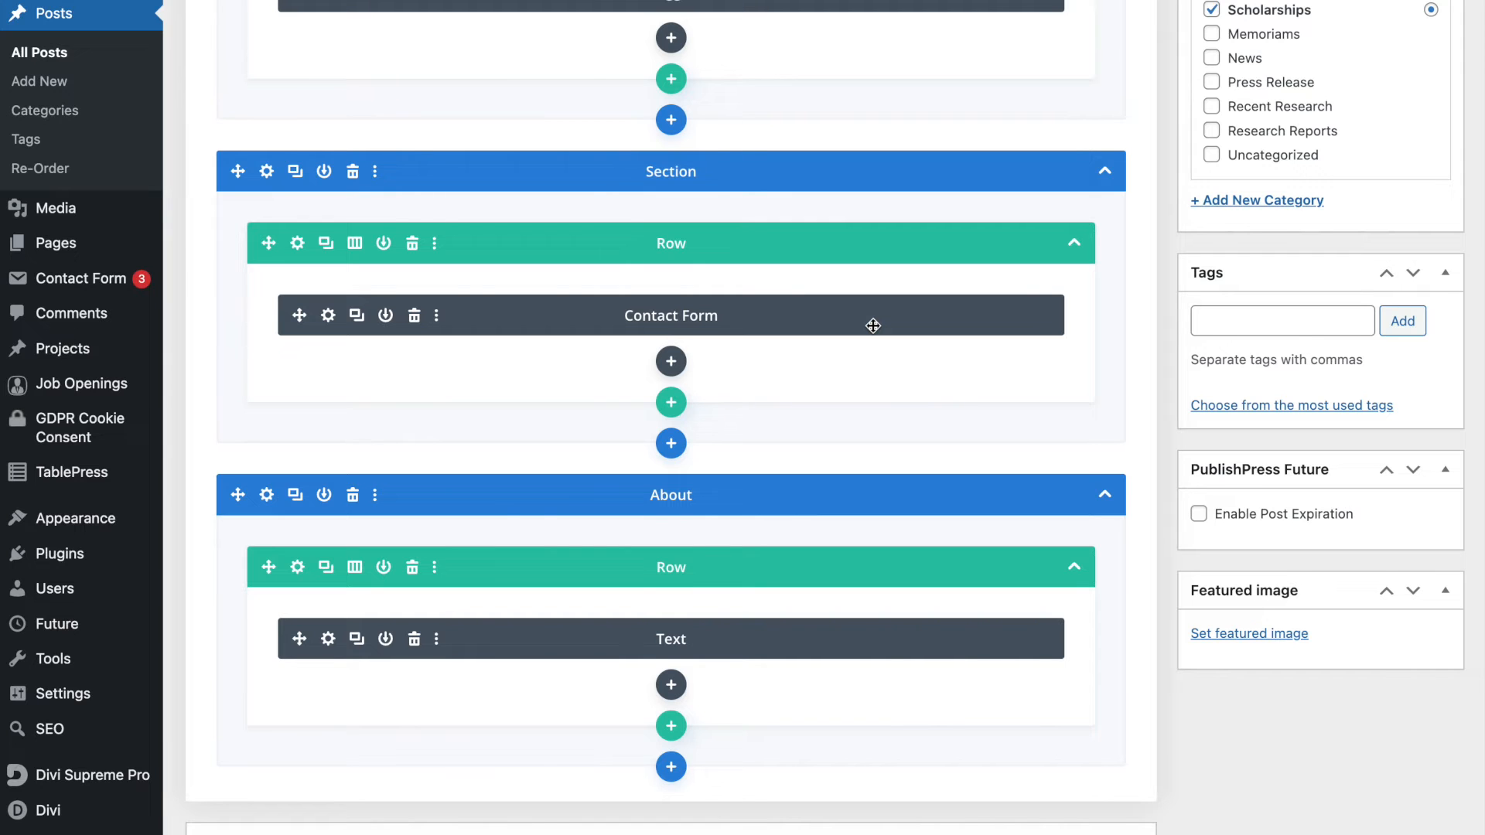
Step: Expand the Application Requirements toggle on the live page and highlight the "Applications Accepted: Feb 15th – March 15th" line
scroll(913, 472, up, 10)
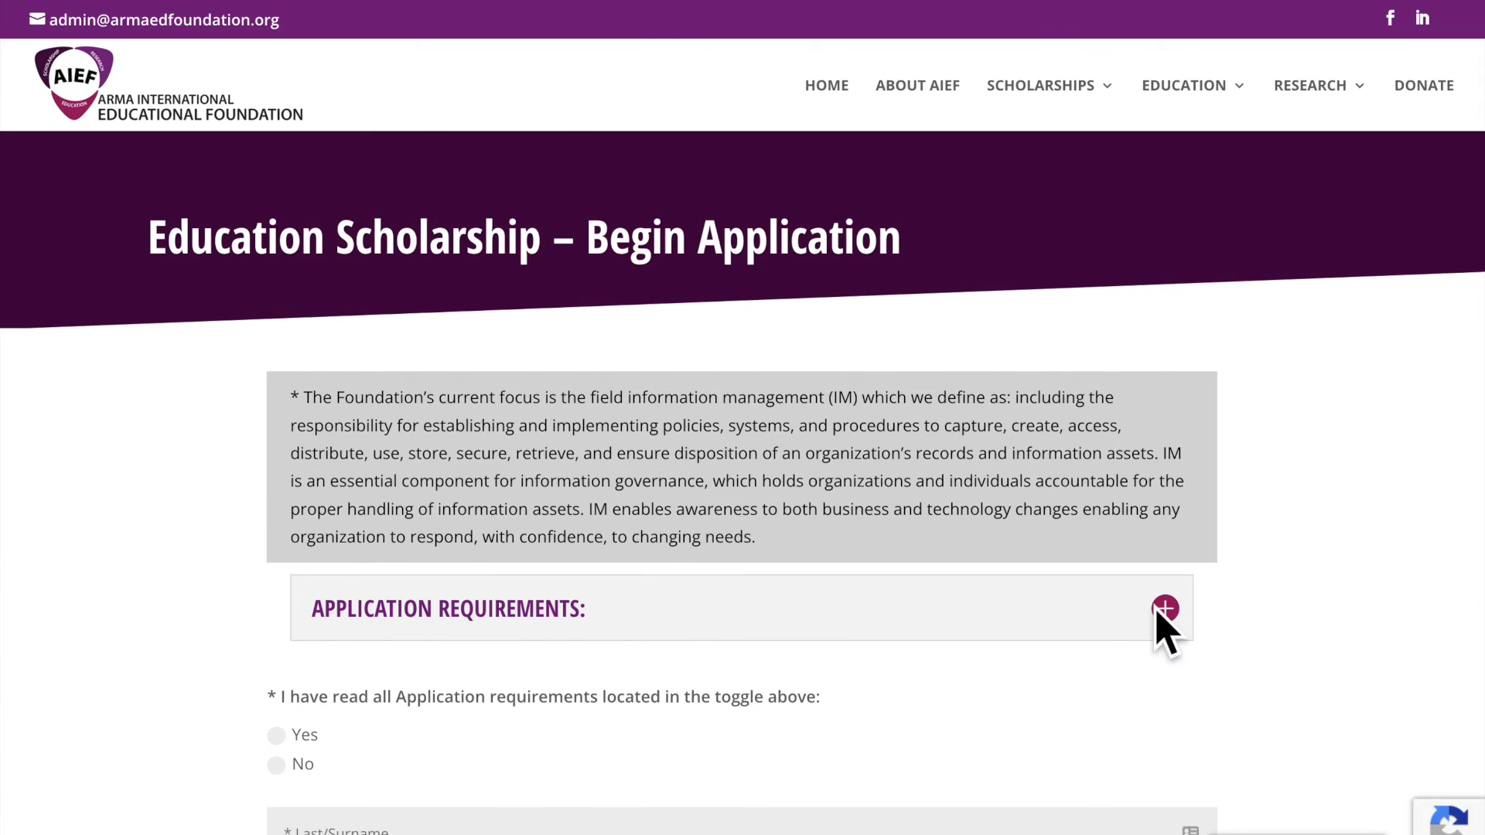
click(1164, 609)
scroll(1168, 461, down, 10)
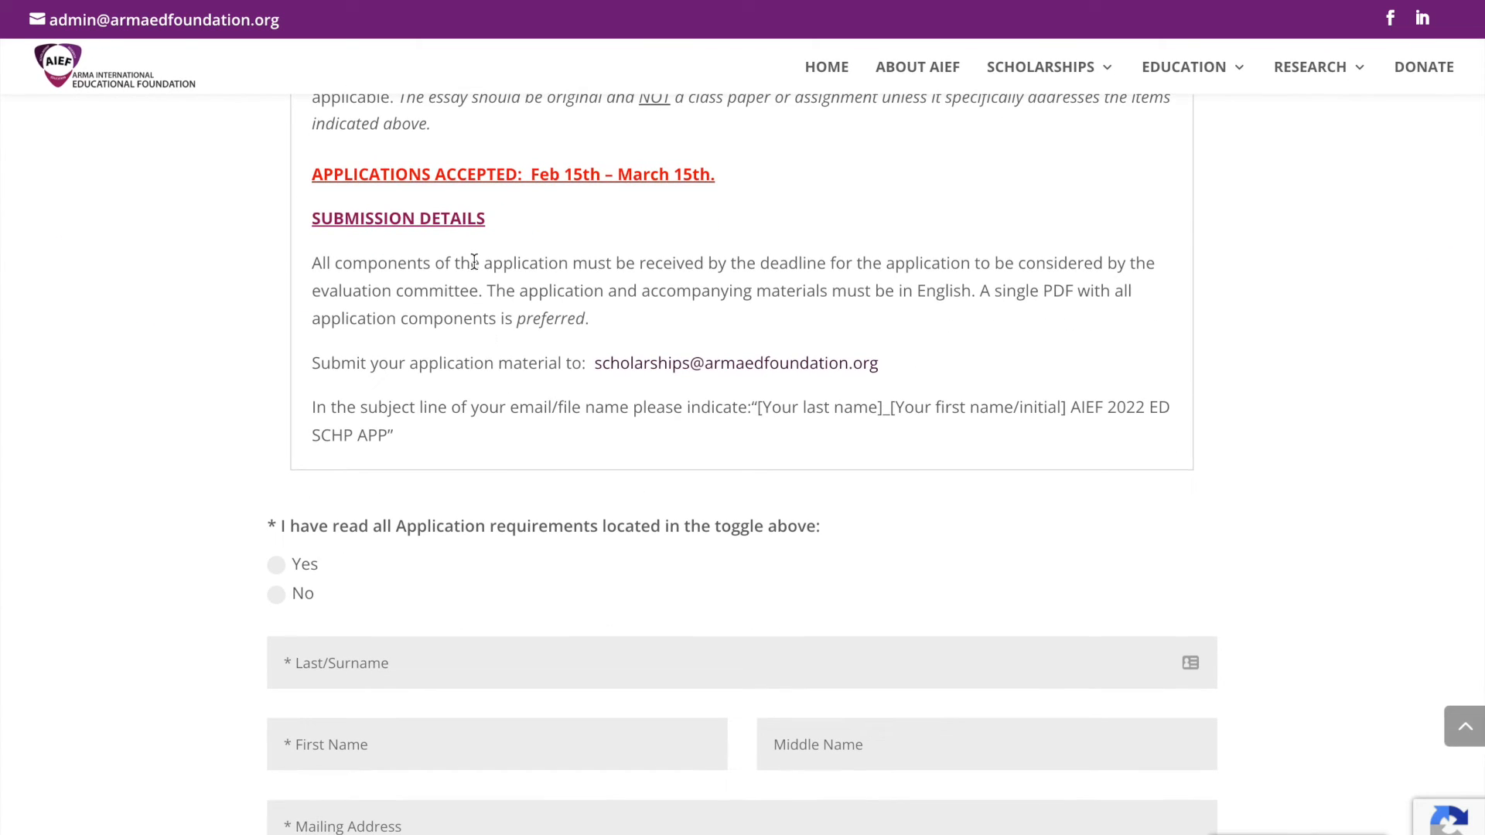
drag(308, 184, 715, 178)
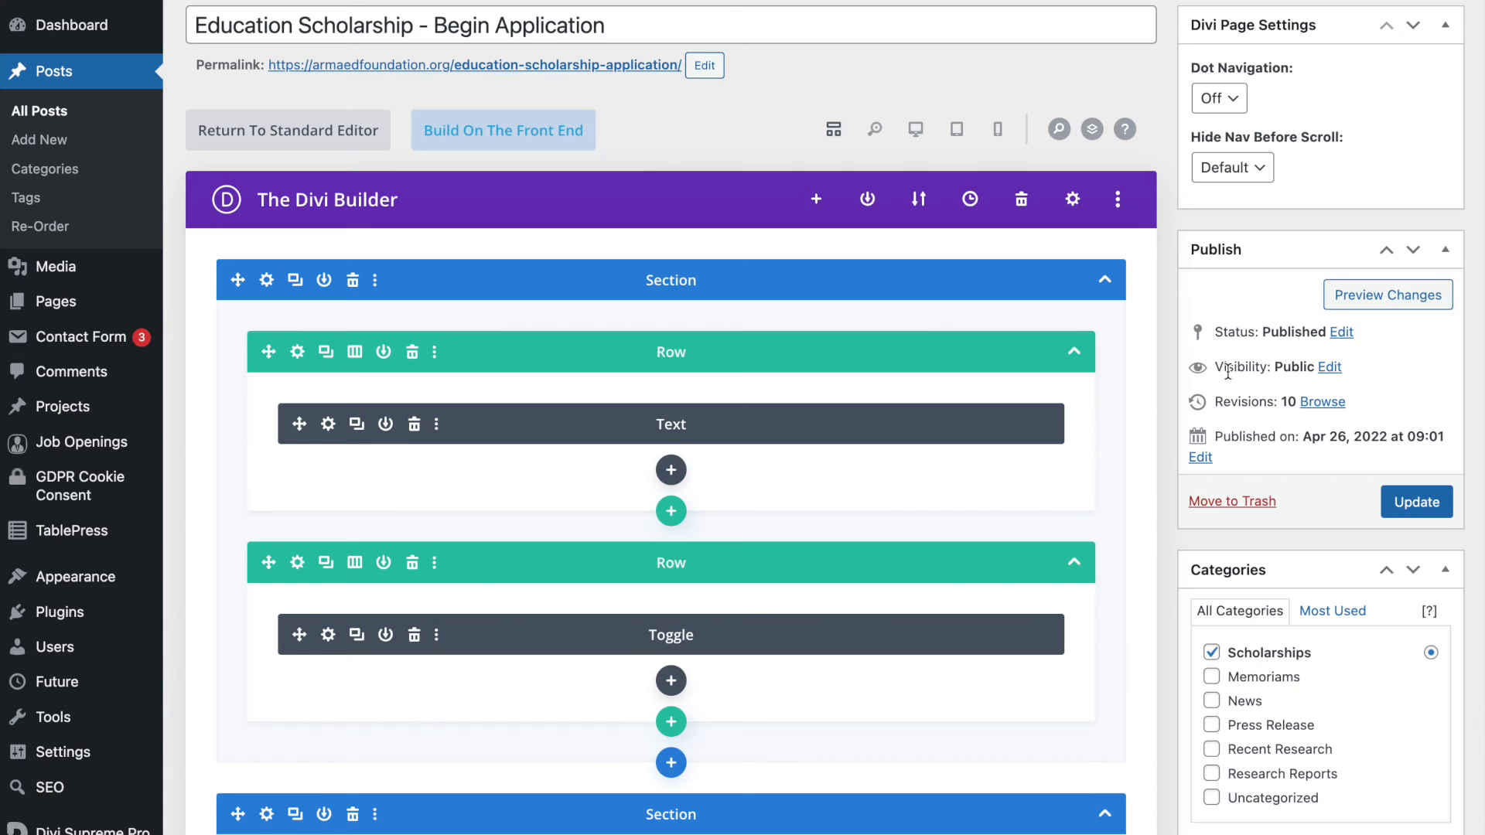
Step: Set the Education Scholarship application post's publish date to Feb 15, 2023 at 00:01
scroll(1227, 372, down, 1)
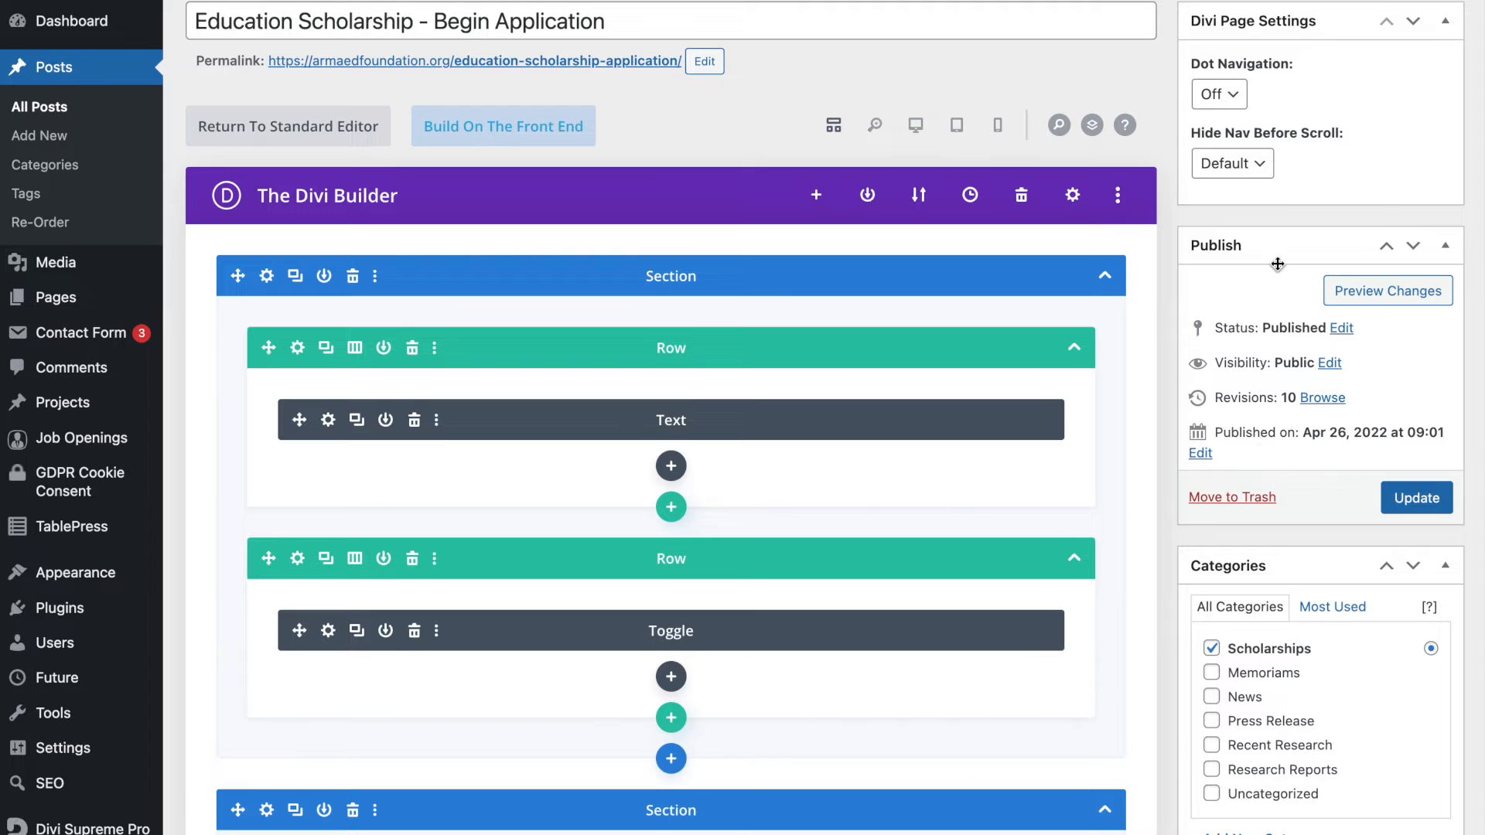
scroll(1278, 263, down, 1)
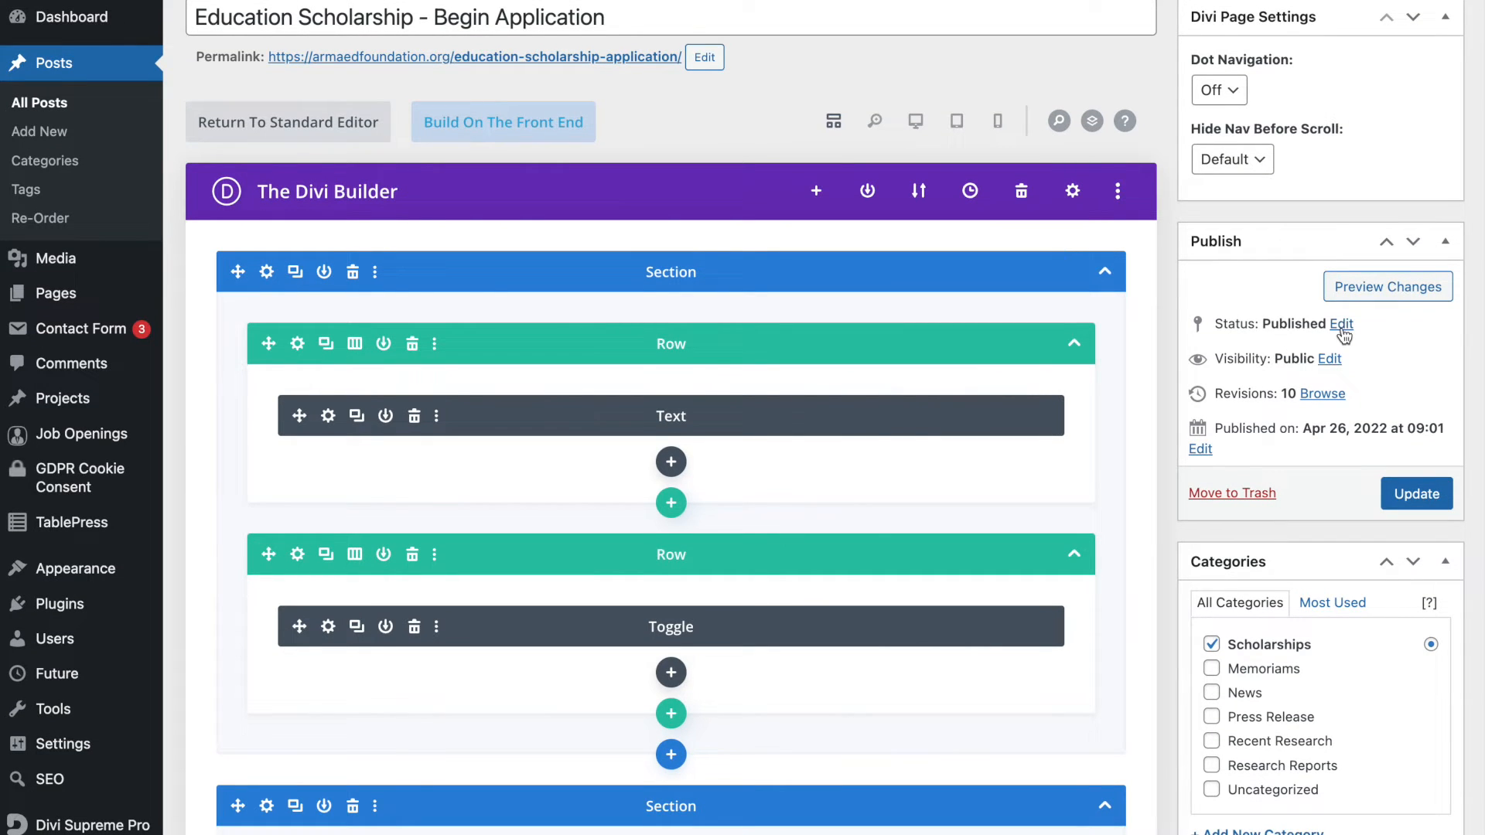
click(1200, 448)
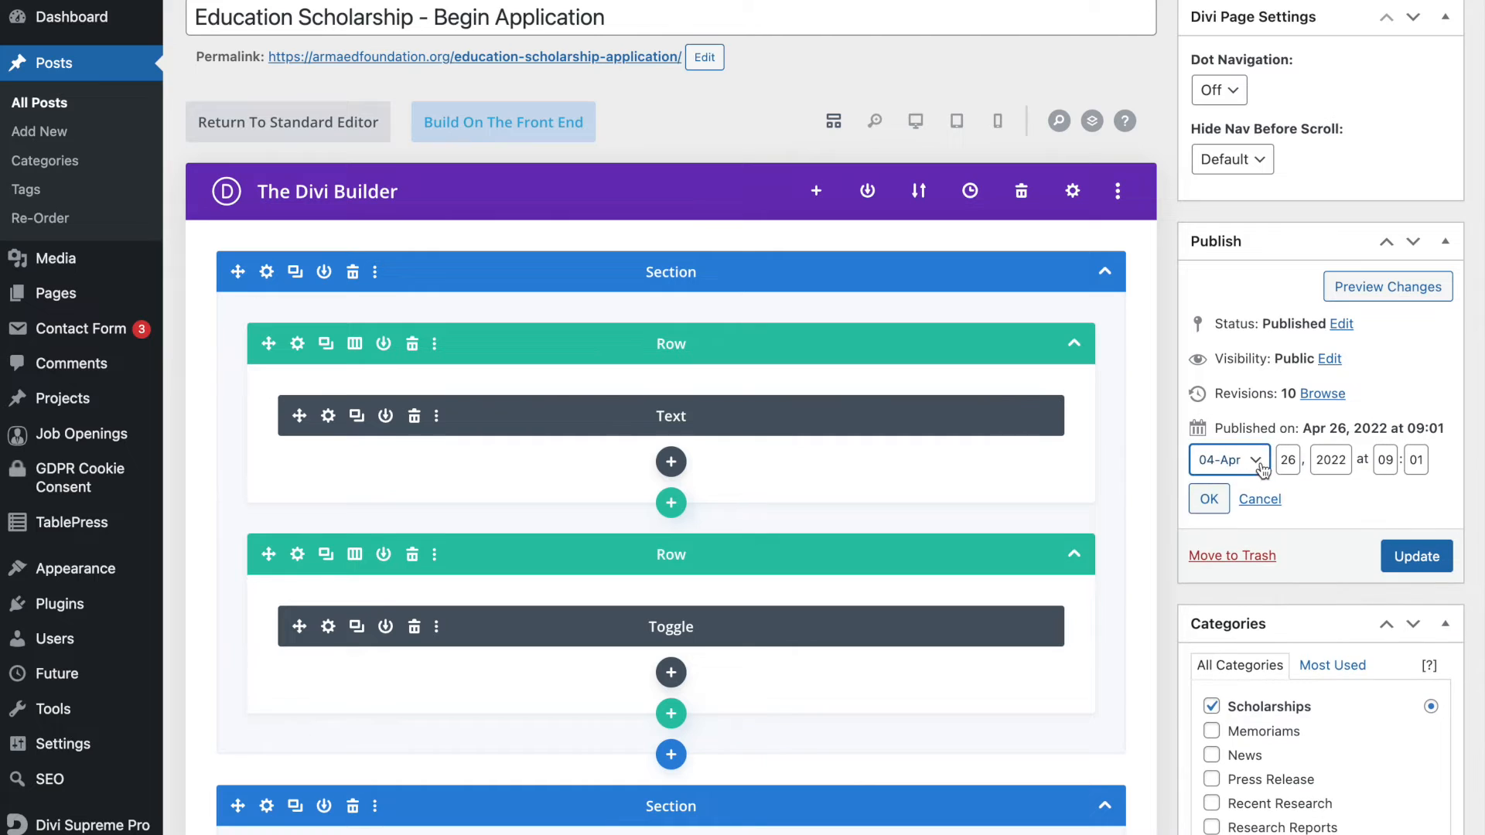
click(1262, 466)
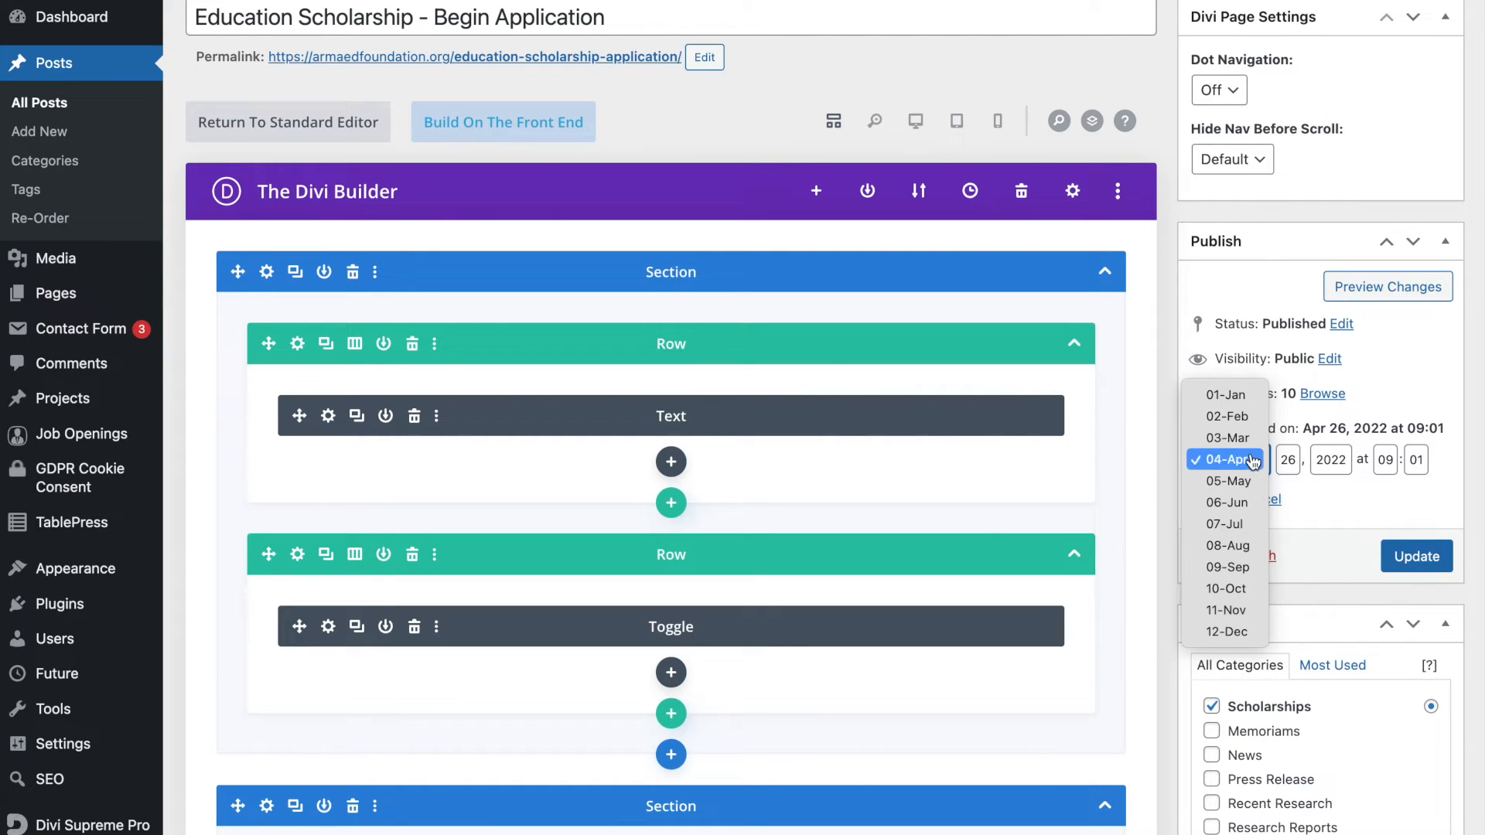
click(1227, 416)
double_click(1288, 459)
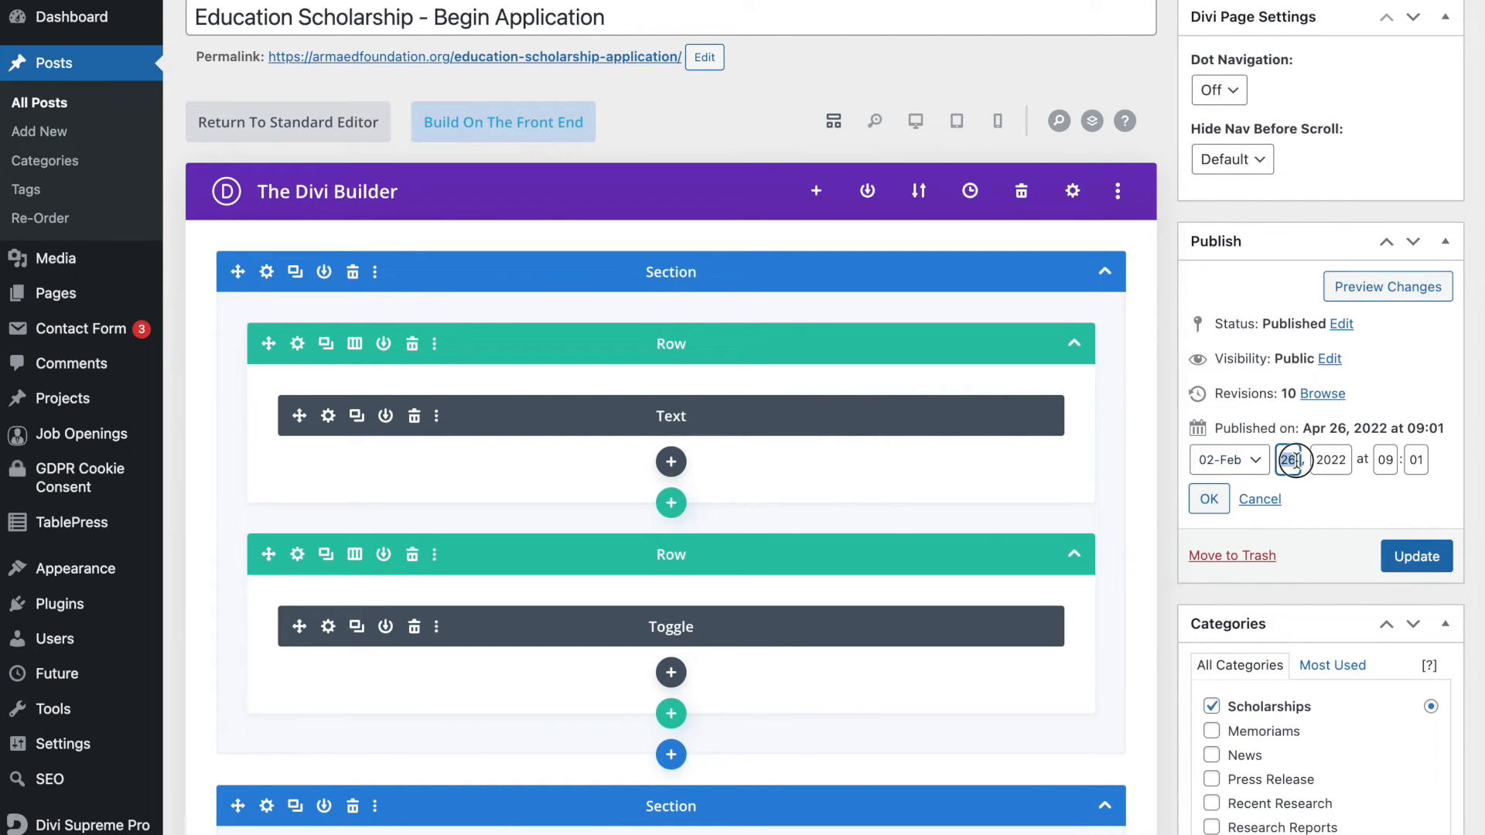
text(15)
drag(1338, 460, 1392, 462)
text(3)
text(00)
click(1209, 500)
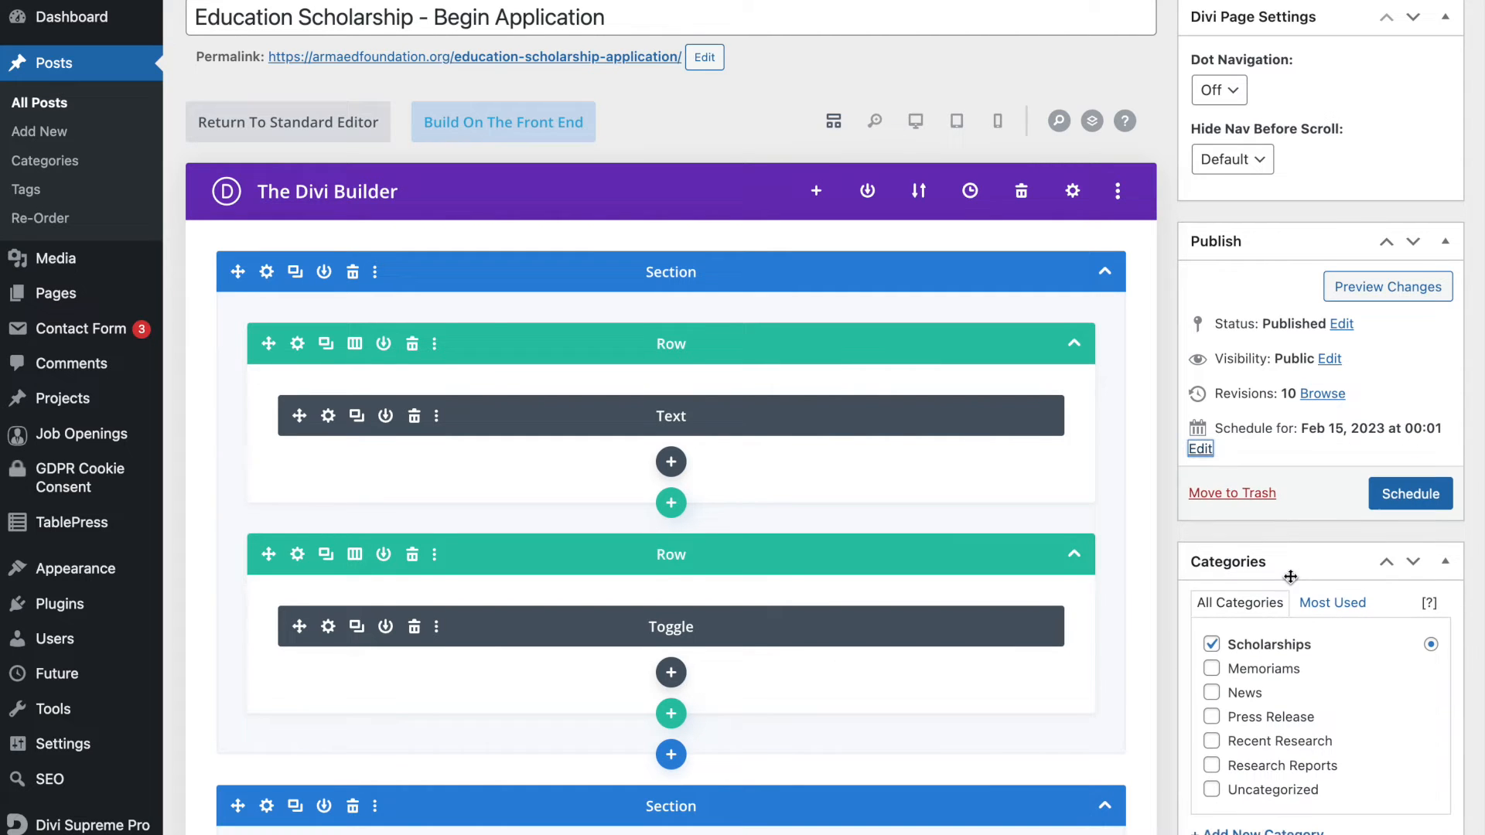
Step: Reopen the scheduled publish date to review its fields and accept it
scroll(1294, 433, down, 4)
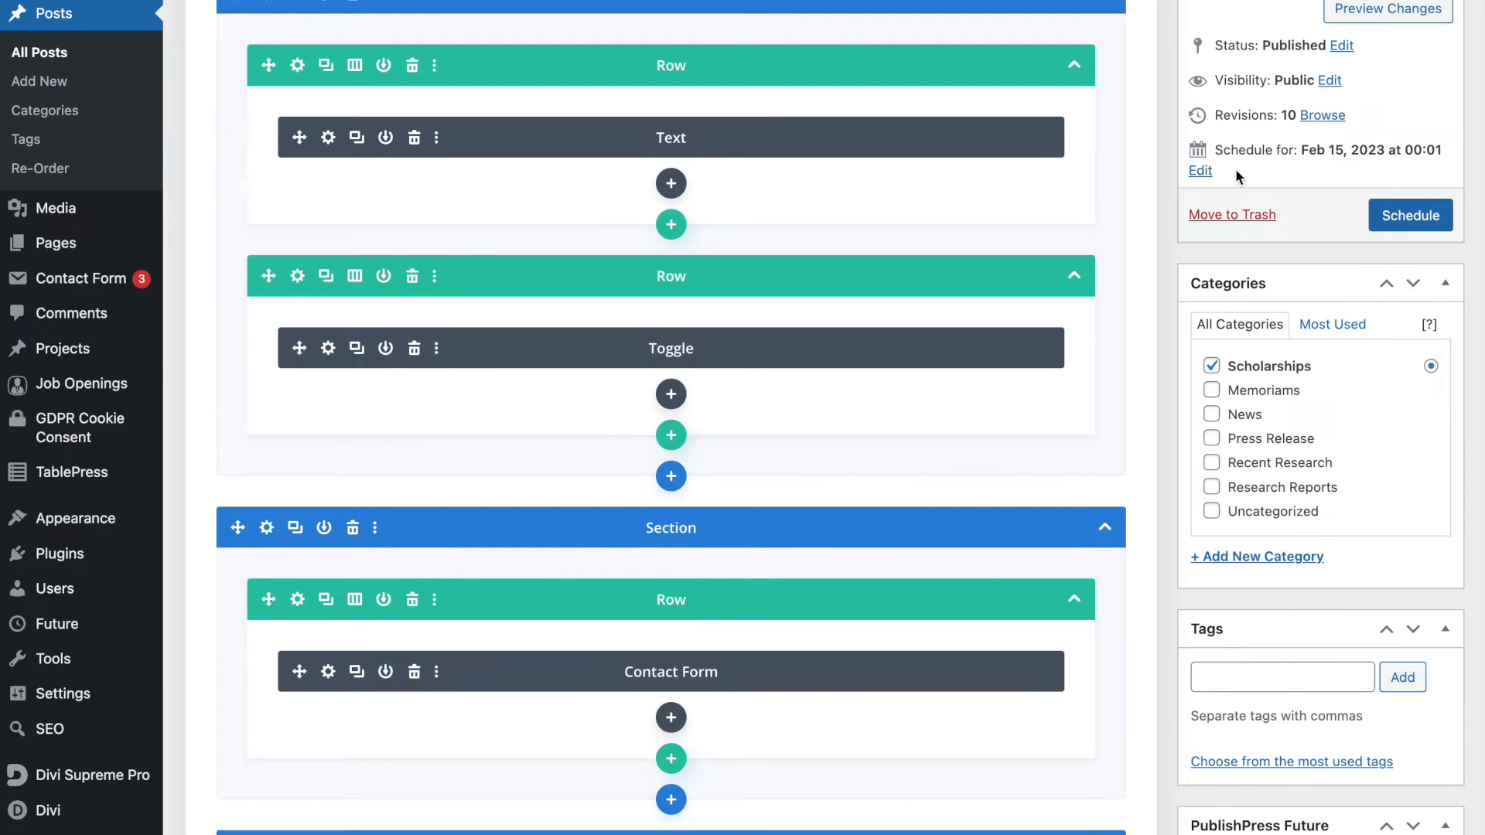
click(1200, 170)
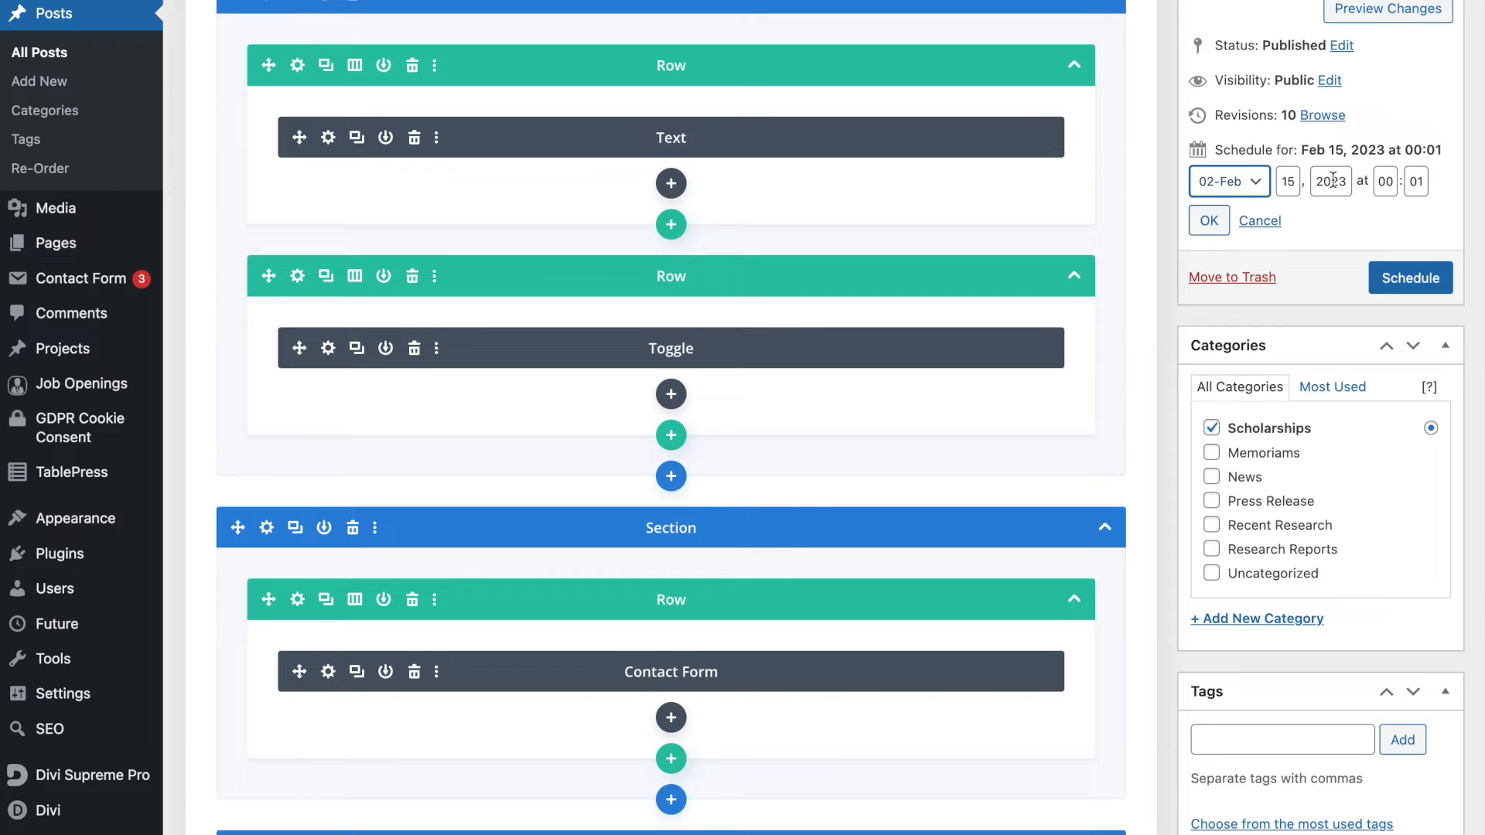
click(1210, 221)
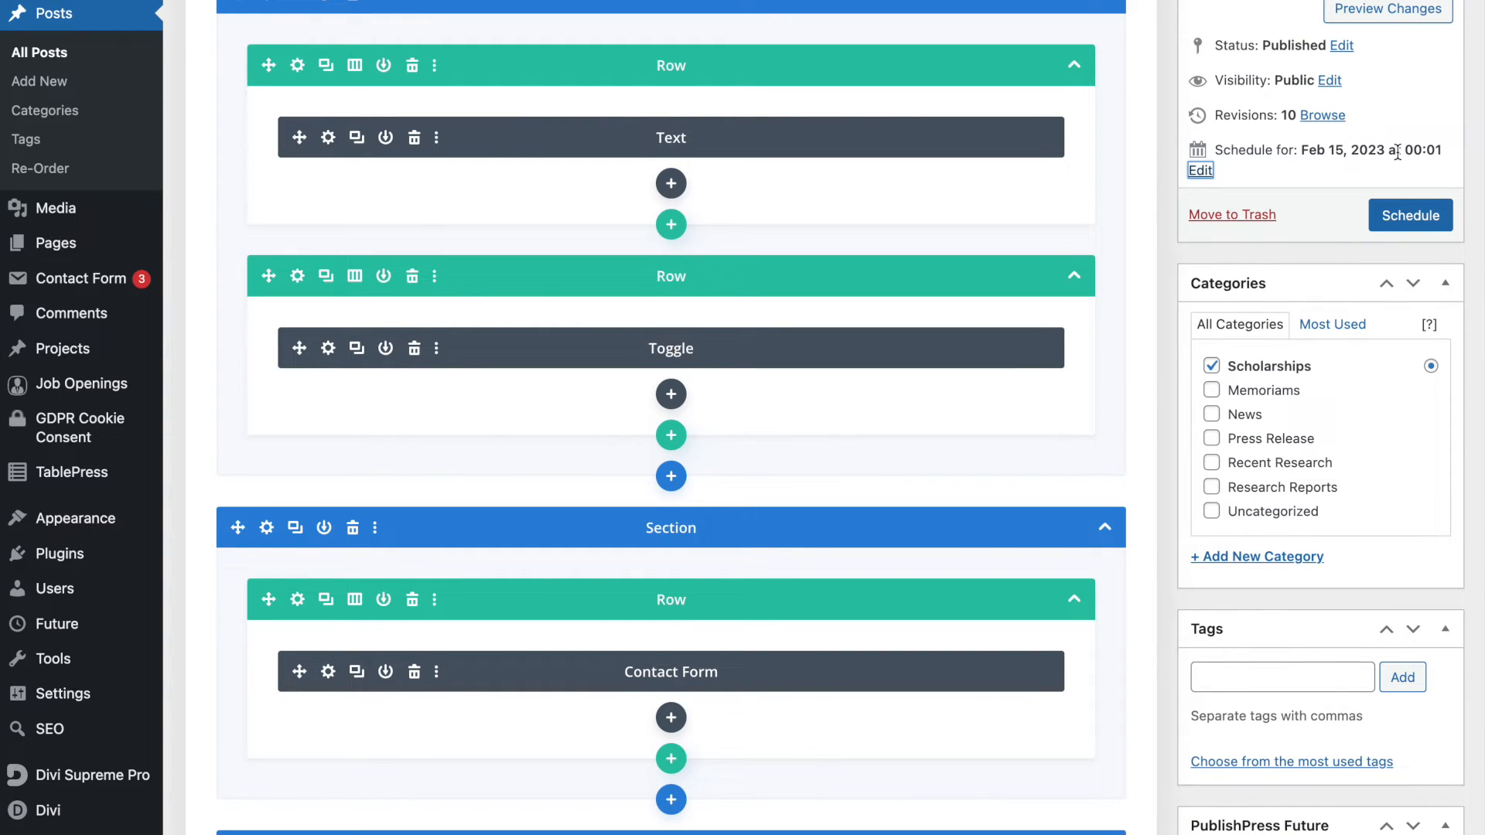
Step: Move the PublishPress Future box directly below the Publish box
scroll(1332, 227, down, 2)
scroll(1332, 227, down, 3)
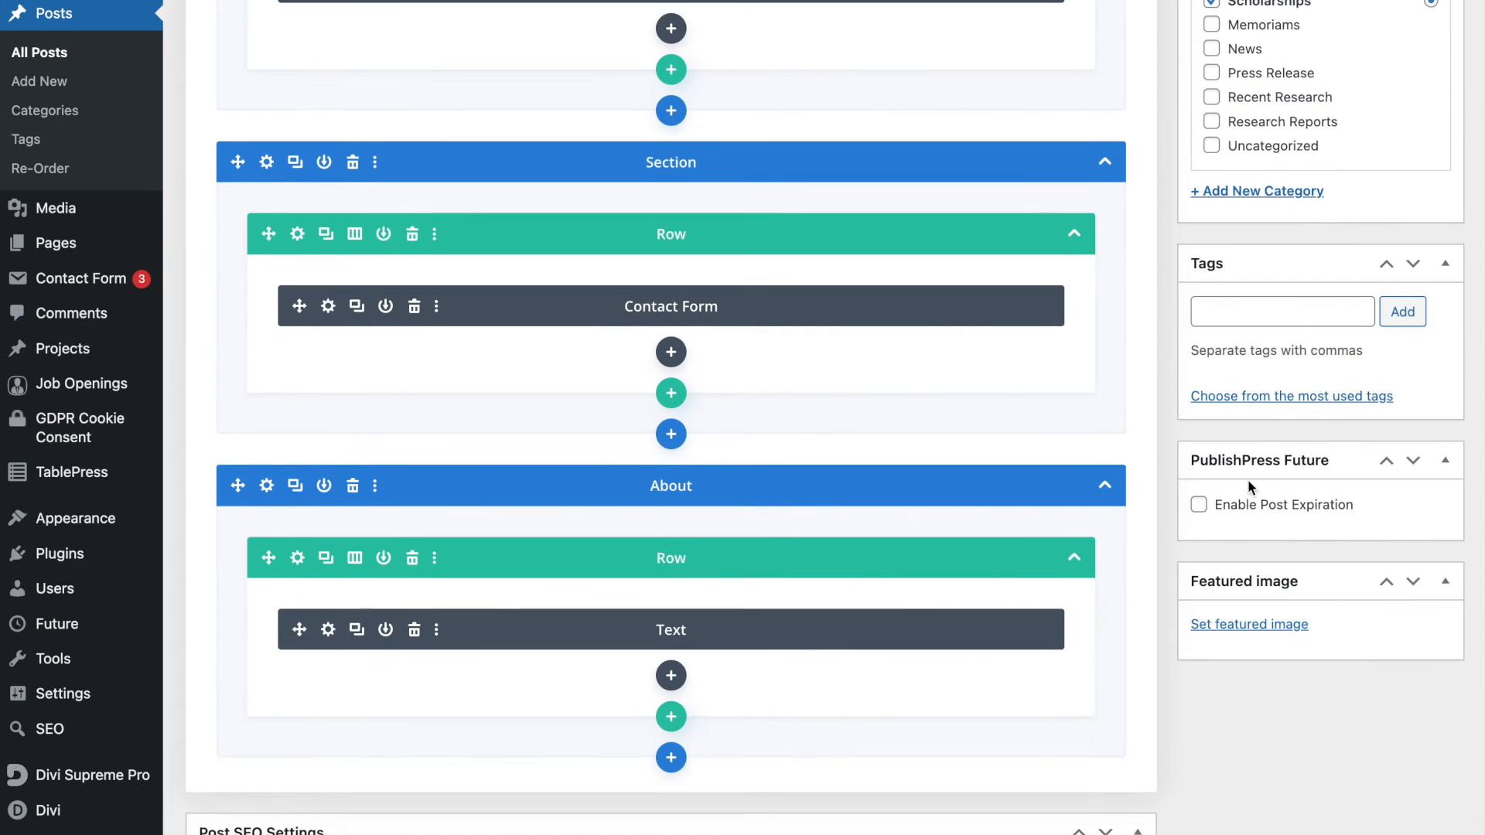
drag(1323, 461, 1318, 517)
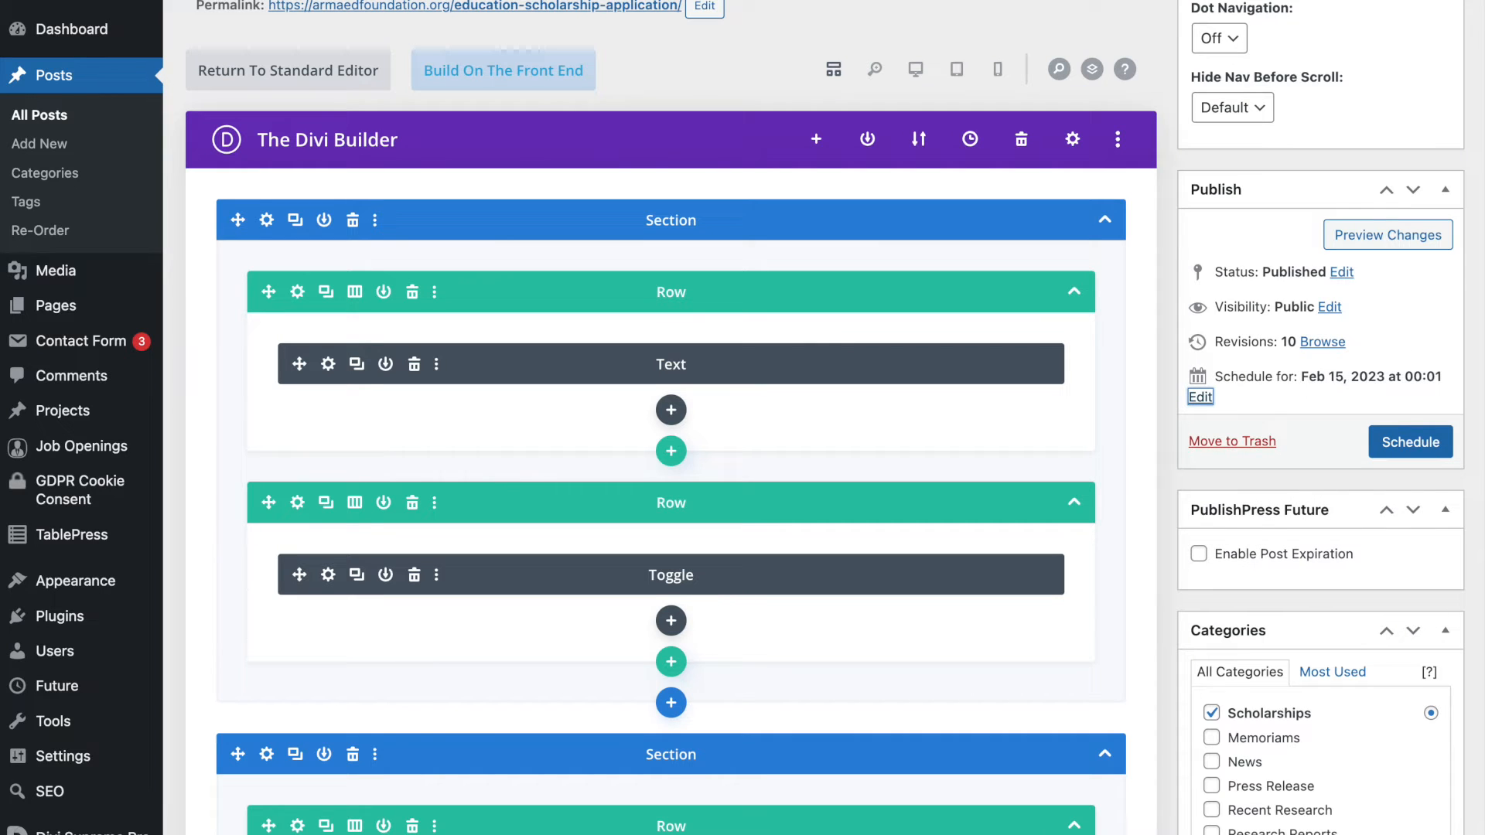
Step: Enable post expiration and set the expiration date to March 15, 2023
click(1199, 554)
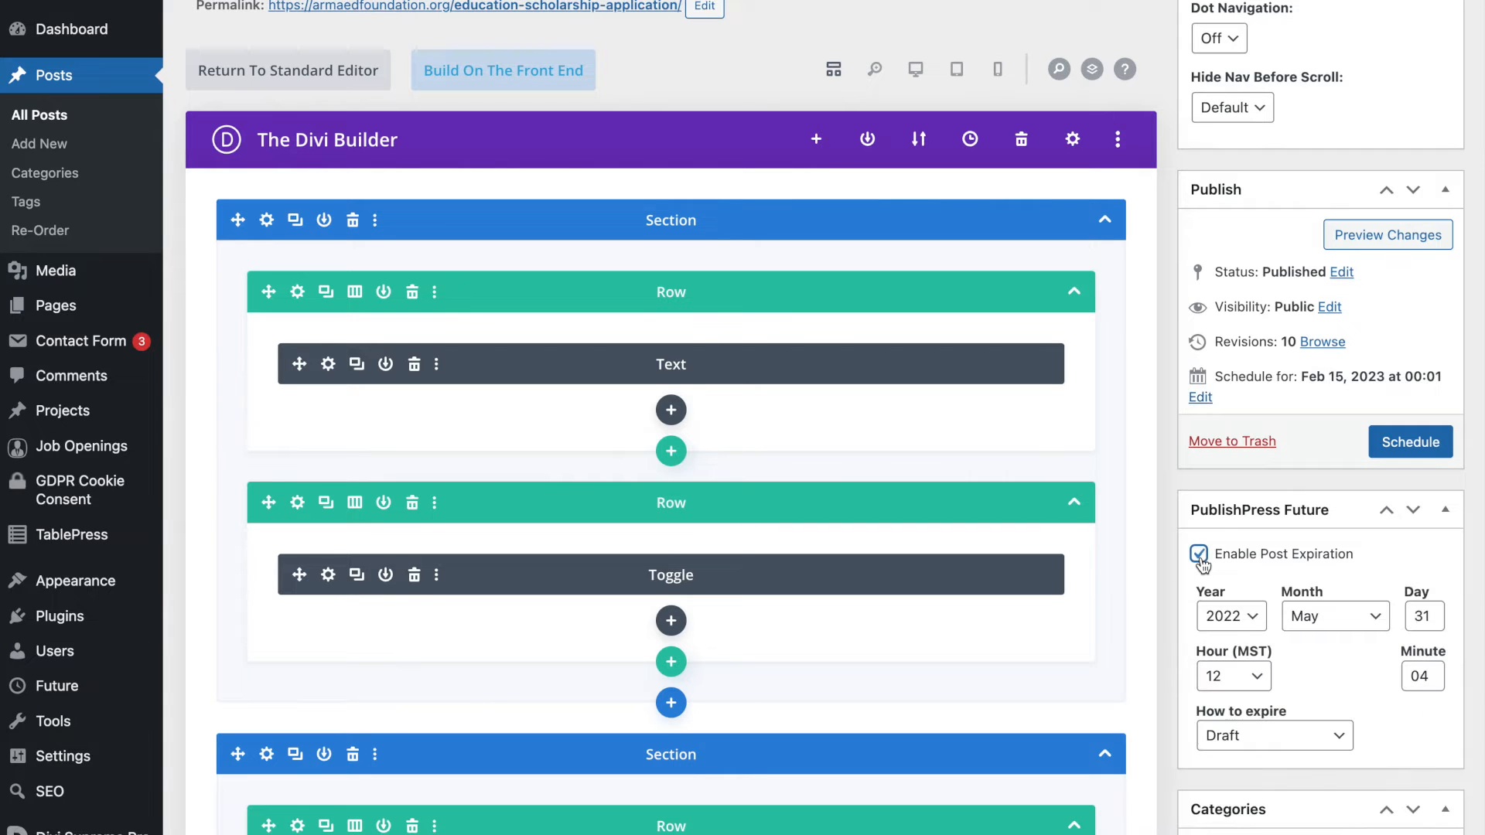
scroll(1274, 588, down, 1)
click(1252, 602)
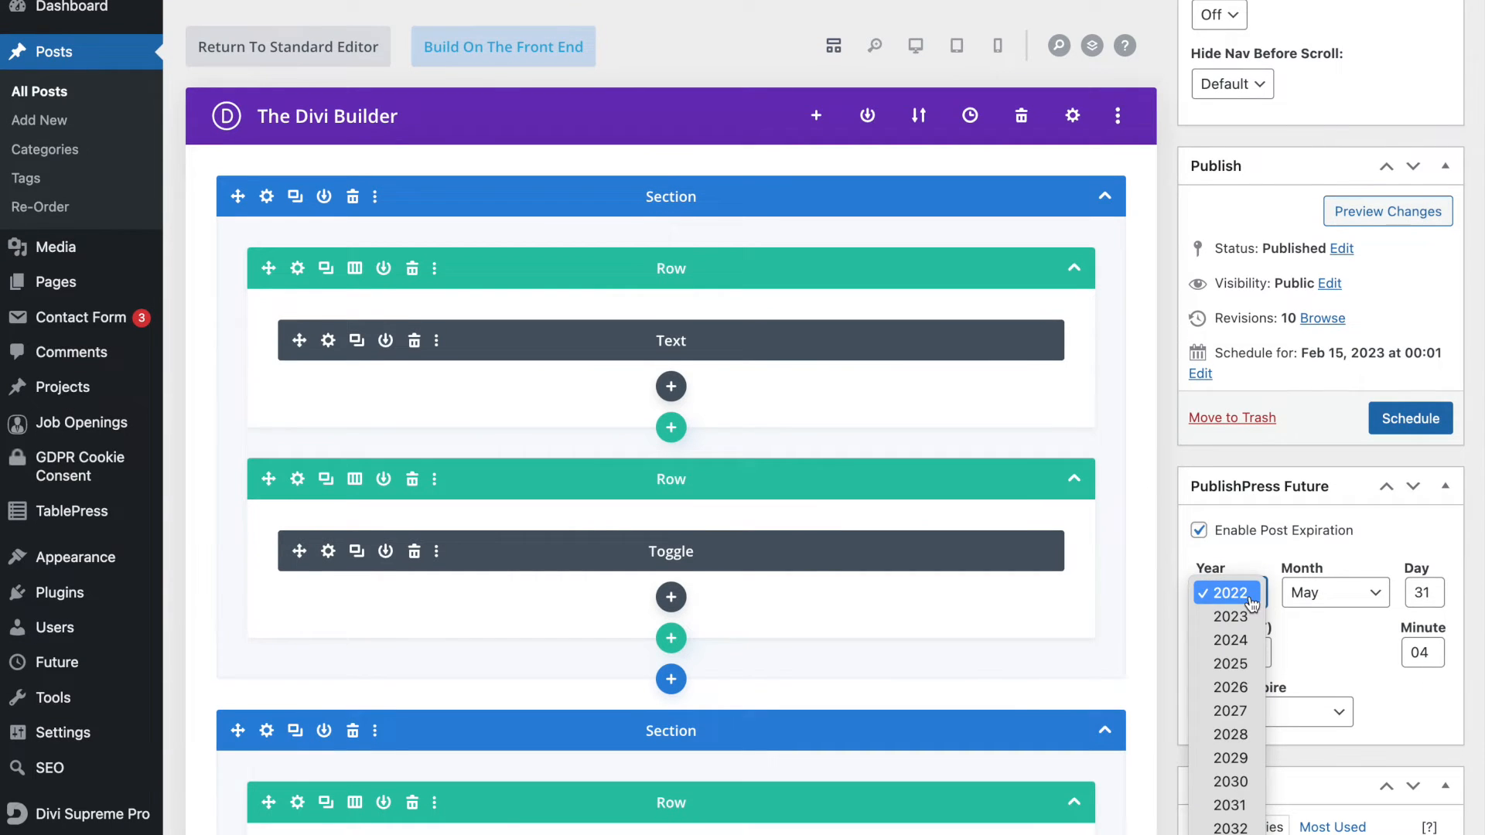
click(1236, 617)
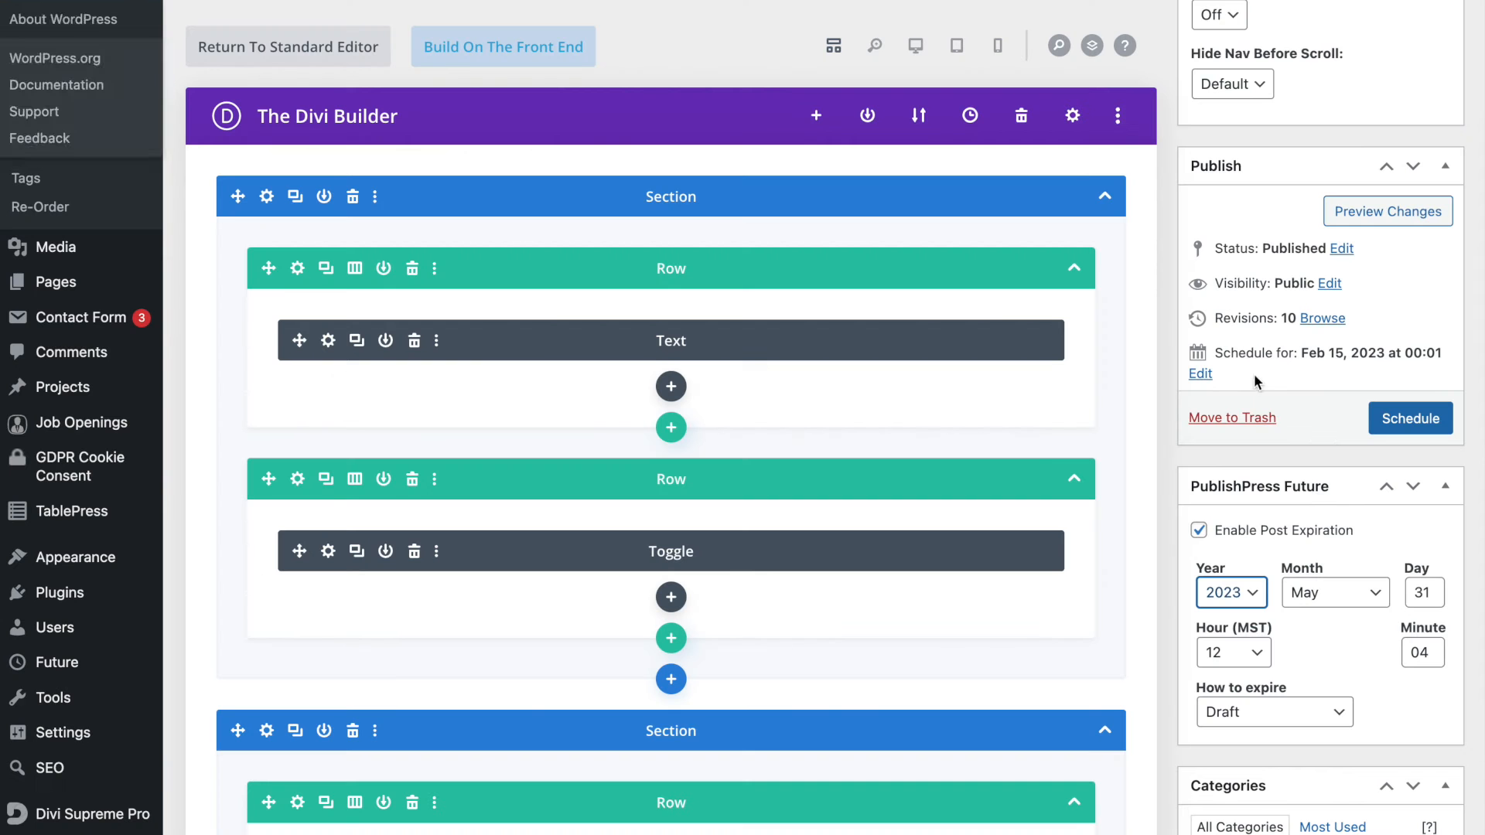
click(1338, 595)
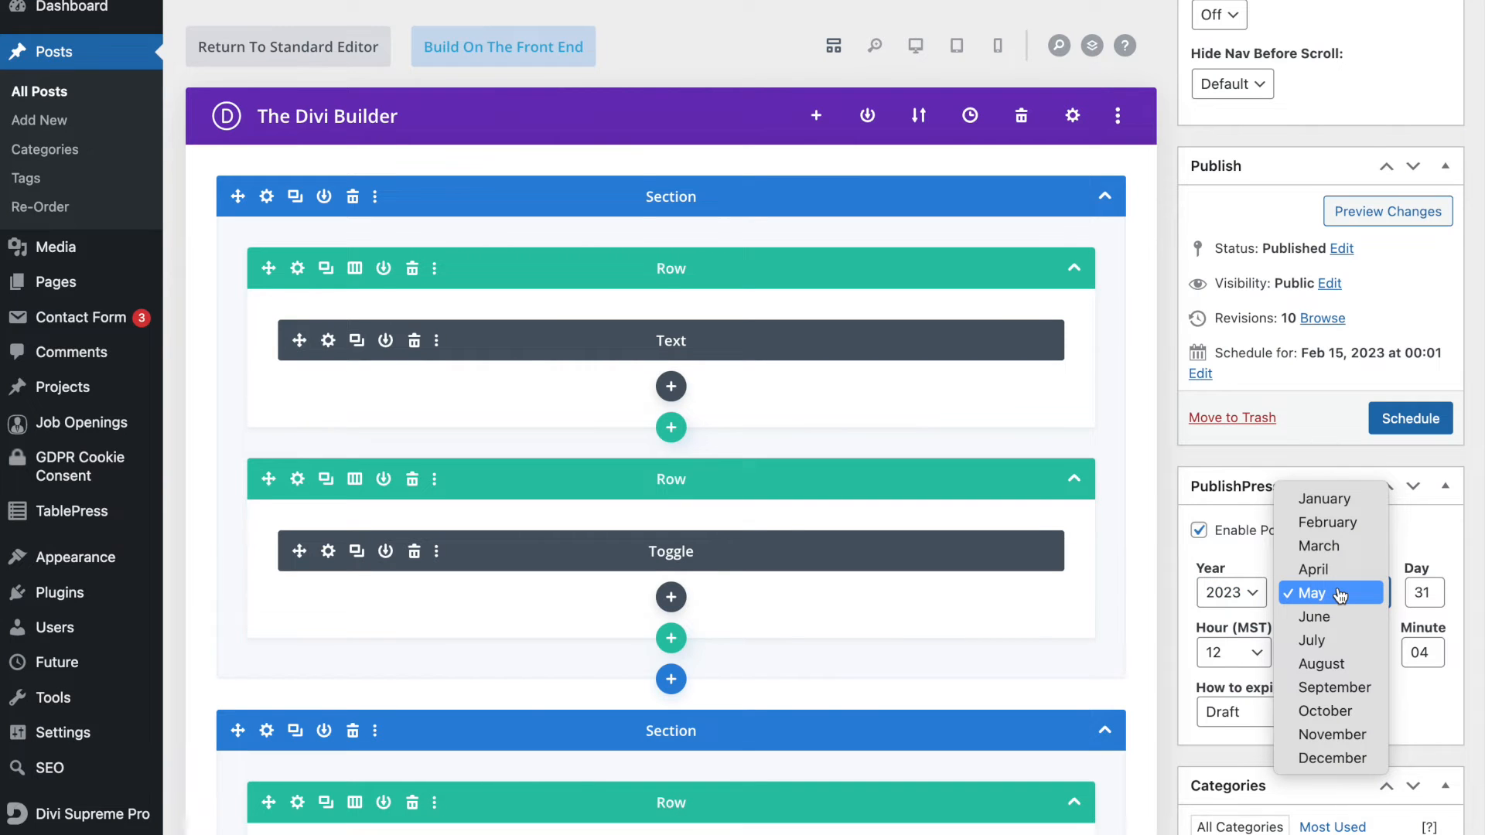
click(1318, 545)
drag(1414, 594, 1423, 595)
double_click(1428, 594)
text(15)
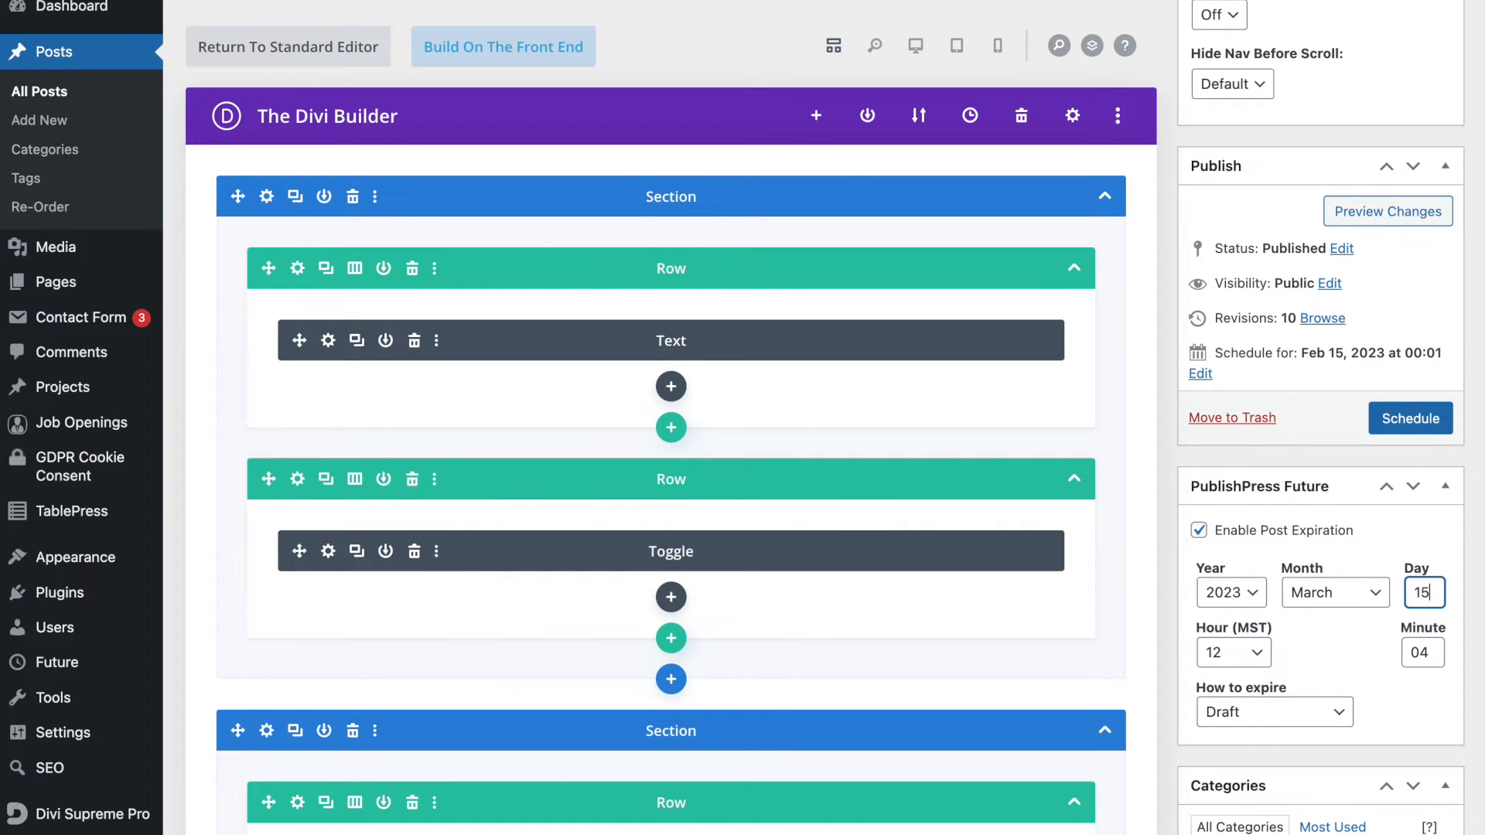
Step: Set the post's expiration hour to 00 (MST)
click(1259, 656)
click(1340, 656)
click(1254, 665)
scroll(1255, 674, down, 2)
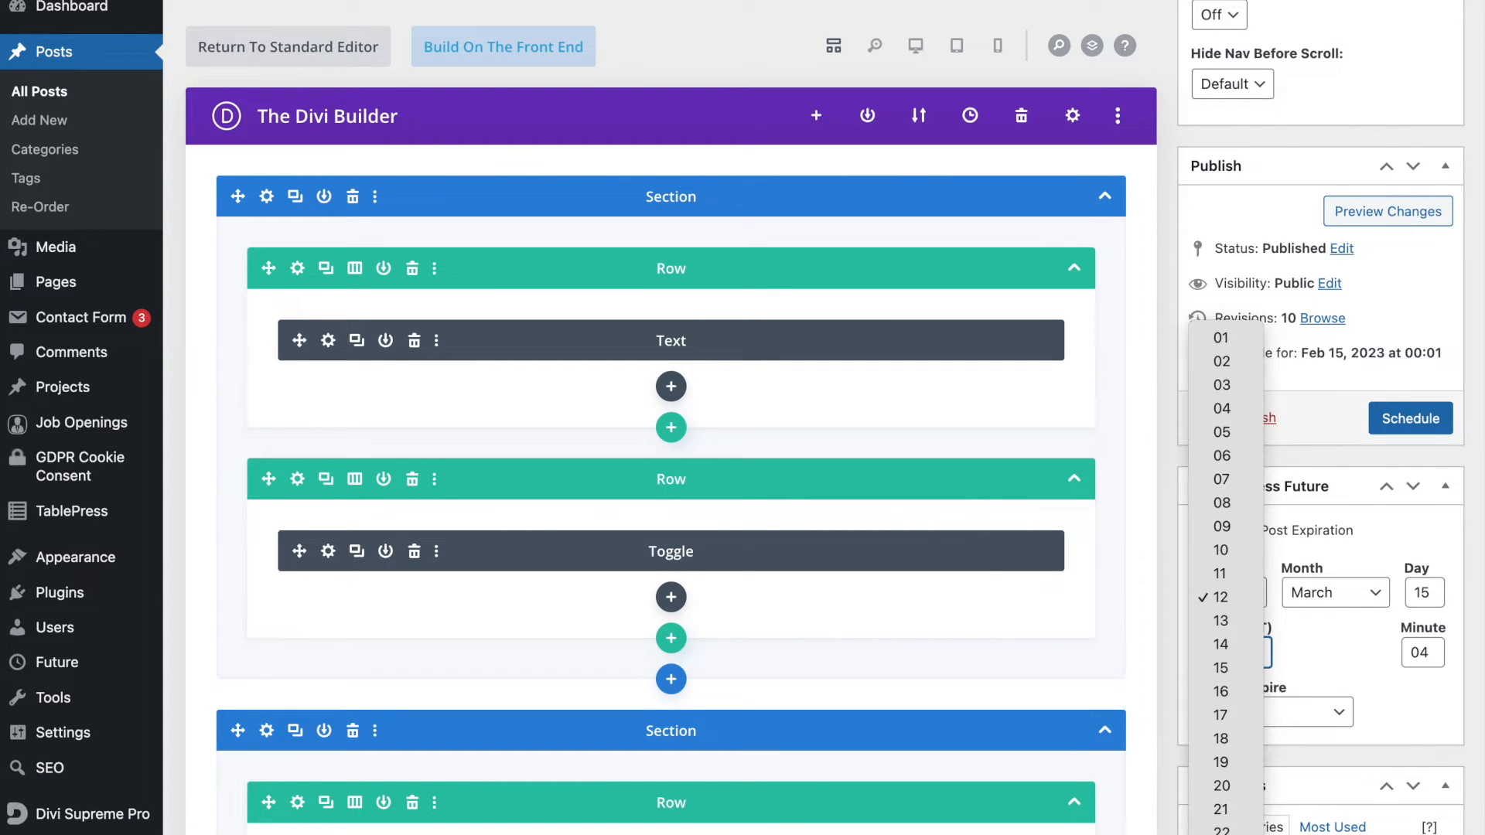
click(1236, 833)
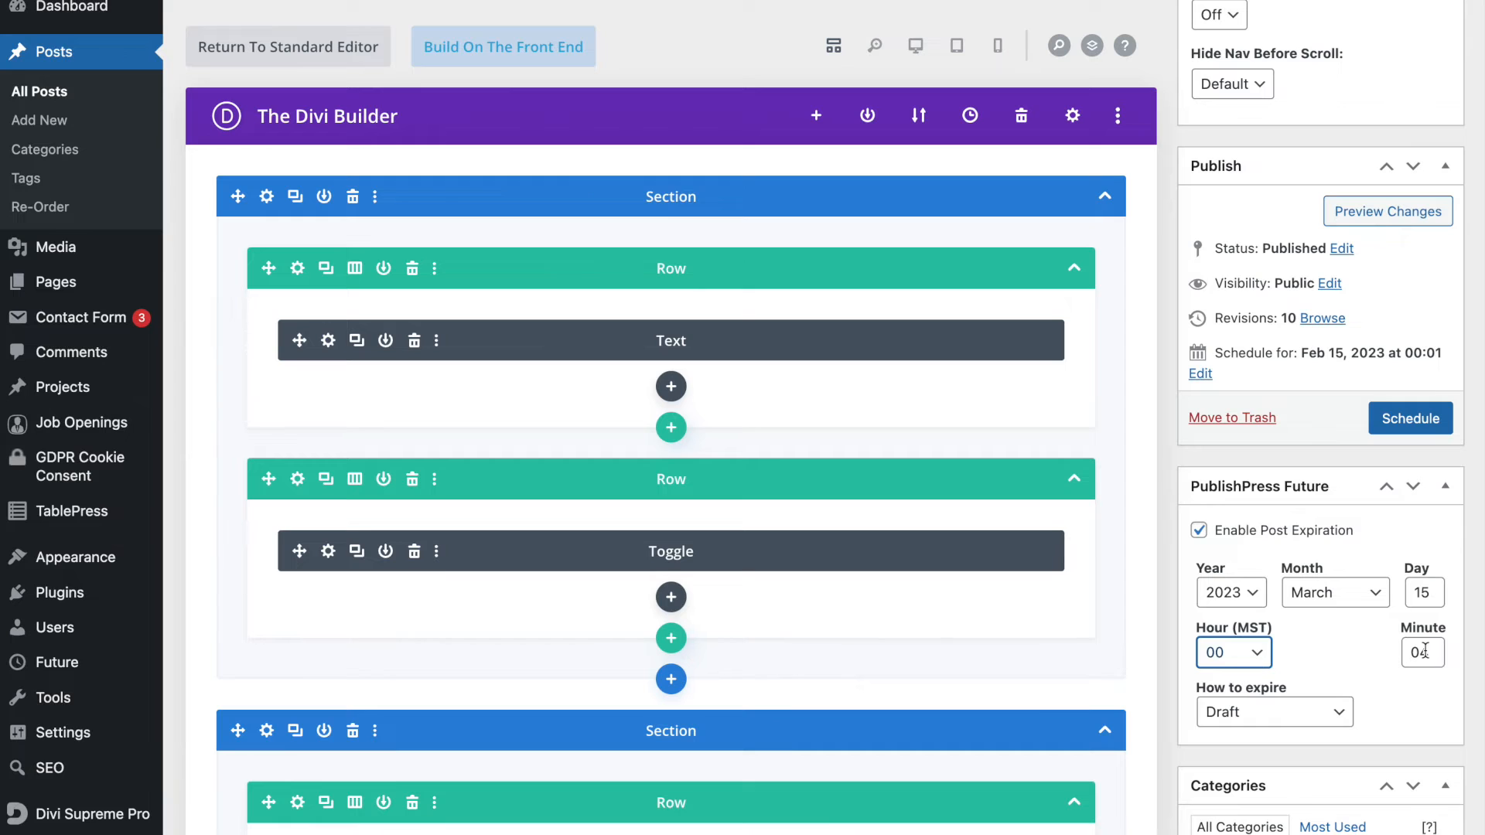
drag(1424, 650, 1436, 650)
click(1239, 658)
click(1228, 657)
click(1233, 649)
click(1238, 630)
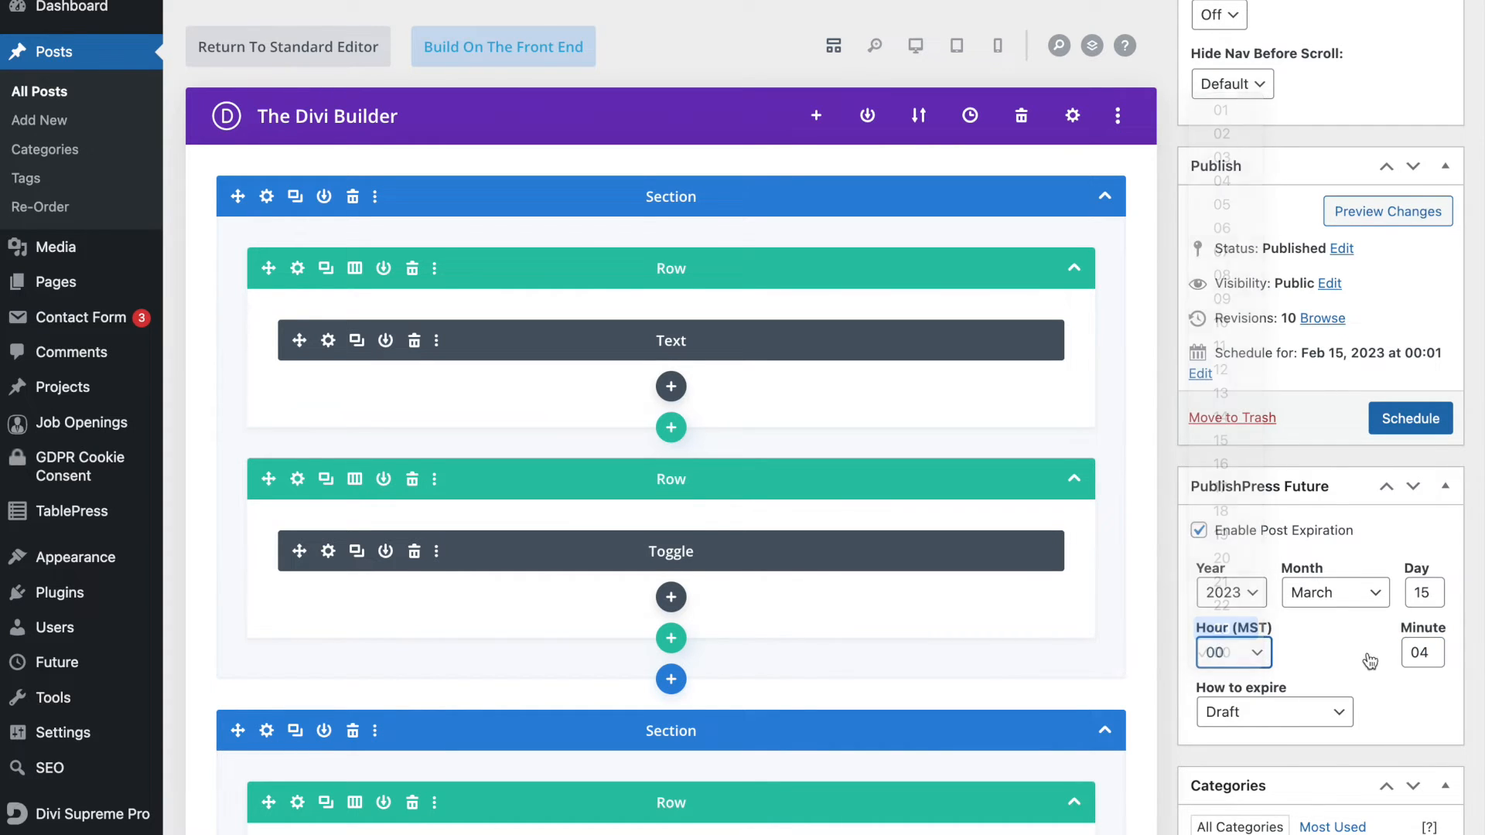
Step: Set the post's expiration minute to 59
click(1436, 654)
double_click(1437, 654)
text(59)
click(1310, 658)
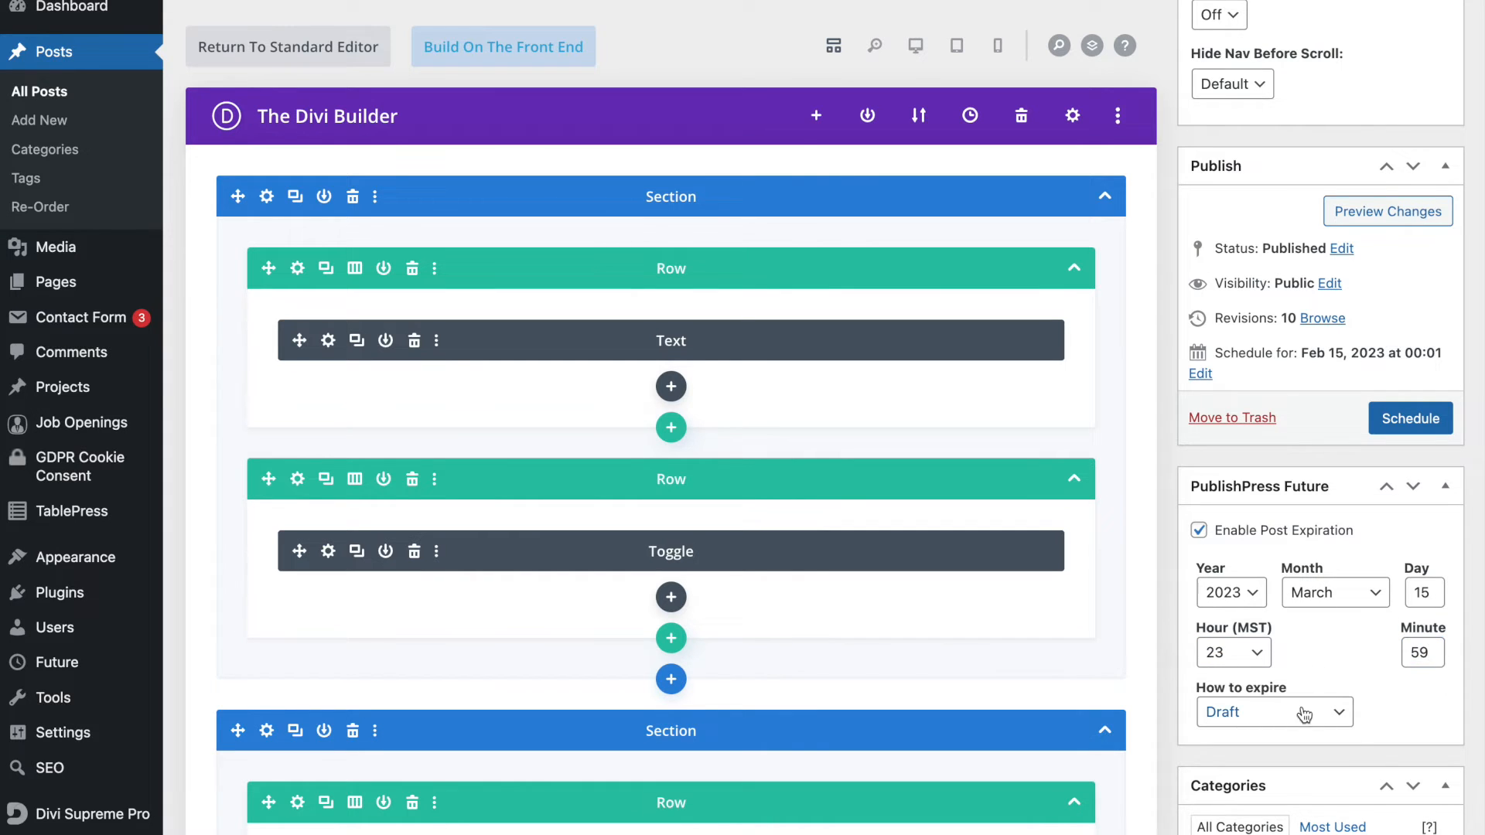
Step: Review the available expiration actions for the post and keep Draft selected
click(1305, 709)
click(1337, 657)
click(1322, 707)
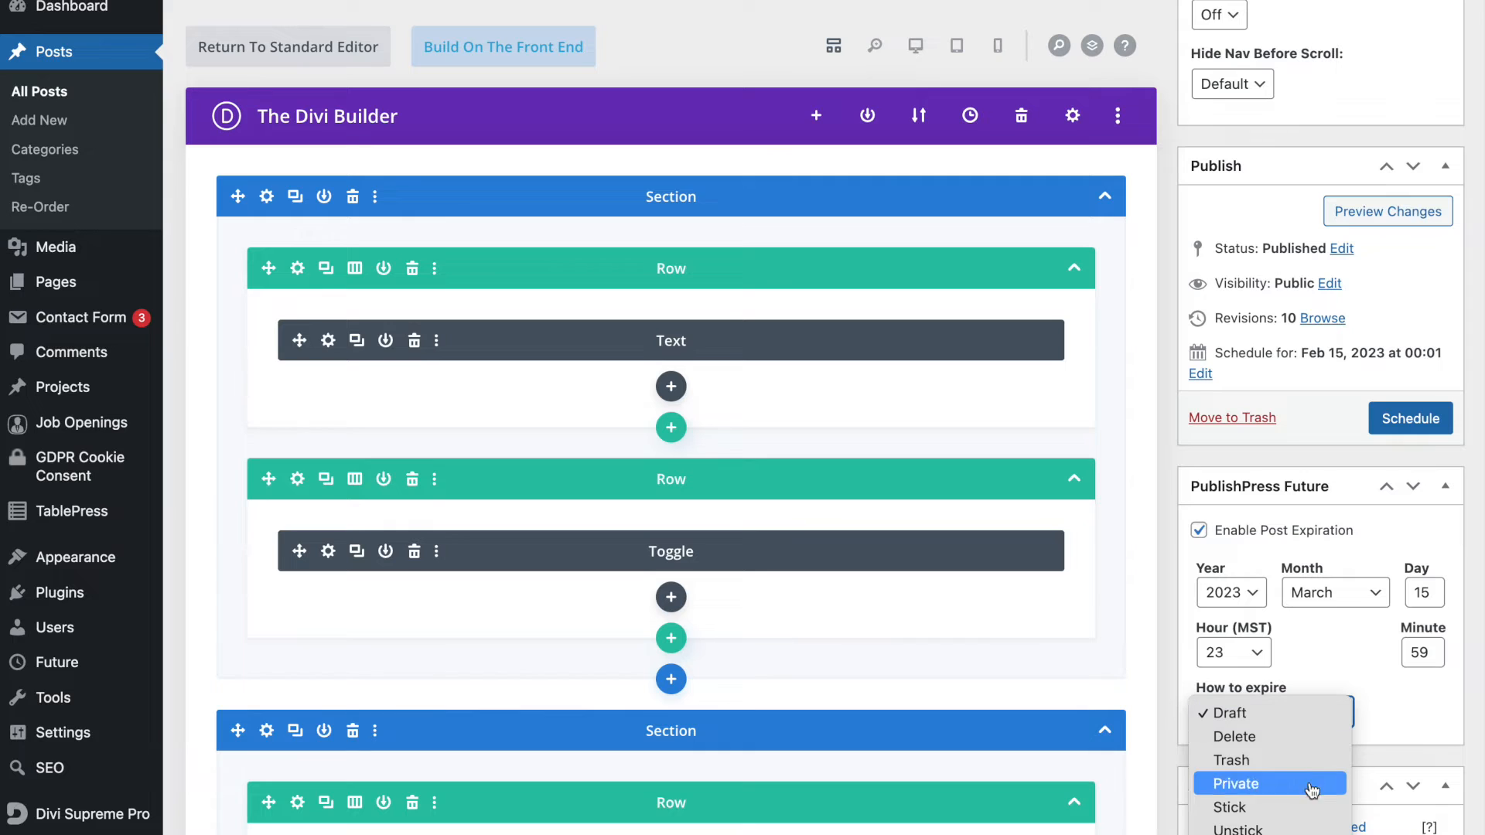
click(1430, 735)
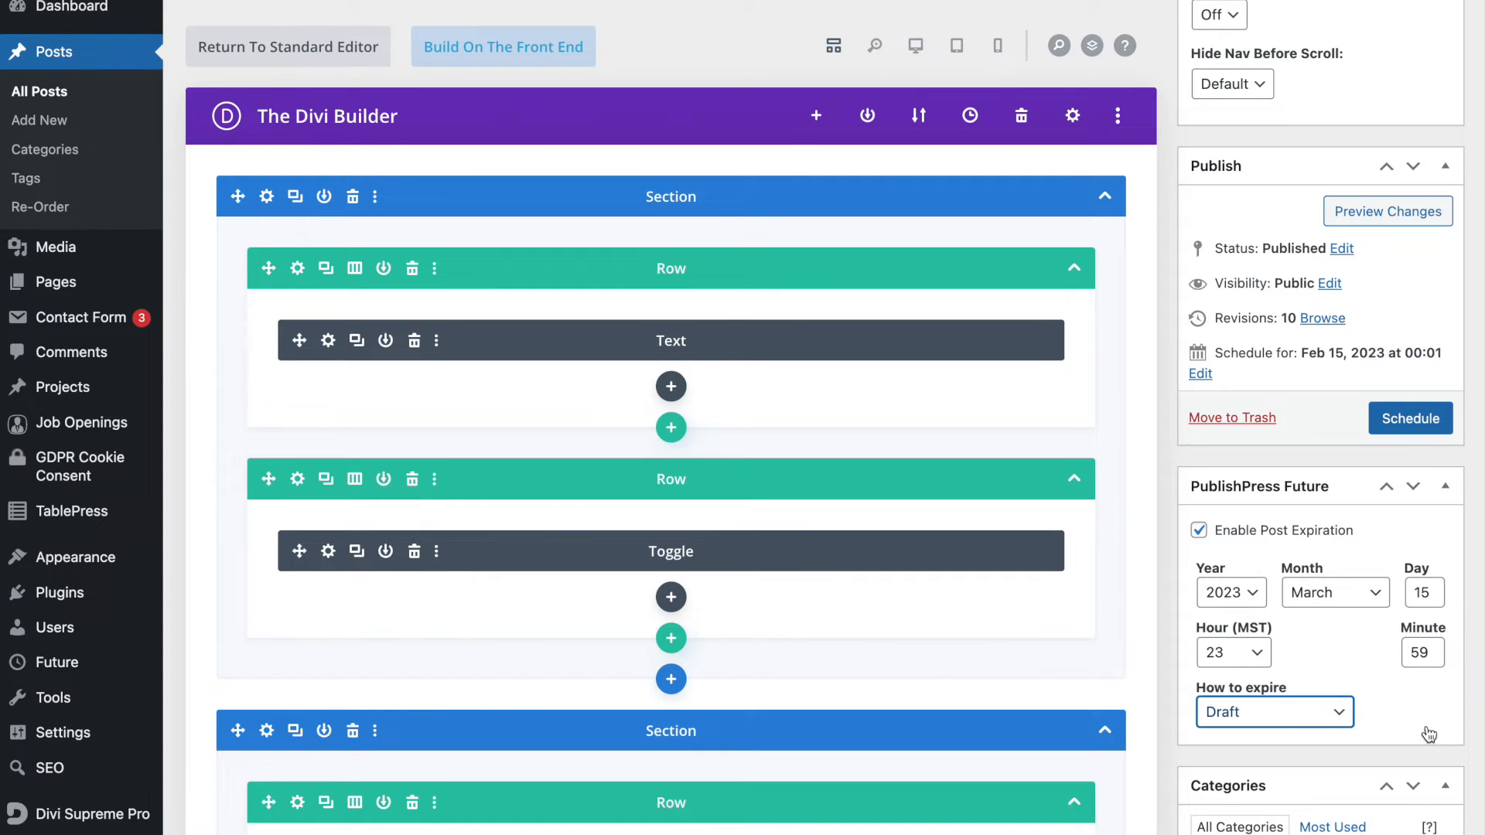
click(1266, 713)
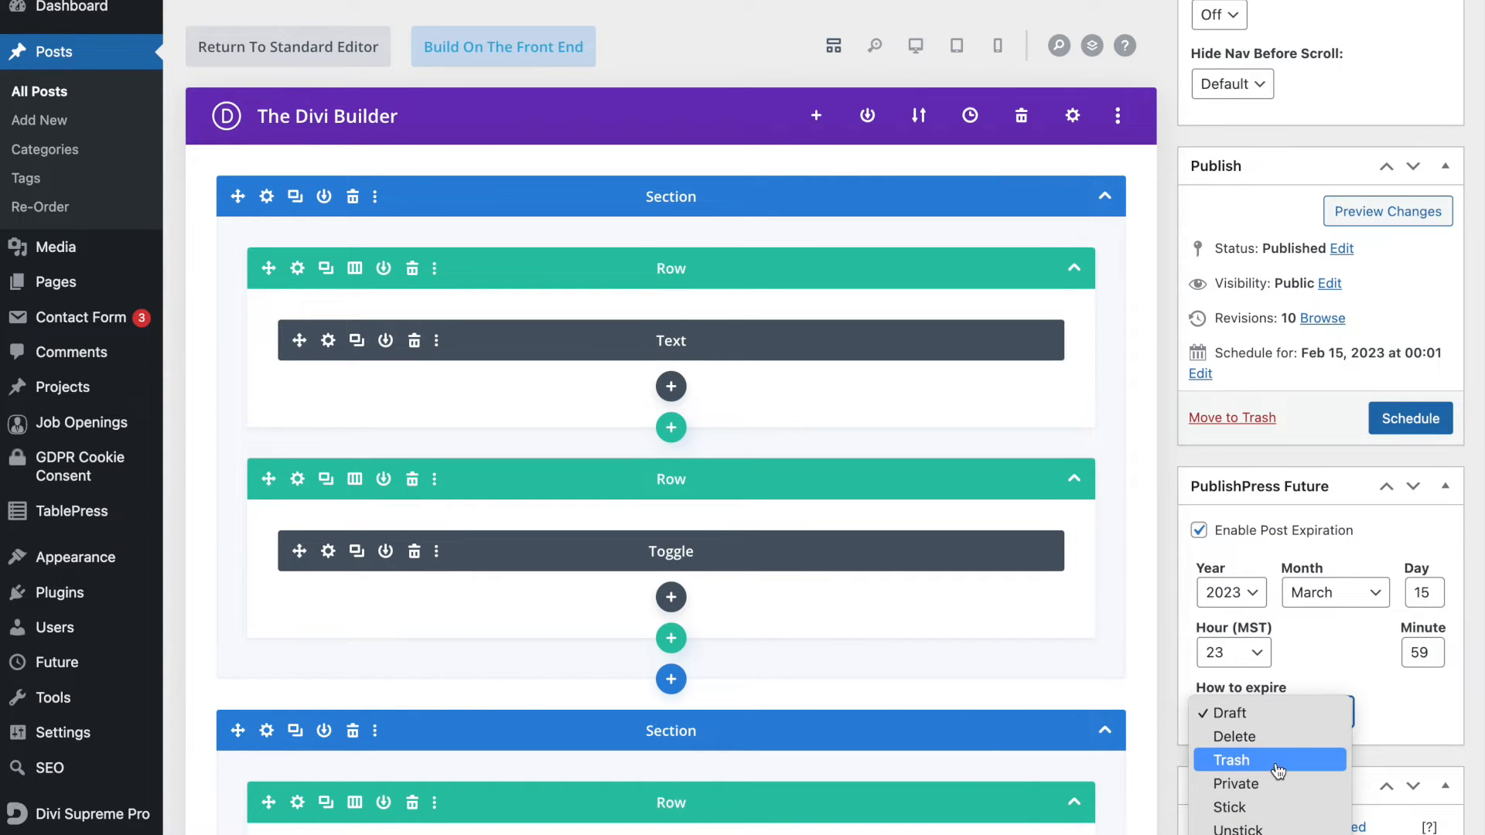
click(1403, 721)
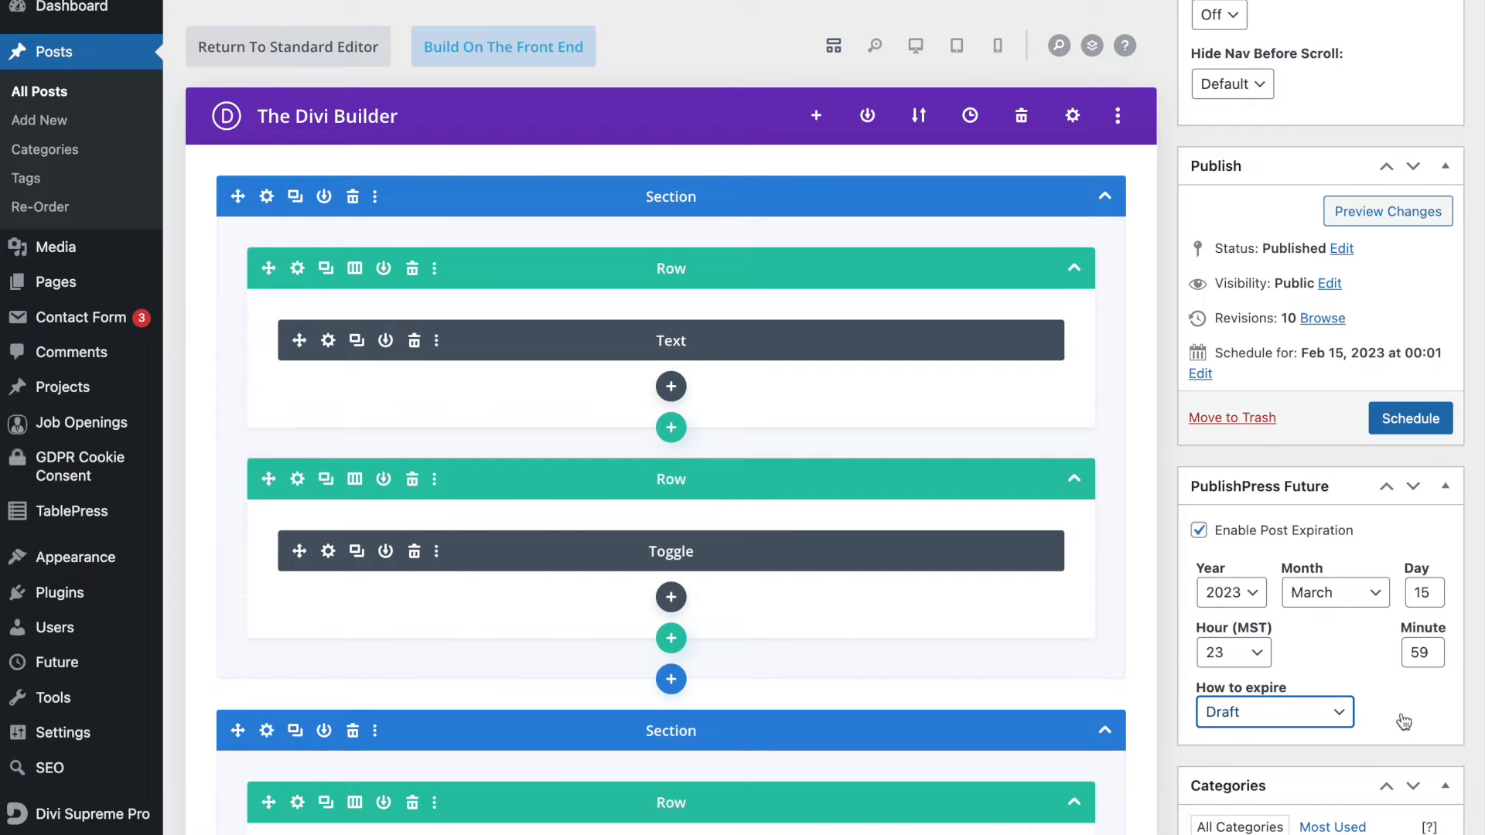
Step: Schedule the Education Scholarship post and check the live scholarship page and the saved publish and expiration settings
click(1396, 417)
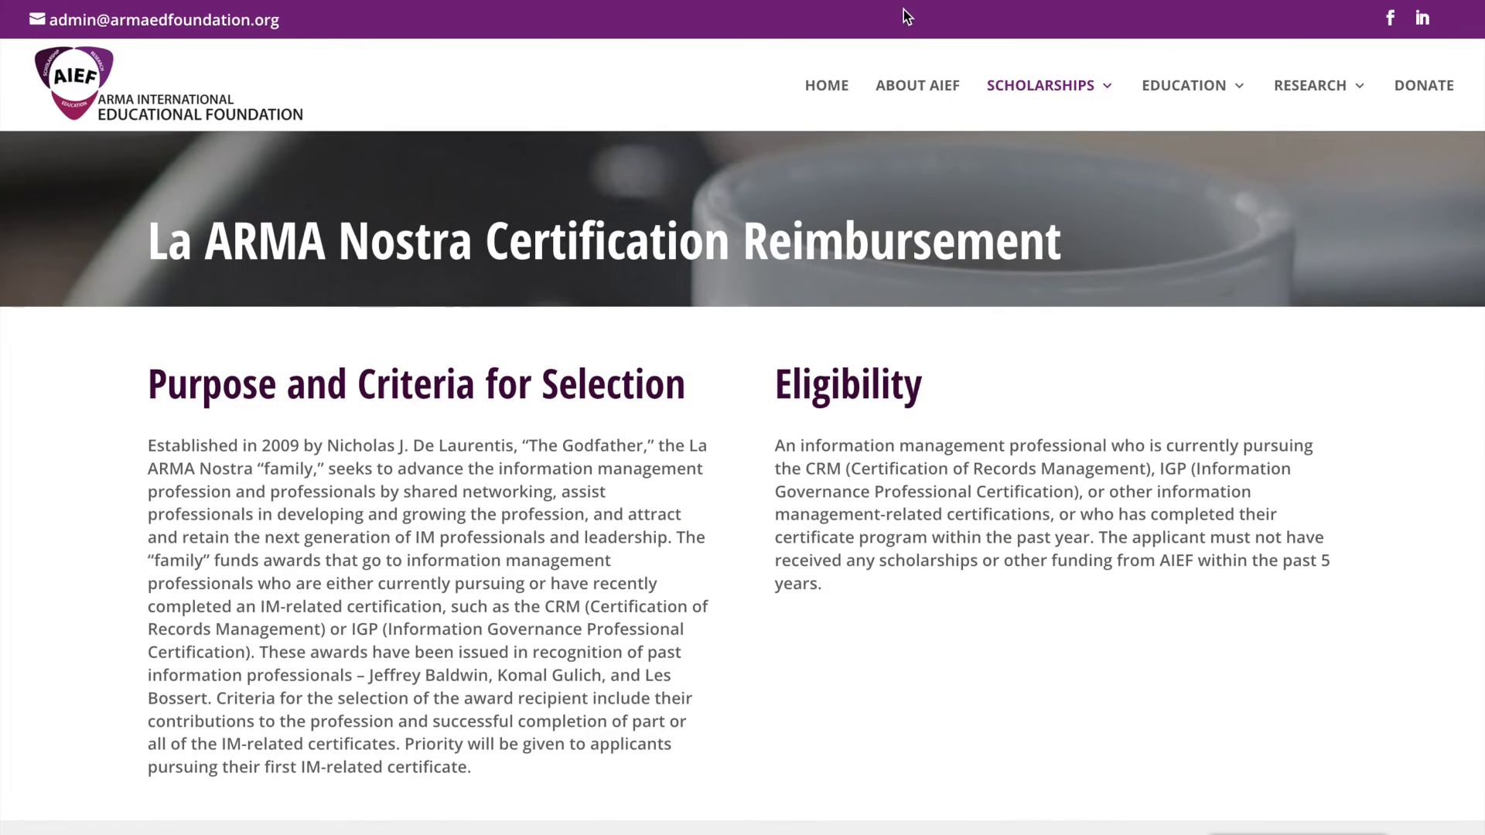
scroll(904, 74, down, 20)
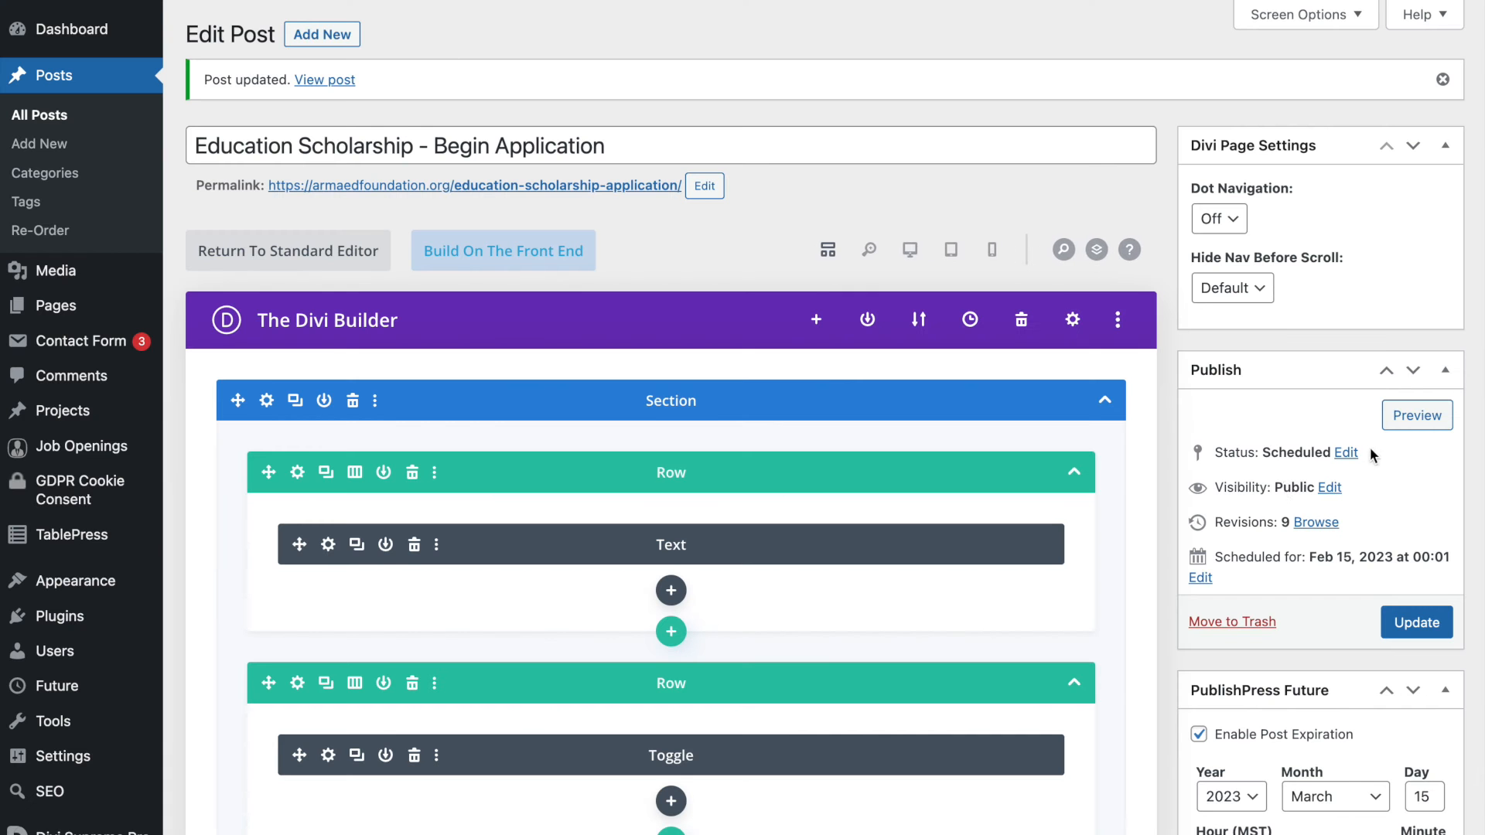
scroll(1200, 524, down, 5)
scroll(1302, 523, down, 2)
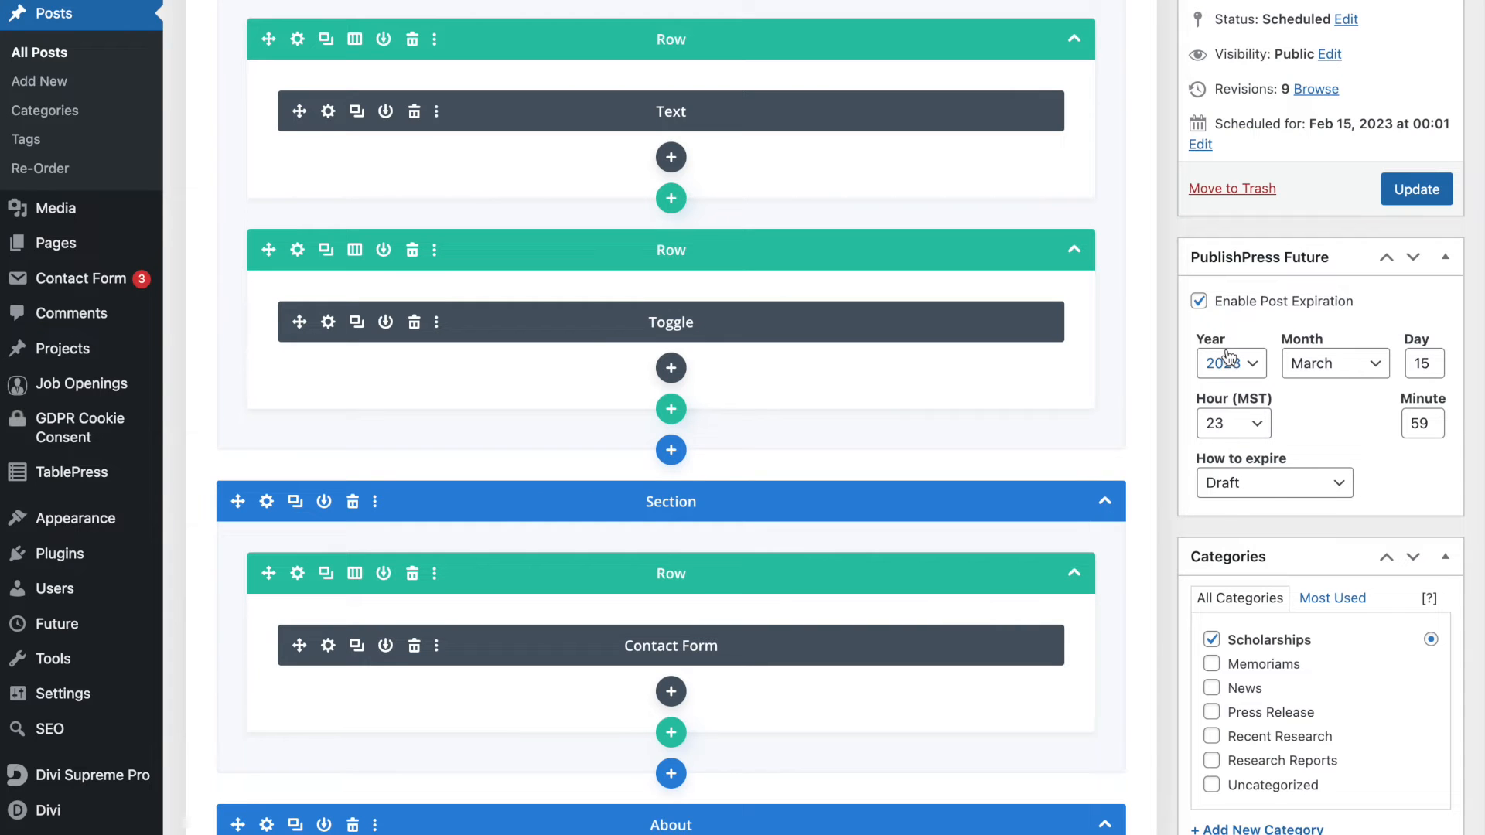
scroll(1276, 324, up, 3)
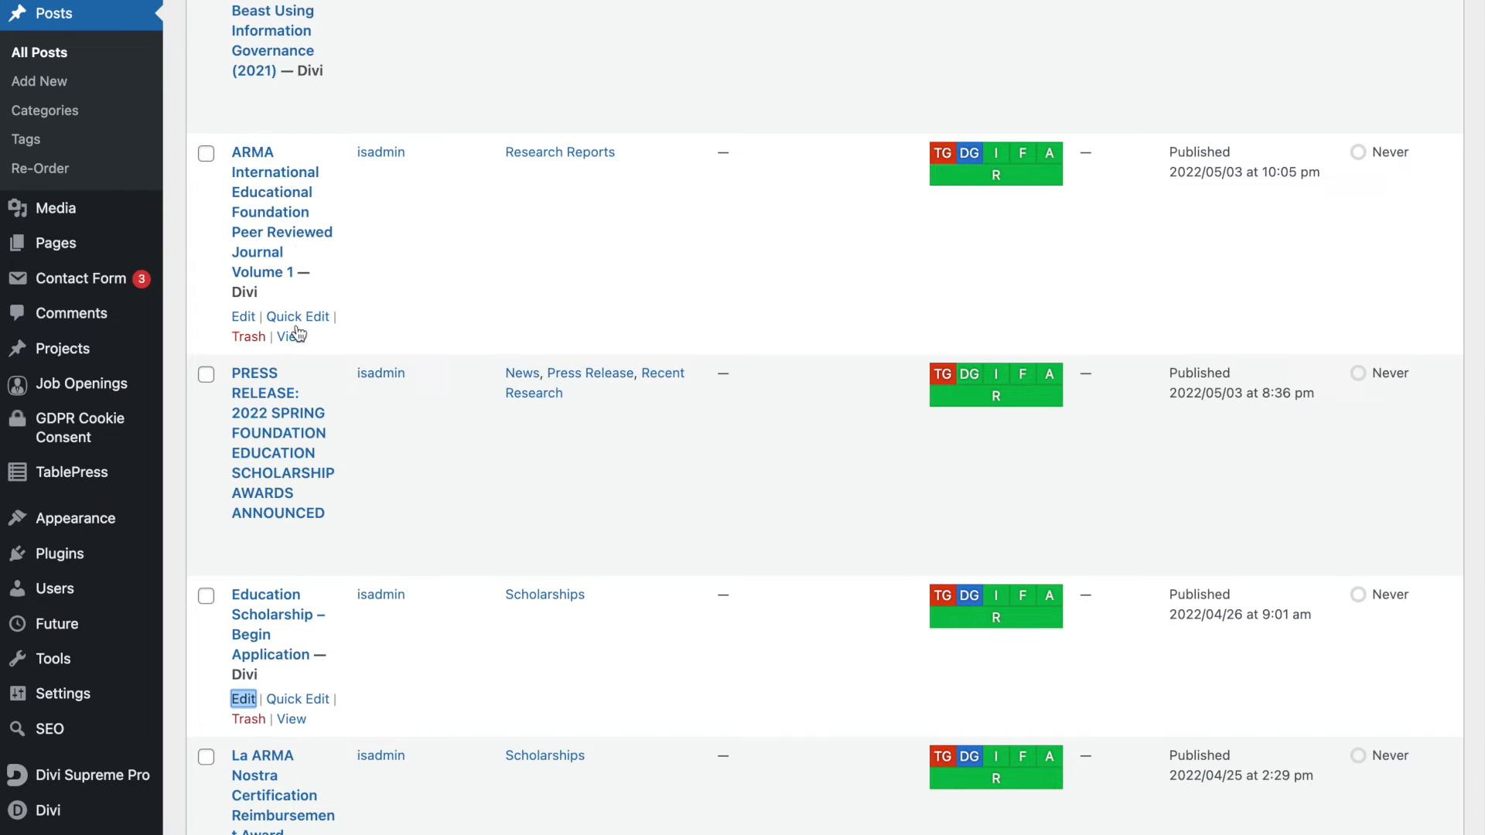
Step: Filter the posts list by the Scholarships category
scroll(261, 721, down, 2)
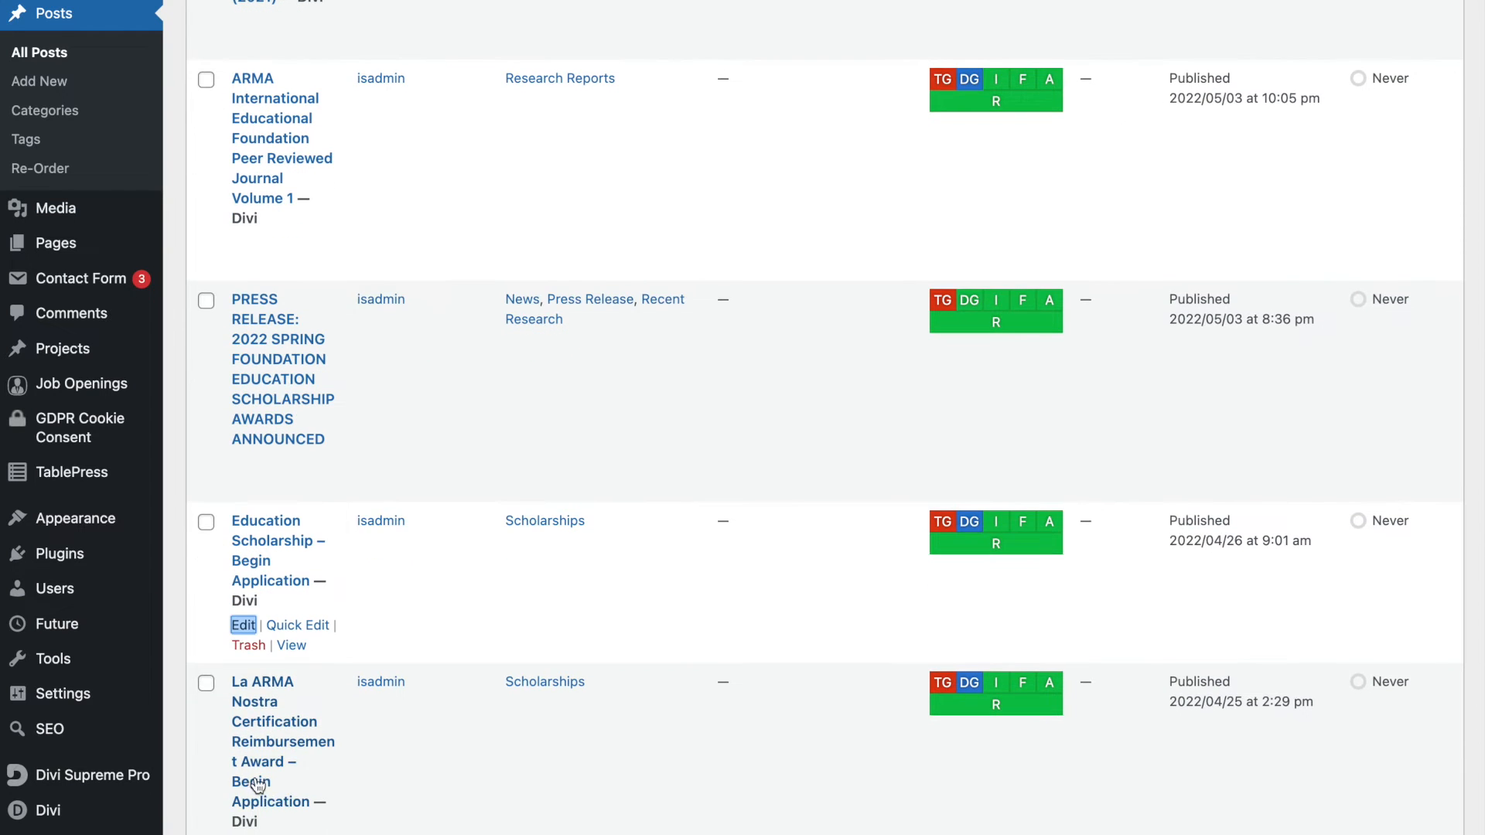
scroll(270, 766, down, 2)
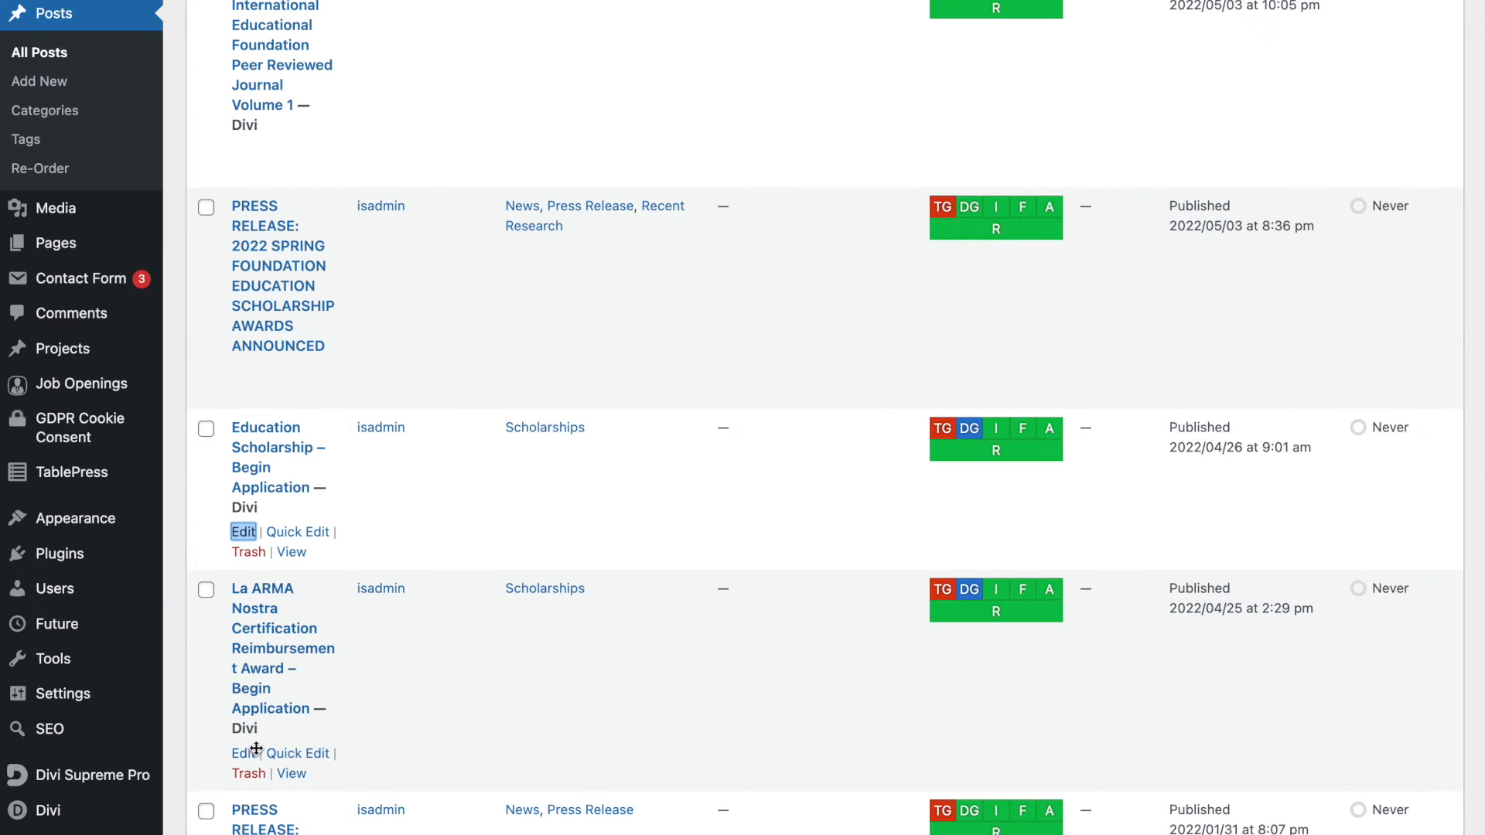
scroll(582, 631, up, 10)
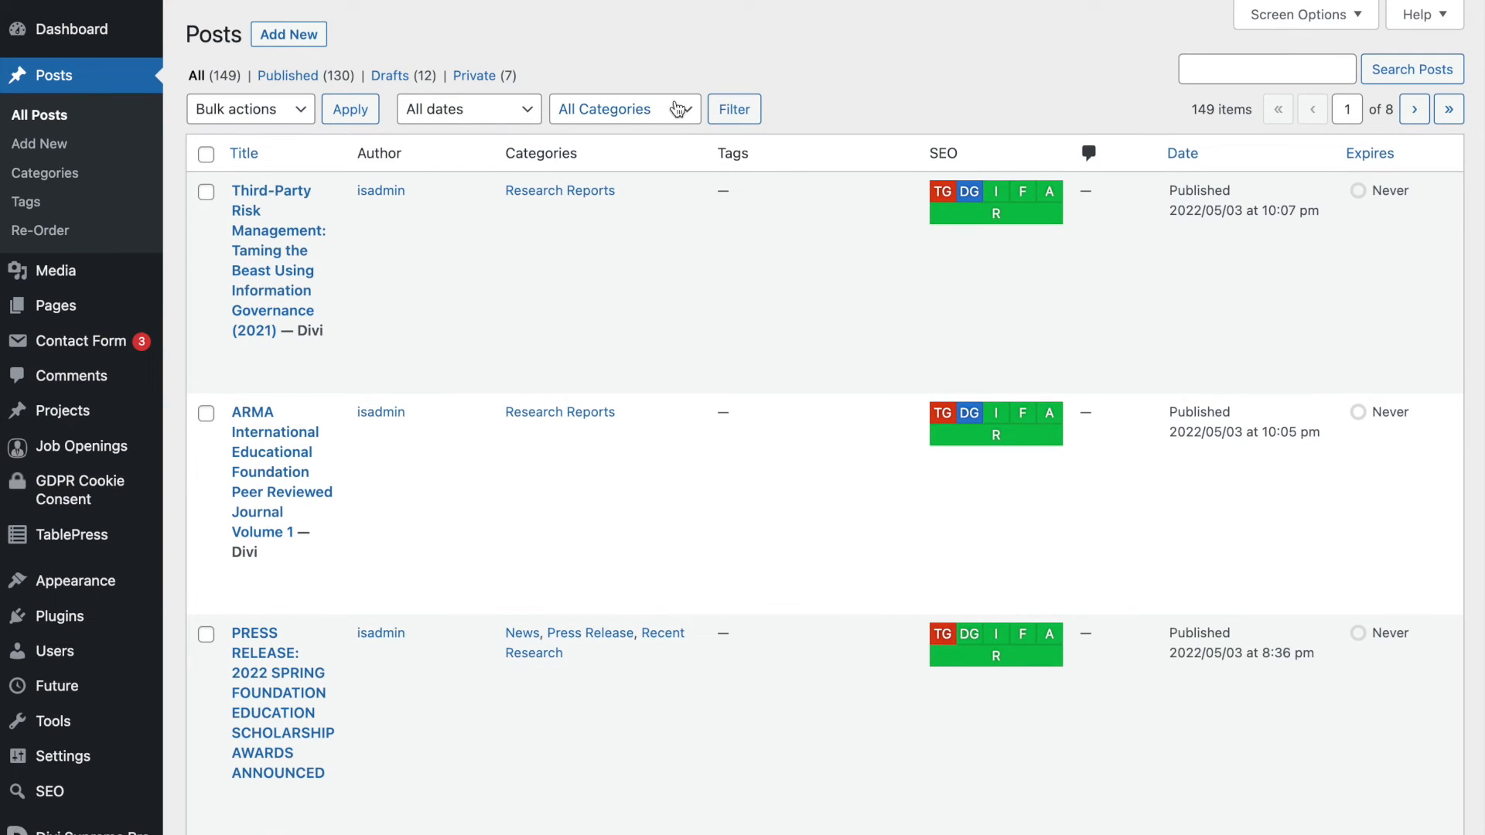
scroll(717, 311, down, 8)
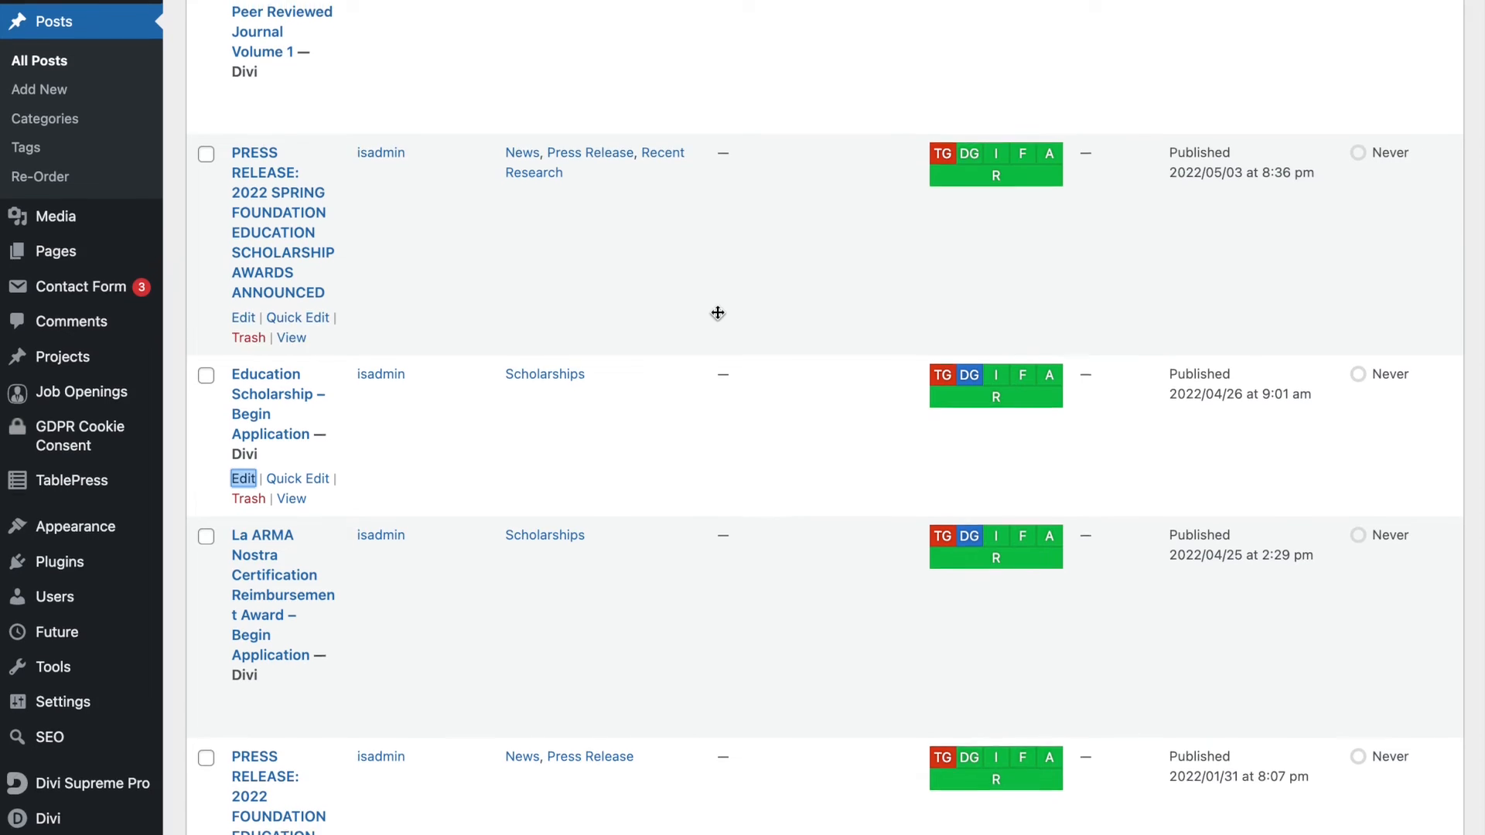
scroll(718, 312, up, 8)
click(618, 116)
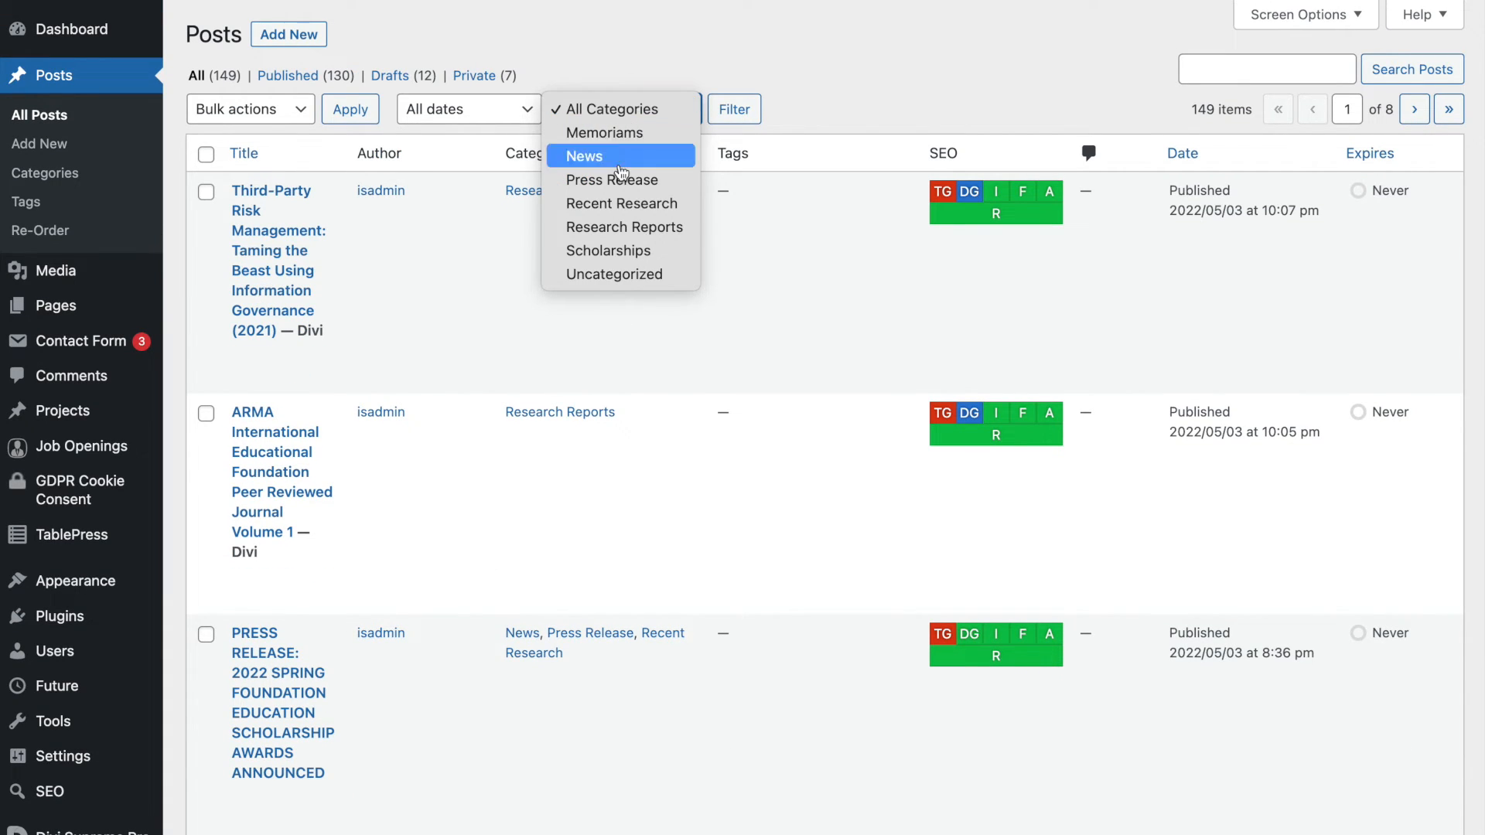
click(615, 249)
click(726, 118)
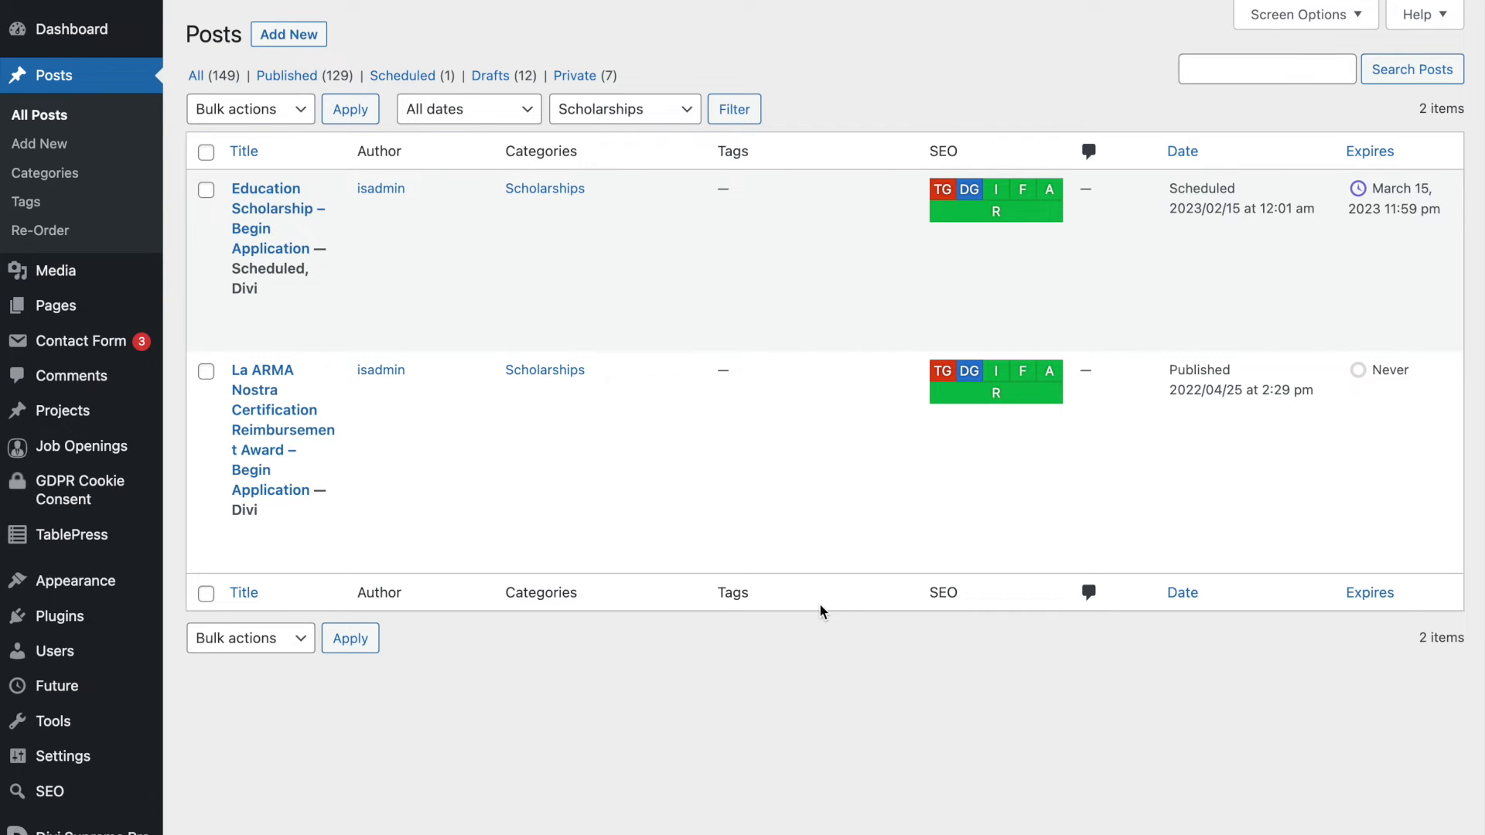
Step: Open the La ARMA Nostra Certification Reimbursement Award – Begin Application post for editing in a new browser tab
mouse_move(272, 530)
right_click(247, 541)
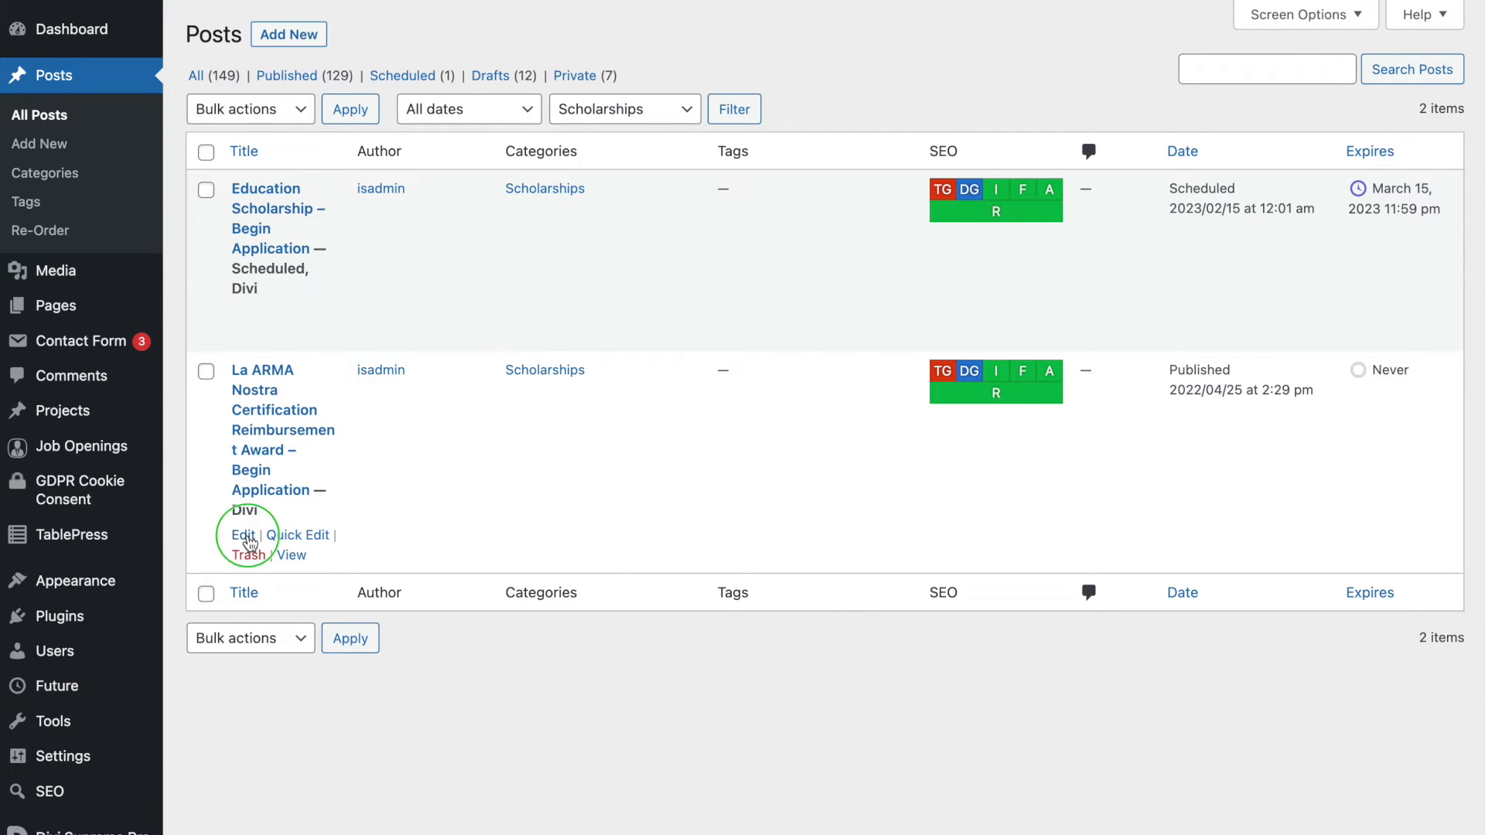
click(313, 478)
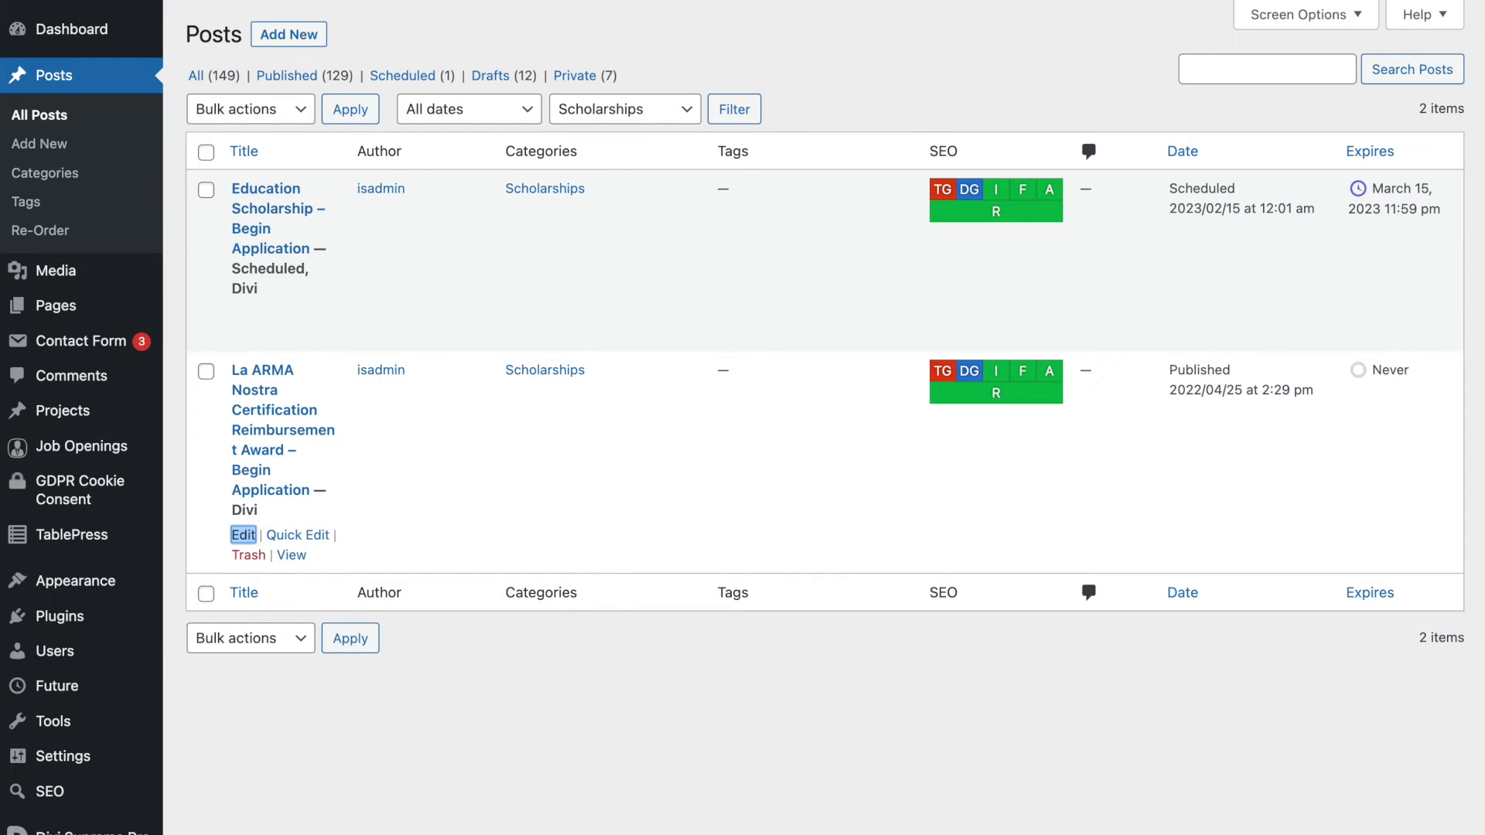
key(ctrl+Tab)
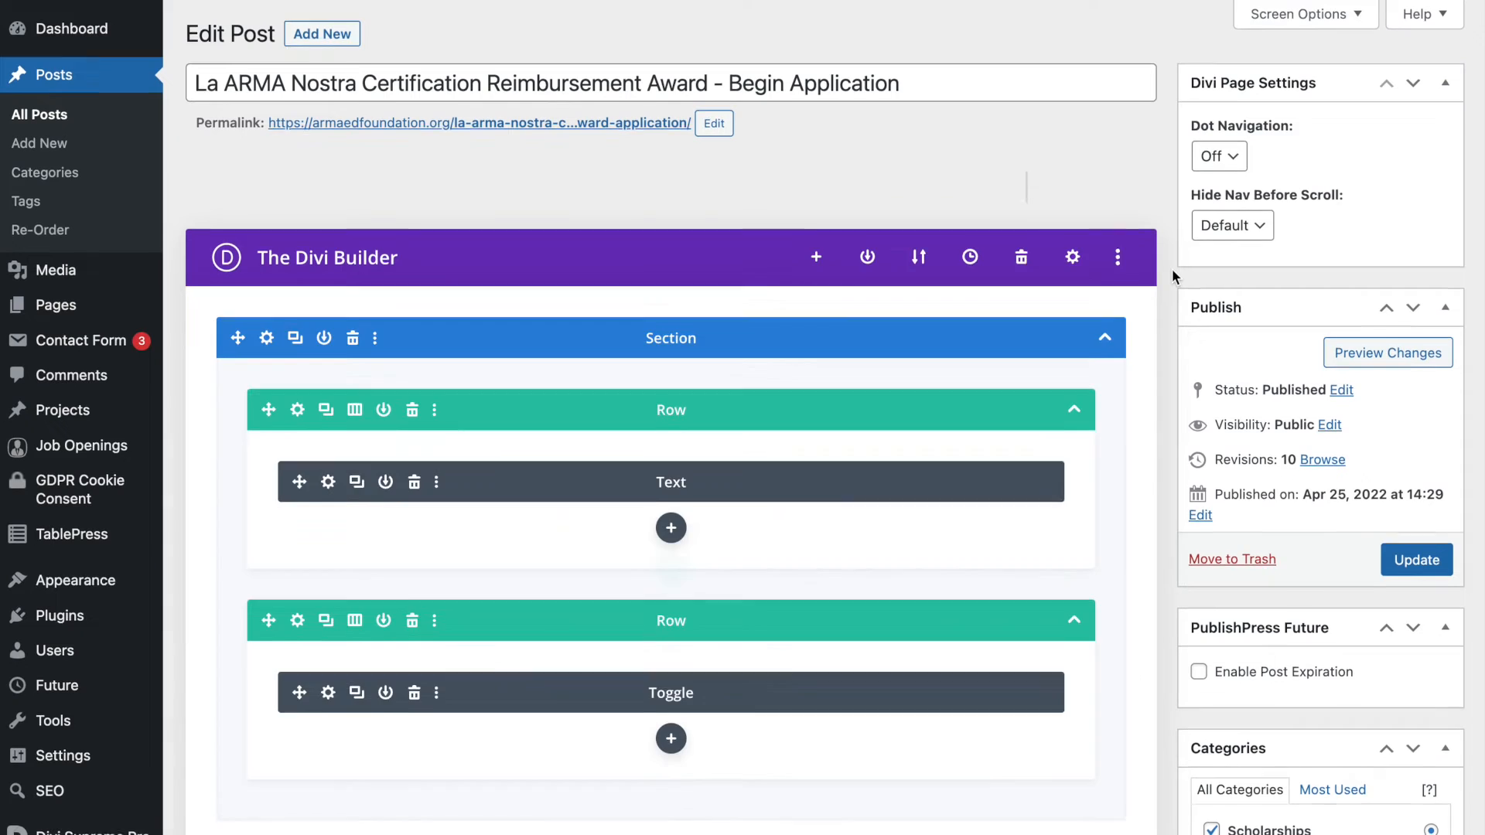
scroll(1173, 271, down, 1)
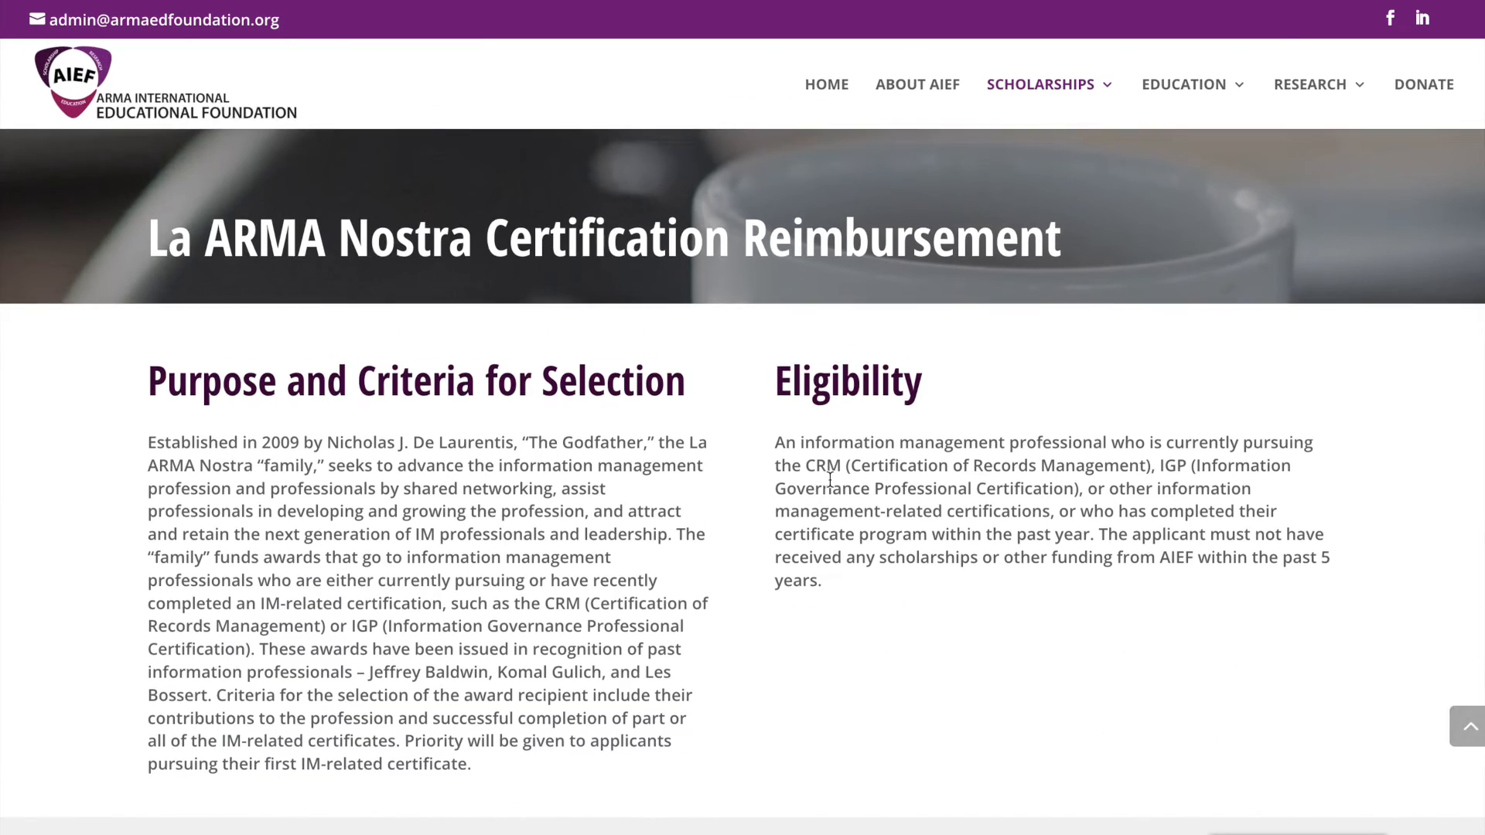
Step: Open the La ARMA Nostra application from the live scholarship page and expand its Application Requirements to check the accepted dates
scroll(812, 507, down, 15)
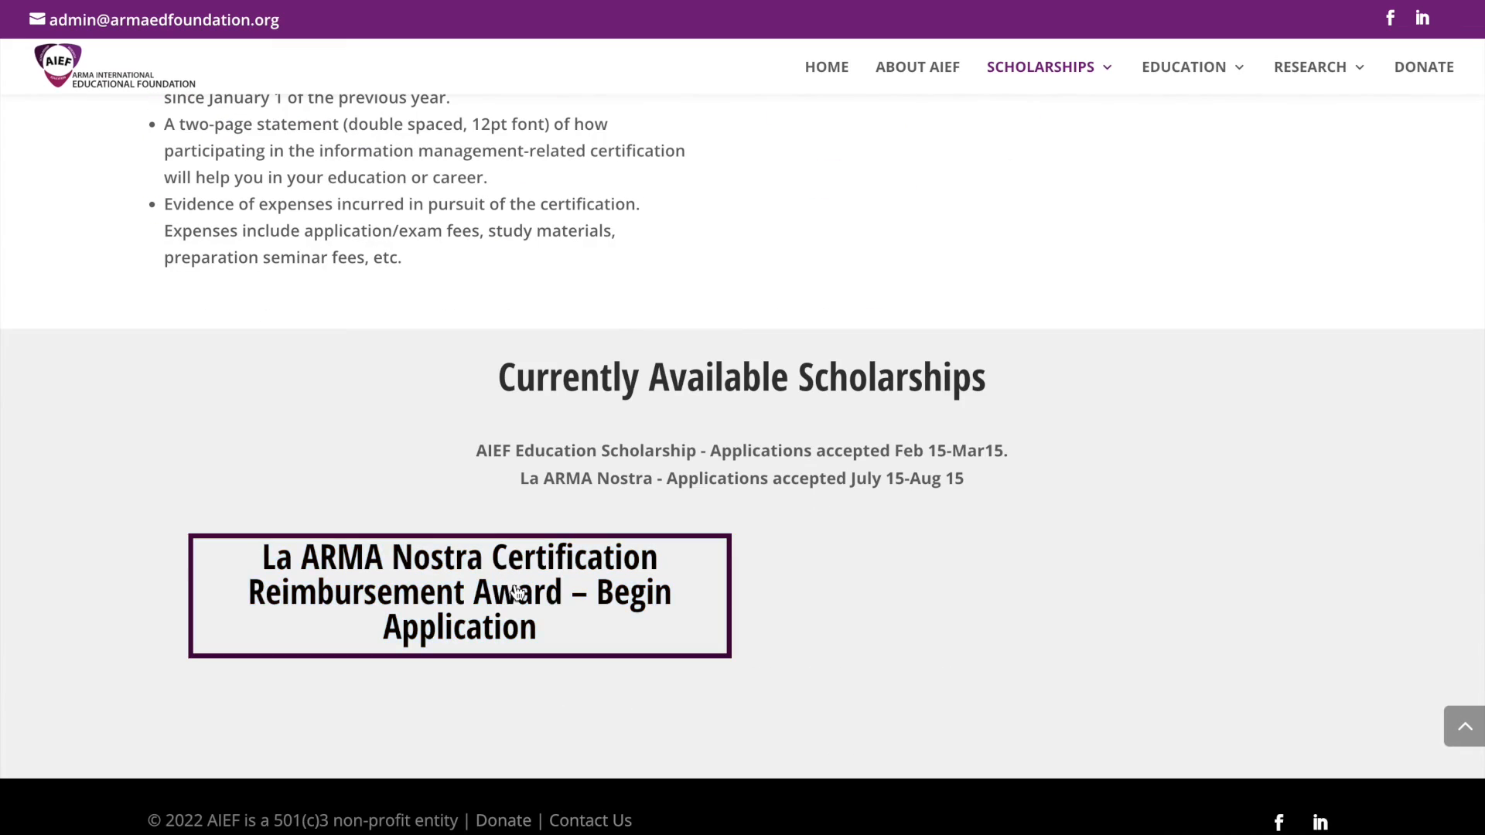
click(516, 592)
click(1165, 657)
scroll(1054, 502, down, 12)
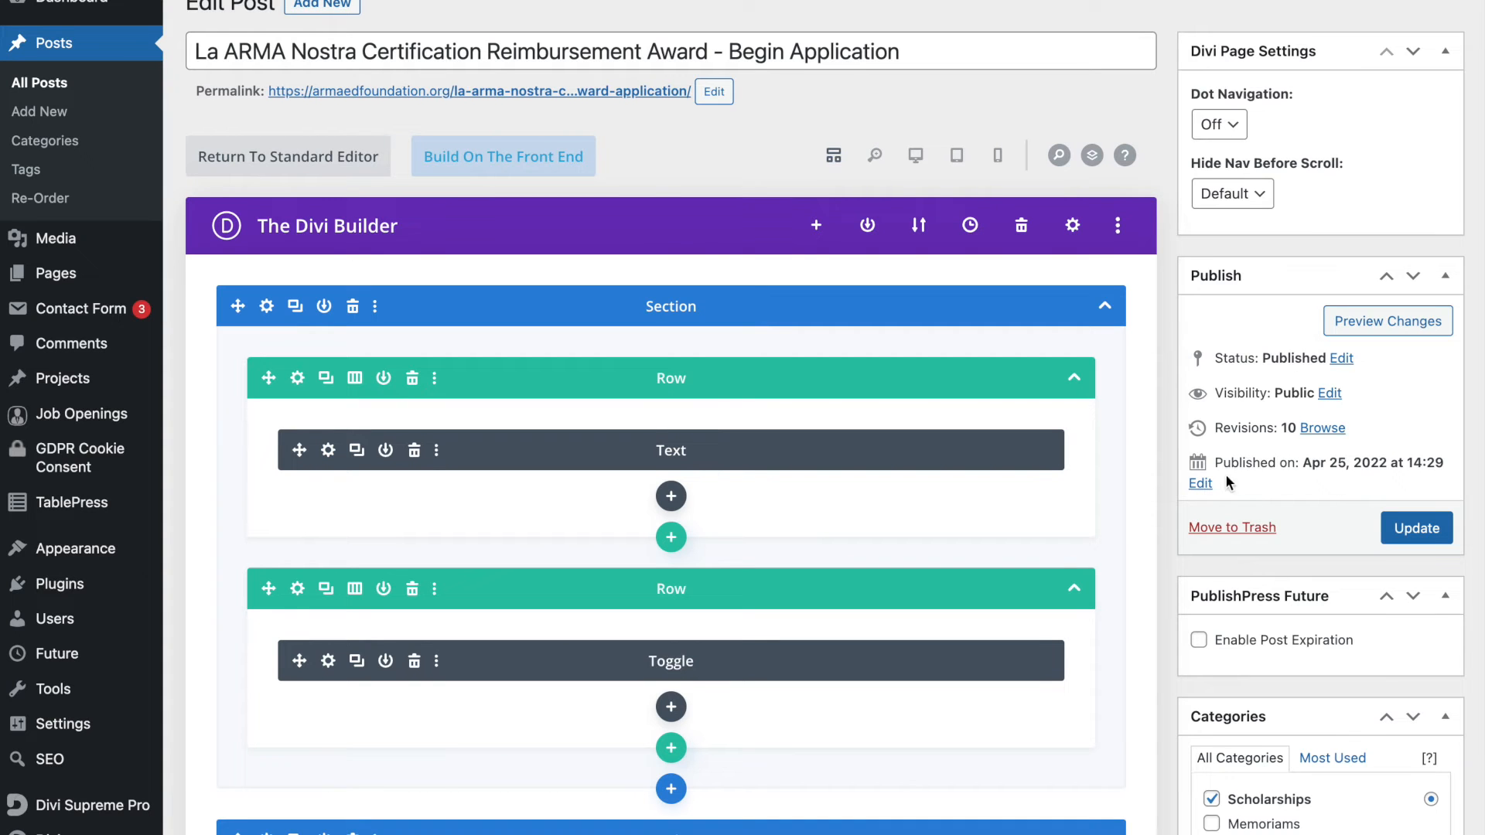
Step: Set the La ARMA Nostra post's publish date to July 15, 2022 at 00:01
click(1202, 485)
click(1253, 499)
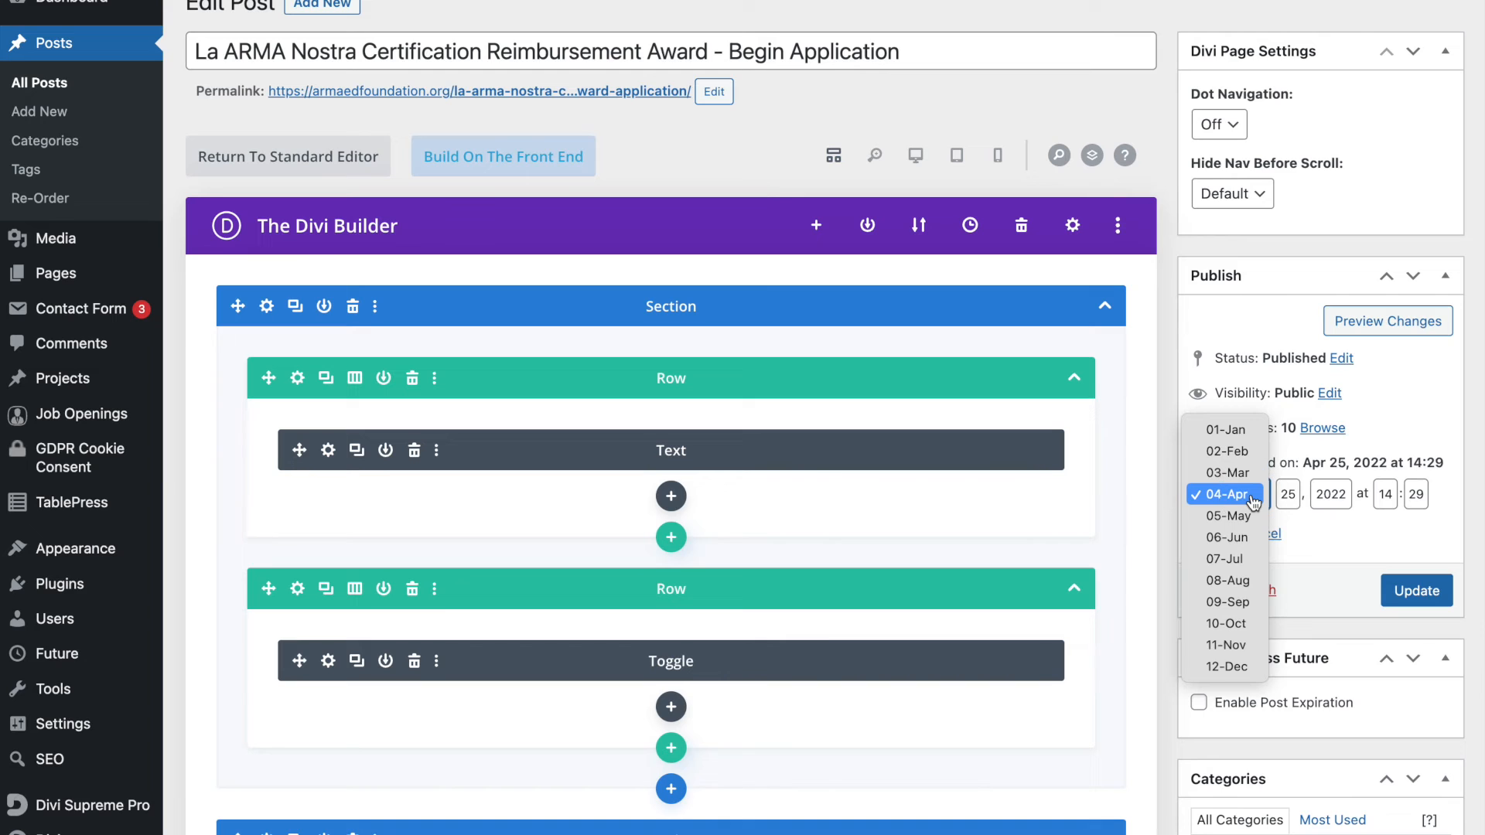
click(1253, 563)
double_click(1290, 493)
text(1)
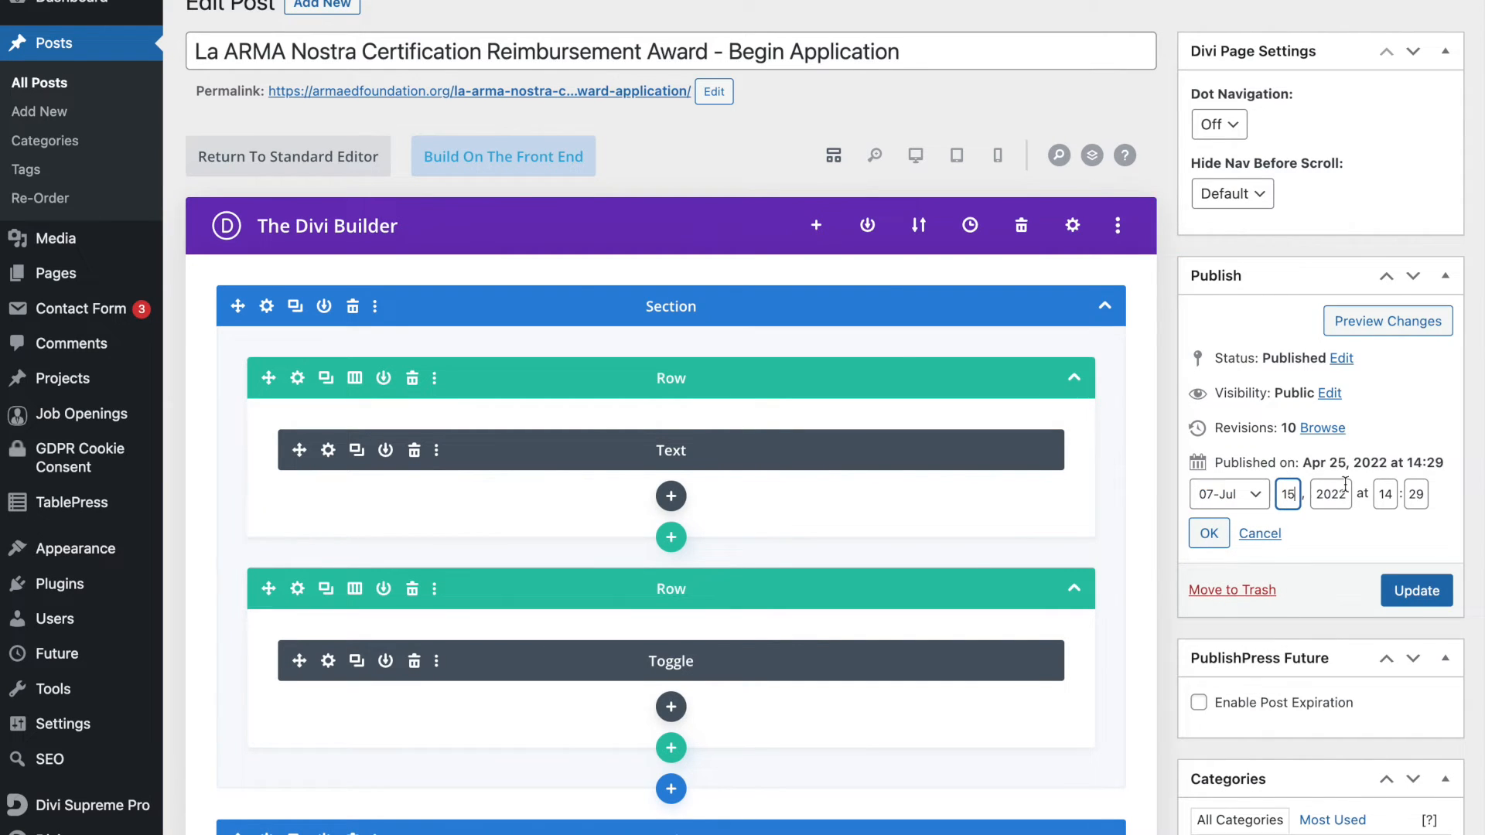
text(5)
double_click(1383, 493)
text(00)
double_click(1417, 494)
text(01)
Step: Enable post expiration for the La ARMA Nostra post and set the expiration date to August 15, 2022
scroll(1330, 535, down, 3)
click(1196, 609)
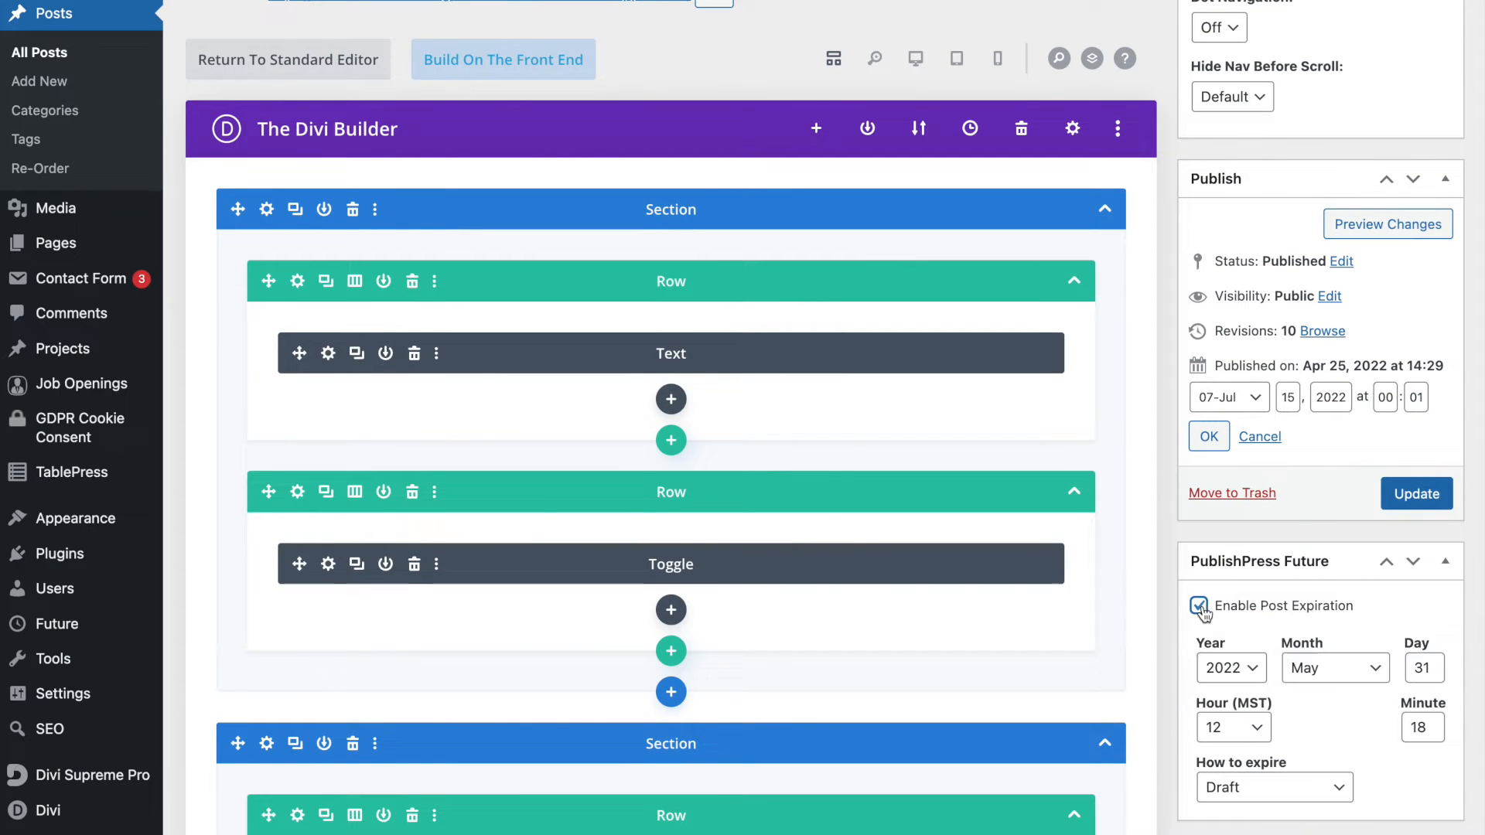
click(1313, 669)
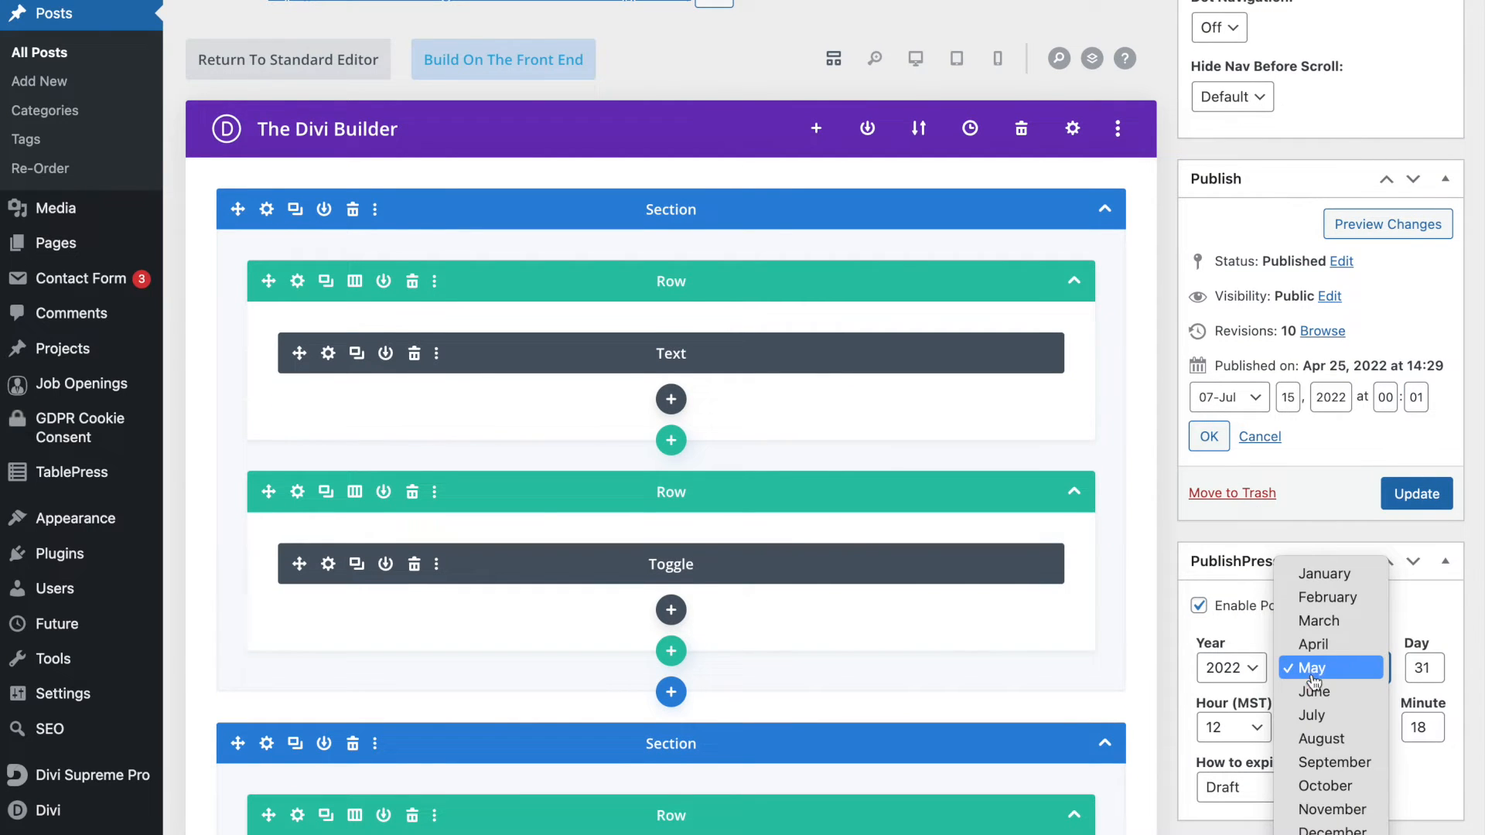
click(1321, 738)
double_click(1425, 667)
text(15)
Step: Set the expiration time to 23:59 (MST) and update the La ARMA Nostra post
click(1261, 731)
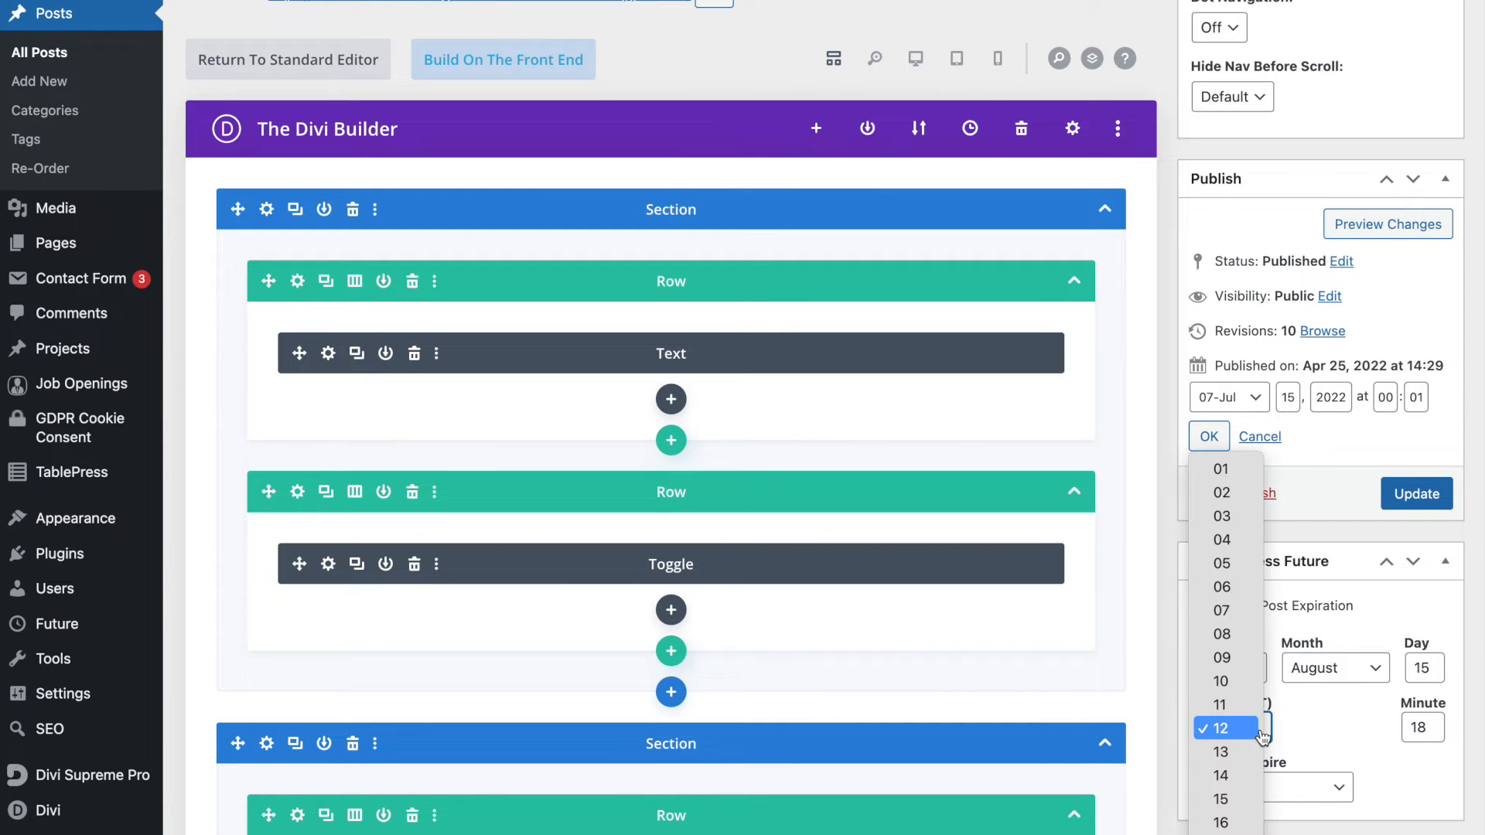
scroll(1263, 735, down, 4)
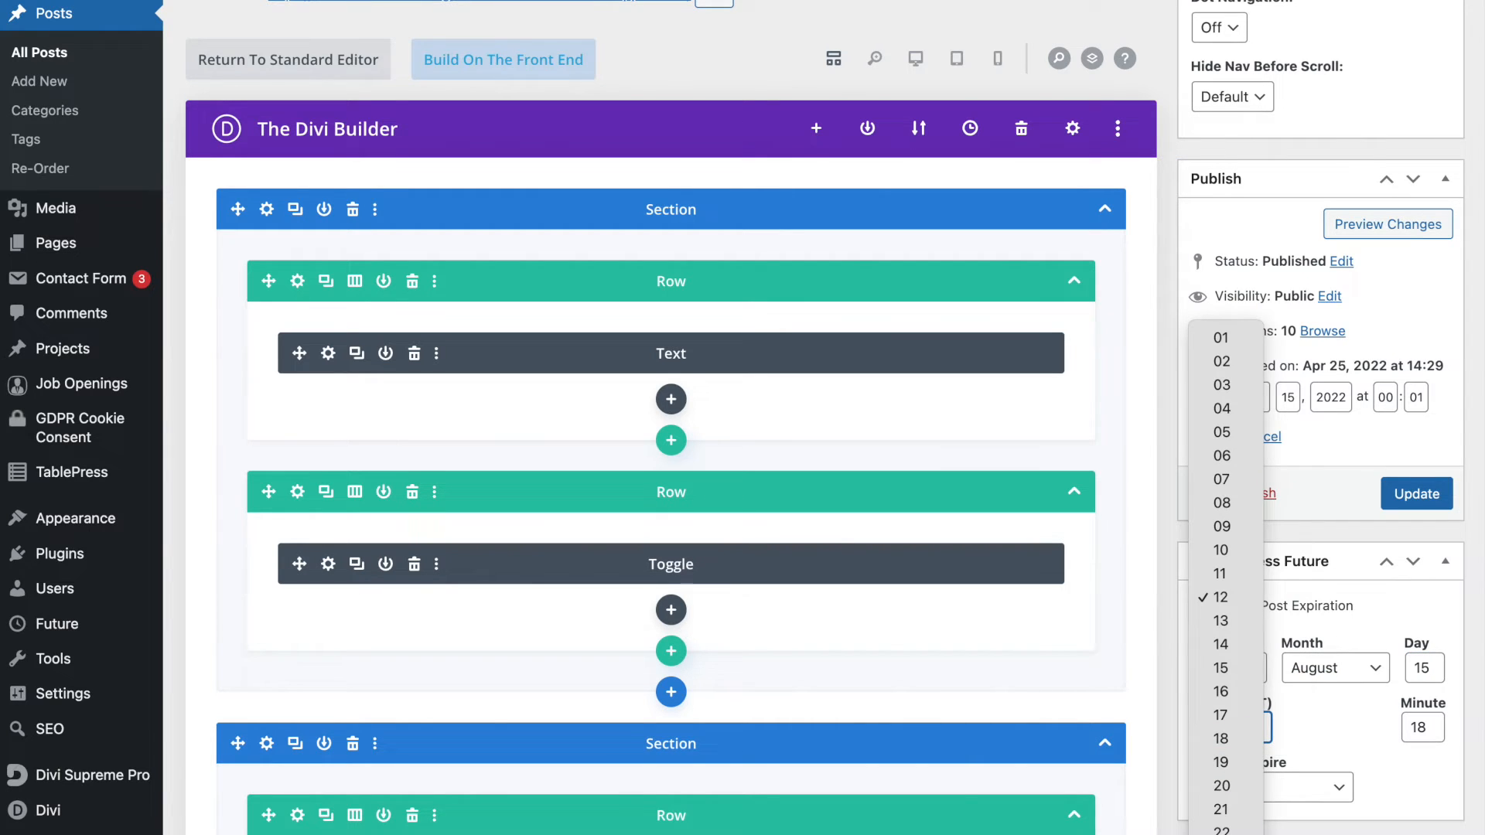
click(1222, 831)
double_click(1433, 728)
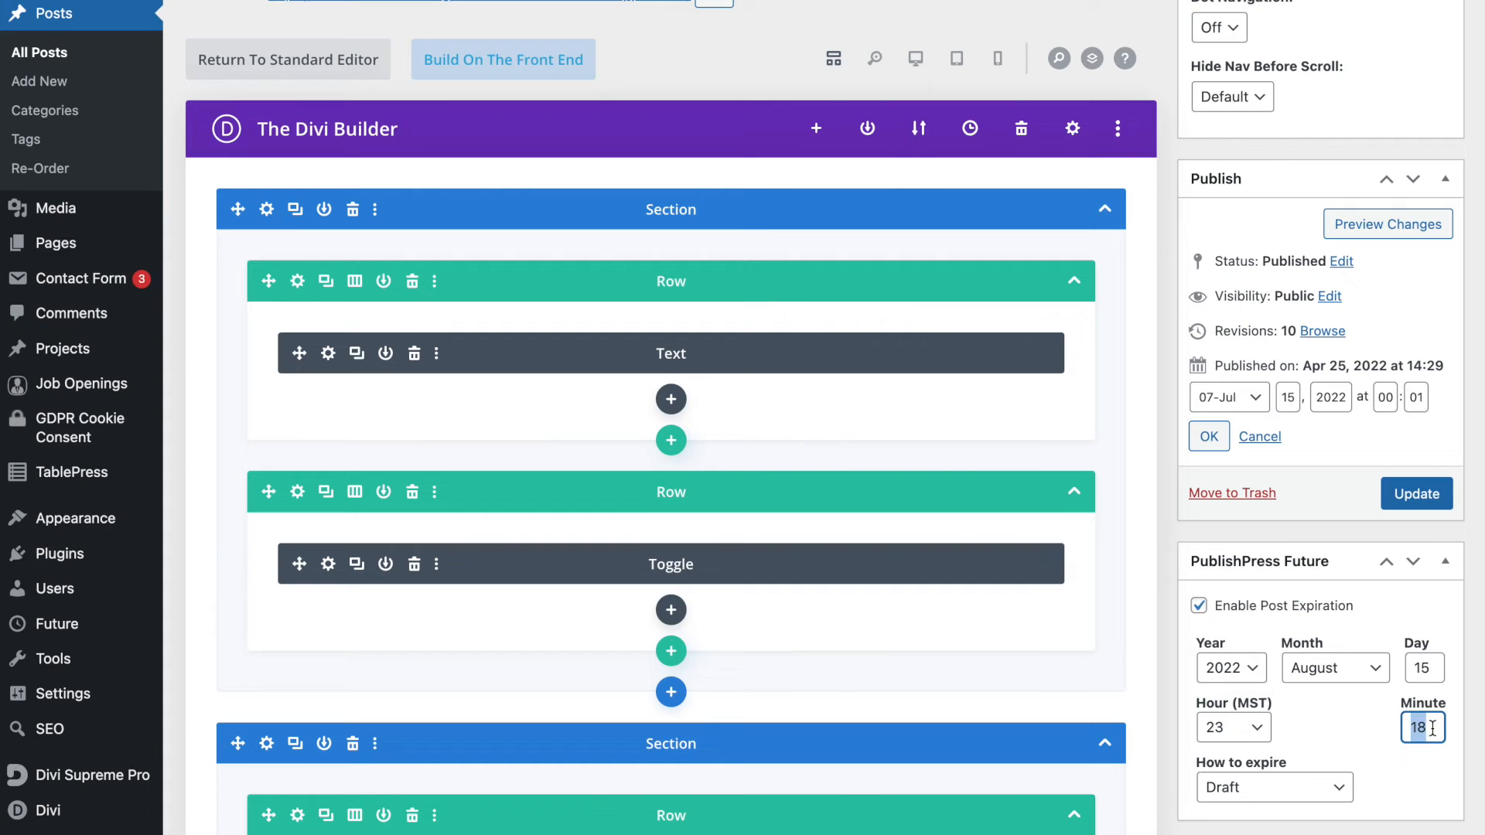
text(59)
scroll(1326, 702, down, 1)
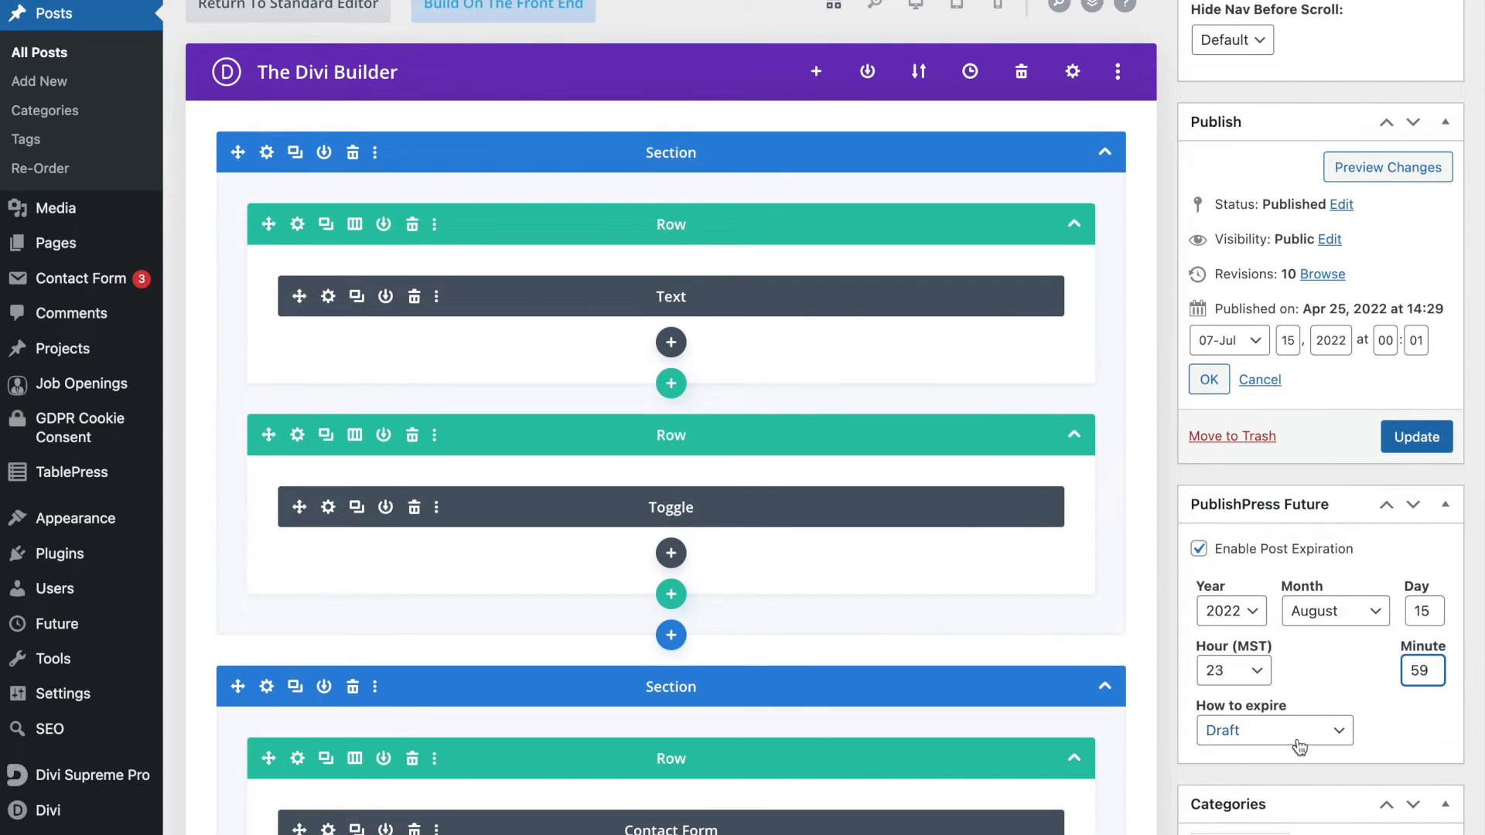
click(1419, 444)
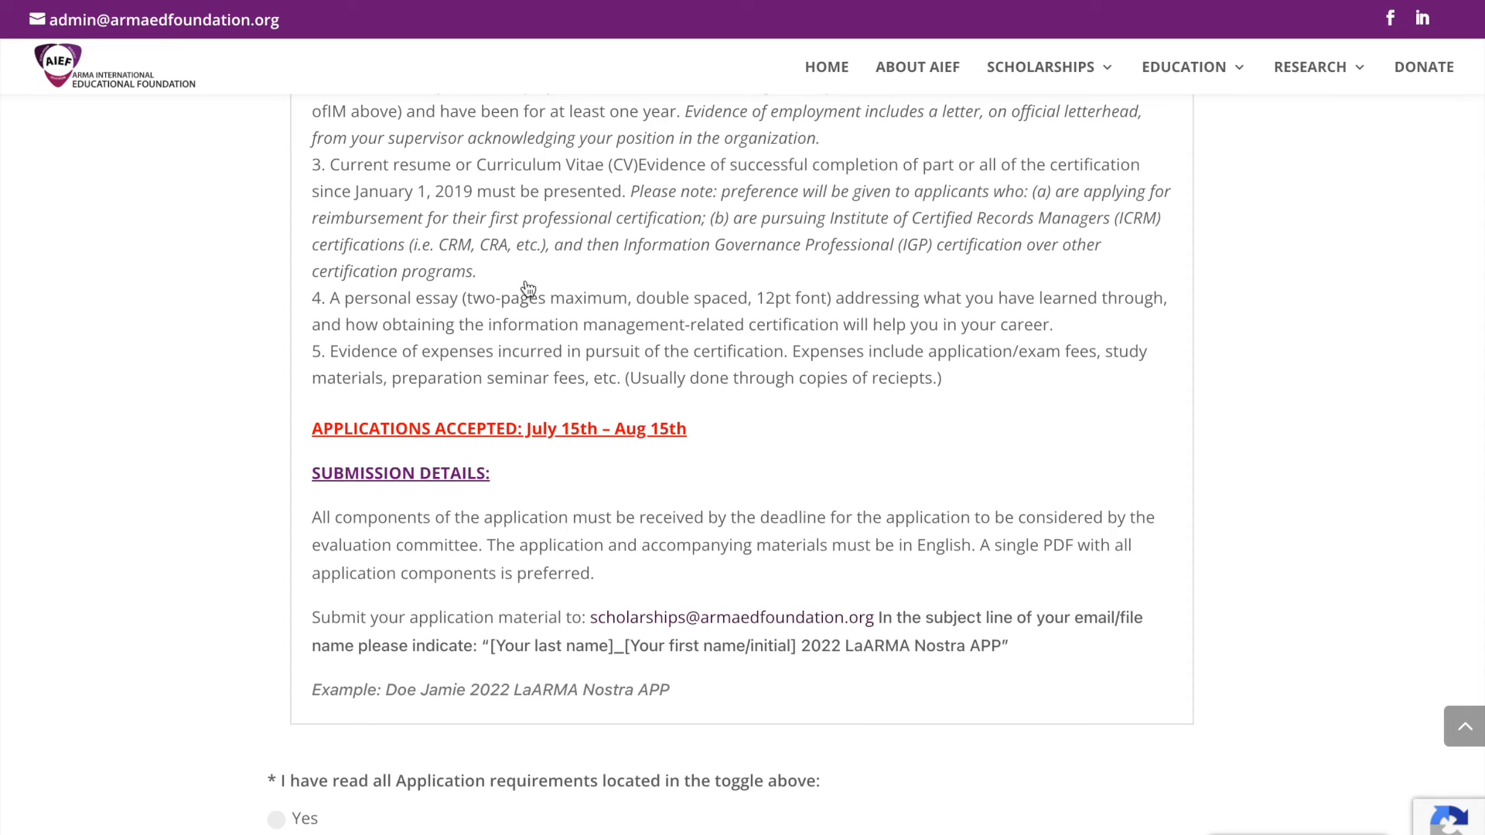
Step: Review the live La ARMA Nostra application's accepted dates and submission details, and check the post's saved schedule
scroll(699, 713, down, 2)
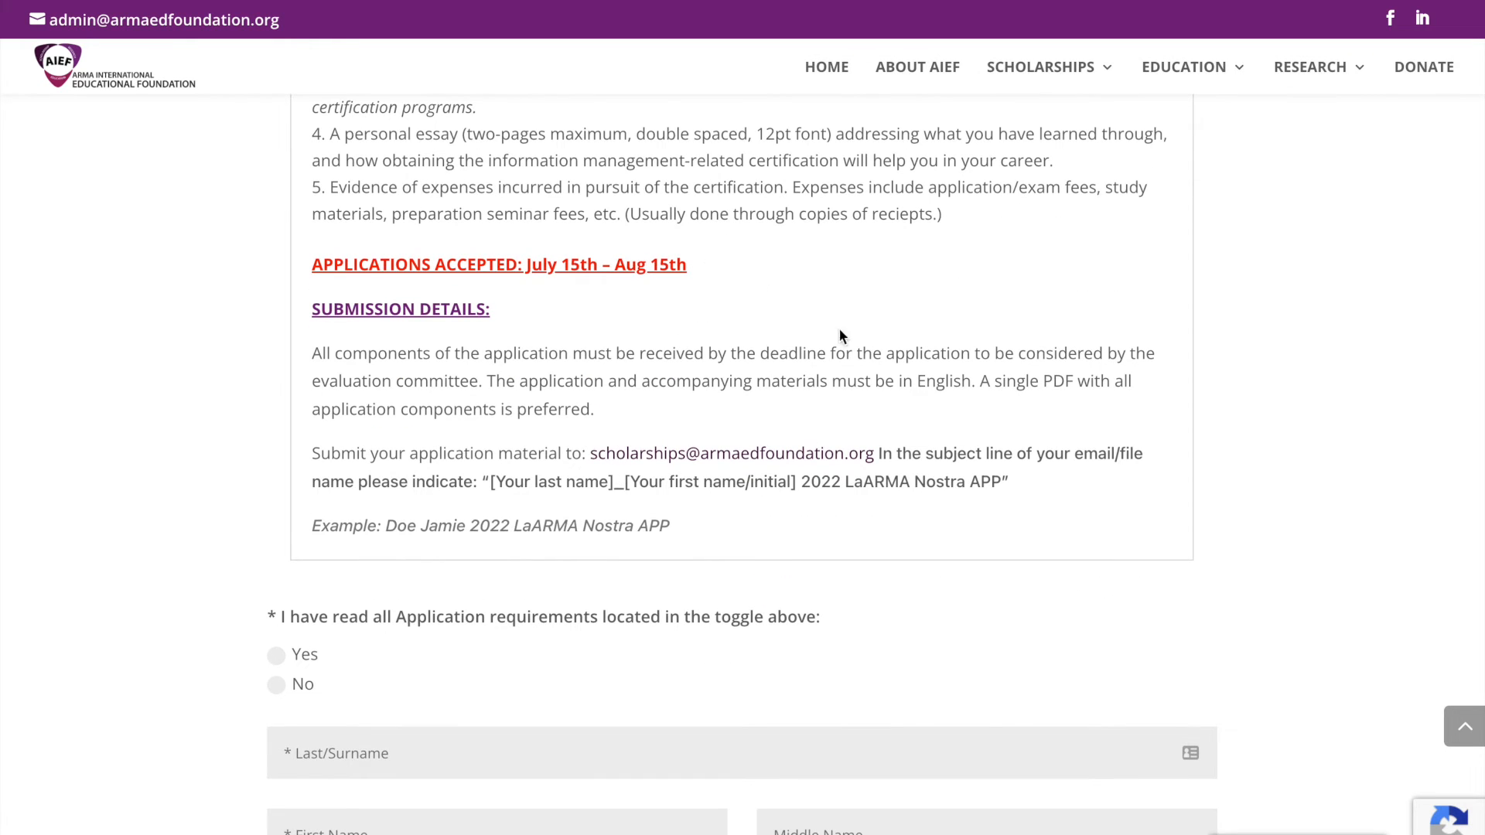
scroll(822, 322, down, 12)
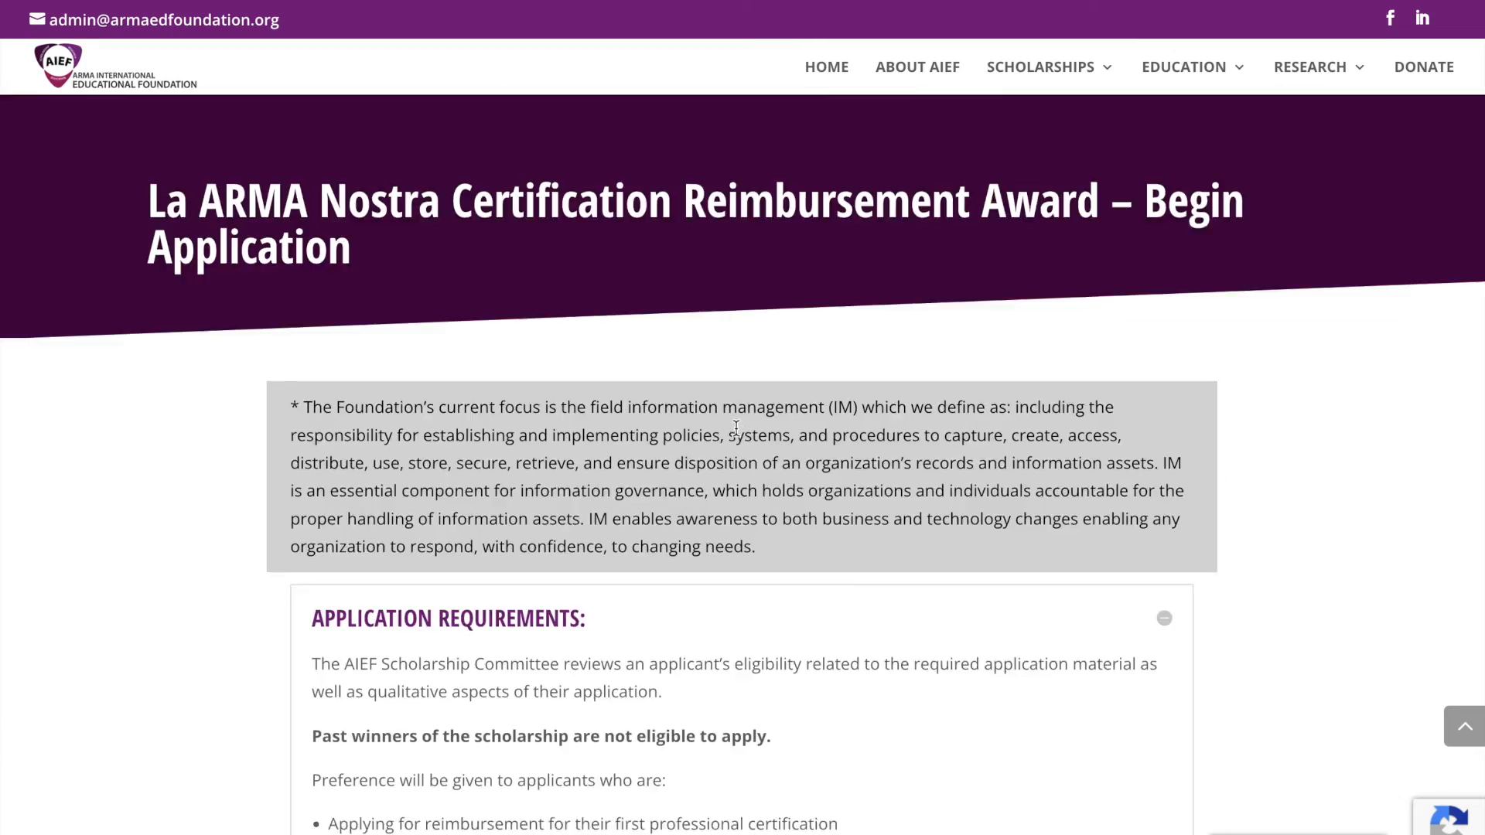
scroll(776, 504, down, 10)
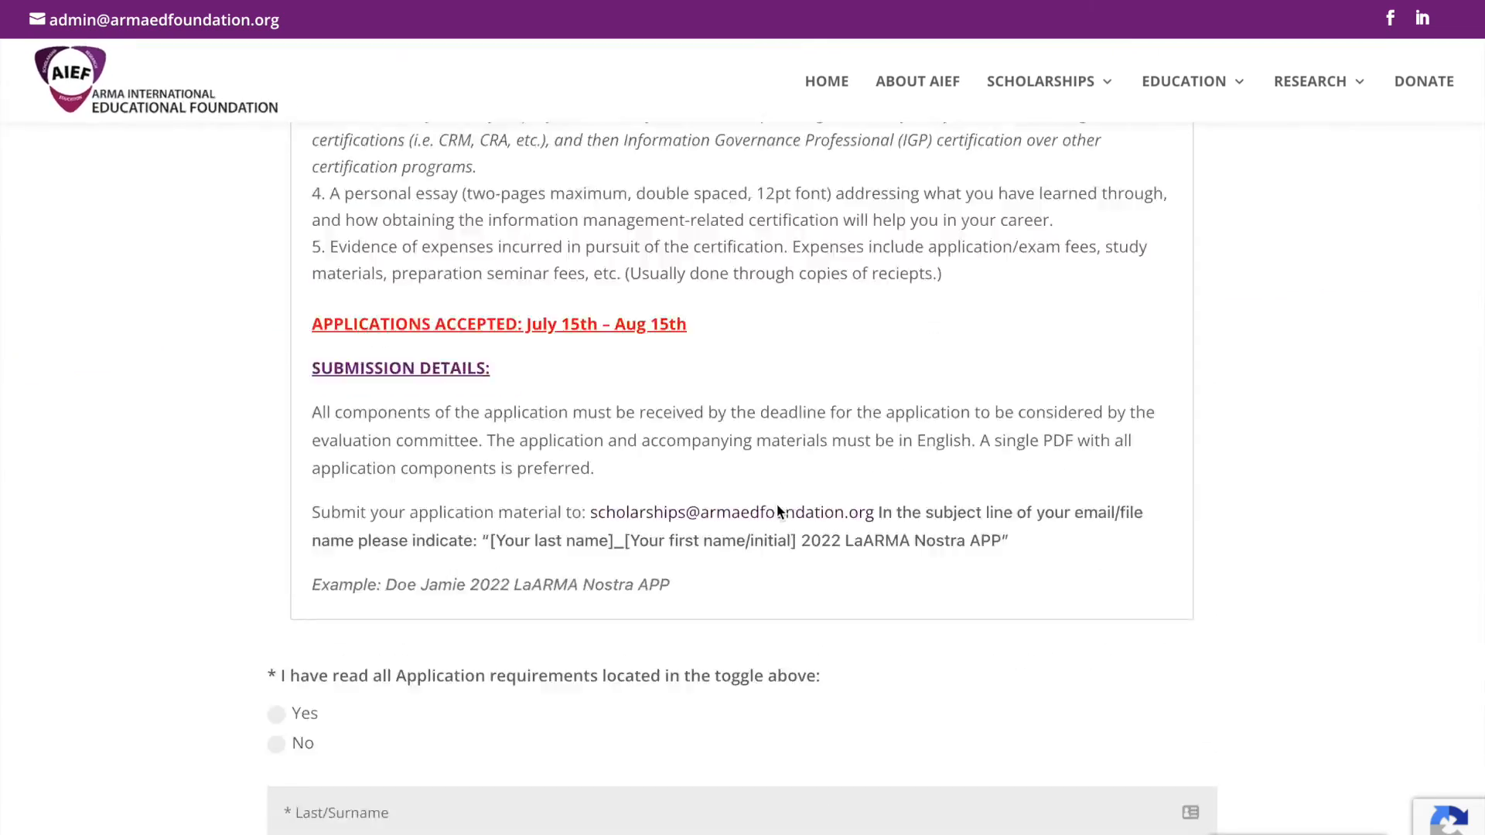
scroll(605, 448, up, 6)
scroll(606, 453, down, 4)
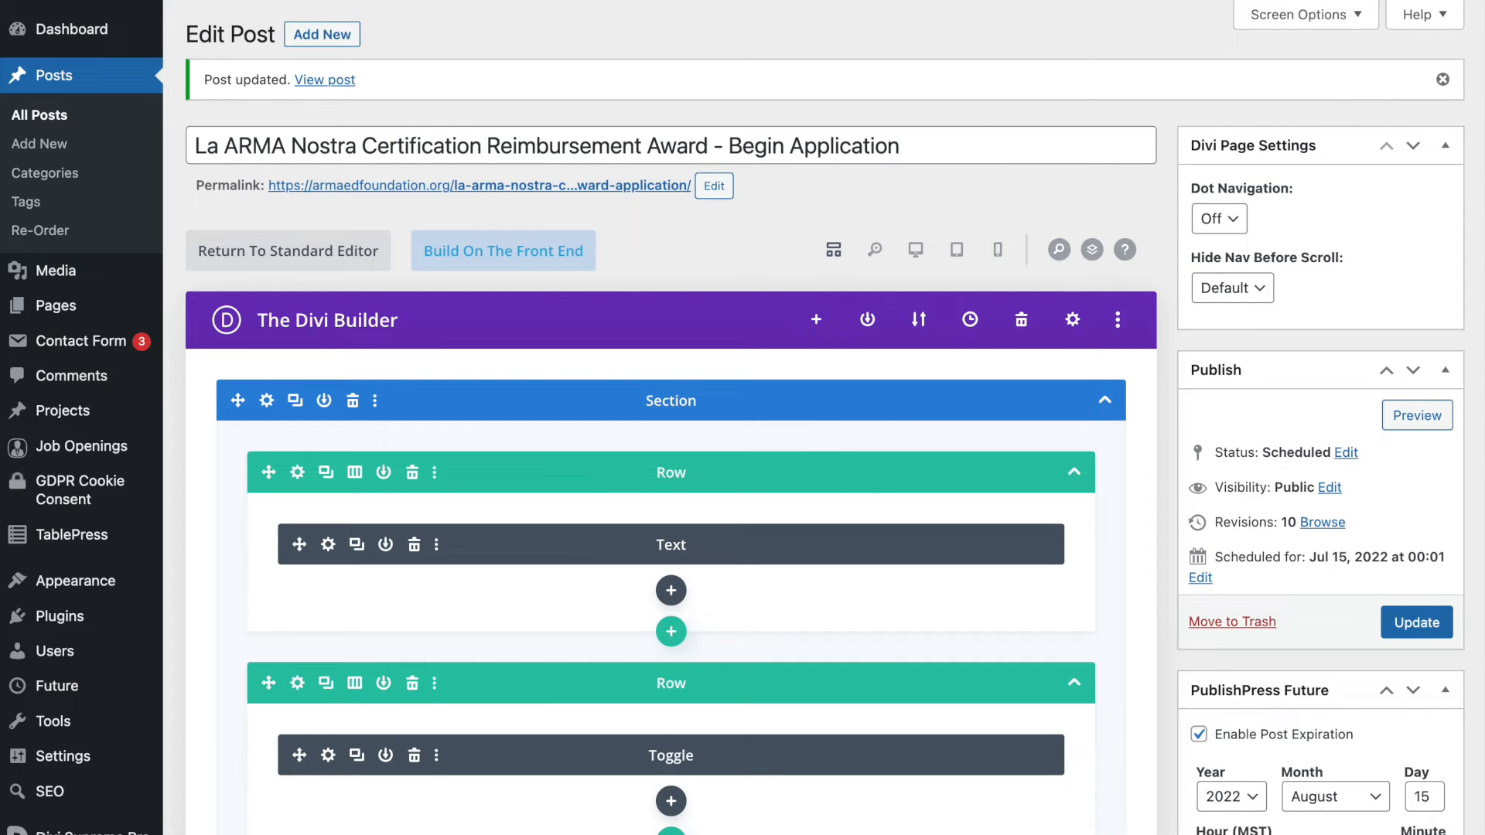
scroll(1157, 218, down, 1)
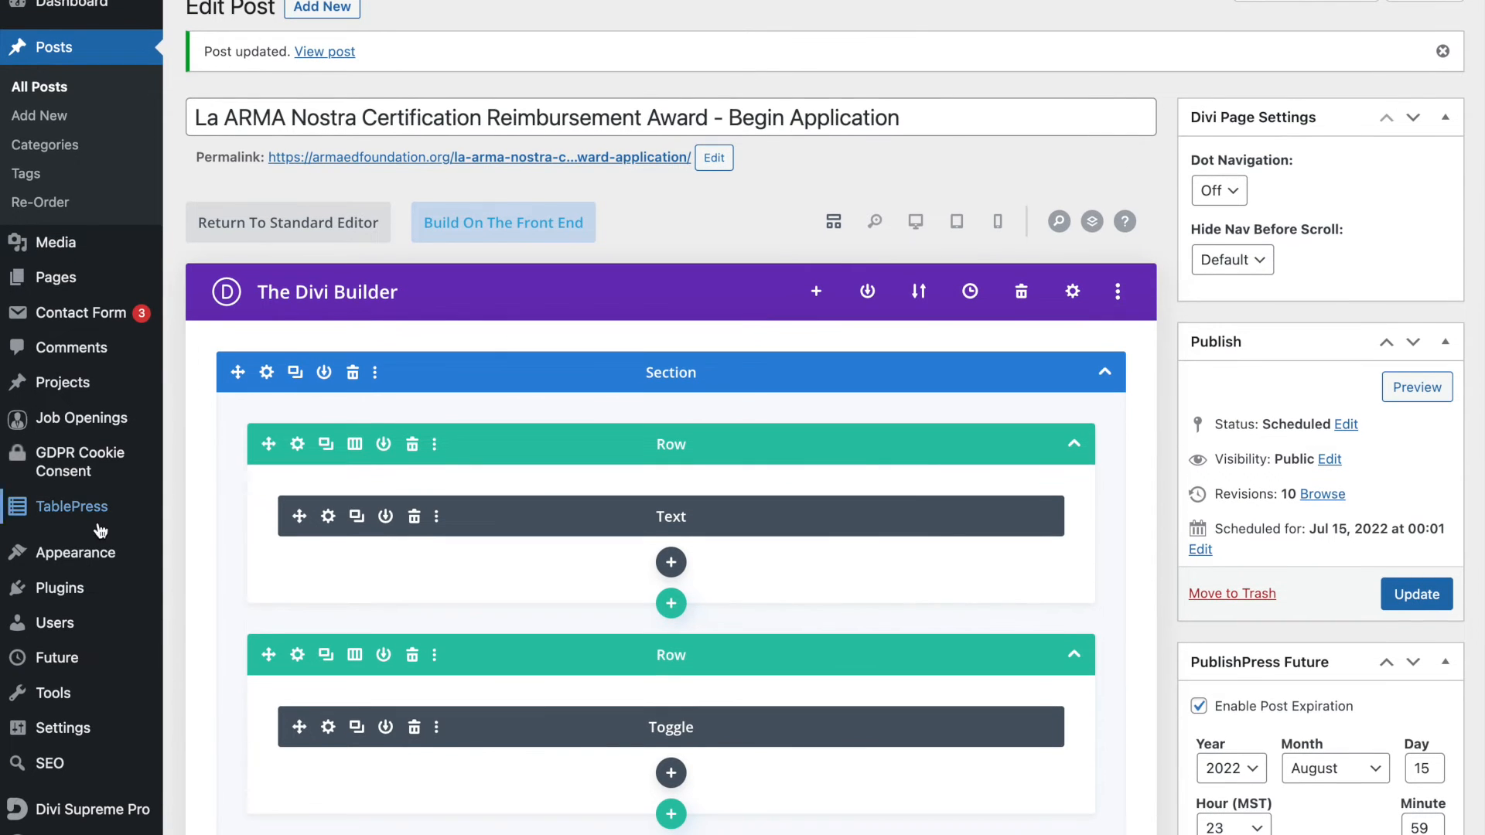
Step: Open the site's general settings and check the timezone options used for scheduled publishing
scroll(204, 600, down, 1)
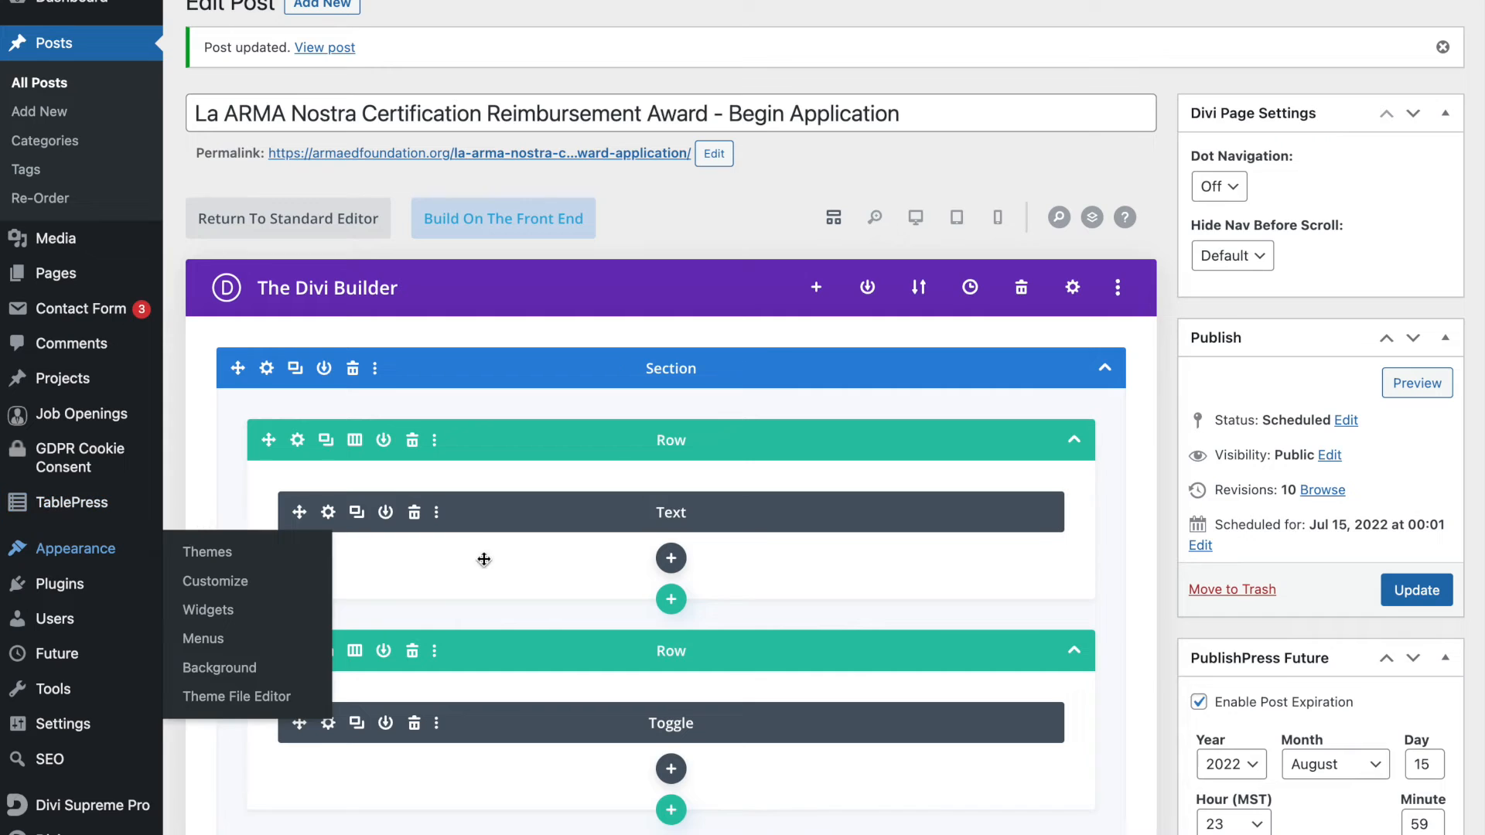
mouse_move(85, 725)
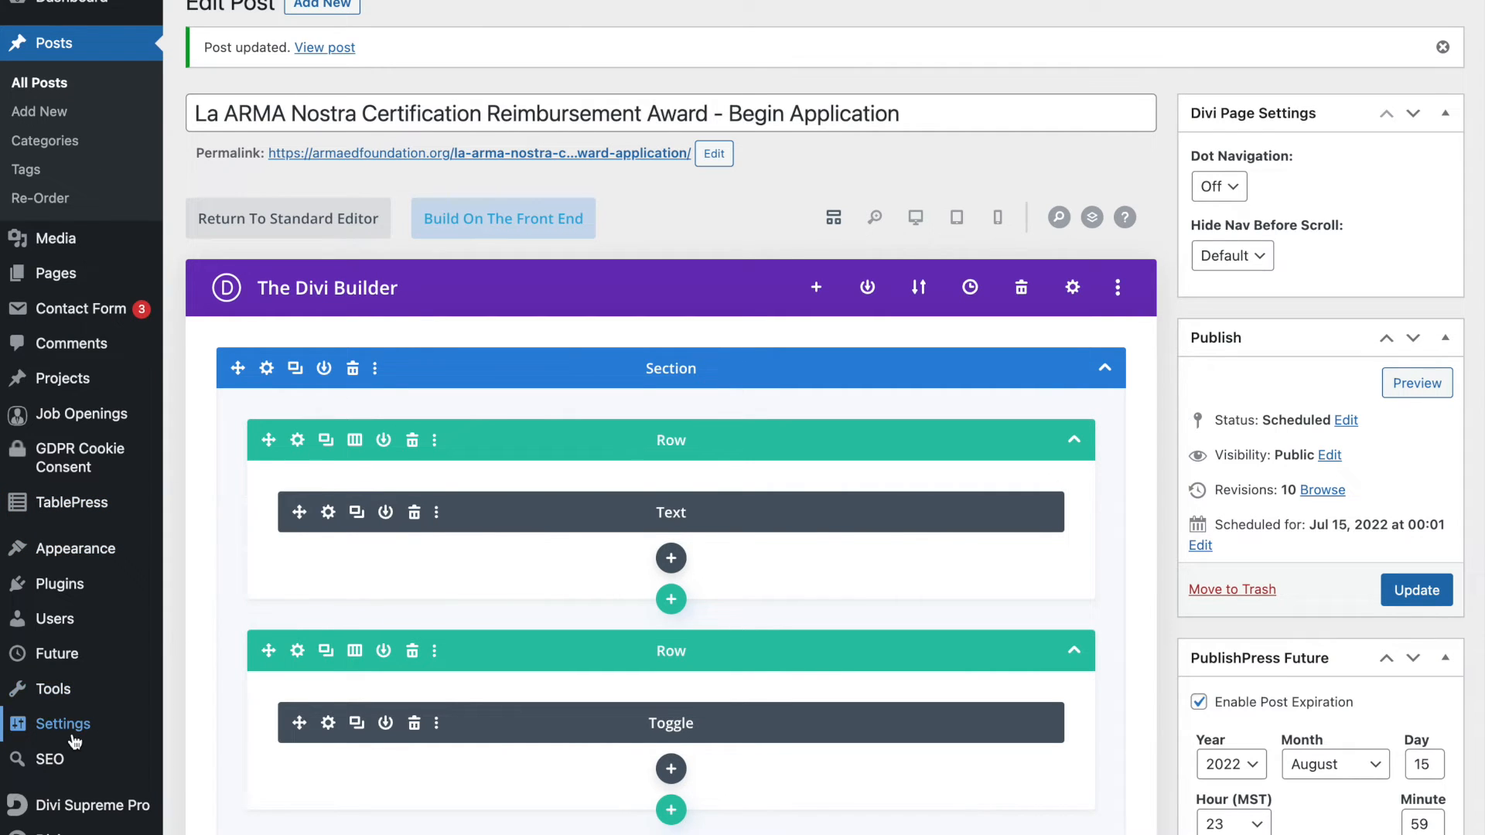
click(232, 509)
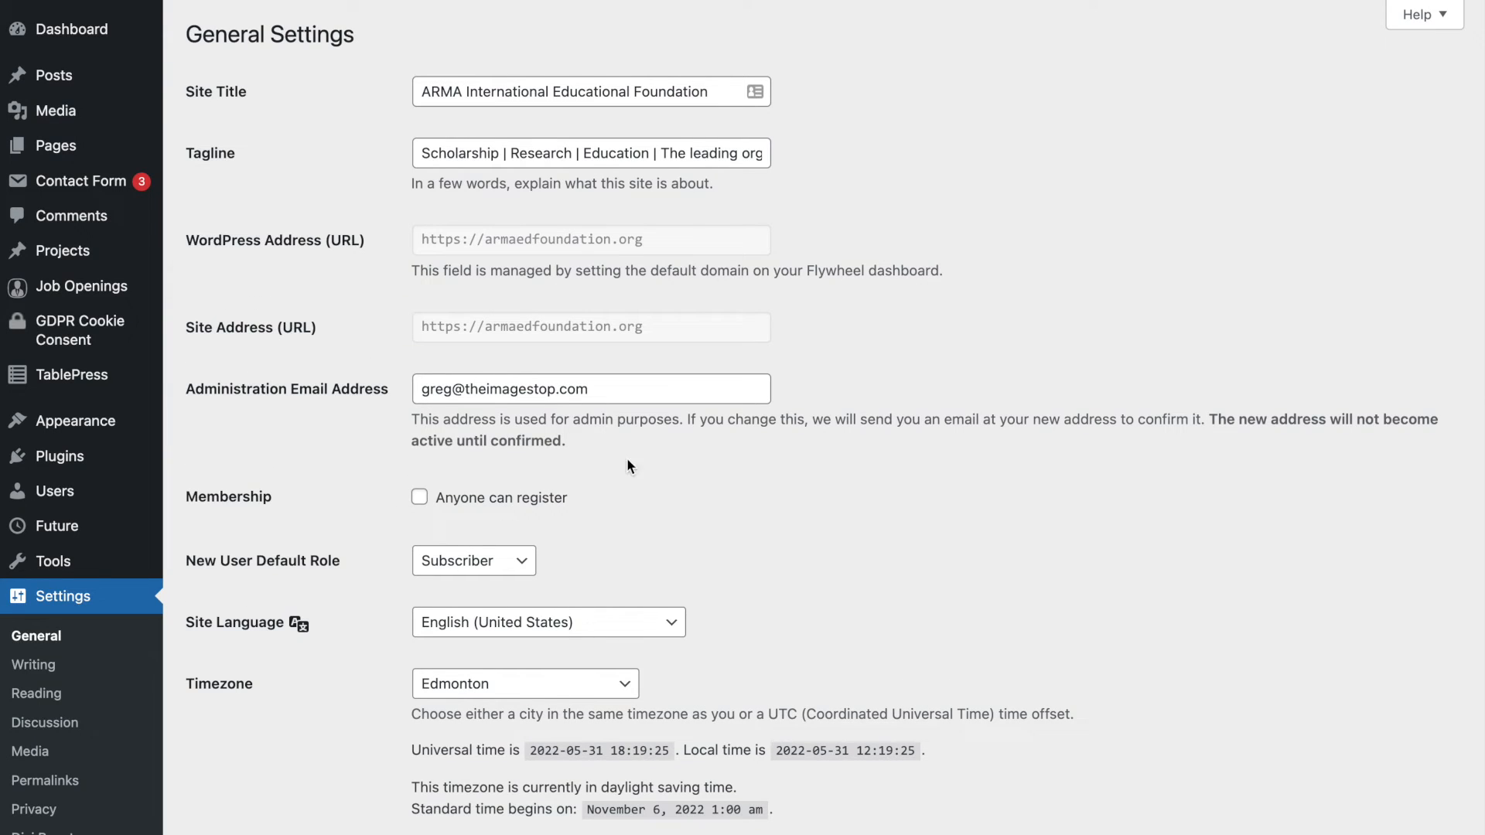
scroll(628, 464, down, 3)
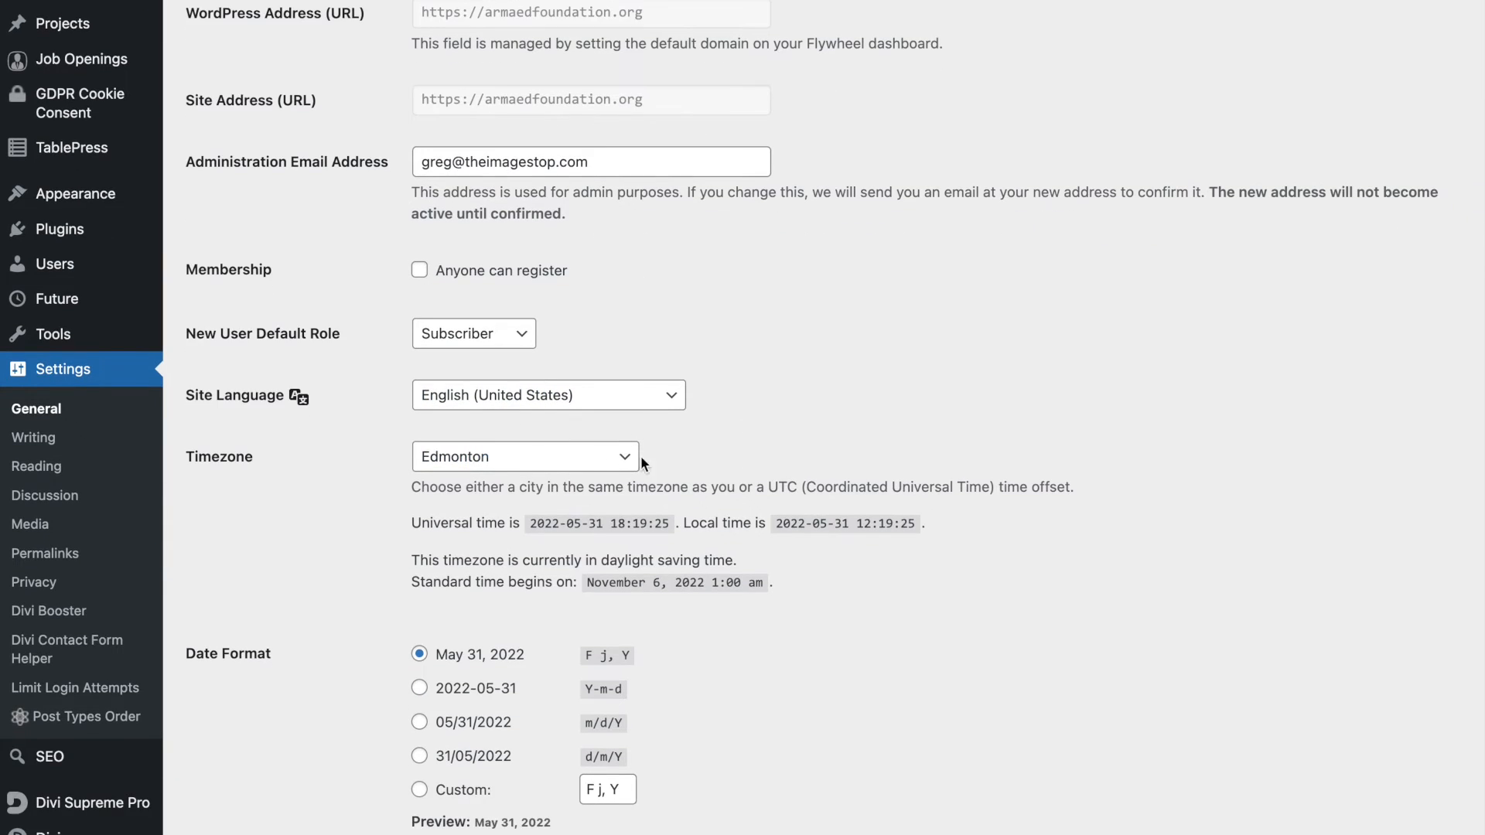
click(495, 458)
click(1057, 378)
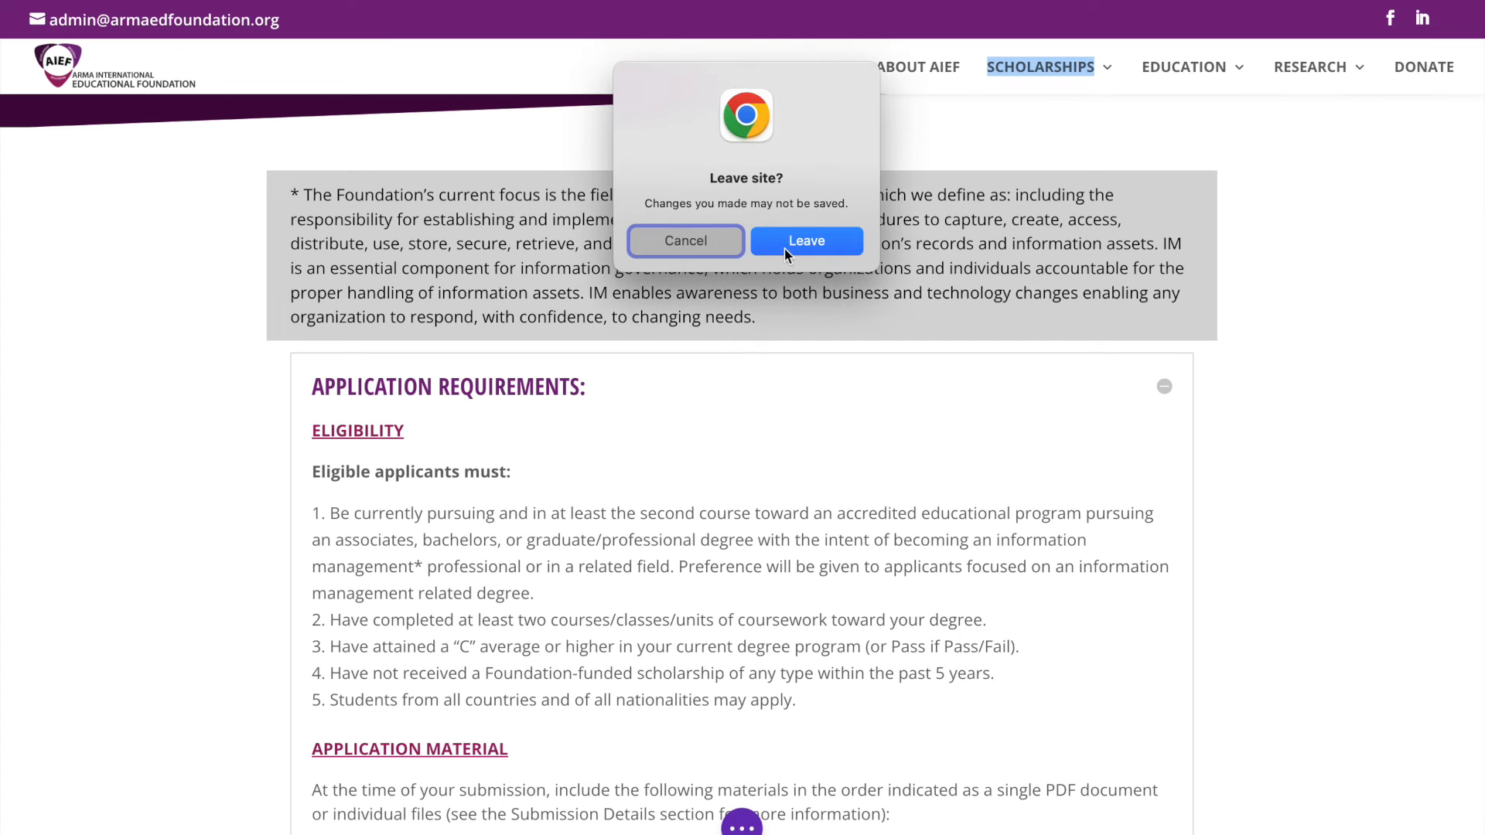
Step: Leave the unsaved scholarship page and filter the list of all posts by the Scholarships category
click(795, 244)
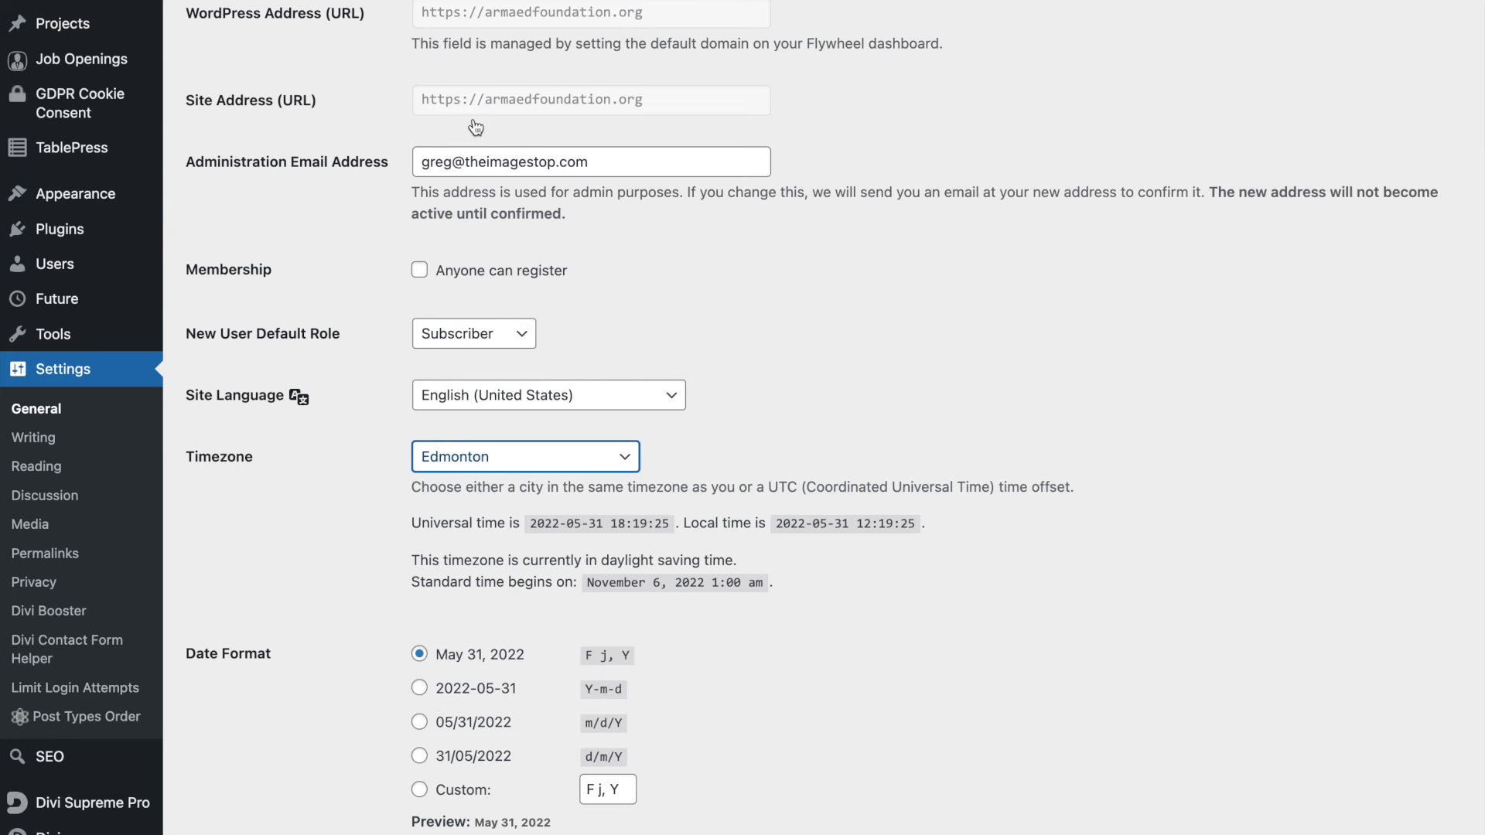
scroll(1126, 390, up, 3)
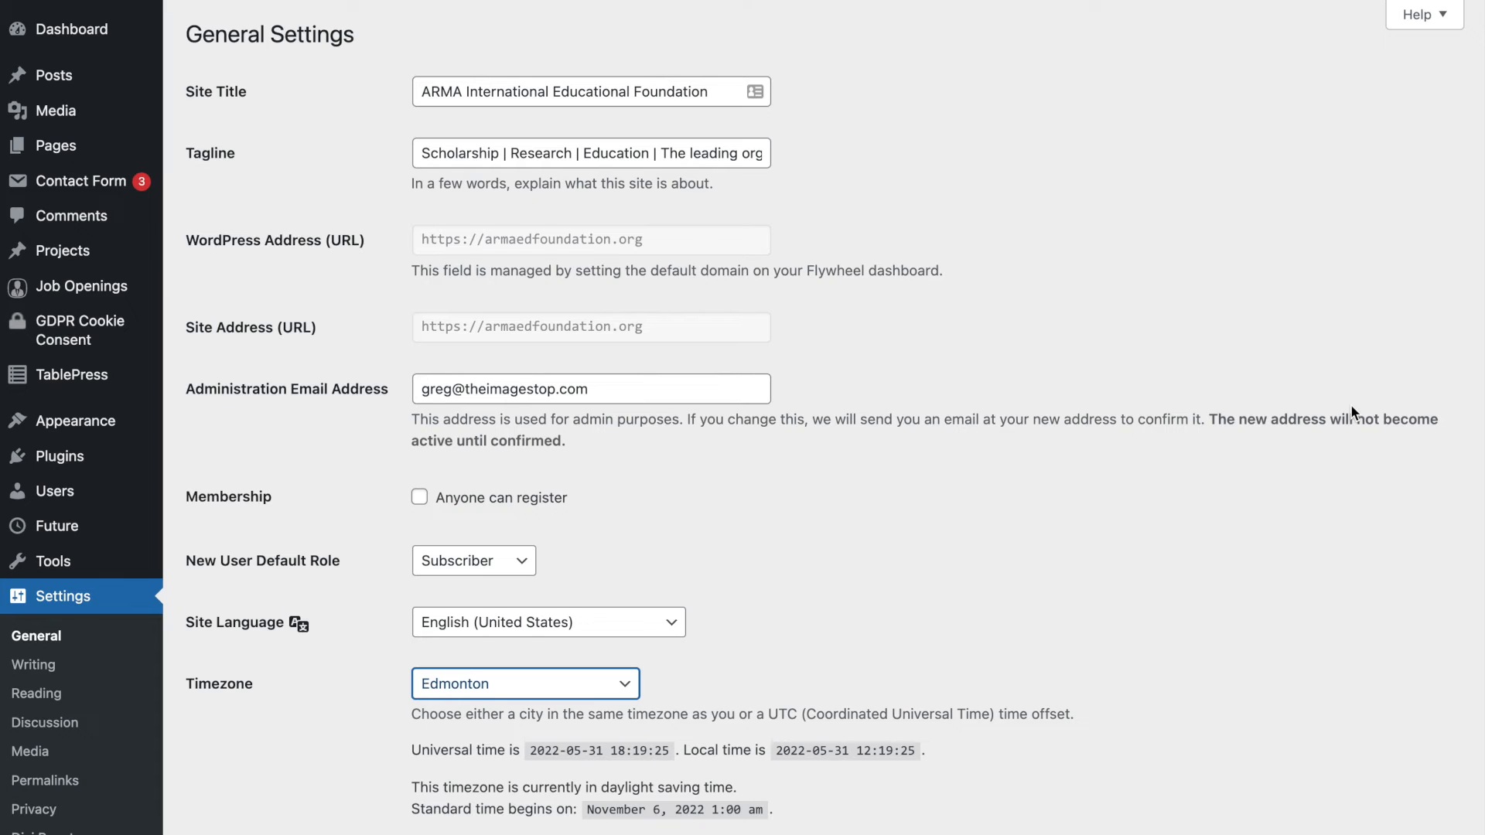
click(92, 72)
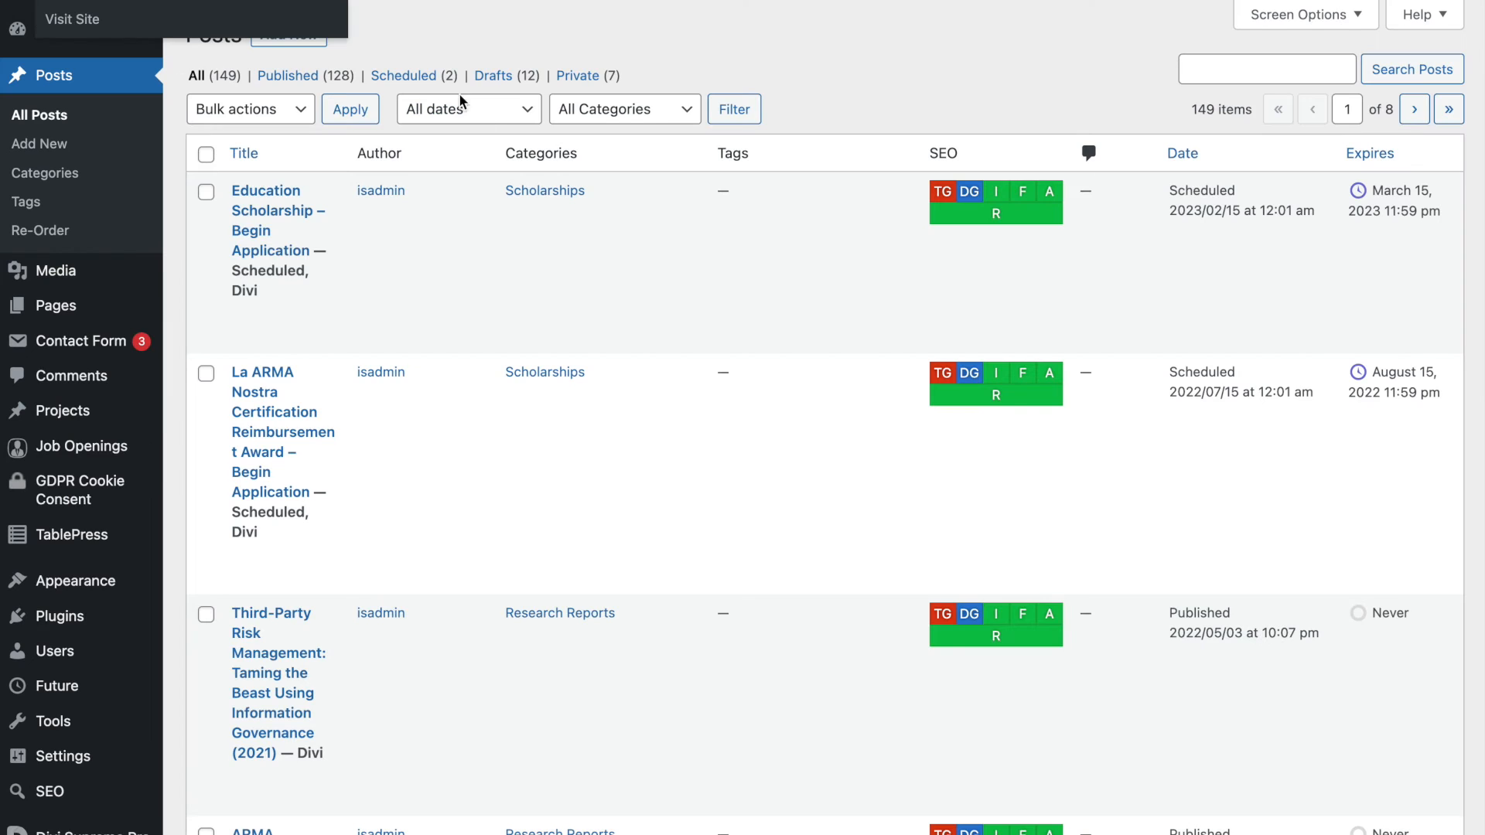
click(612, 110)
click(635, 250)
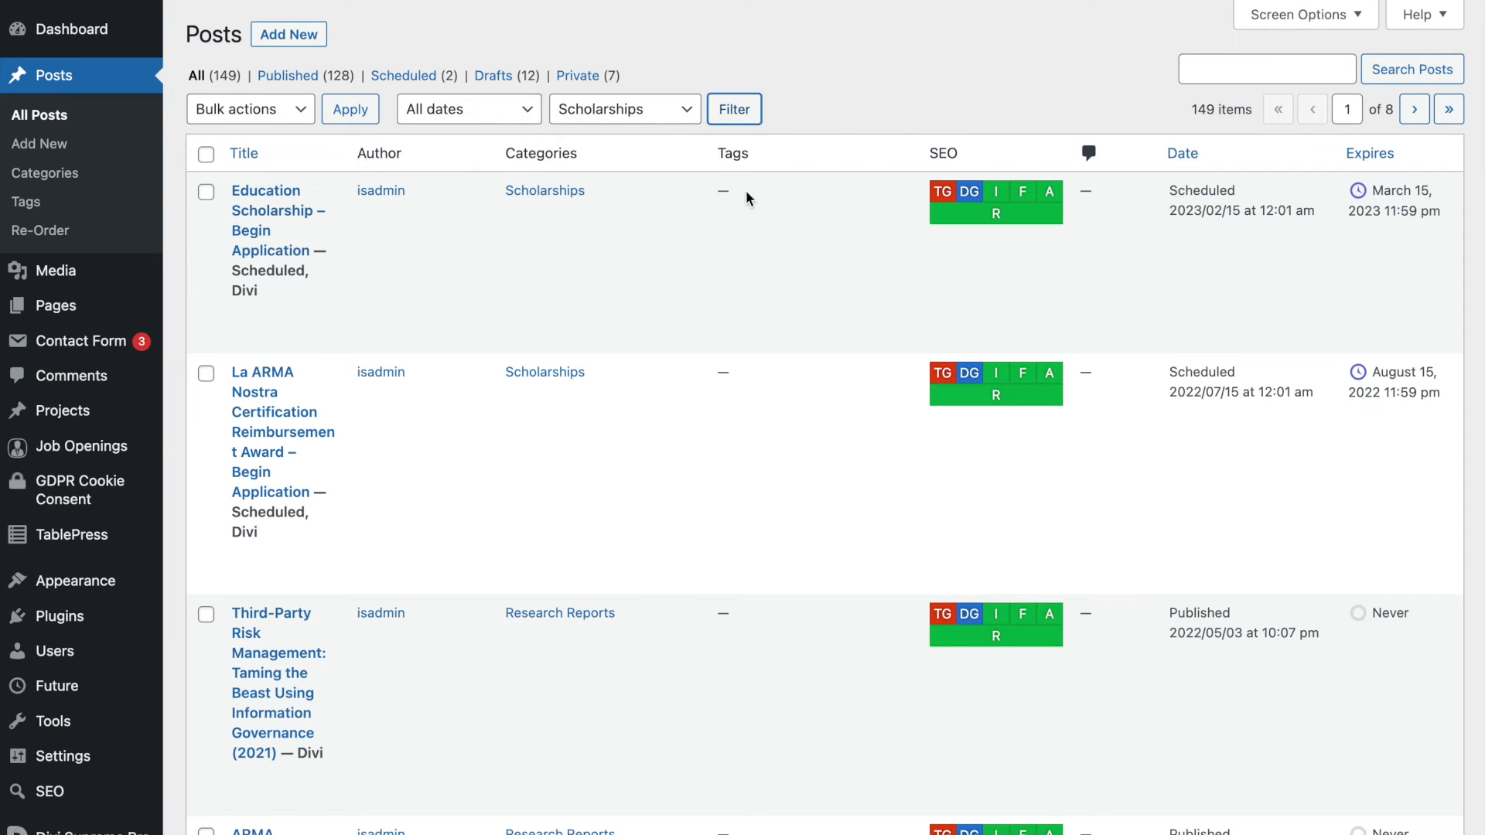
click(738, 110)
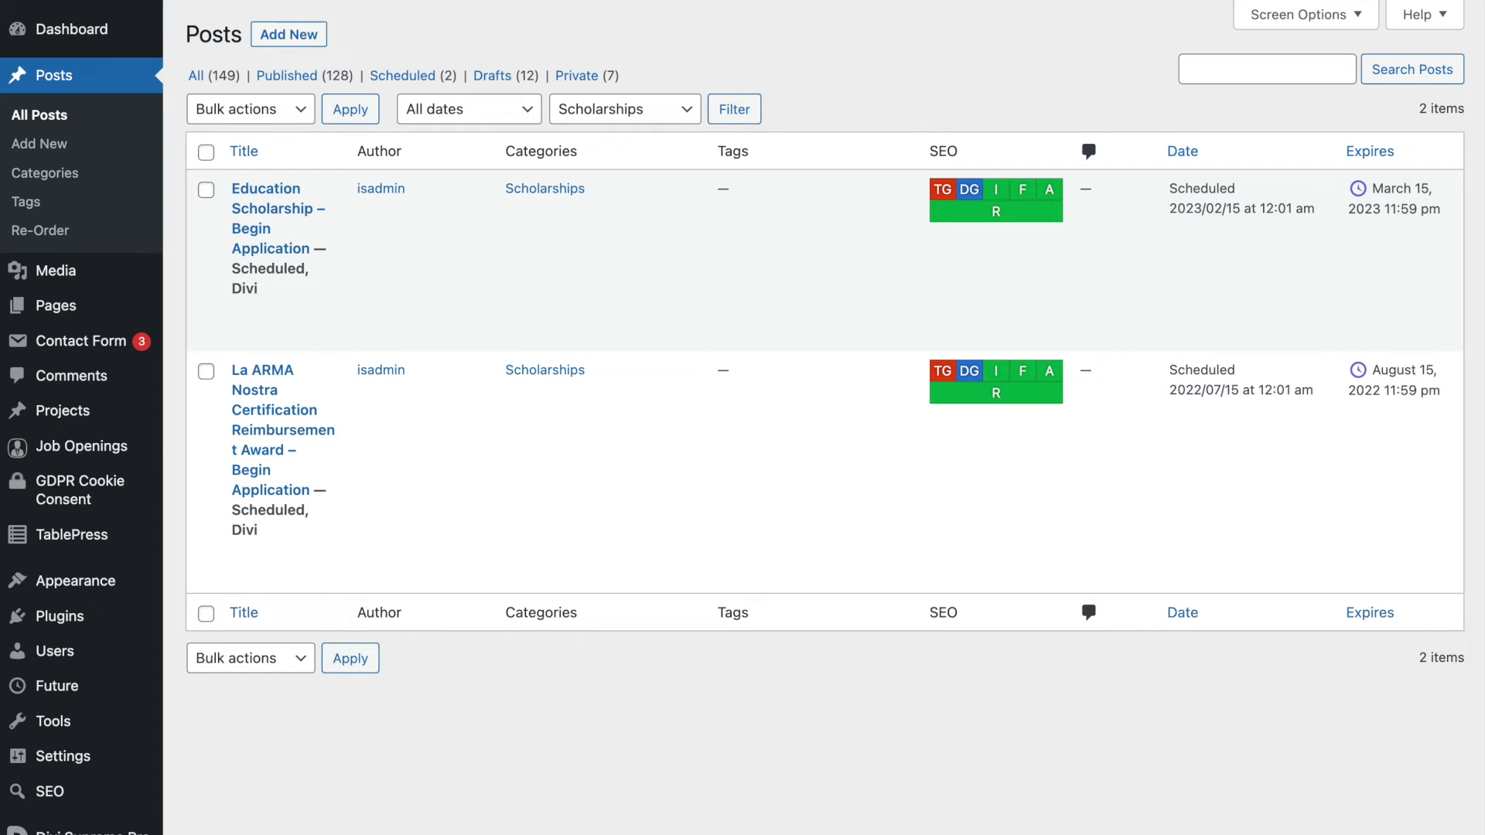
Step: Open the live site in another tab and examine the Currently Available Scholarships section of the Education Scholarship page
right_click(89, 19)
click(104, 26)
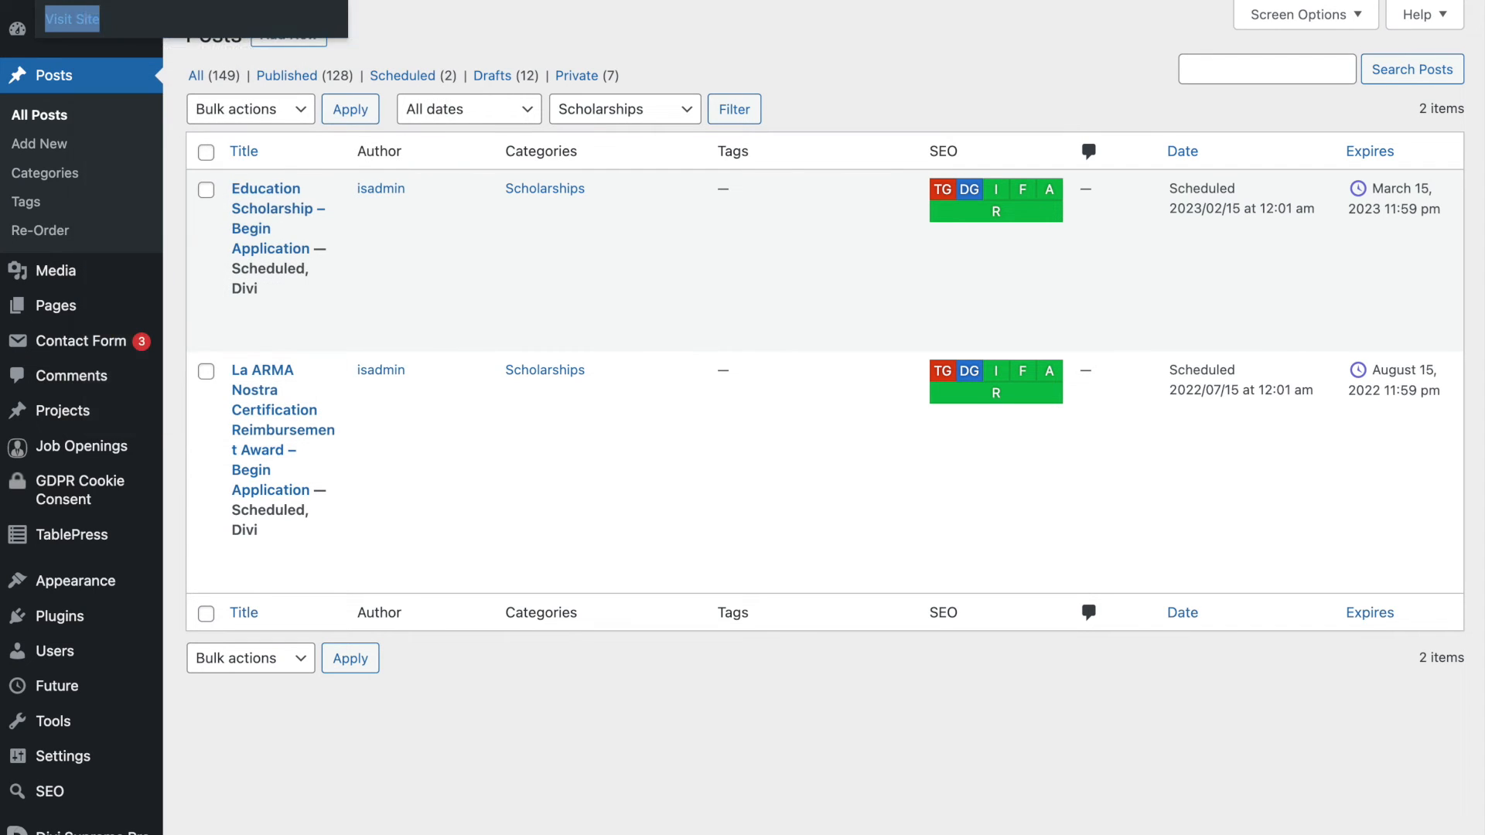
key(ctrl+Tab)
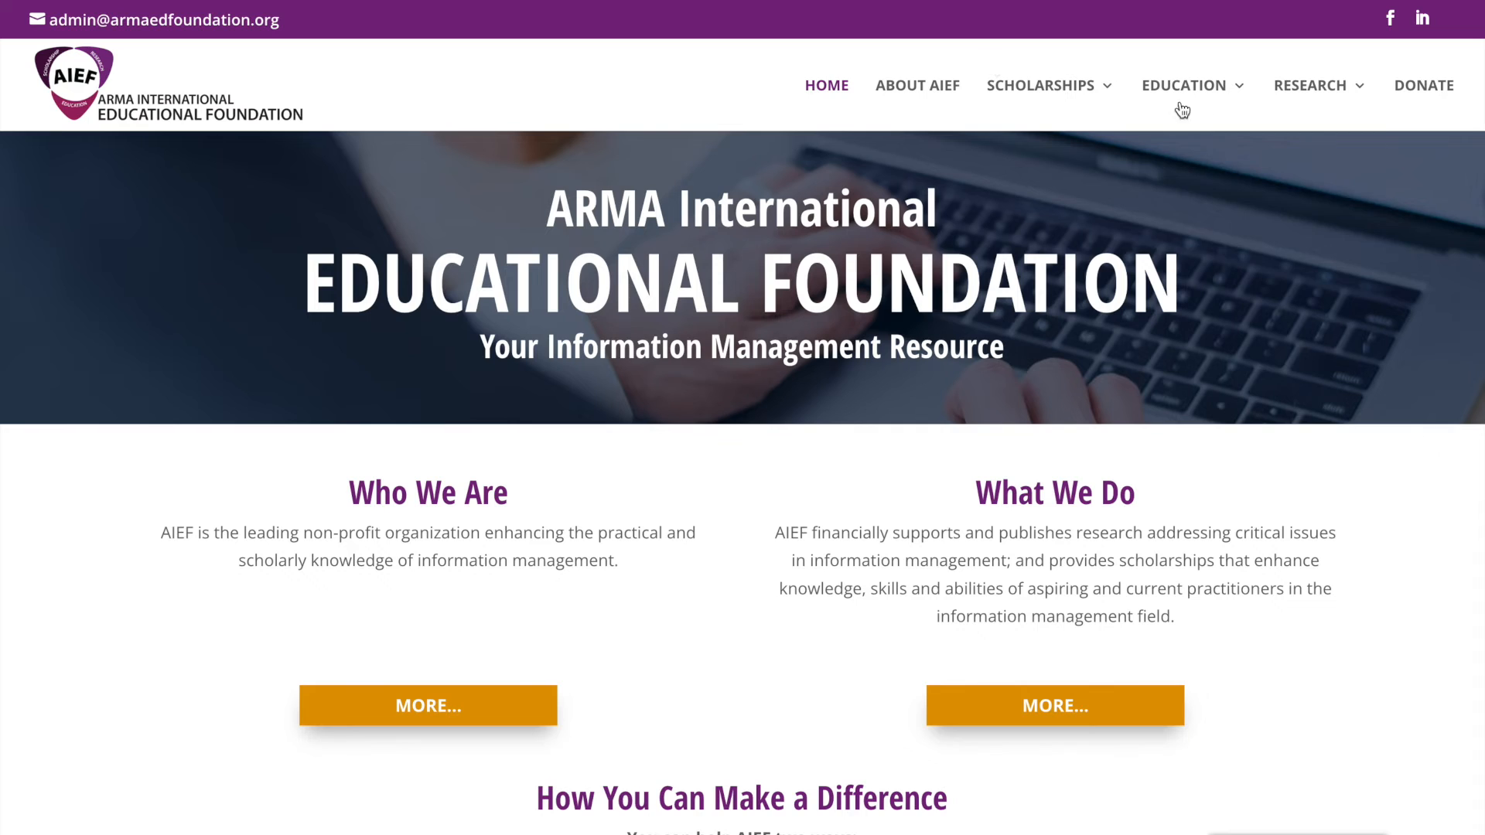
mouse_move(1040, 85)
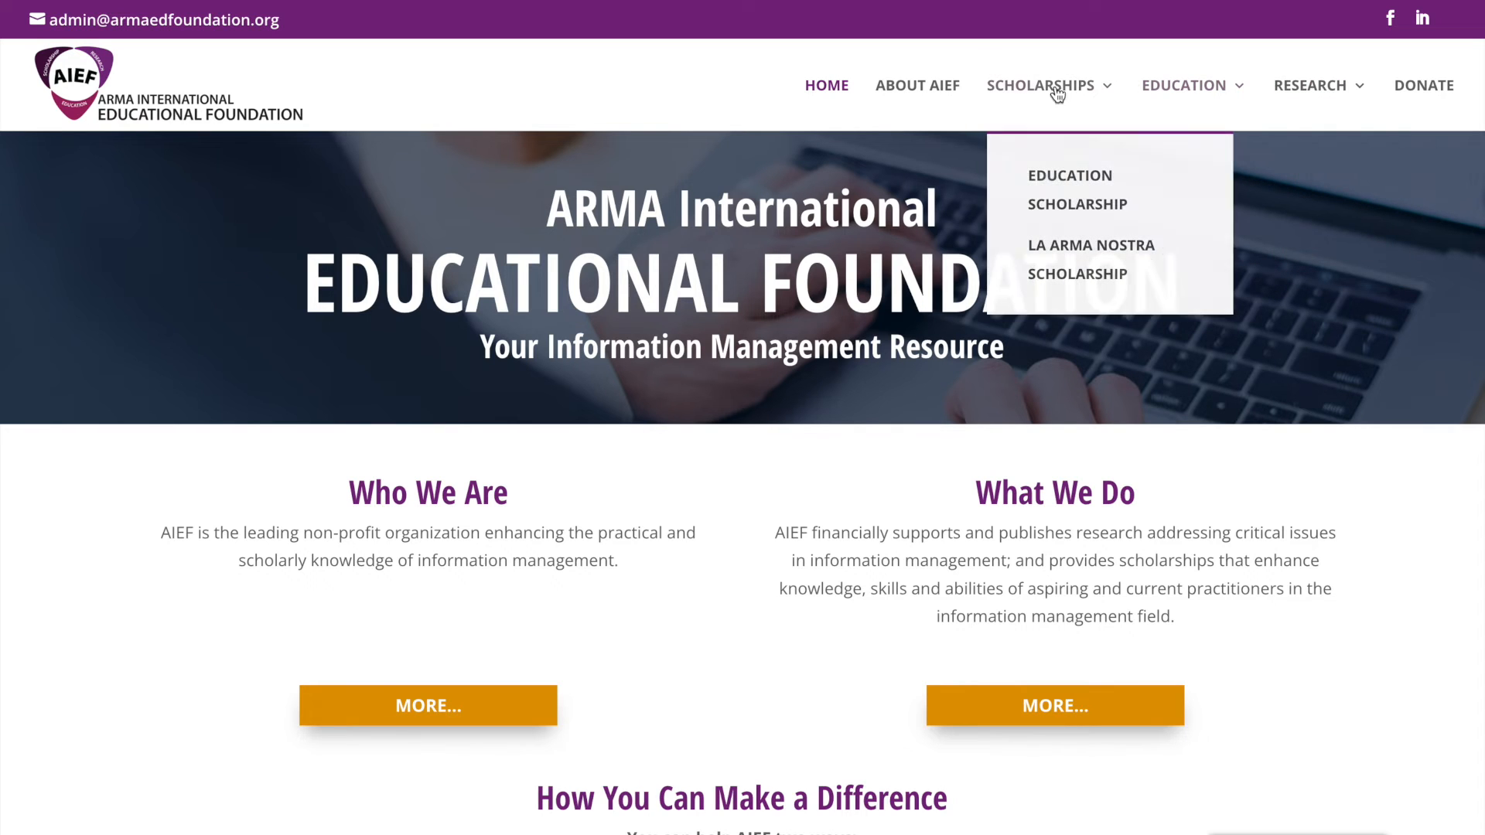
click(1054, 187)
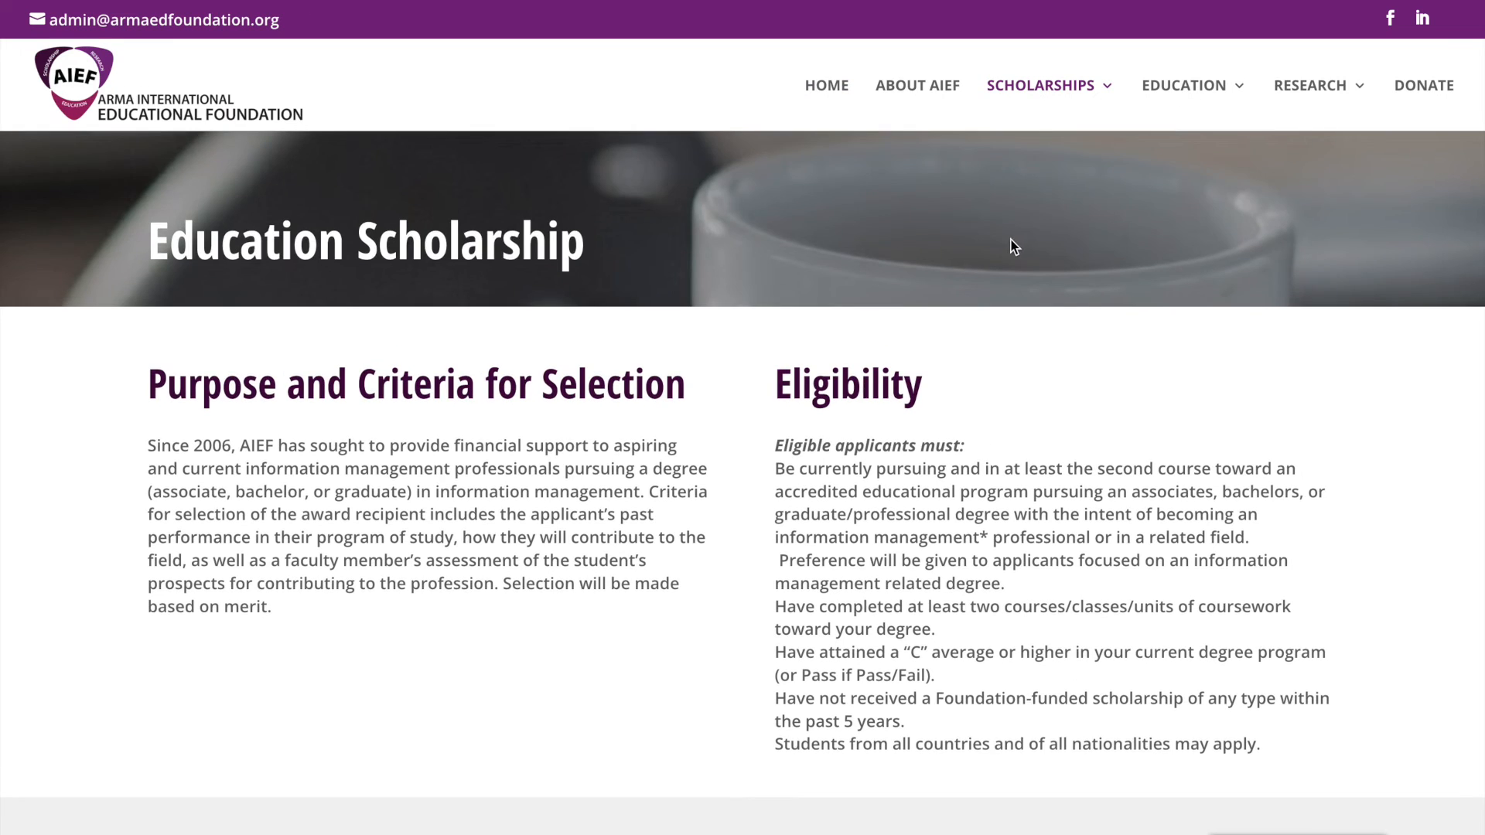
scroll(1010, 240, down, 15)
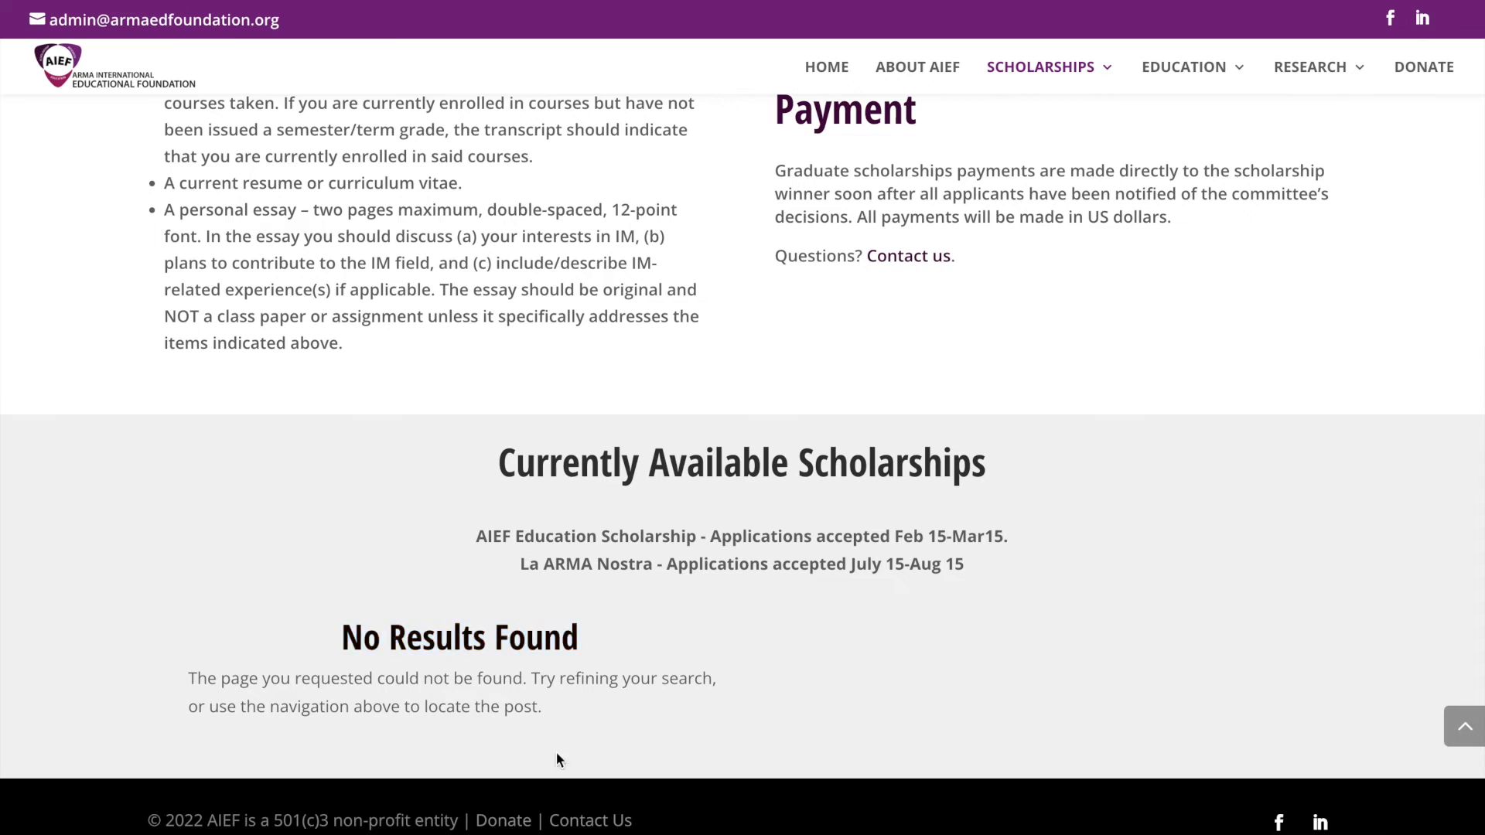
drag(603, 706, 159, 689)
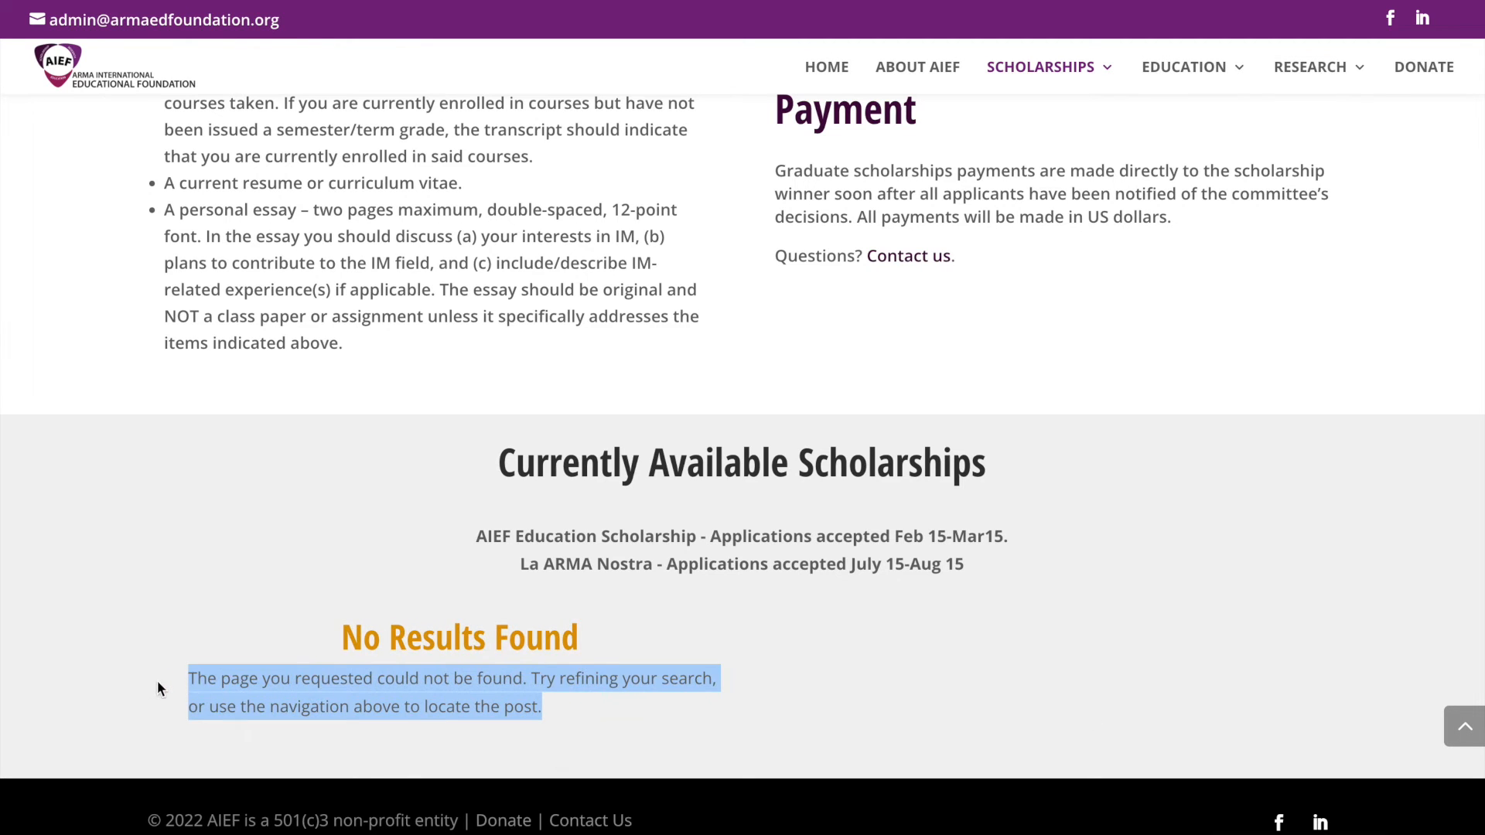
click(624, 686)
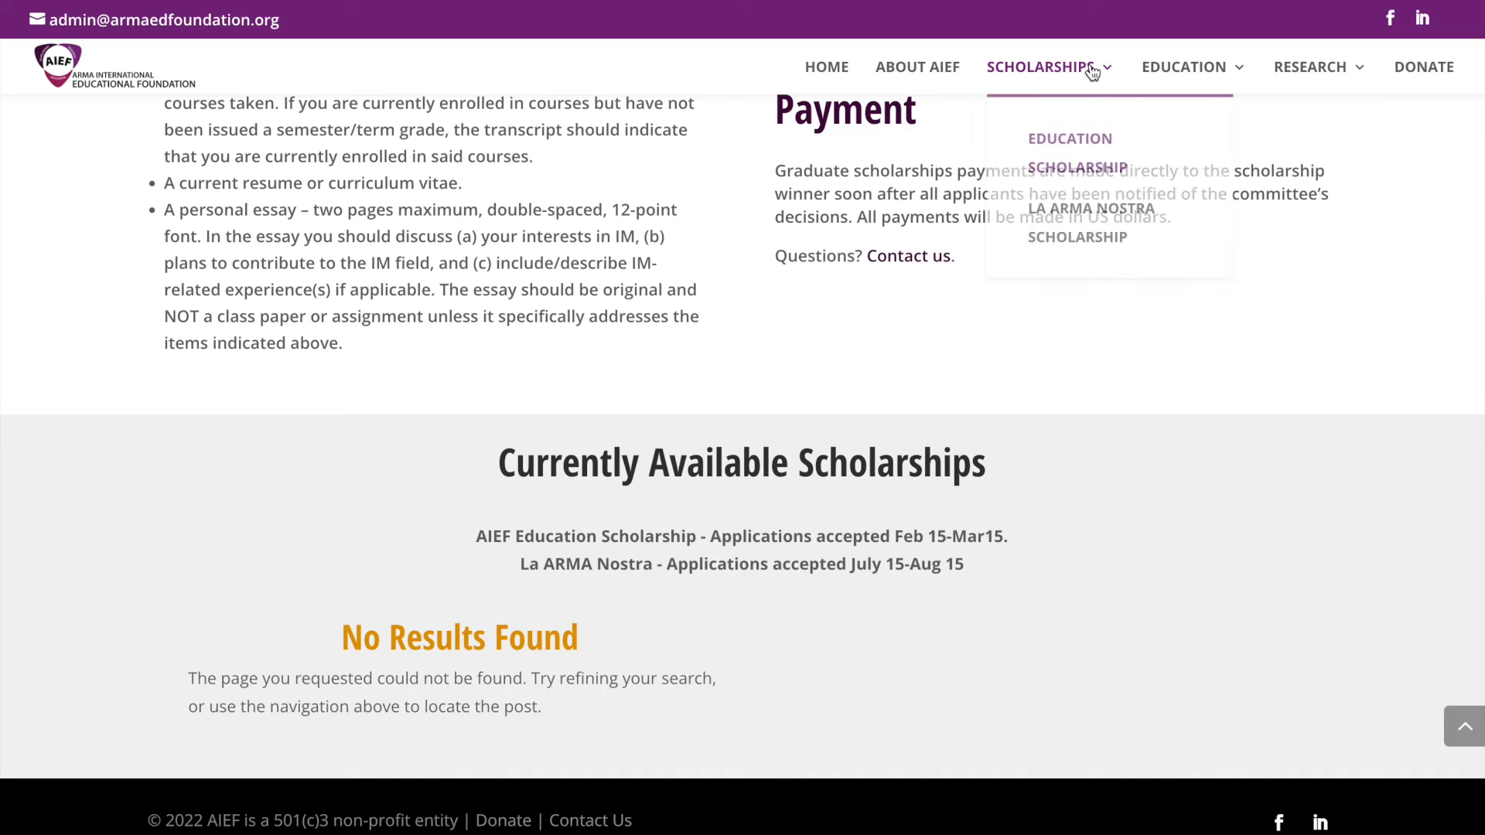
Step: Open the 2022 Spring Foundation Education Scholarship Awards press release from the News page and review it down to its PDF download link
mouse_move(1190, 67)
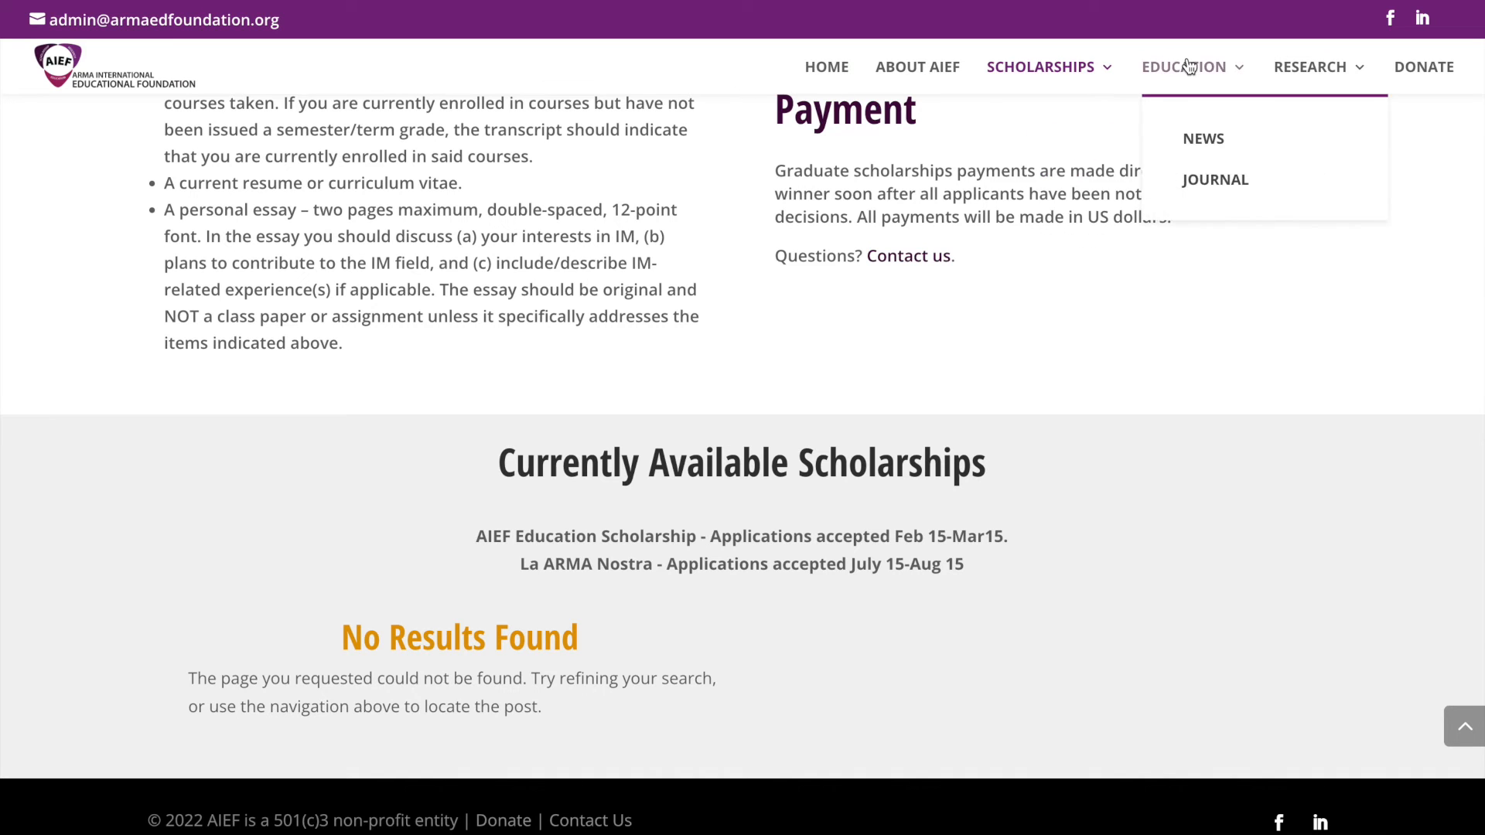
click(1211, 137)
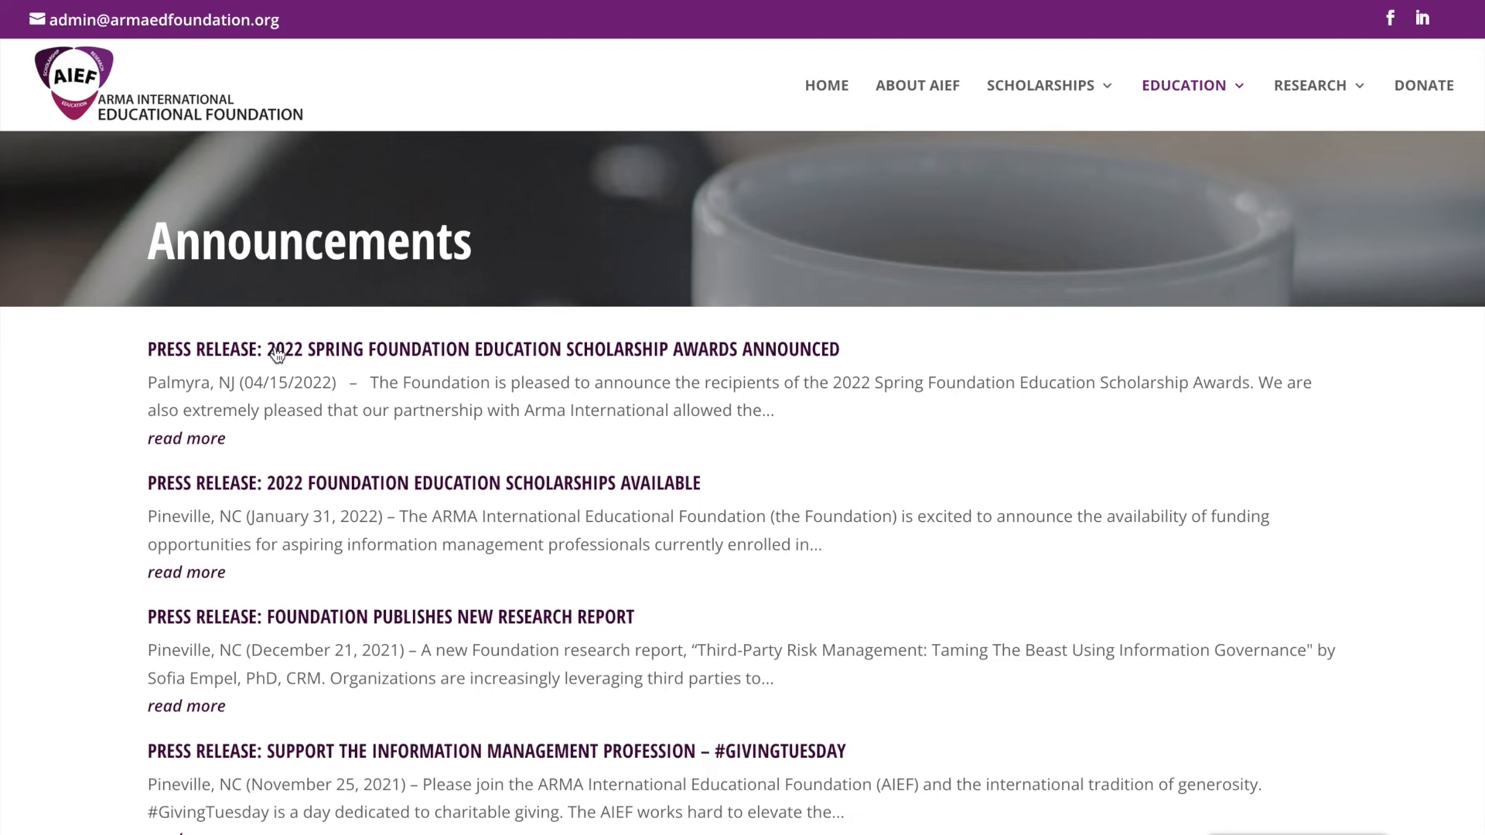
click(365, 354)
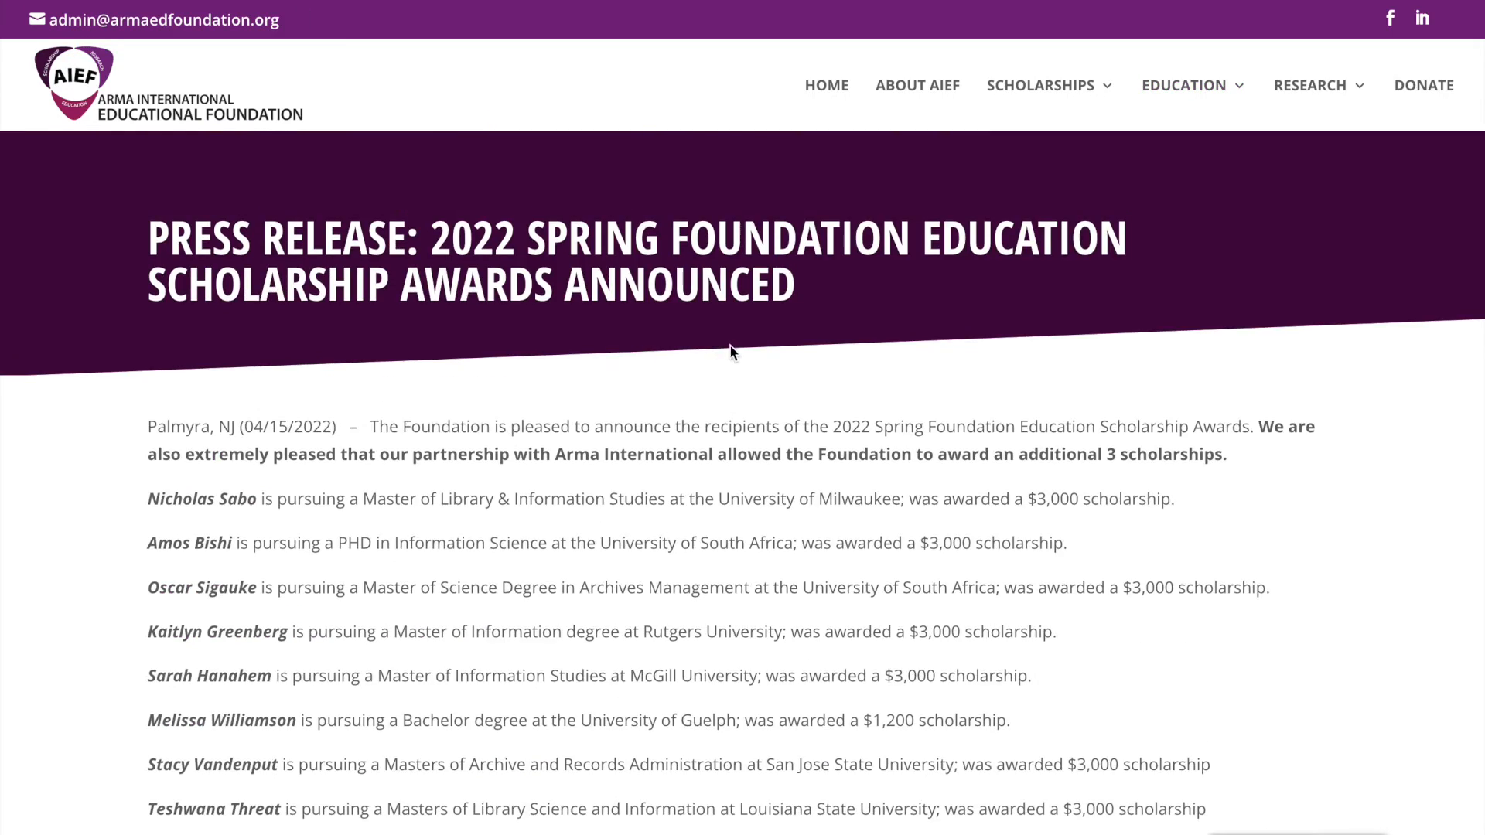
scroll(1063, 445, down, 5)
scroll(1064, 444, down, 3)
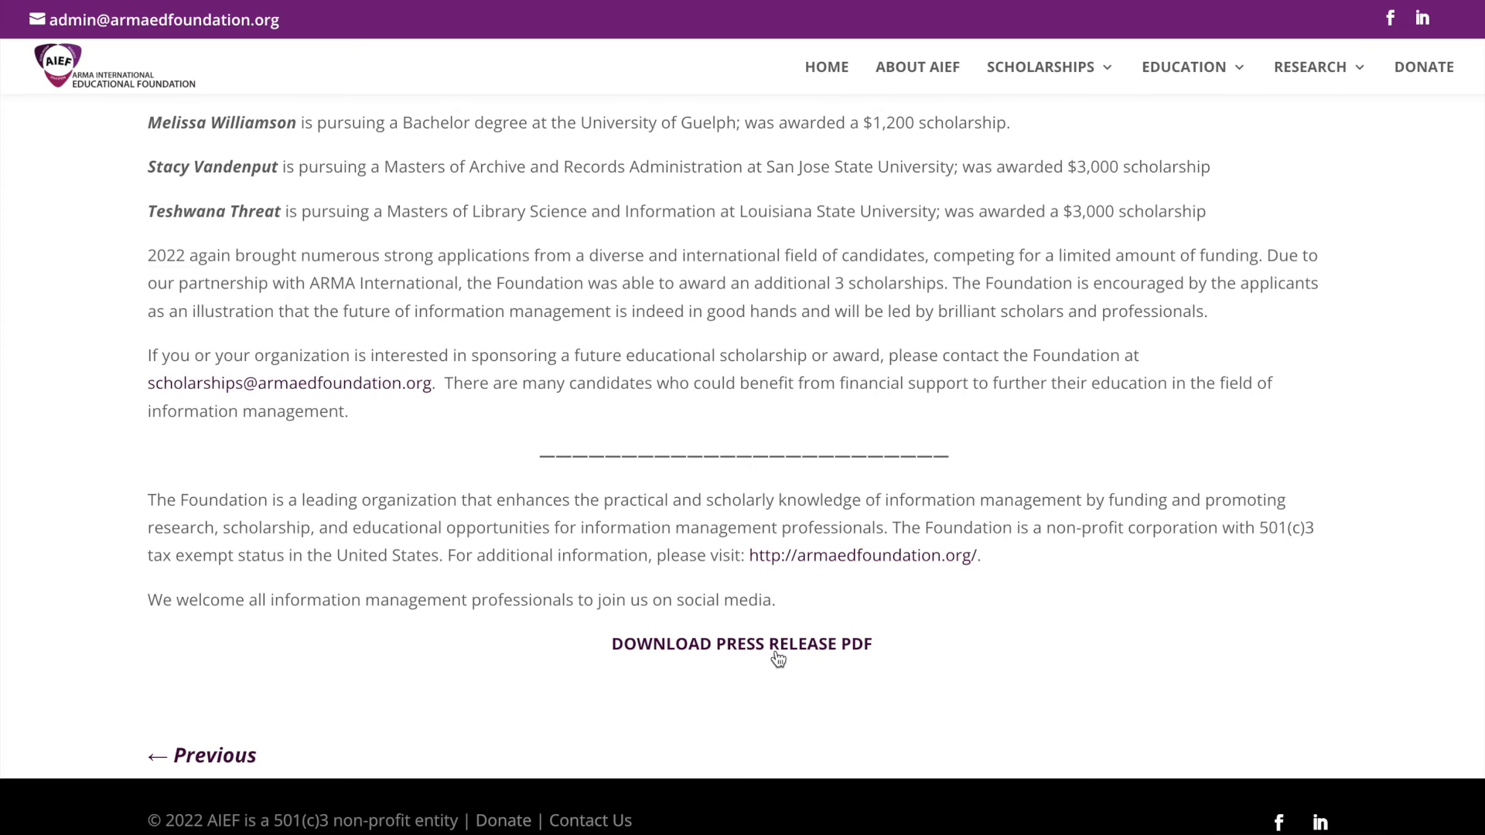
scroll(1330, 574, up, 15)
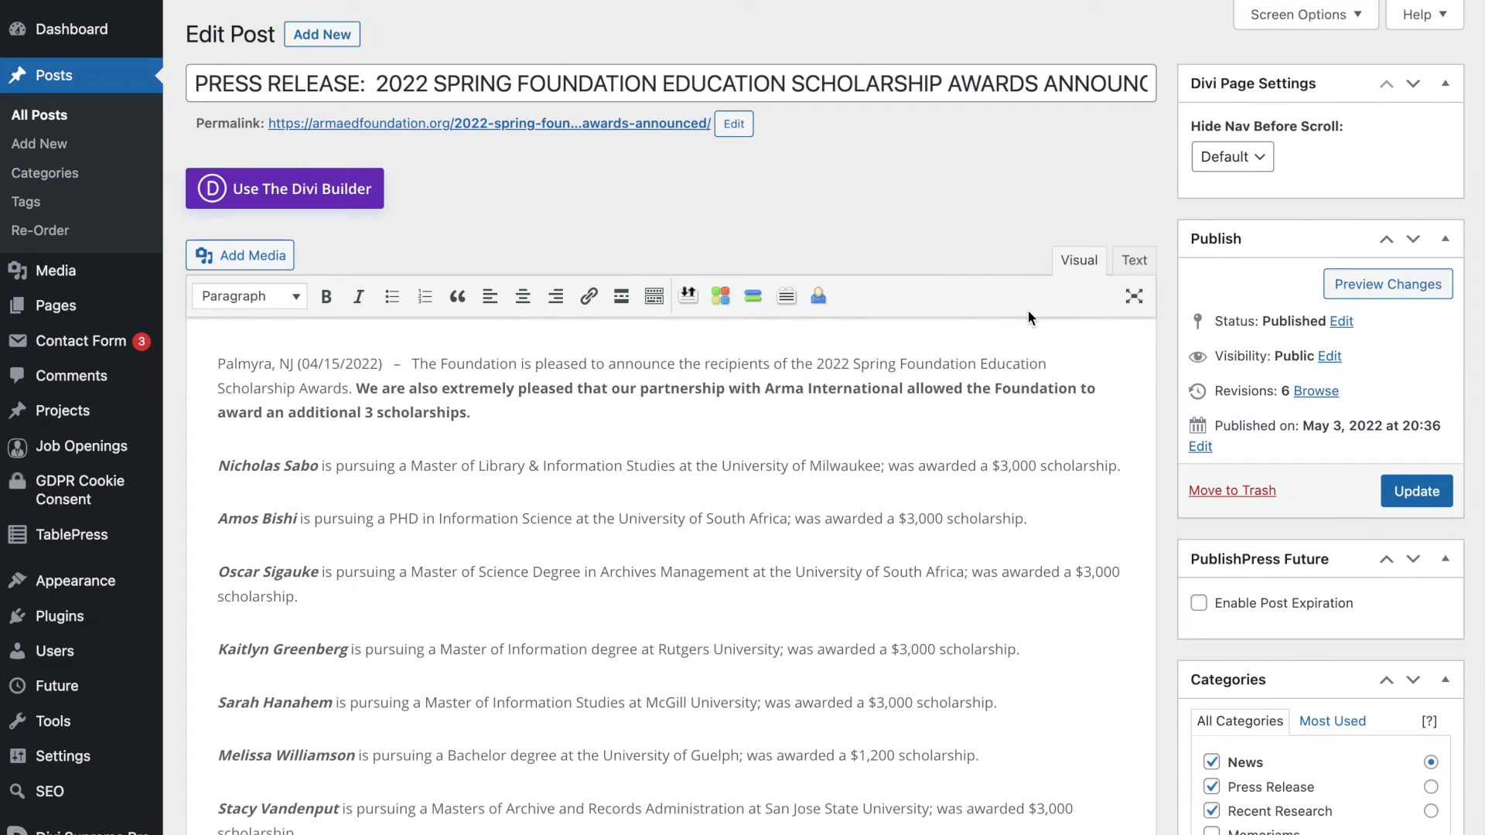
Step: Review the press release post in the editor, including its title, body text, PDF download link and assigned categories
triple_click(437, 80)
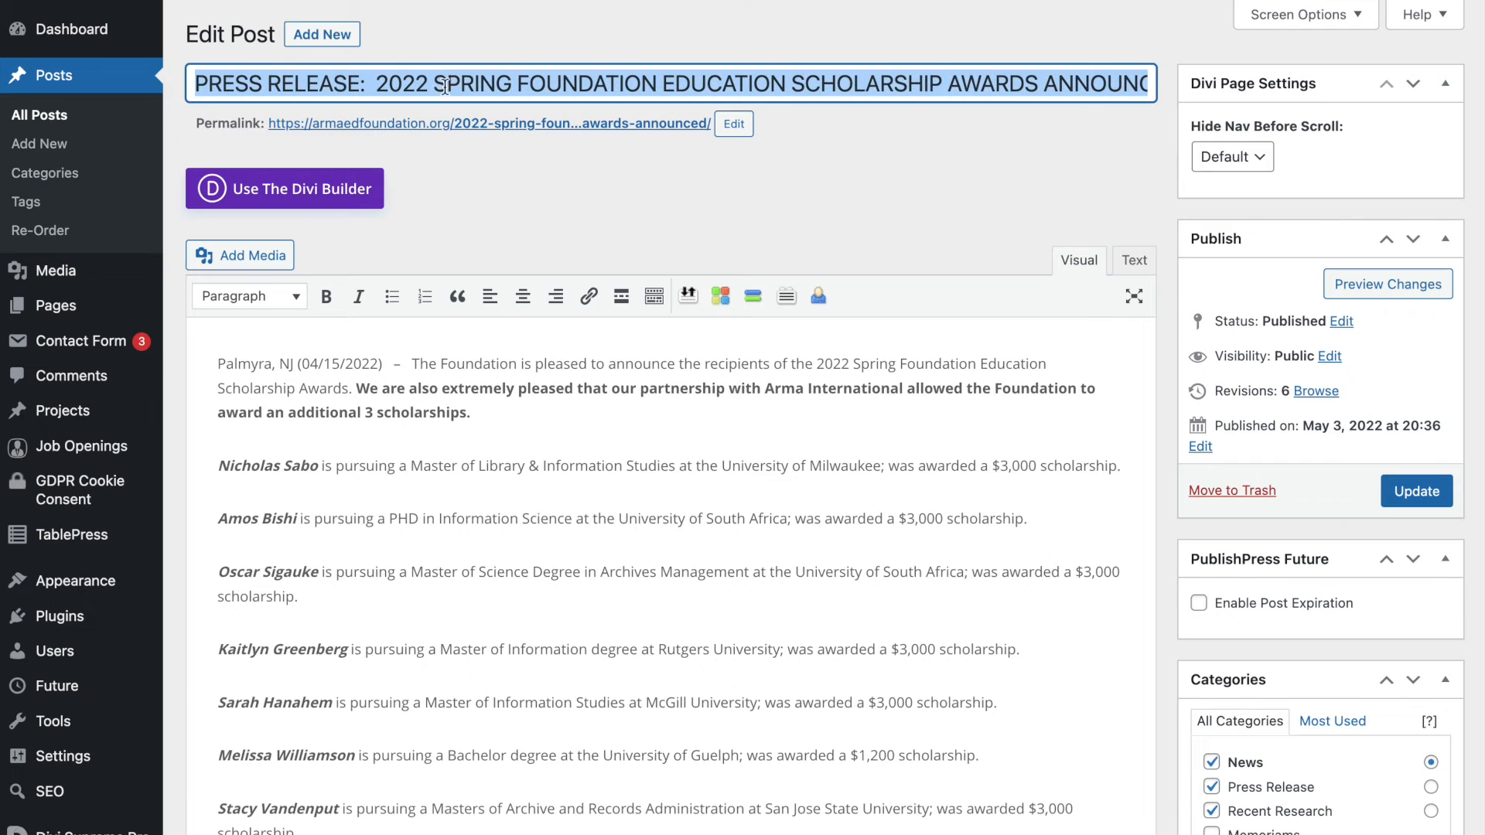
scroll(736, 251, down, 1)
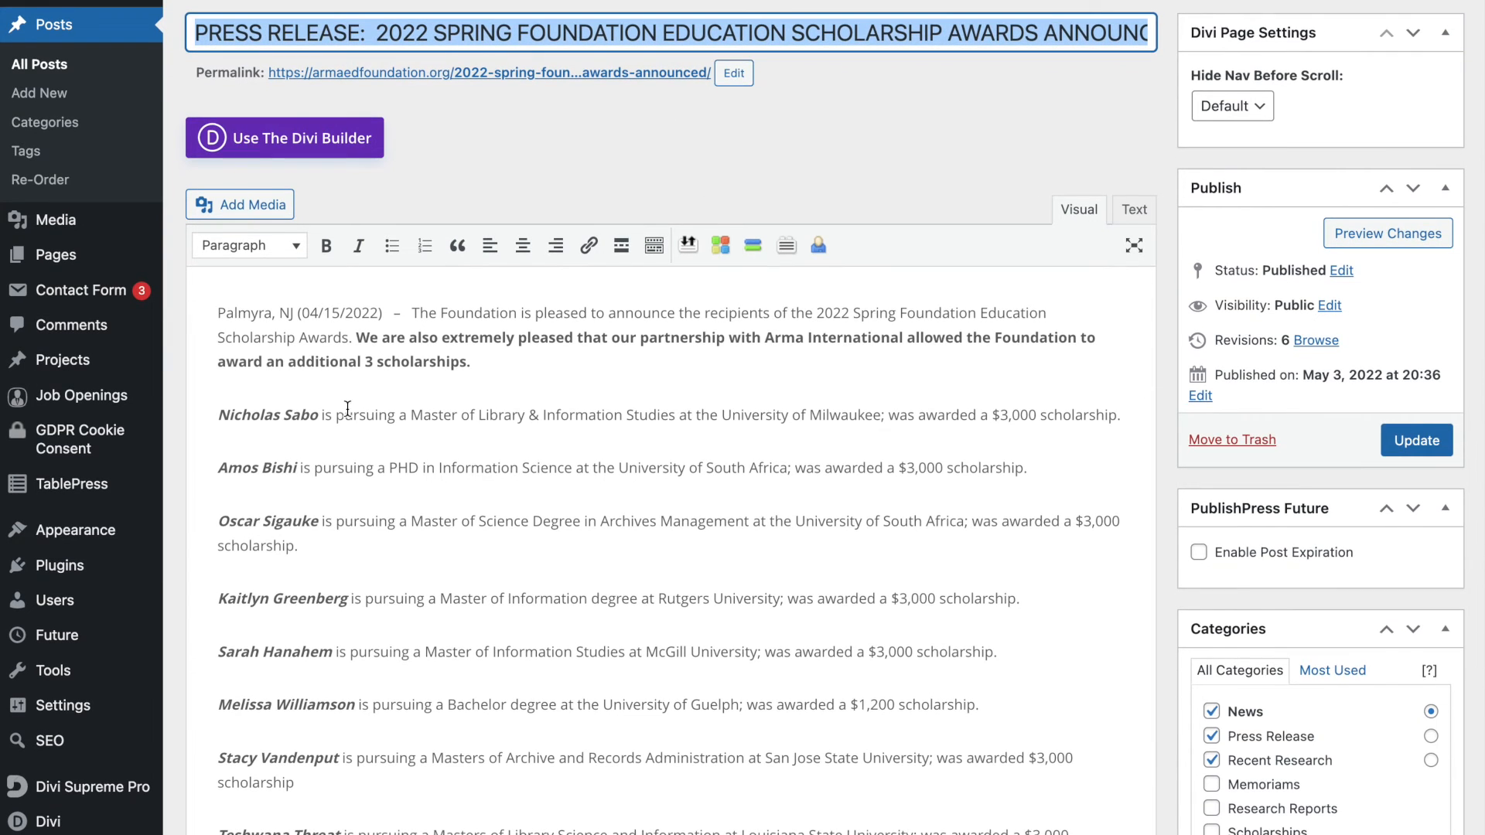
scroll(347, 409, down, 3)
scroll(347, 408, down, 8)
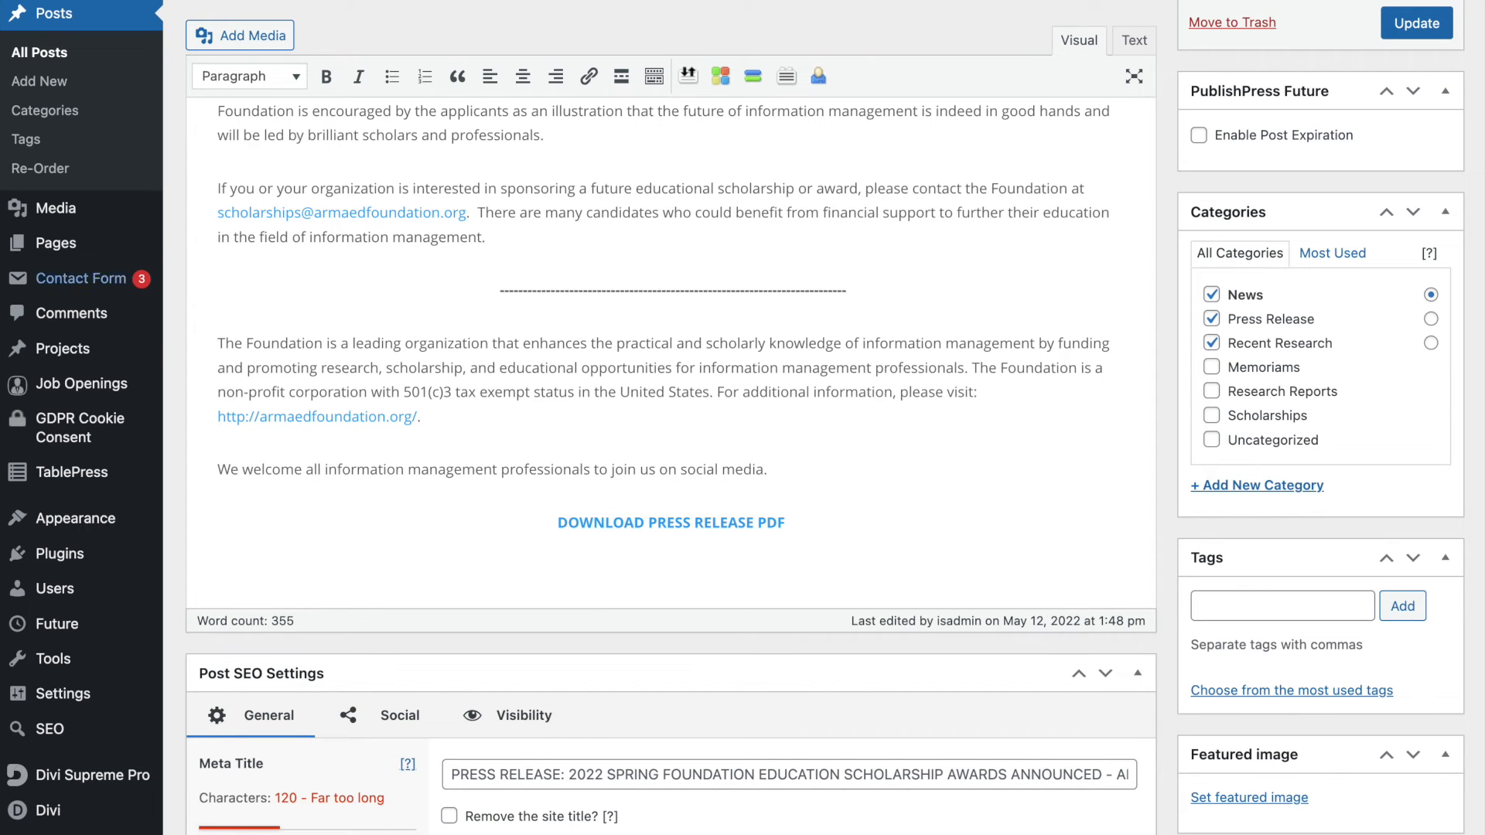
scroll(961, 309, up, 9)
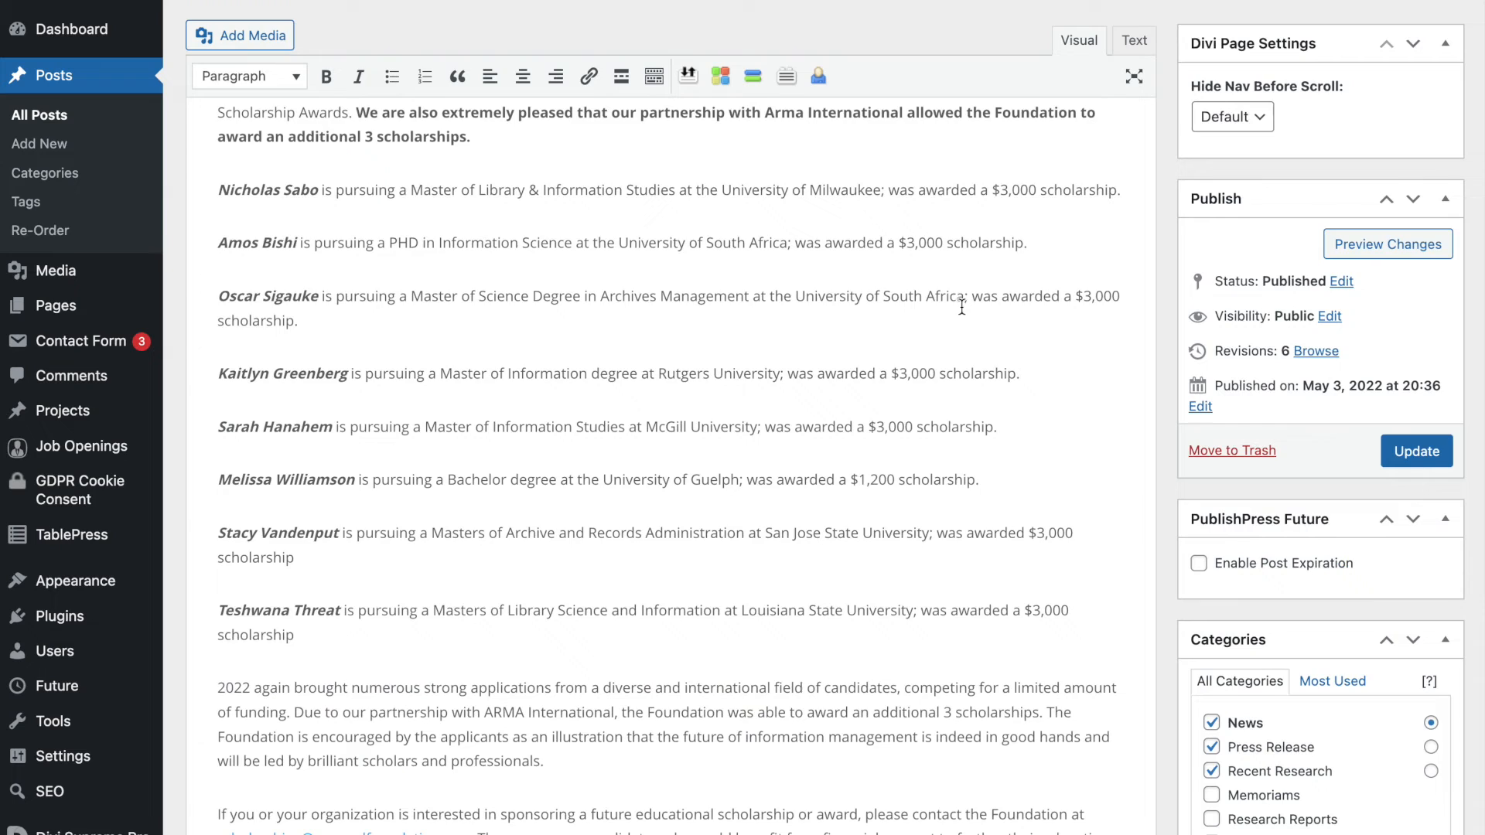
scroll(498, 681, up, 5)
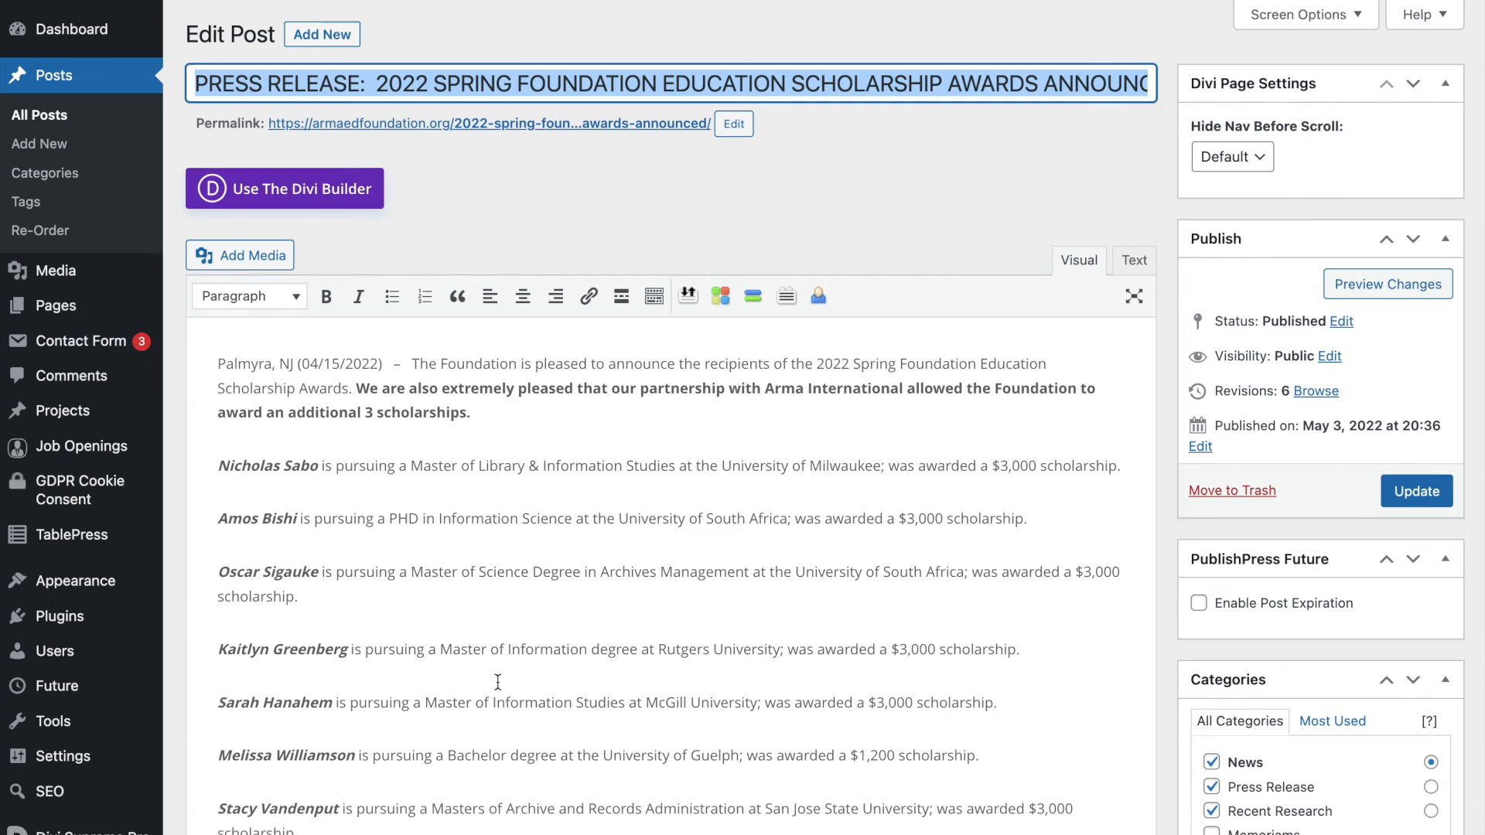
click(831, 42)
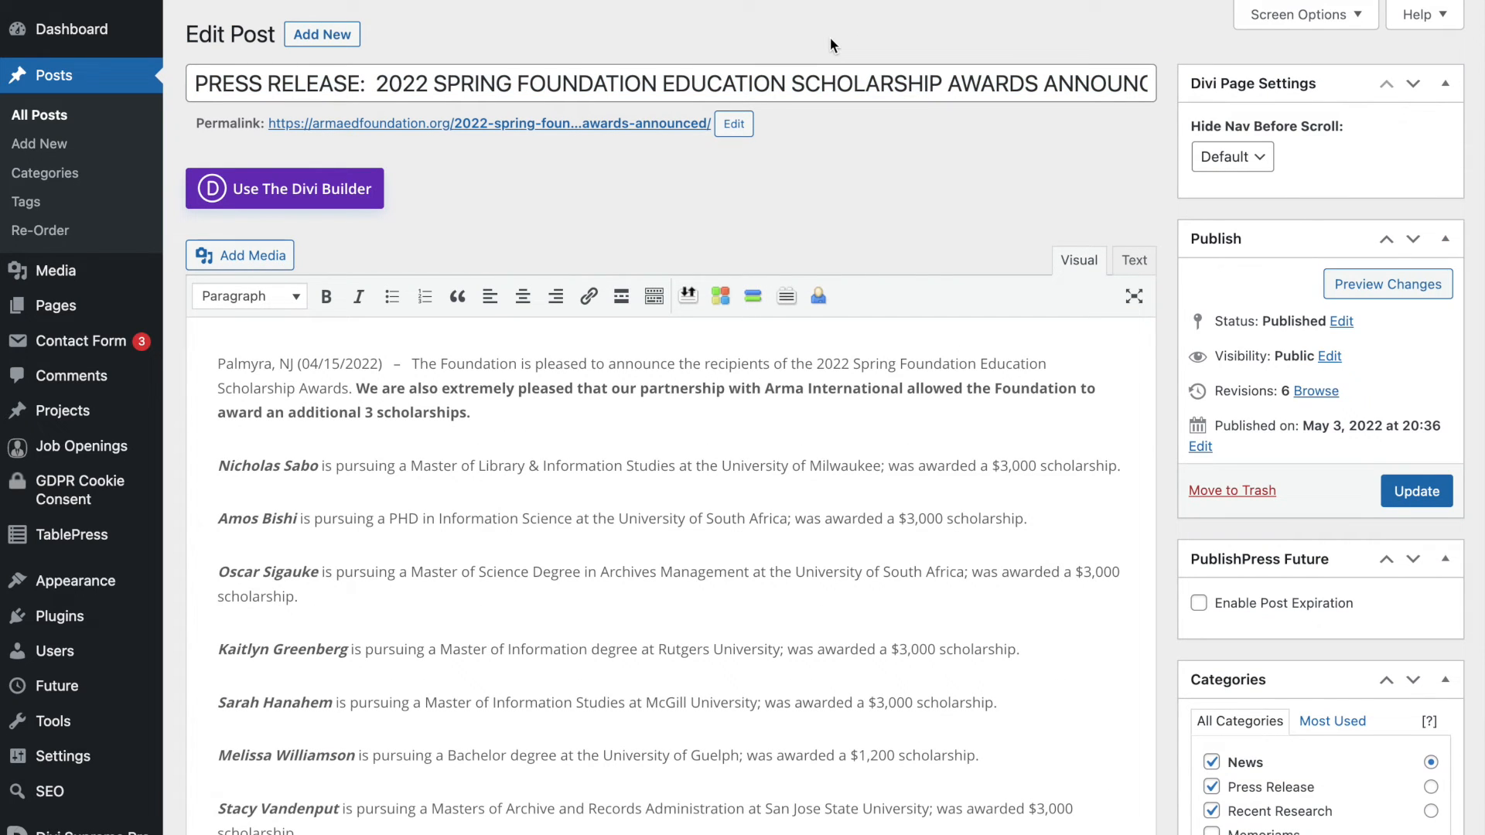
scroll(805, 514, down, 2)
scroll(807, 520, up, 2)
Step: Open the Media Library, show its file upload area and browse the existing PDFs and images
mouse_move(68, 275)
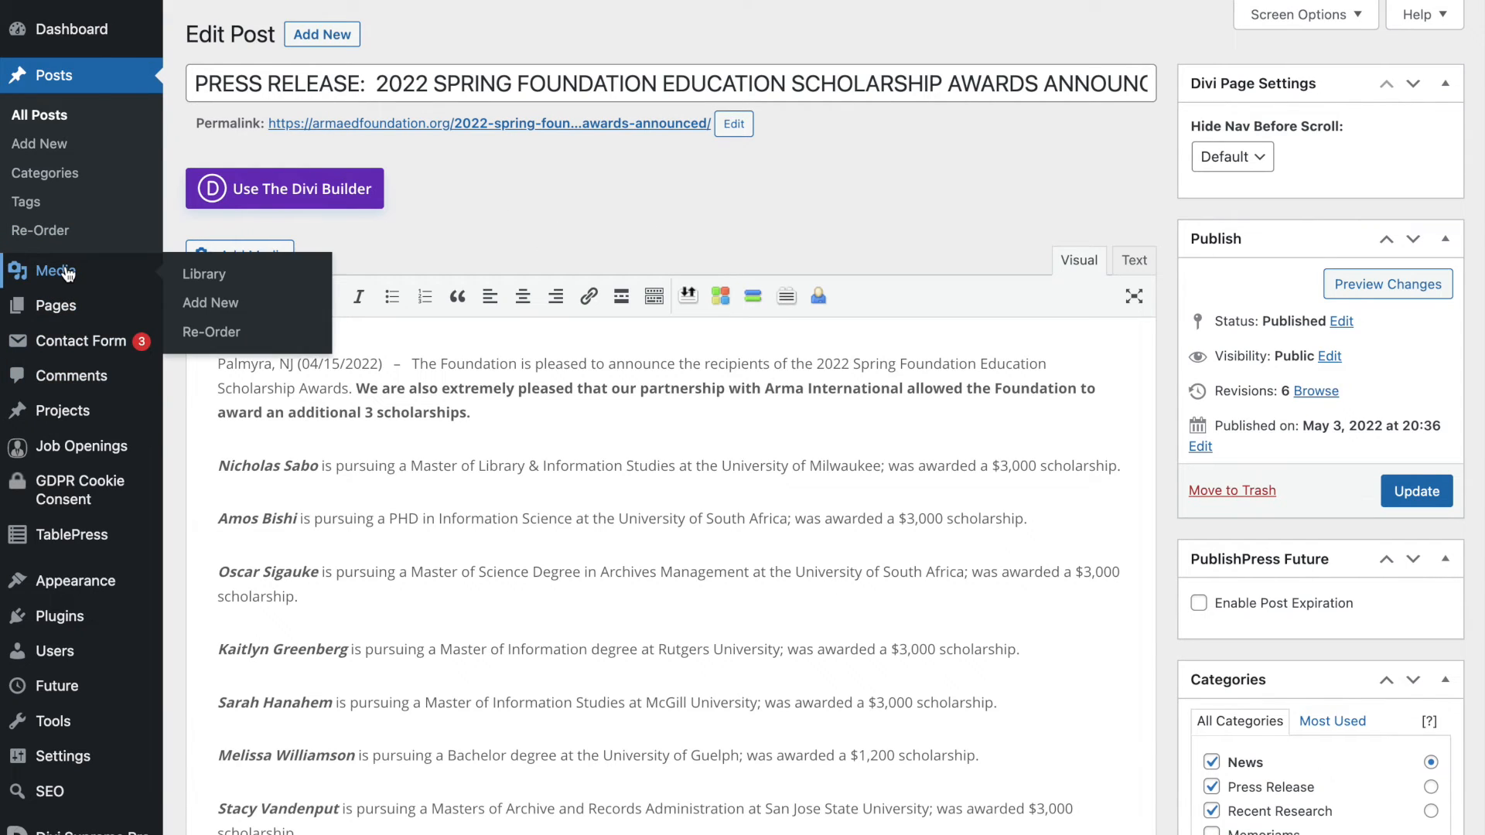
right_click(195, 272)
key(Escape)
click(204, 274)
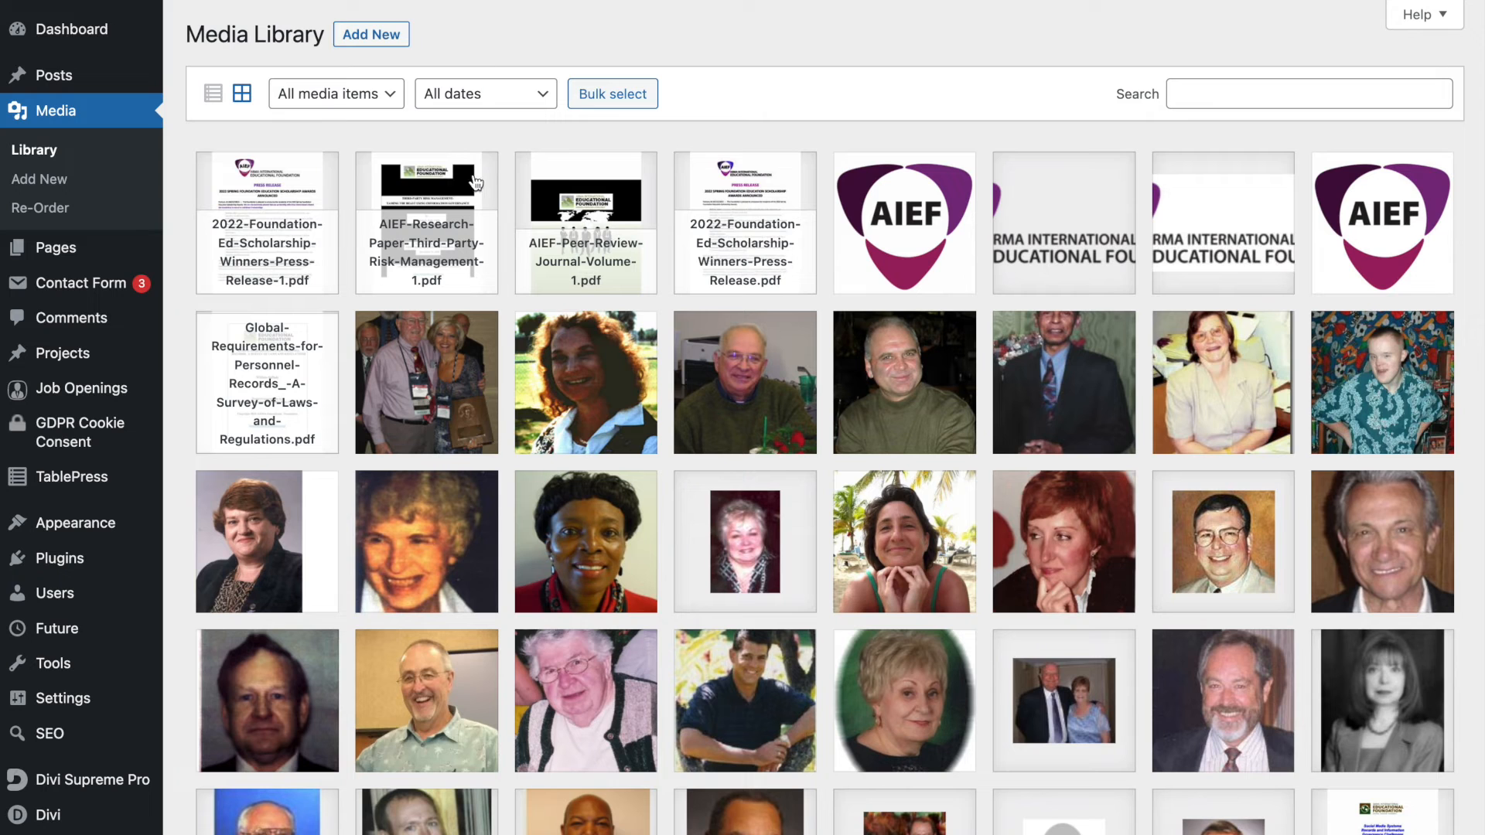
click(371, 34)
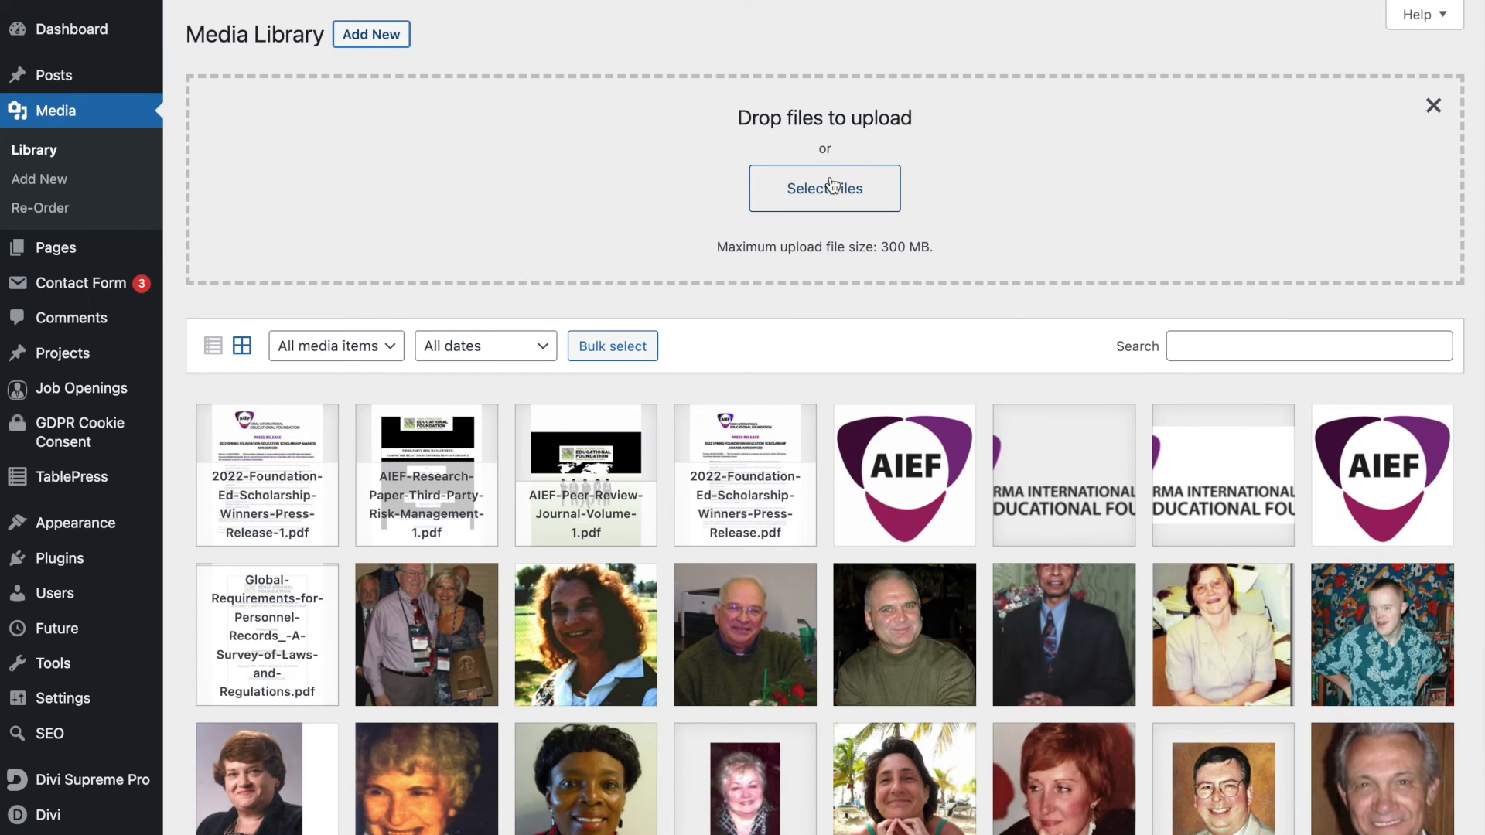
scroll(1274, 317, down, 4)
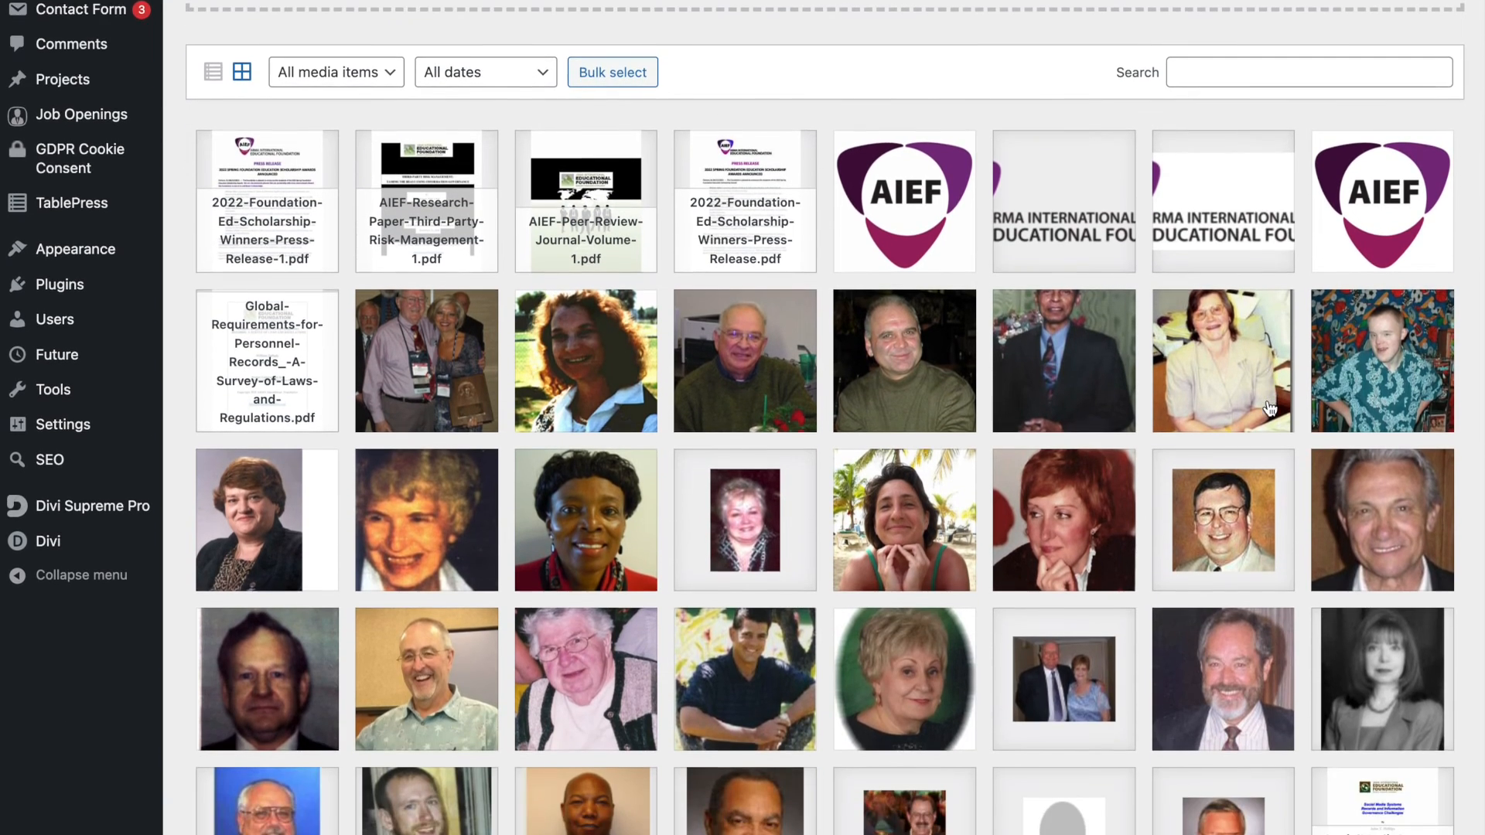
scroll(1269, 409, down, 3)
scroll(1269, 409, down, 5)
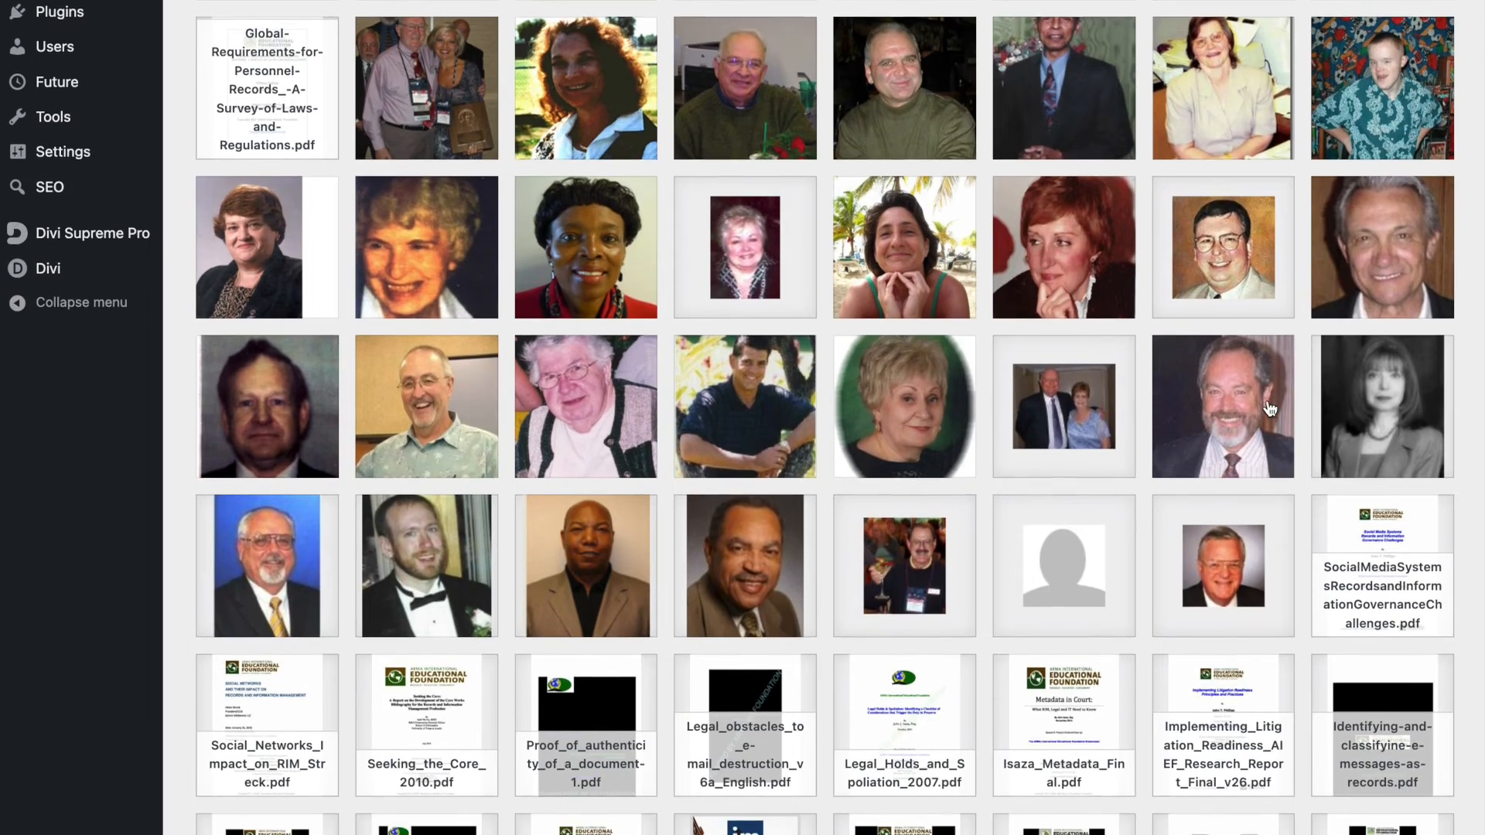
scroll(1269, 408, down, 5)
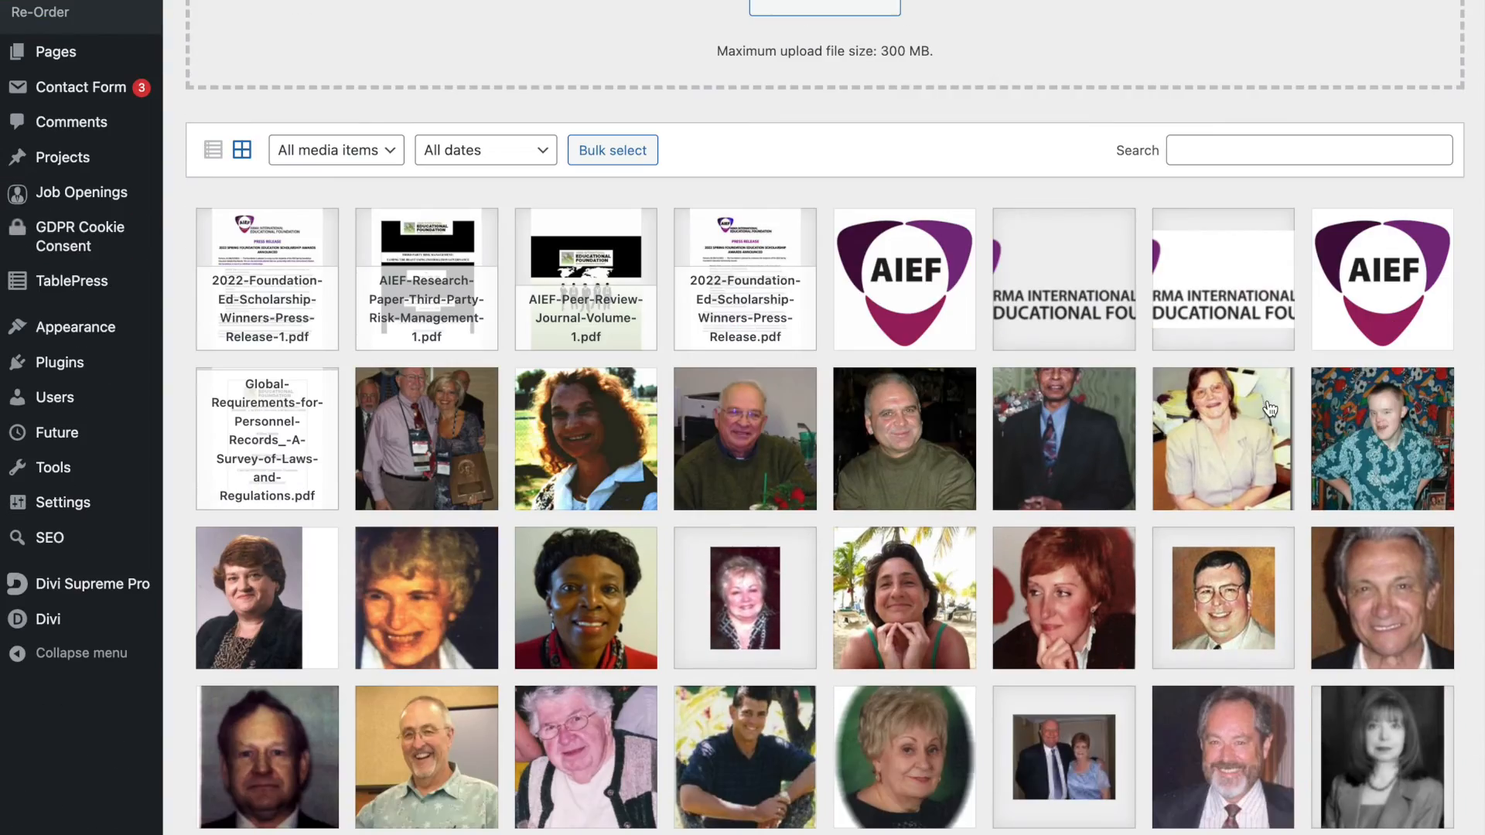
scroll(1269, 408, up, 3)
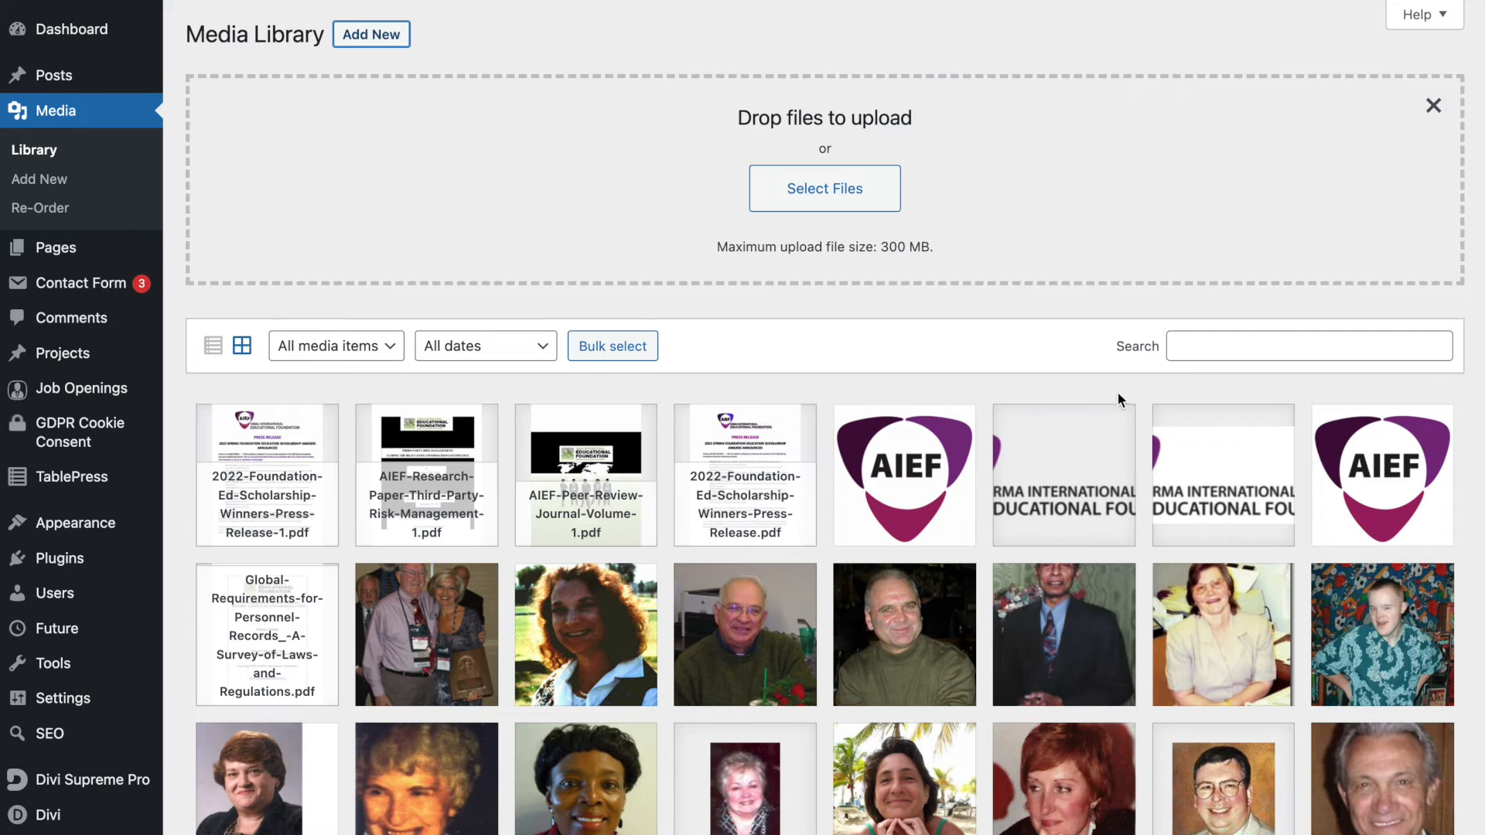
Step: Upload the Dcards Intake digital business cards PDF to the Media Library and open its attachment details
scroll(1271, 530, down, 1)
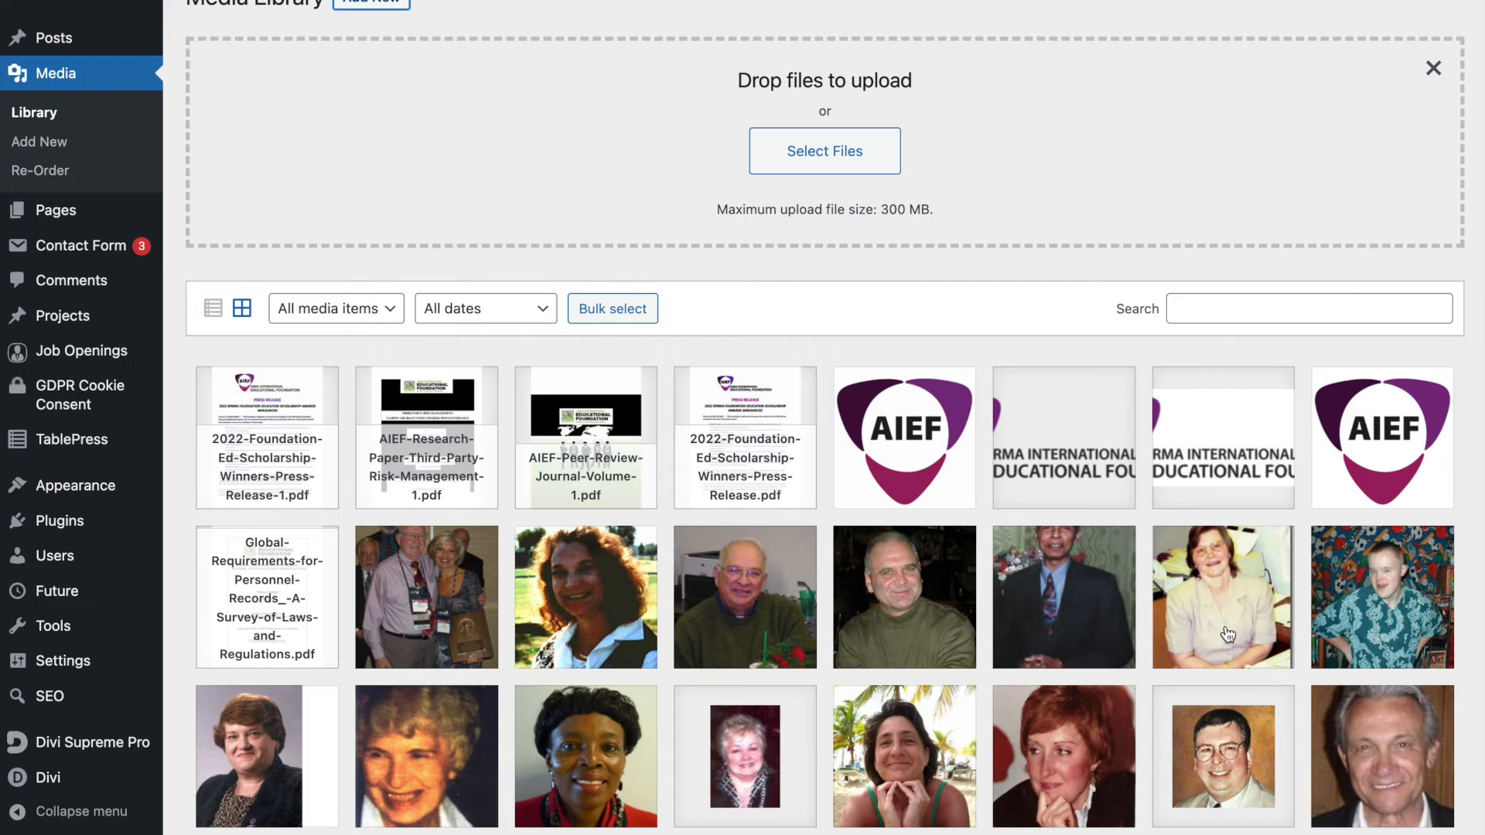
scroll(1233, 596, up, 1)
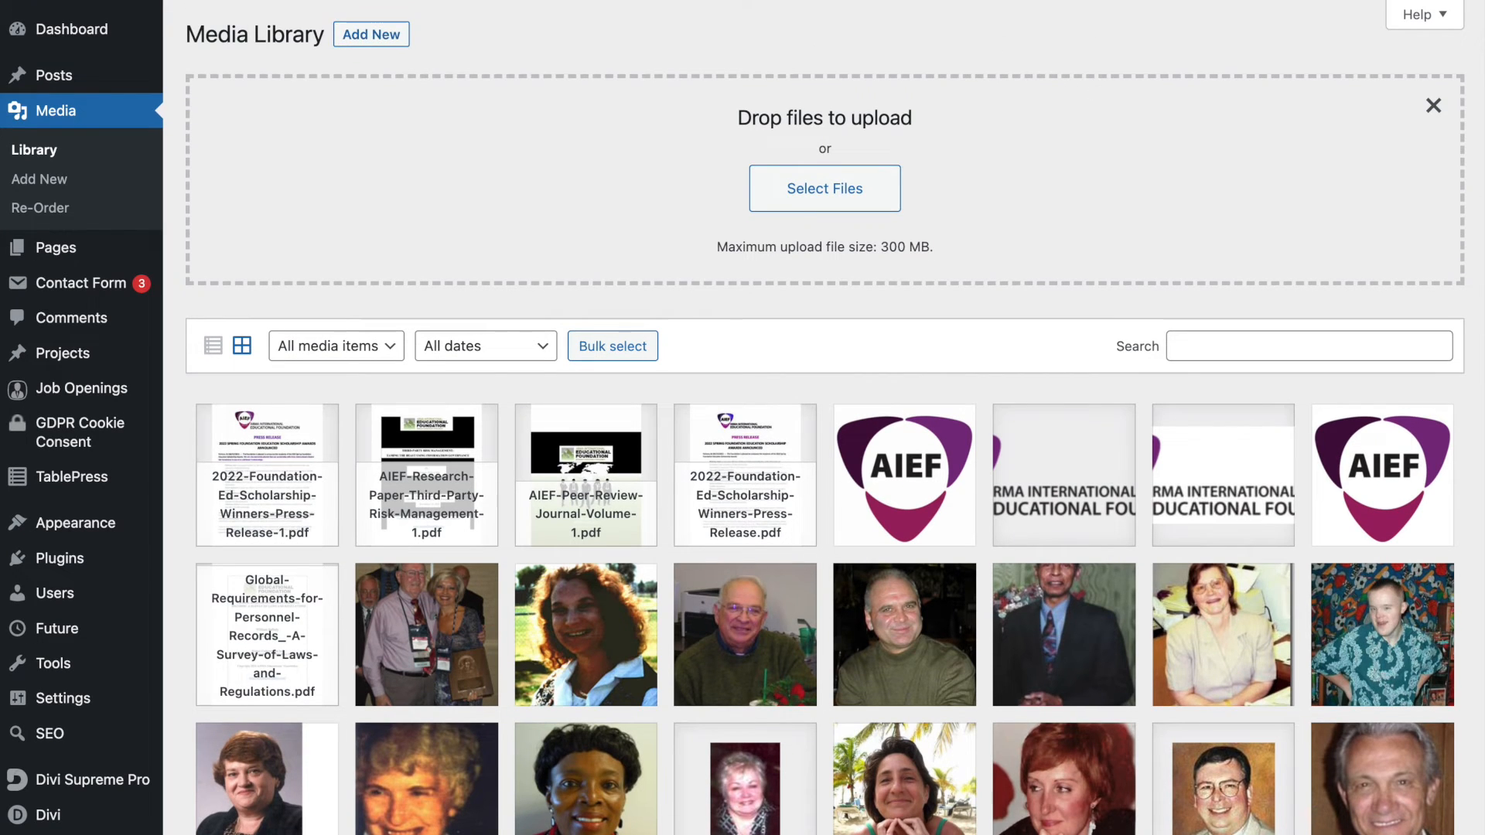
click(795, 203)
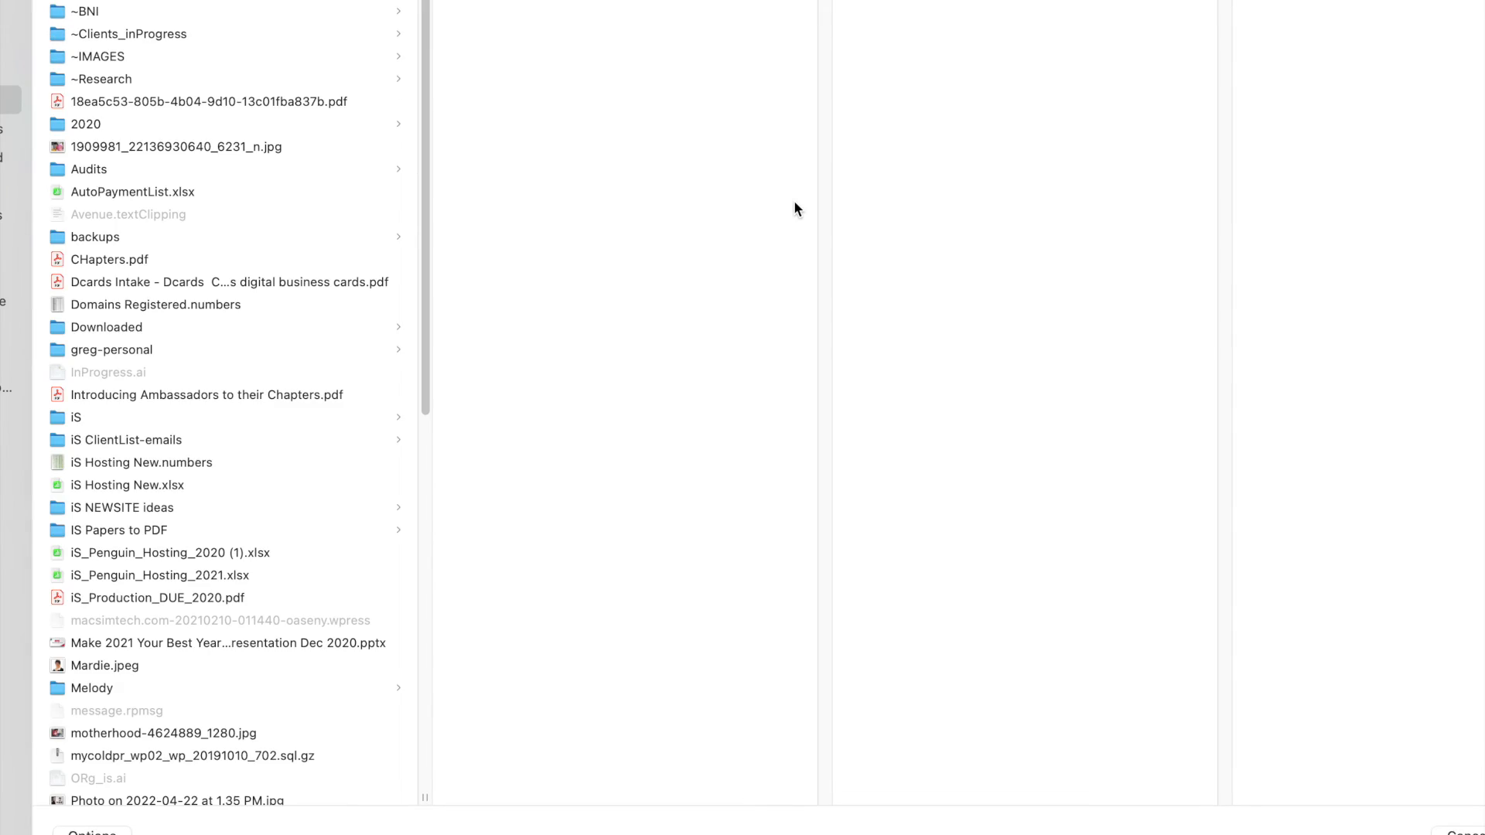
click(179, 283)
key(Return)
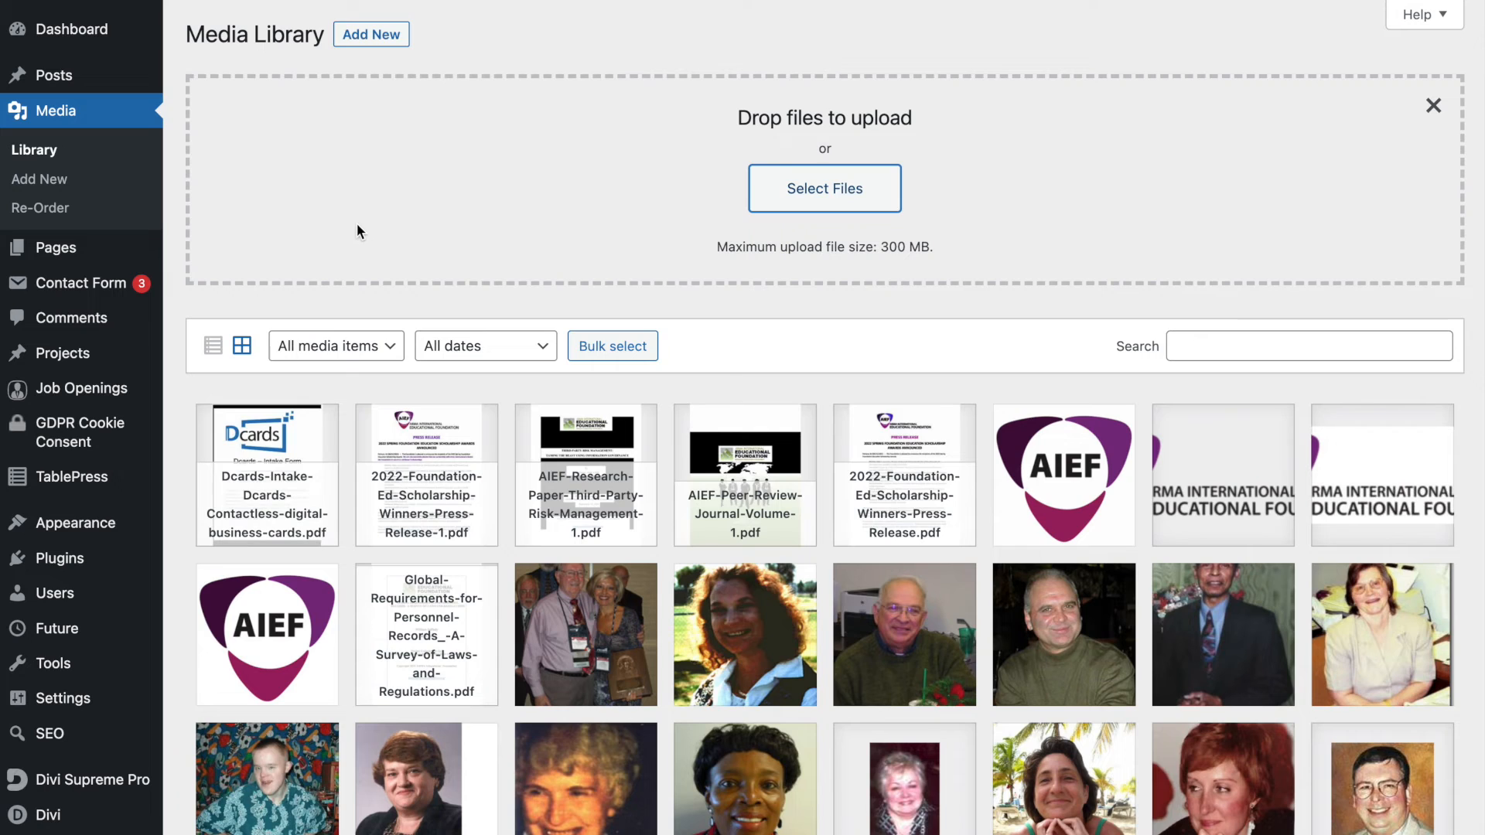
click(266, 479)
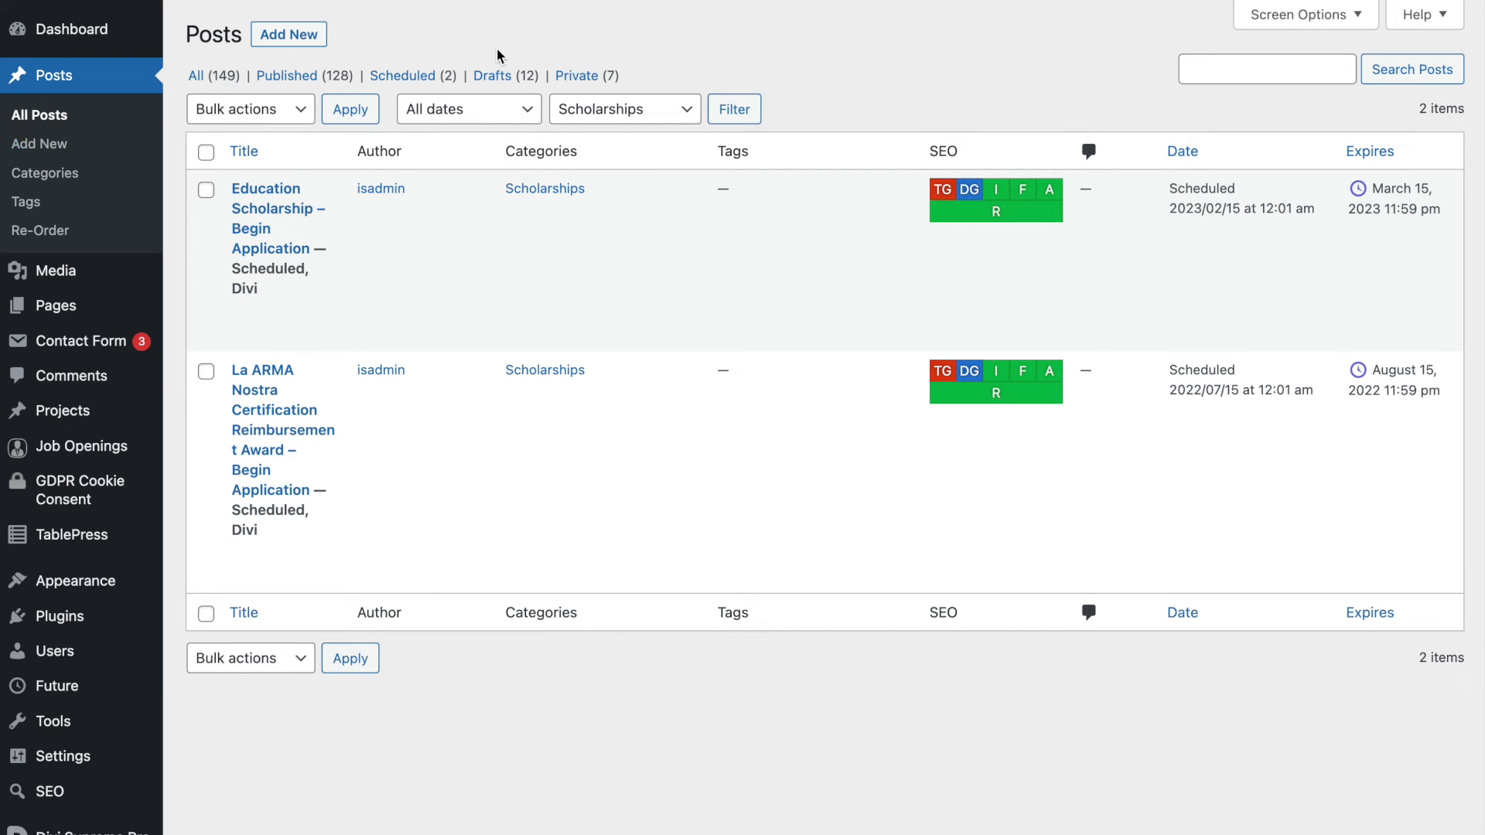
mouse_move(440, 1)
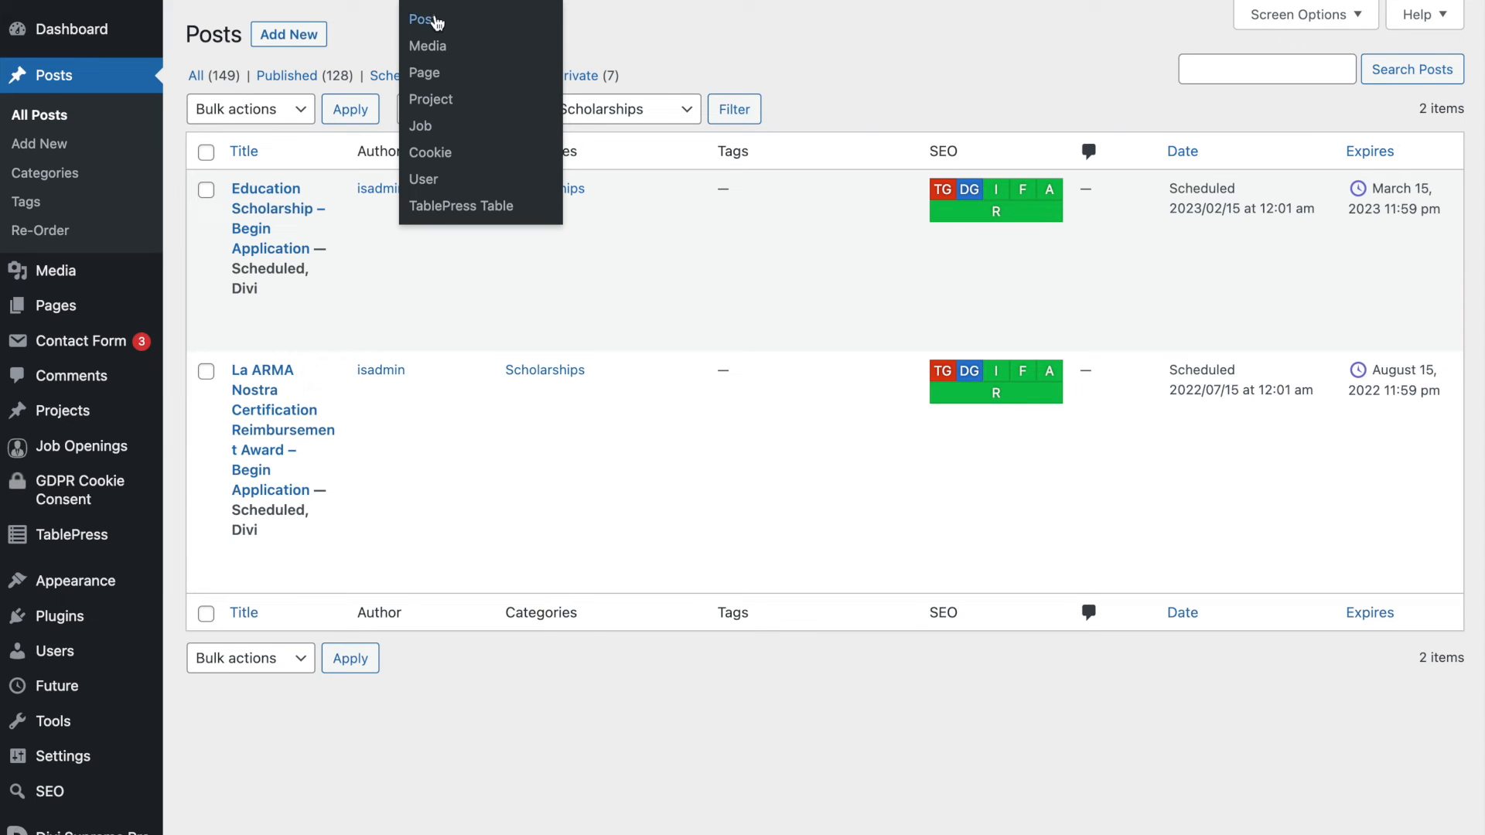
click(45, 150)
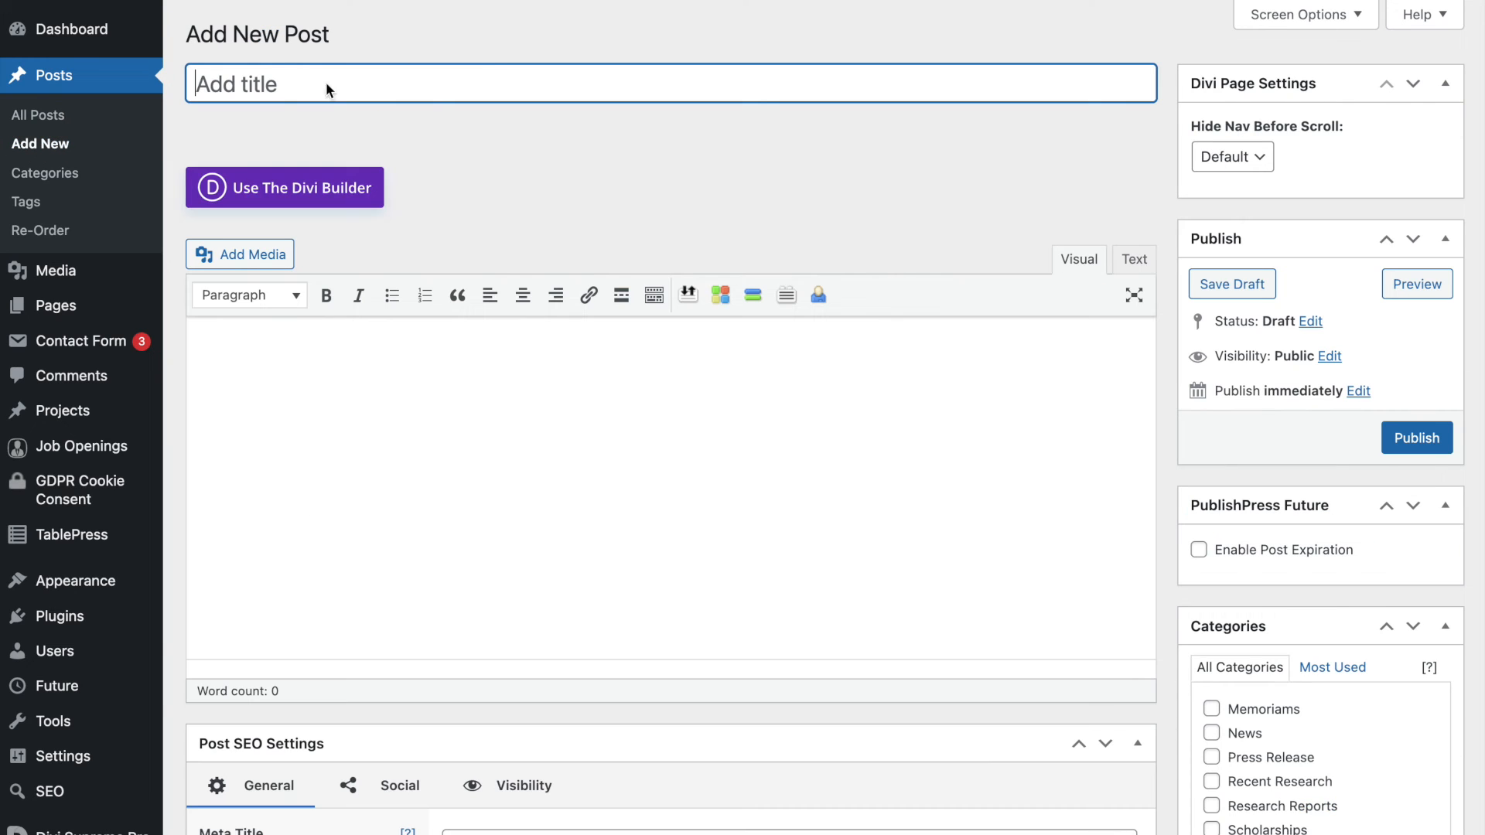
key(super+bracketleft)
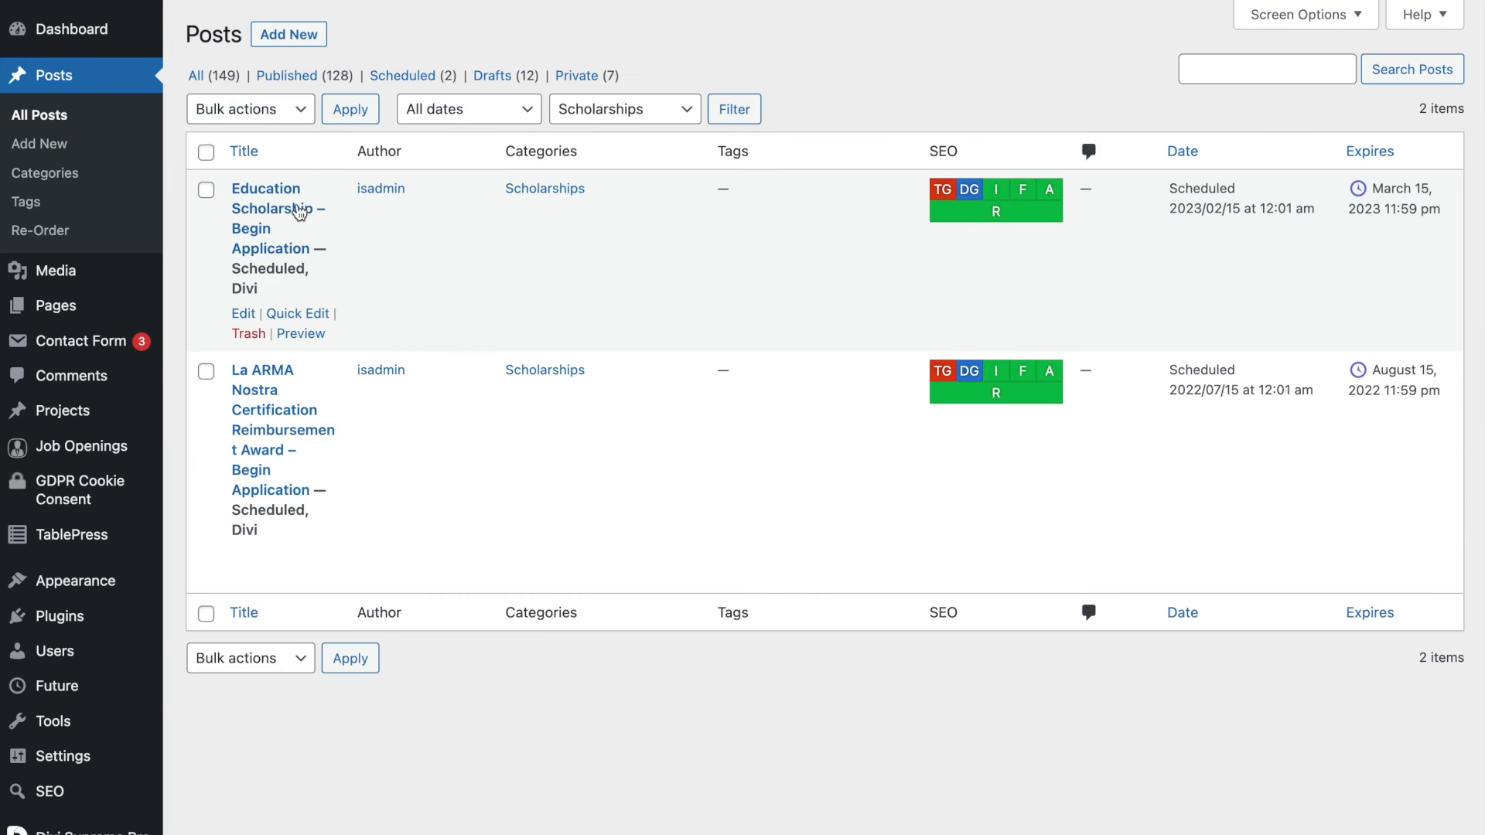
click(272, 45)
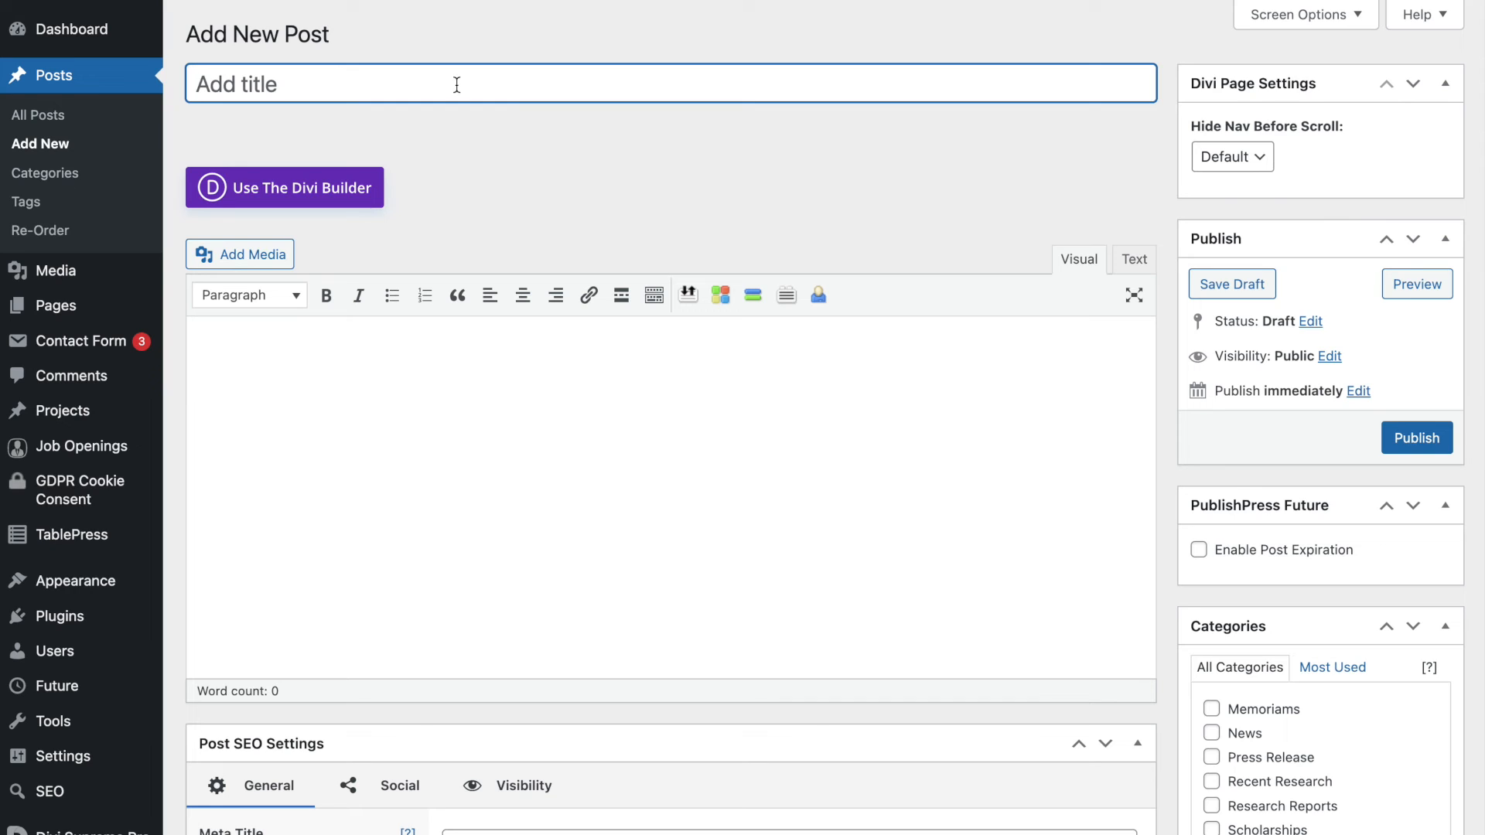
text(Test post)
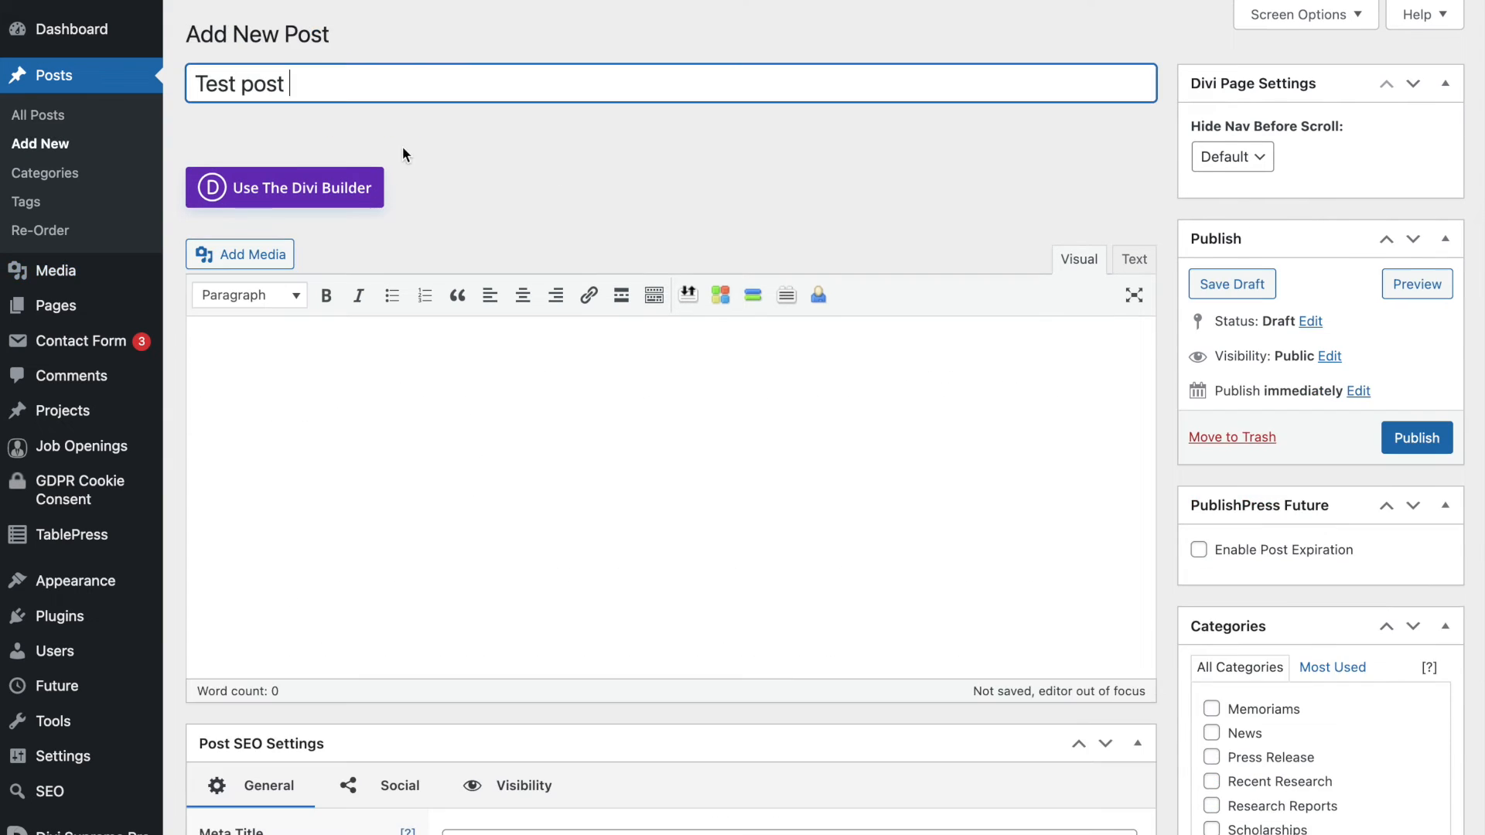
click(37, 114)
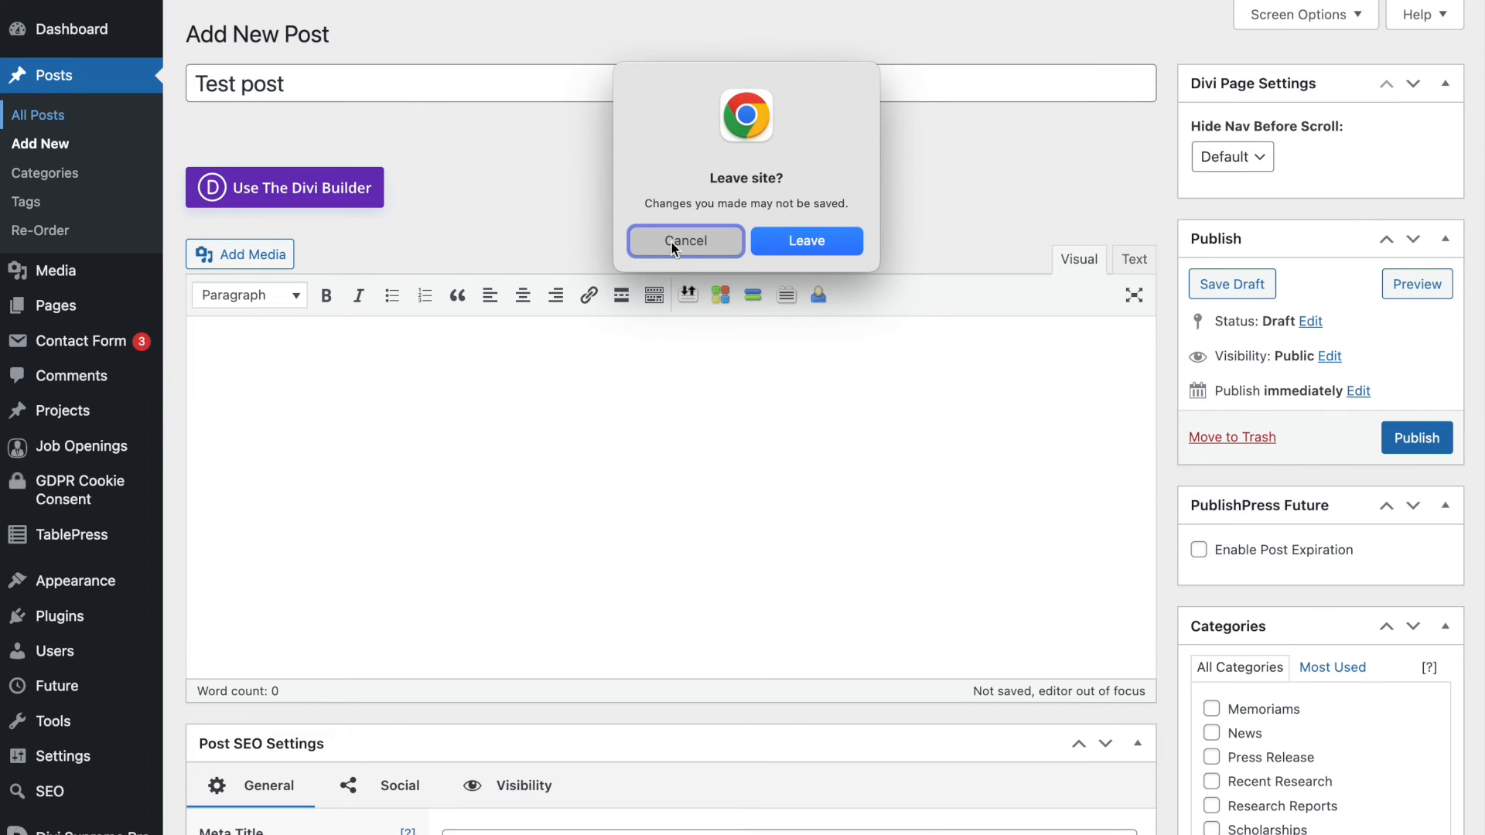
click(806, 243)
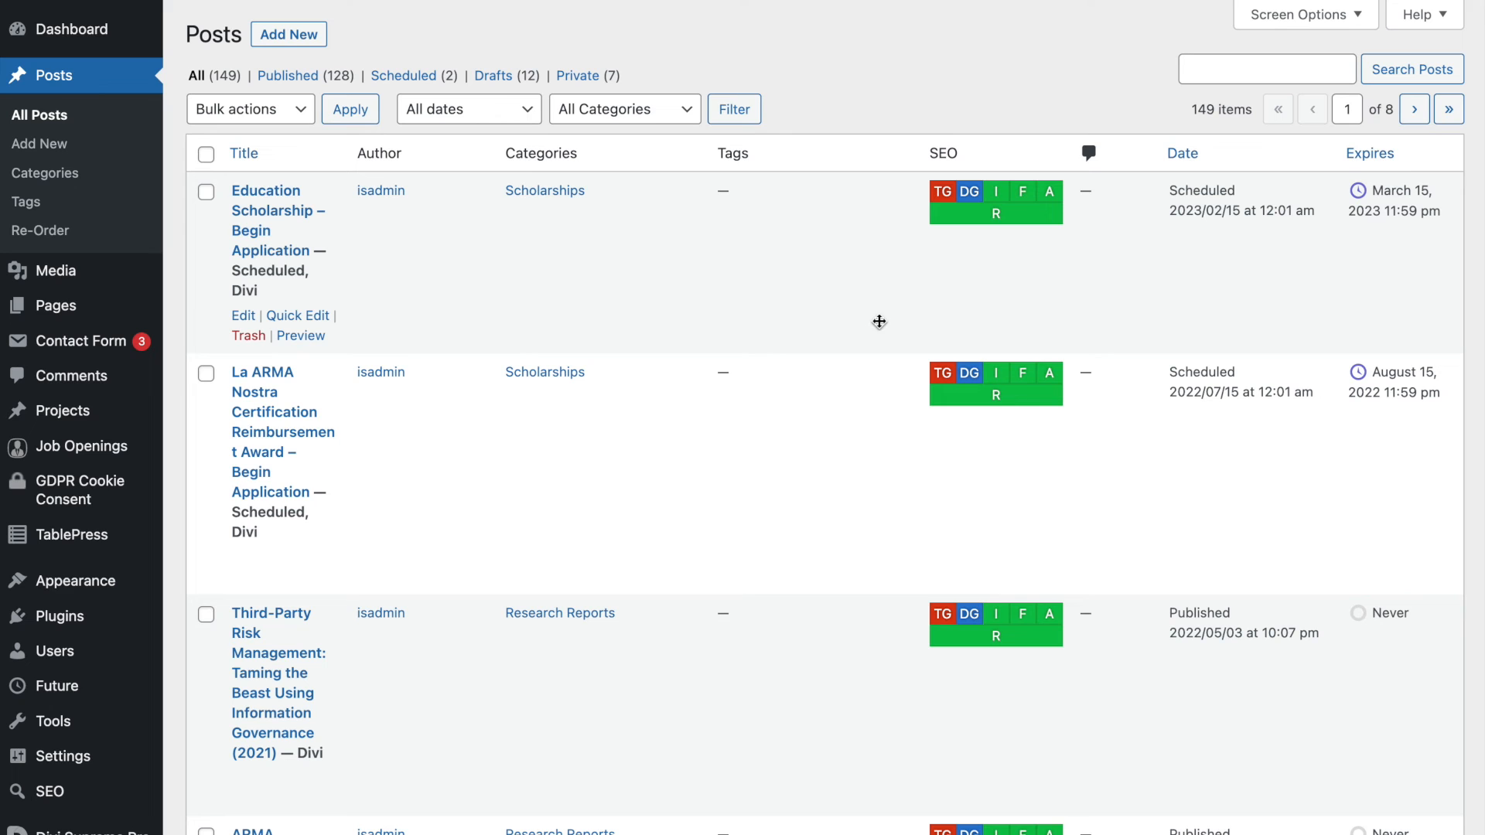
Step: Copy the entire body of the 2022 Spring Foundation Education Scholarship Awards press release from its post editor
scroll(736, 341, down, 5)
scroll(737, 345, up, 3)
scroll(737, 344, up, 2)
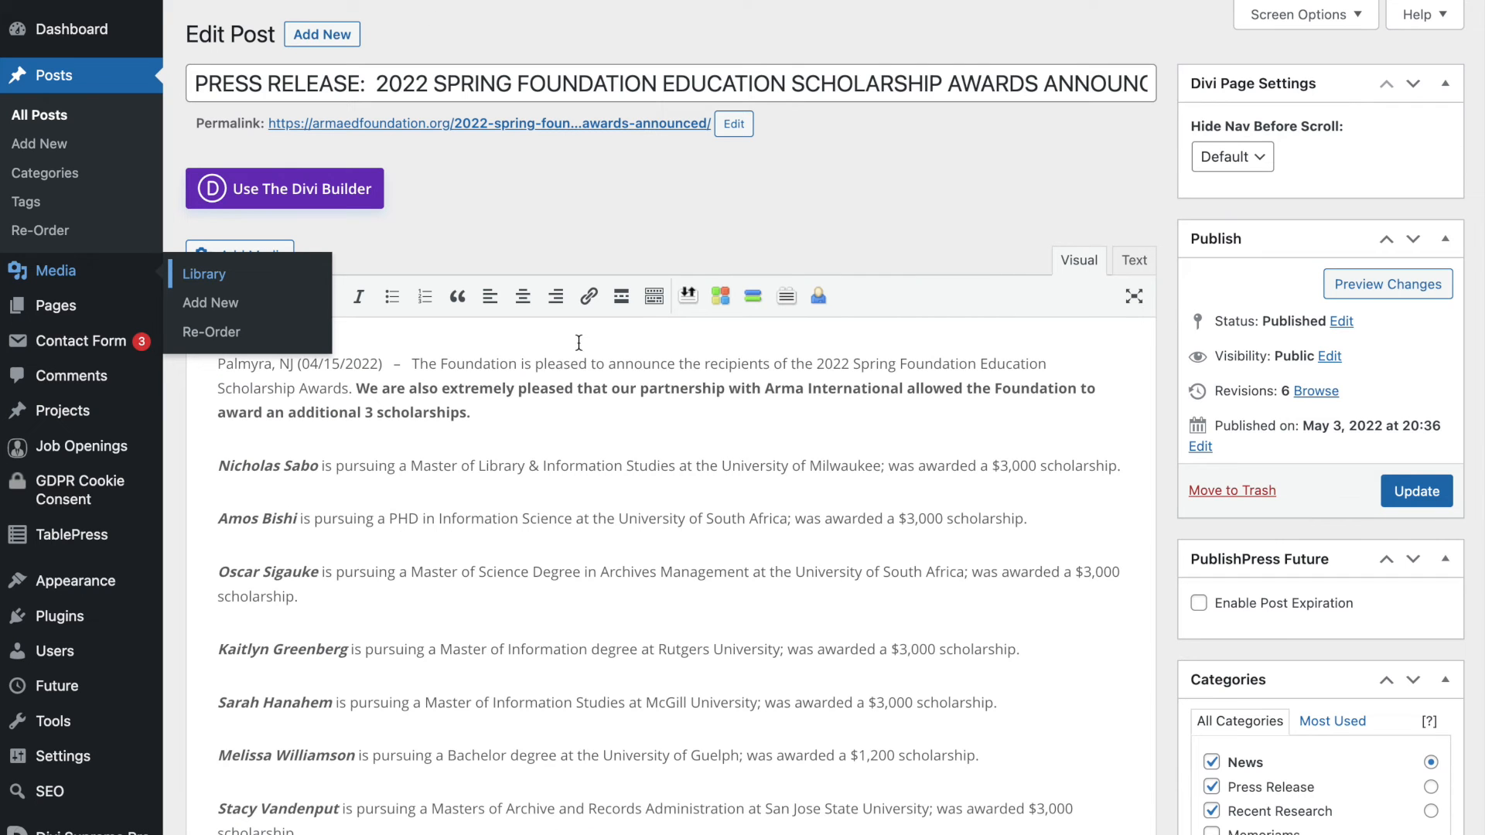
click(806, 384)
key(Delete)
text(I)
key(ctrl+a)
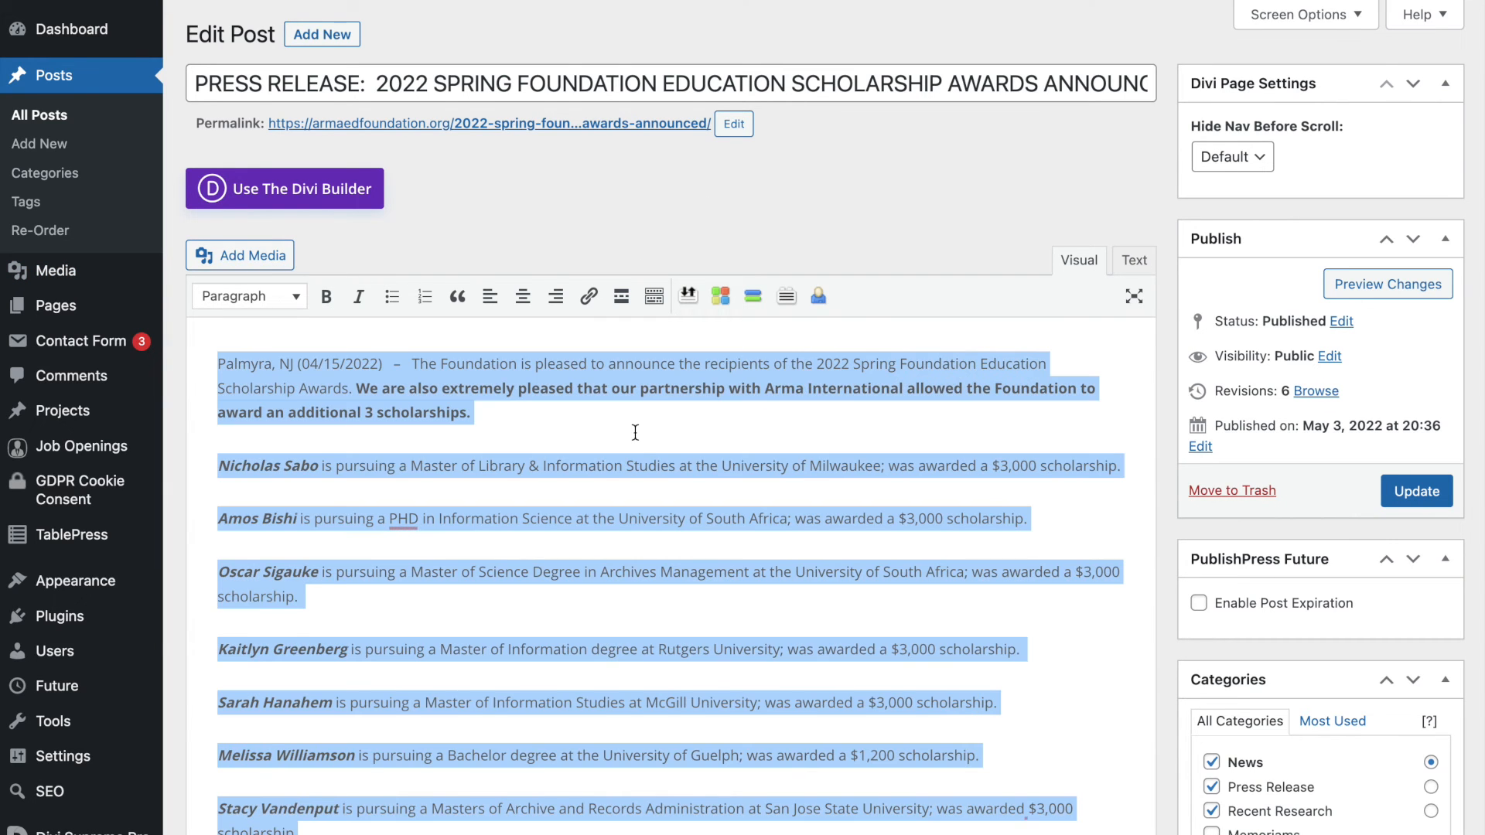
click(607, 407)
key(ctrl+a)
right_click(577, 396)
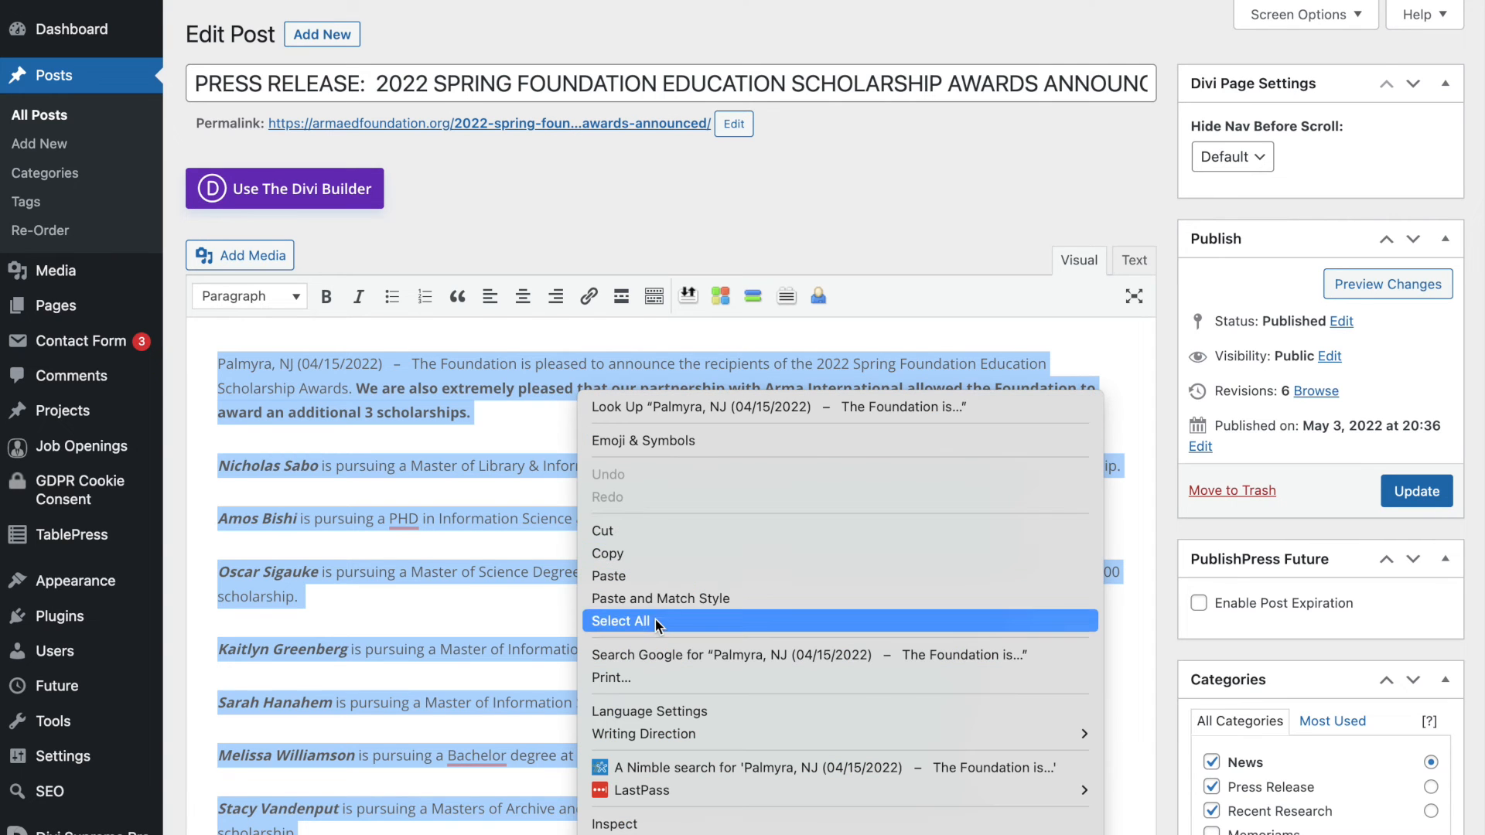
click(558, 403)
right_click(559, 381)
click(625, 552)
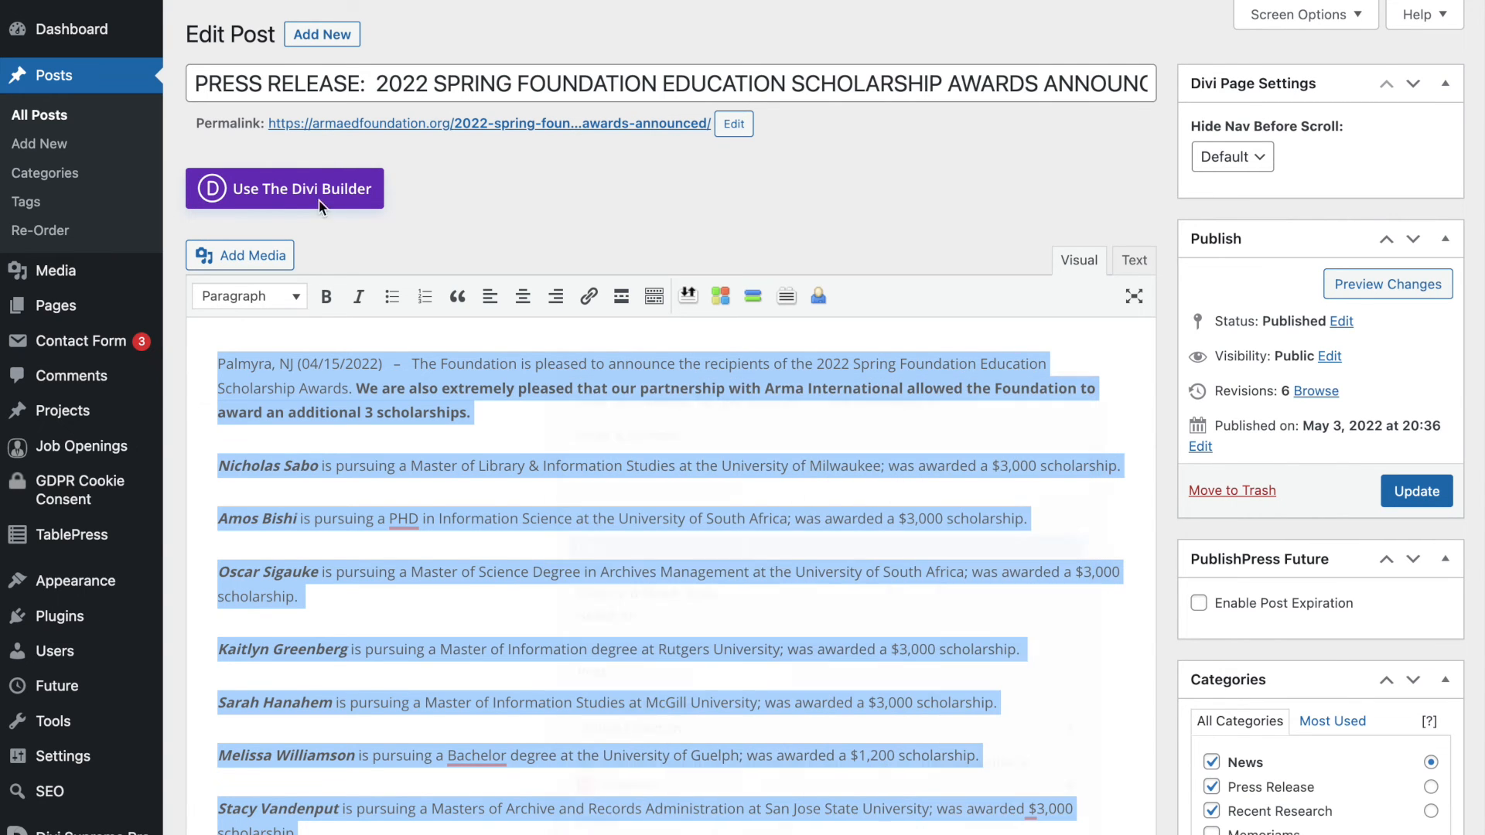
Step: Create a new post titled "Test post" and paste the copied press release text into its body
right_click(323, 35)
click(356, 48)
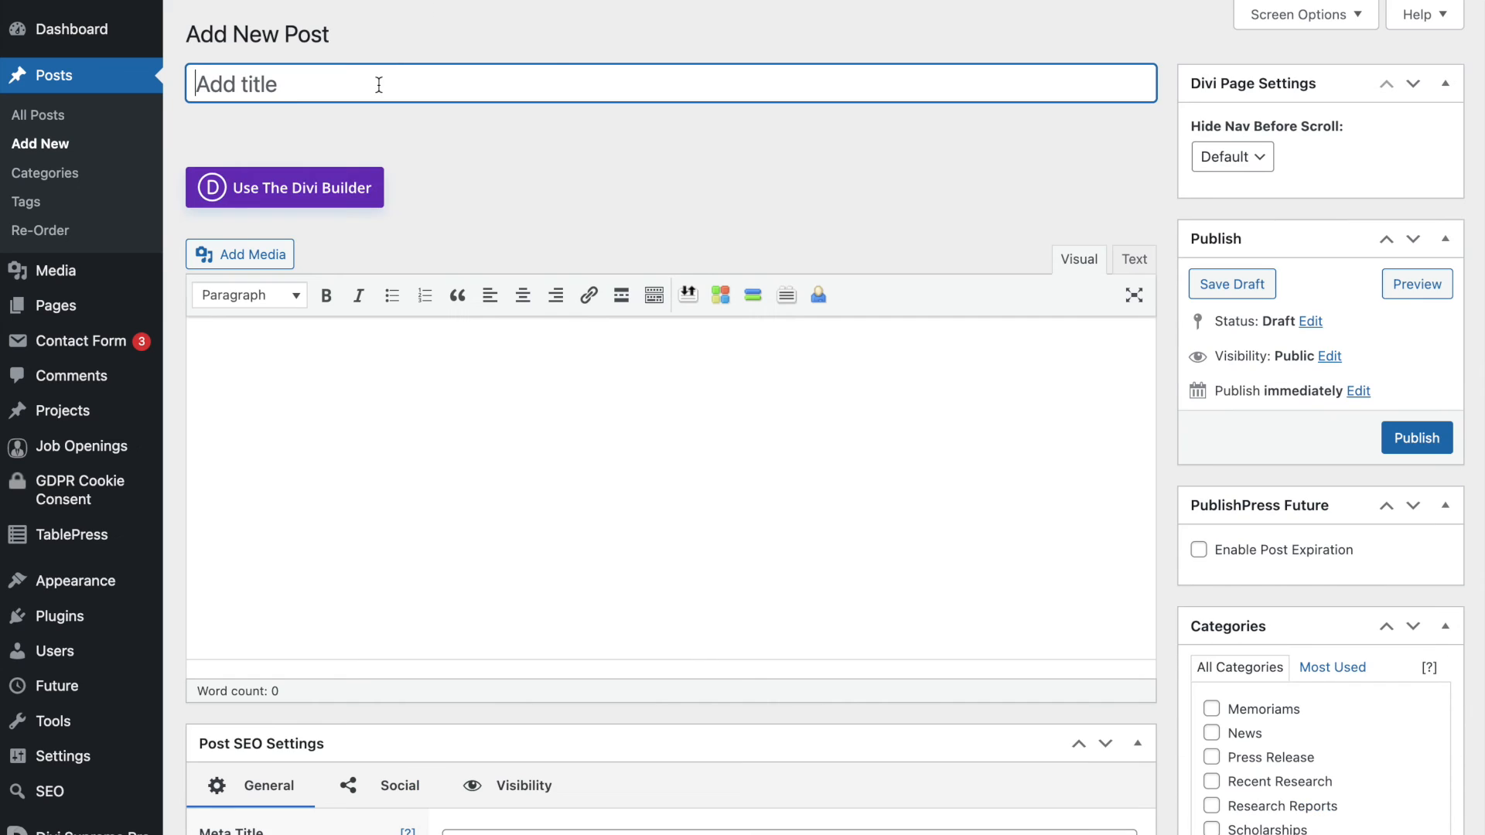
text(Test post)
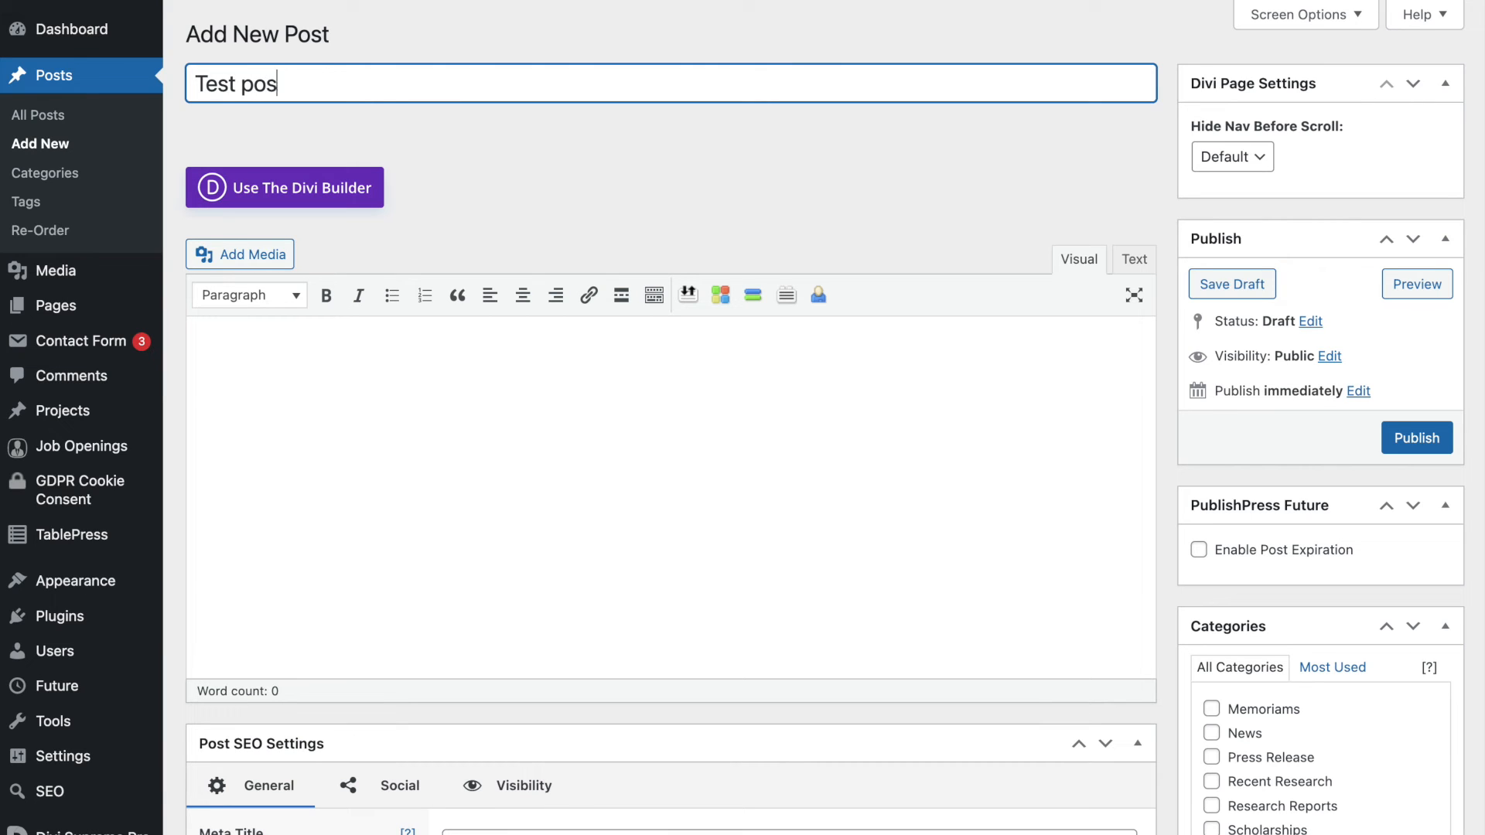
click(315, 371)
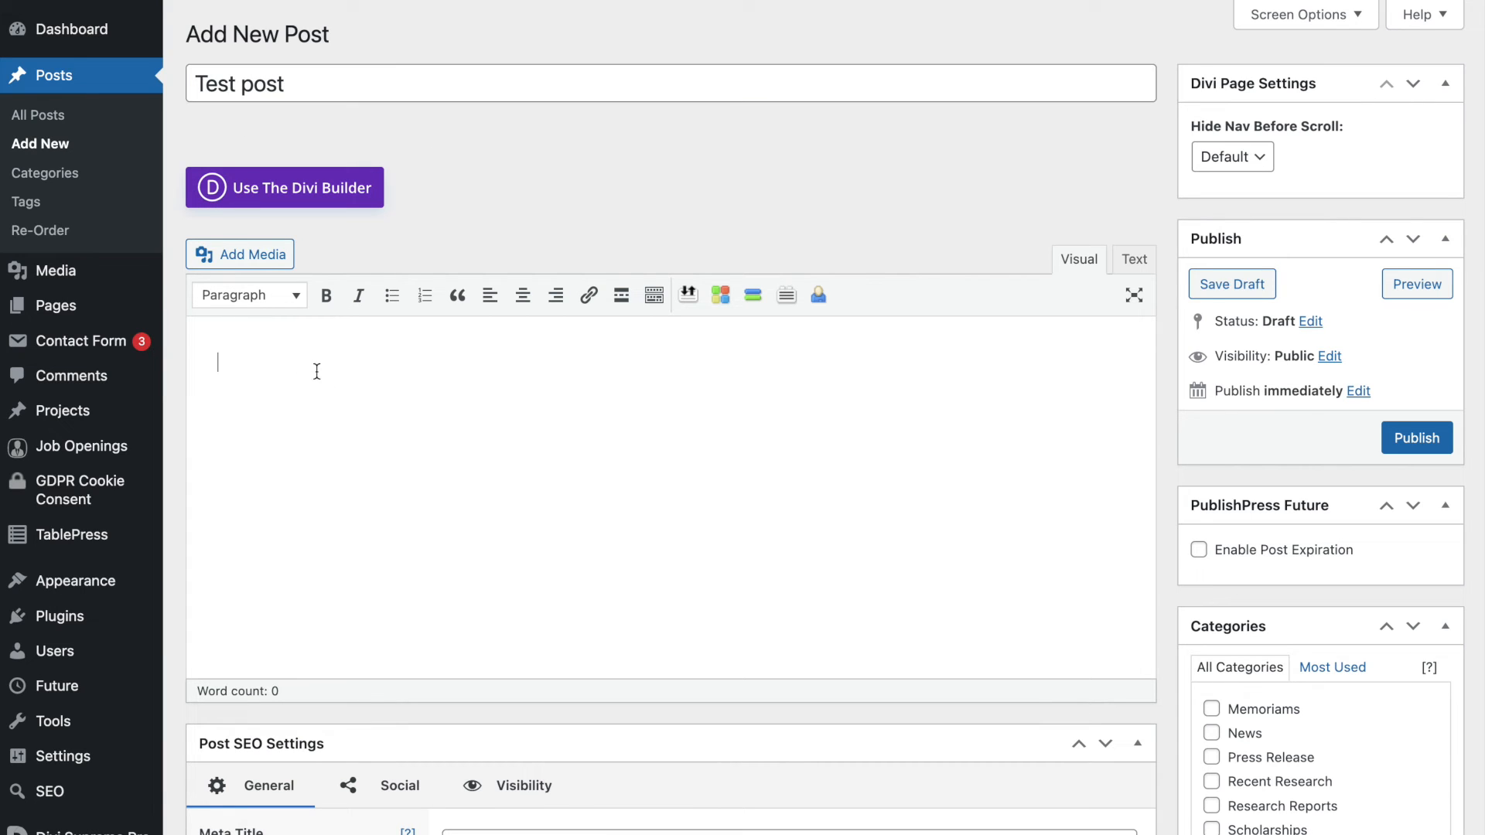
key(ctrl+v)
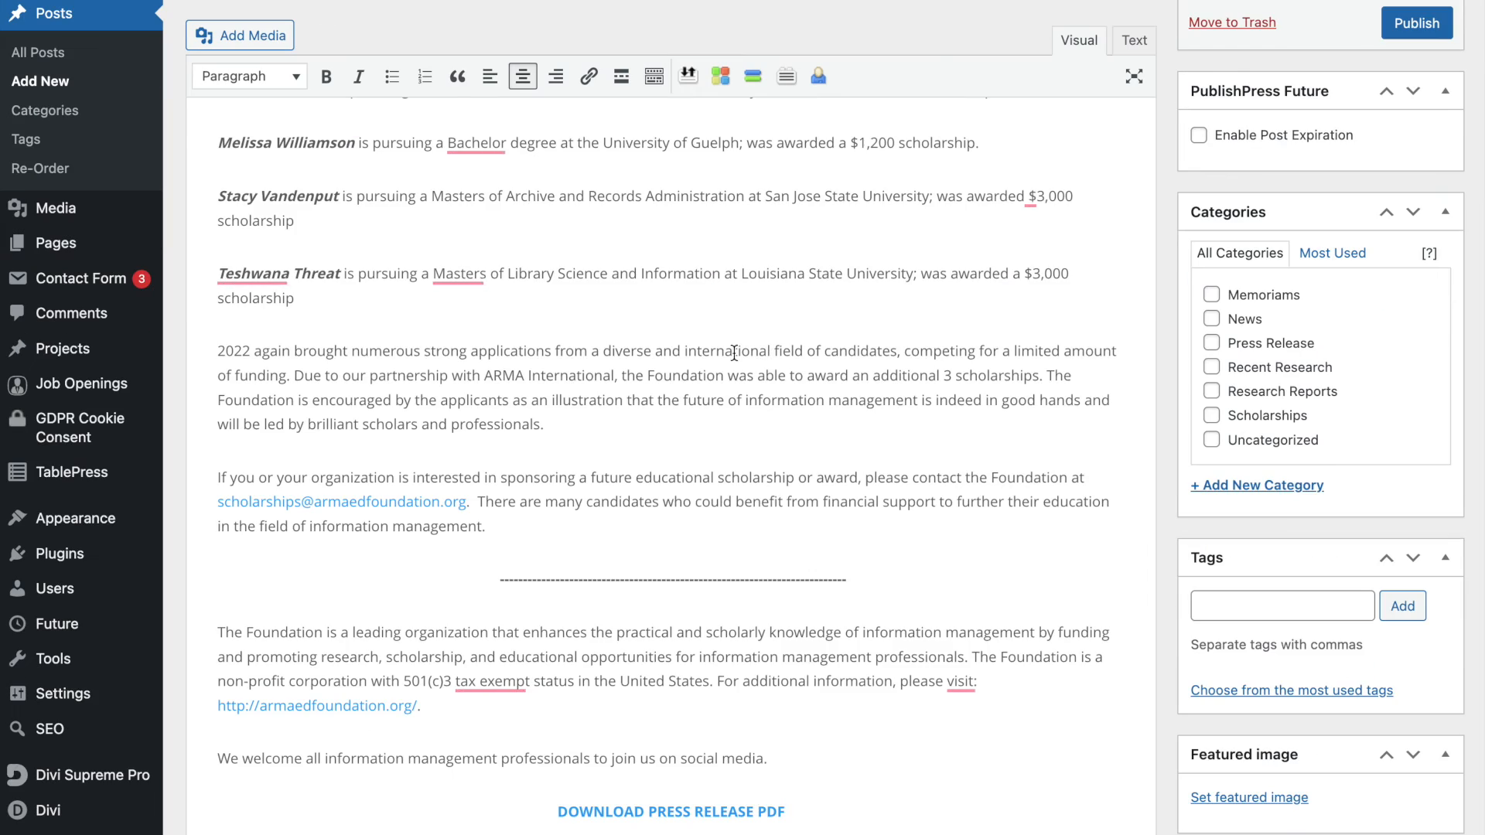
Step: Replace the opening announcement and all scholarship recipient paragraphs in the new post with "new text added here"
scroll(742, 356, up, 3)
scroll(752, 354, up, 5)
scroll(170, 197, down, 2)
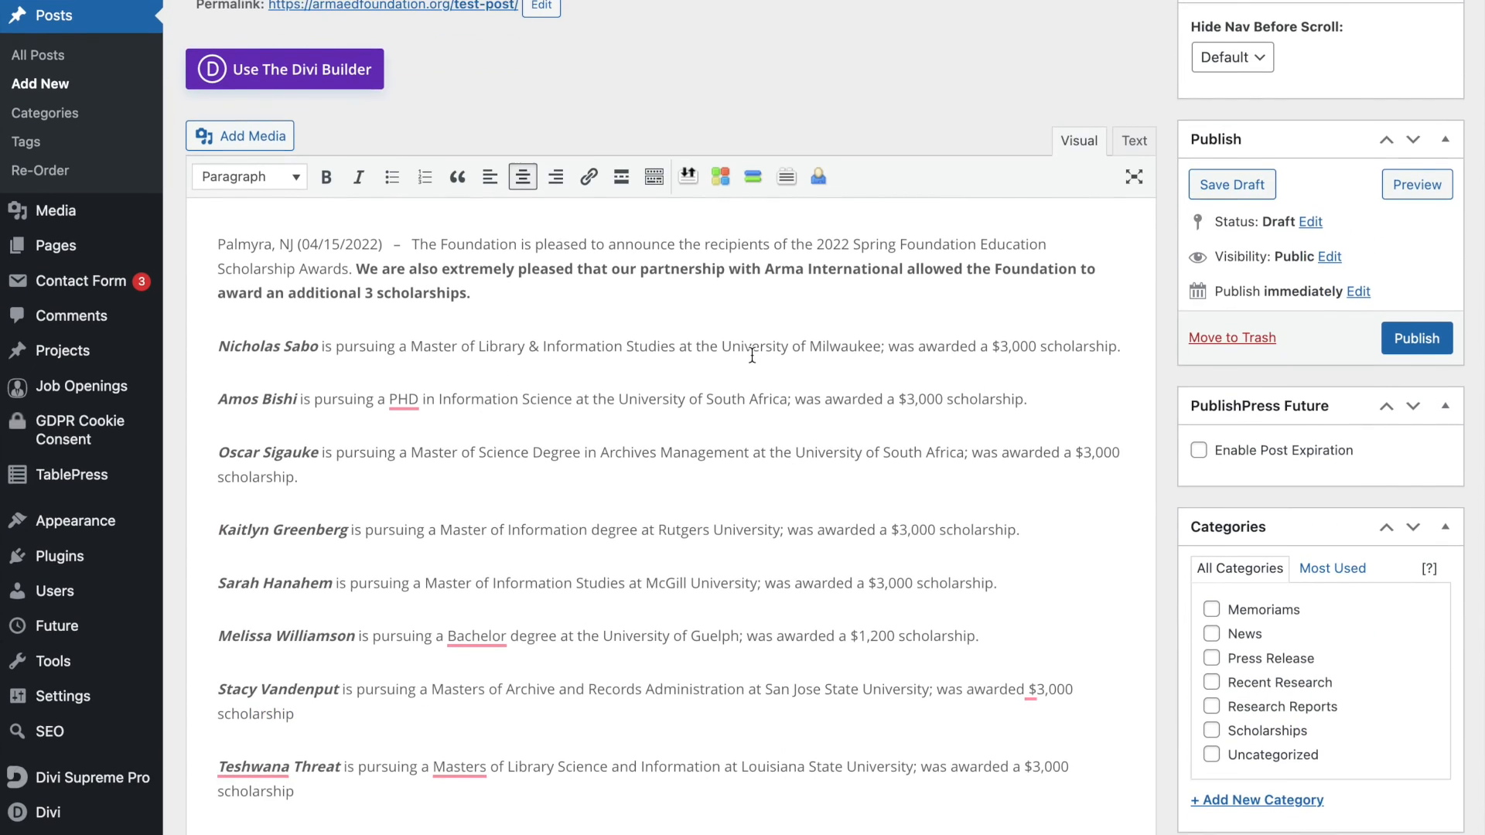
drag(220, 183, 374, 688)
scroll(477, 678, down, 1)
text(ne)
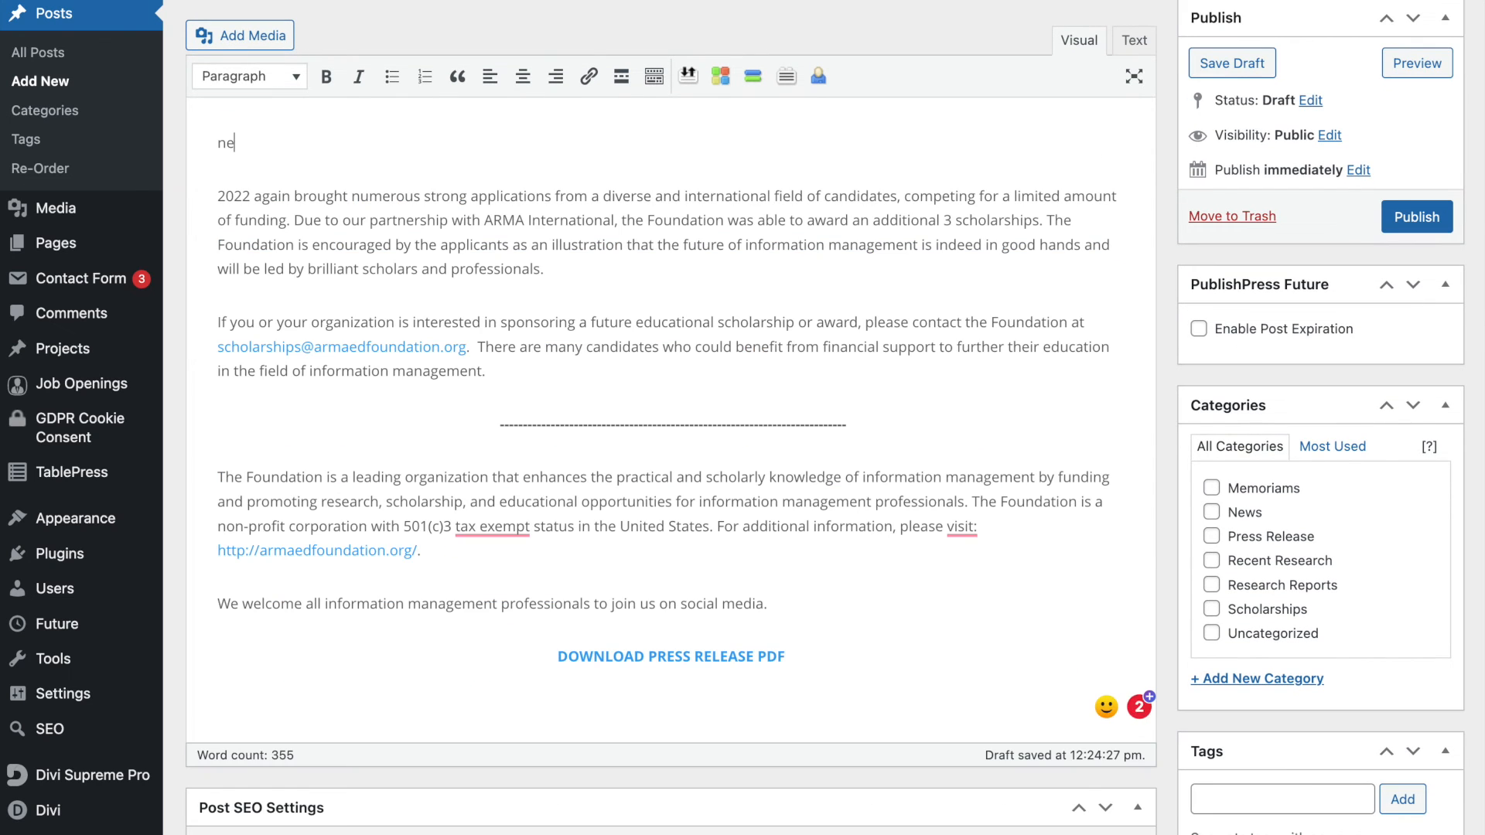
text(w text added here)
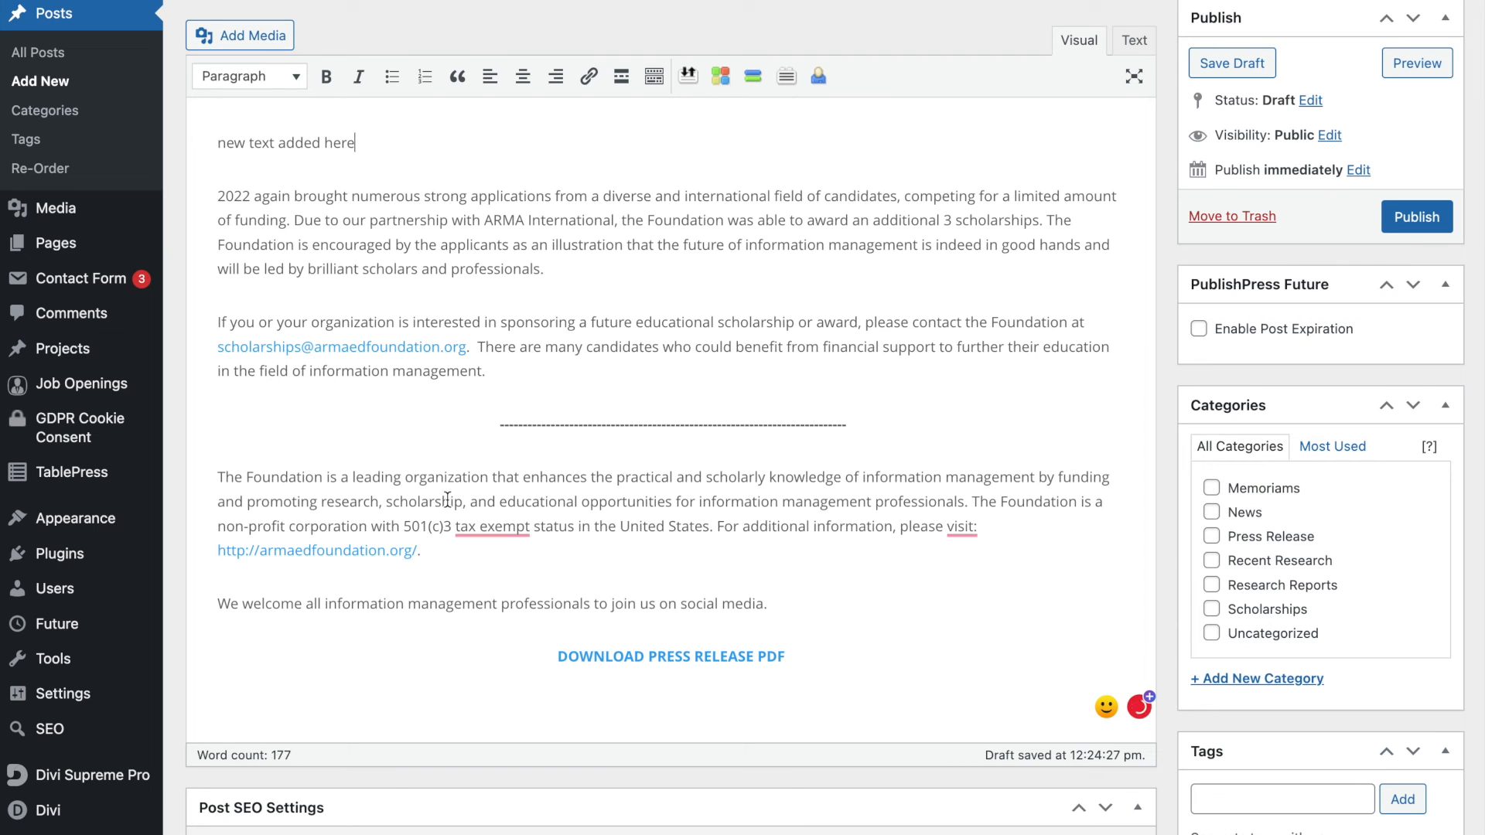
Step: Delete the two paragraphs about the 2022 applications and scholarship sponsorship above the dashed divider
drag(506, 372, 182, 193)
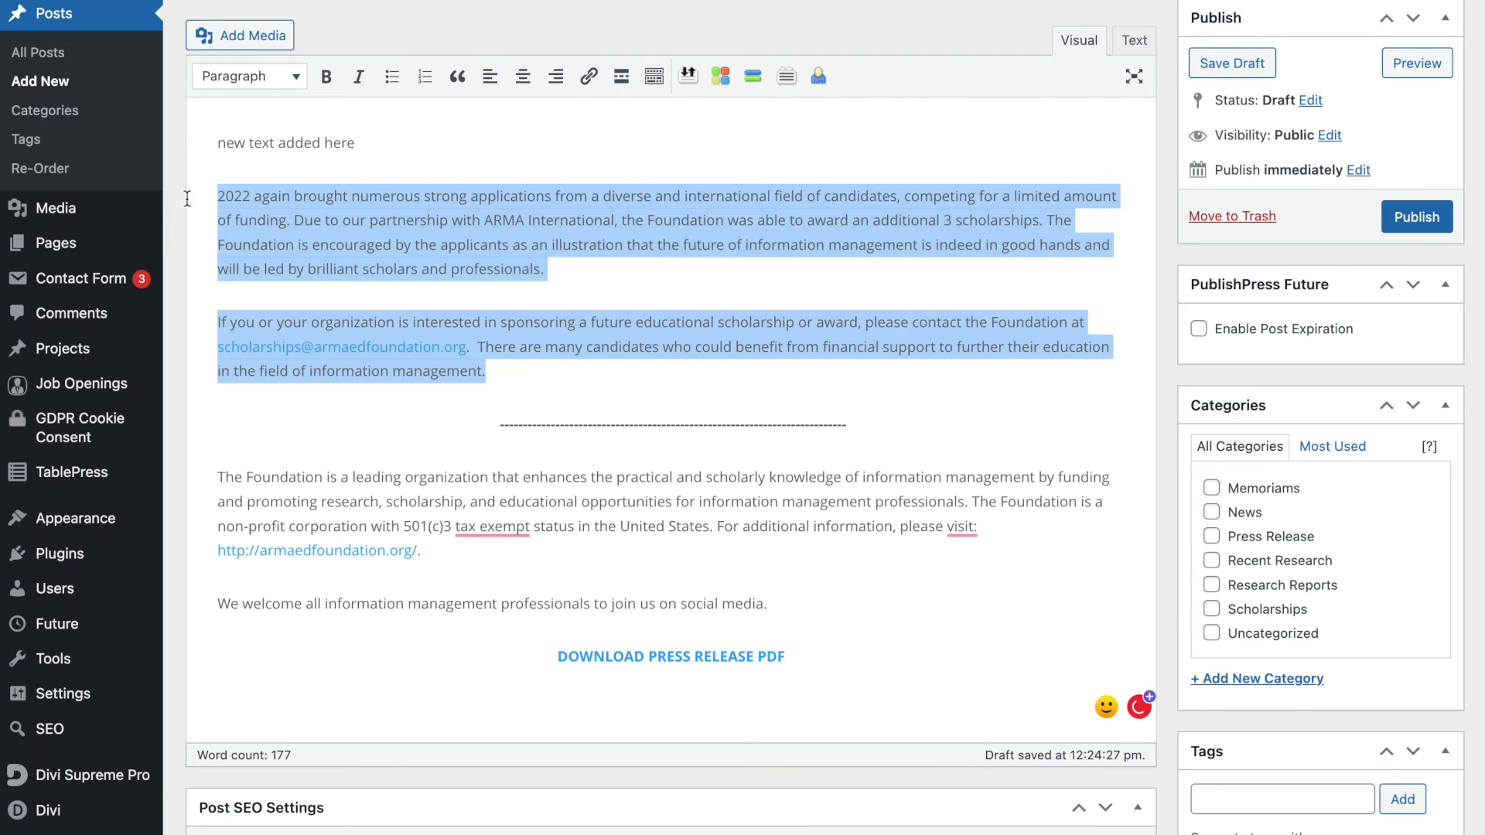
key(BackSpace)
key(BackSpace)
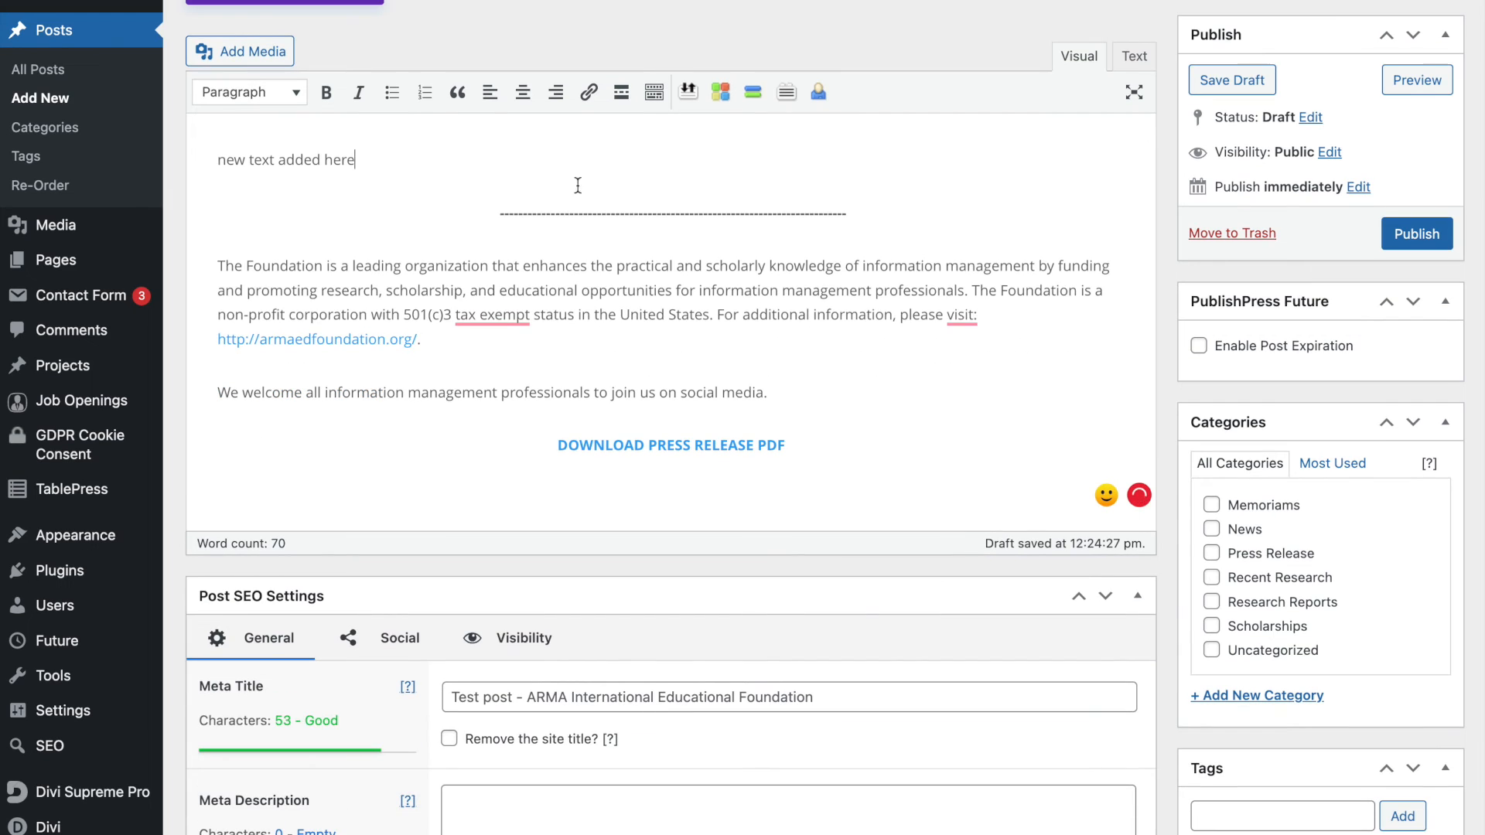
Step: Highlight the reusable closing section from the dashed divider through the PDF download link, then clear the selection
drag(497, 210, 825, 522)
click(825, 522)
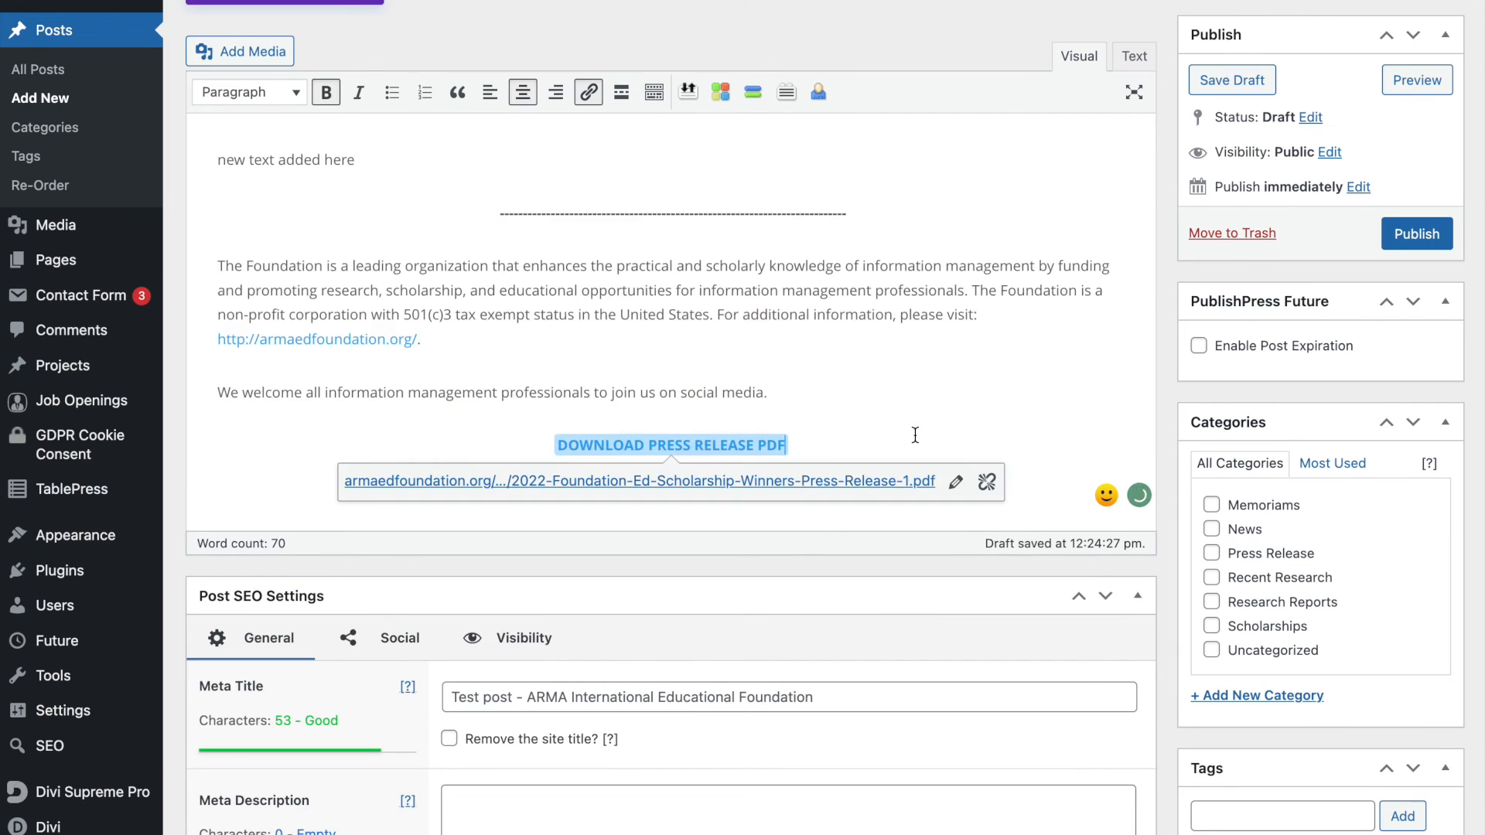
click(541, 215)
drag(497, 206, 864, 490)
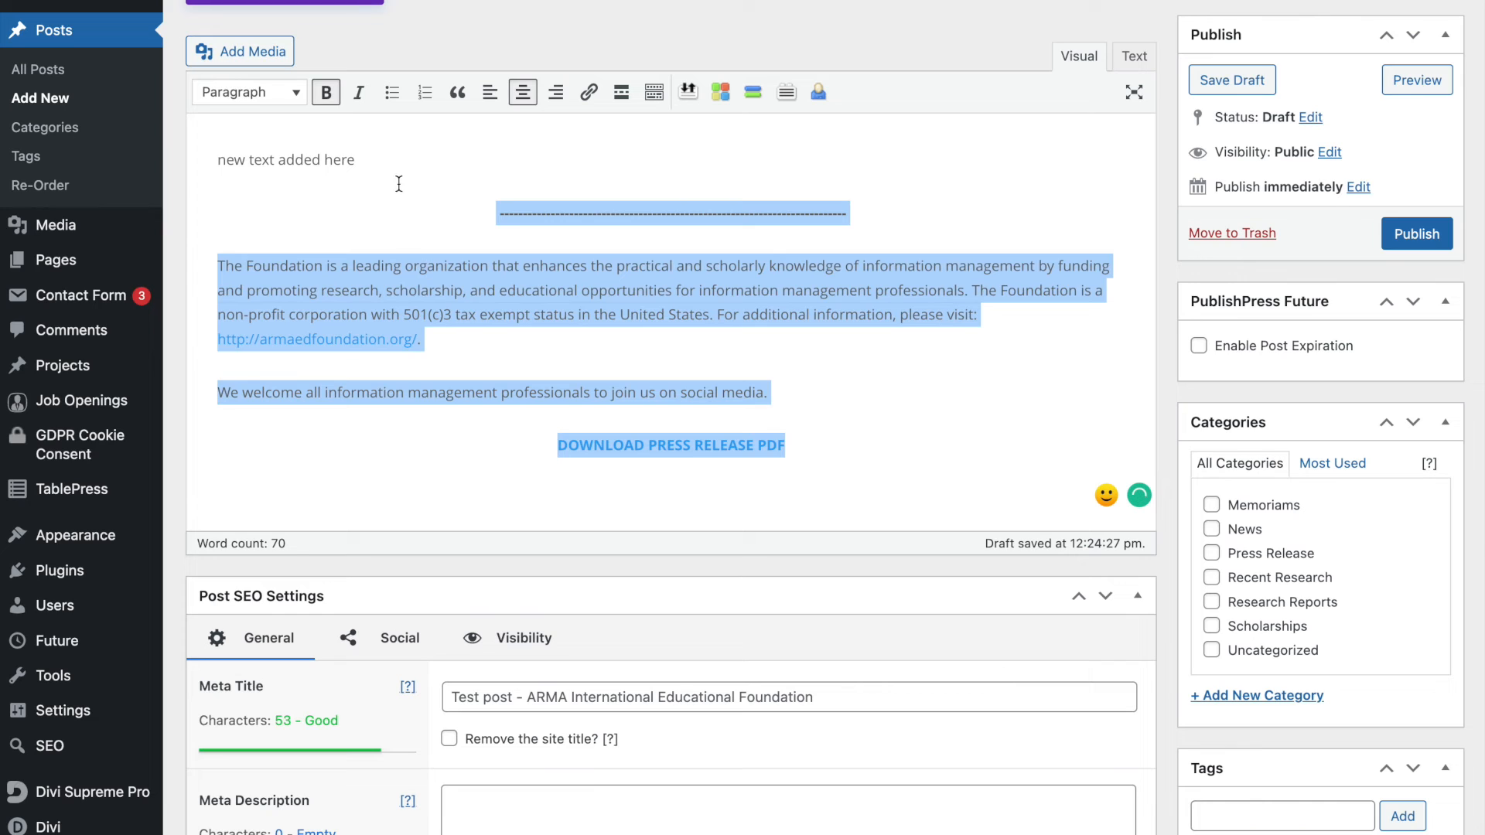
click(413, 159)
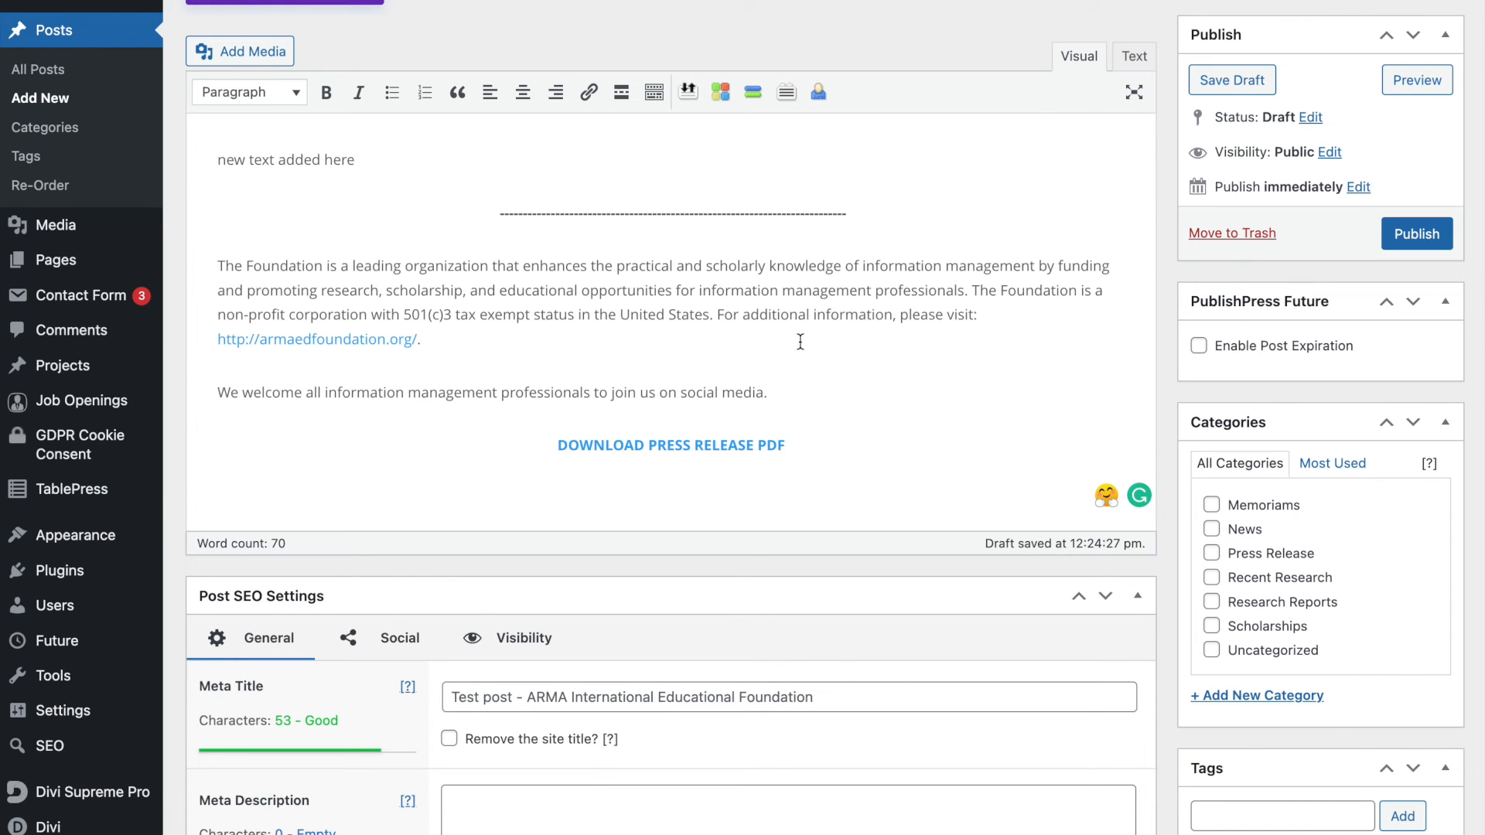
Step: Copy the uploaded Dcards PDF's file URL from the Media Library and set it as the DOWNLOAD PRESS RELEASE PDF link's destination
click(827, 292)
mouse_move(784, 445)
mouse_down()
mouse_move(548, 445)
mouse_move(786, 438)
mouse_up()
click(890, 287)
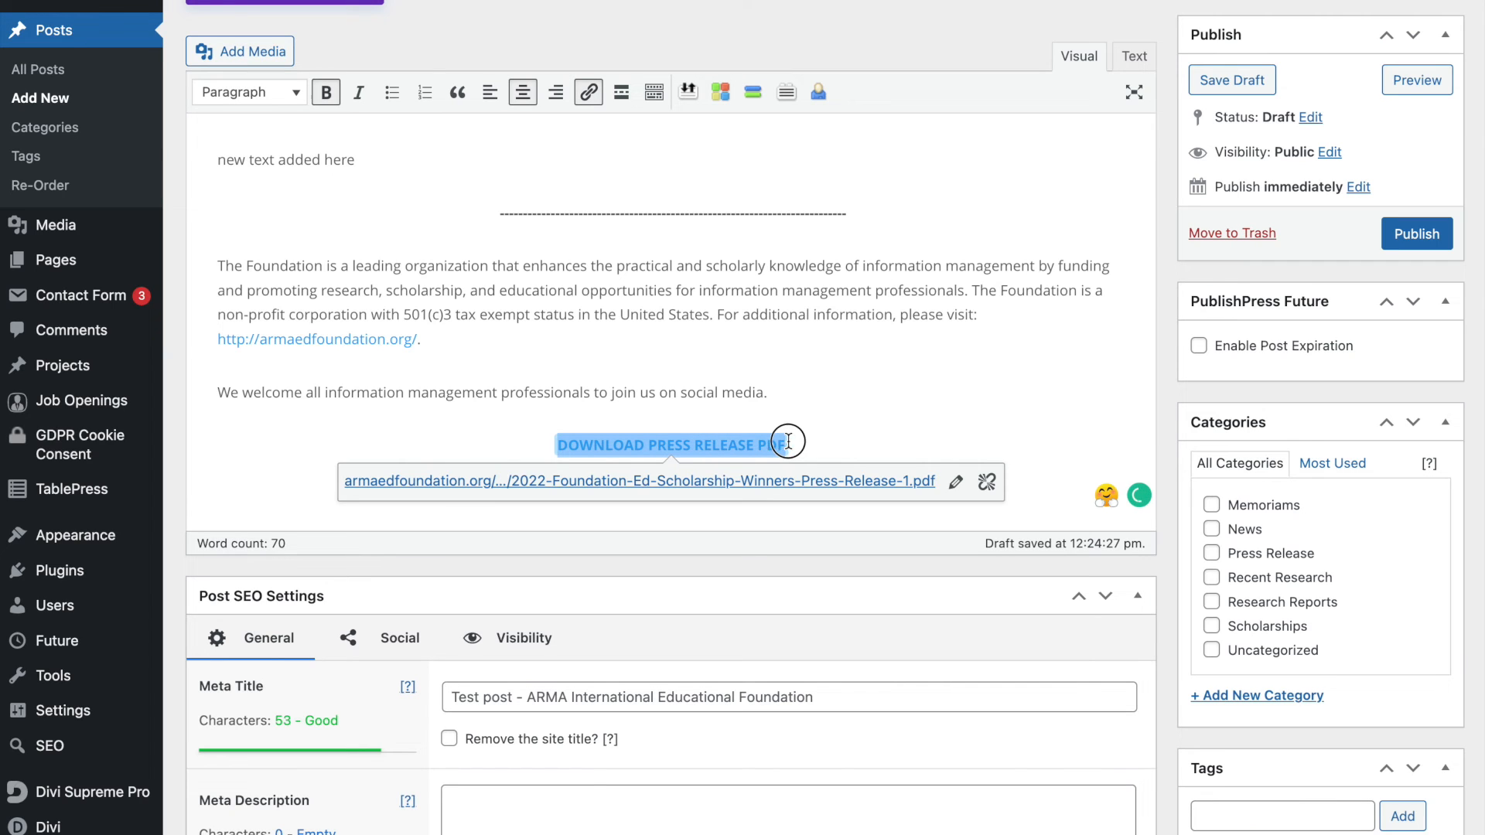
click(959, 487)
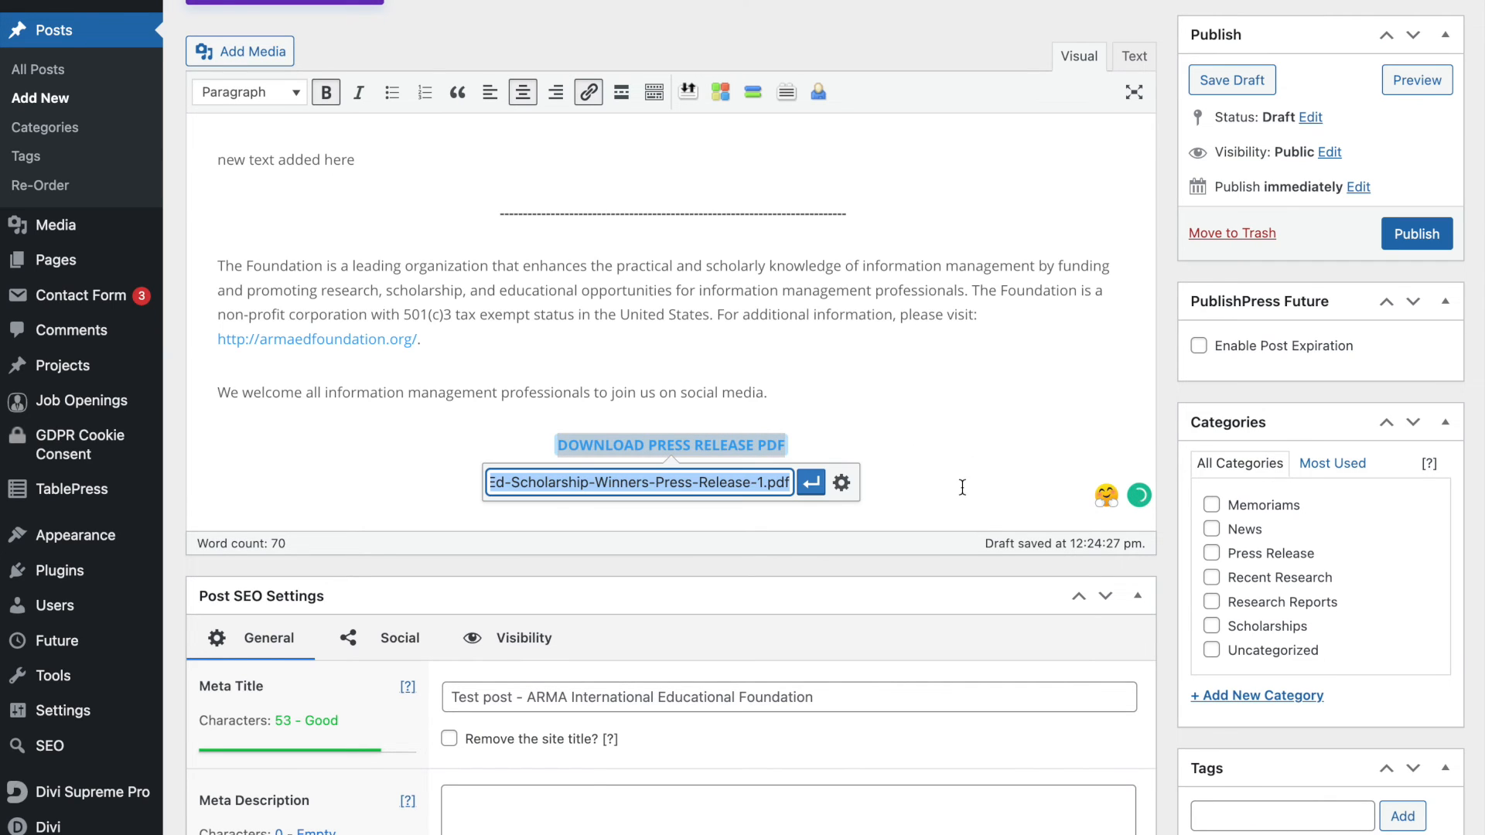
drag(581, 482, 460, 480)
click(842, 483)
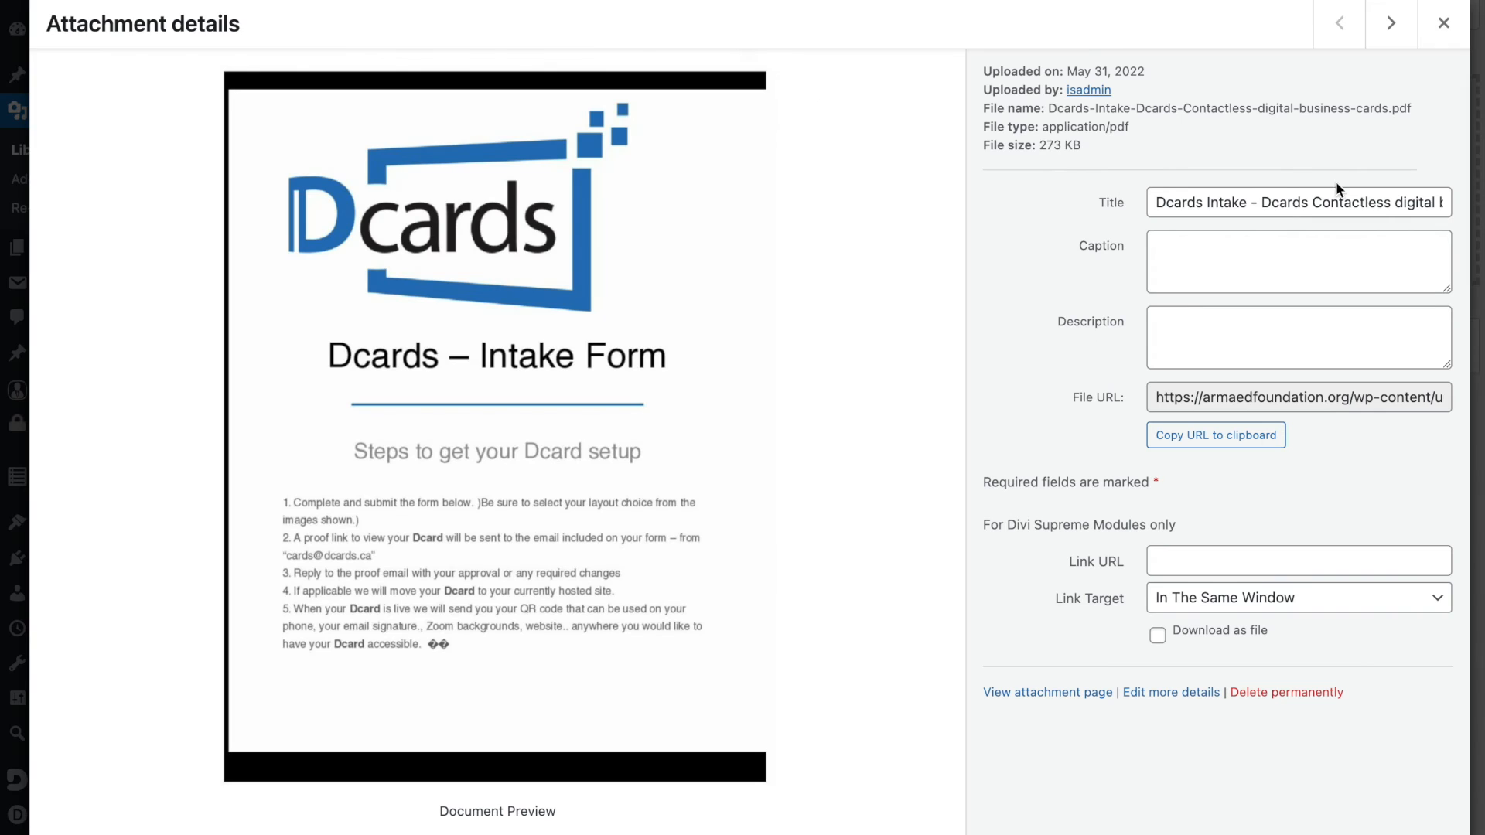
click(1194, 442)
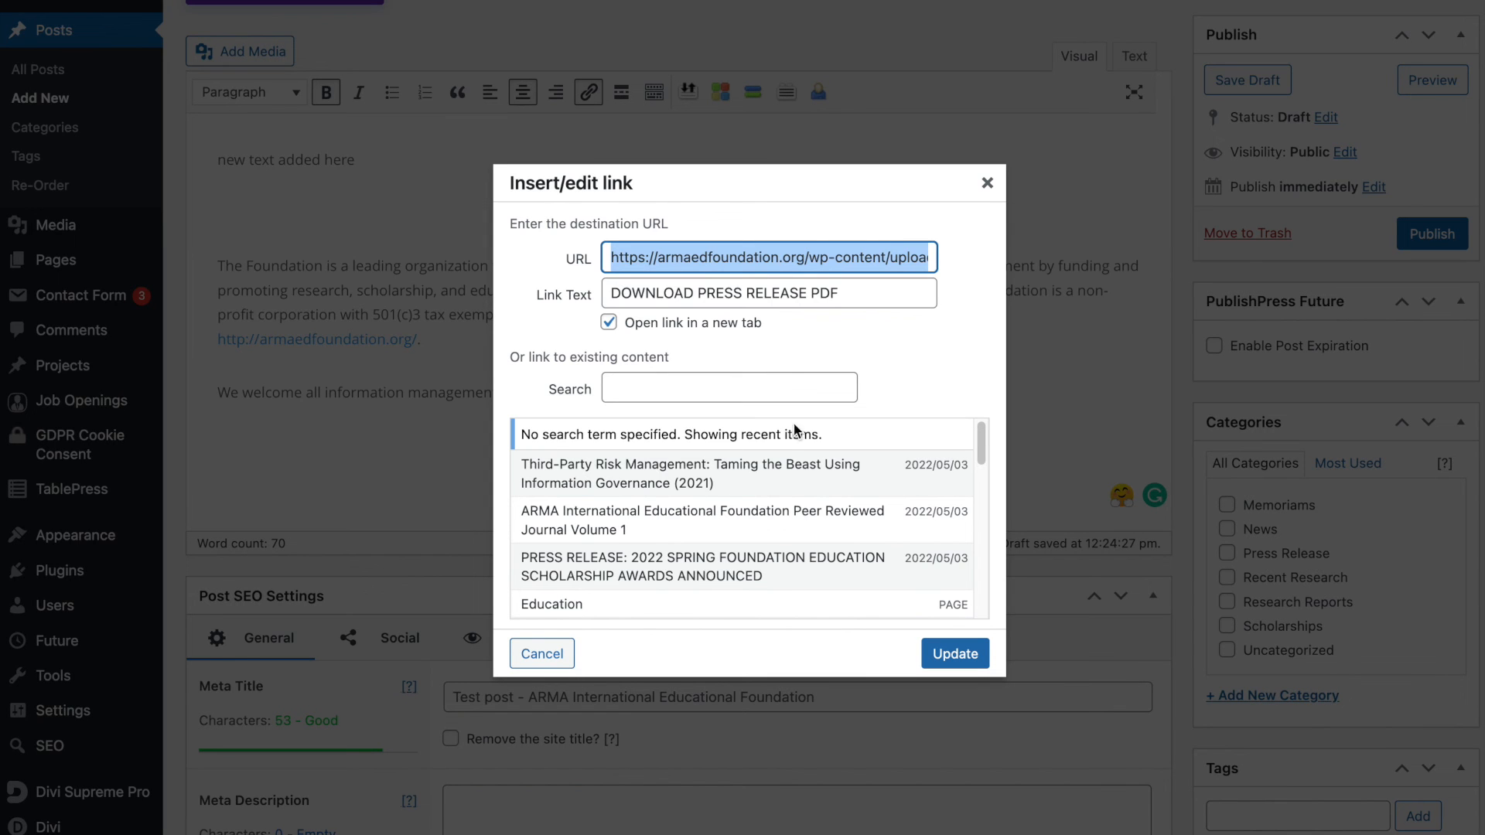
triple_click(640, 265)
key(BackSpace)
key(ctrl+v)
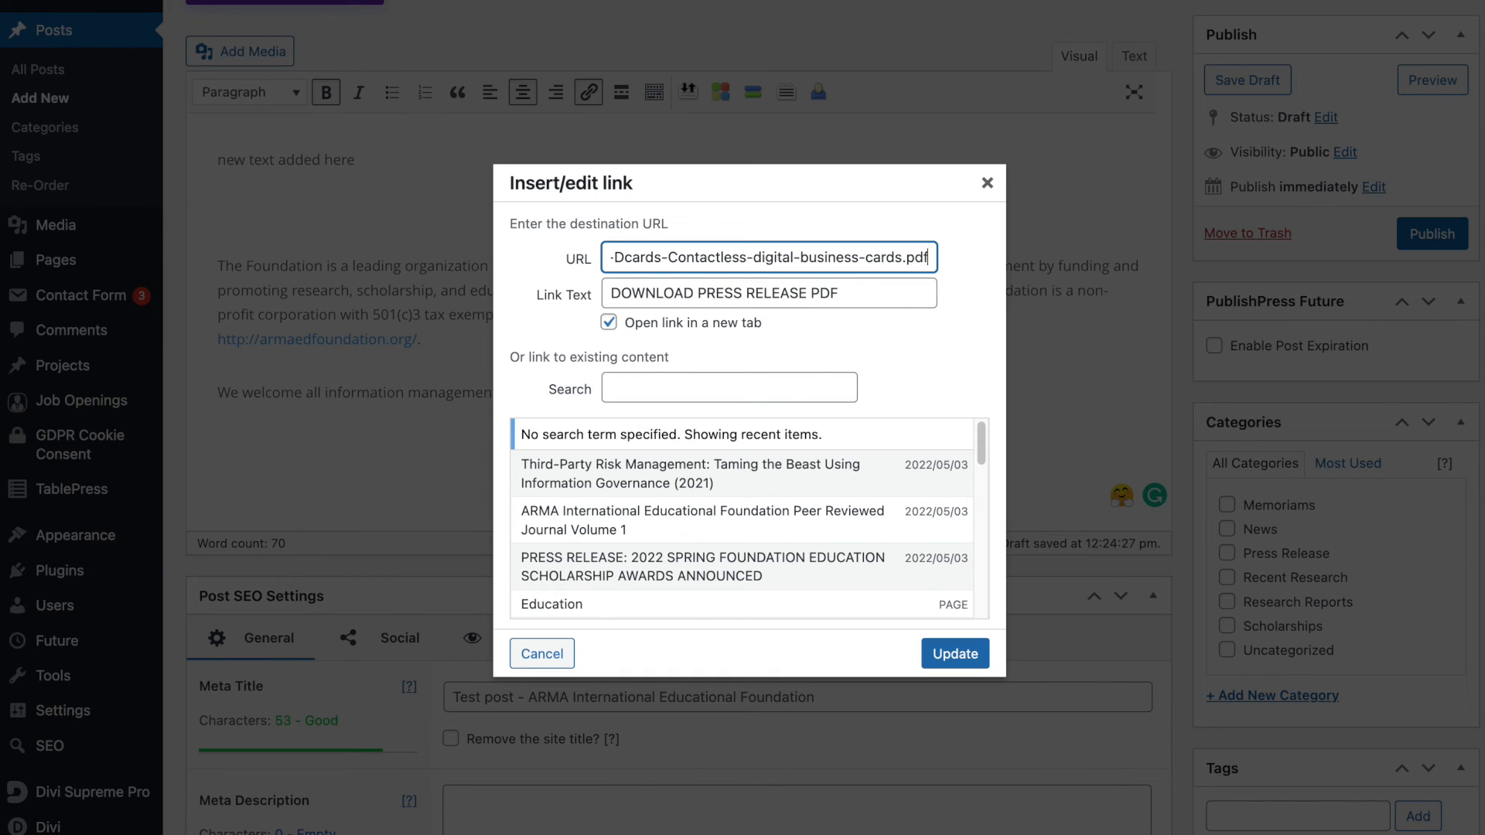
click(953, 655)
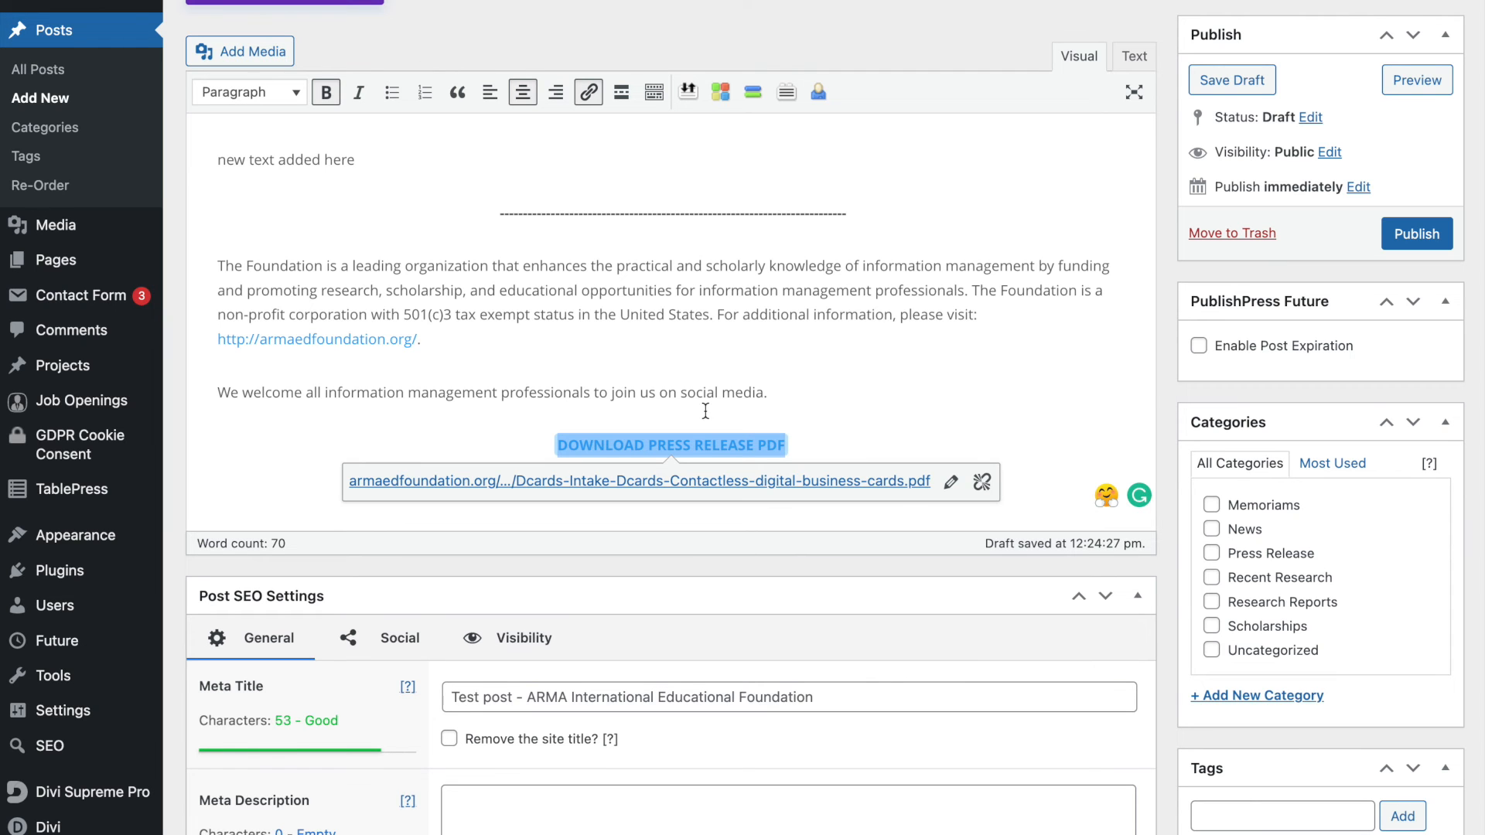
click(793, 416)
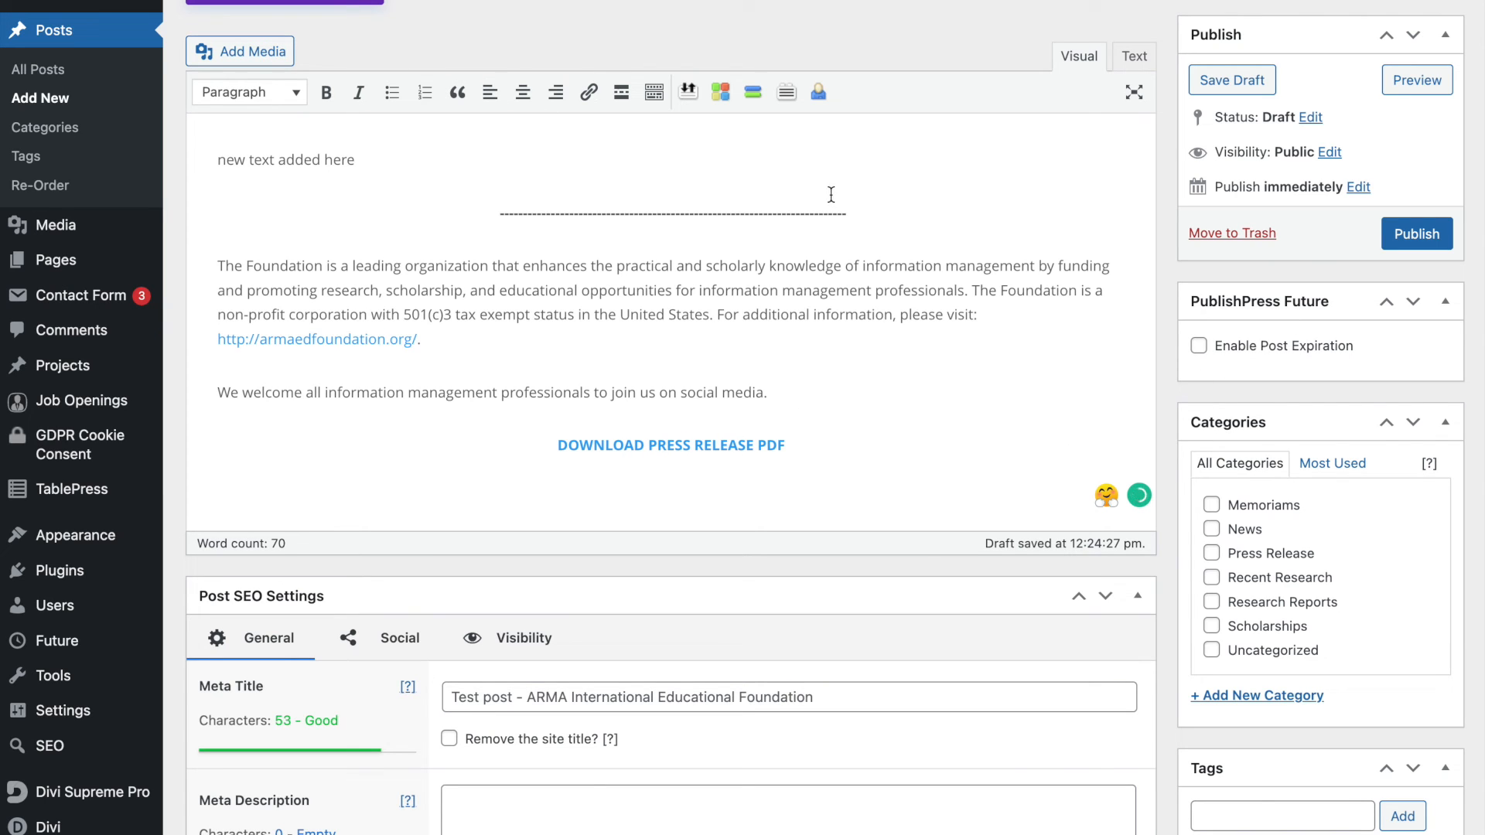
Step: Review the Test post draft from its content down to the SEO settings, excerpt and category options
scroll(831, 194, up, 1)
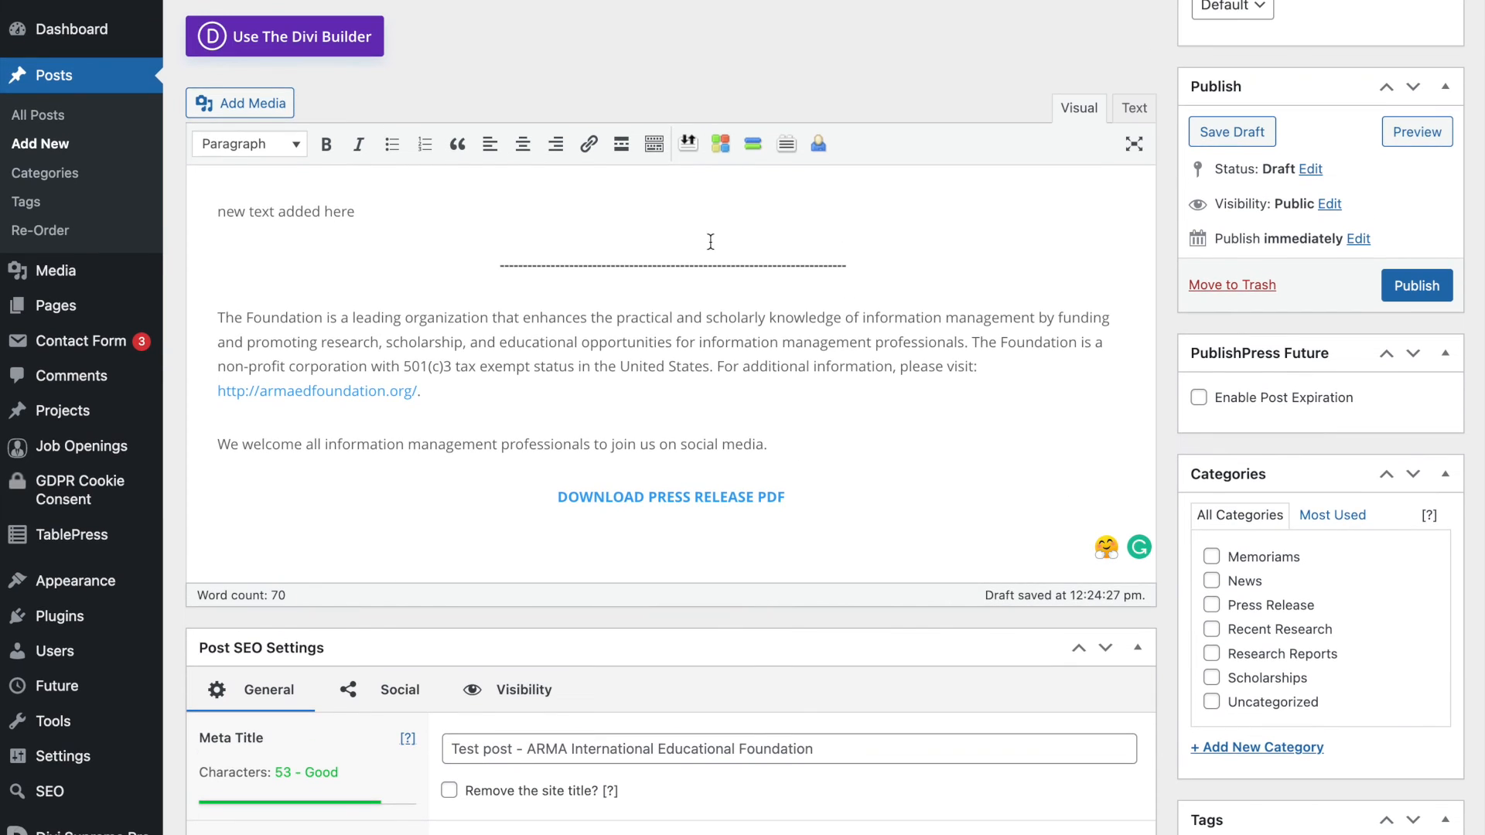
scroll(740, 242, down, 3)
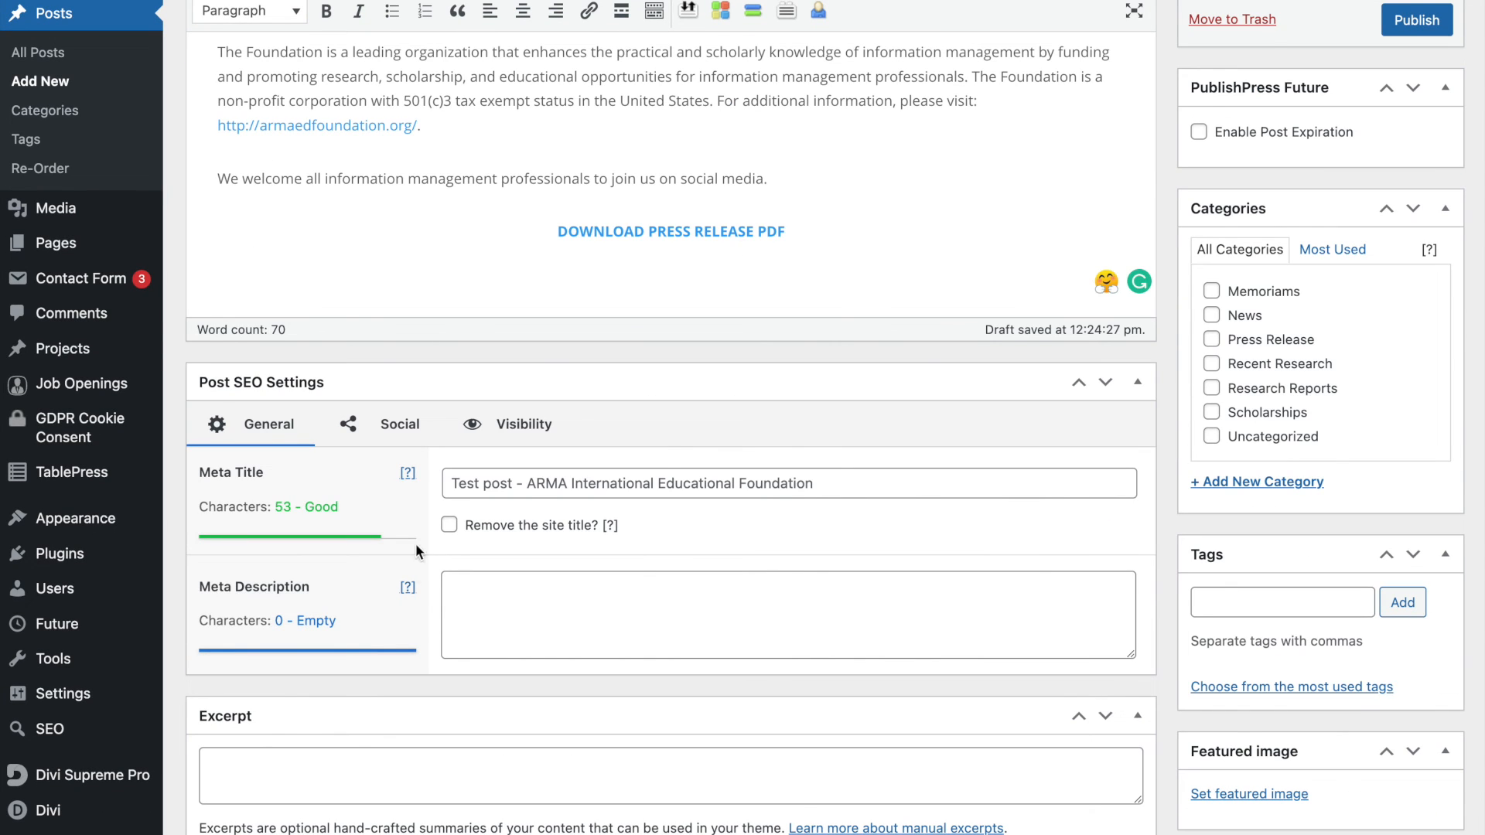
scroll(679, 453, down, 5)
scroll(694, 444, up, 5)
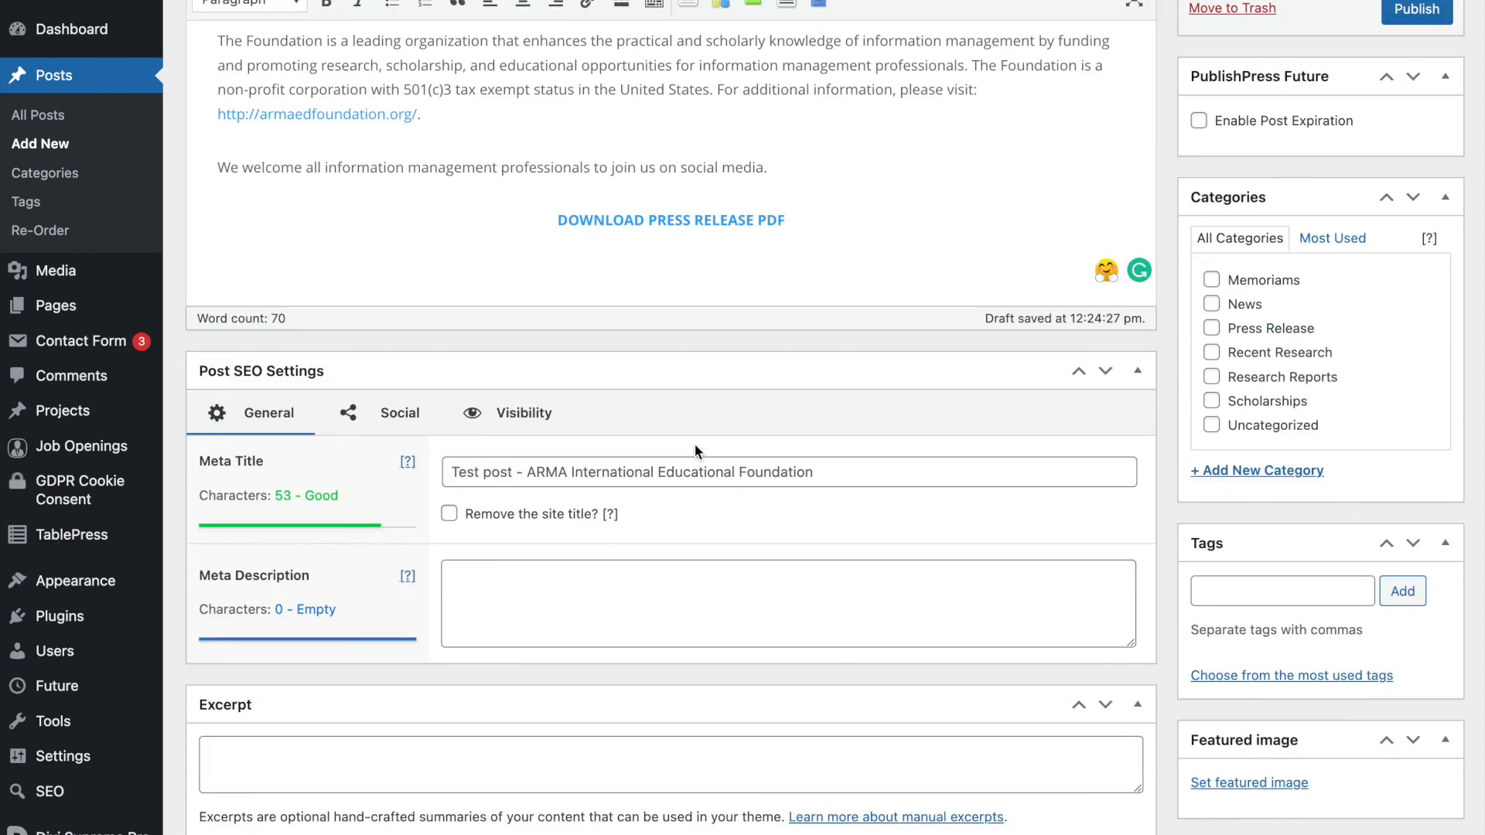
scroll(694, 452, up, 7)
scroll(715, 429, down, 1)
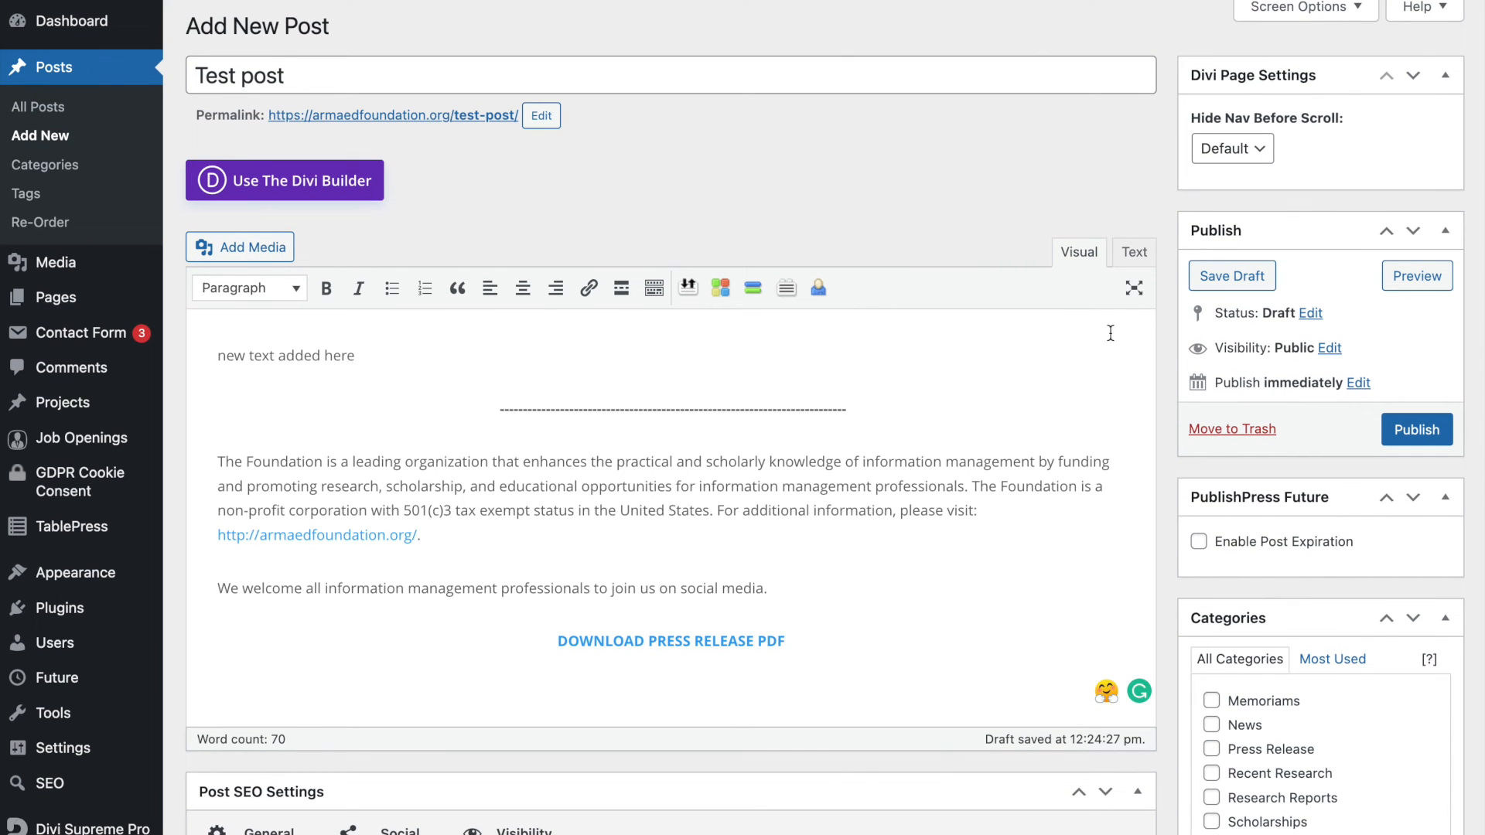
scroll(1160, 331, down, 3)
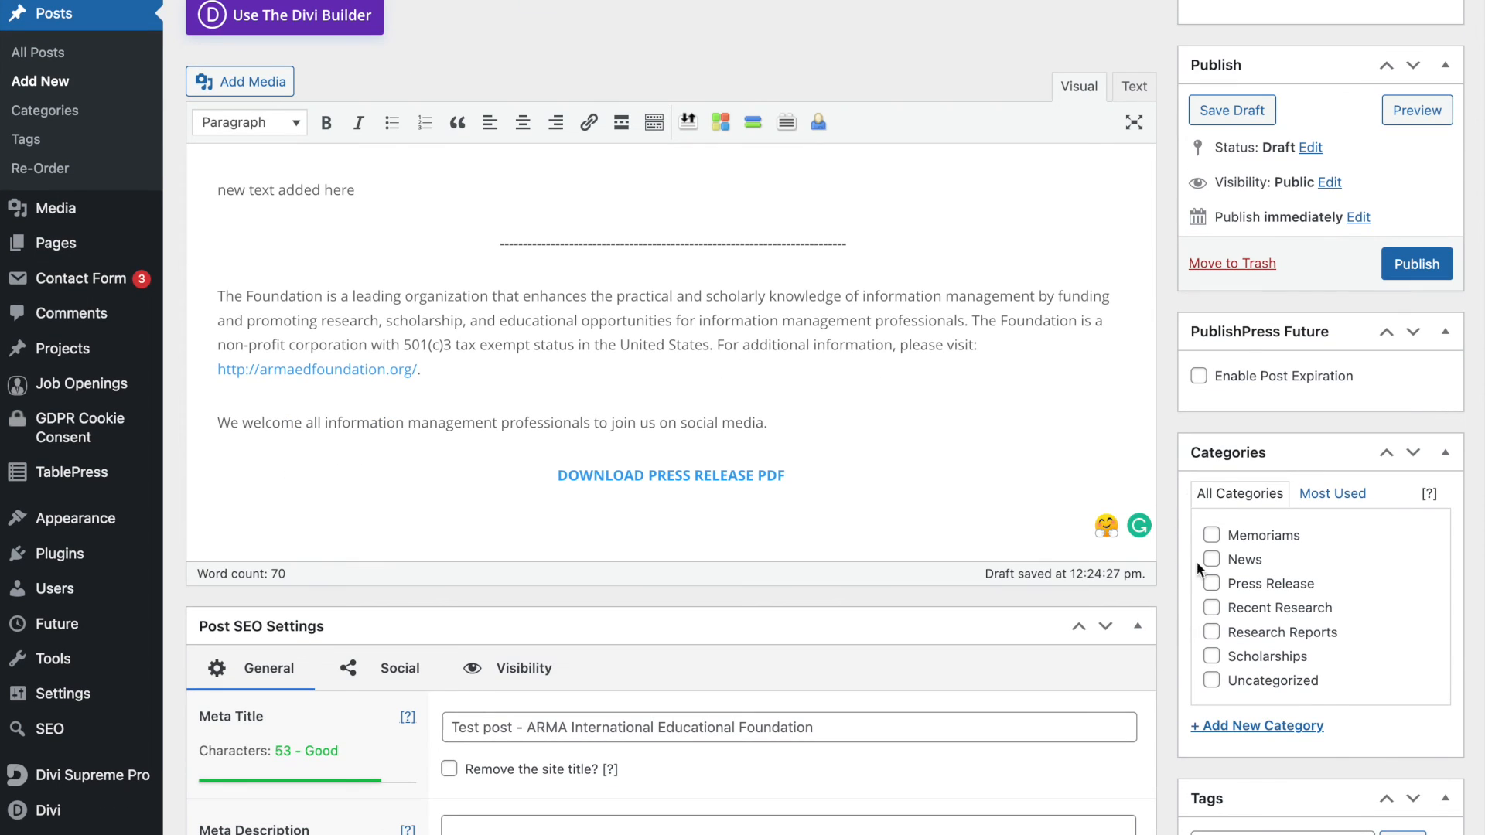
scroll(761, 410, up, 3)
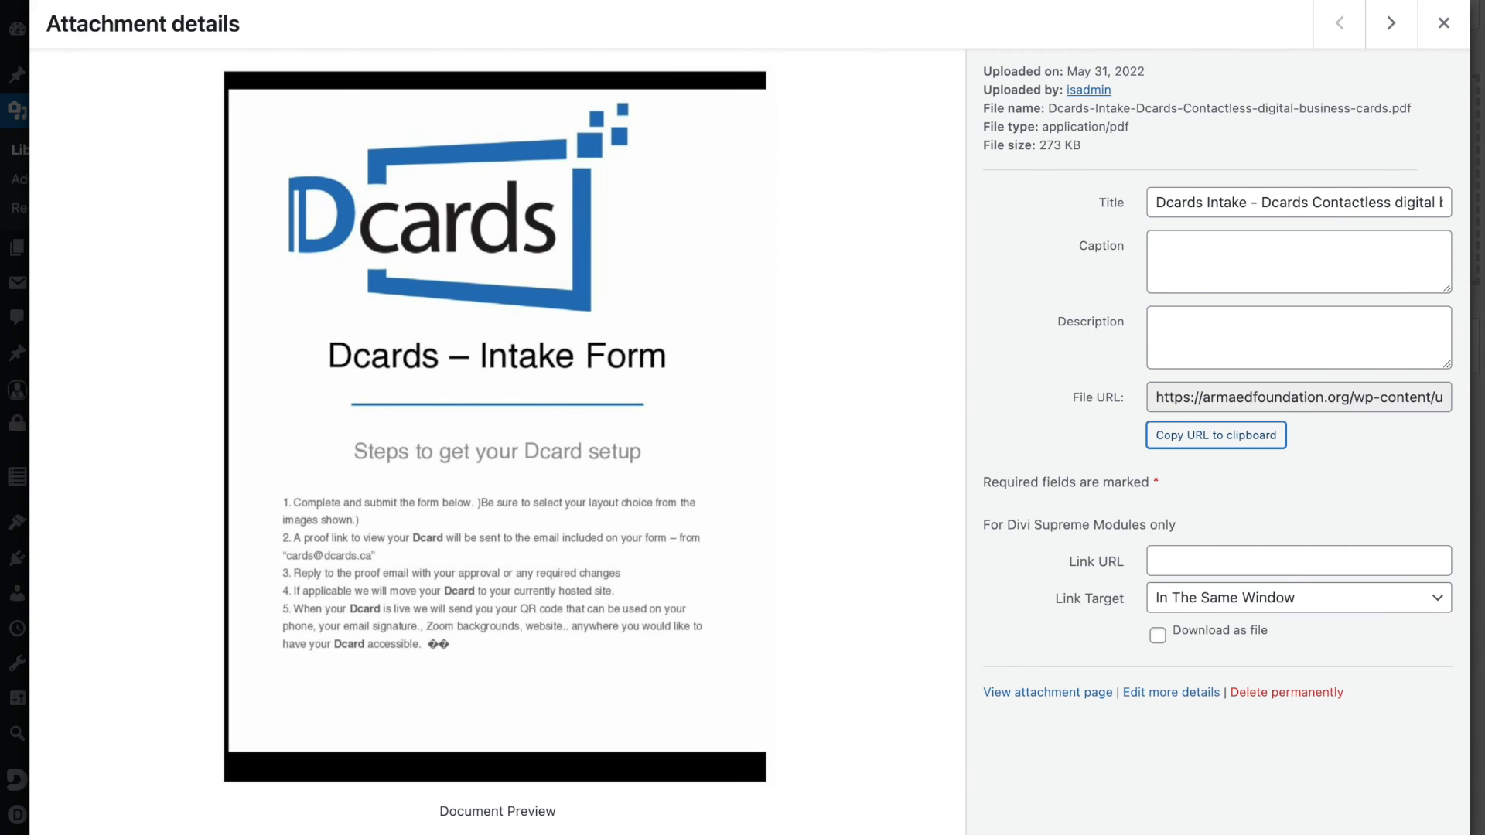
Step: Close the PDF's attachment details, open the live site's Education News page, and check the categories of the published spring 2022 press release
click(1443, 22)
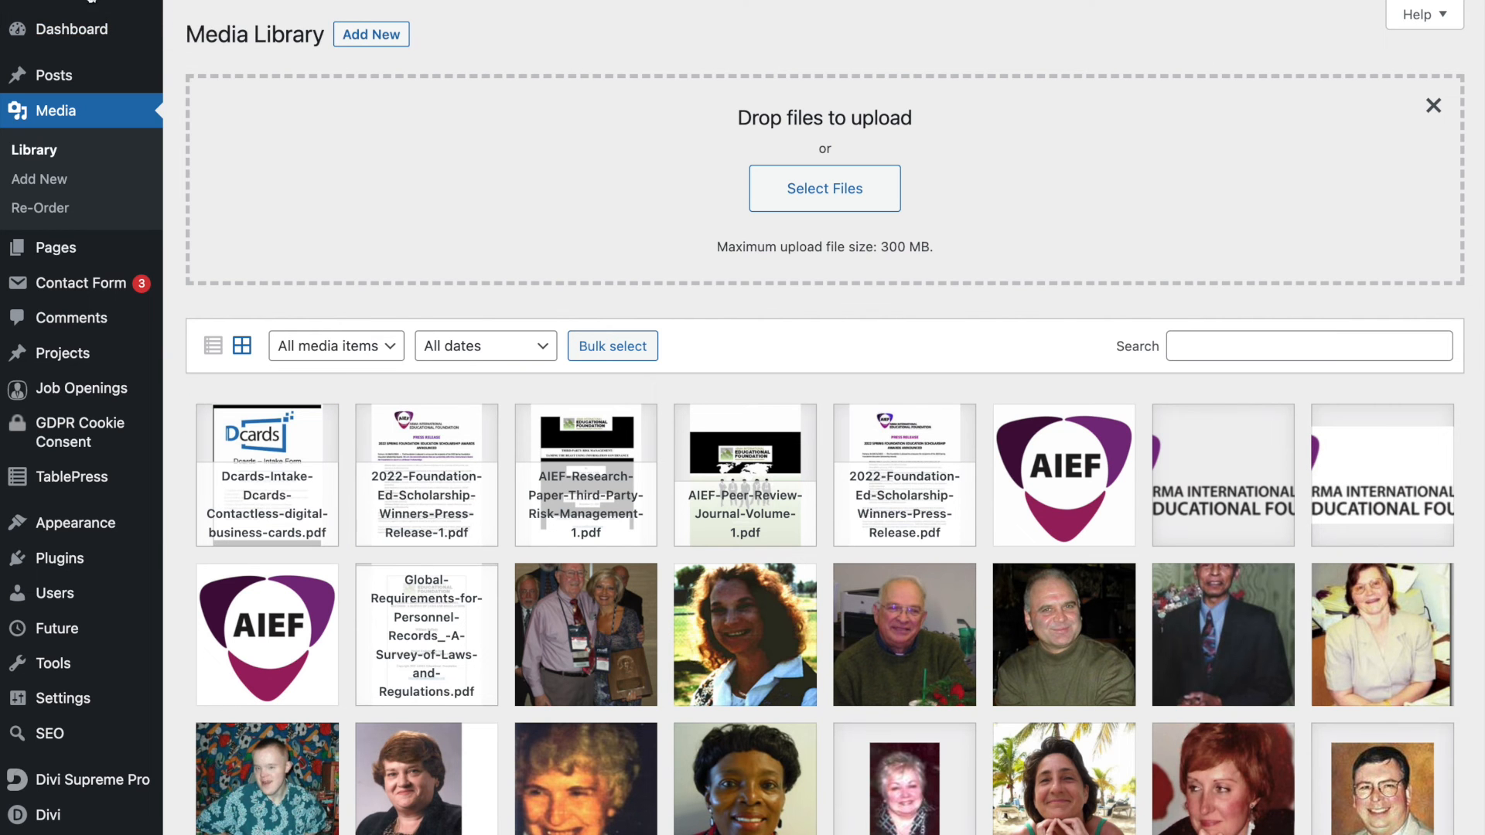
click(75, 23)
mouse_move(1121, 136)
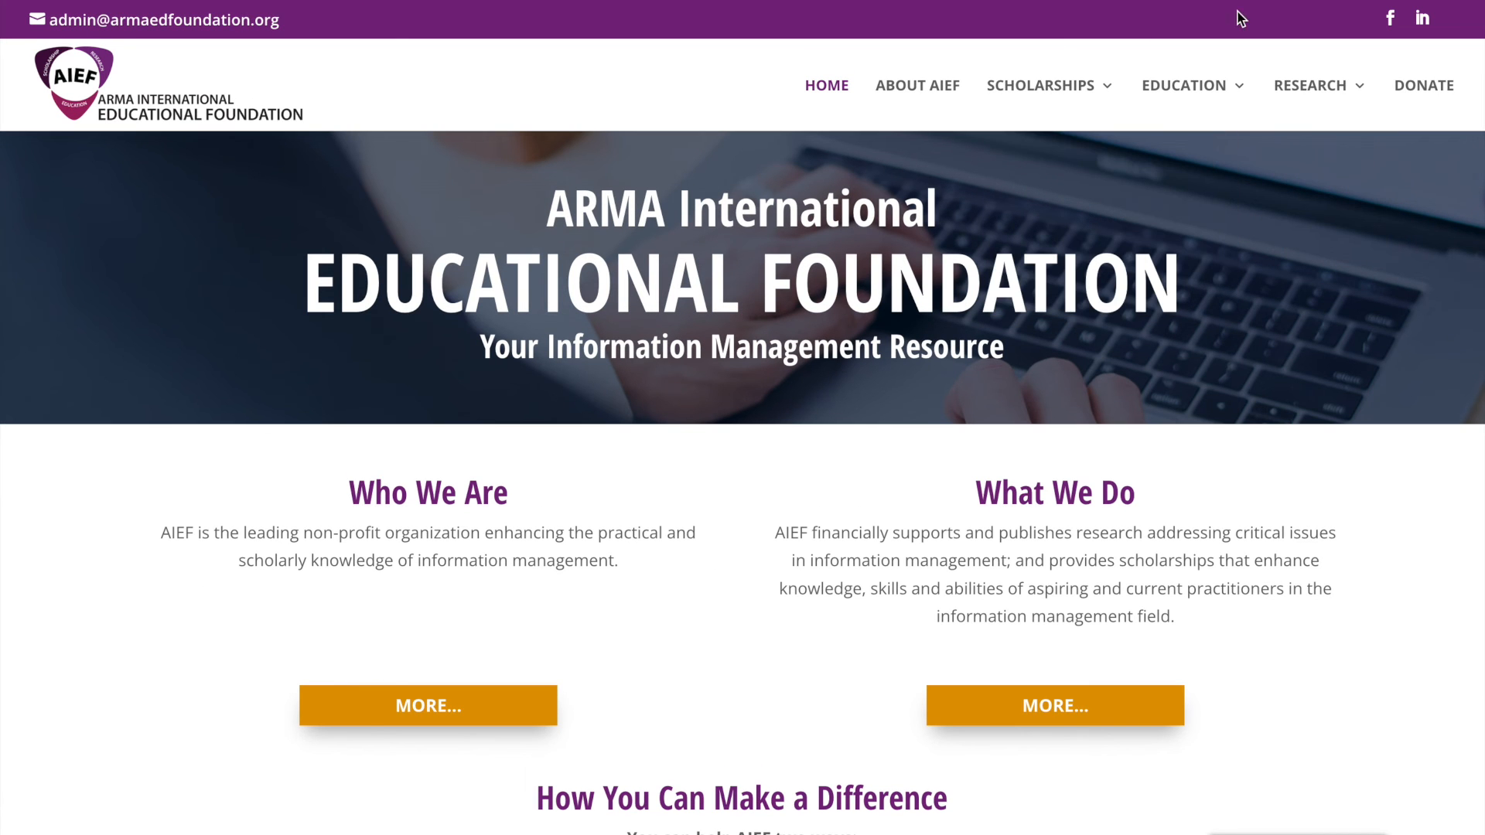
mouse_move(1284, 84)
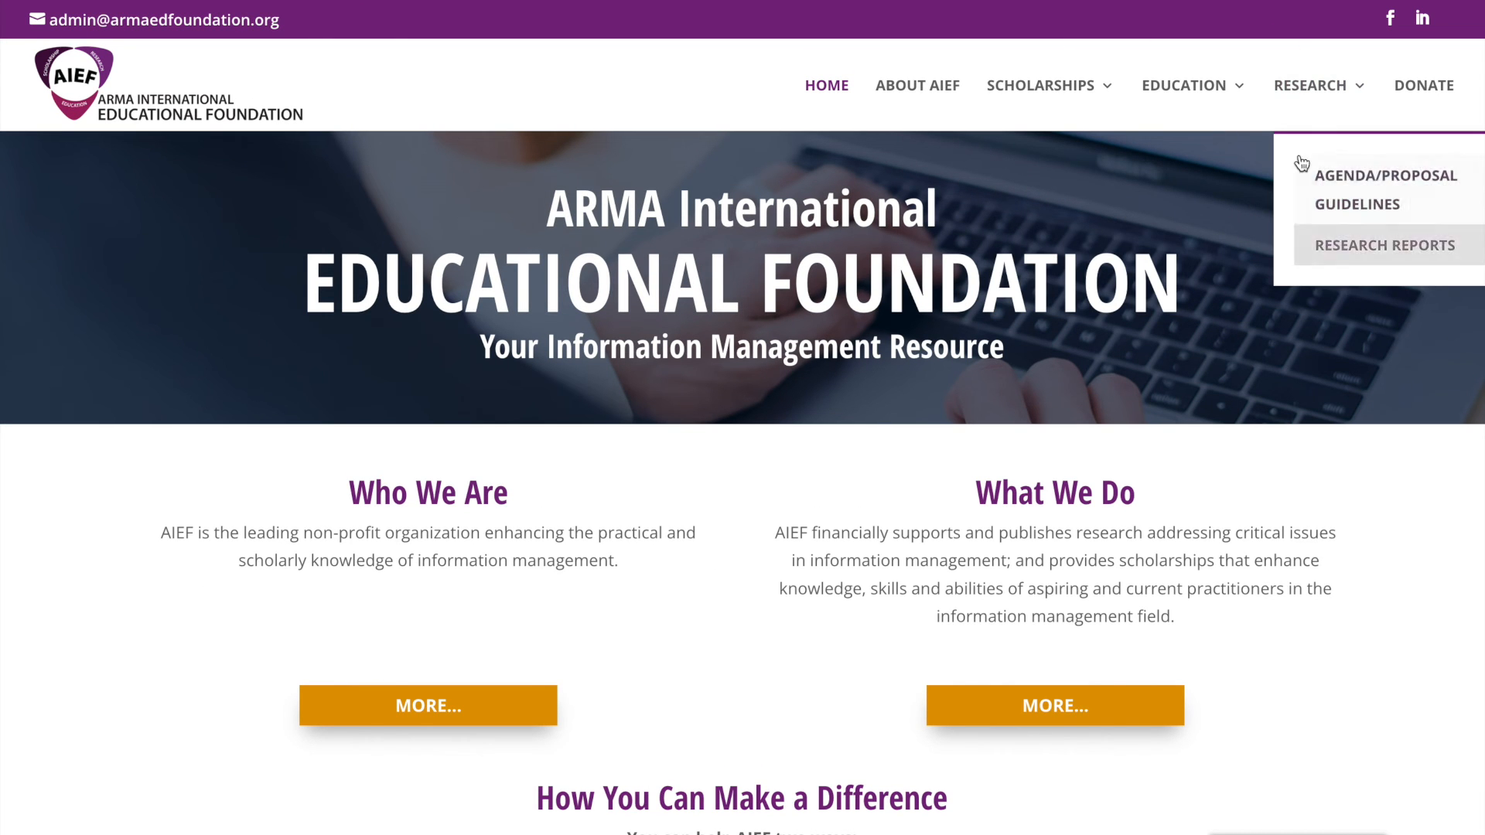
mouse_move(1194, 87)
click(1197, 179)
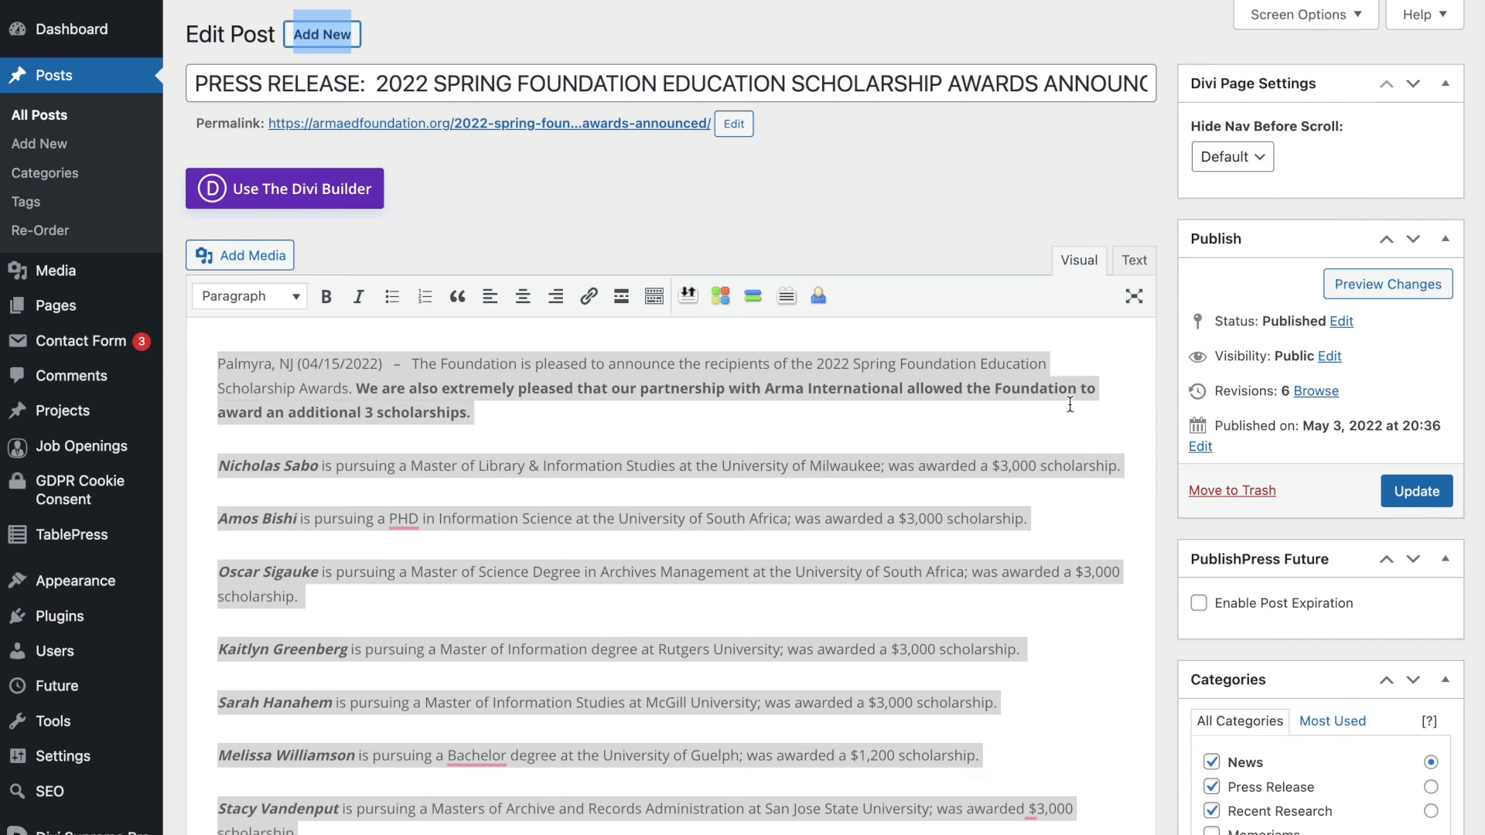
scroll(1236, 453, down, 3)
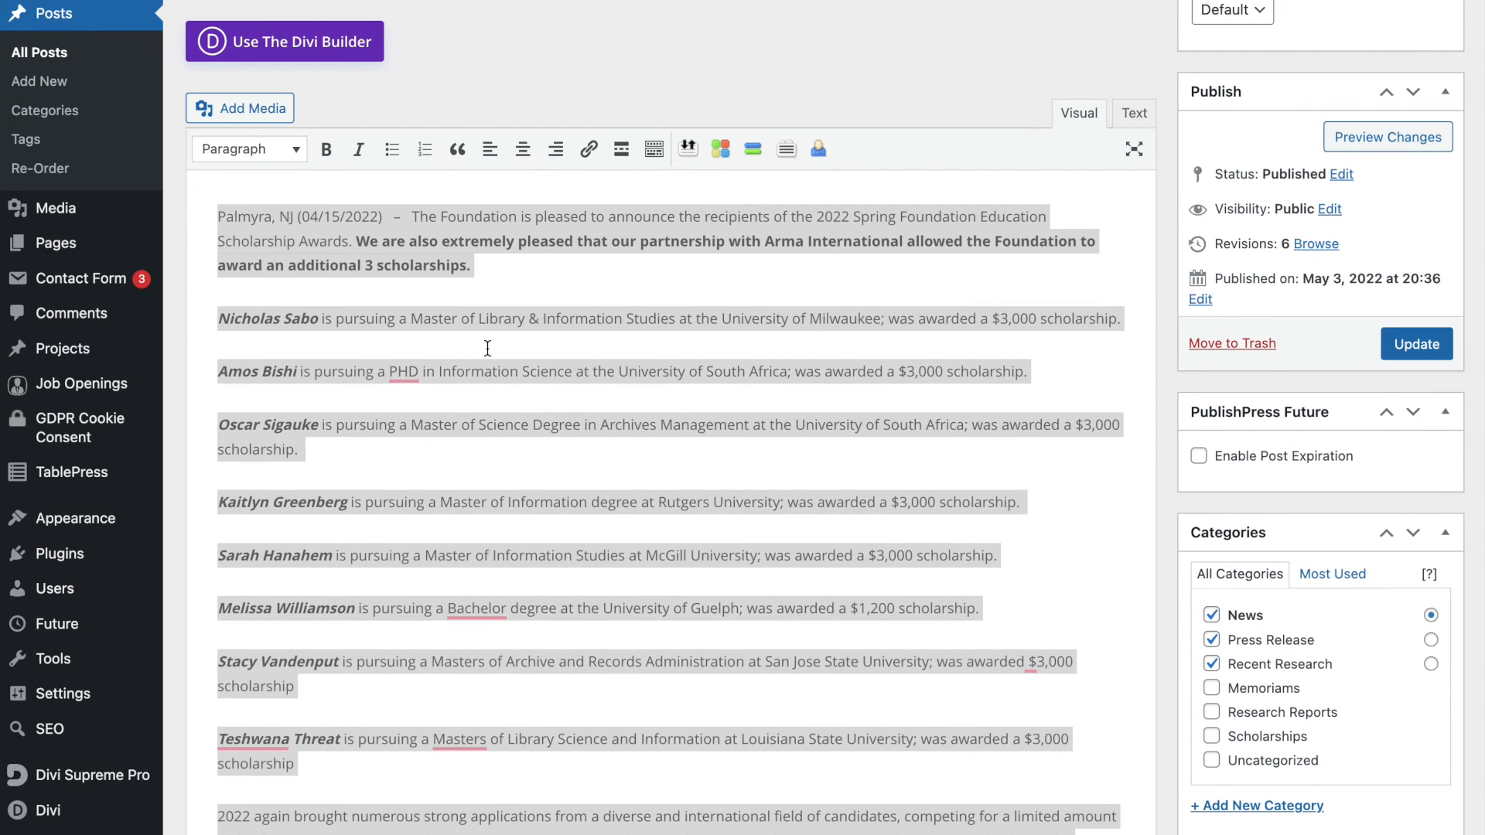
scroll(562, 392, up, 2)
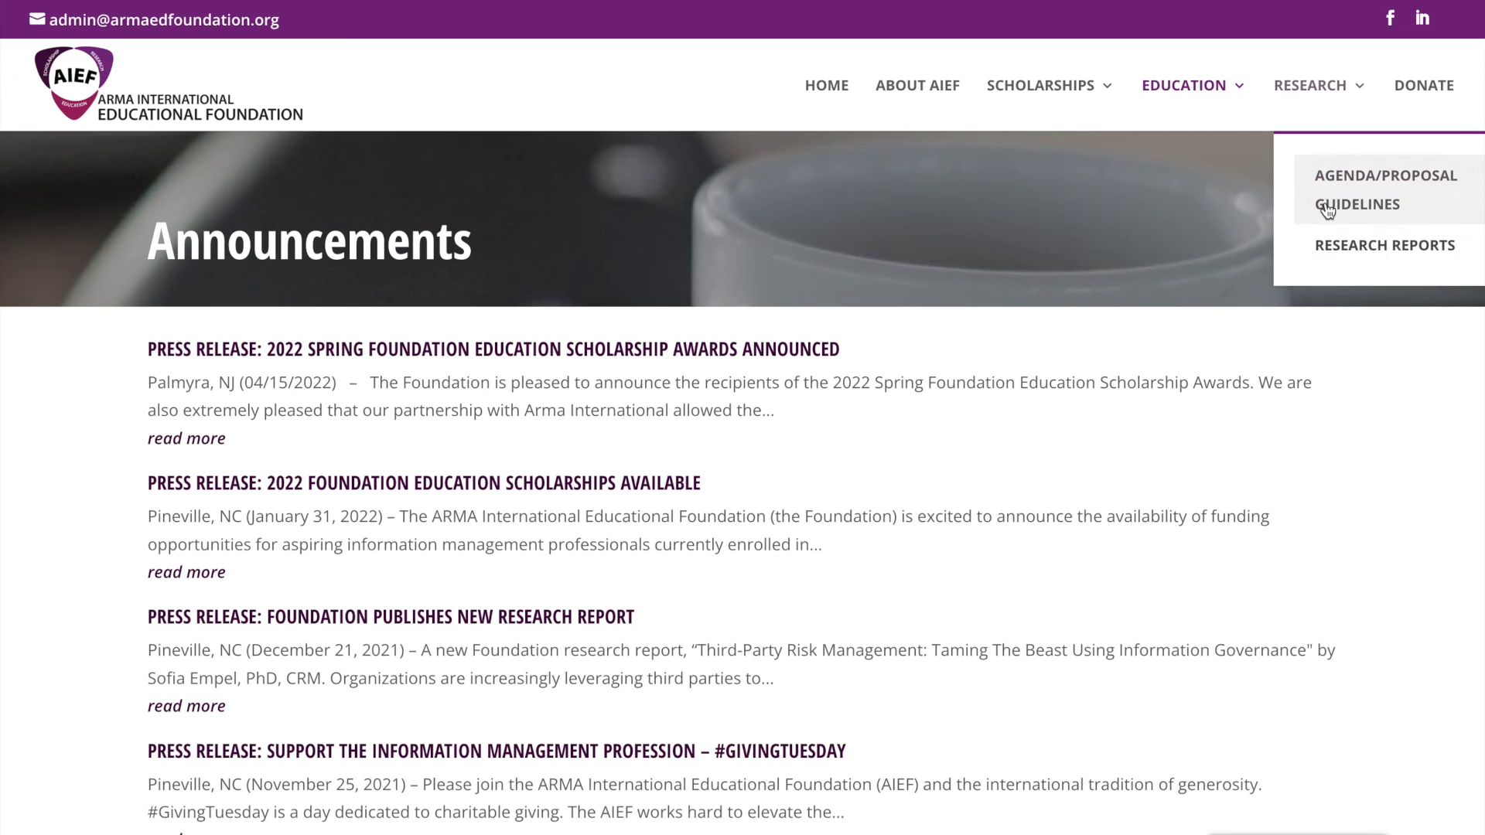
Step: Look through the live site's Research Agenda & Proposal Guidelines page and its main Research Program page
scroll(1012, 322, down, 5)
scroll(1011, 322, up, 5)
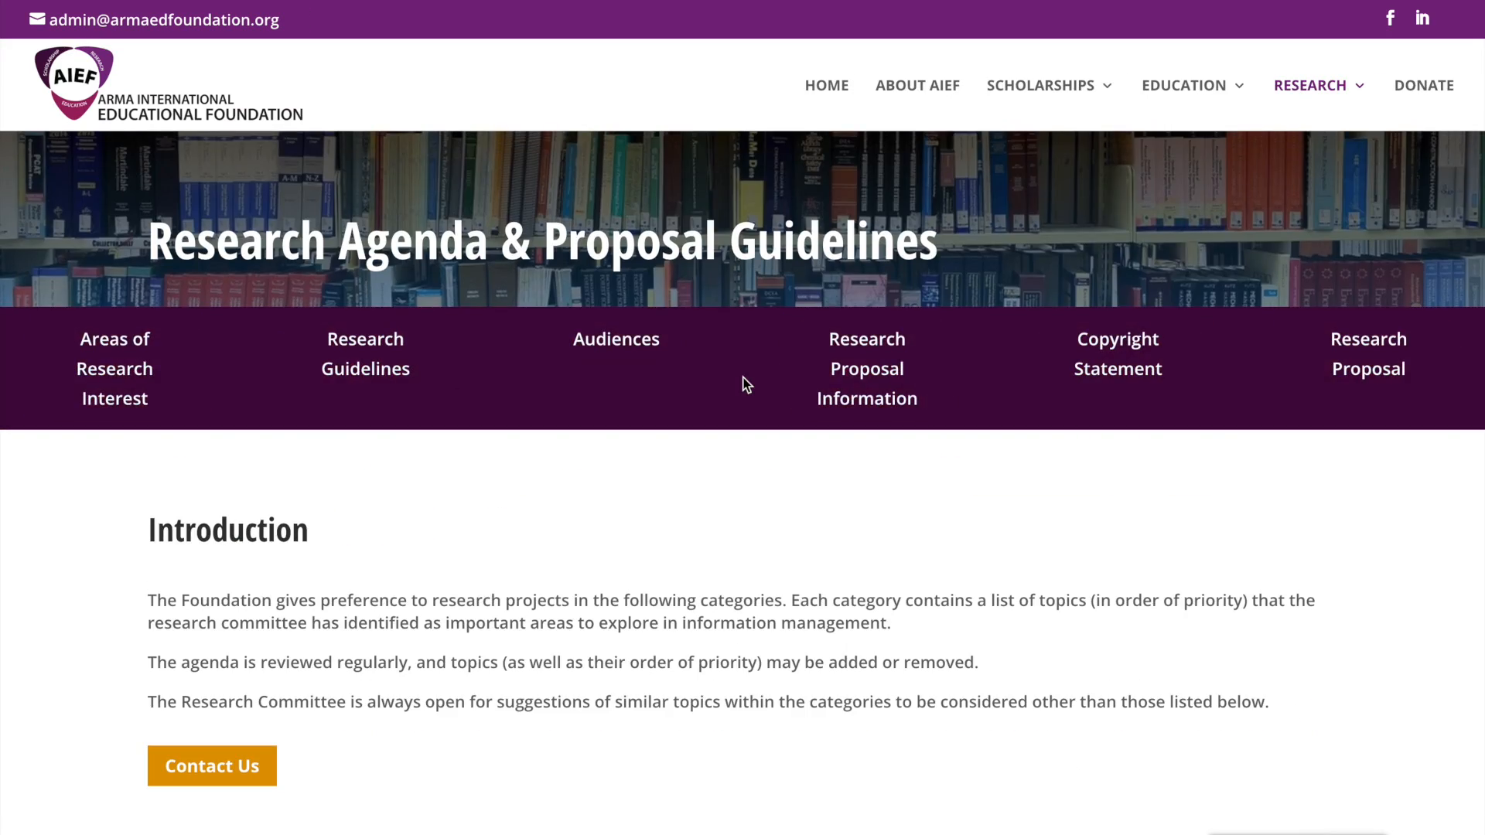
scroll(743, 385, down, 10)
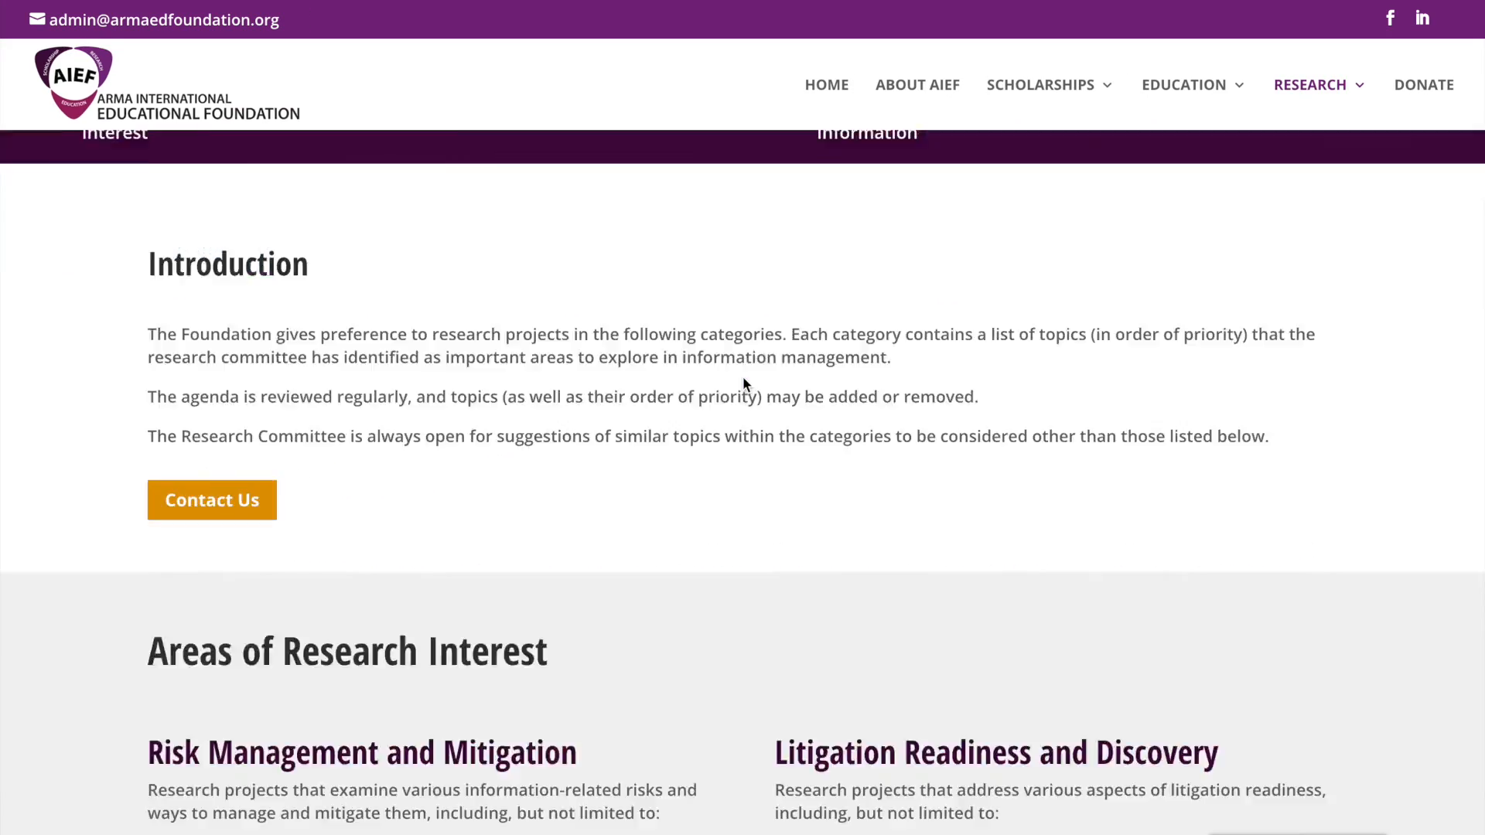
scroll(742, 384, up, 10)
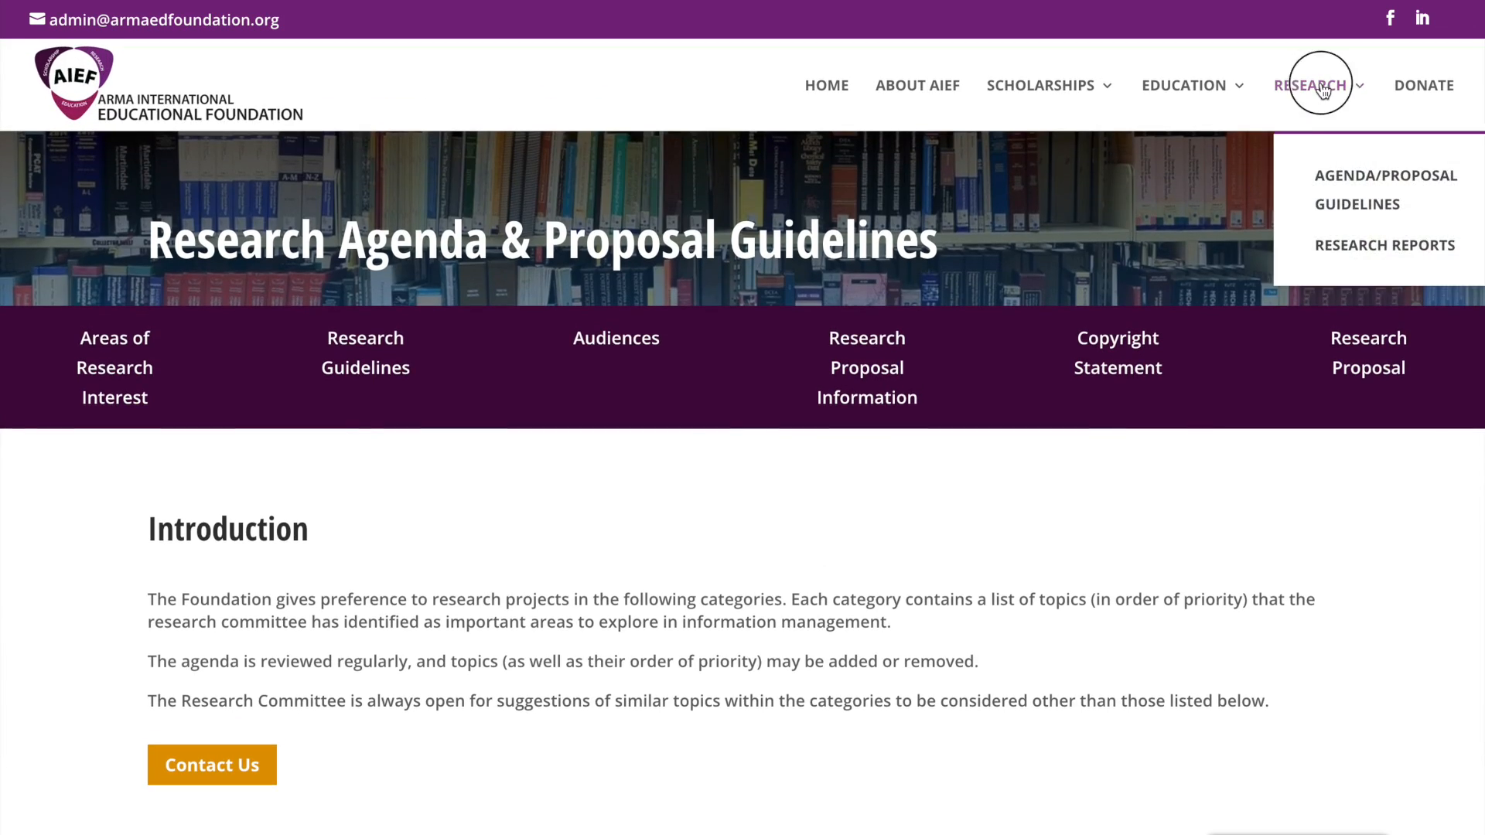
click(1321, 83)
scroll(691, 374, down, 10)
scroll(692, 374, up, 10)
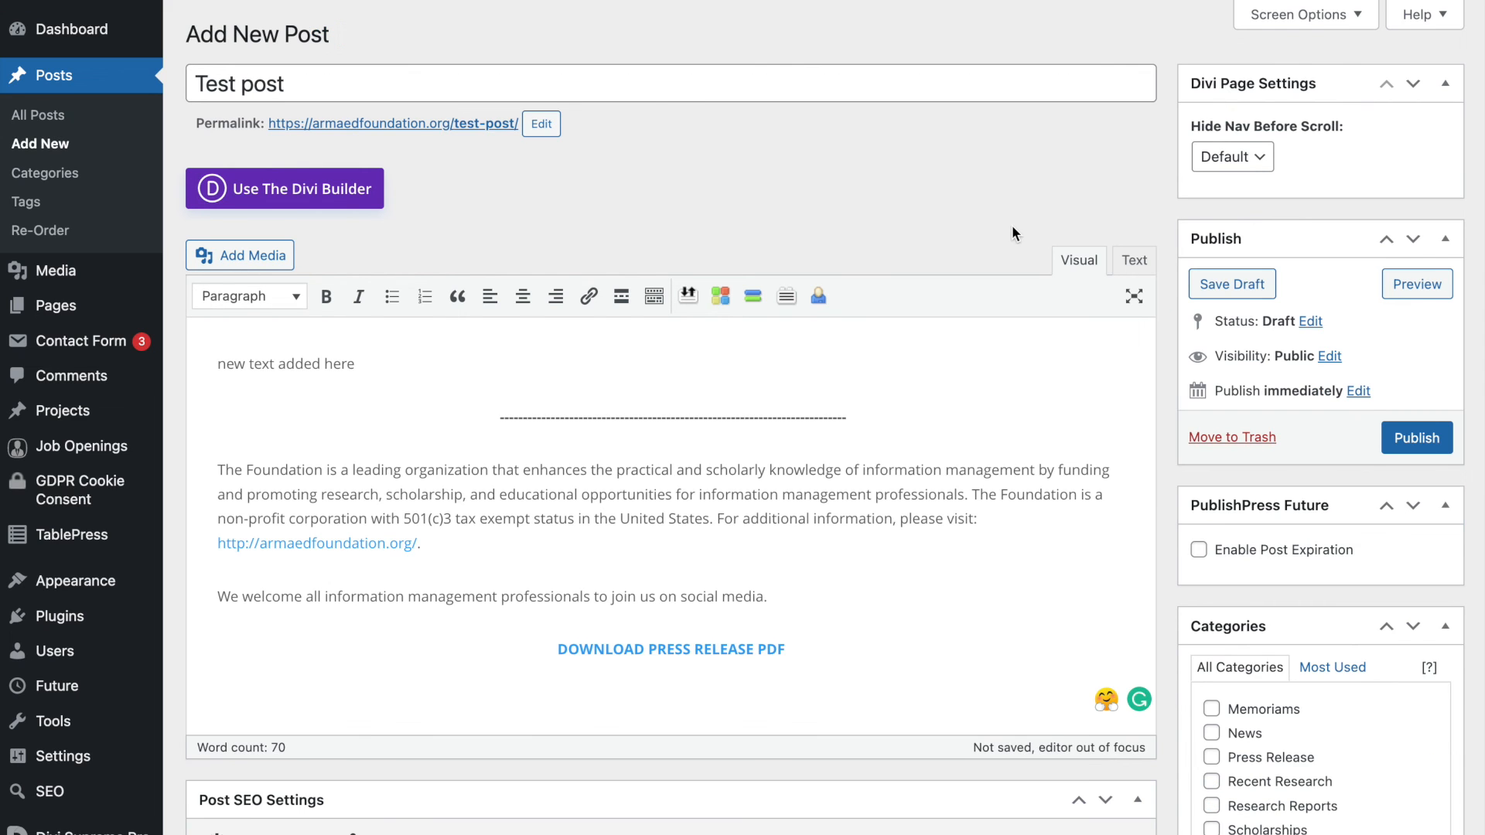
Step: Assign the News and Press Release categories to the Test post and publish it
scroll(1011, 228, down, 2)
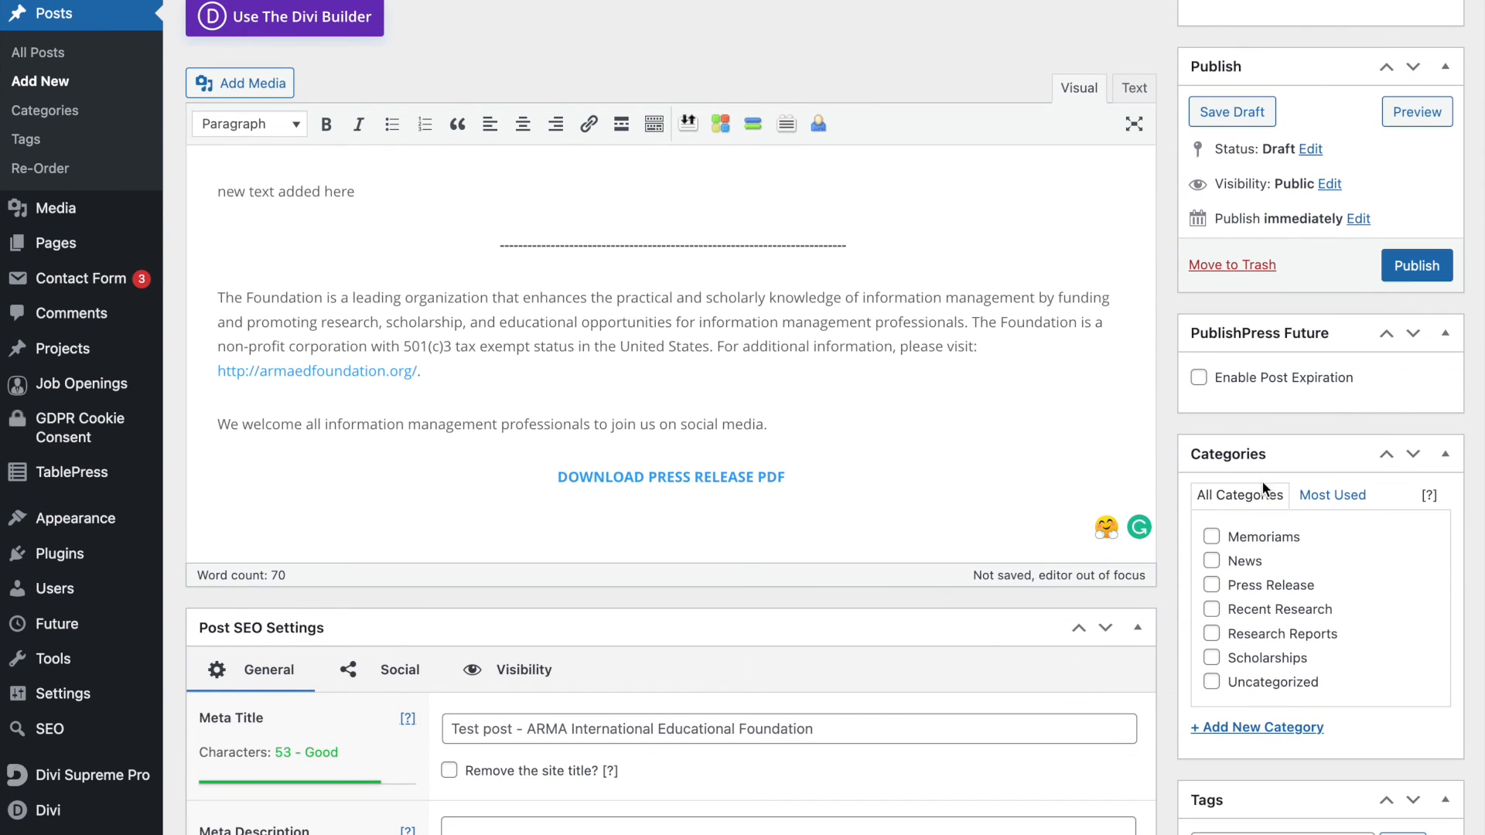
click(1221, 563)
click(1212, 589)
scroll(1322, 535, down, 1)
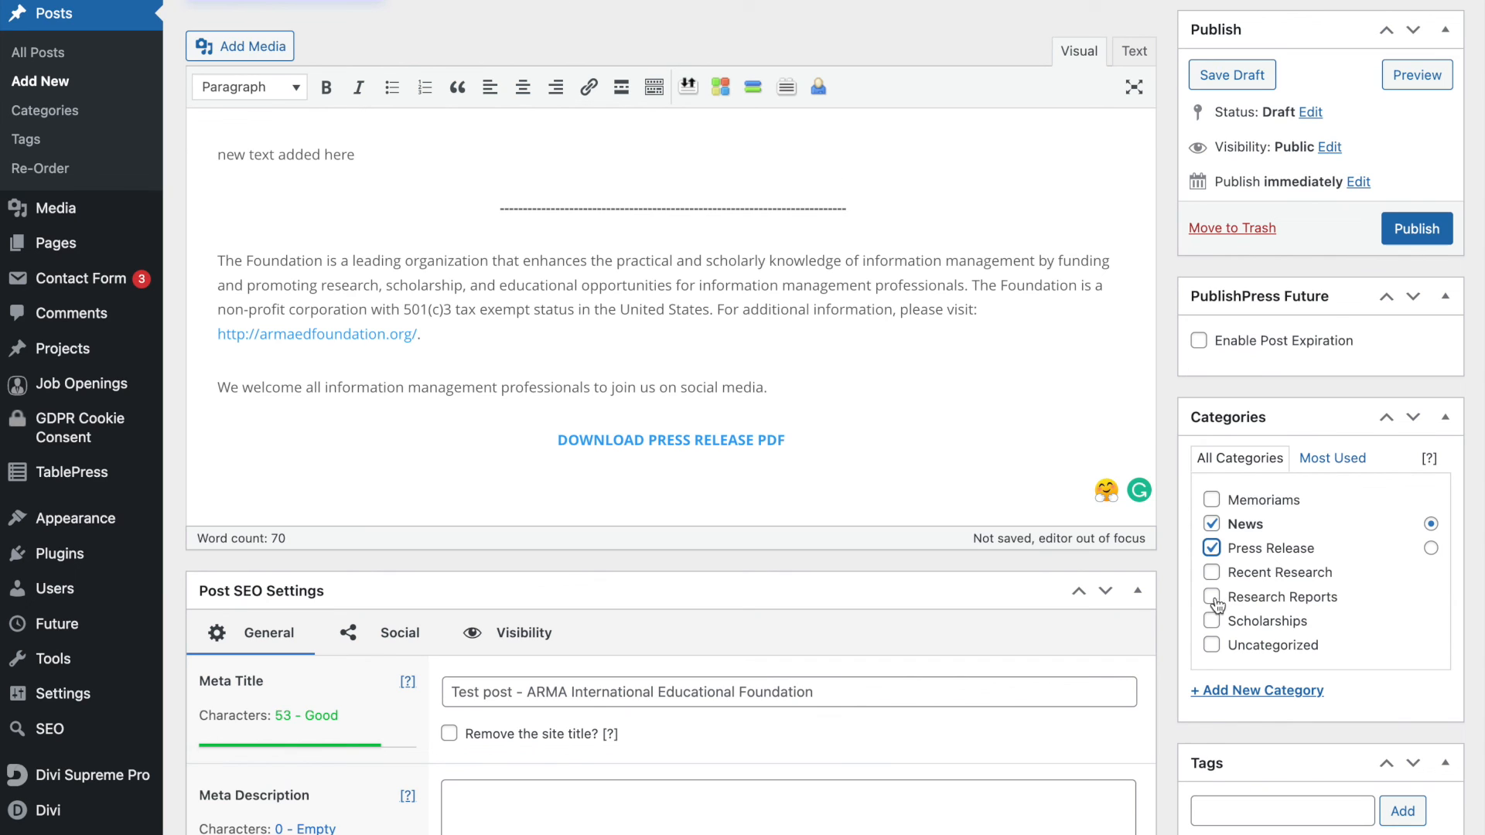
click(1433, 239)
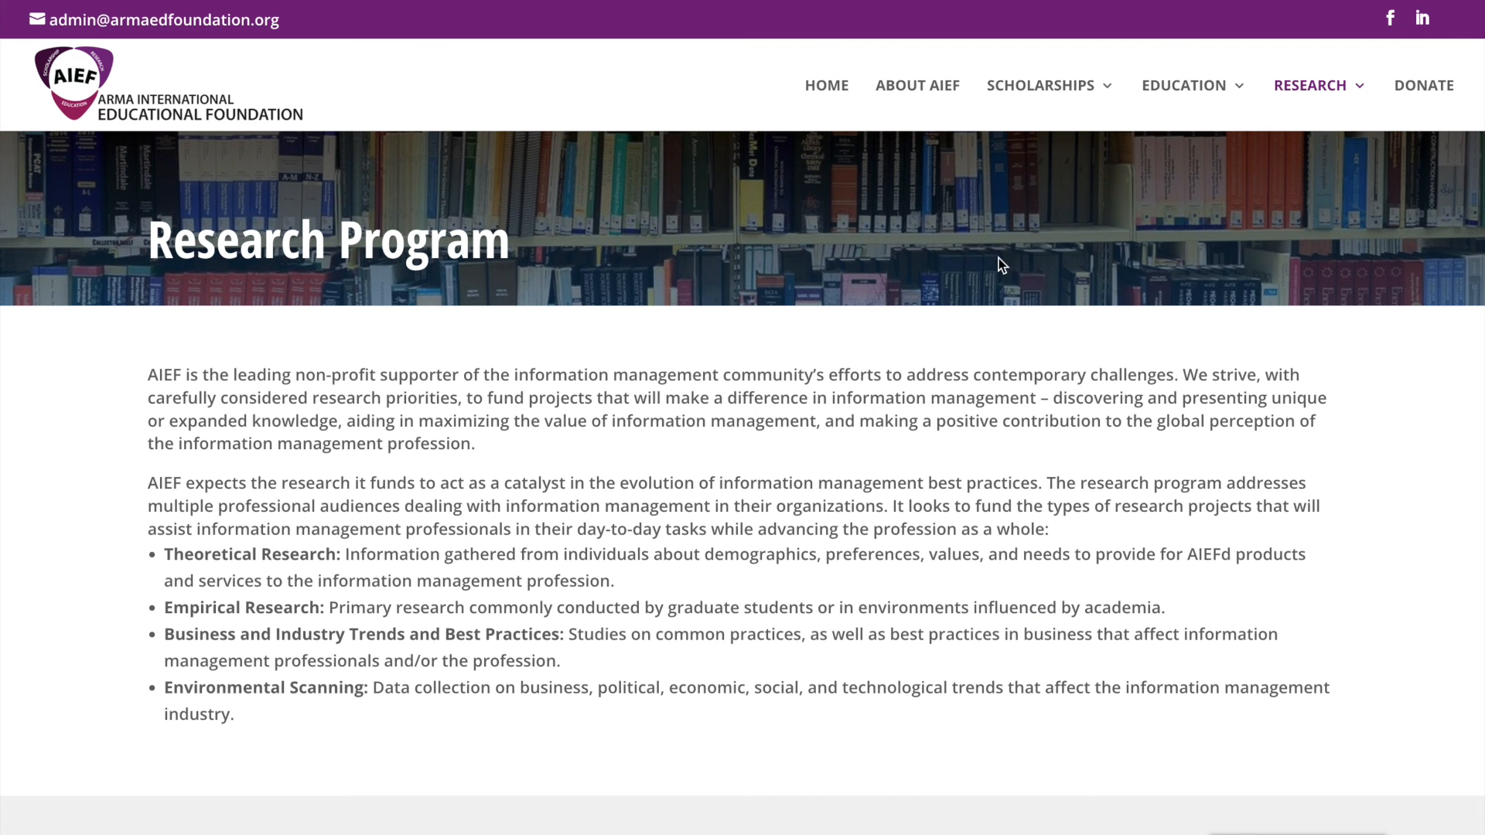
Step: Open the published Test post from the live site's News page and check its DOWNLOAD PRESS RELEASE PDF link
mouse_move(999, 89)
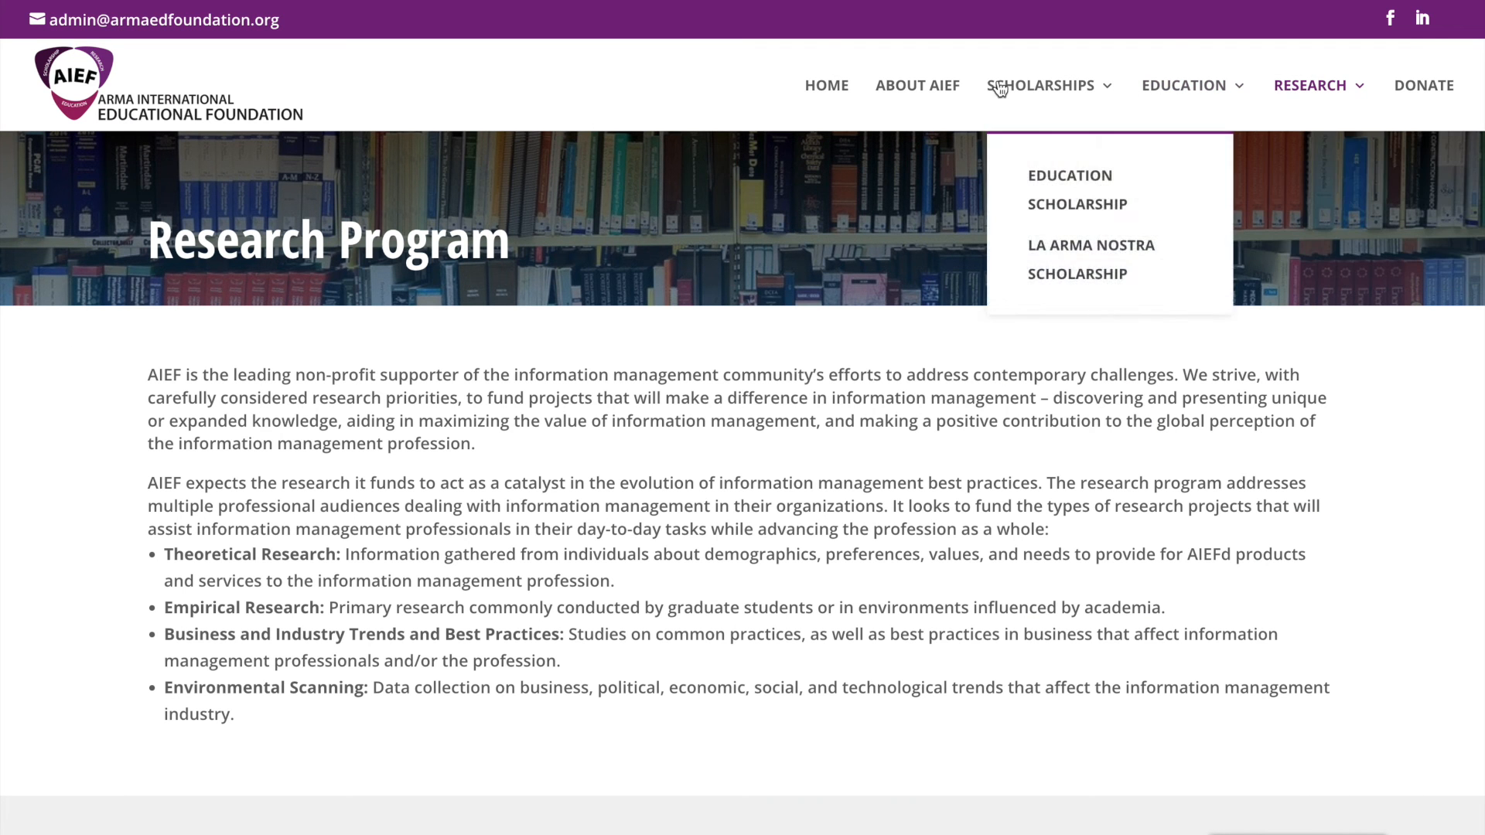
mouse_move(1185, 86)
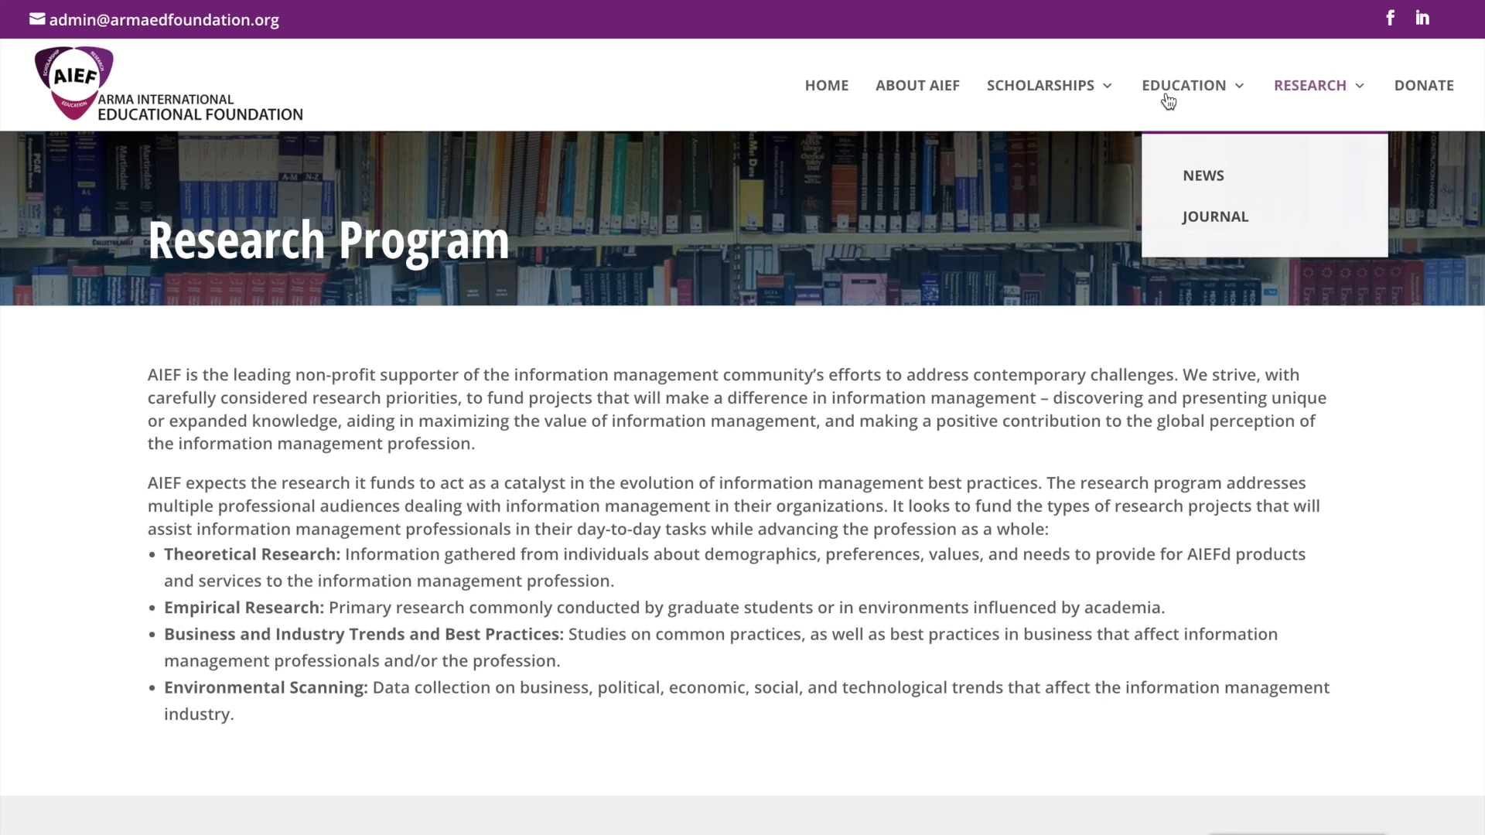
click(1181, 178)
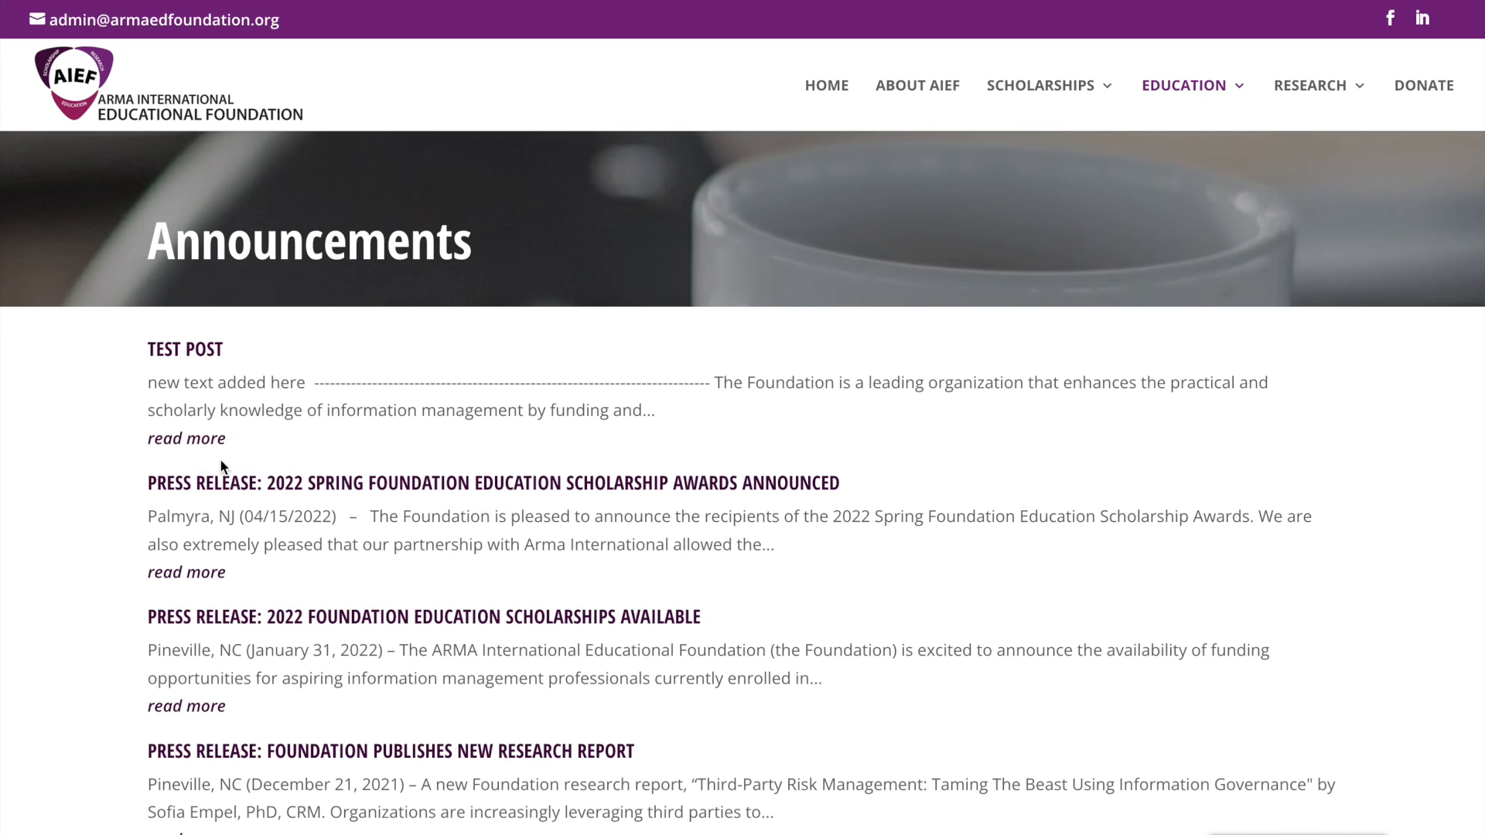
click(211, 439)
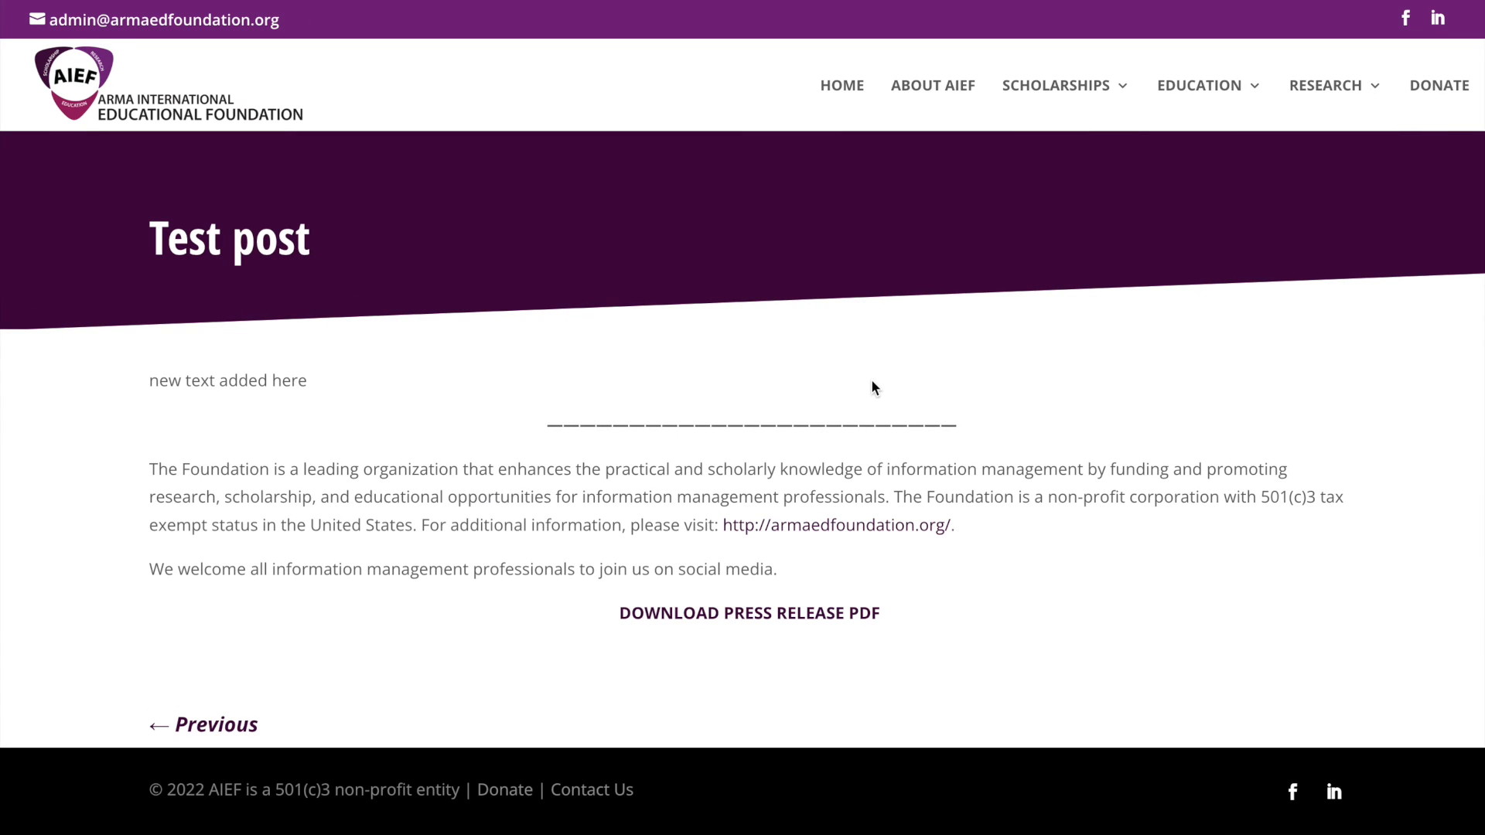
click(823, 615)
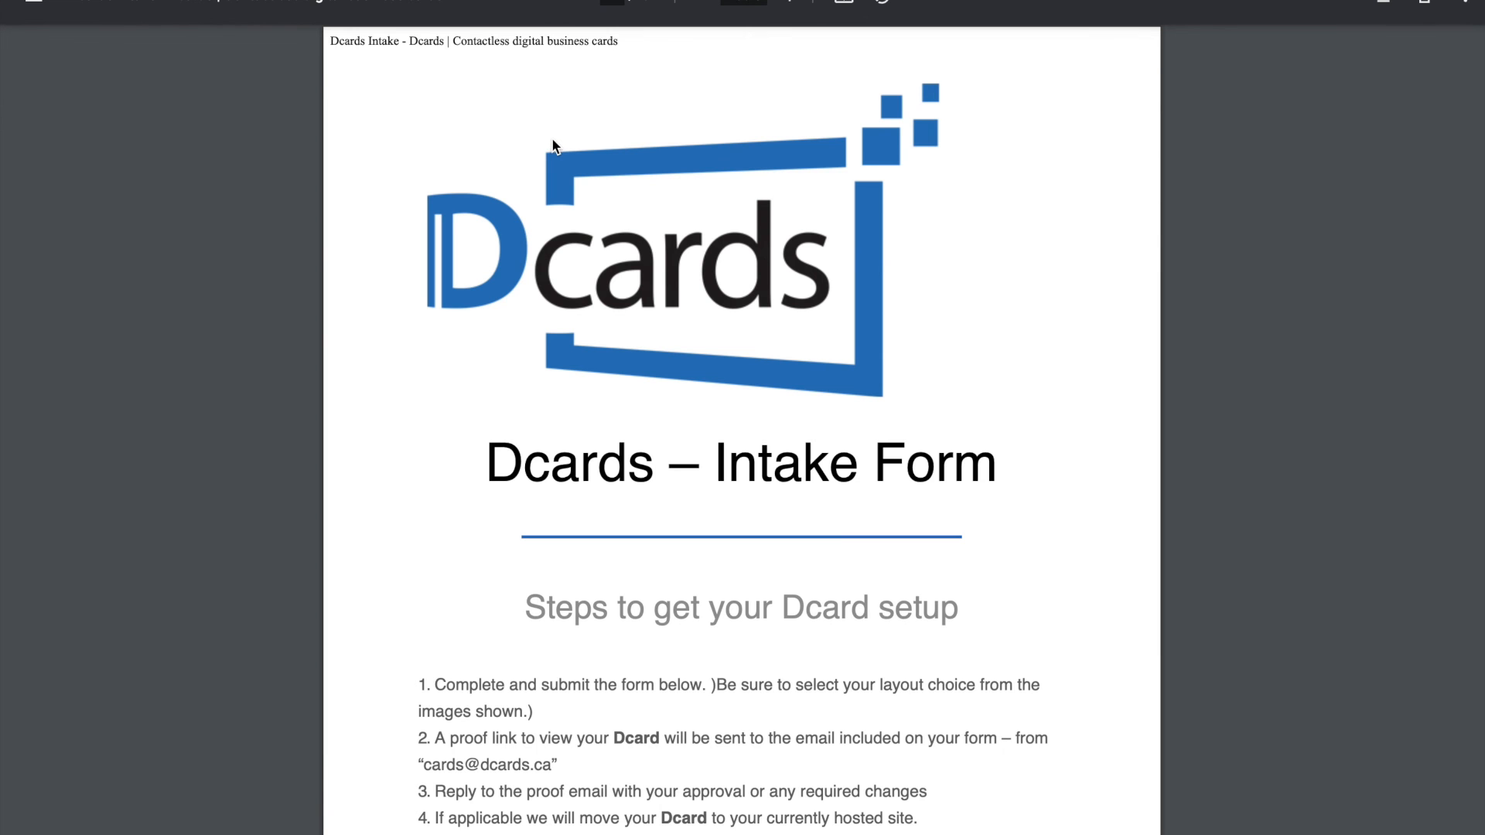
scroll(554, 146, down, 3)
scroll(740, 184, down, 15)
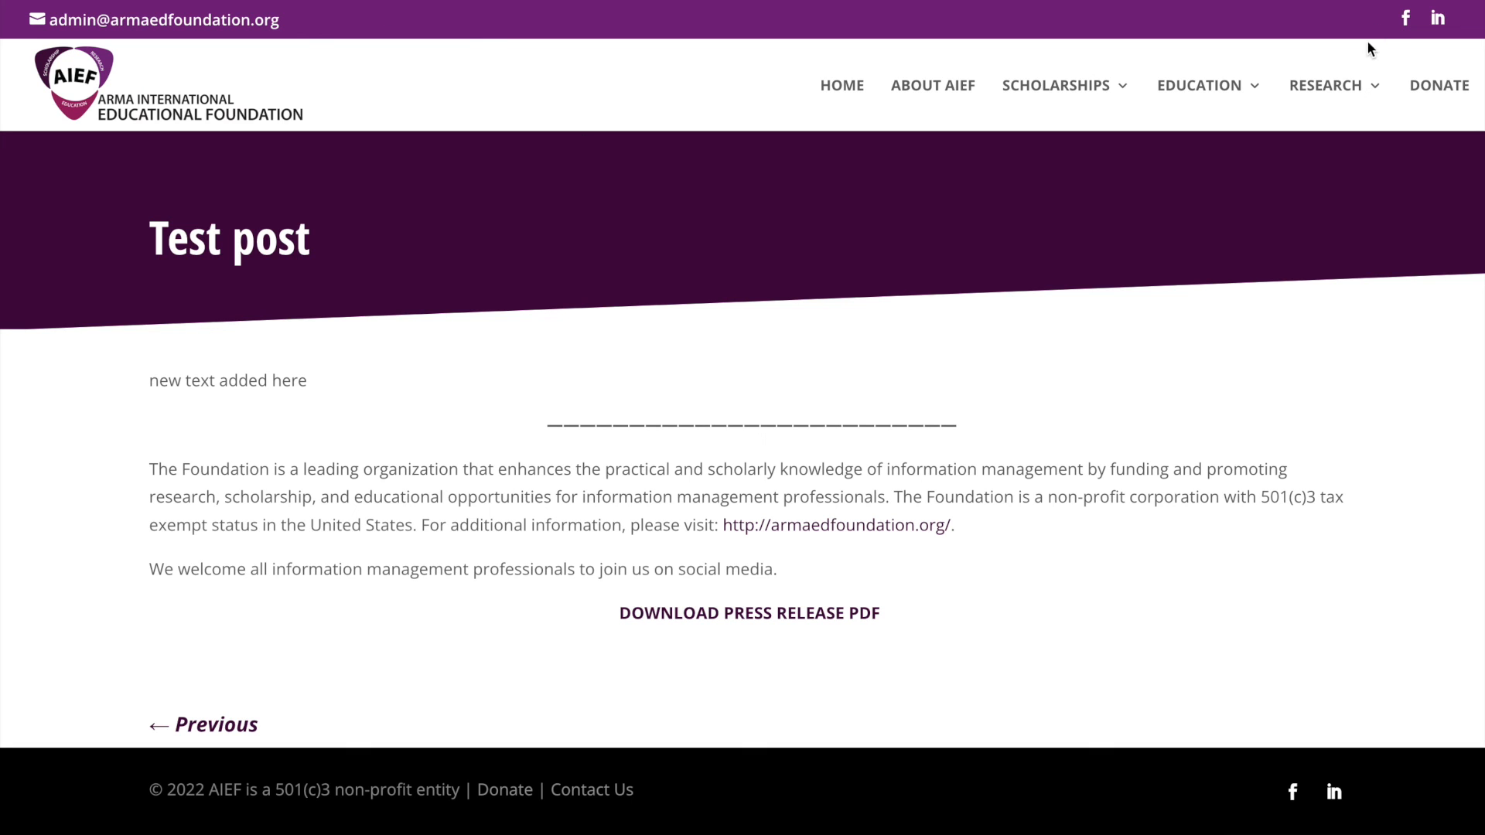
Step: Browse the live site's Research Reports page and view the Third-Party Risk Management (2021) report
mouse_move(1370, 94)
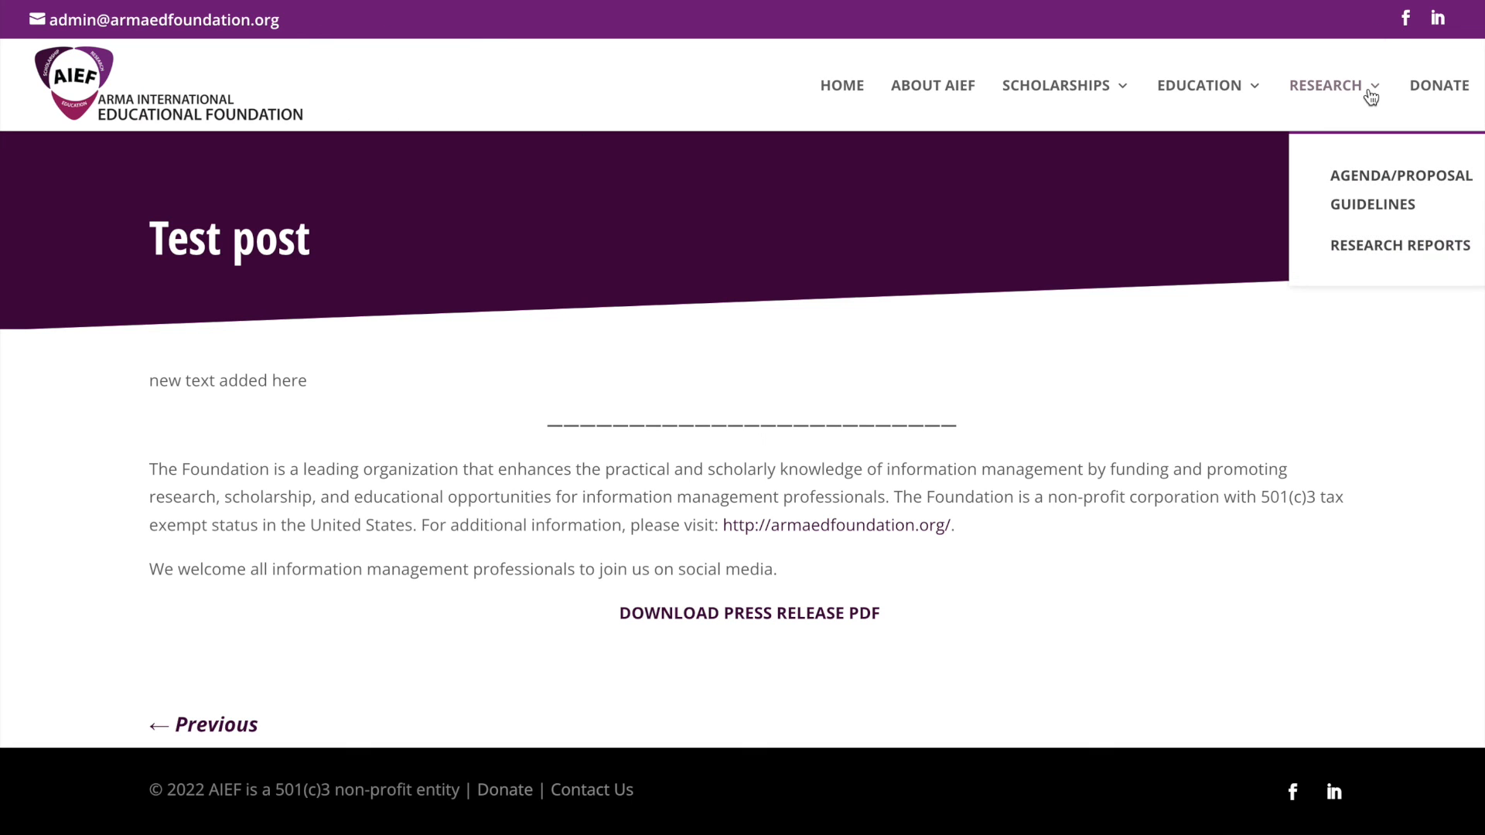
click(1366, 261)
scroll(537, 315, down, 5)
scroll(537, 305, up, 5)
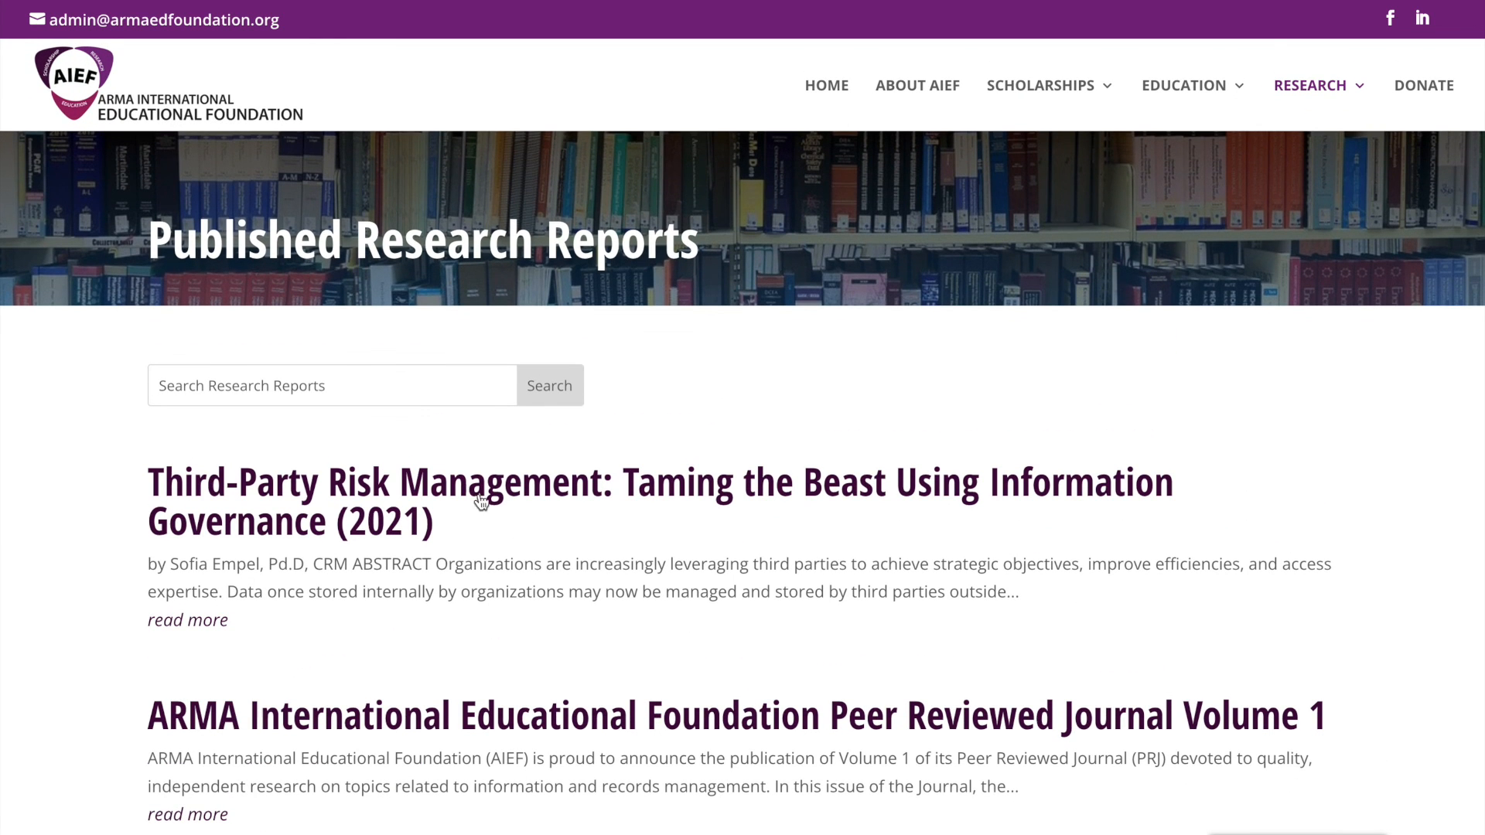
click(492, 492)
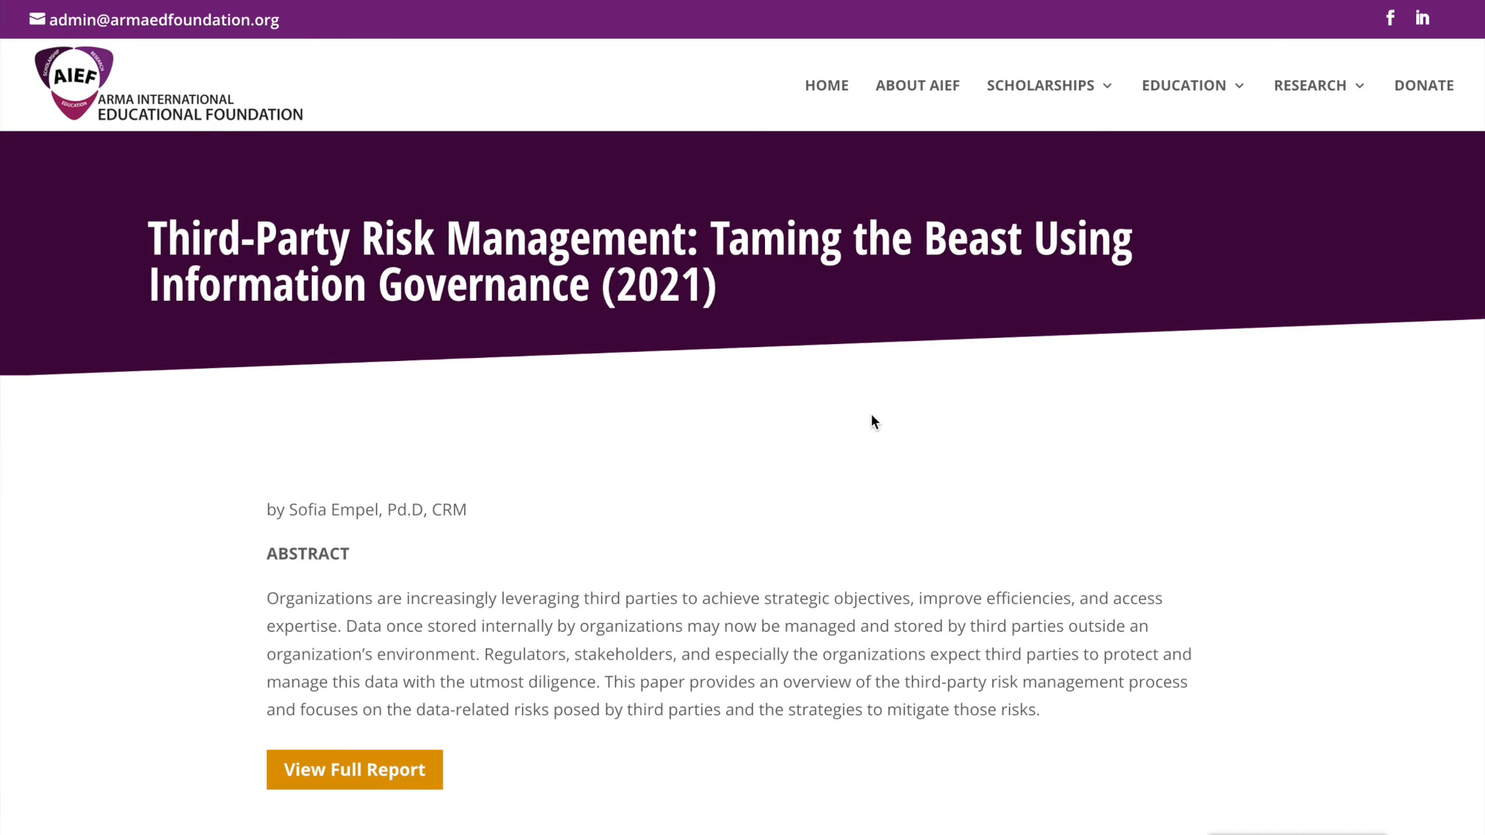
scroll(1060, 431, down, 2)
scroll(1061, 430, up, 2)
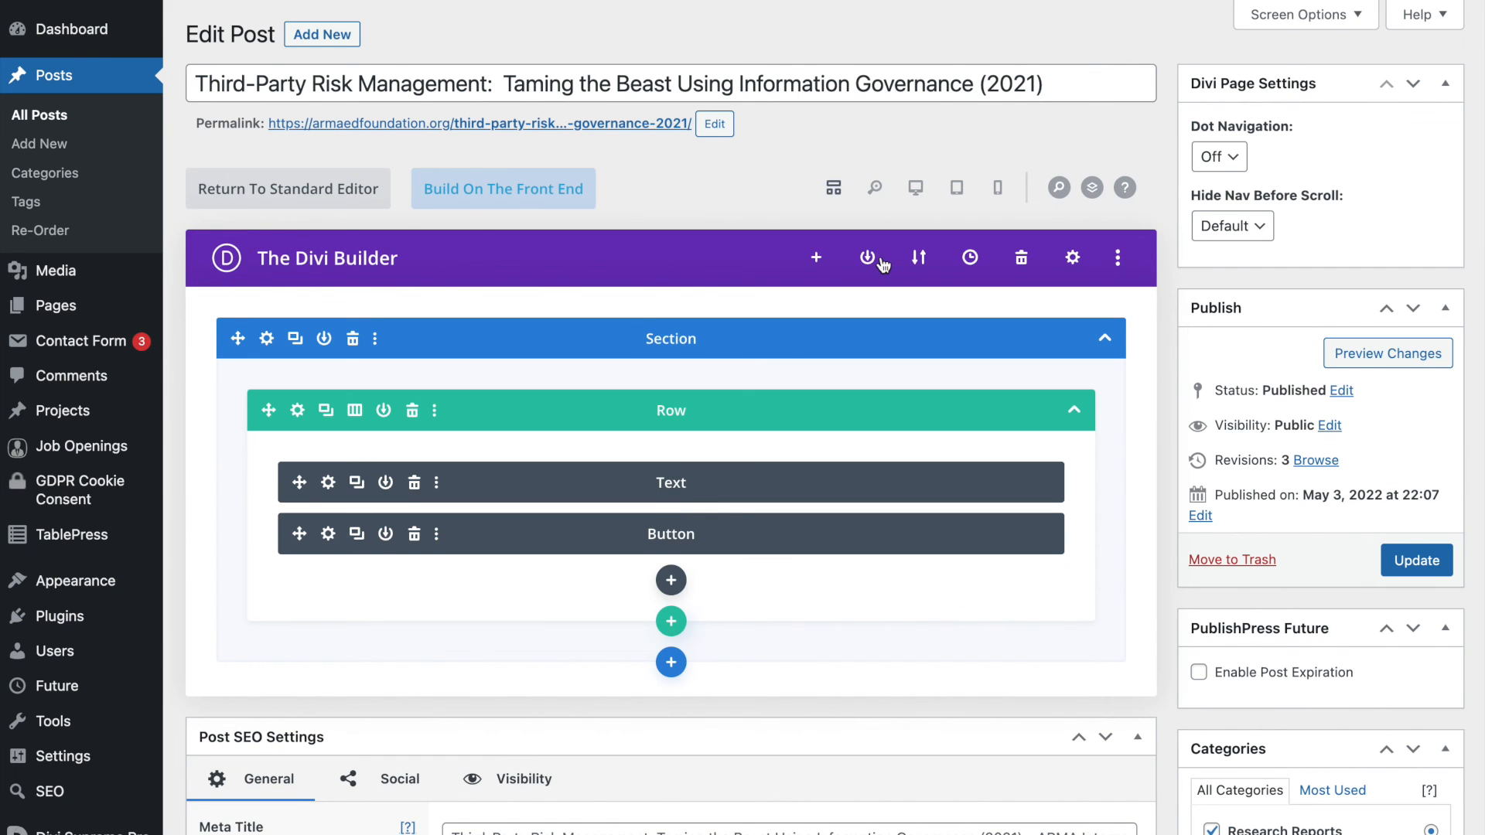
Step: Examine the Third-Party Risk Management report post's Divi Builder layout and settings in the post editor
scroll(882, 266, down, 1)
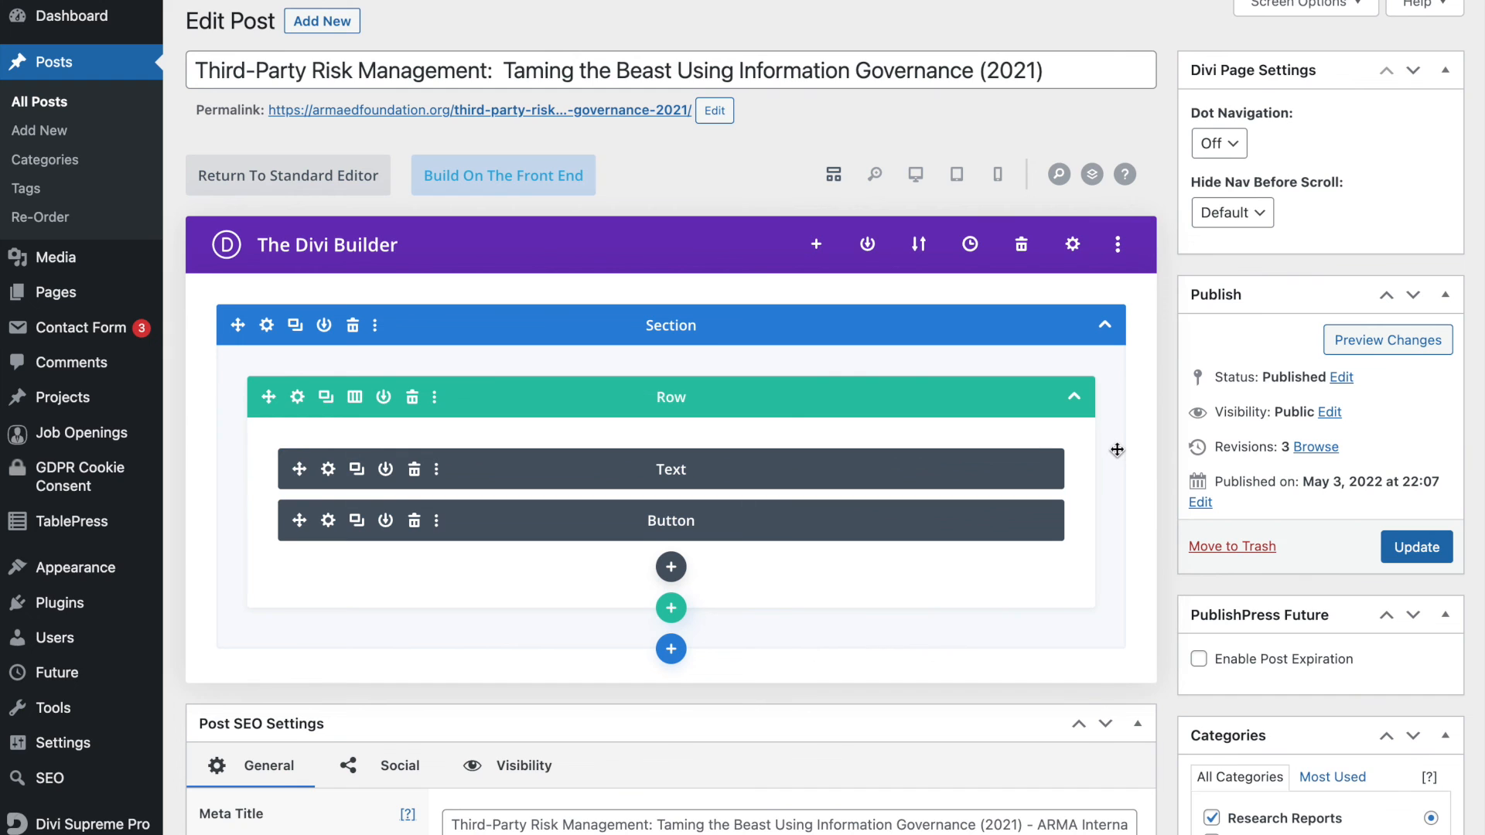
scroll(1117, 449, up, 1)
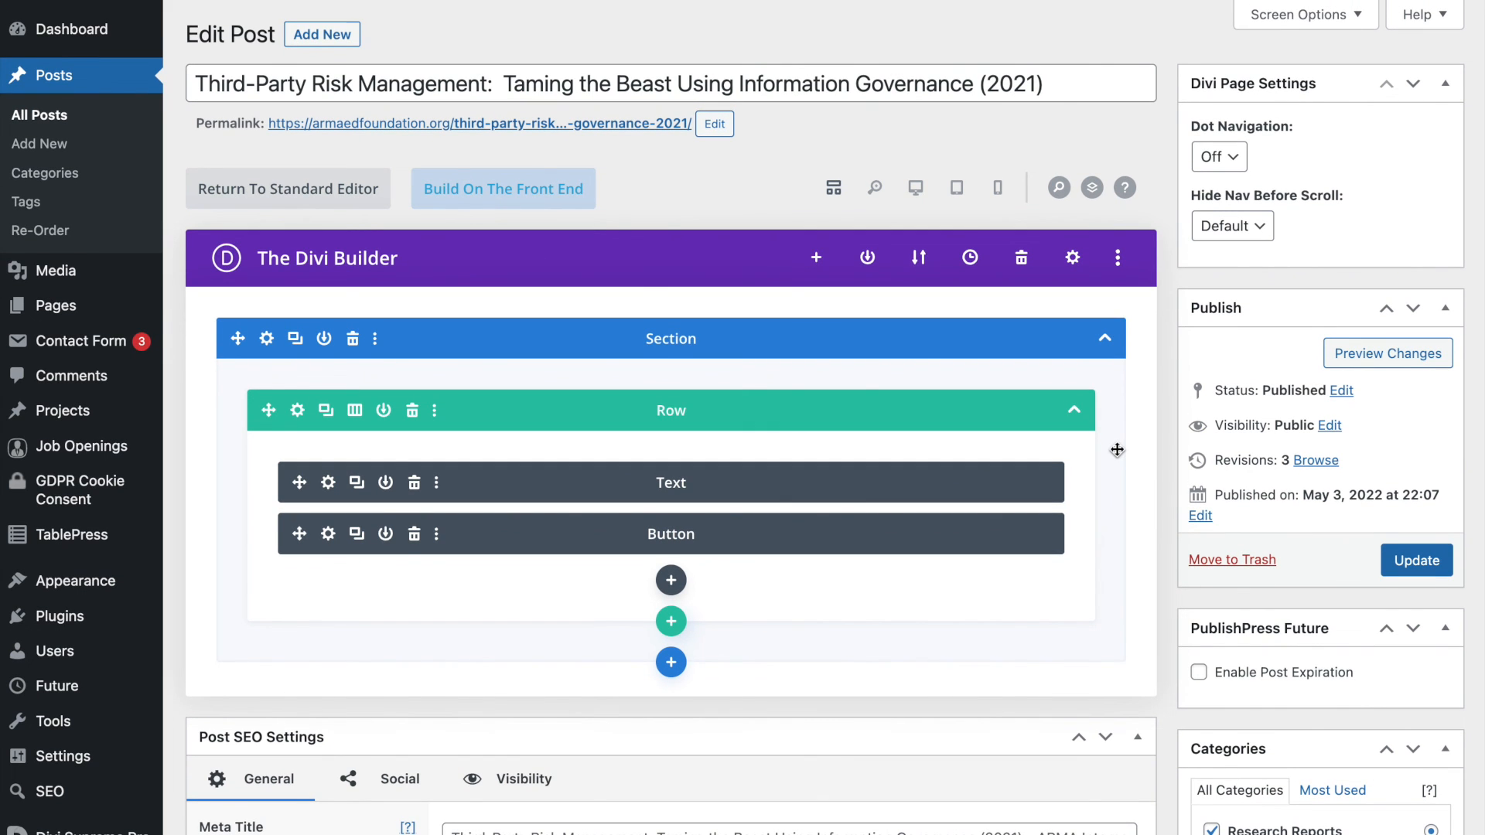
scroll(1117, 449, down, 10)
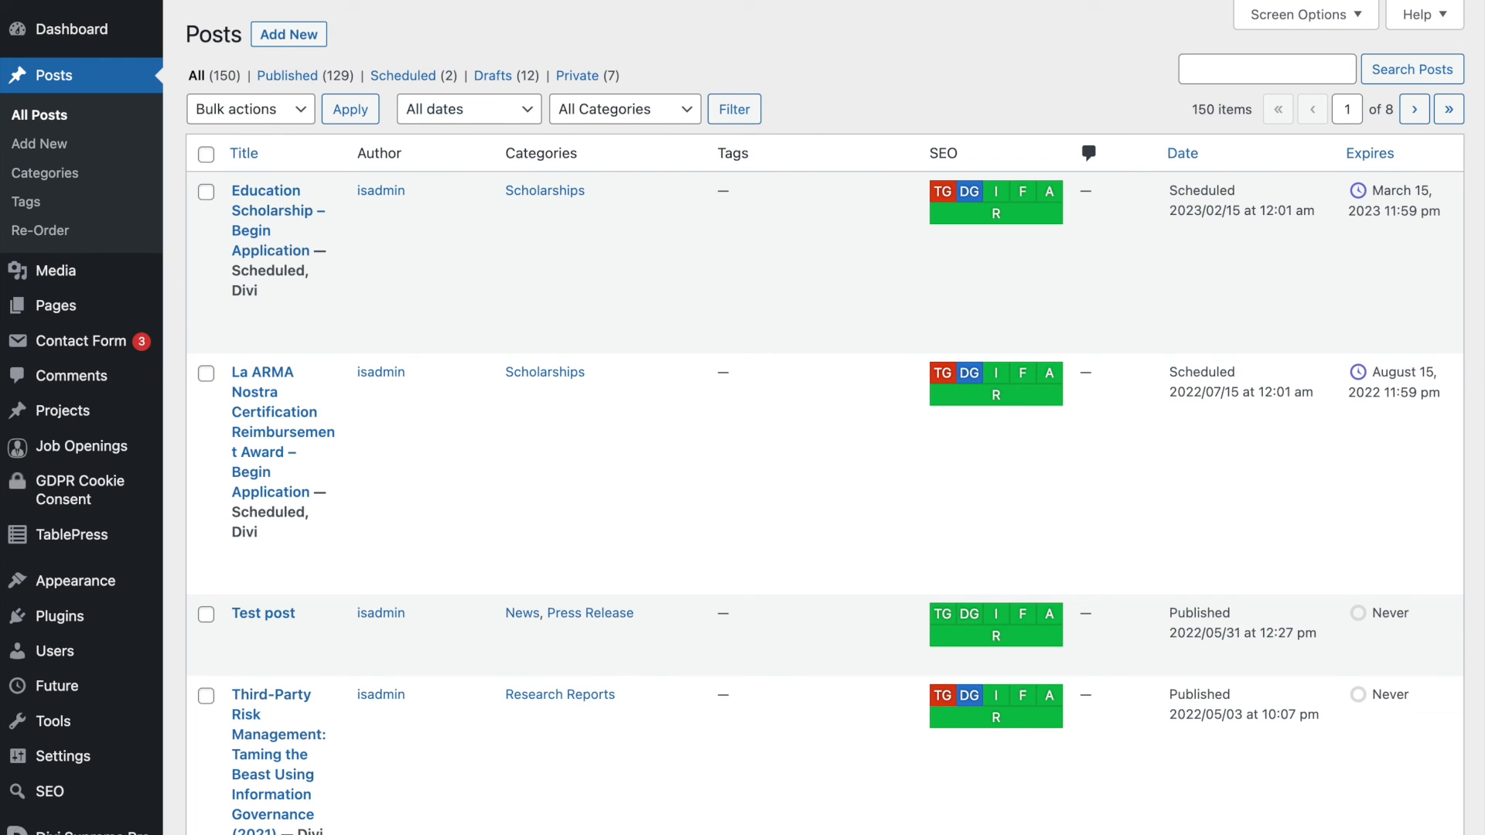
Step: Move the Test post to the trash from the list of all posts
scroll(727, 151, down, 1)
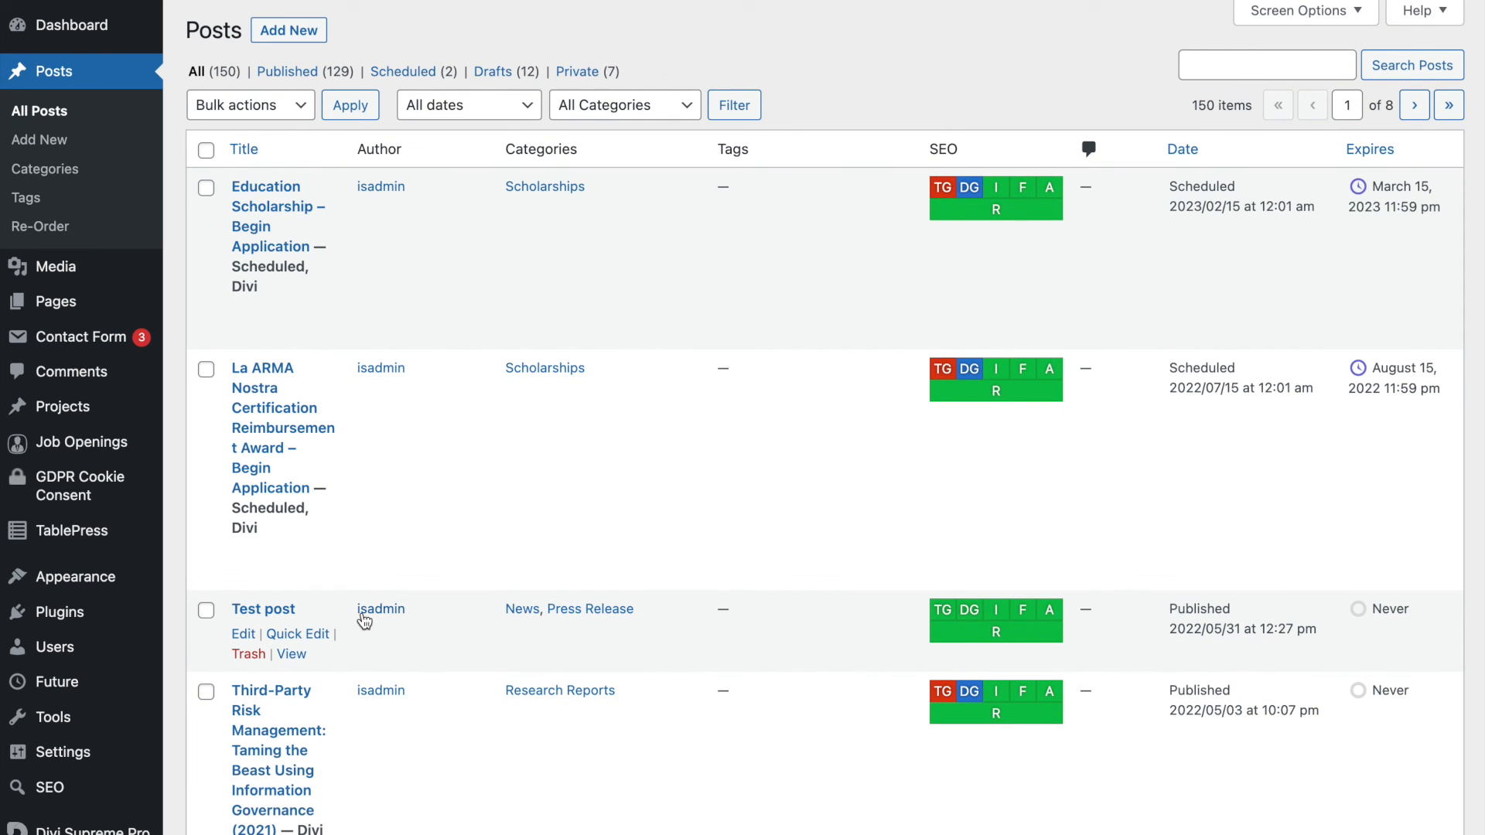
click(249, 656)
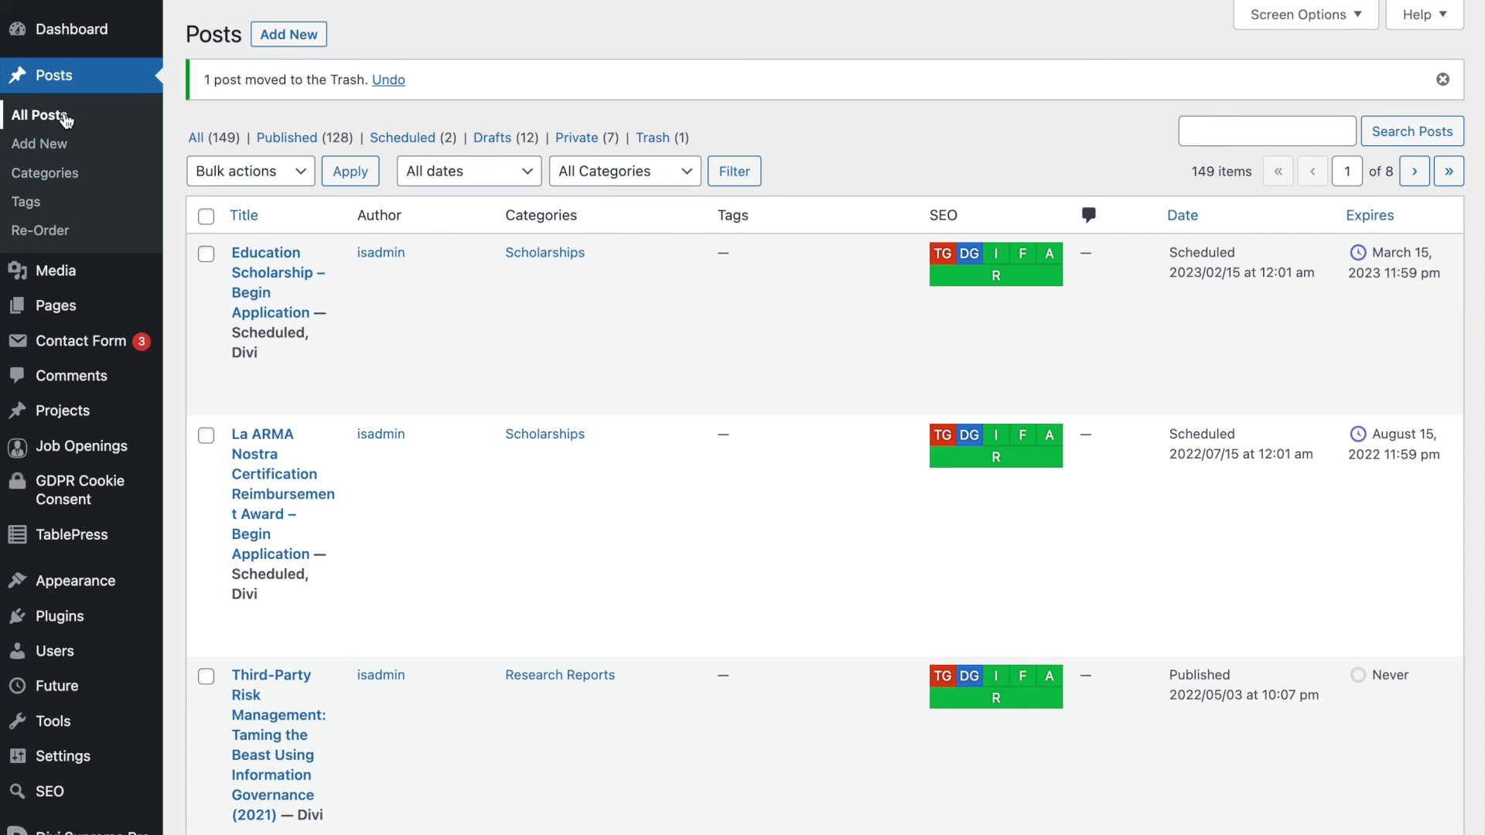
Step: Permanently delete the Dcards-Intake-Dcards-Contactless-digital-business-cards.pdf attachment from the Media Library
mouse_move(147, 270)
click(219, 275)
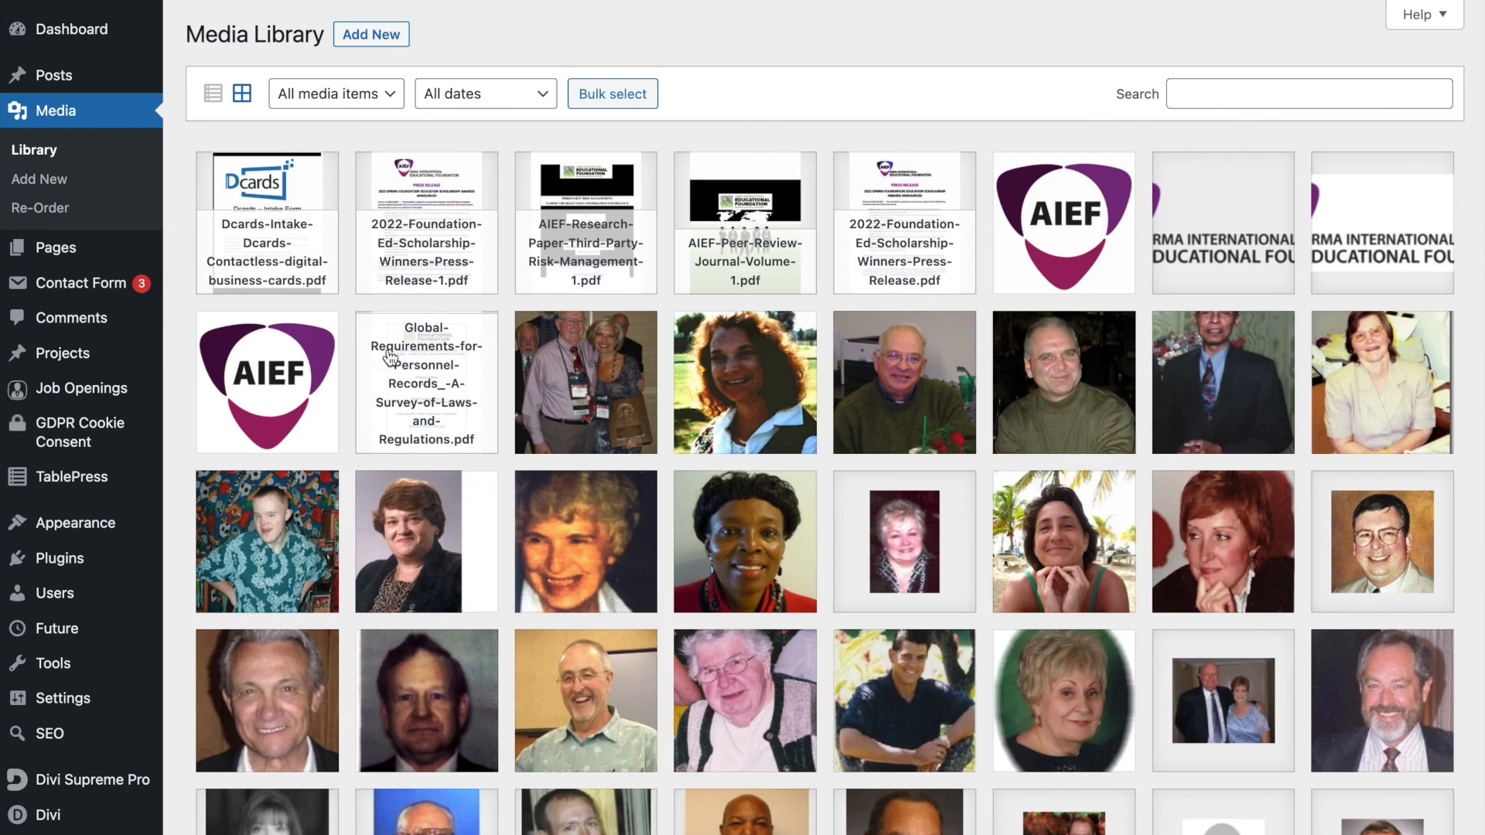
click(286, 232)
click(1273, 693)
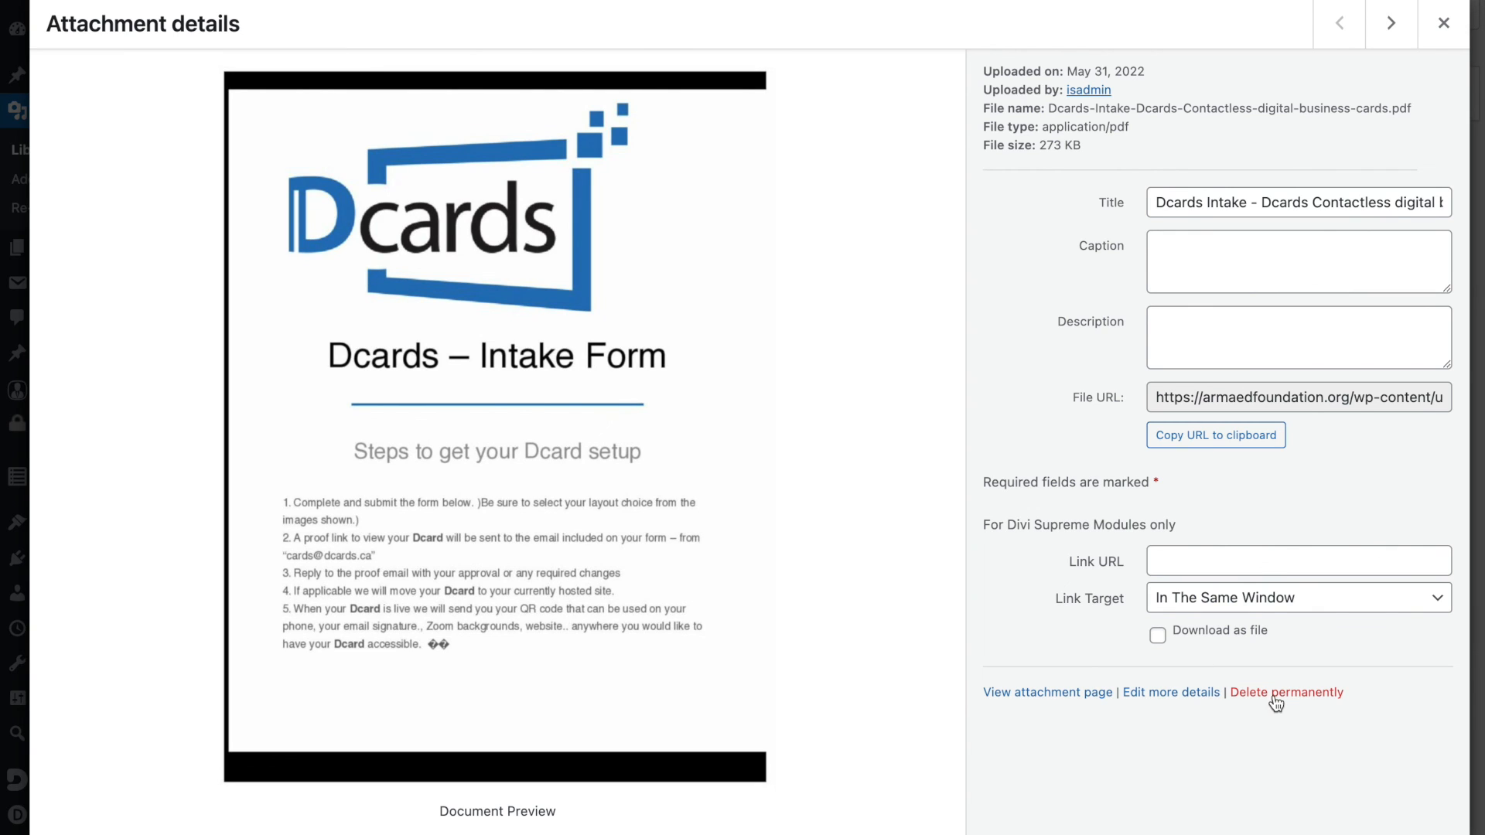
click(911, 95)
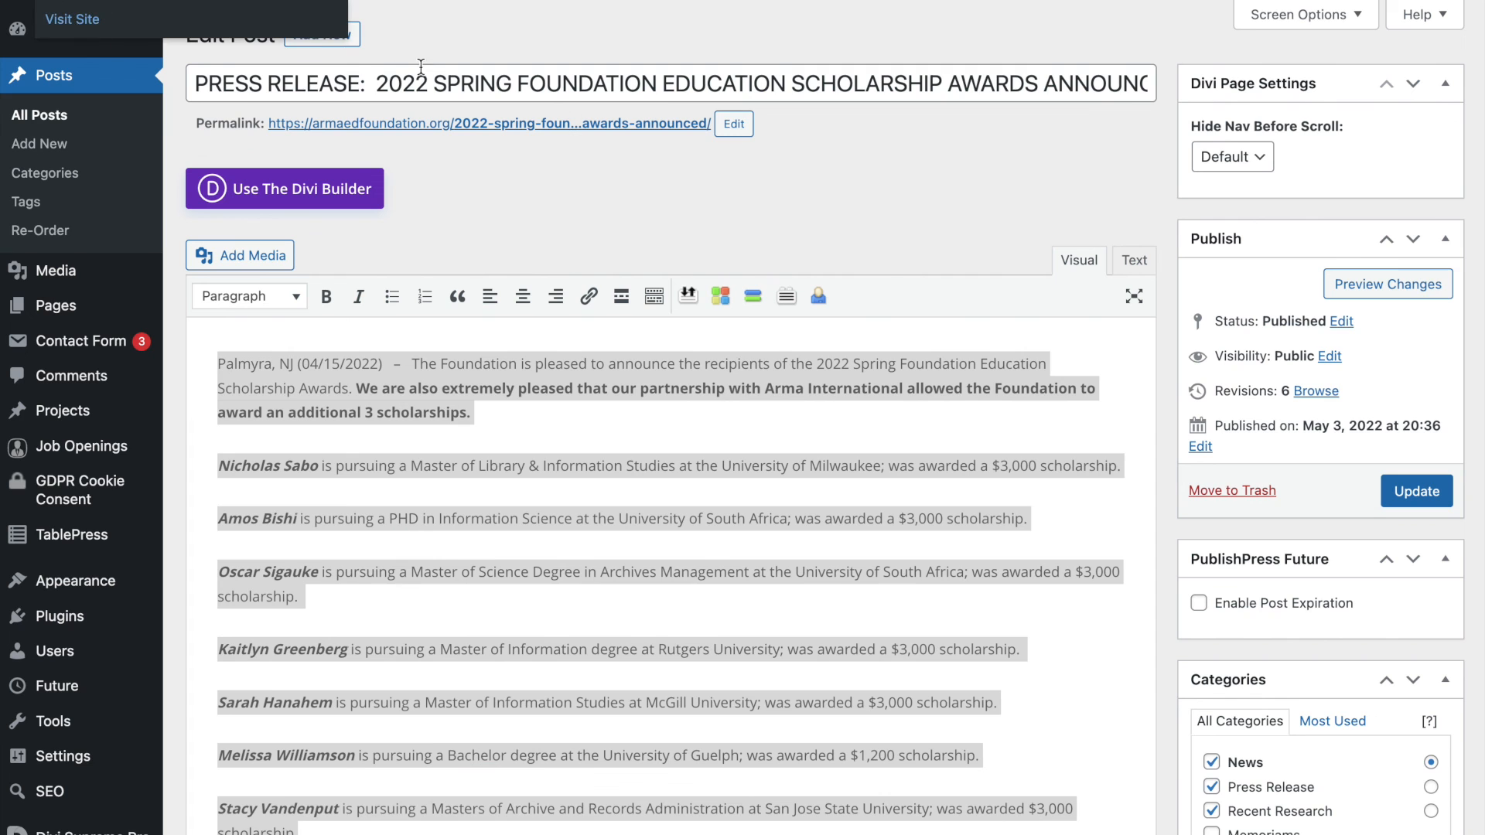
Step: Visit the live site and open its News announcements page under Education to check the list of press releases
click(81, 30)
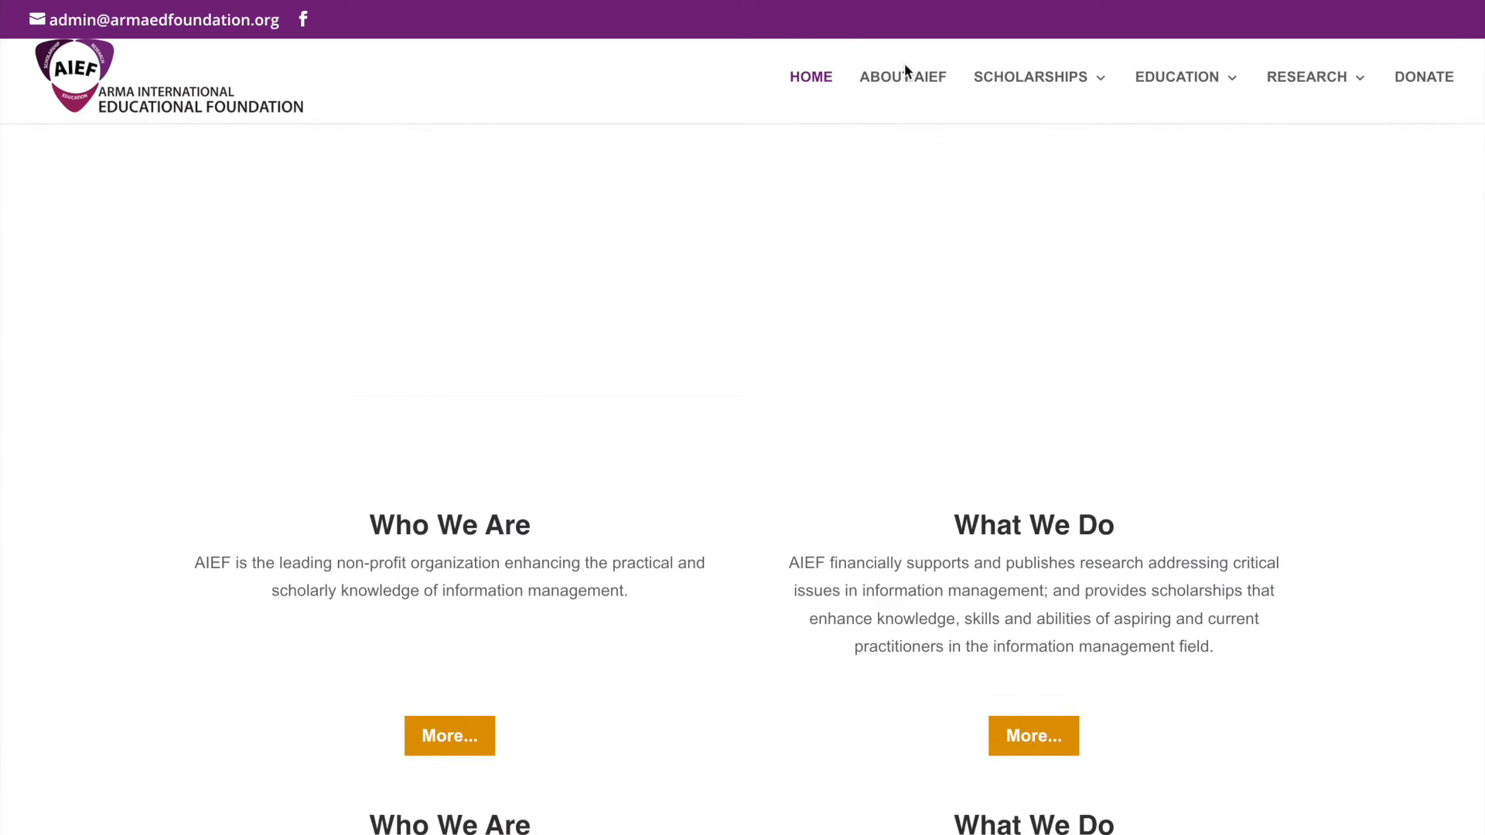
mouse_move(1104, 136)
mouse_move(1191, 86)
click(1204, 184)
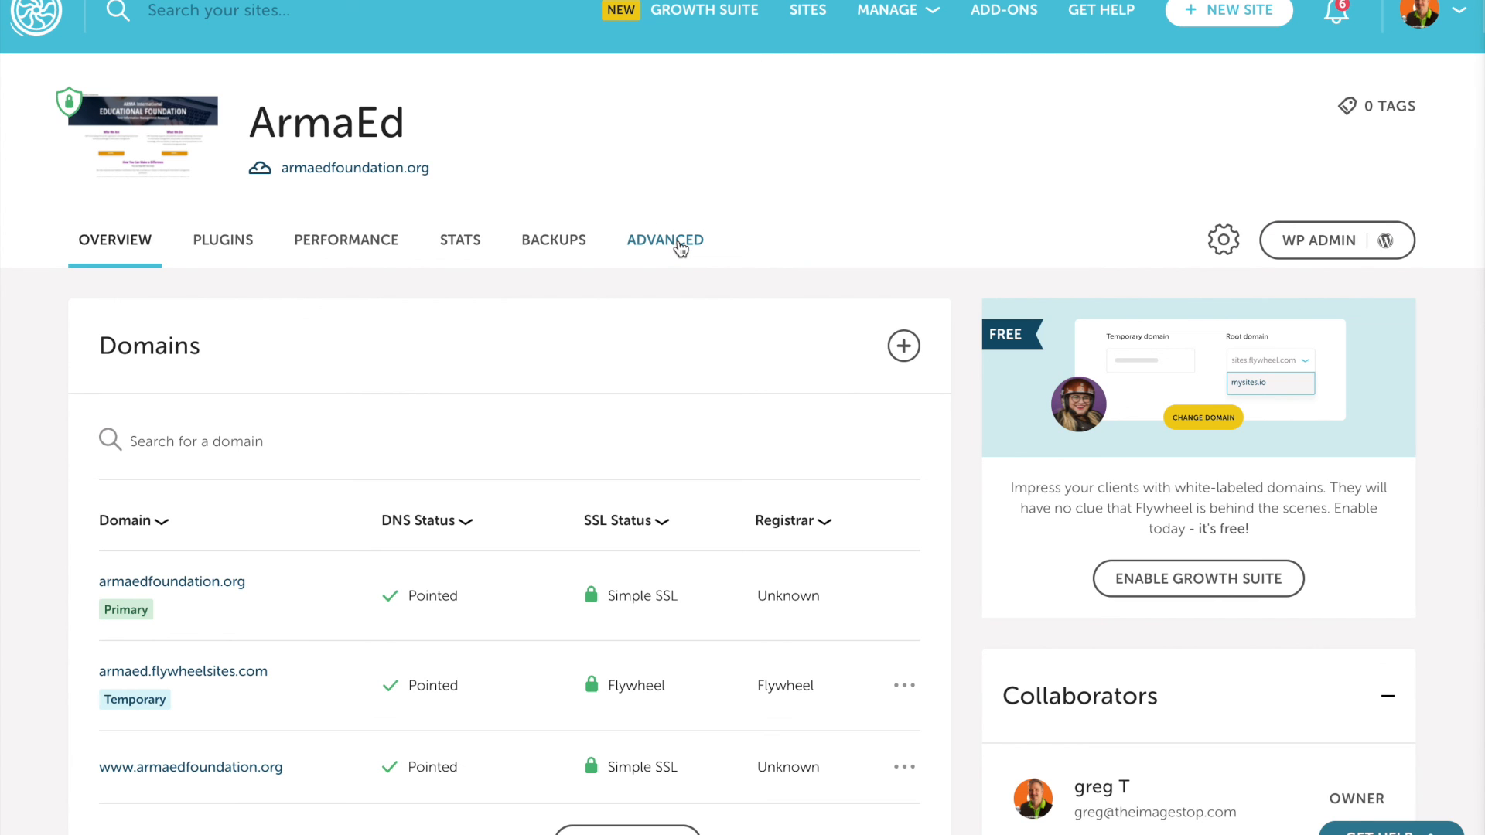
Step: Switch to the ArmaEd site in Flywheel and flush its cache from the advanced site tools
click(681, 246)
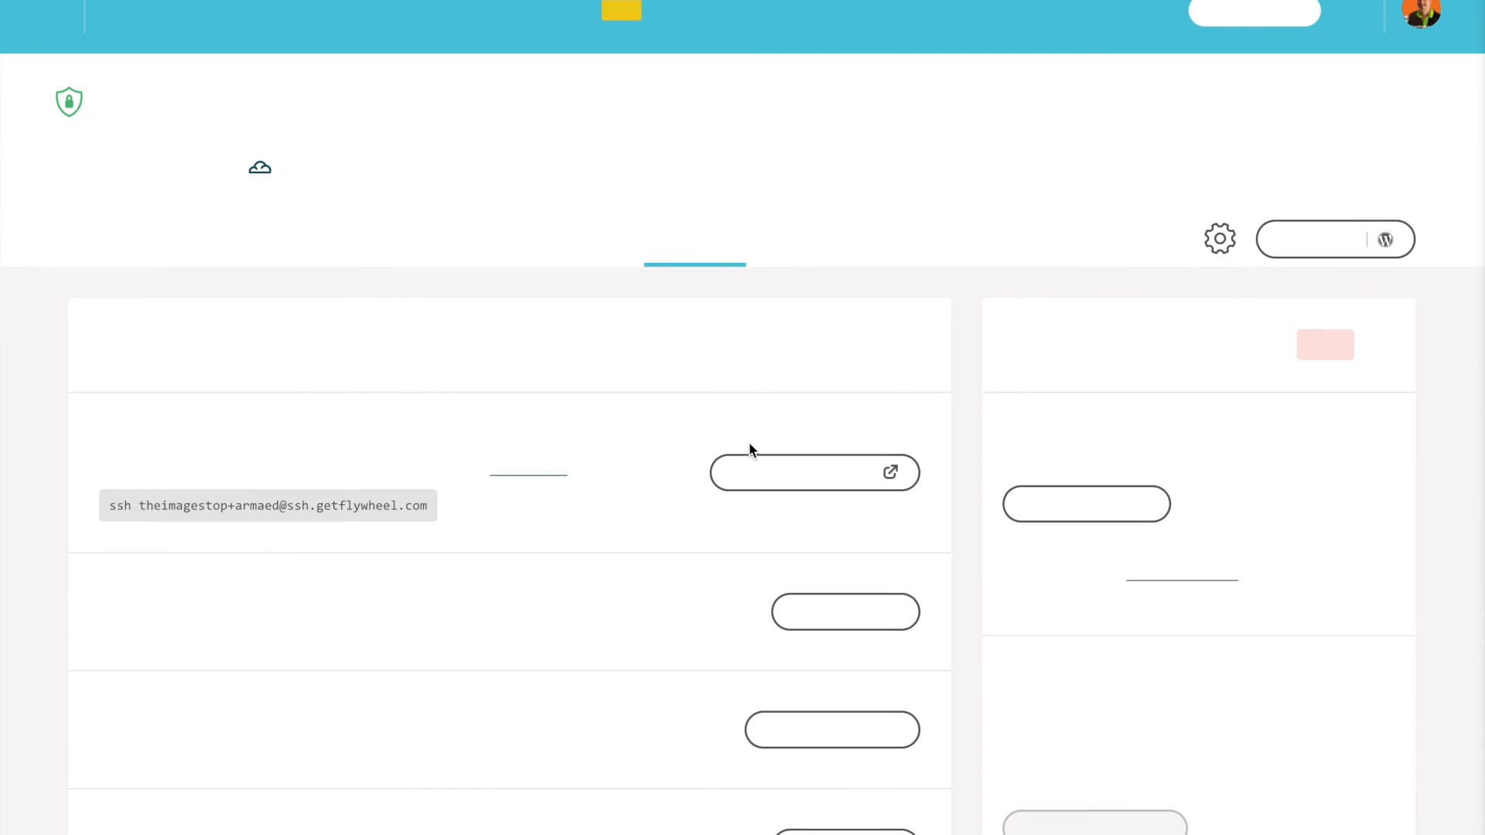
click(813, 632)
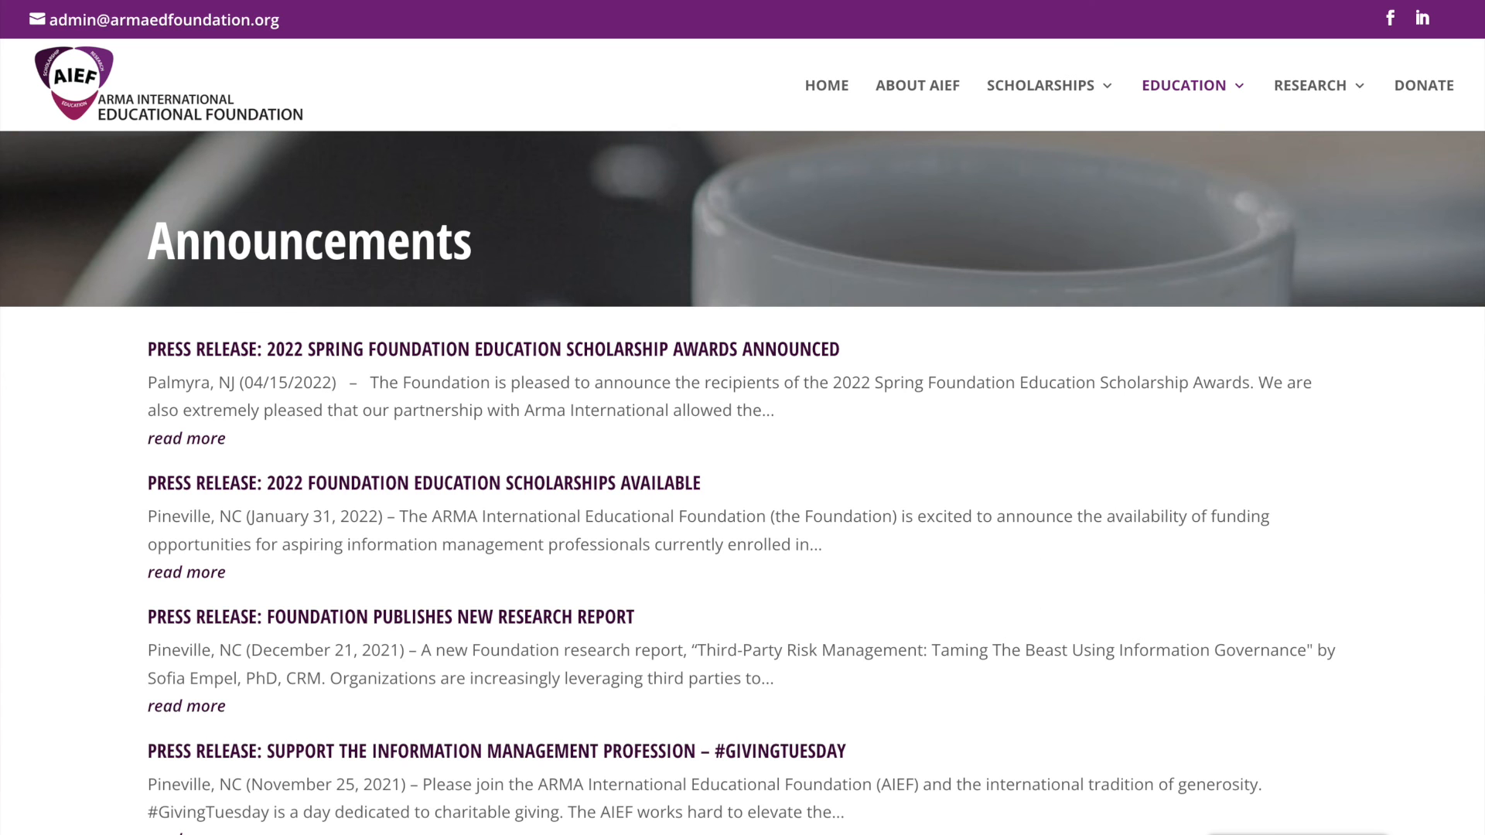